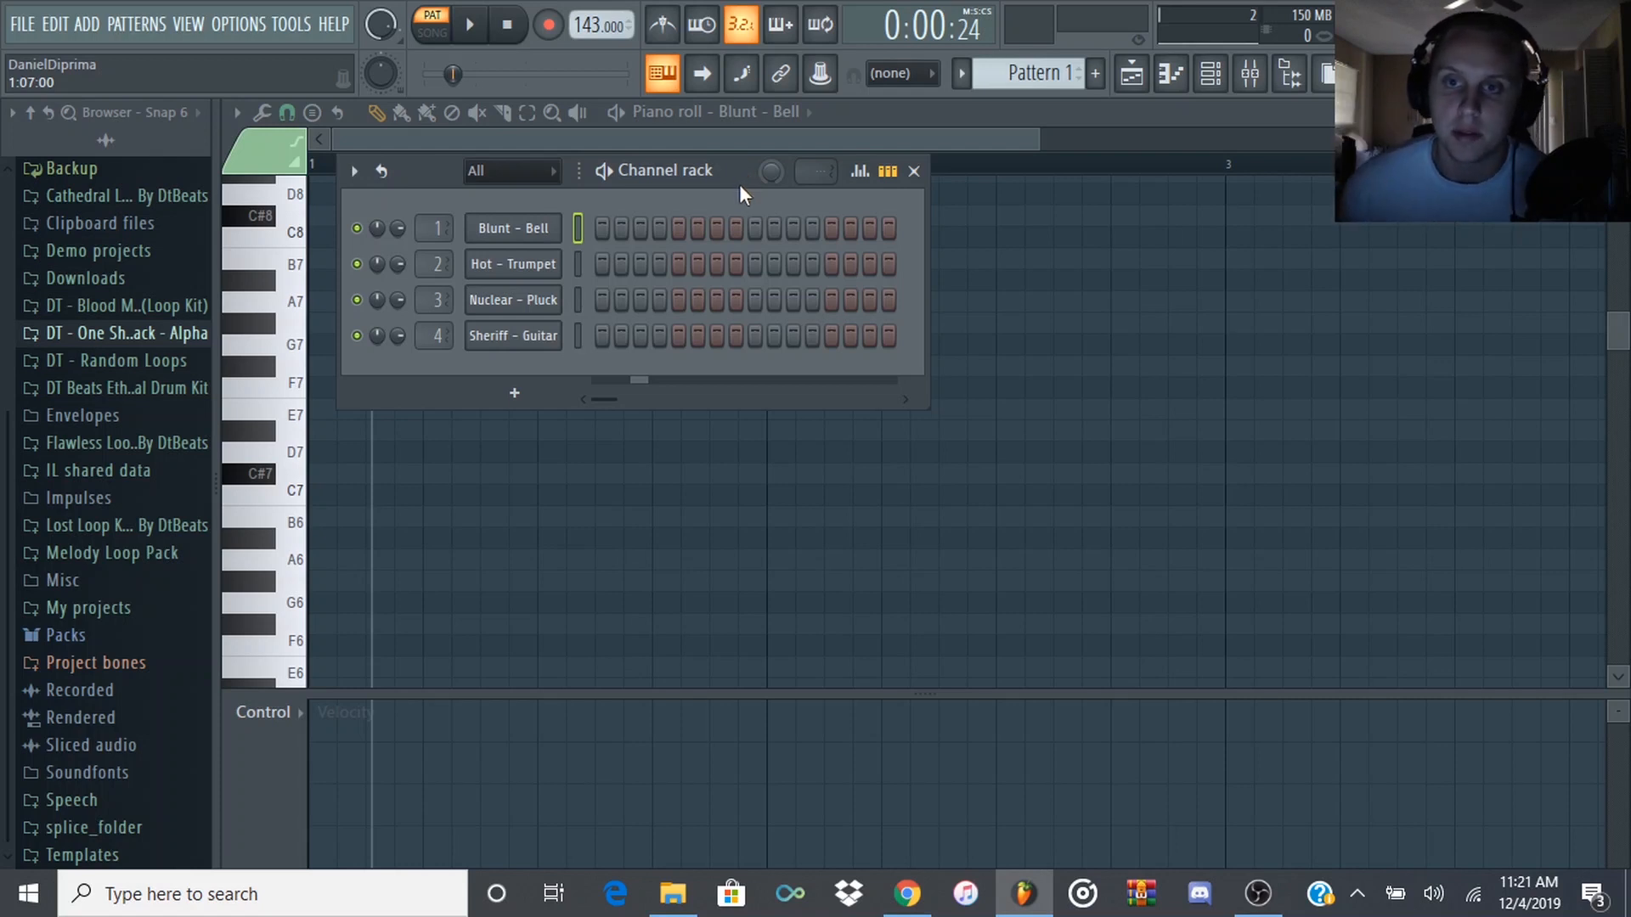
pyautogui.moveTo(737, 181); pyautogui.dragTo(709, 151)
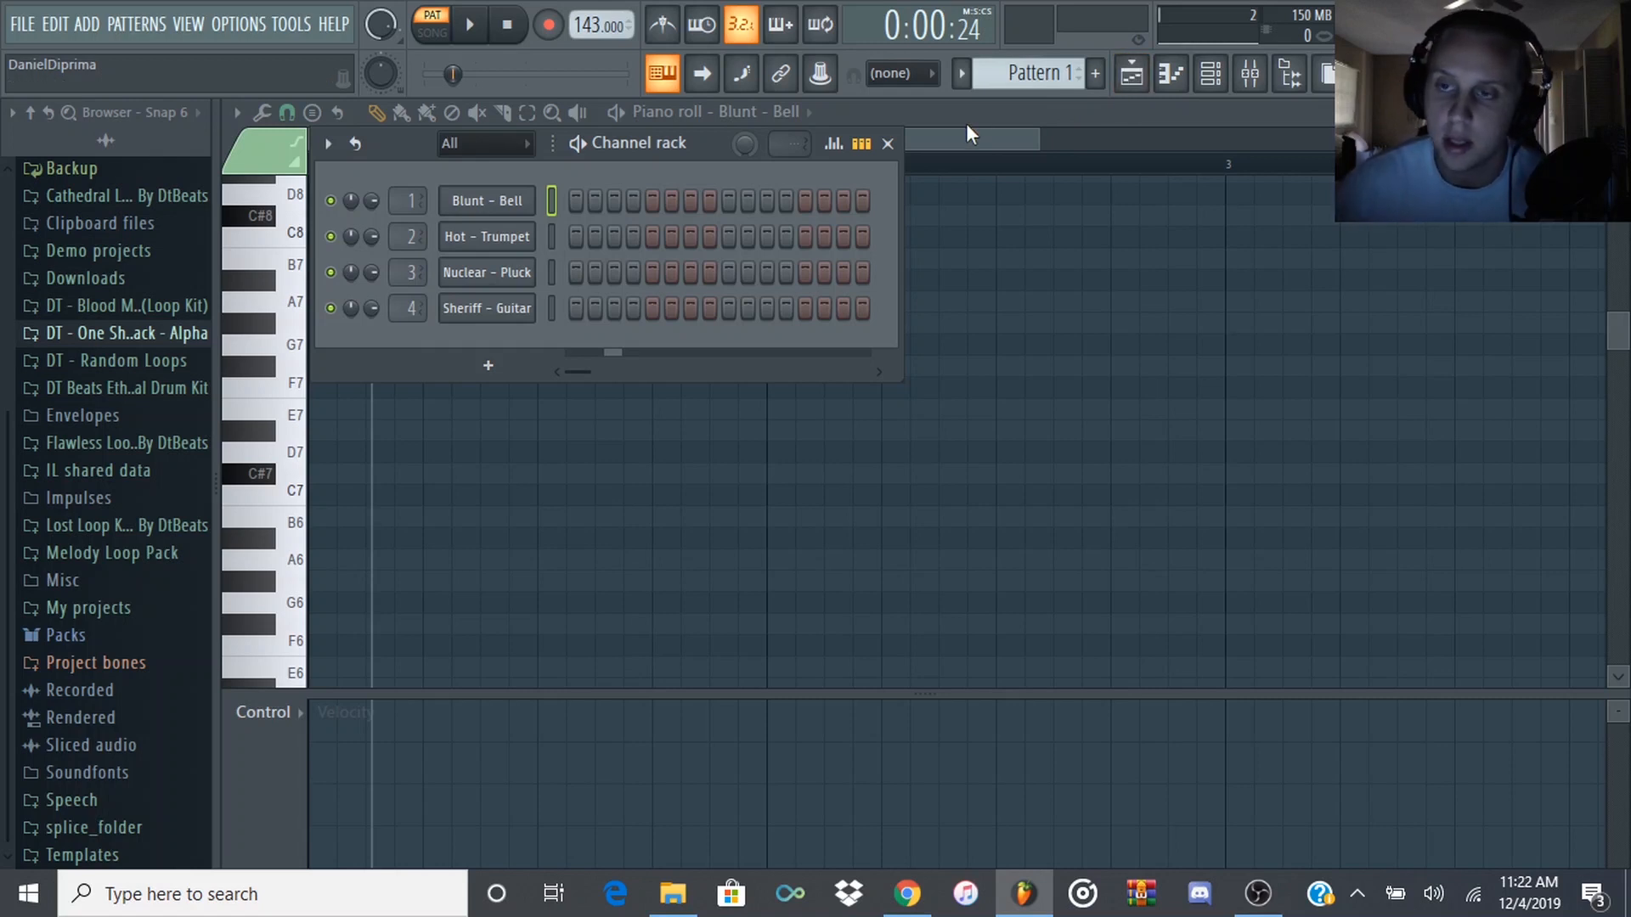
pyautogui.moveTo(699, 152); pyautogui.dragTo(803, 164)
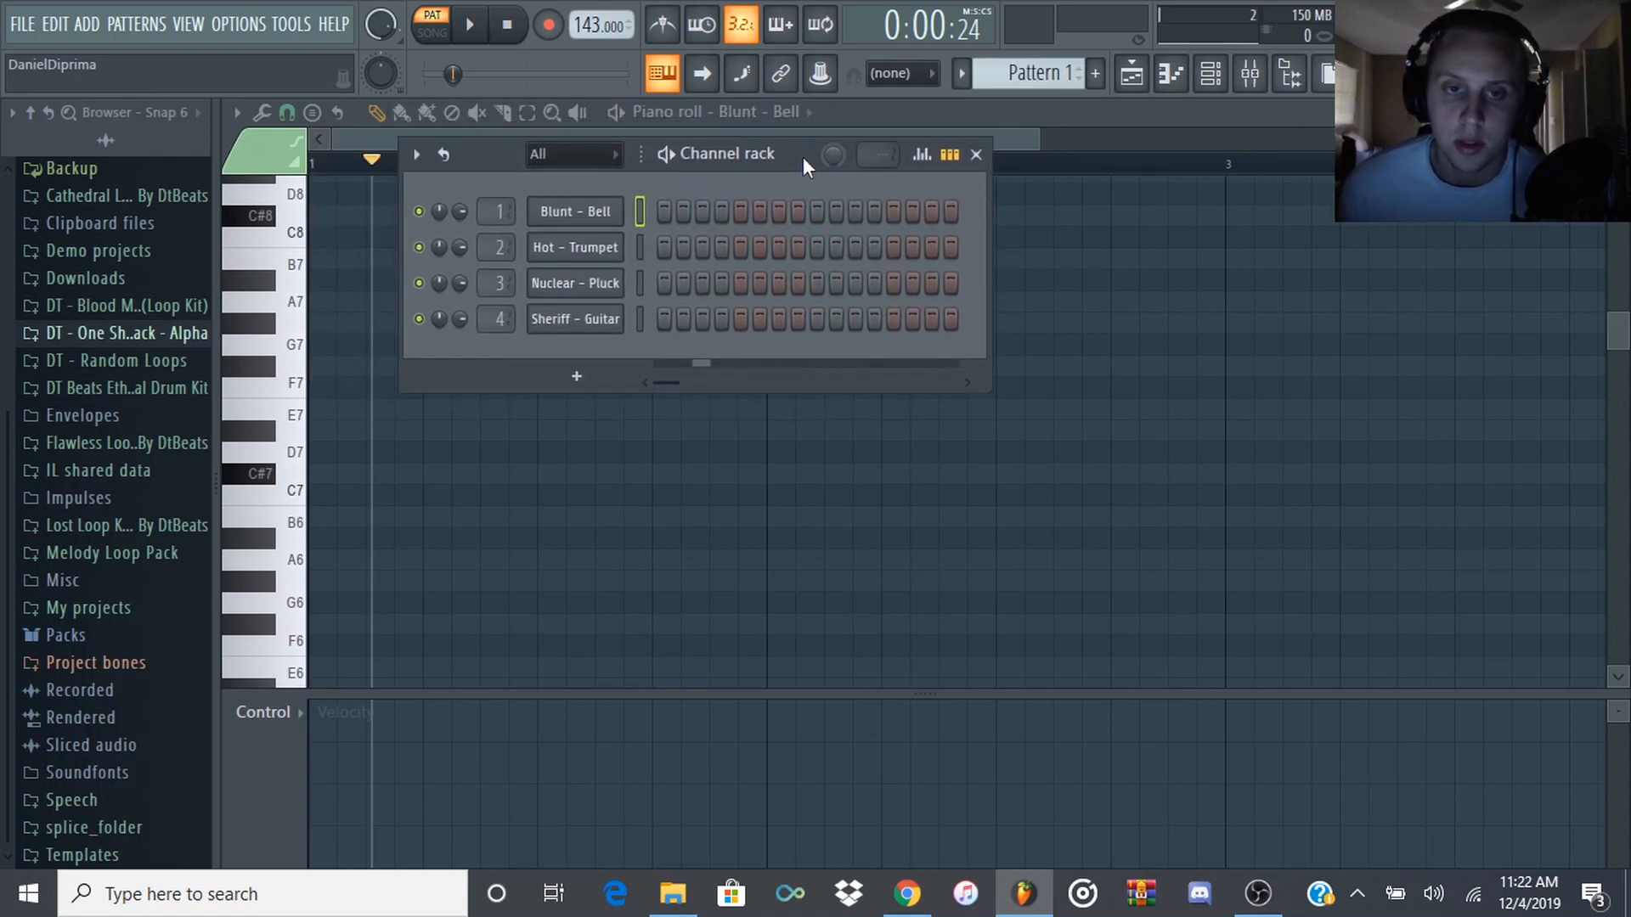
pyautogui.moveTo(803, 156)
pyautogui.mouseDown()
pyautogui.moveTo(824, 175)
pyautogui.moveTo(829, 161)
pyautogui.mouseUp()
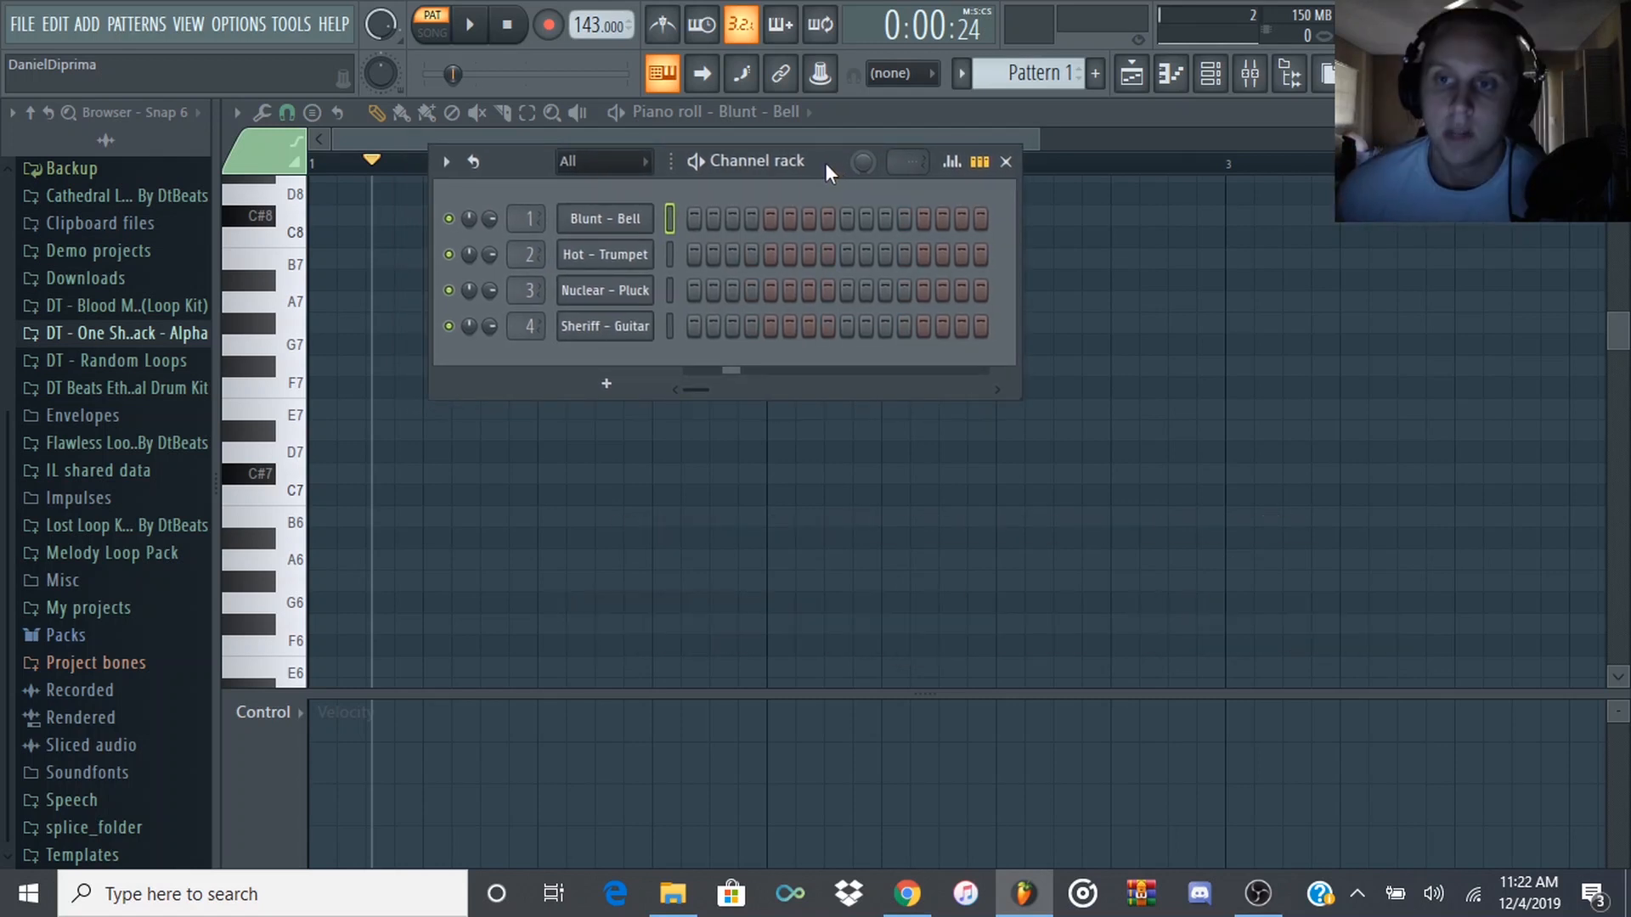
# - Look through the DT - One Shot Pack - Alpha folder, collapsing its Flutes & Trumpets, Guitars and Plucks subfolders, and close it
pyautogui.click(130, 335)
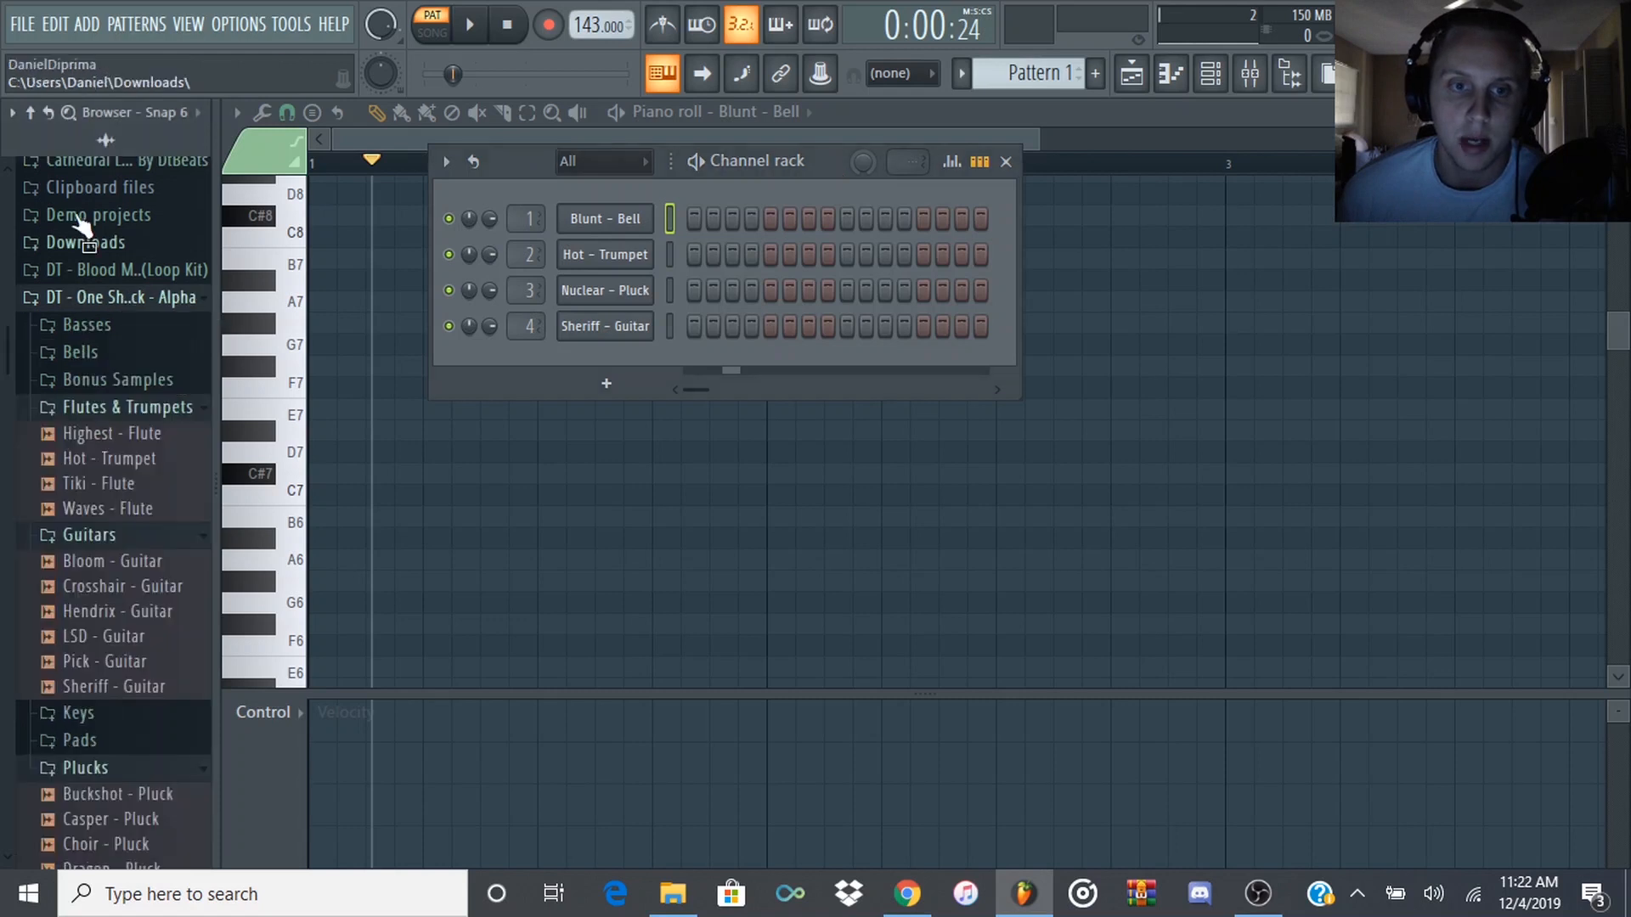
pyautogui.click(117, 442)
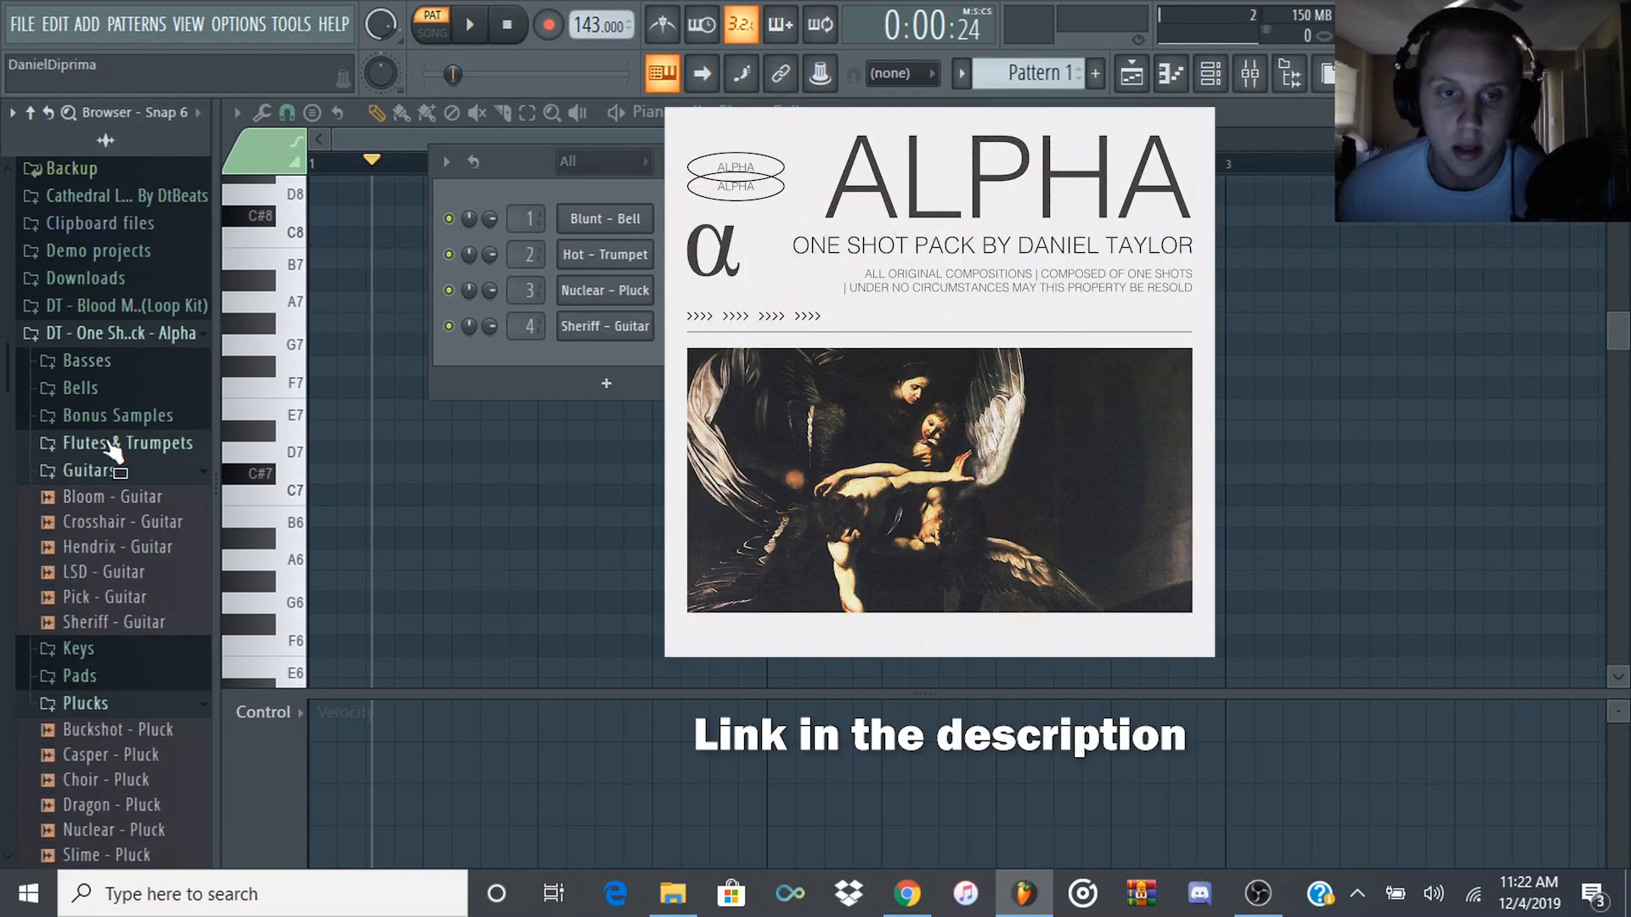
pyautogui.click(112, 444)
pyautogui.click(94, 442)
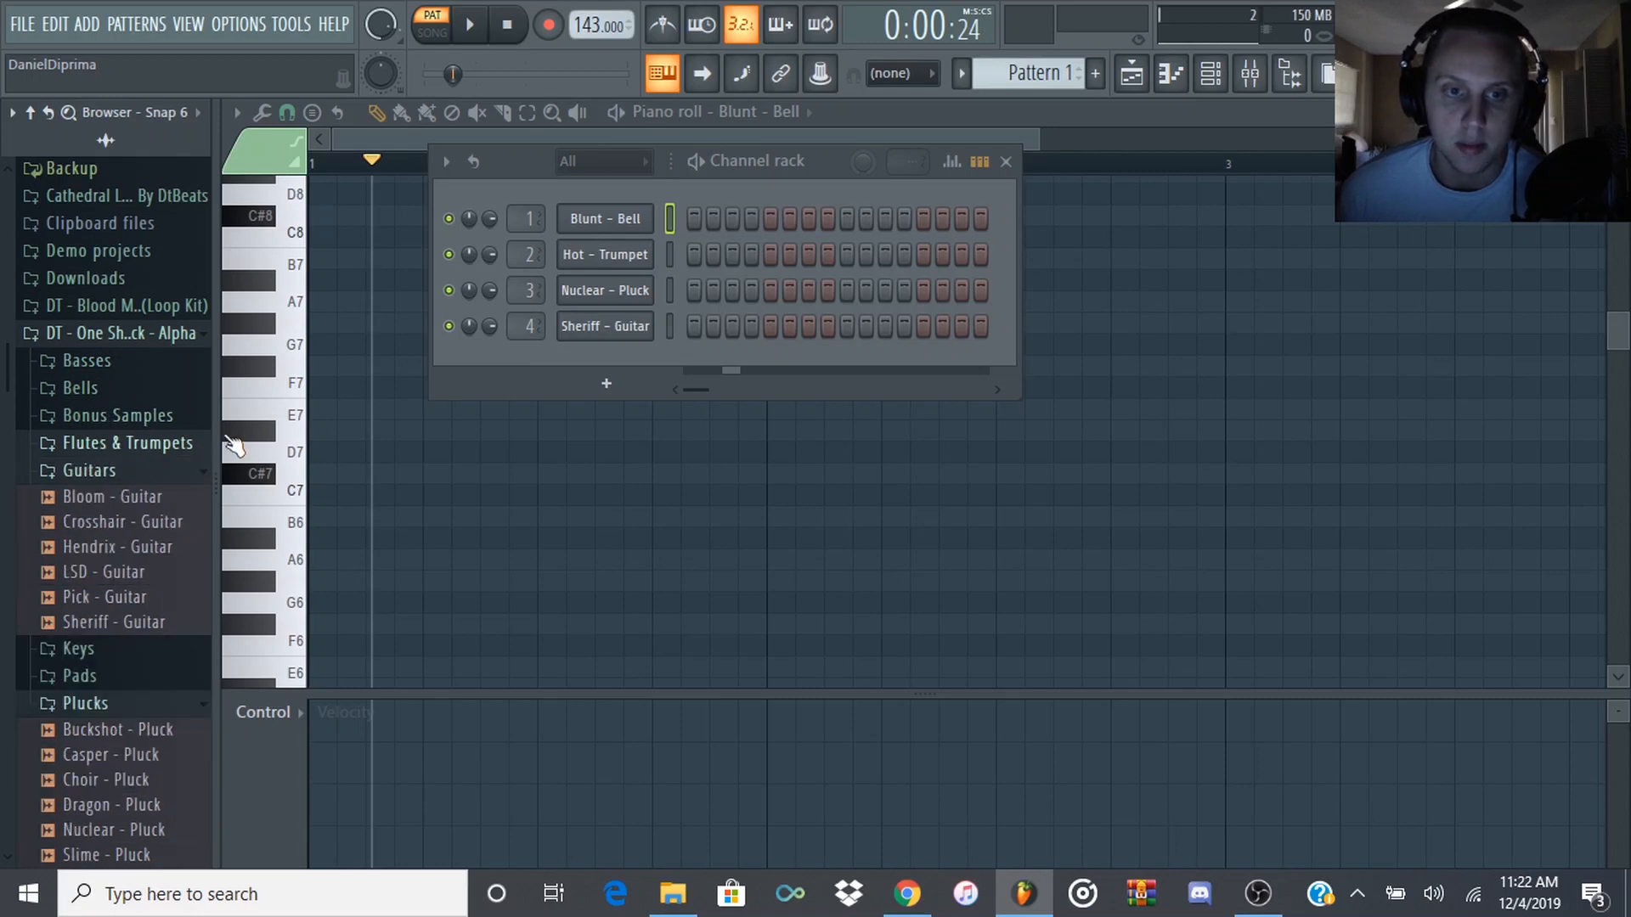
pyautogui.click(90, 471)
pyautogui.click(94, 553)
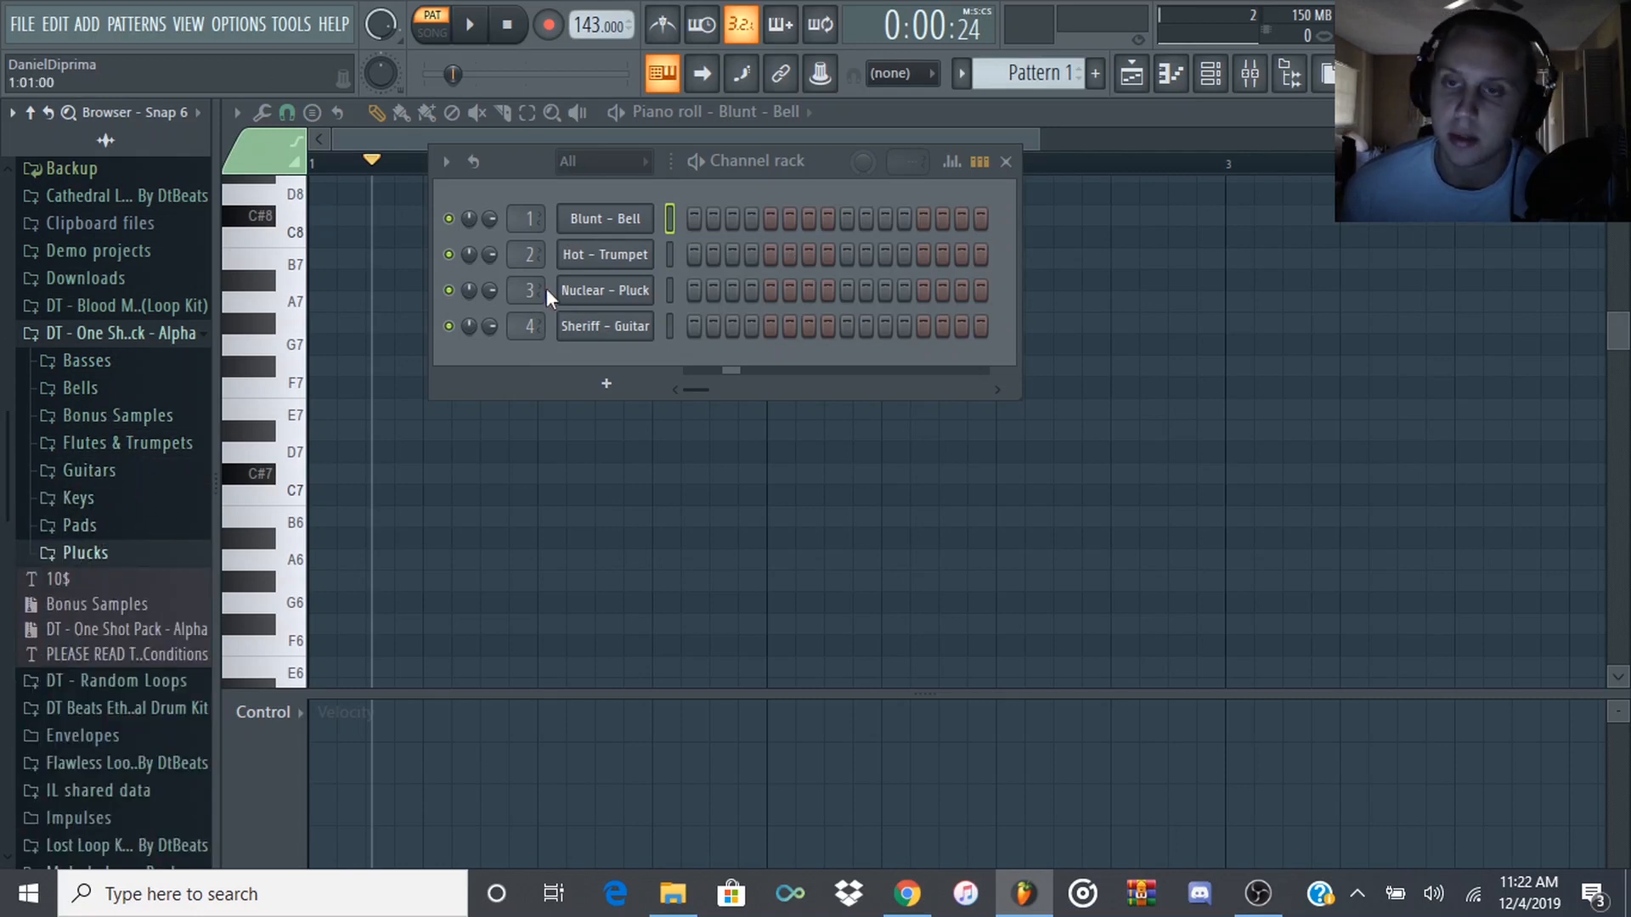
pyautogui.click(98, 335)
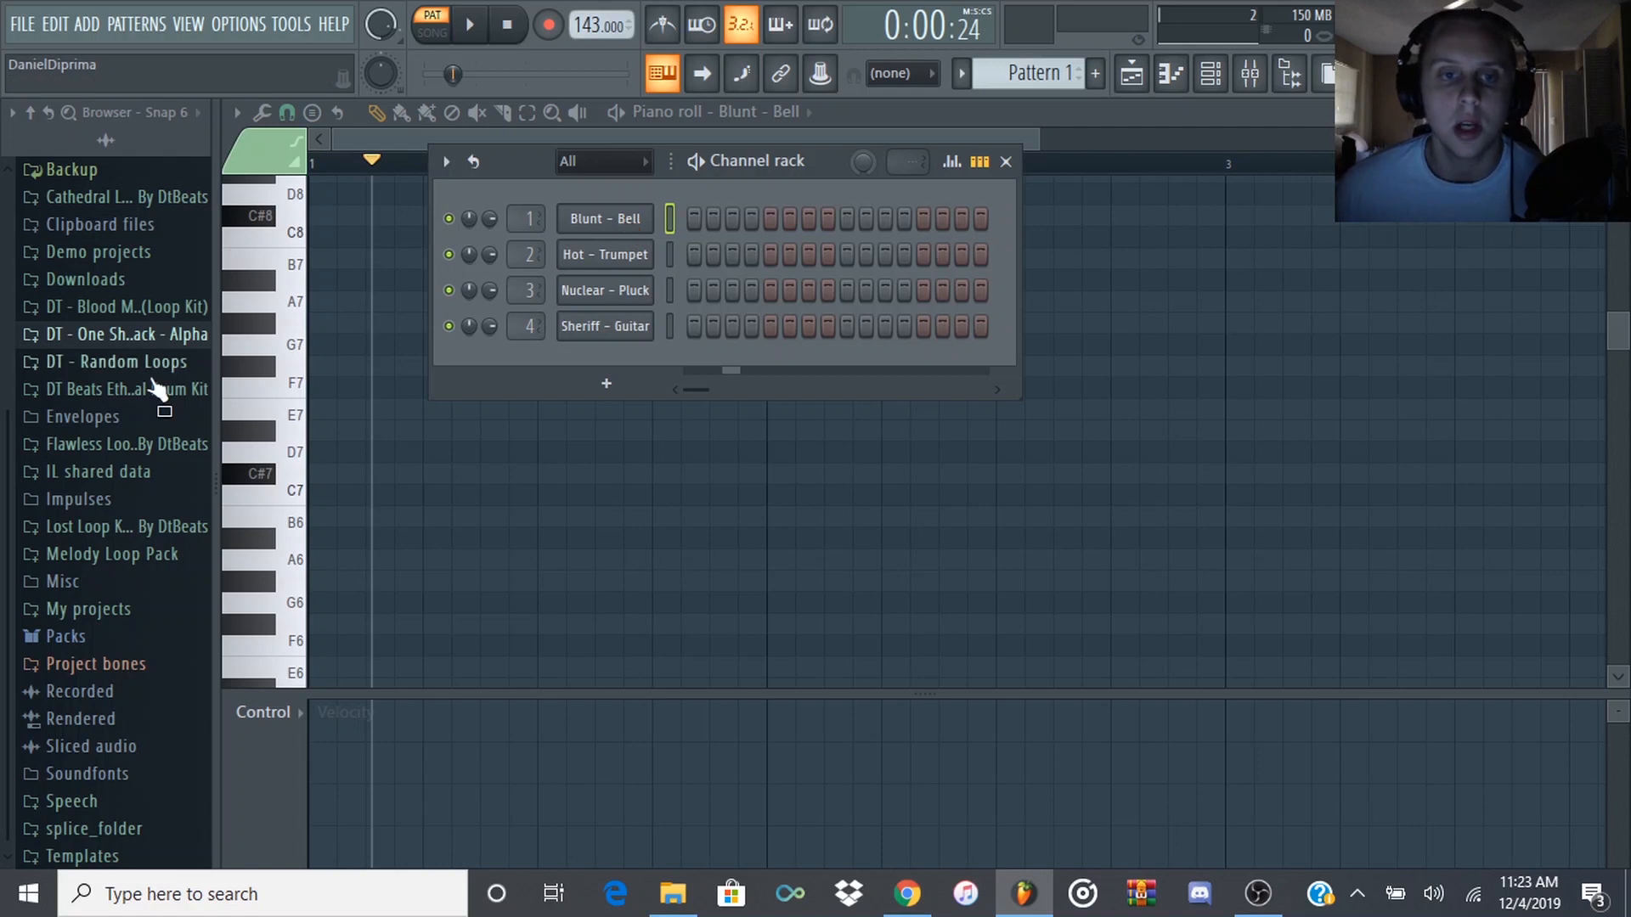
pyautogui.rightClick(593, 223)
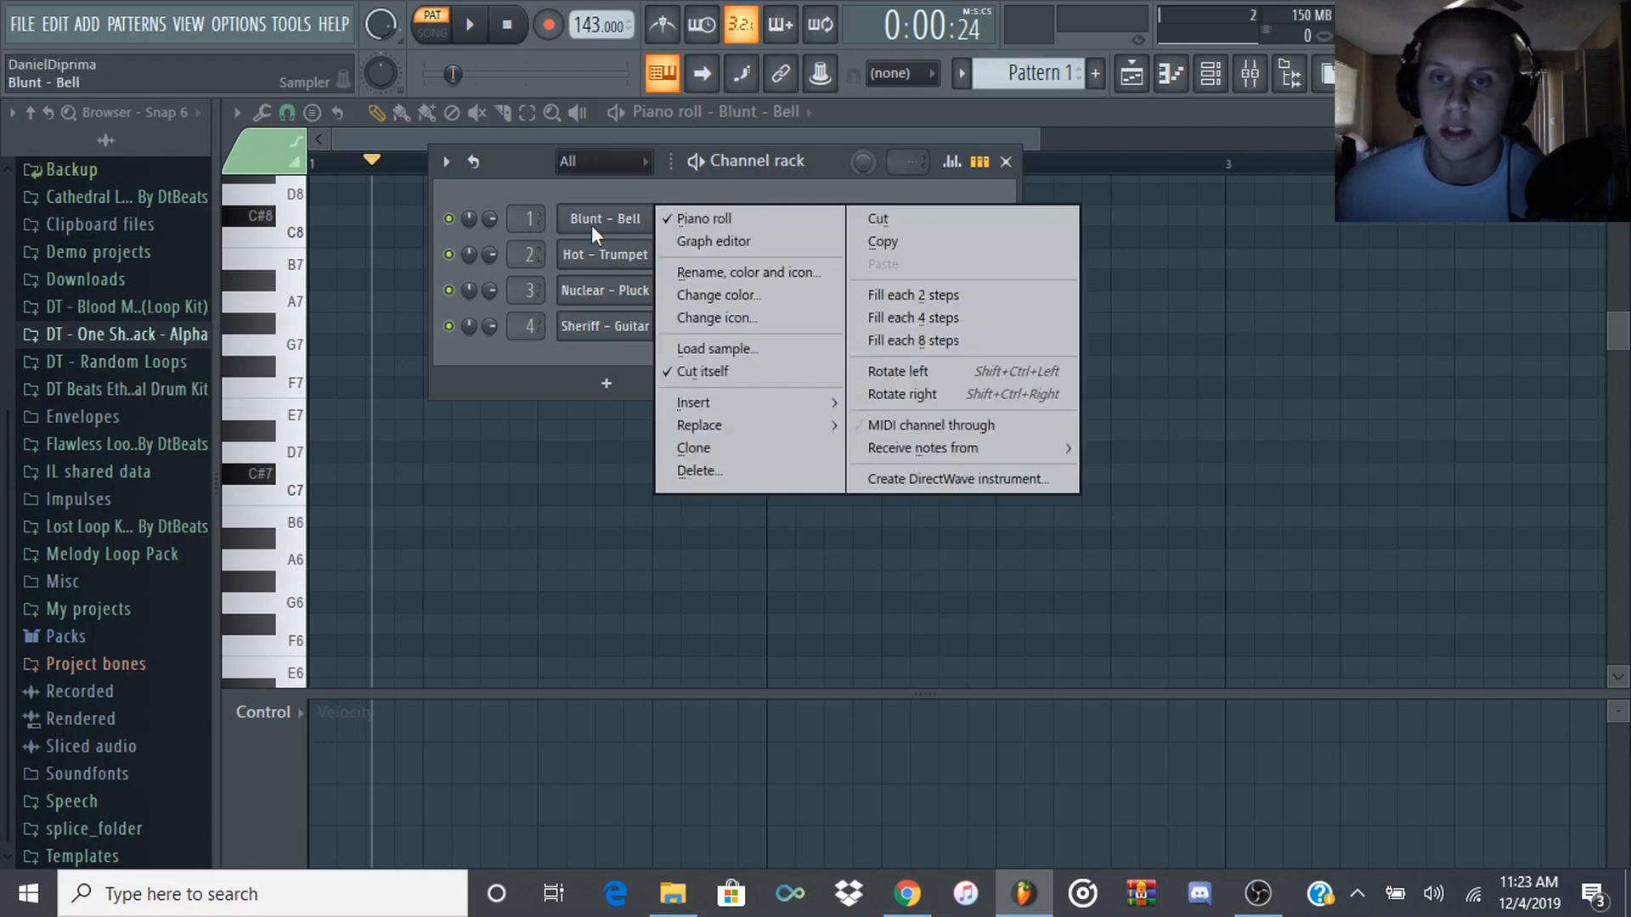
pyautogui.click(719, 212)
pyautogui.rightClick(654, 220)
pyautogui.click(692, 215)
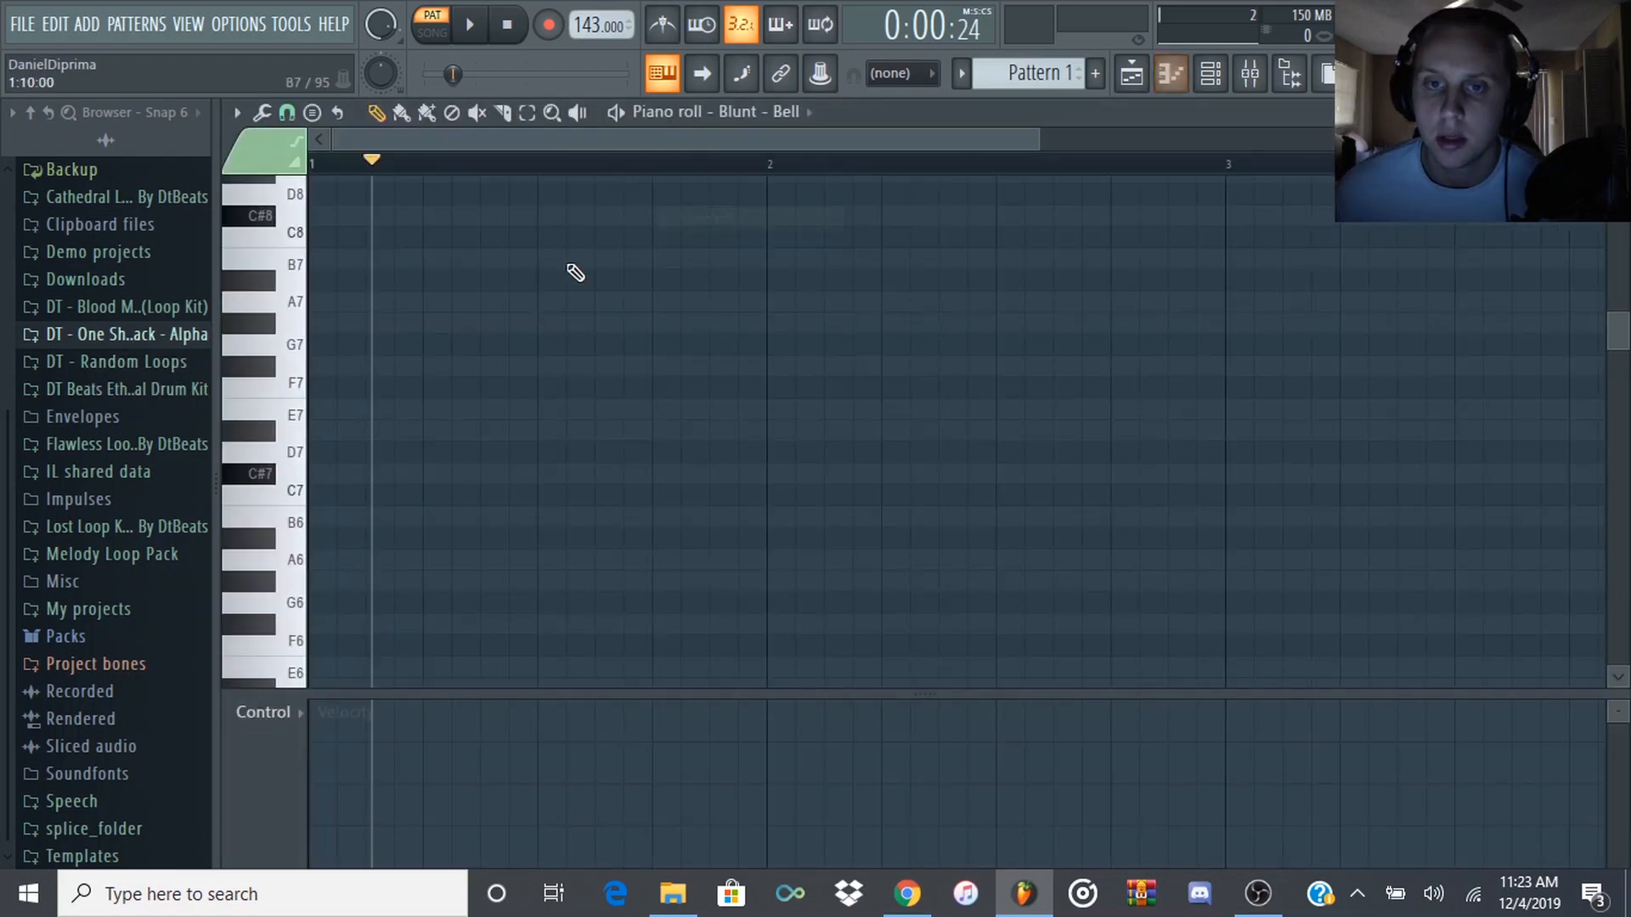
pyautogui.click(1210, 73)
# - Enable the Blunt - Bell channel's volume envelope with the attack at minimum and the hold time at maximum
pyautogui.click(592, 223)
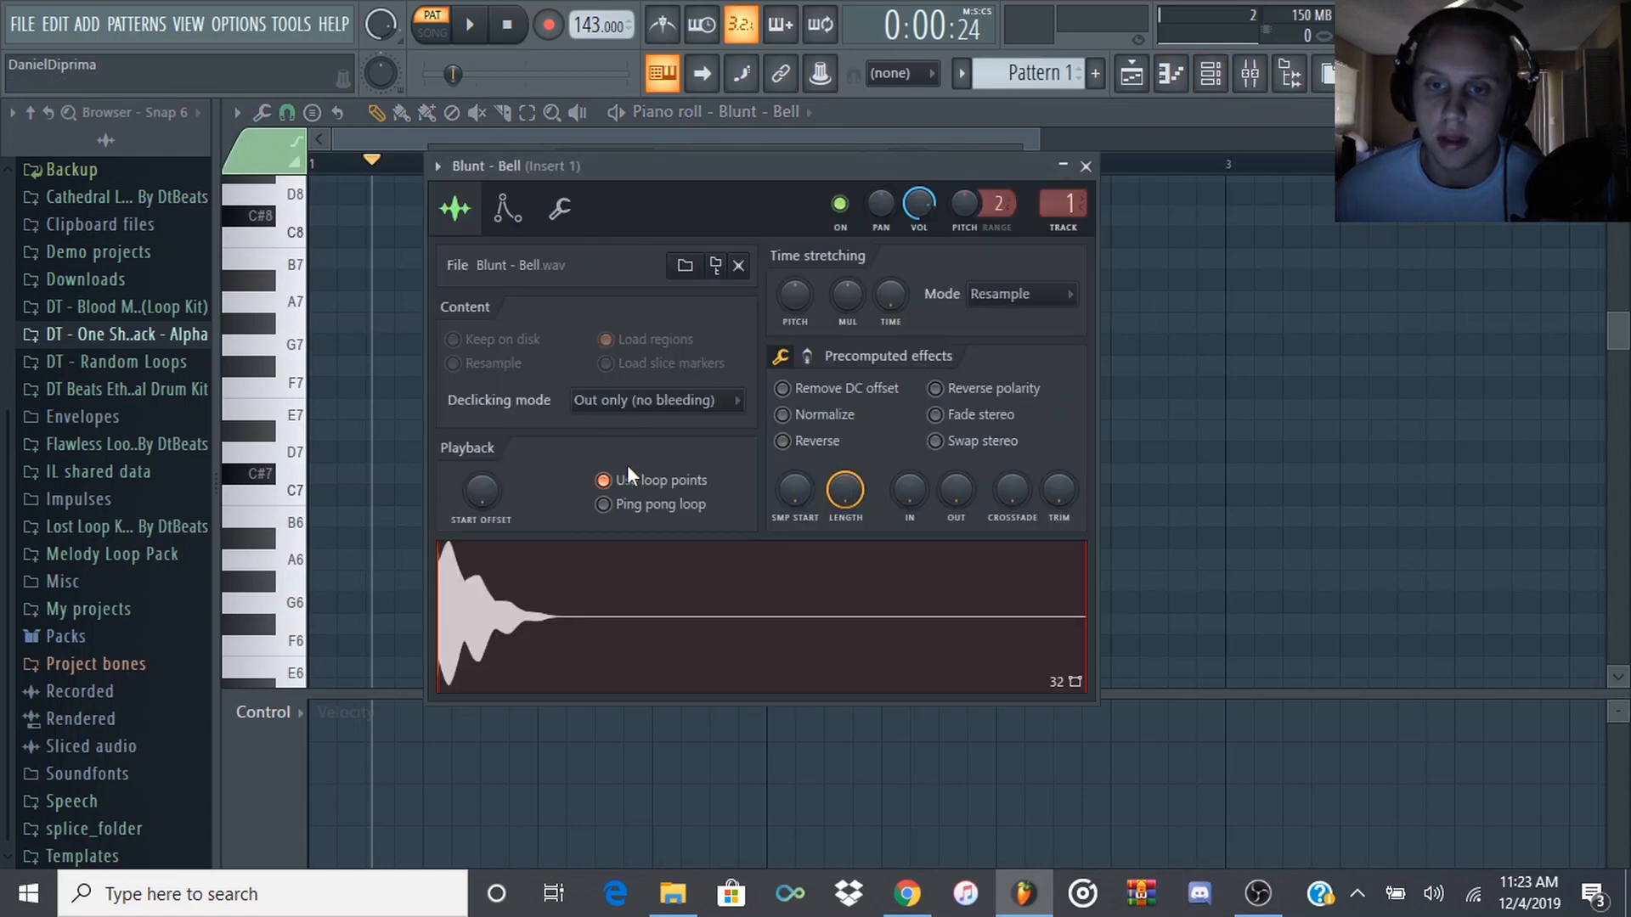
pyautogui.click(507, 208)
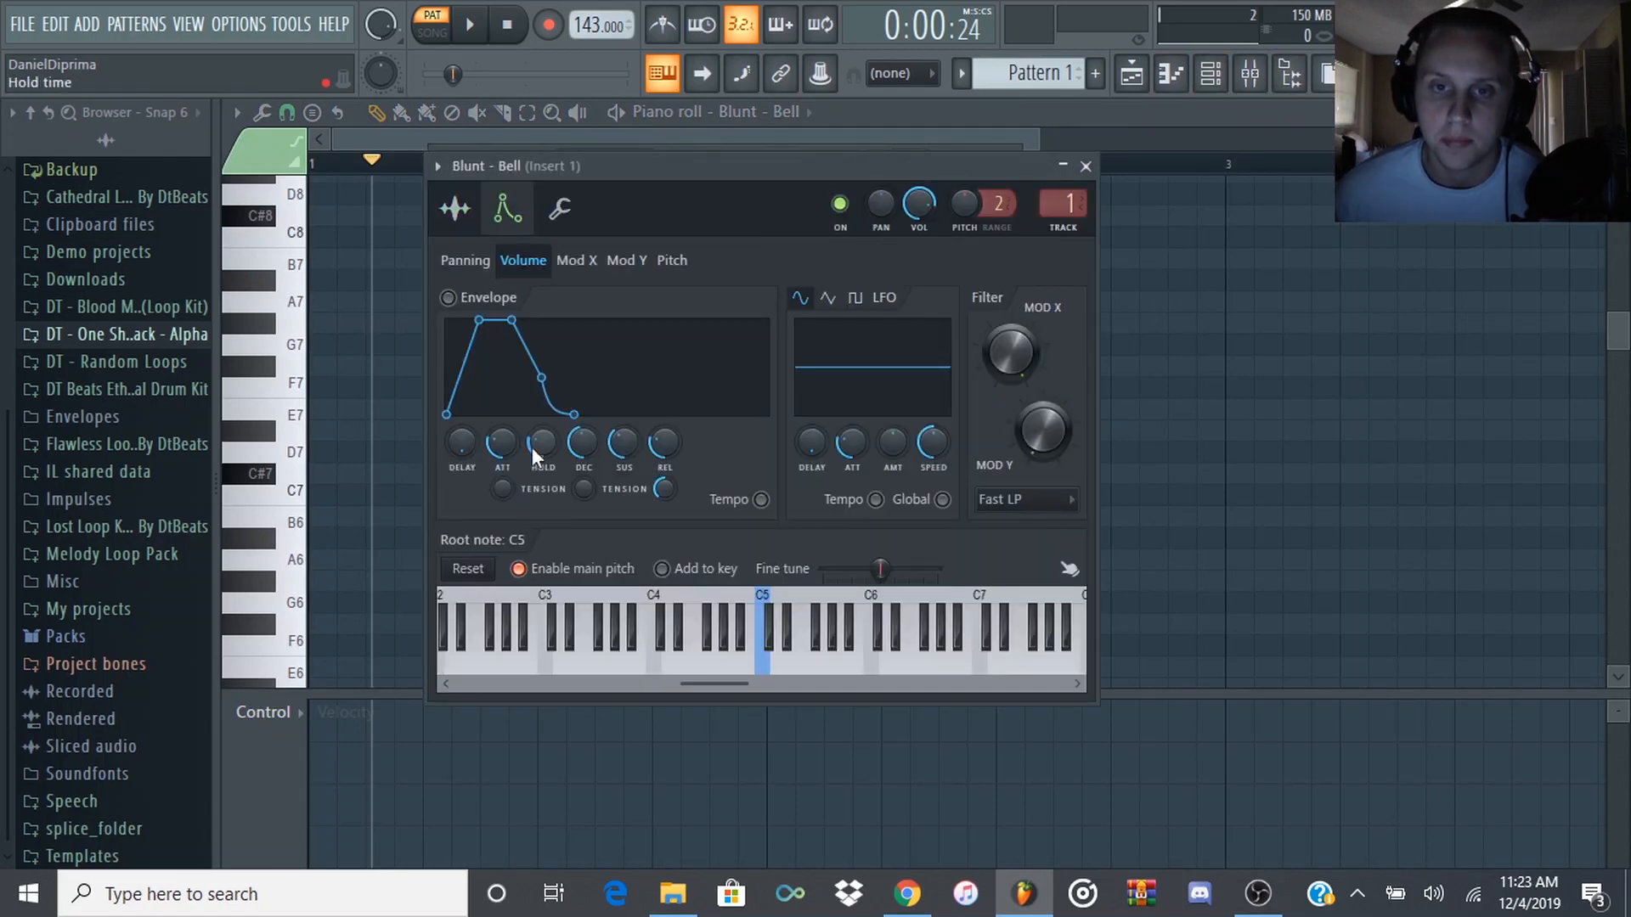
pyautogui.moveTo(499, 443); pyautogui.dragTo(542, 412)
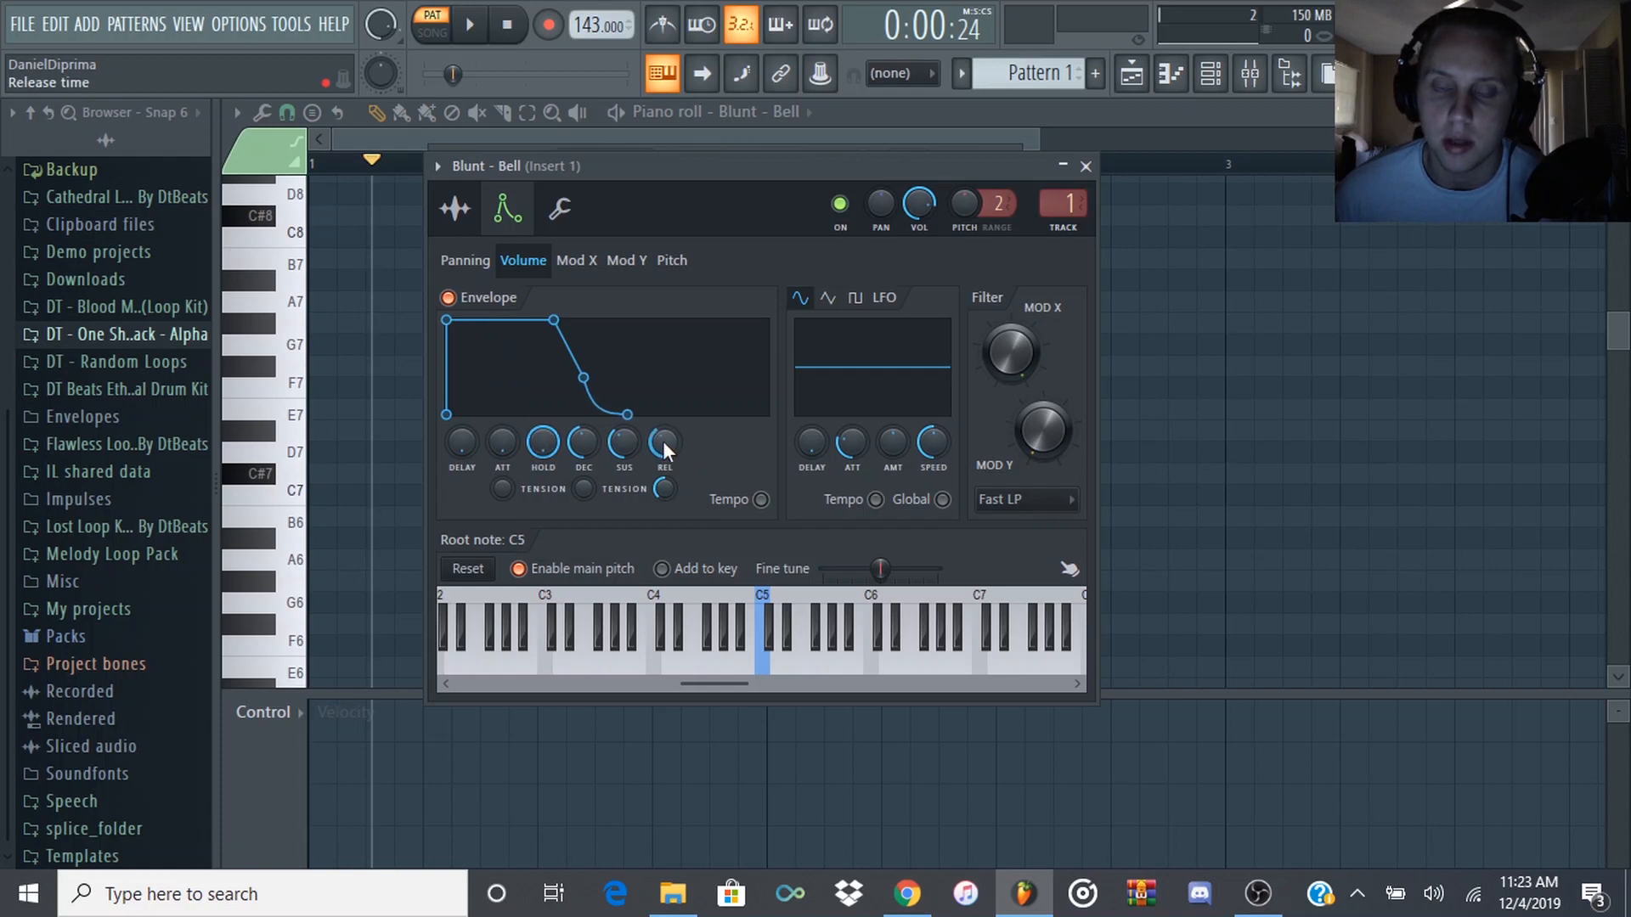
pyautogui.moveTo(502, 442); pyautogui.dragTo(502, 436)
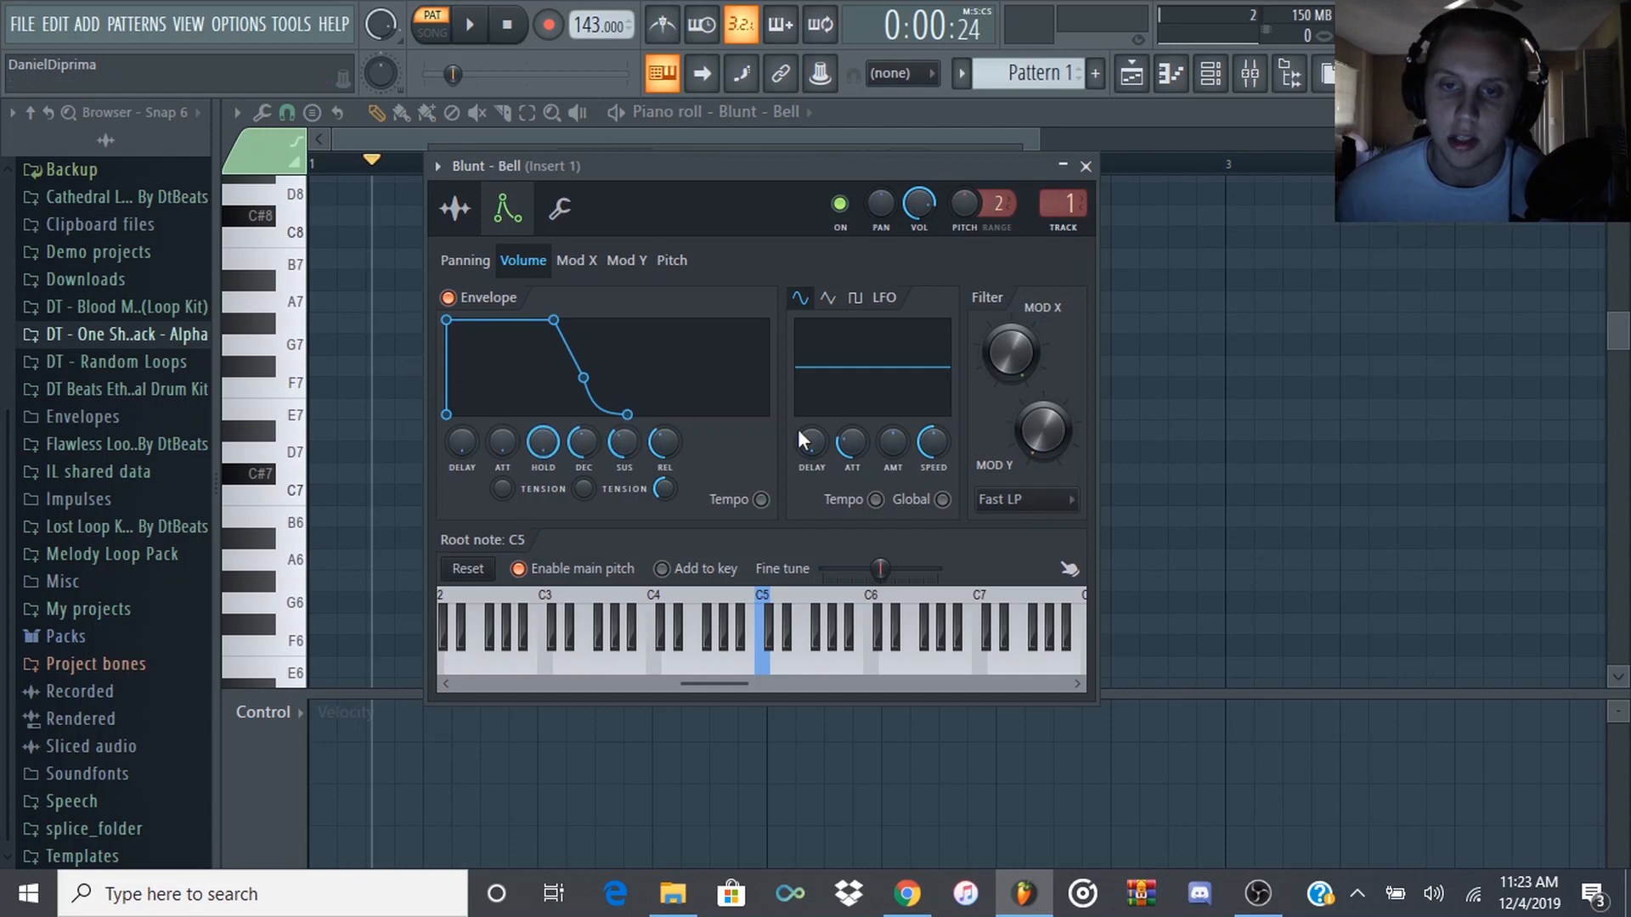
pyautogui.click(456, 208)
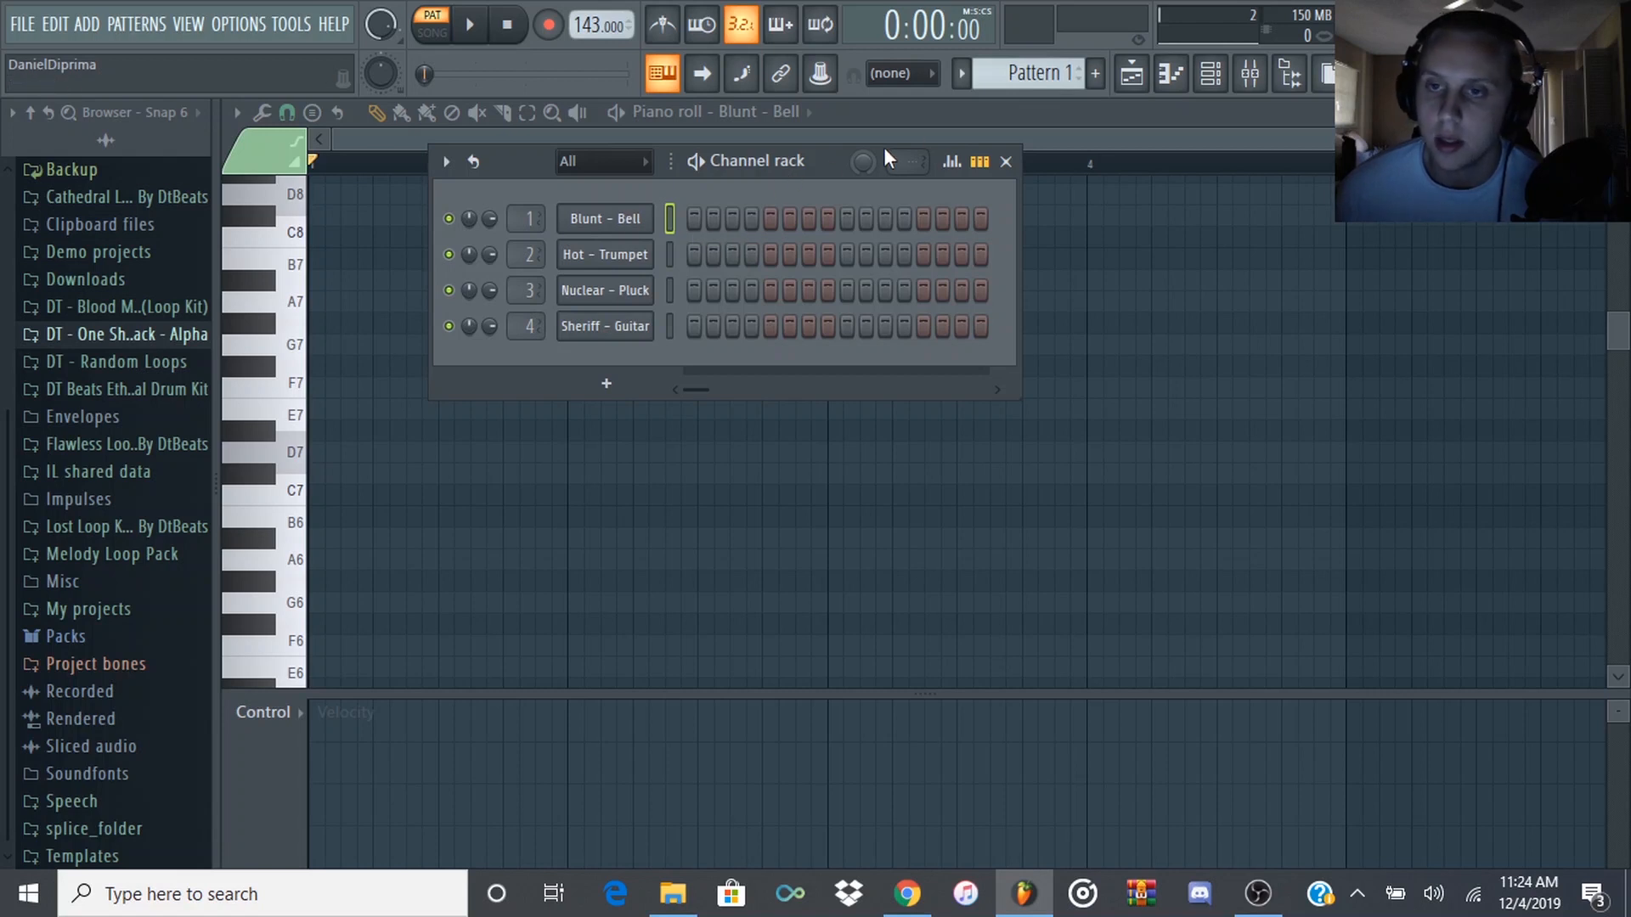
# - Open the piano roll of the Blunt - Bell channel around the fifth octave
pyautogui.moveTo(837, 159); pyautogui.dragTo(949, 142)
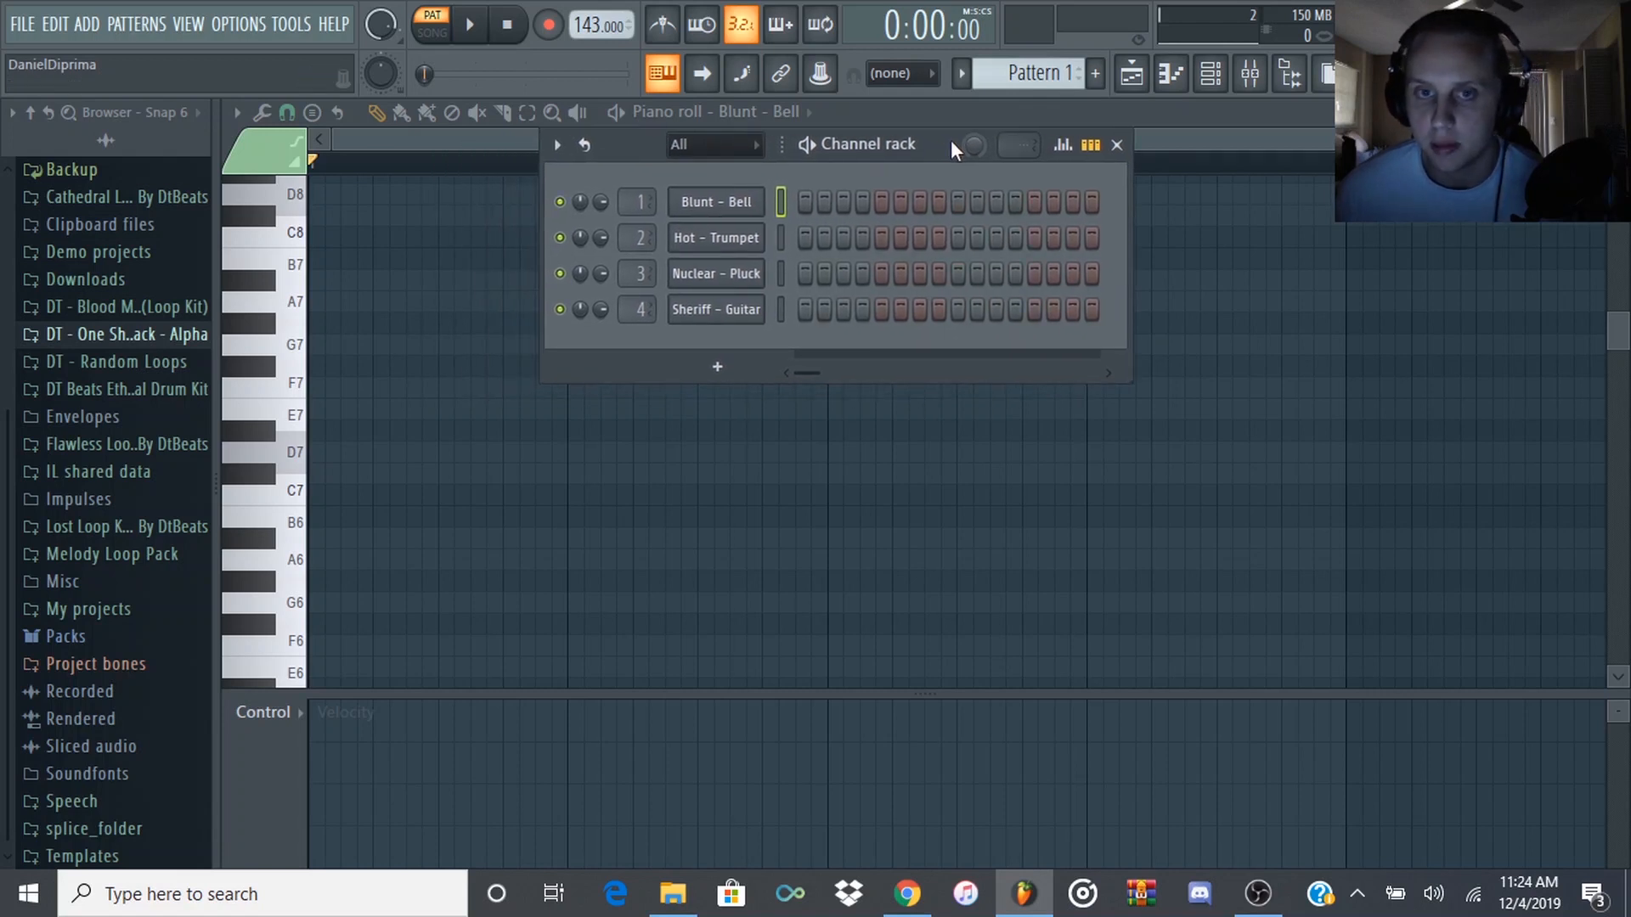
pyautogui.rightClick(716, 198)
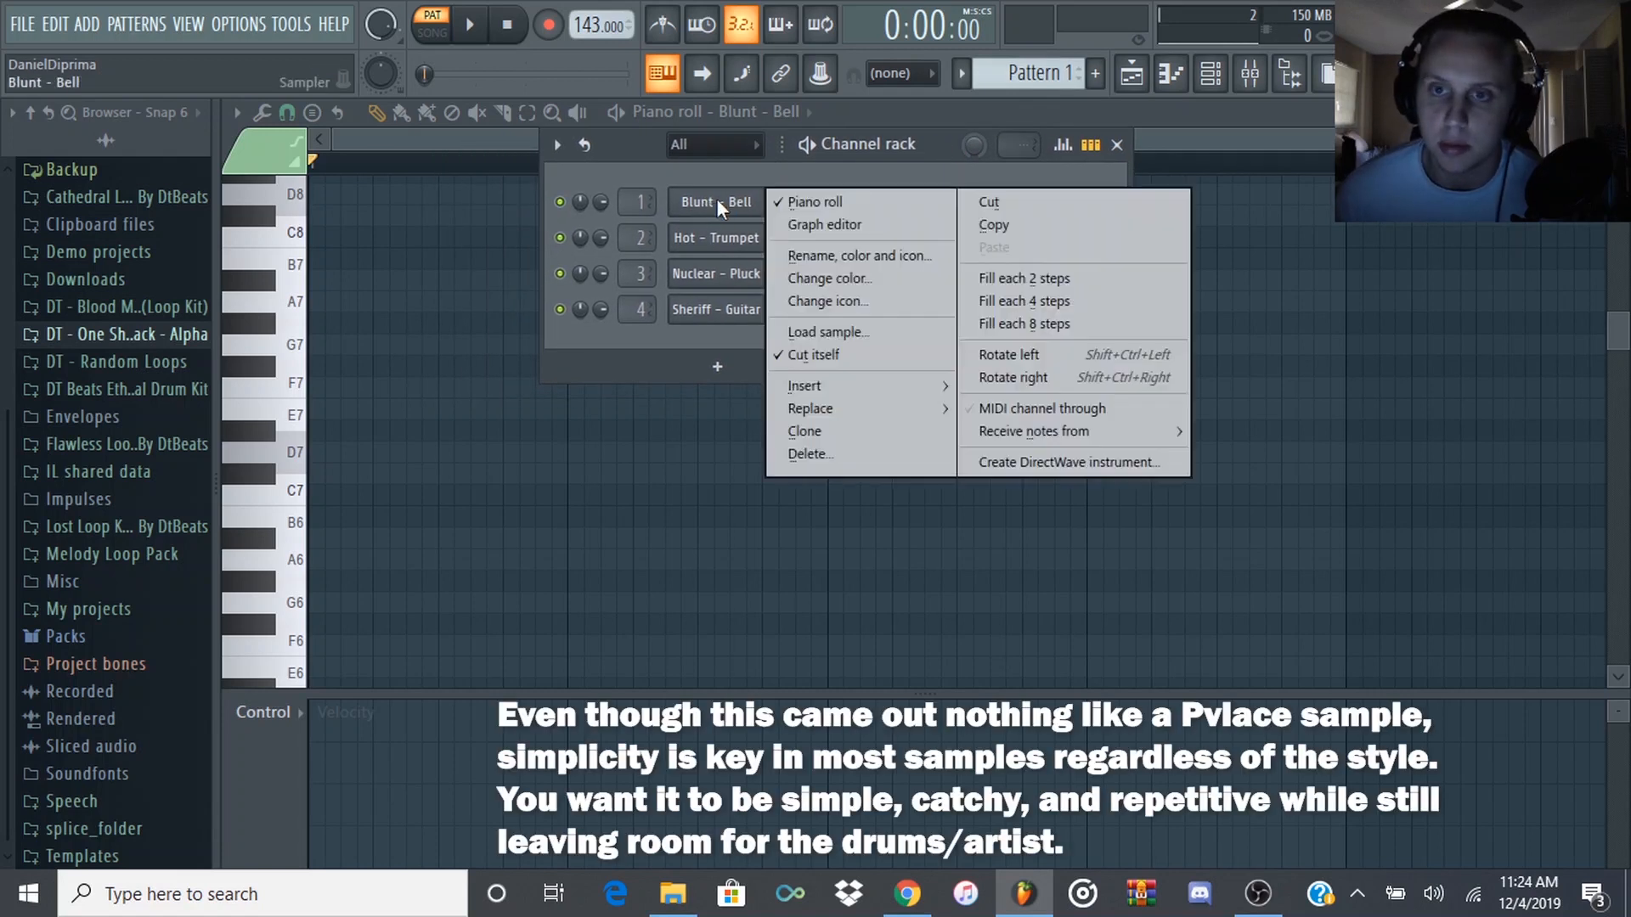
pyautogui.click(420, 145)
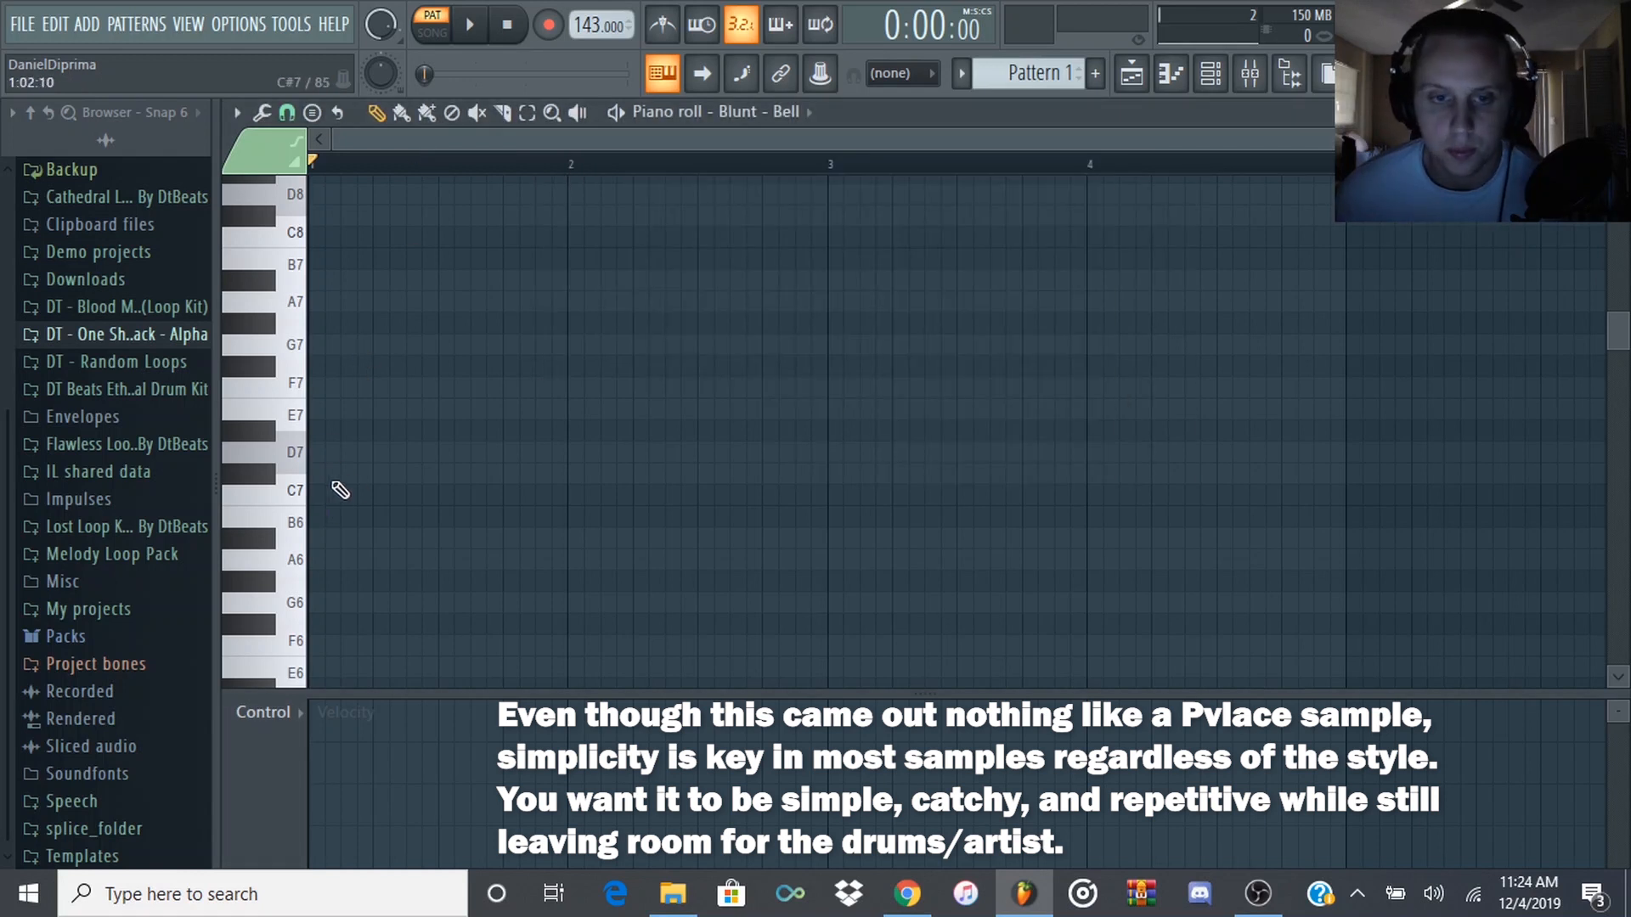
pyautogui.scroll(-5, 369, 502)
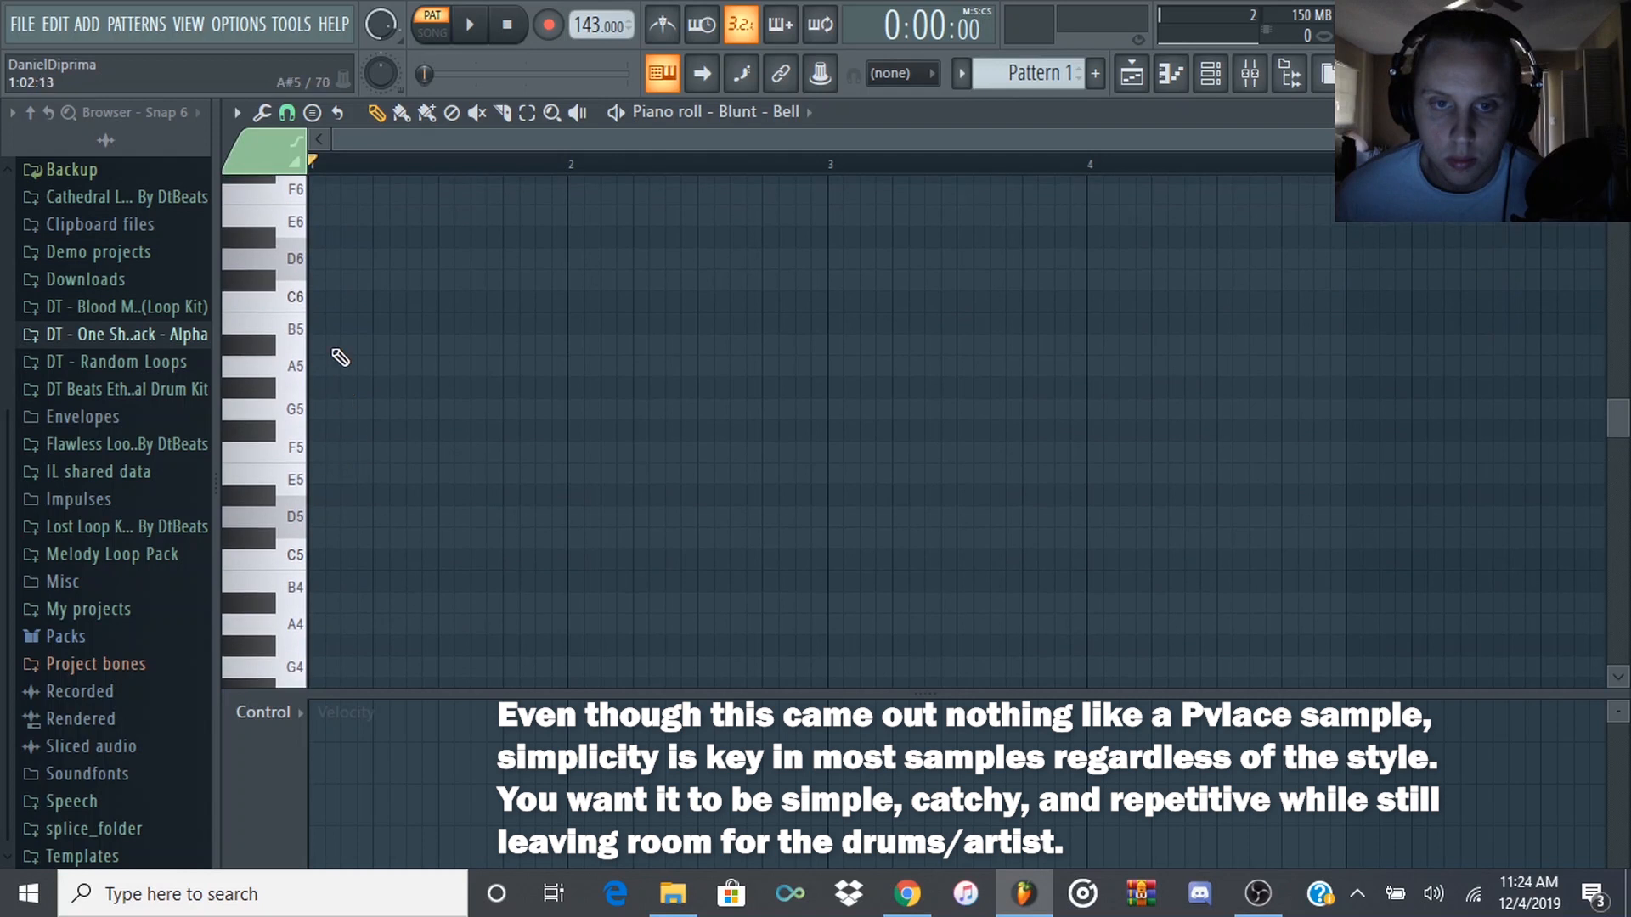
pyautogui.scroll(-2, 380, 375)
pyautogui.click(344, 388)
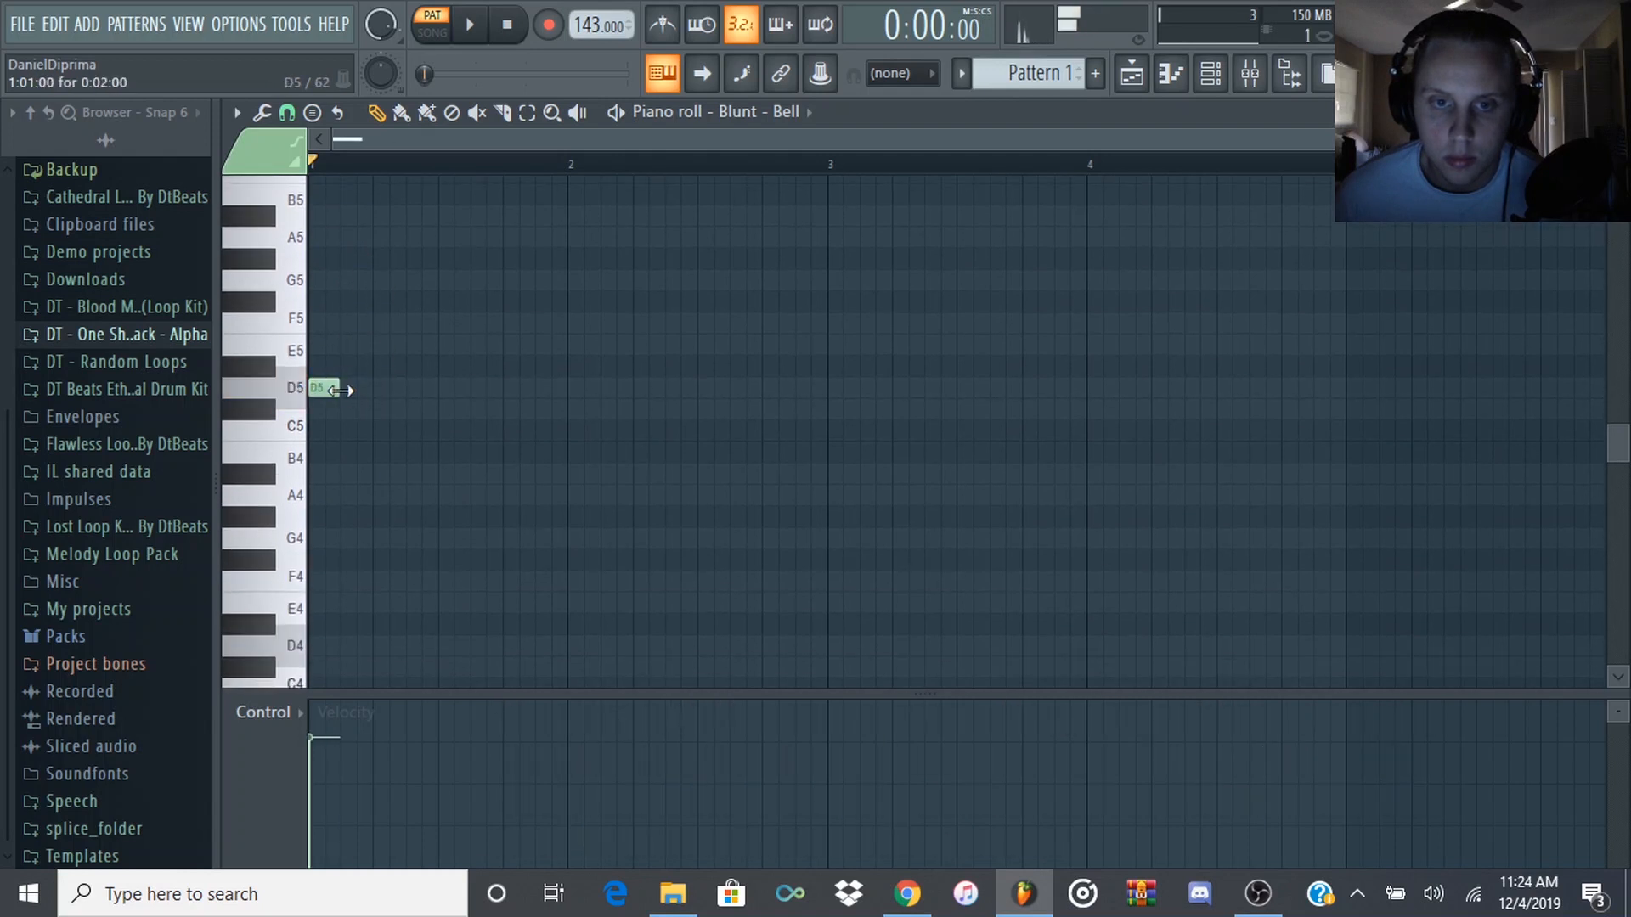
pyautogui.moveTo(347, 388); pyautogui.dragTo(446, 403)
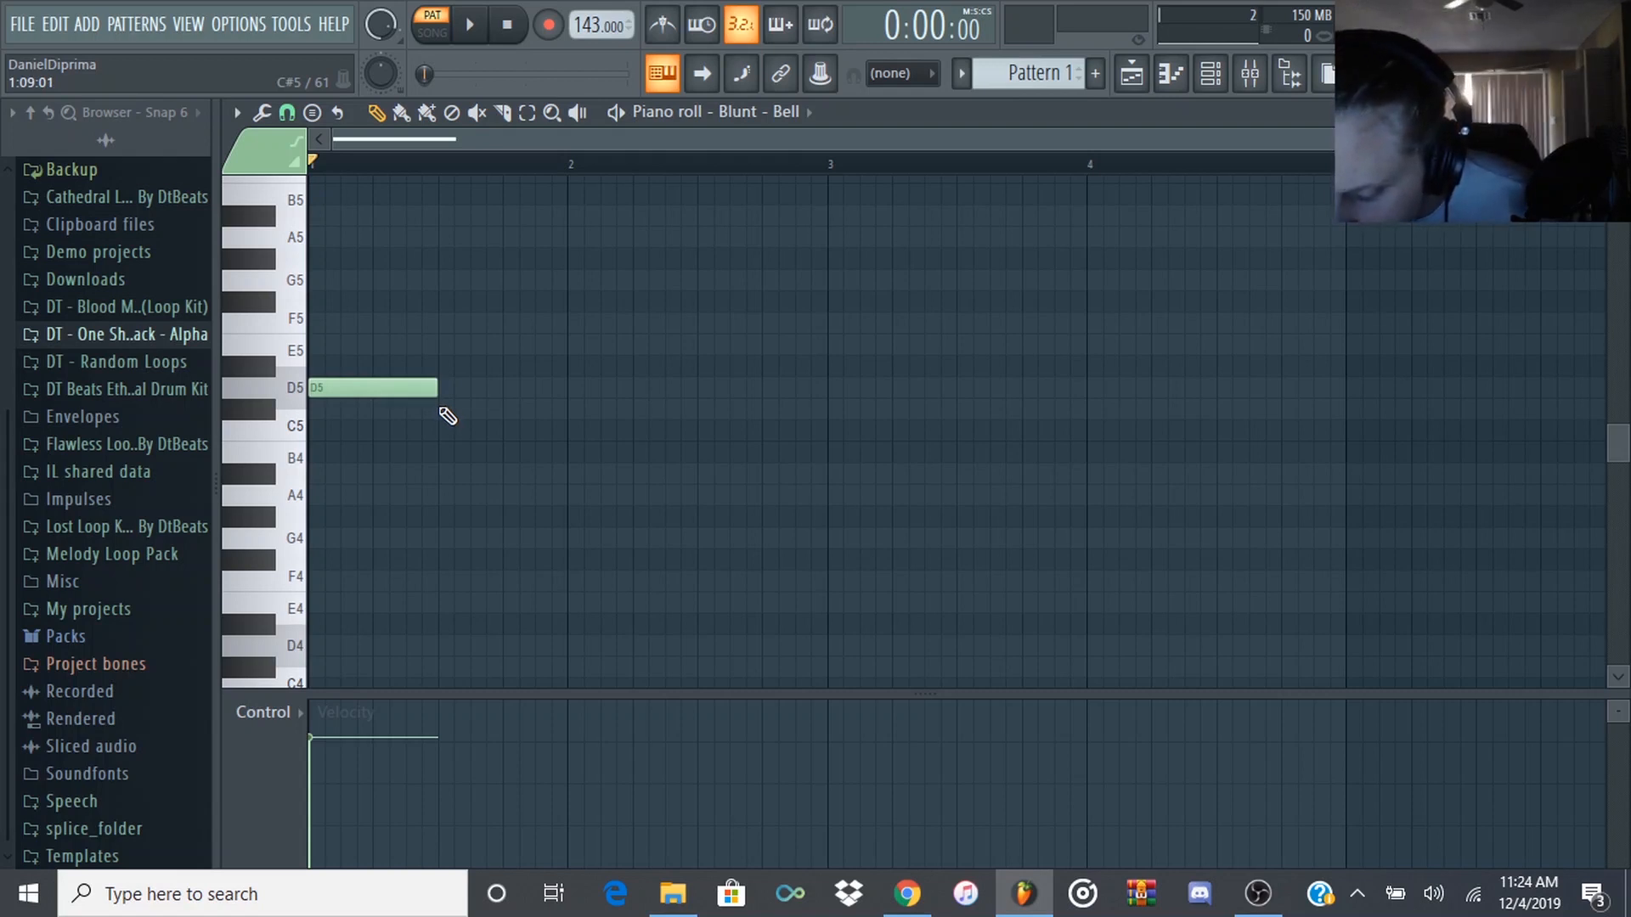
pyautogui.rightClick(395, 389)
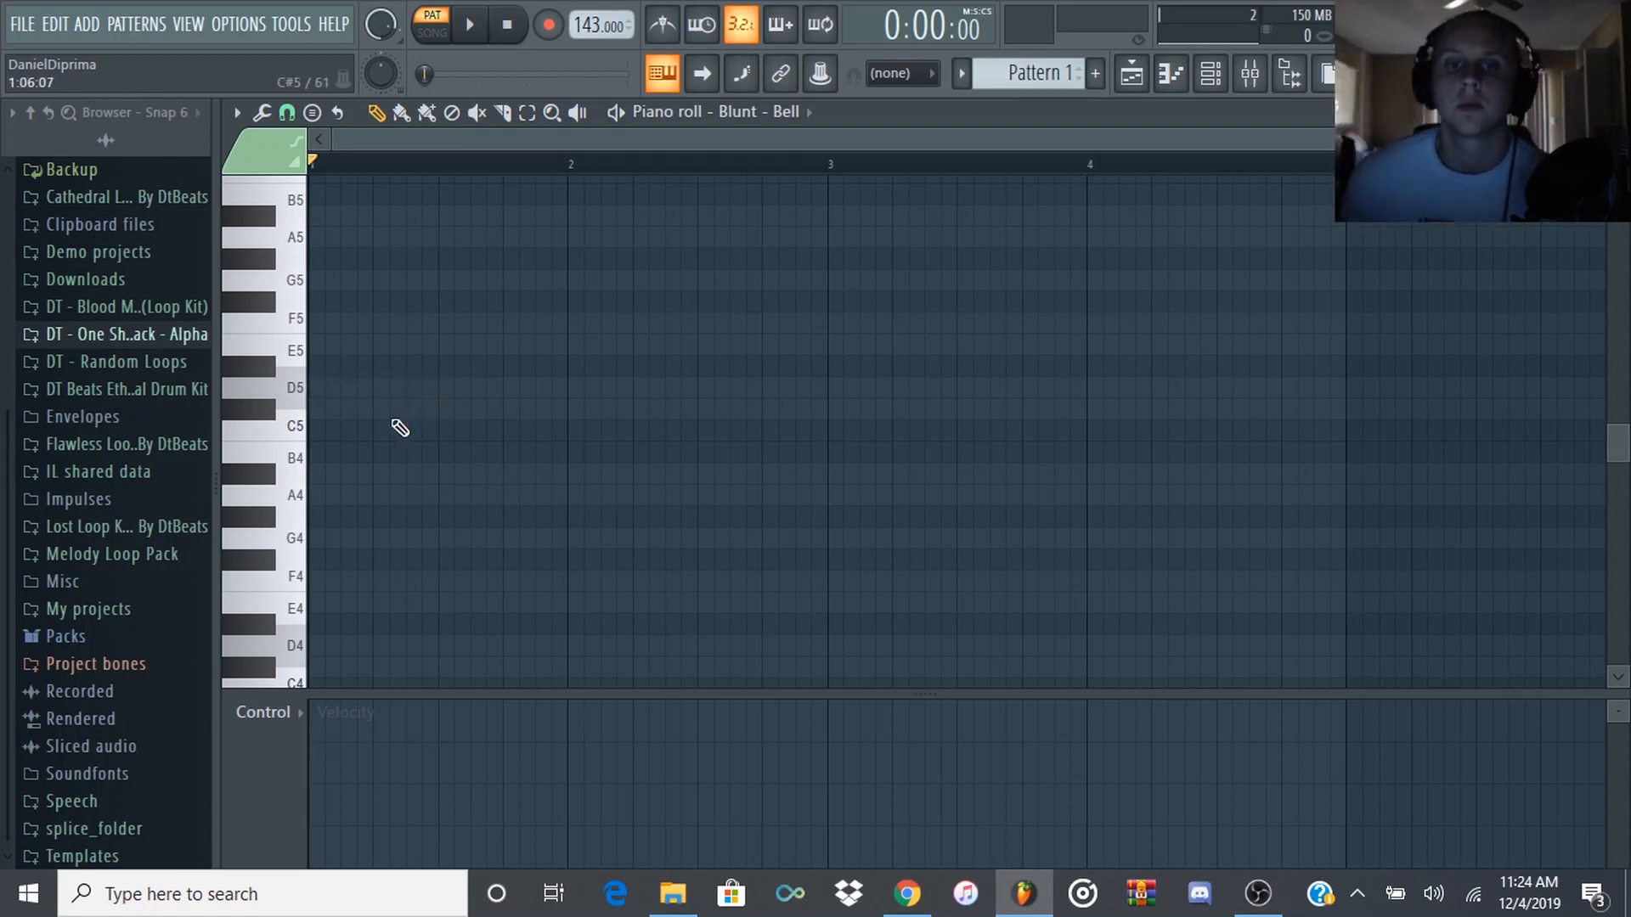
# - Draw a D5, F5 and A5 chord at the start of bar 1 with notes 12 steps long, and play it
pyautogui.click(383, 395)
pyautogui.moveTo(437, 396); pyautogui.dragTo(502, 392)
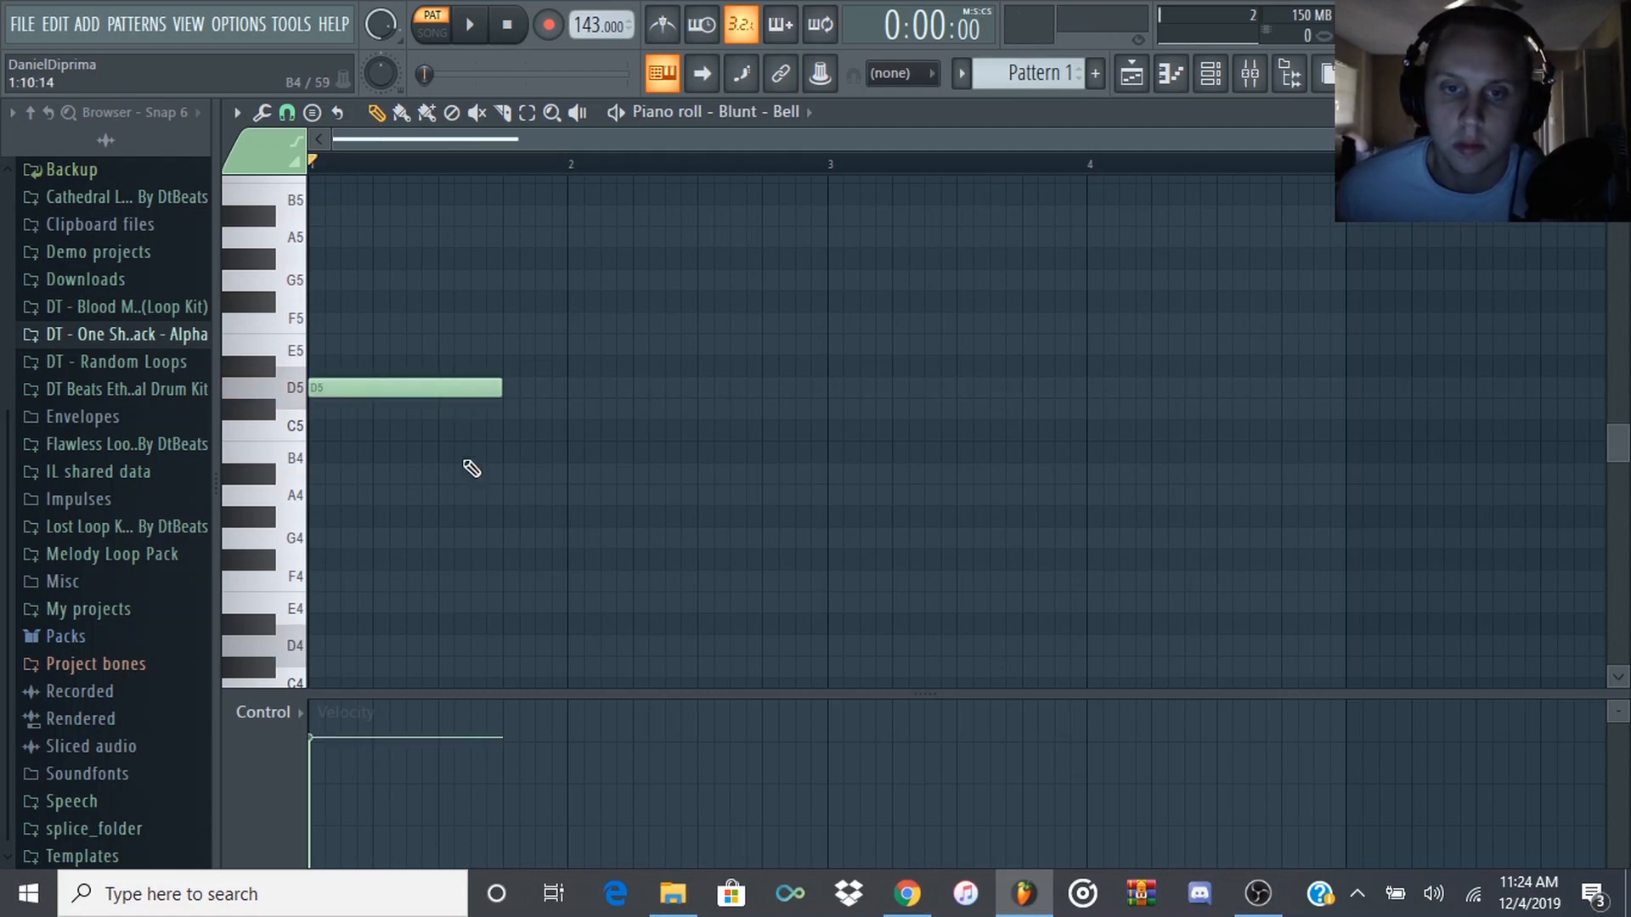
pyautogui.scroll(1, 357, 375)
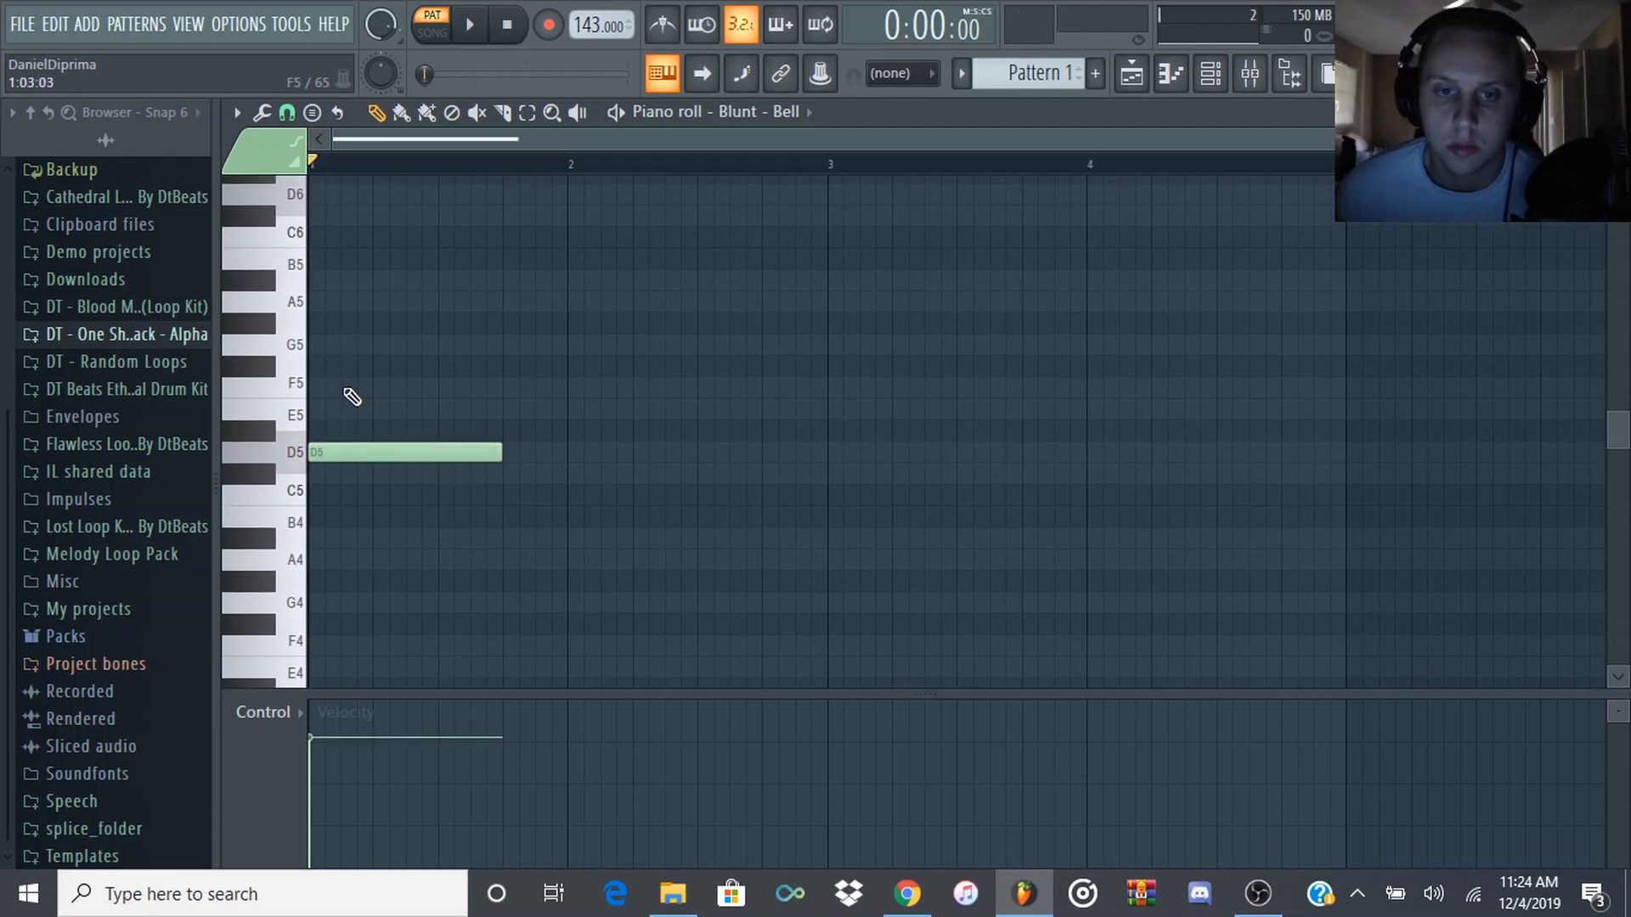
pyautogui.click(347, 389)
pyautogui.click(352, 303)
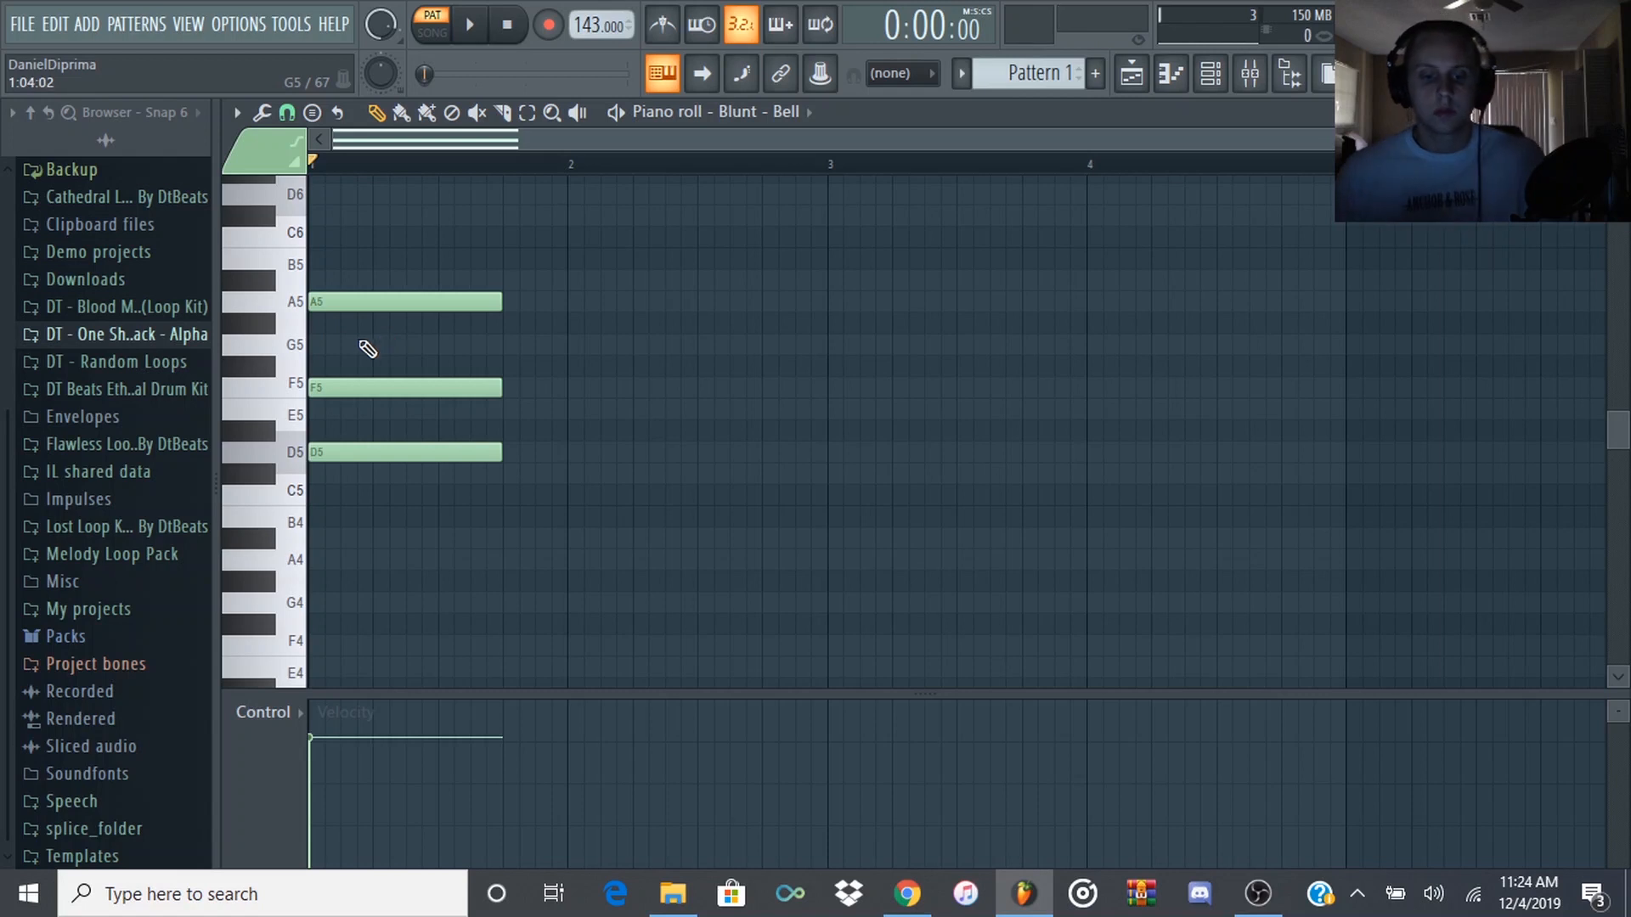
pyautogui.press('space')
pyautogui.press('space')
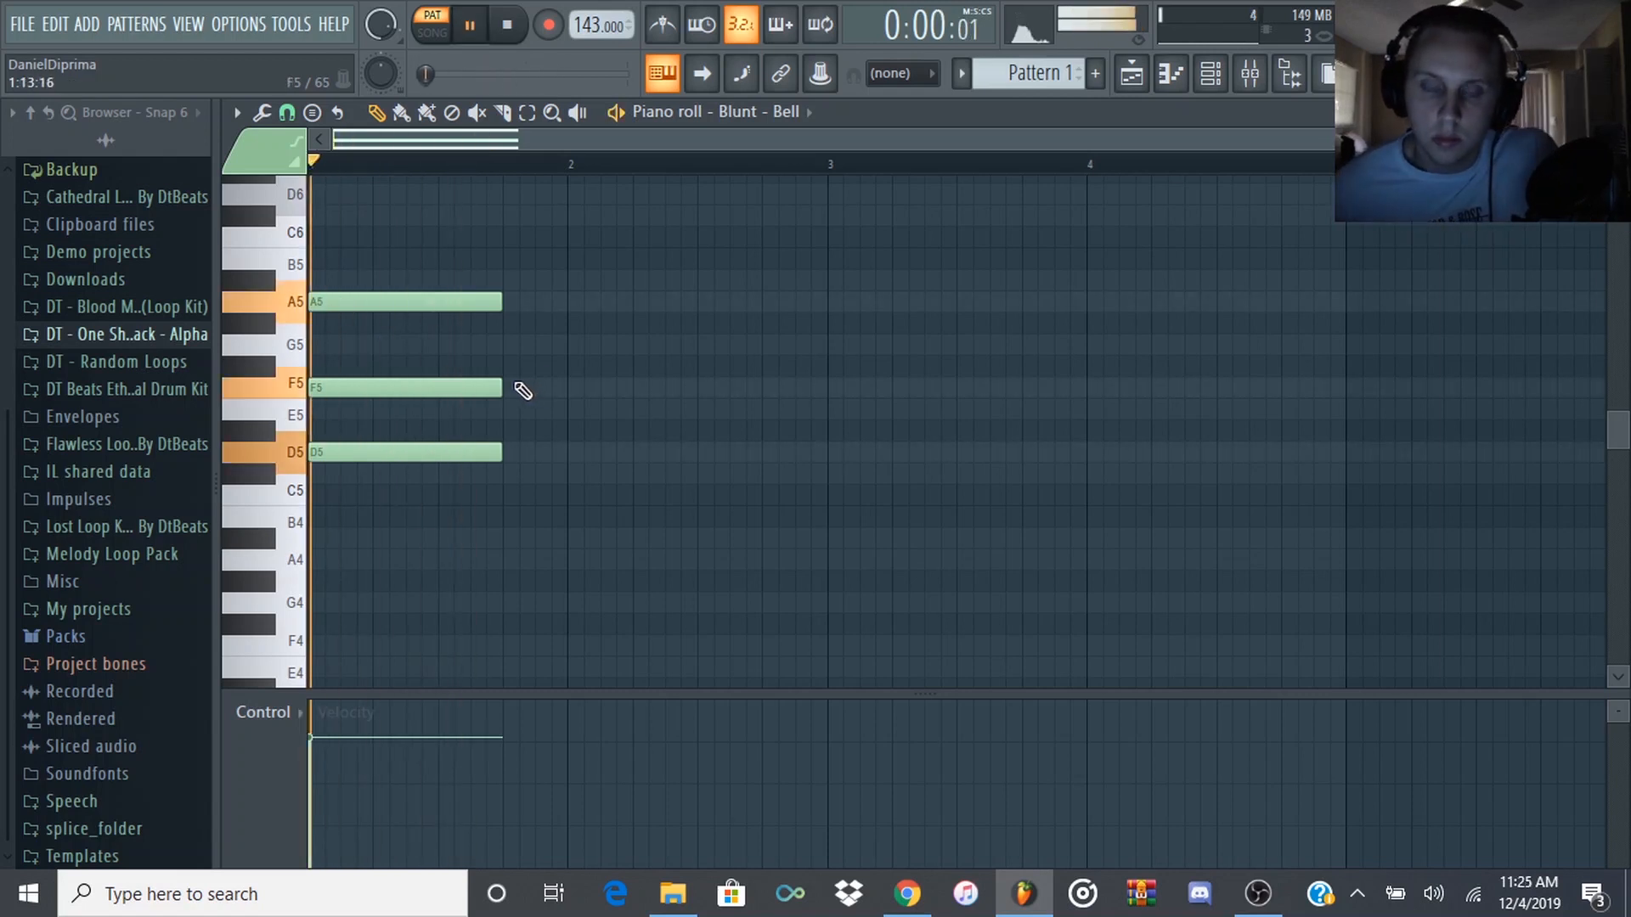
# - Lower the volume of mixer track Insert 1 slightly and return to the Blunt - Bell piano roll
pyautogui.click(1250, 73)
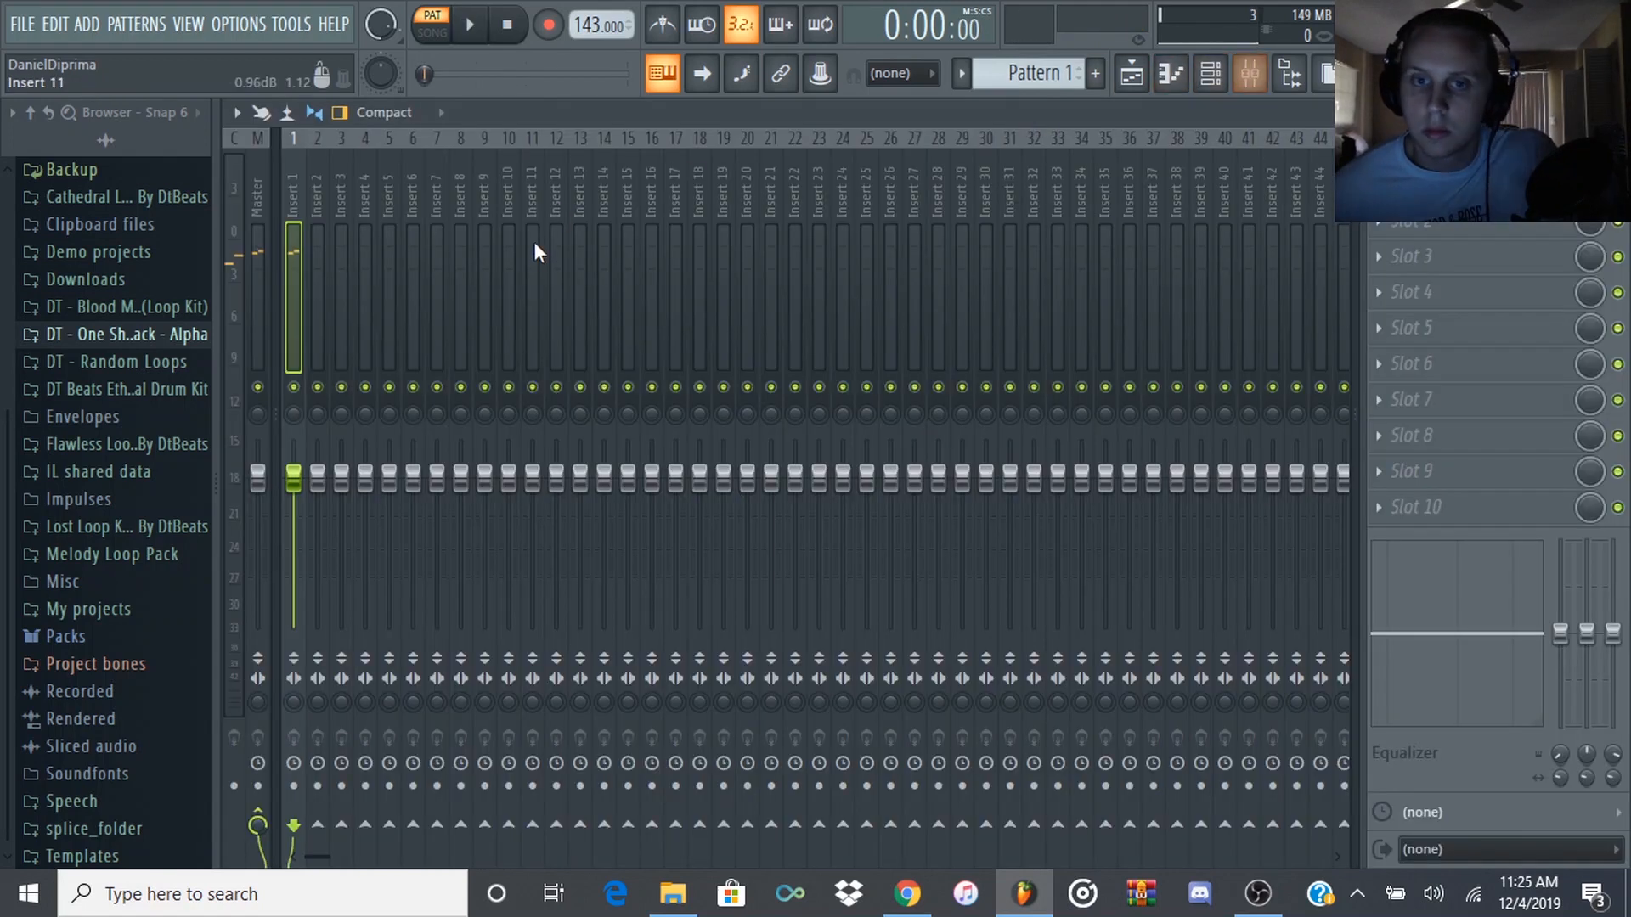
pyautogui.moveTo(311, 469); pyautogui.dragTo(312, 497)
pyautogui.click(1211, 73)
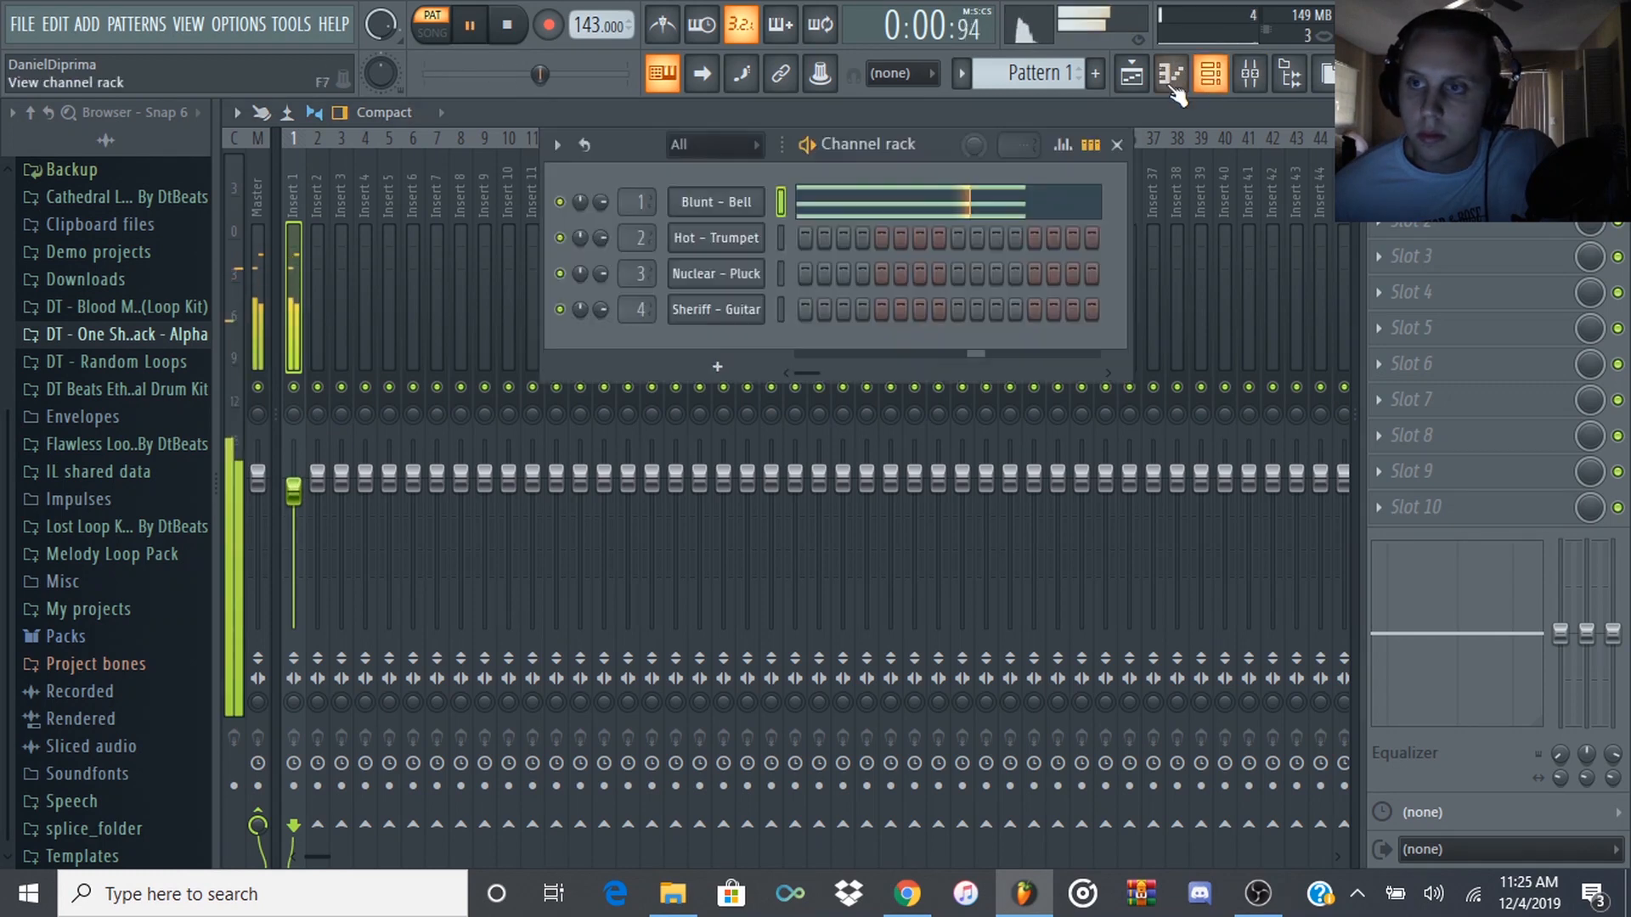
pyautogui.click(867, 219)
# - Move the chord's F5 note up one octave to F6 and play the pattern
pyautogui.click(438, 387)
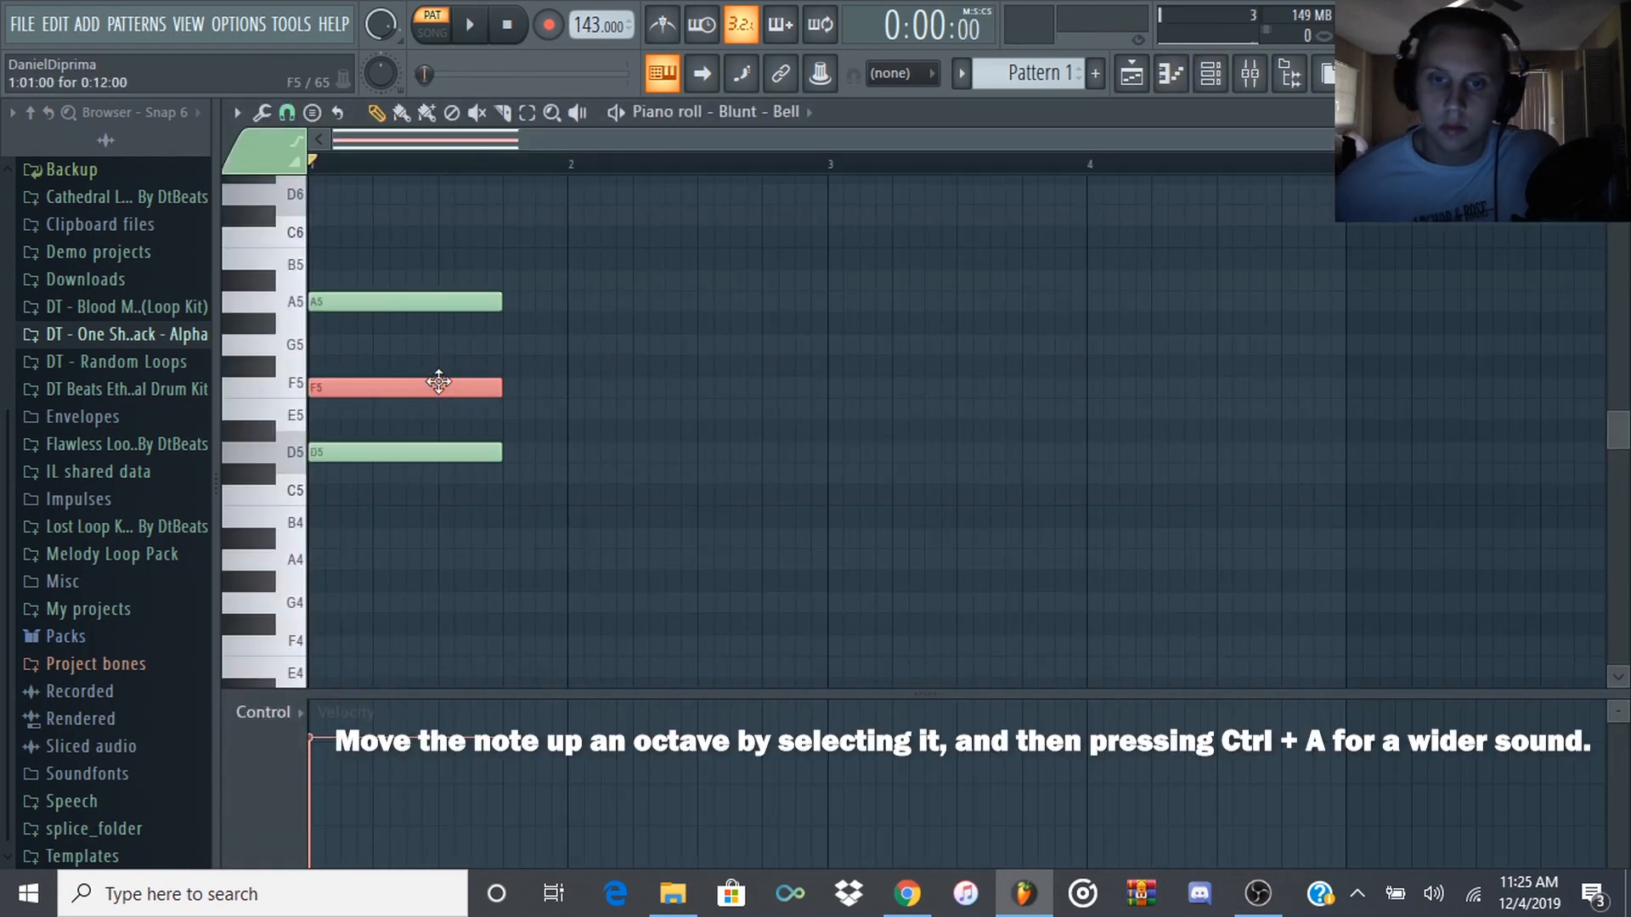
pyautogui.hotkey('ctrl', 'Up')
pyautogui.press('space')
pyautogui.scroll(2, 660, 386)
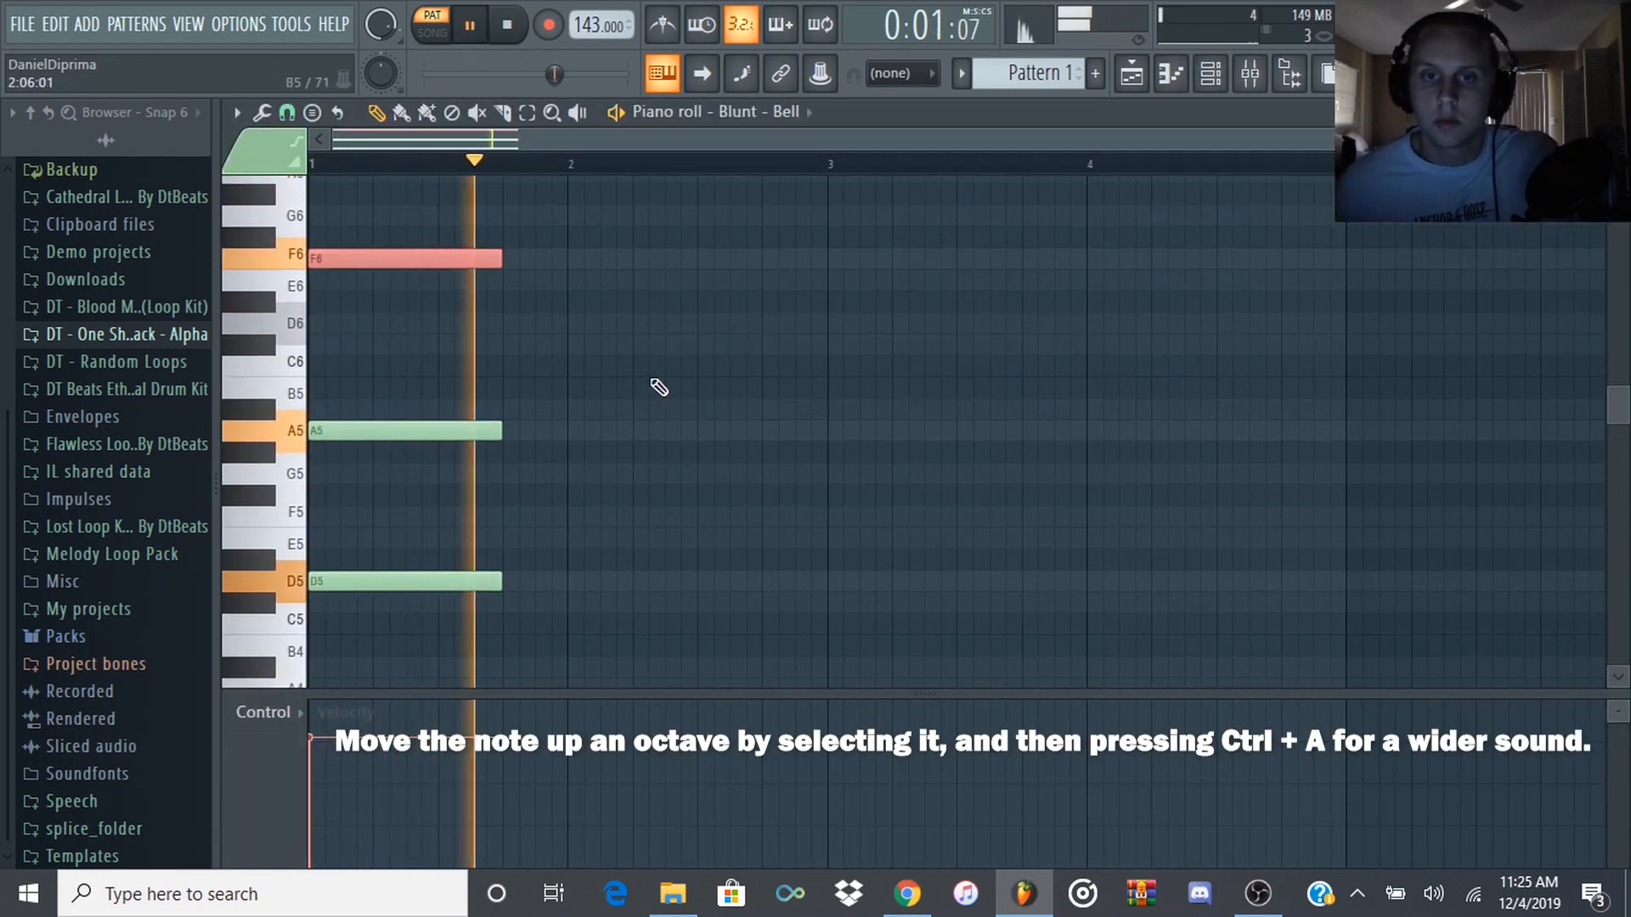
pyautogui.scroll(-2, 829, 145)
pyautogui.press('space')
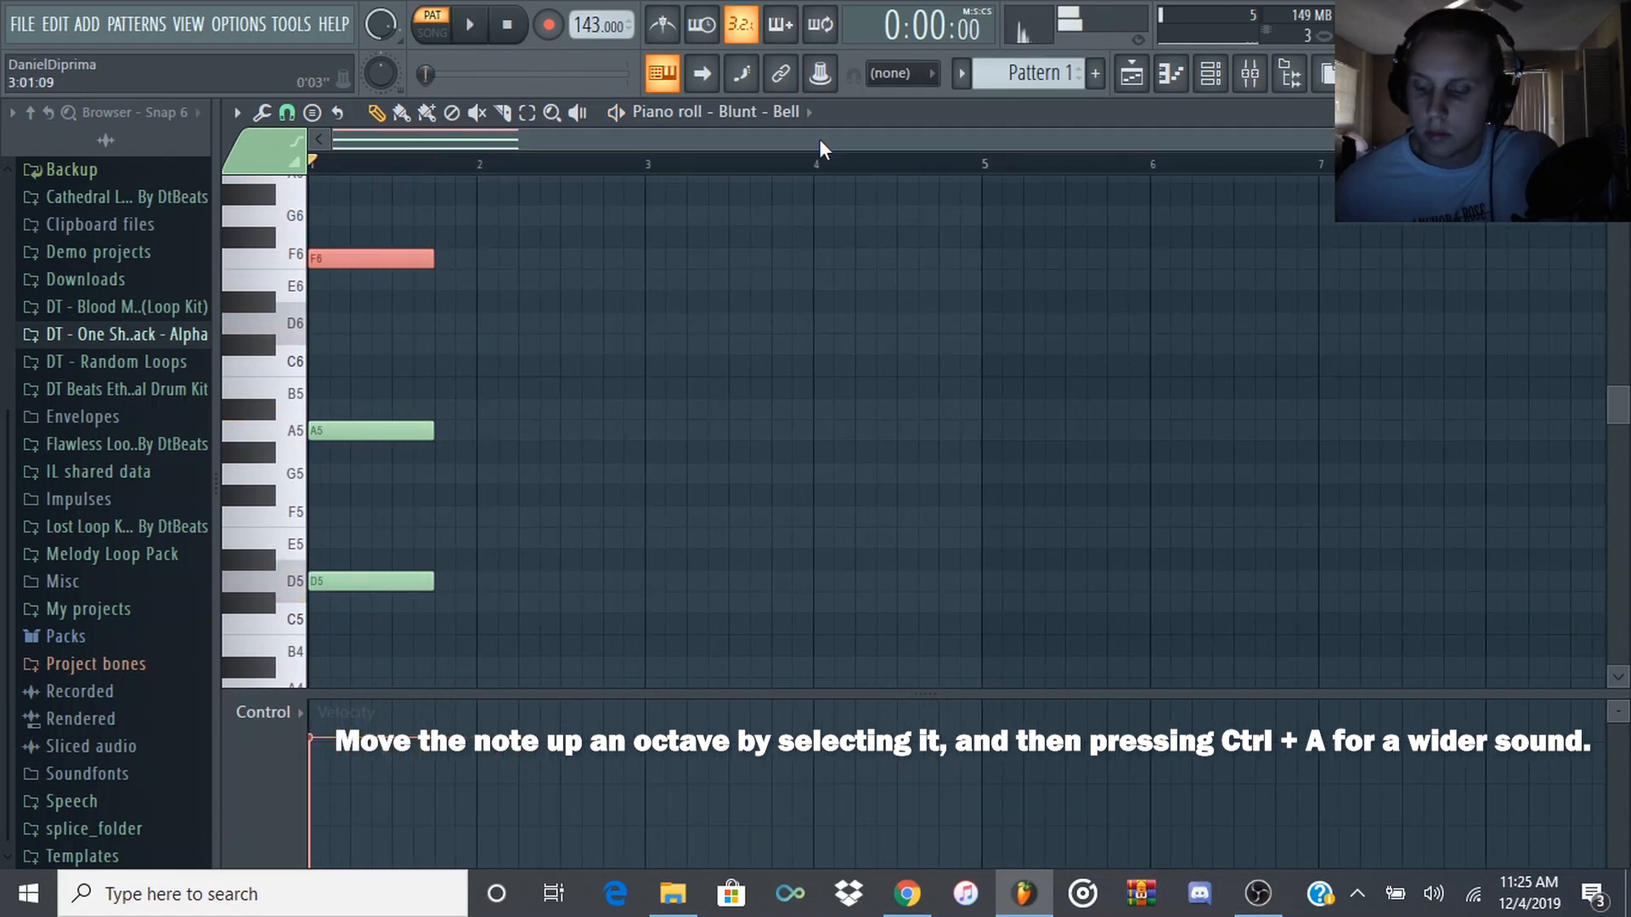
pyautogui.press('space')
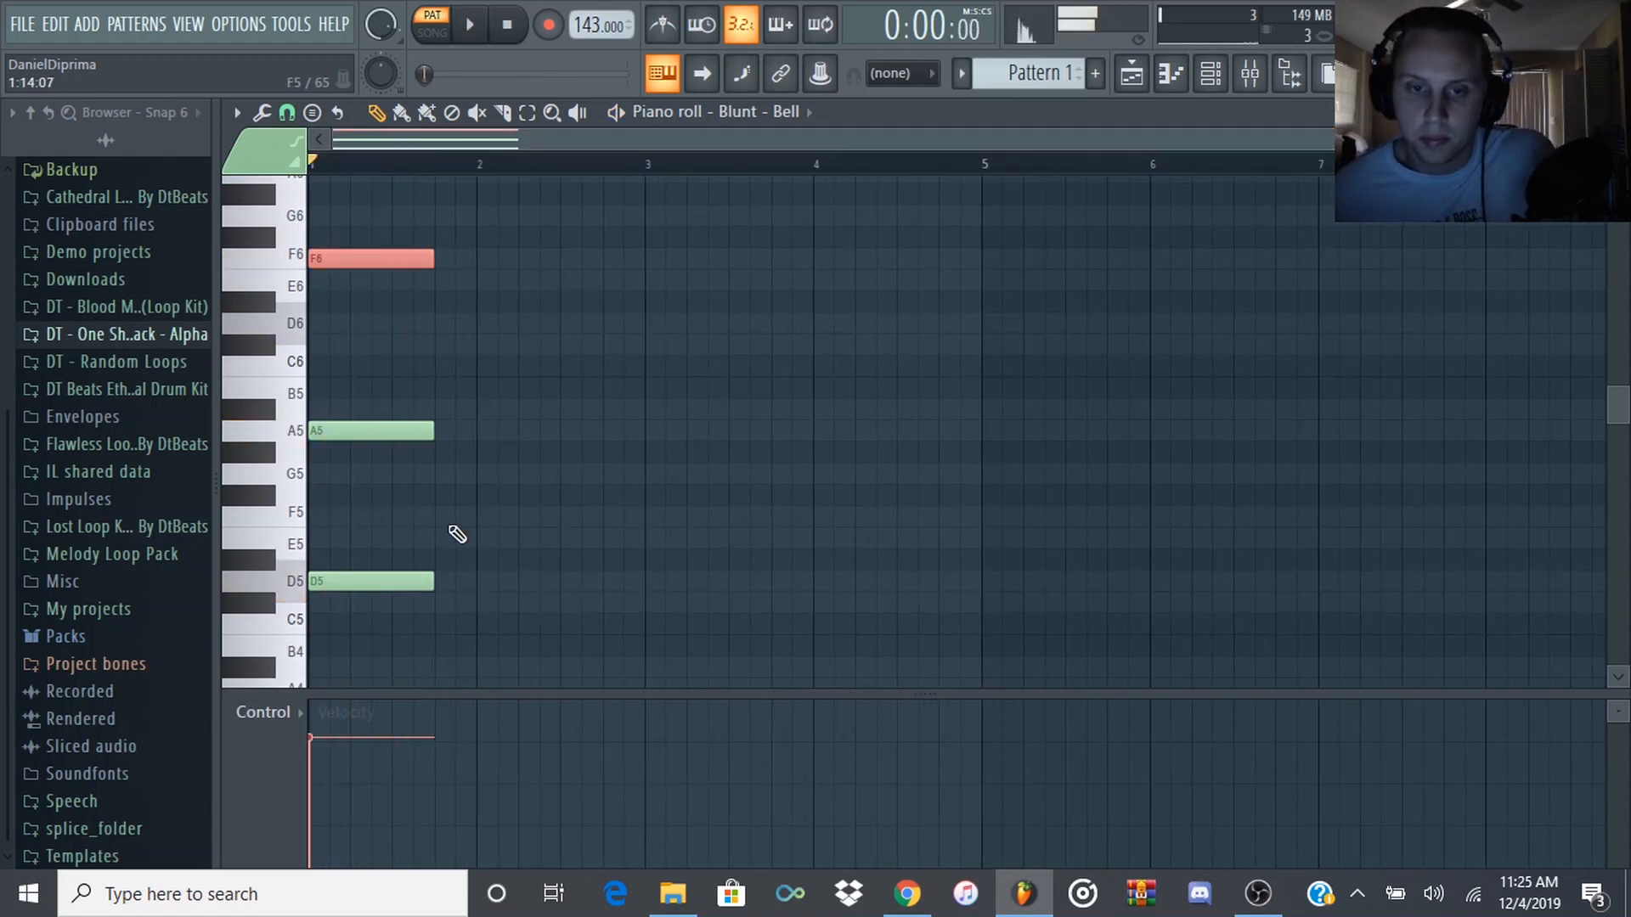
# - Add a 12-step E5 note directly after the first chord and play the pattern from the start
pyautogui.click(450, 539)
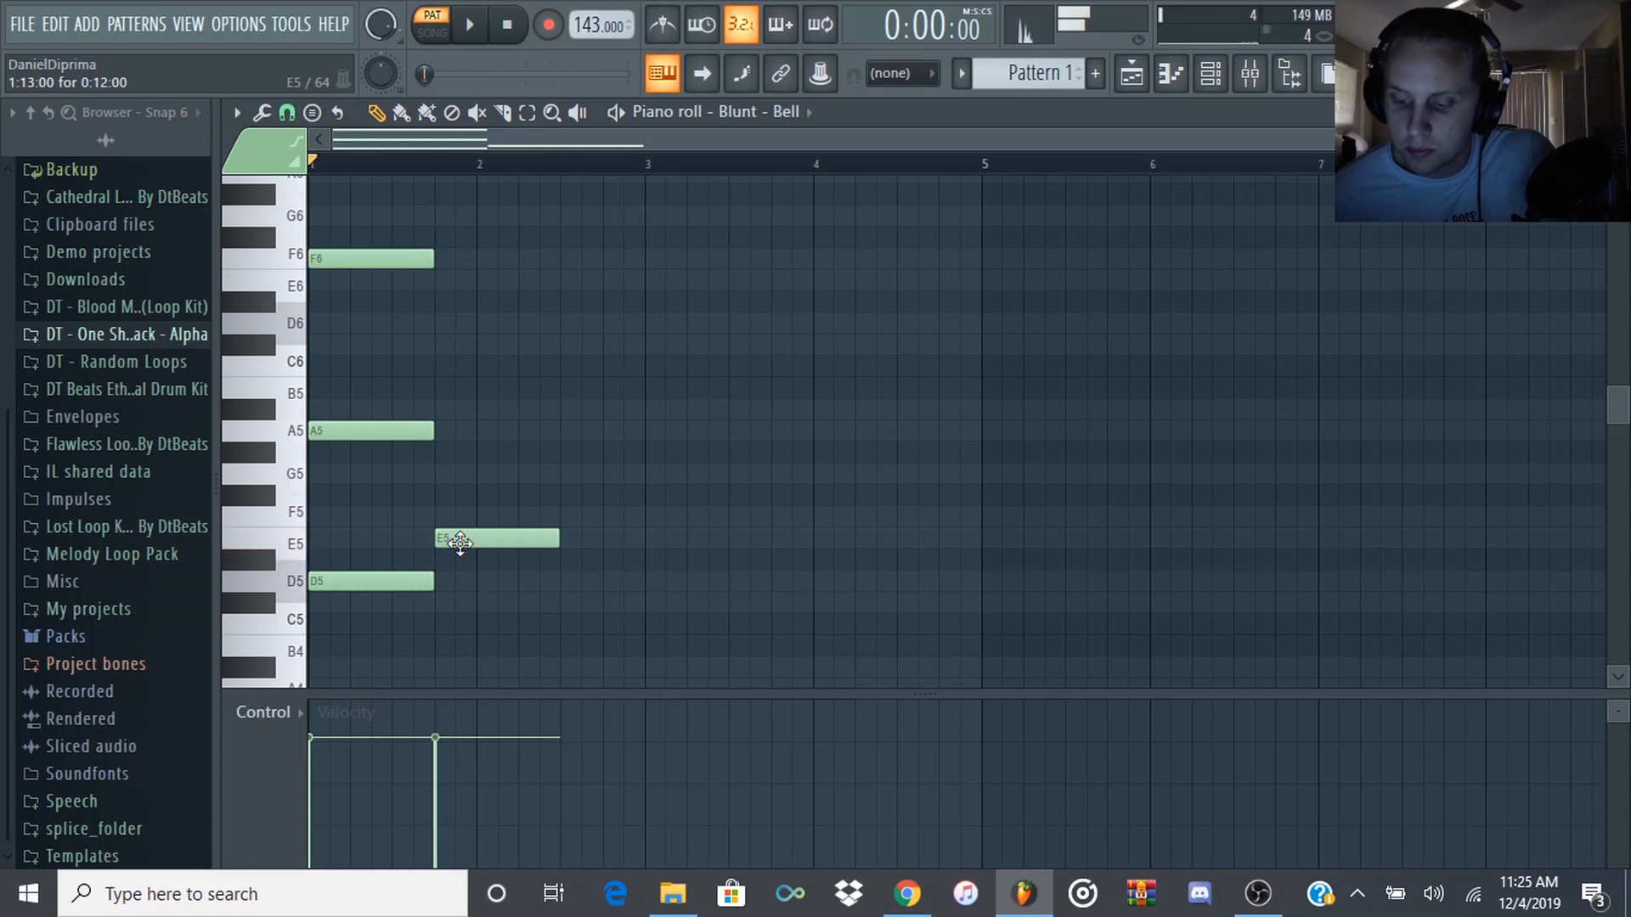
pyautogui.press('space')
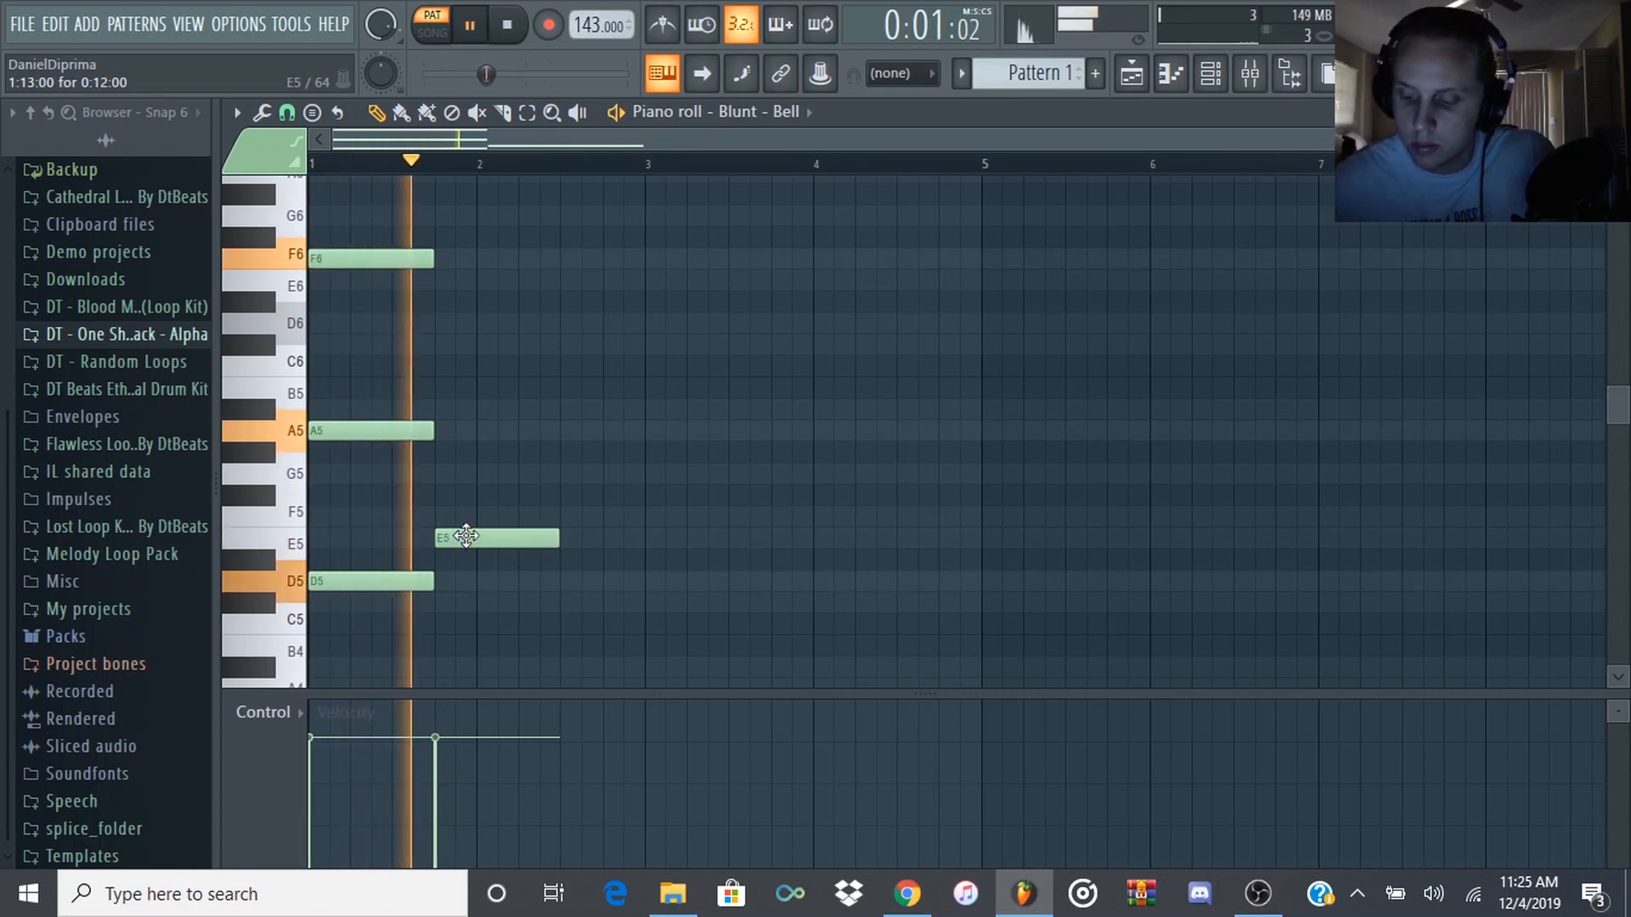
pyautogui.press('space')
pyautogui.press('space')
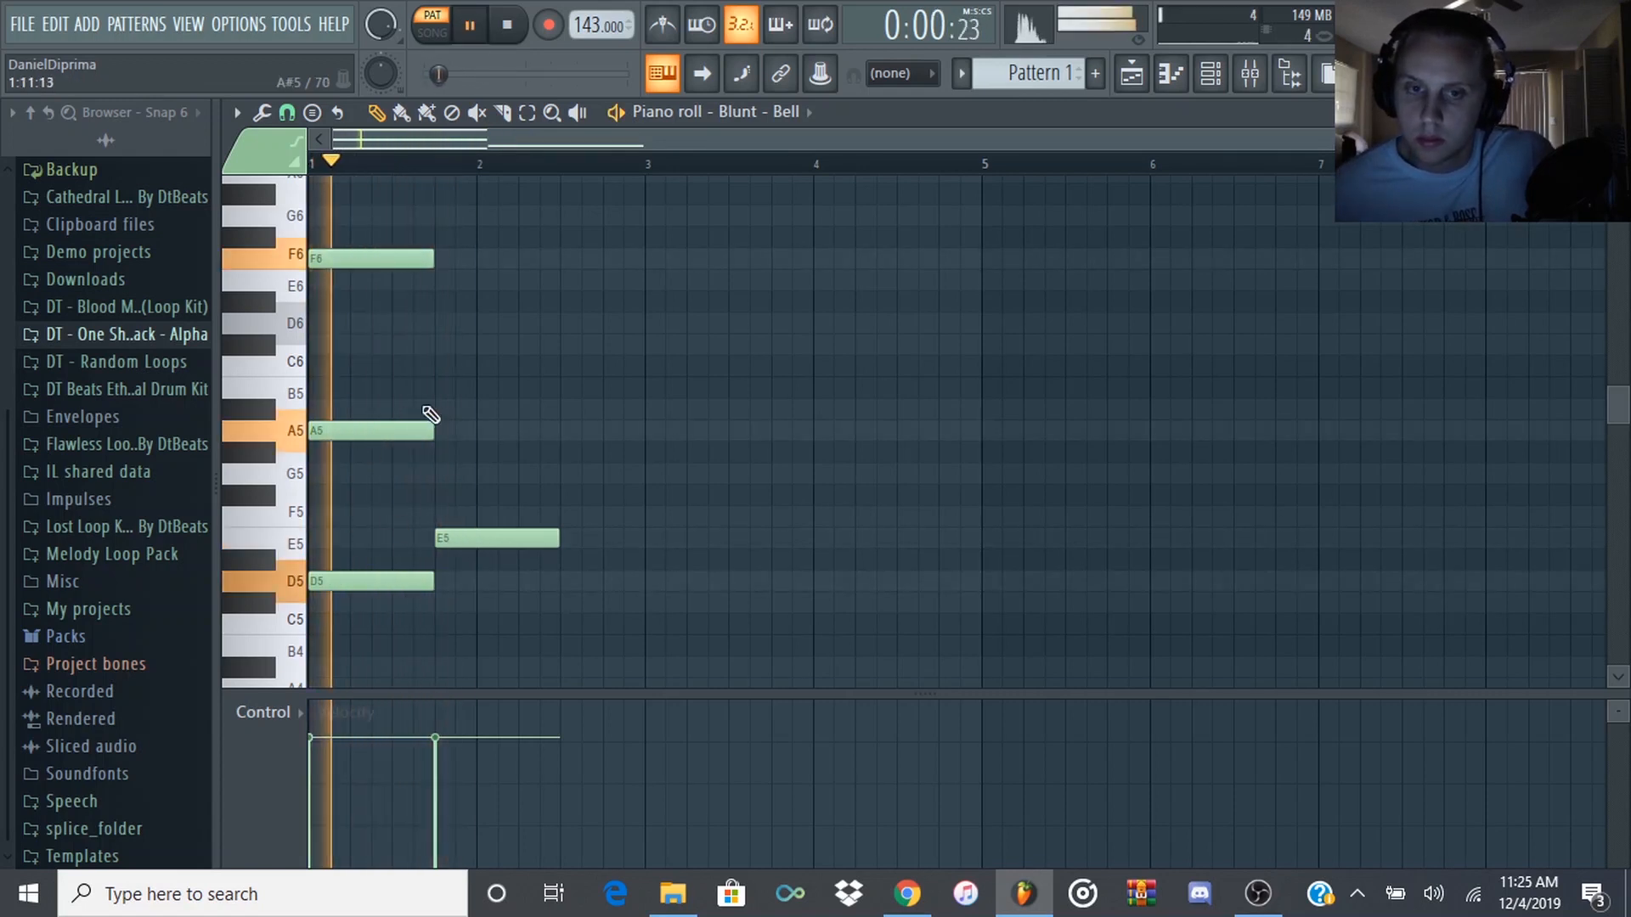
# - Add 12-step A#5 and G6 notes above the E5 note to complete the second chord, playing the pattern after each addition
pyautogui.press('space')
pyautogui.click(443, 406)
pyautogui.press('space')
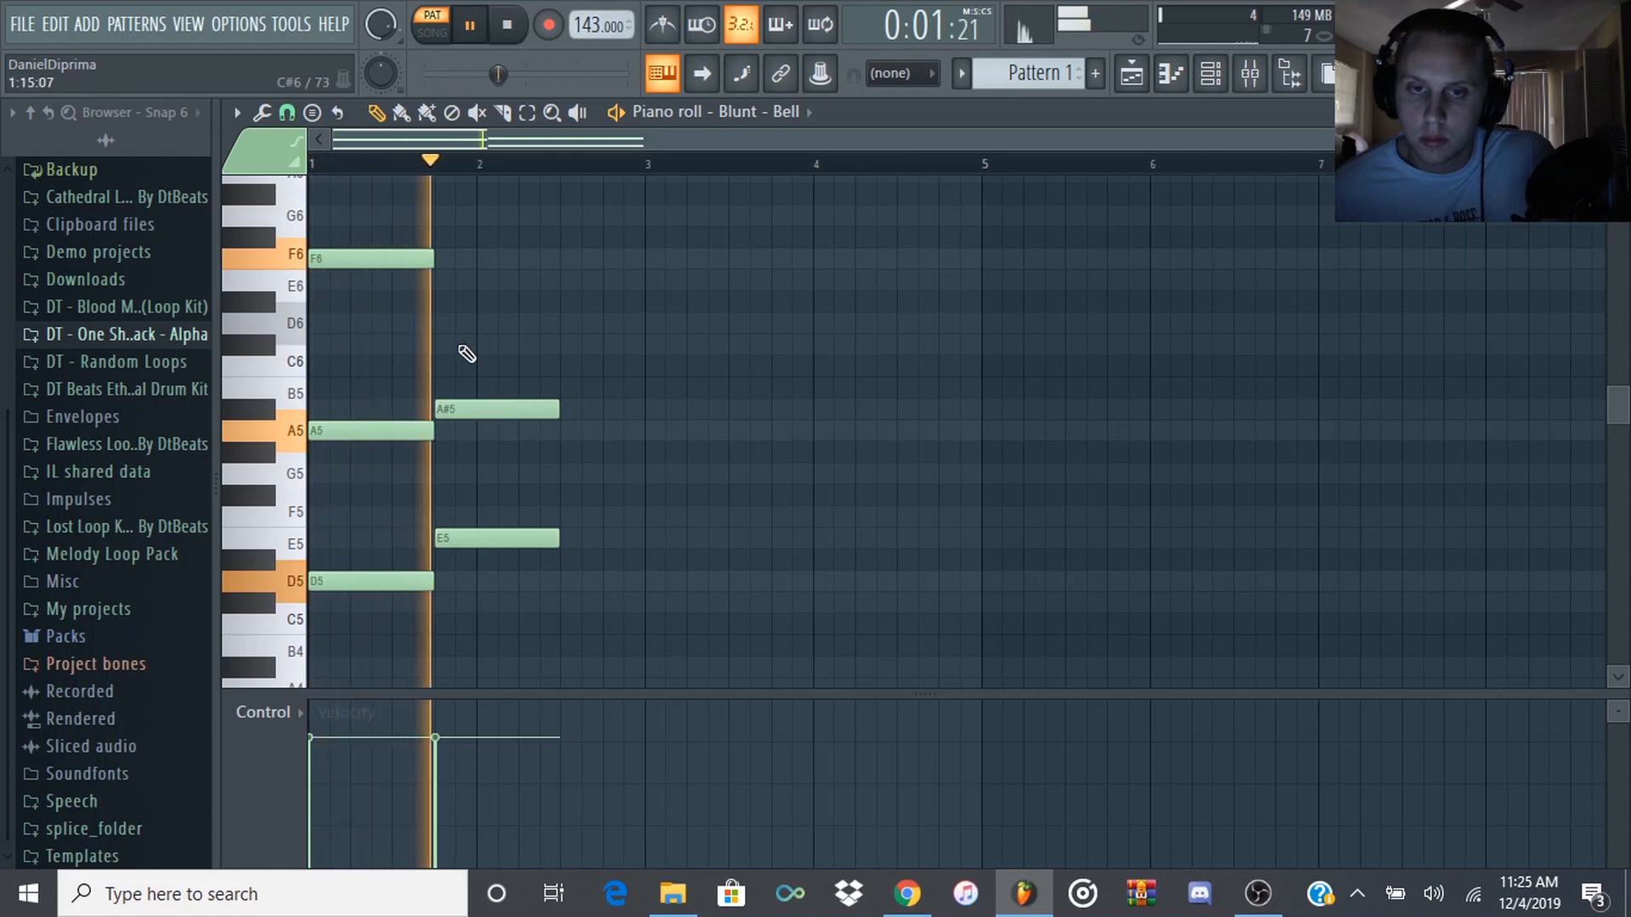
pyautogui.press('space')
pyautogui.click(447, 217)
pyautogui.press('space')
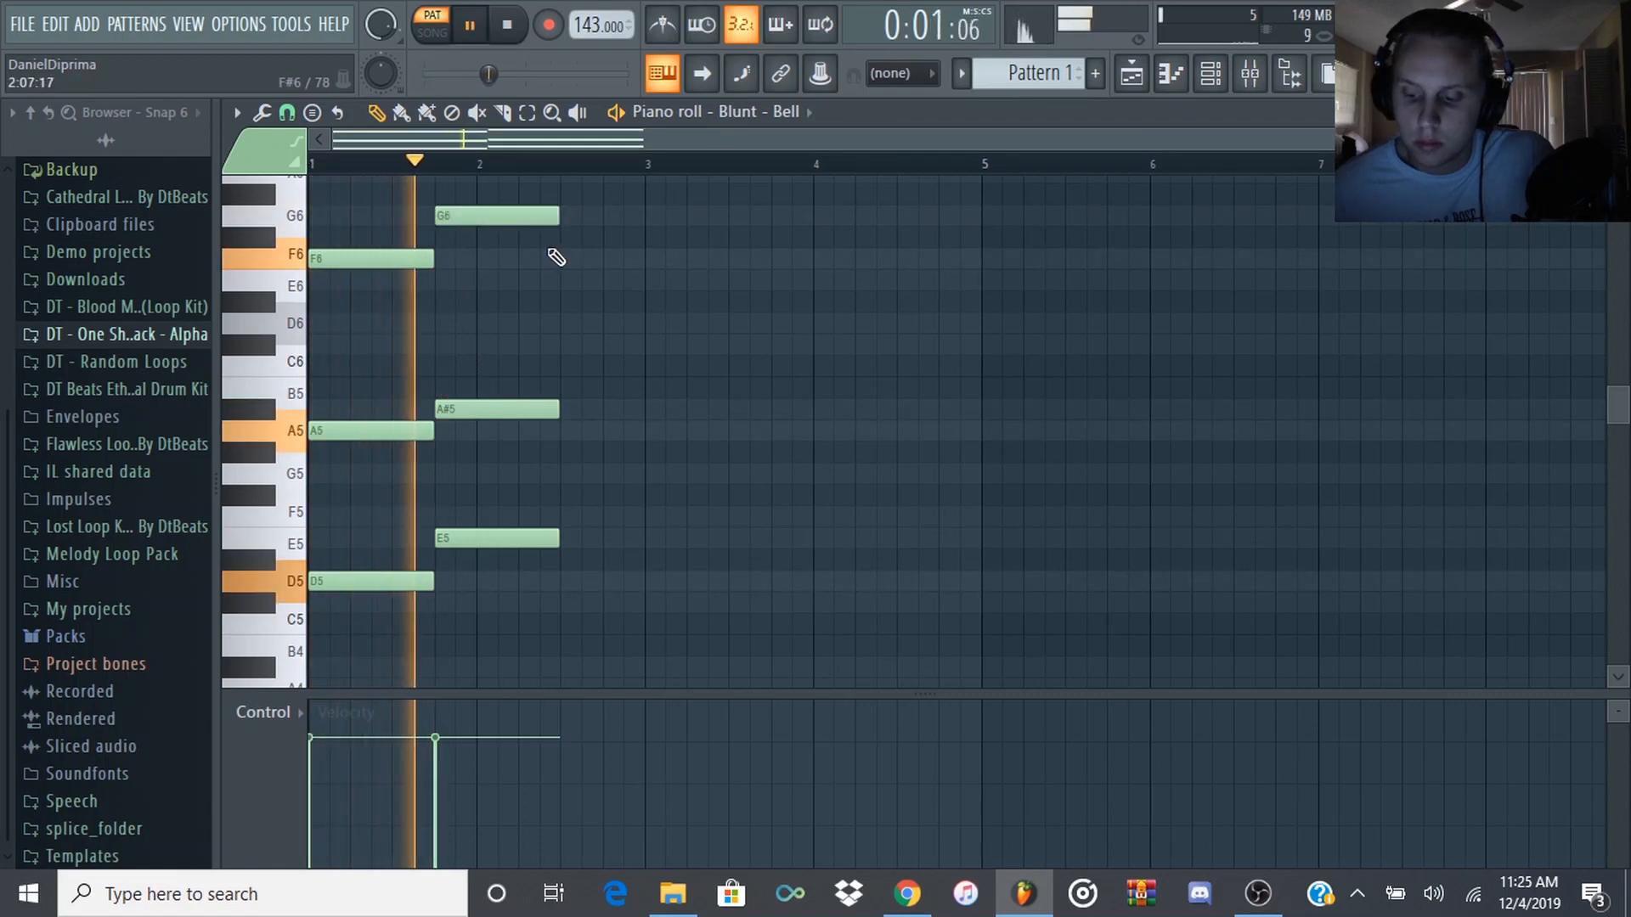
pyautogui.press('space')
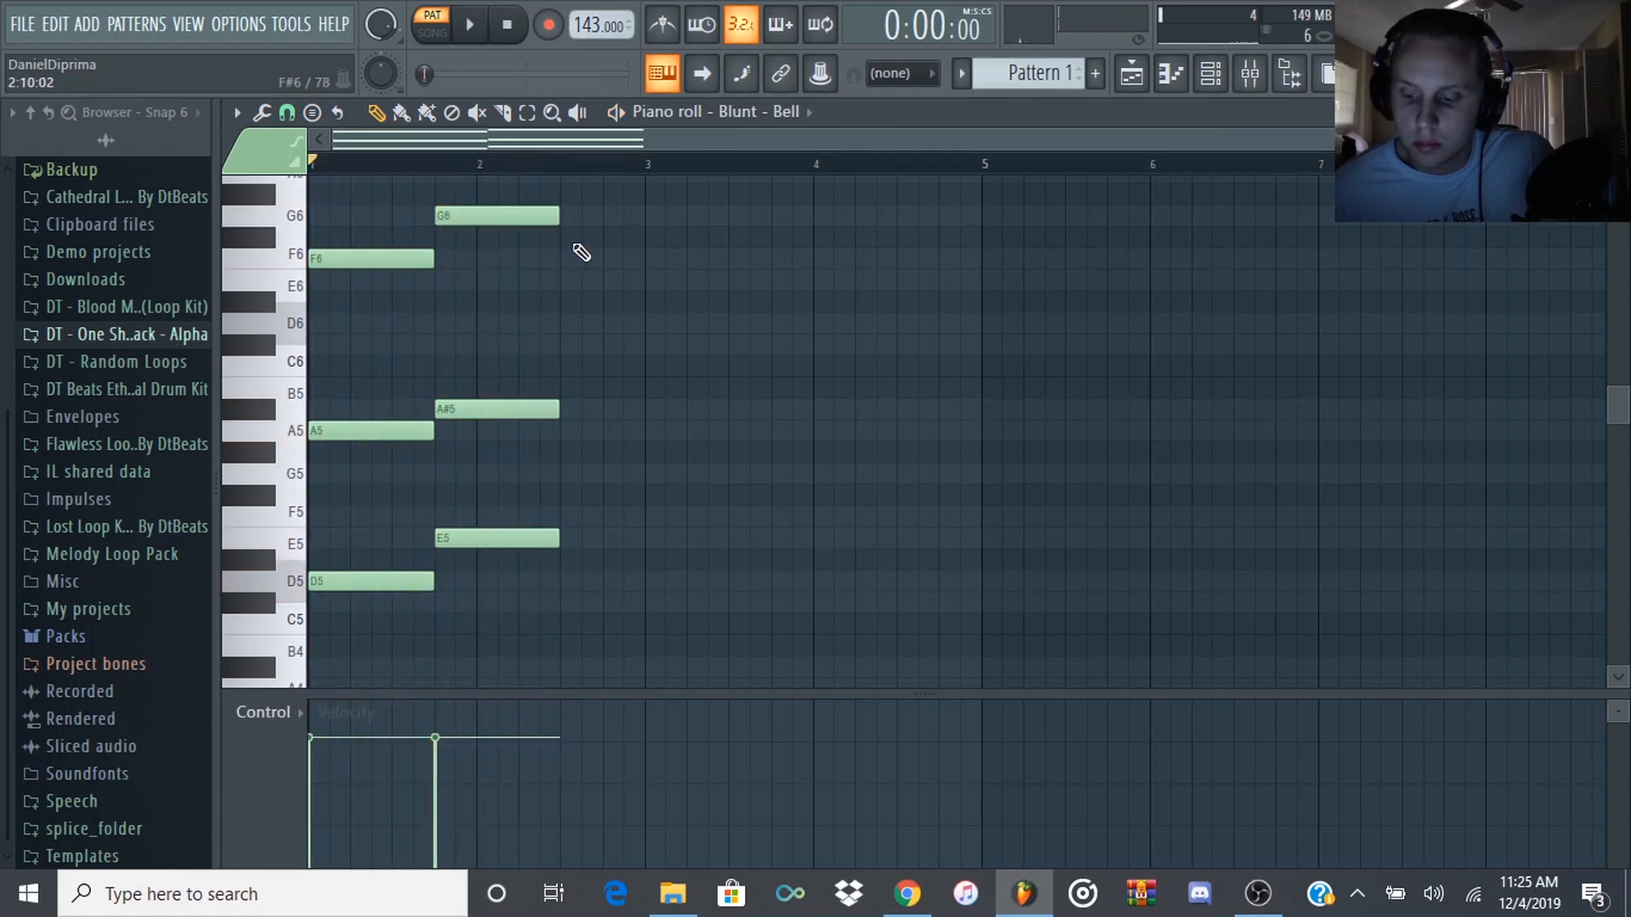
# - Extend all three notes of the second chord so they end at the start of bar 3
pyautogui.press('space')
pyautogui.moveTo(586, 201); pyautogui.dragTo(467, 528)
pyautogui.moveTo(564, 212); pyautogui.dragTo(651, 233)
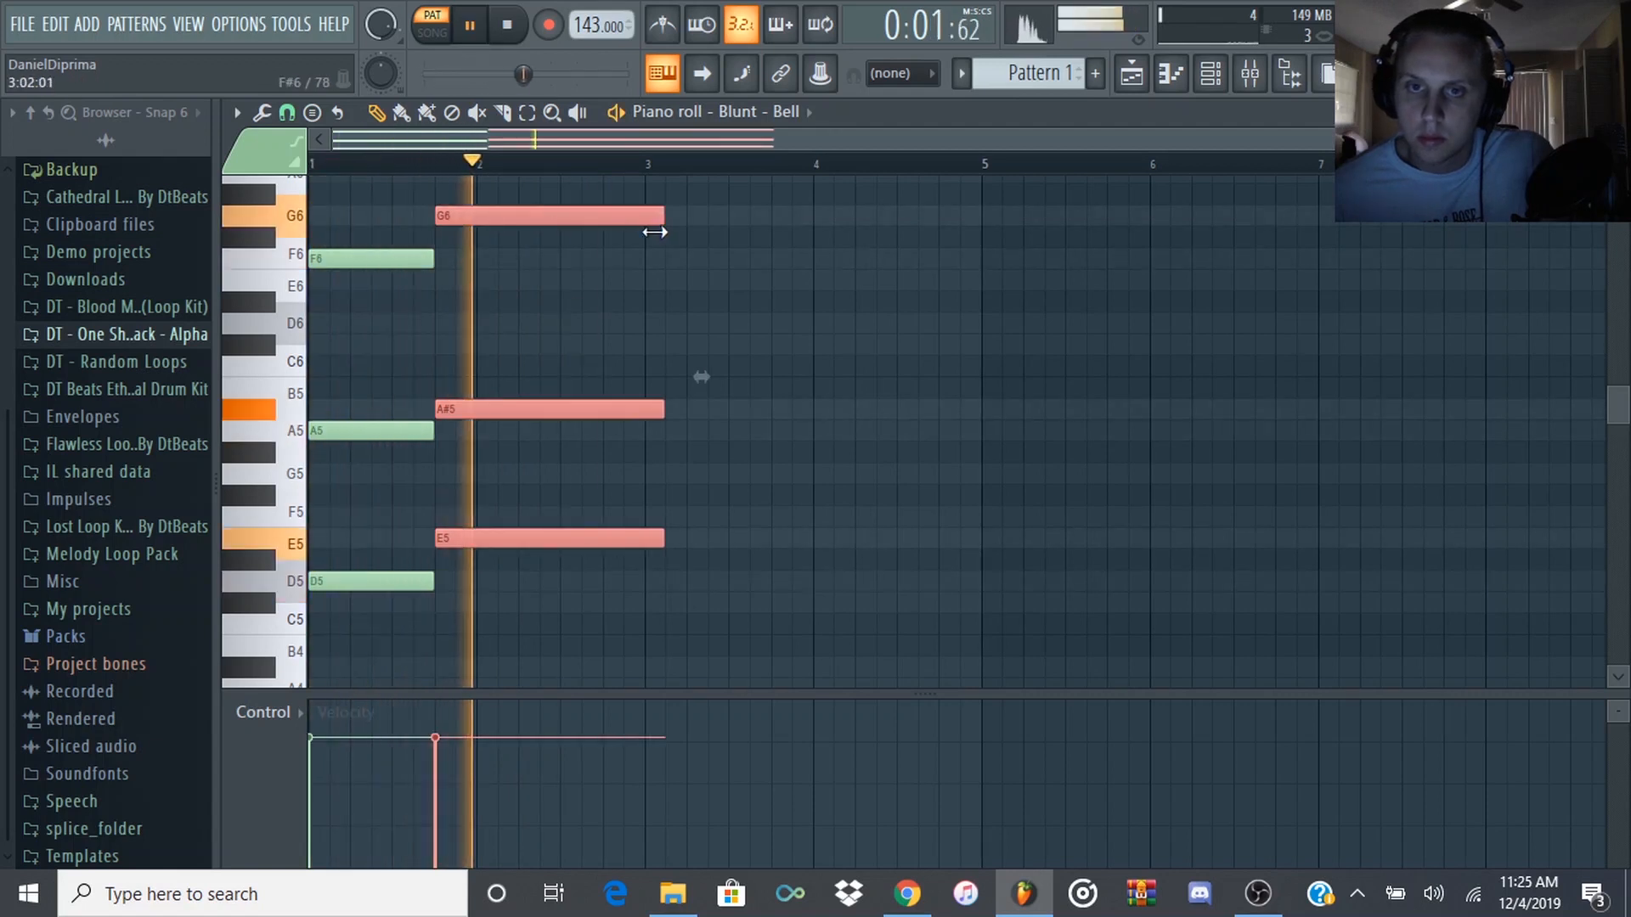
pyautogui.rightClick(679, 272)
pyautogui.press('space')
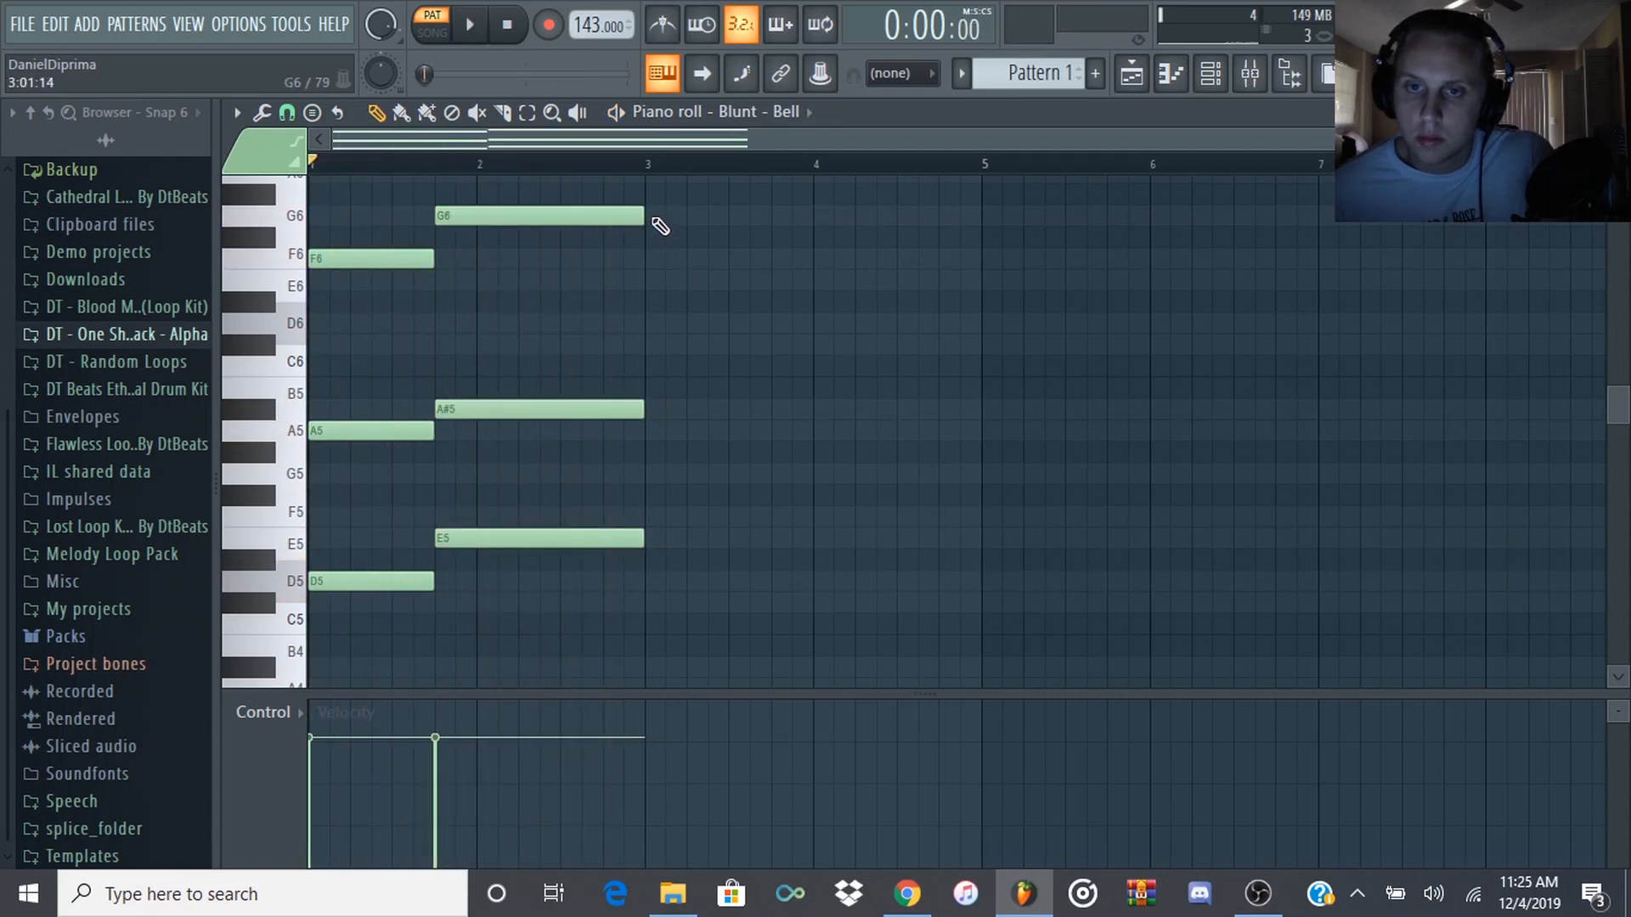
# - View the Blunt - Bell channel's volume envelope settings, return to the piano roll and play the two chords
pyautogui.click(1248, 85)
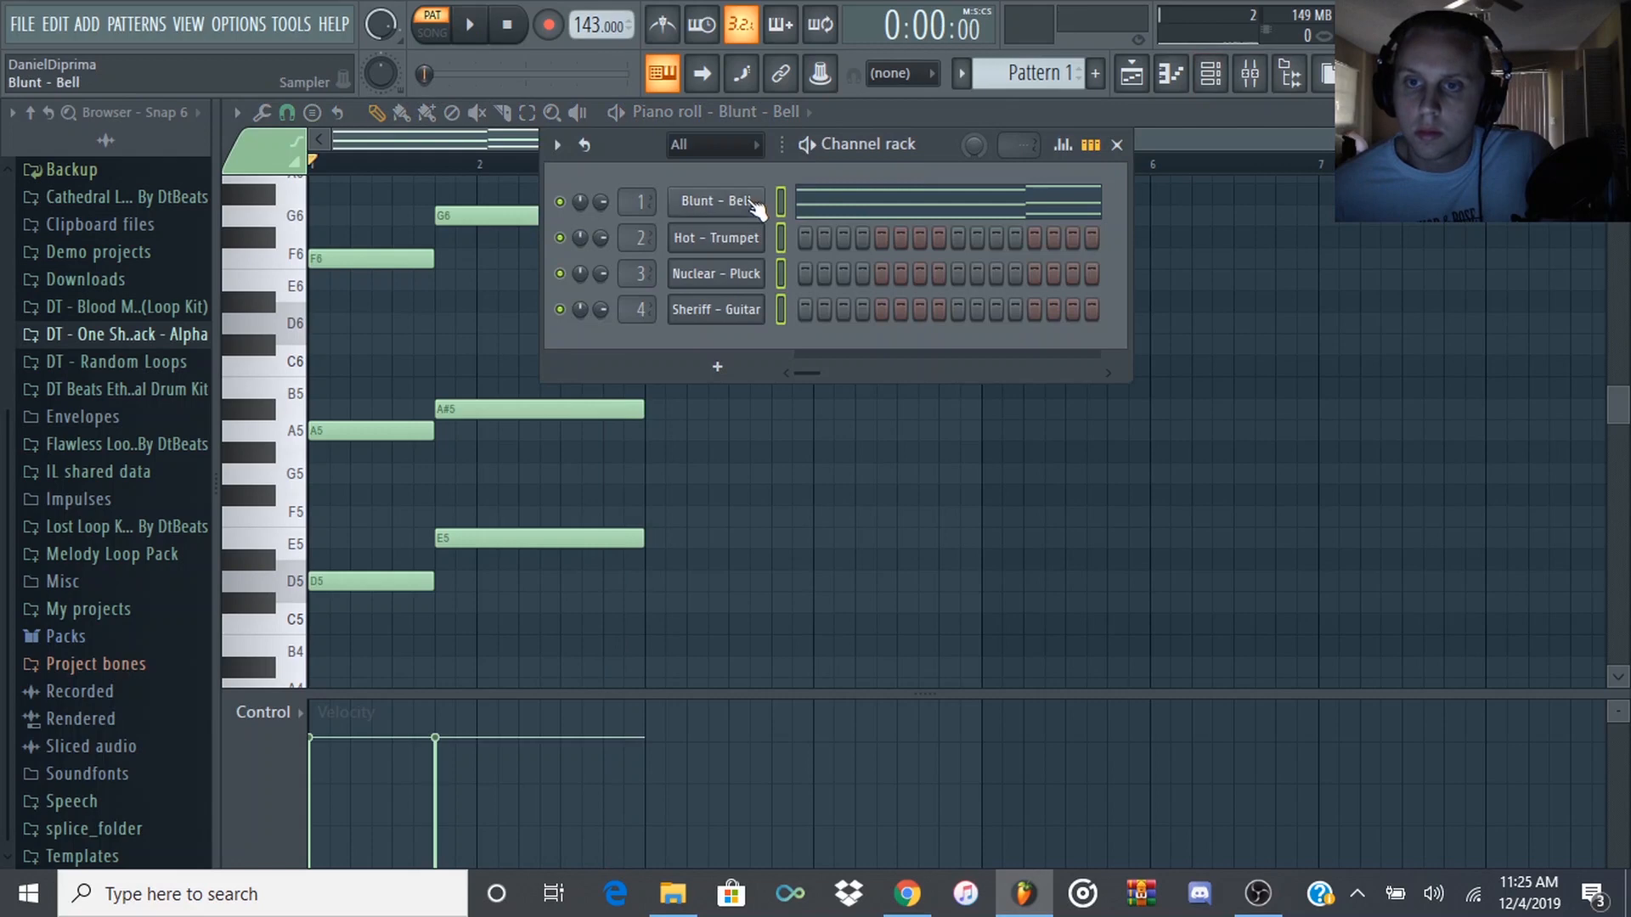
pyautogui.click(723, 202)
pyautogui.click(560, 290)
pyautogui.click(508, 290)
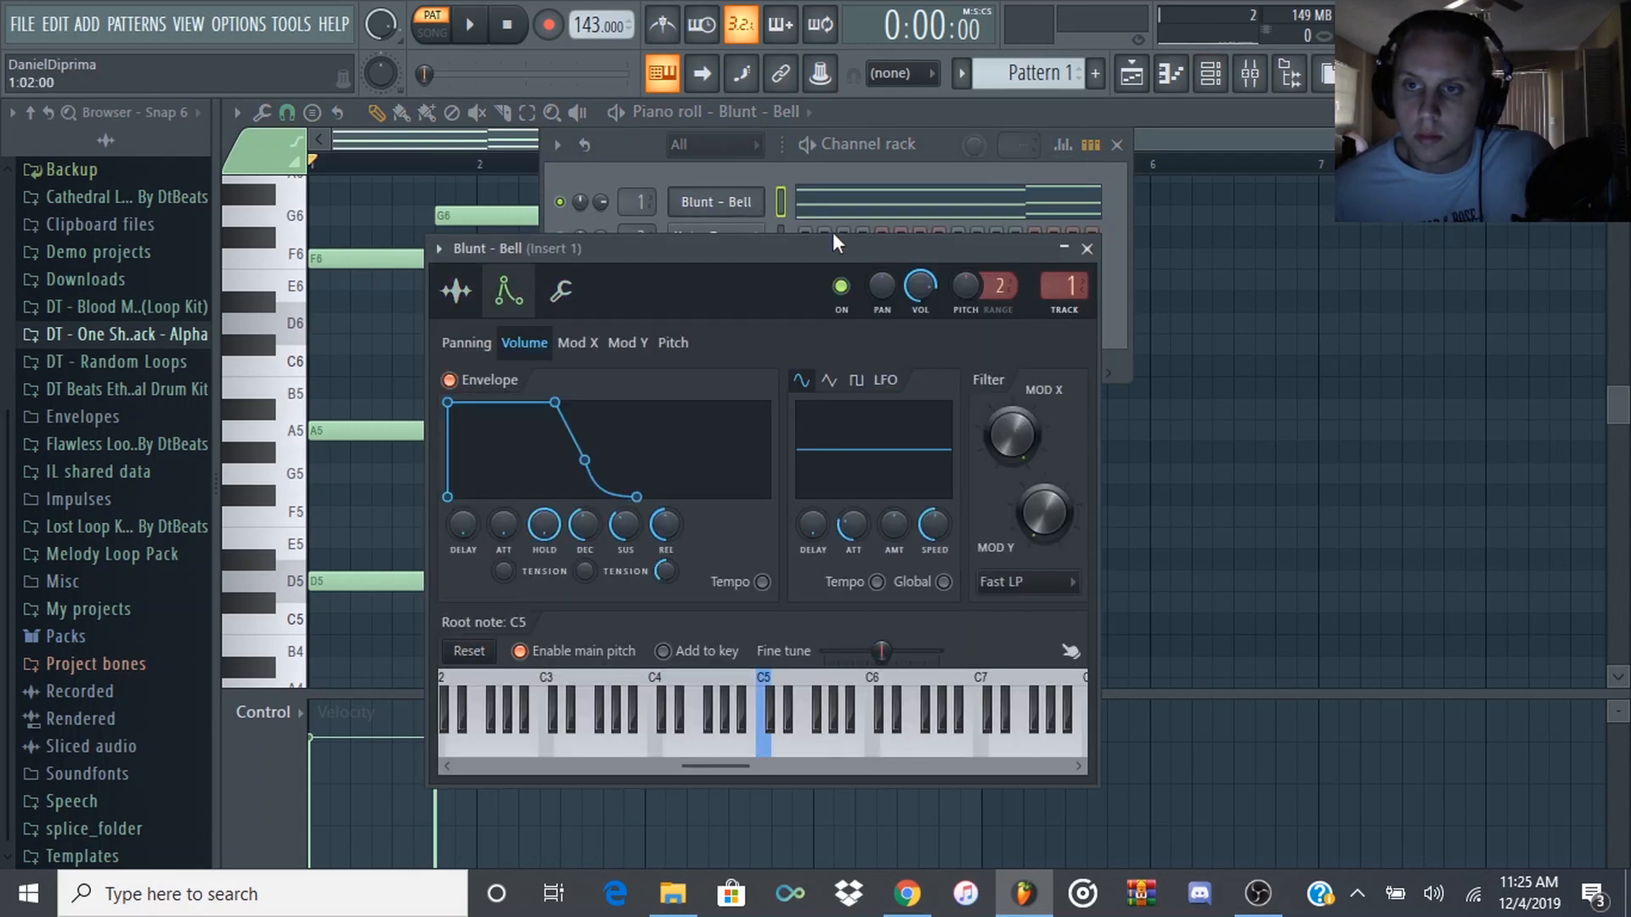
pyautogui.press('Escape')
pyautogui.press('space')
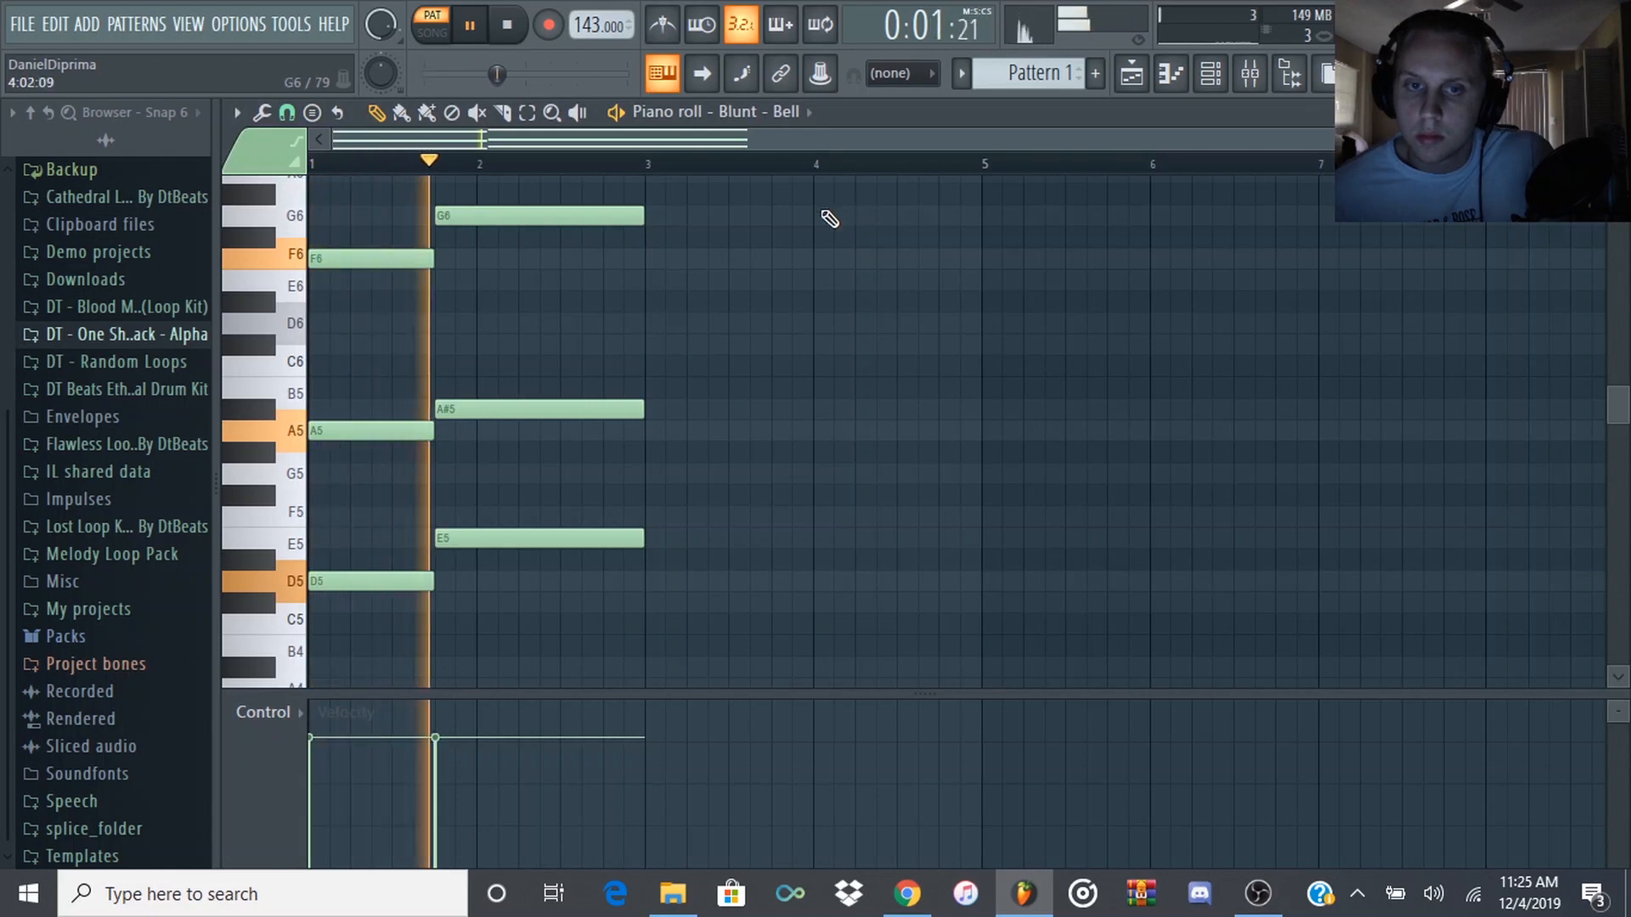
pyautogui.press('space')
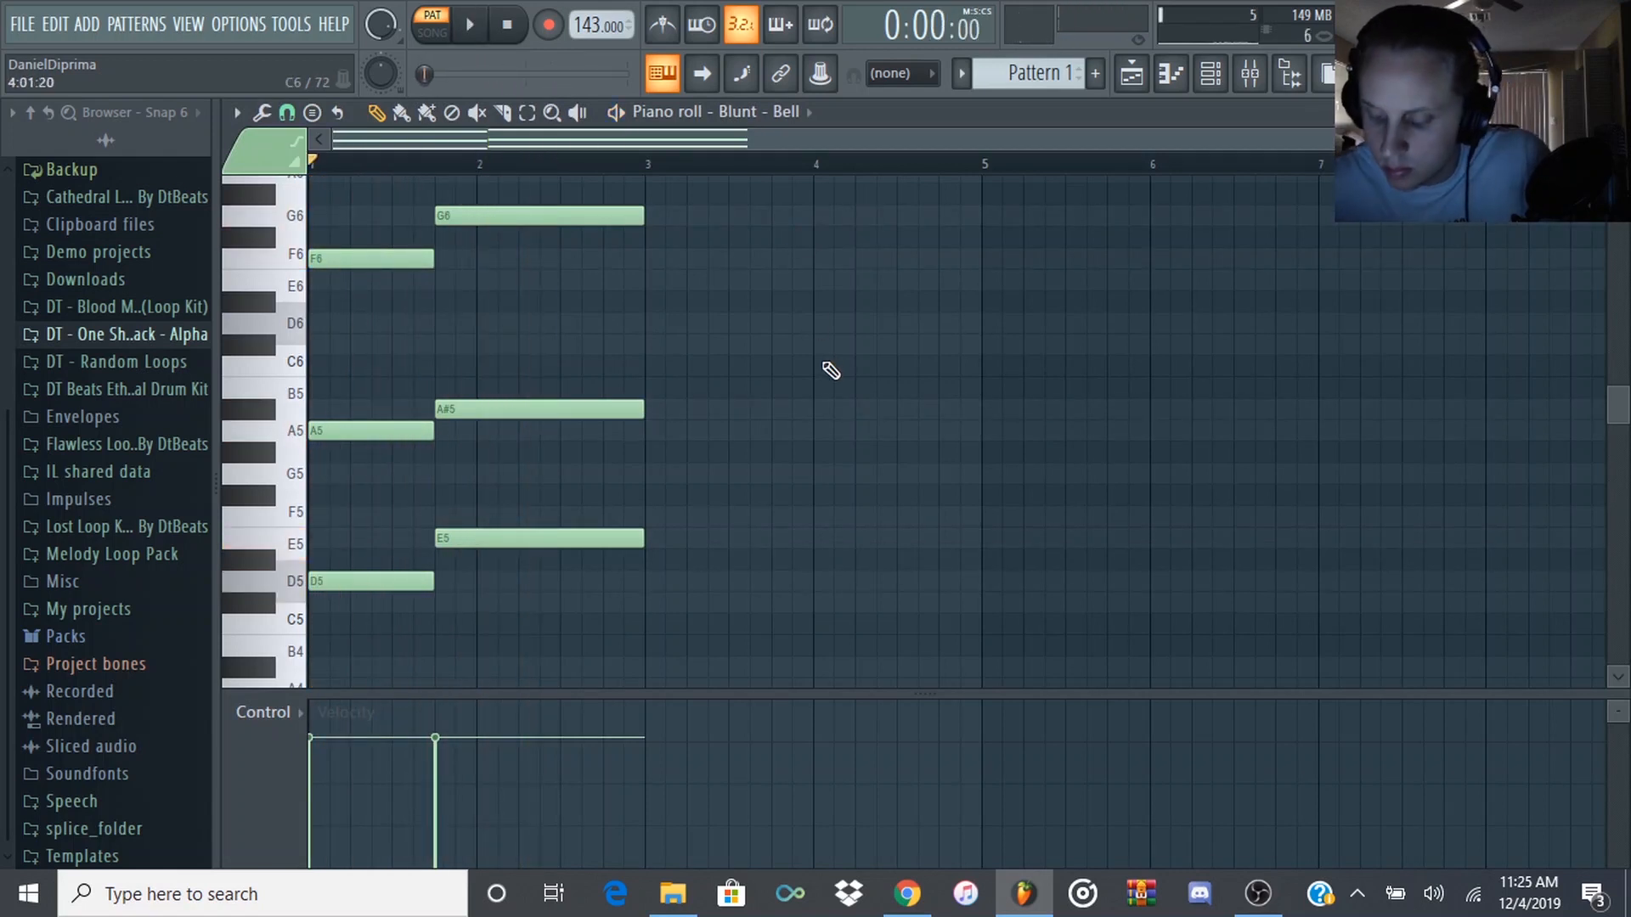
pyautogui.press('space')
# - Draw a third chord of G6, A#5 and D5 at the start of bar 3, 8 steps long, and play the pattern
pyautogui.scroll(1, 783, 380)
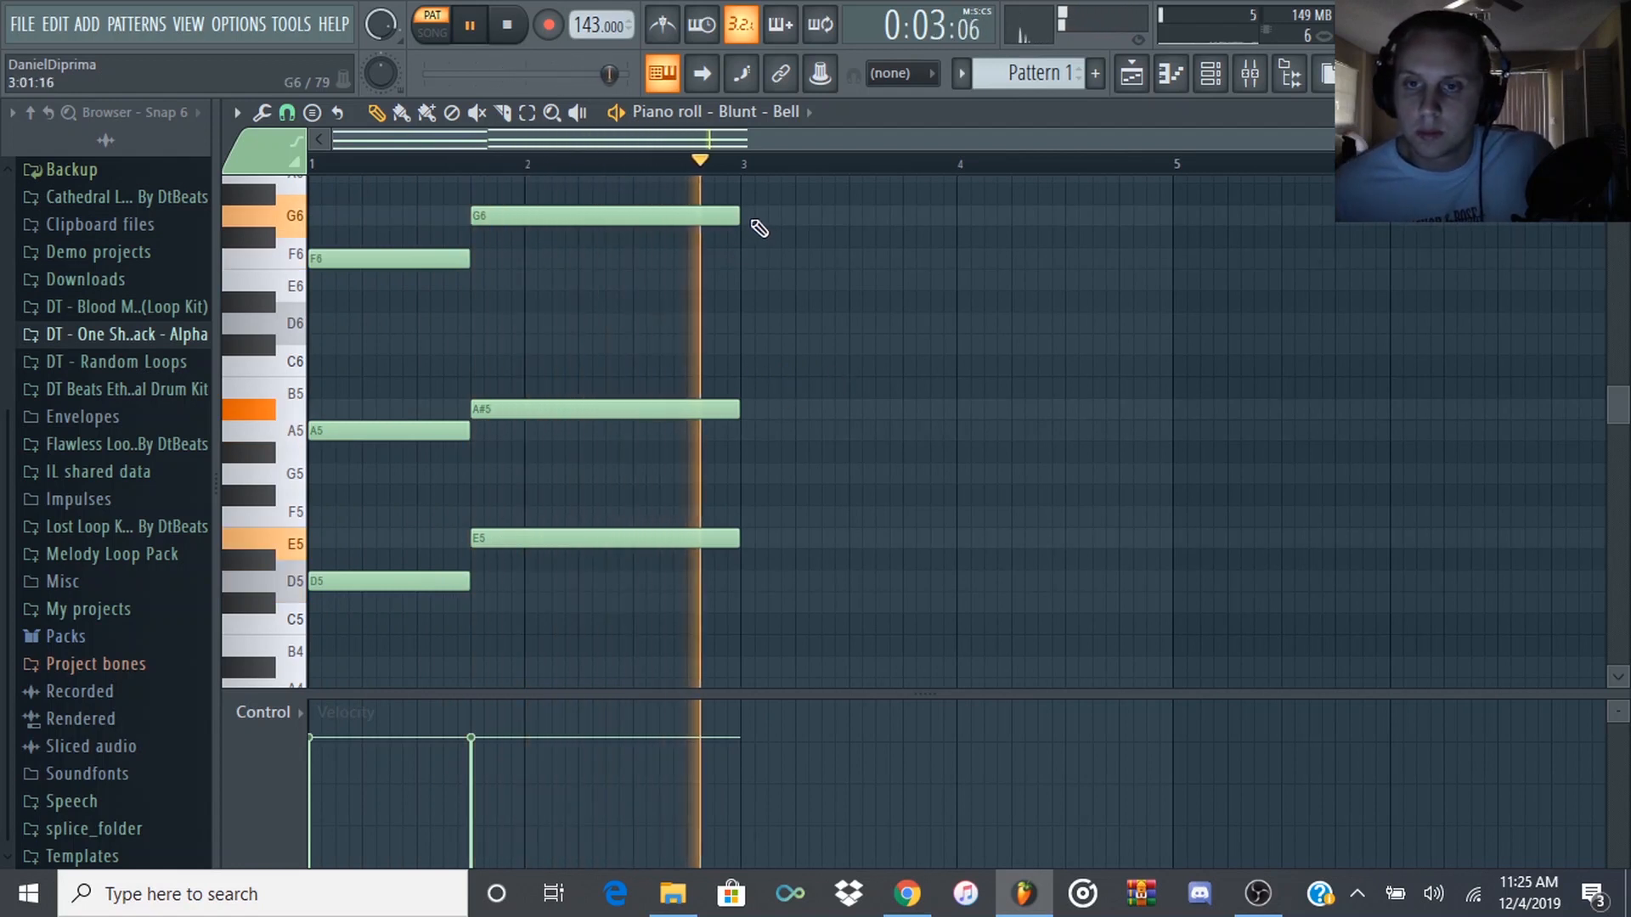
pyautogui.press('space')
pyautogui.click(754, 217)
pyautogui.moveTo(993, 227); pyautogui.dragTo(848, 218)
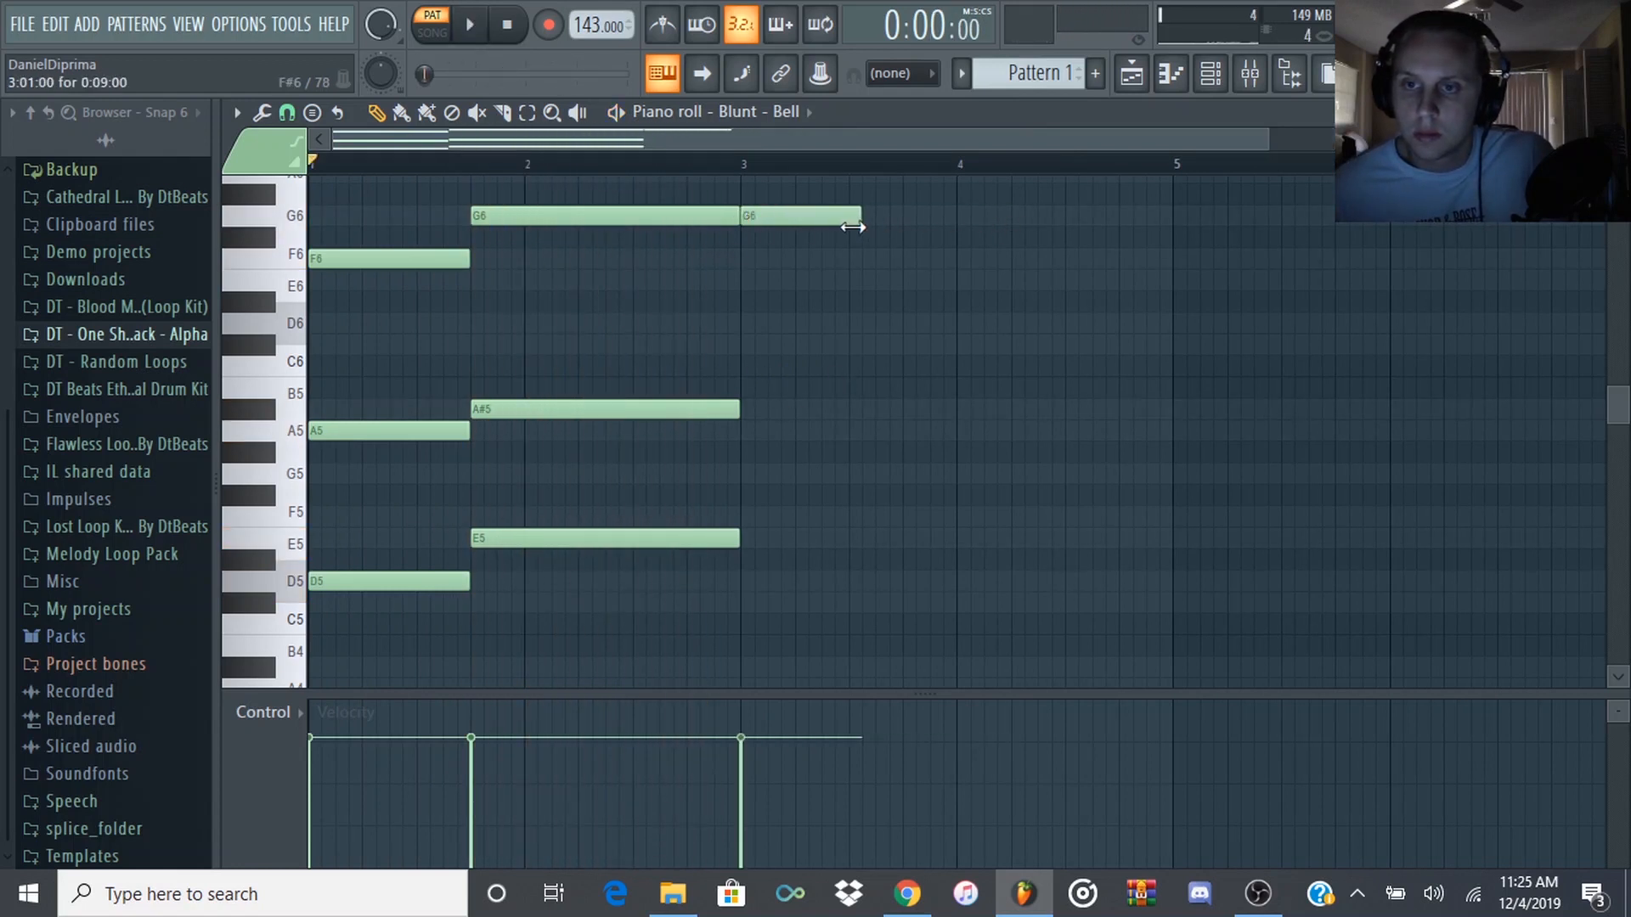
pyautogui.click(755, 411)
pyautogui.moveTo(757, 414); pyautogui.dragTo(771, 443)
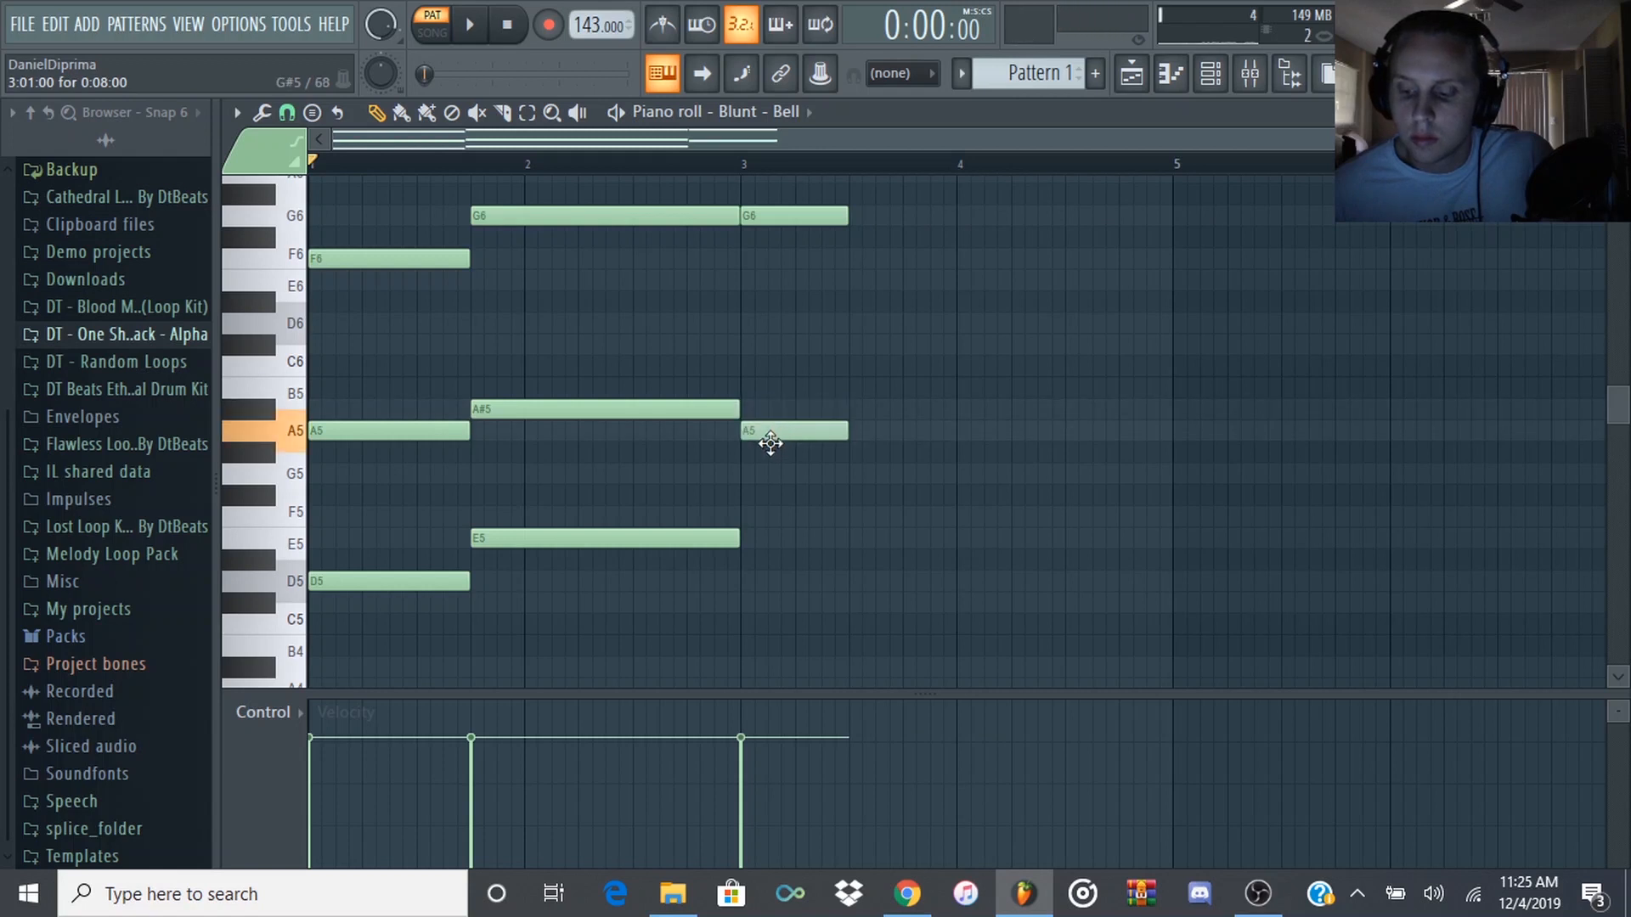
pyautogui.moveTo(770, 433); pyautogui.dragTo(769, 411)
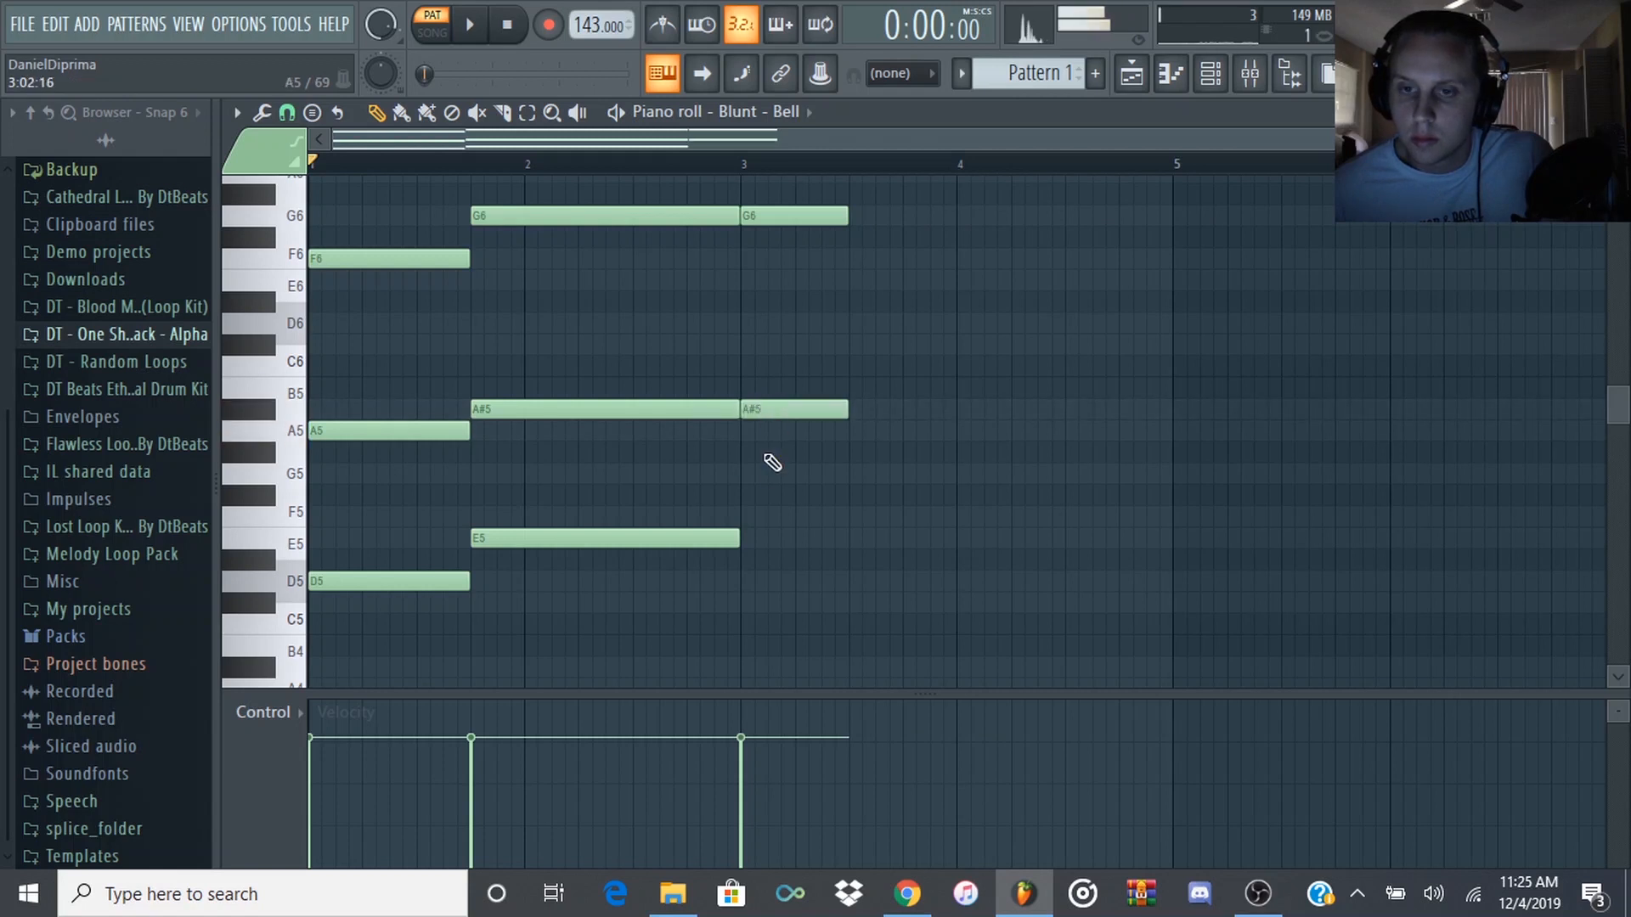
pyautogui.click(746, 583)
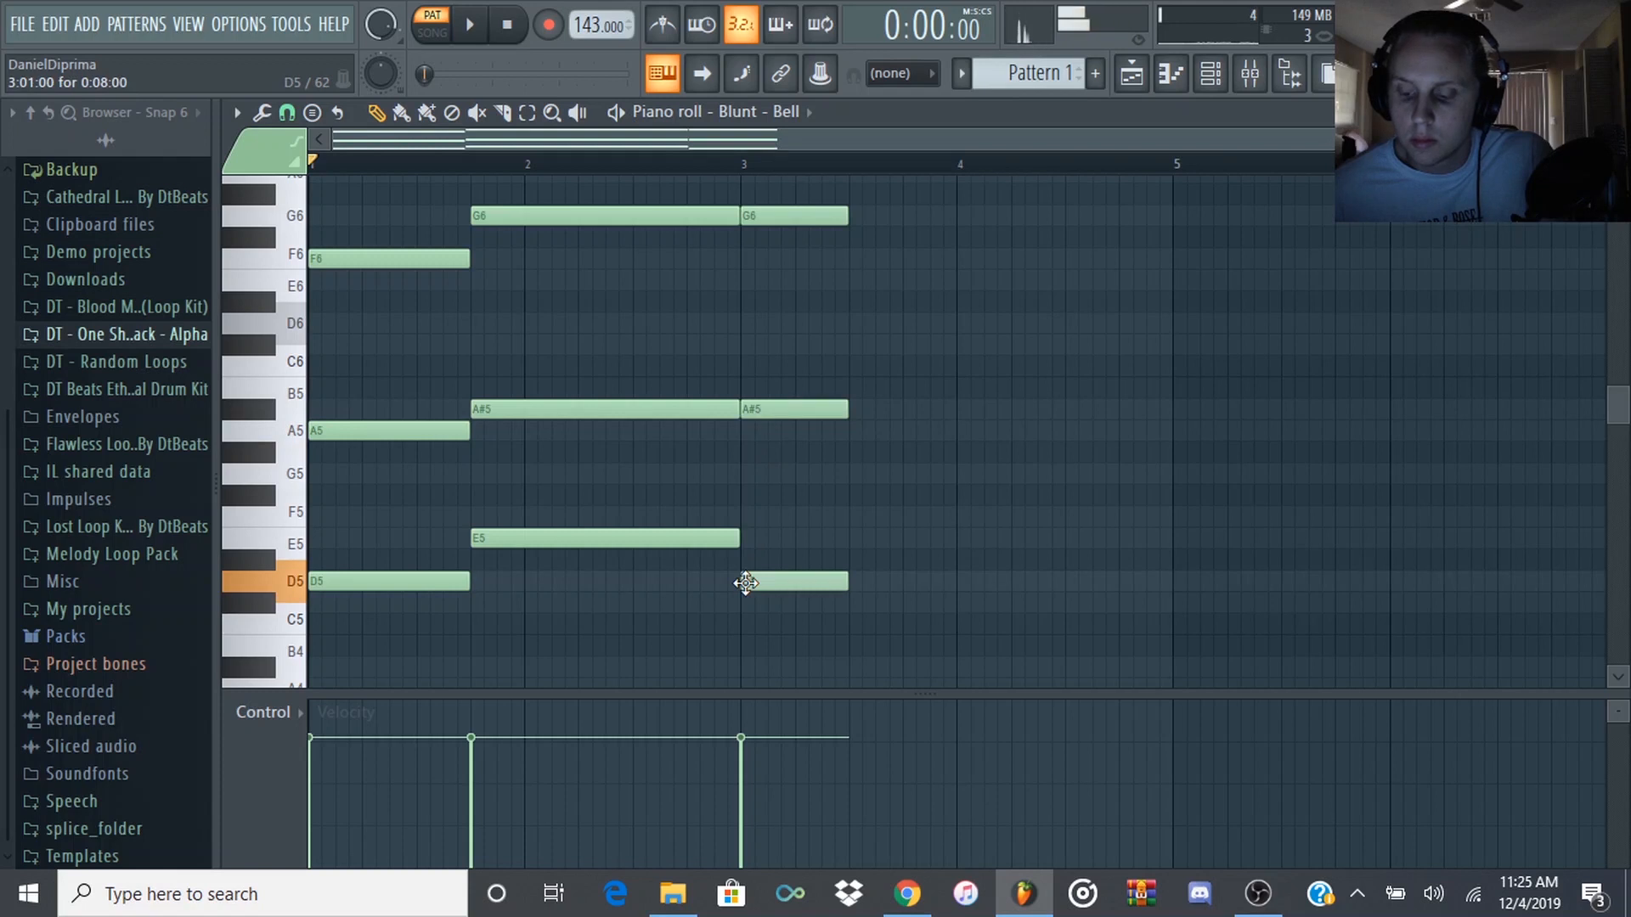
pyautogui.press('space')
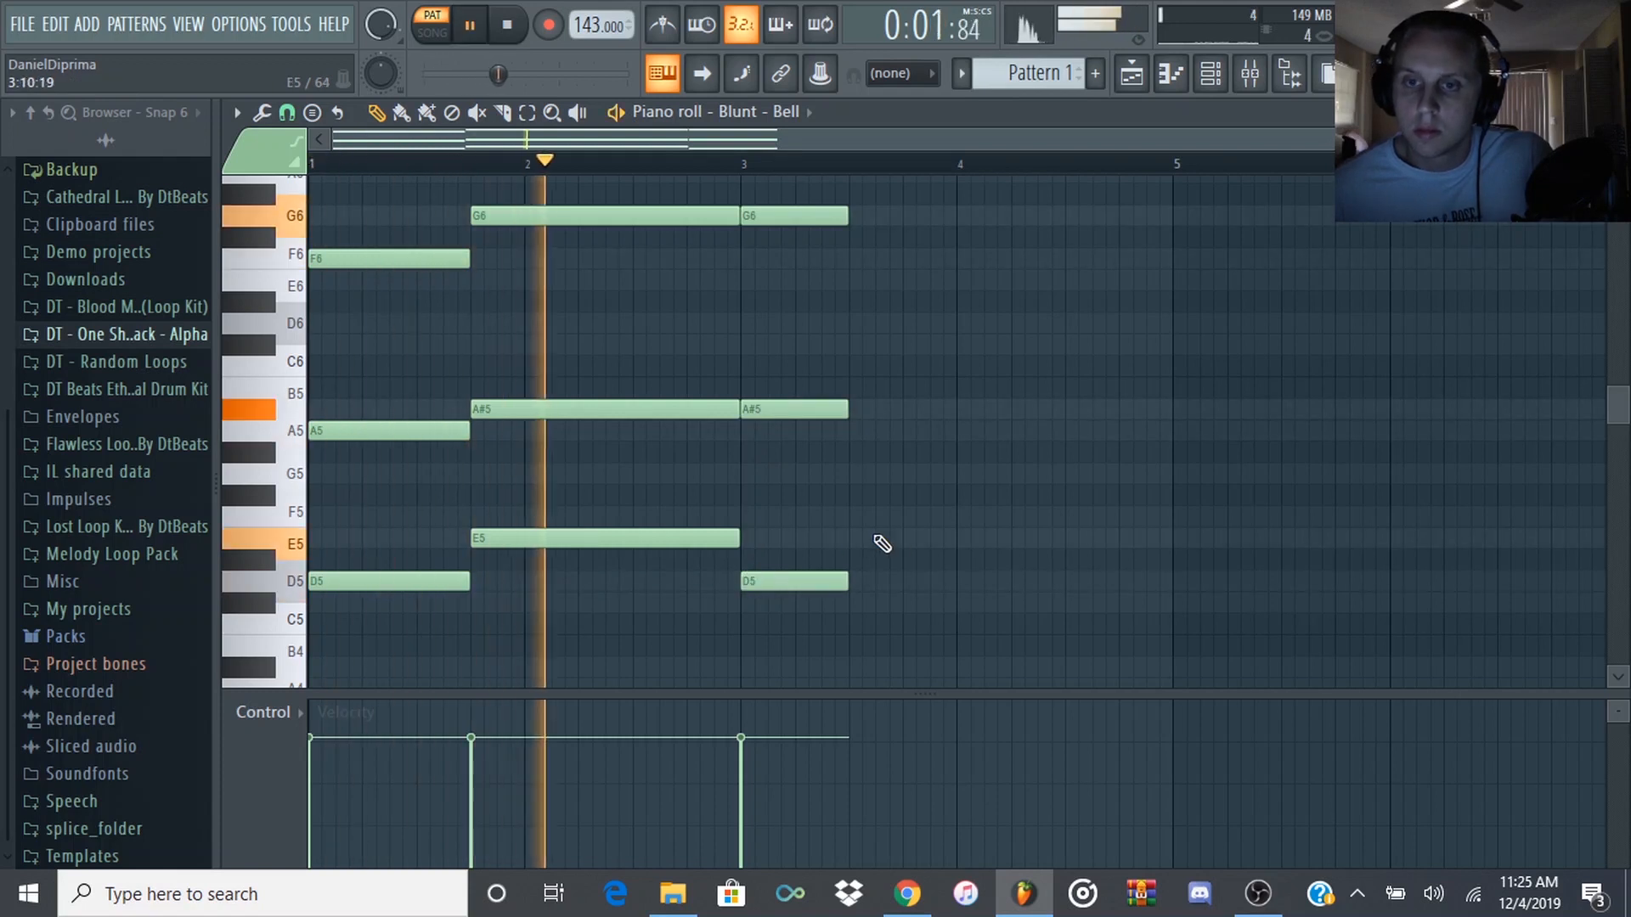
pyautogui.scroll(-1, 866, 513)
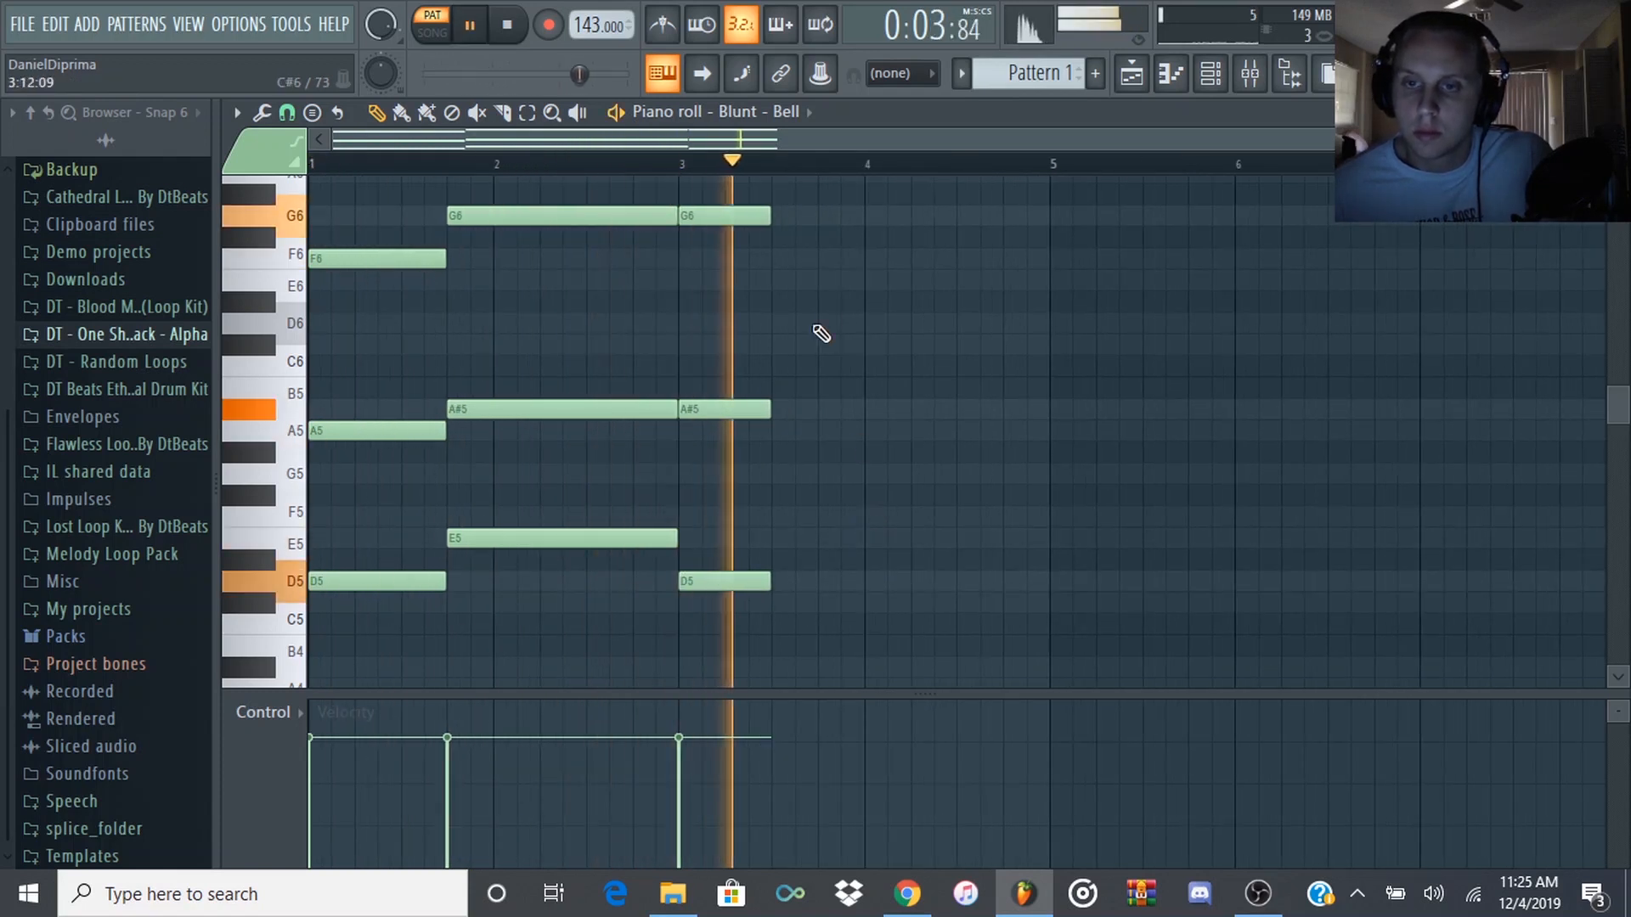
# - Lengthen all three notes of the third chord to 12 steps and deselect them
pyautogui.press('space')
pyautogui.moveTo(815, 206); pyautogui.dragTo(768, 638)
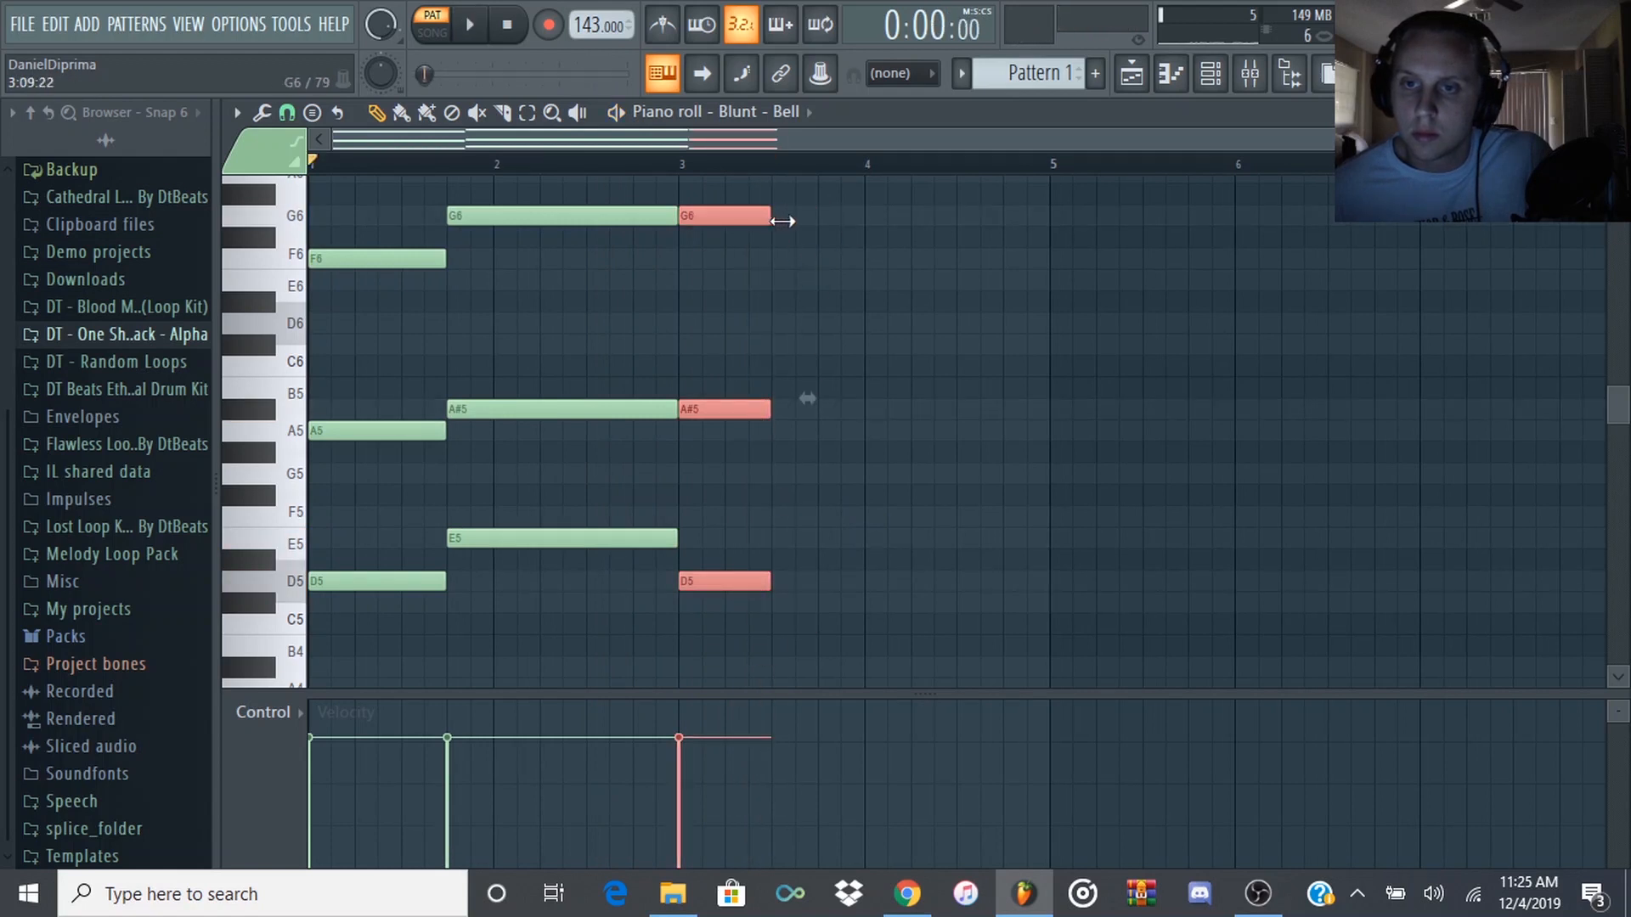
pyautogui.moveTo(782, 221); pyautogui.dragTo(828, 223)
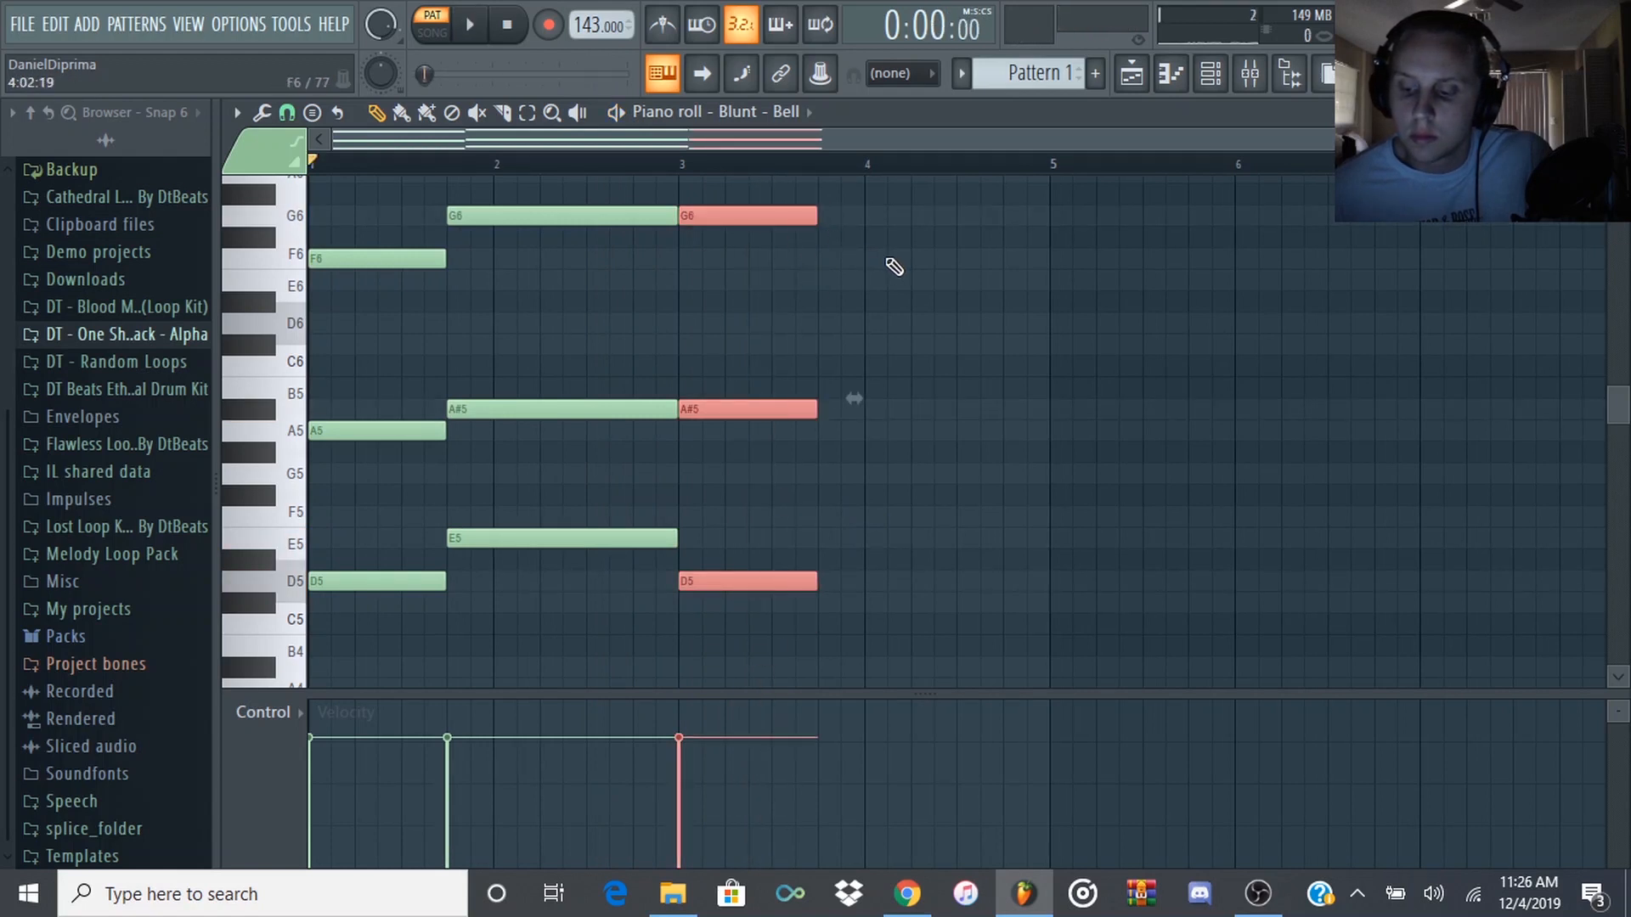
pyautogui.click(892, 268)
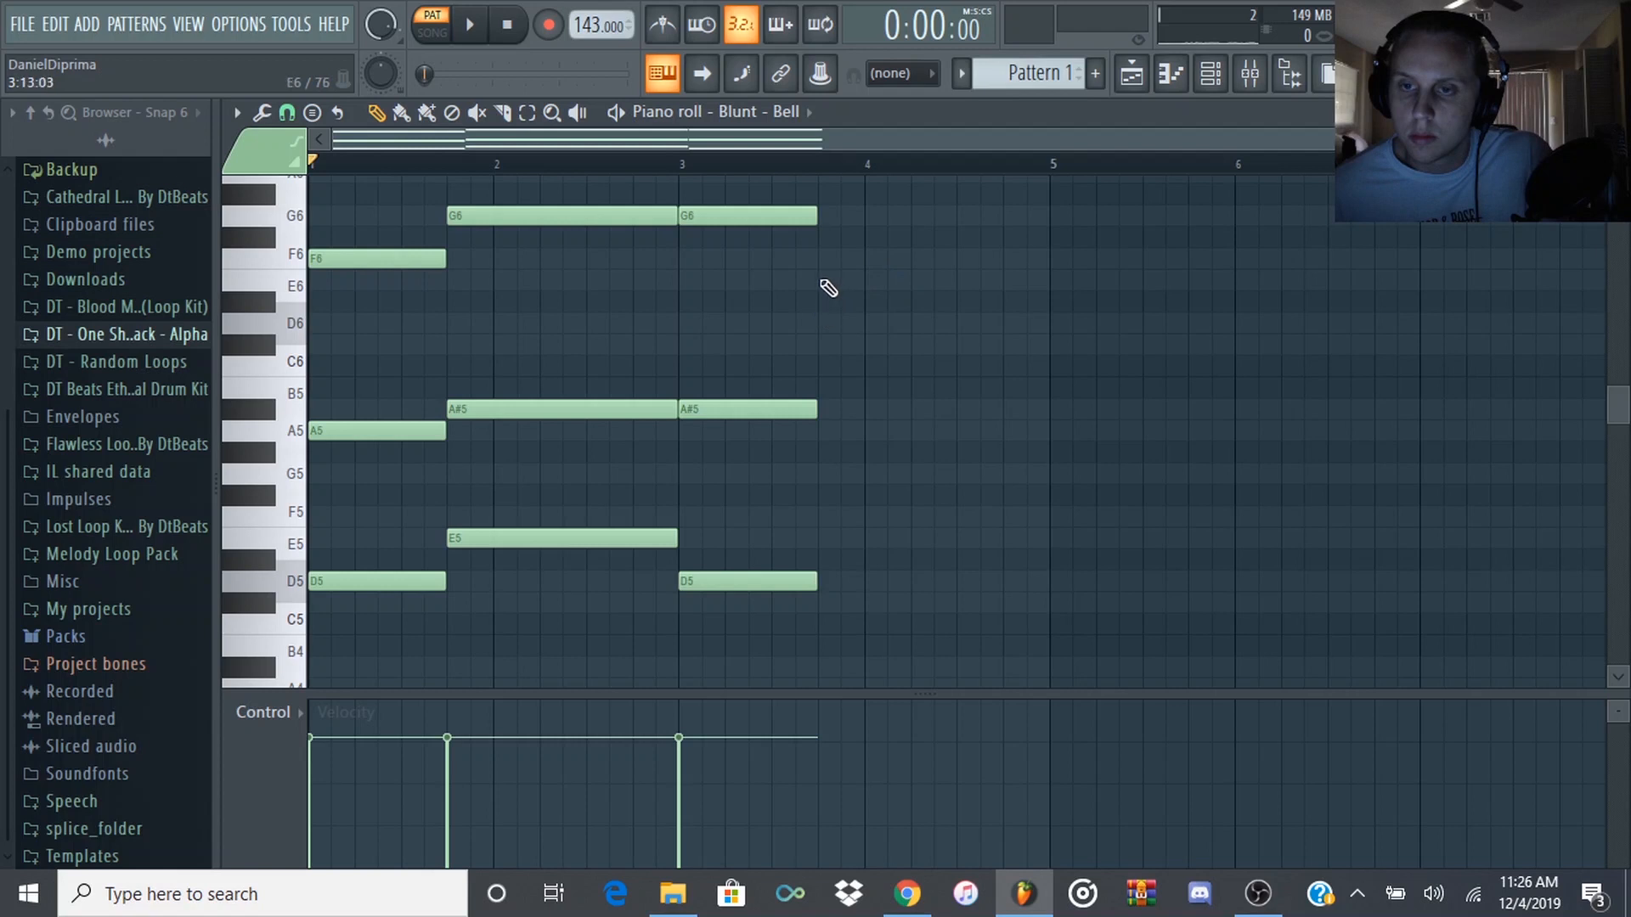
# - Start a fourth chord directly after the third with 20-step F6 and A#5 notes ending at bar 5, and play the pattern
pyautogui.click(824, 281)
pyautogui.moveTo(953, 283); pyautogui.dragTo(988, 255)
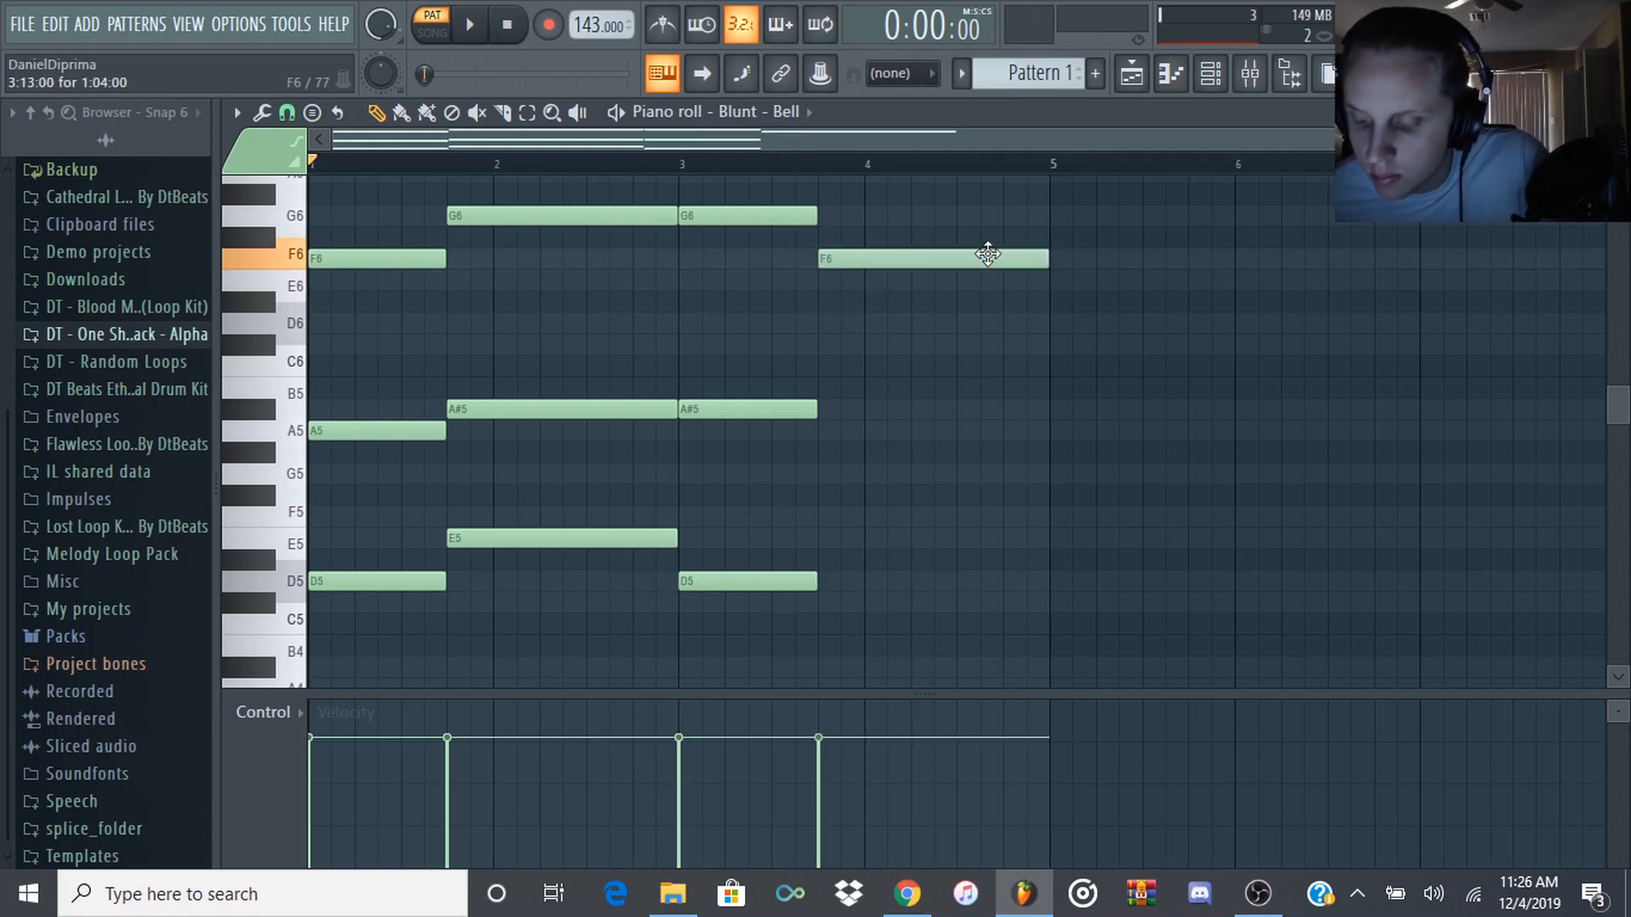
pyautogui.press('space')
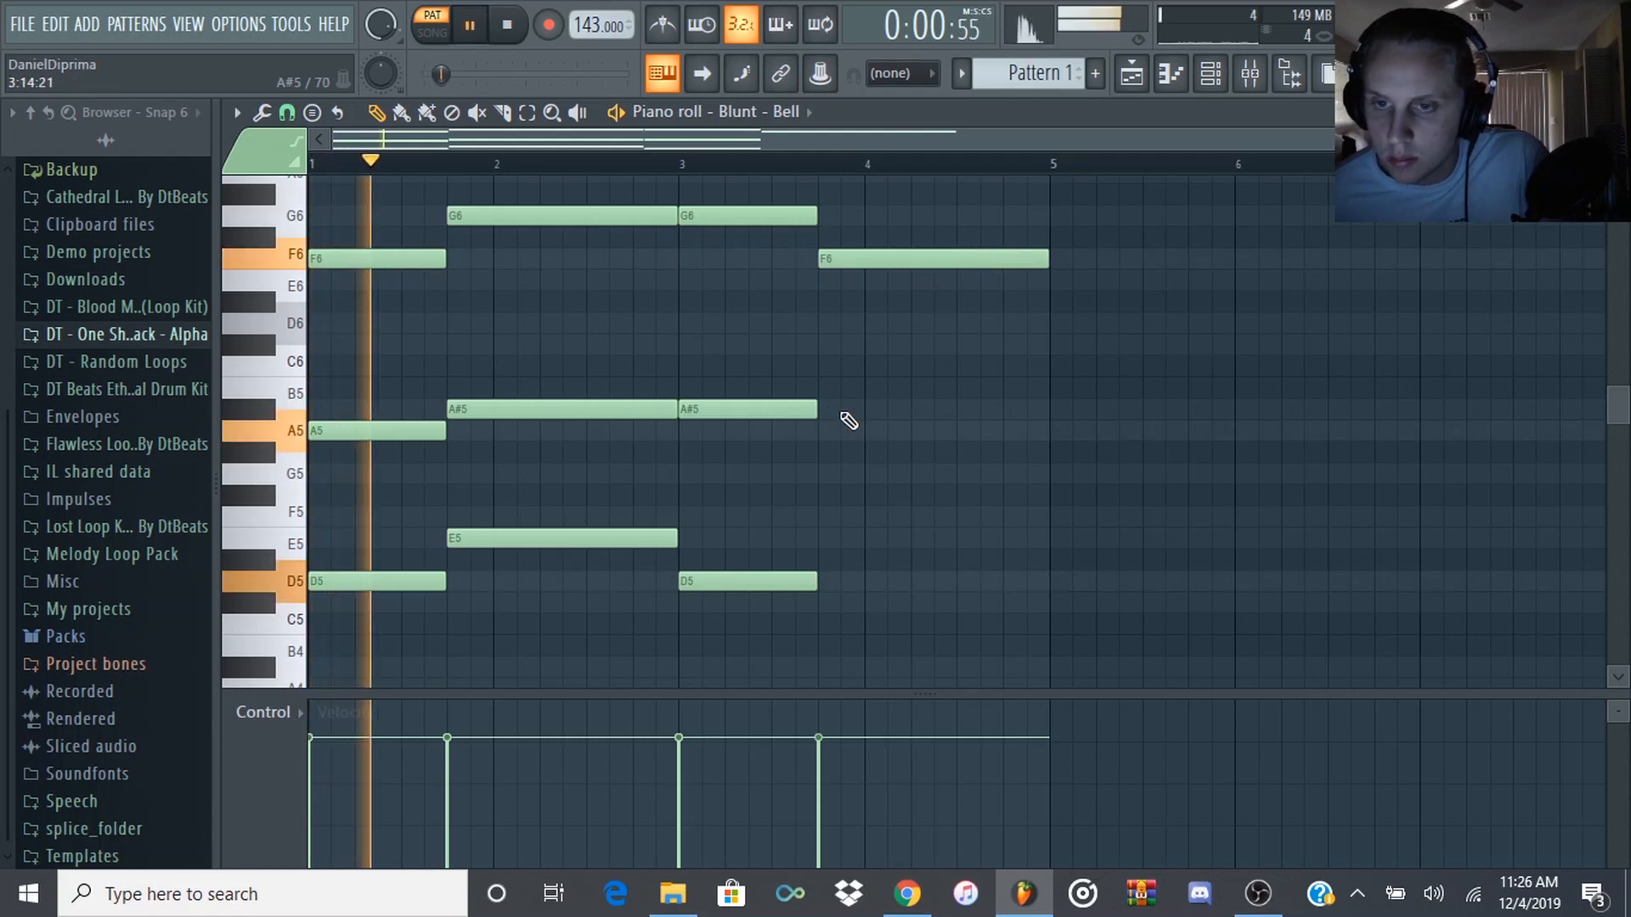
pyautogui.click(878, 406)
pyautogui.moveTo(877, 406); pyautogui.dragTo(1048, 413)
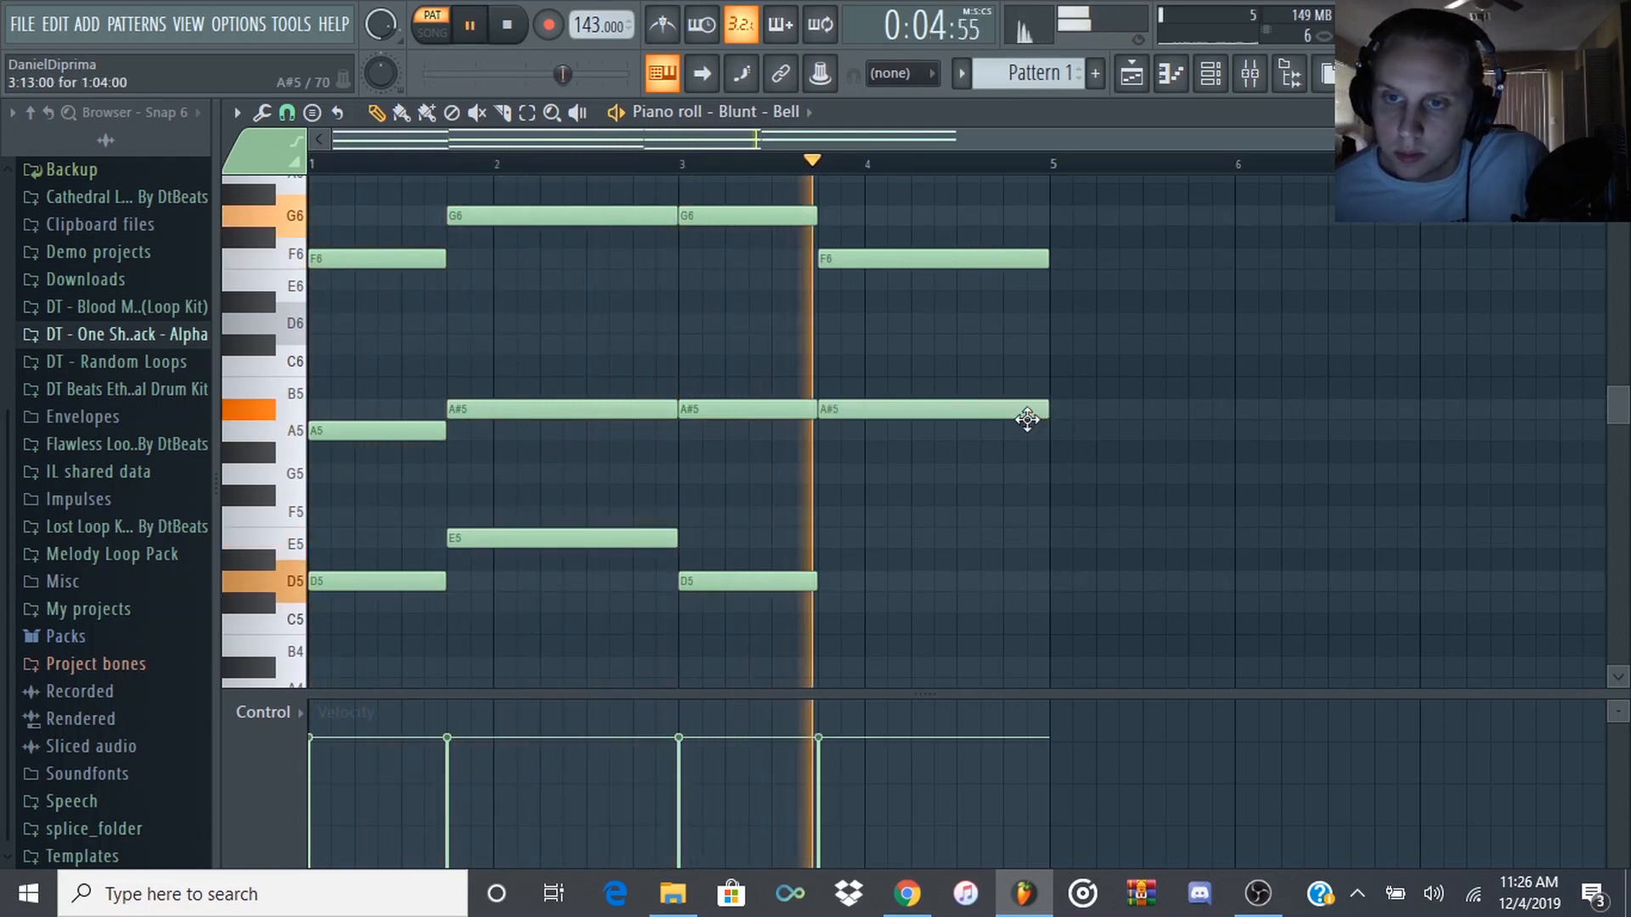
pyautogui.press('space')
pyautogui.press('space')
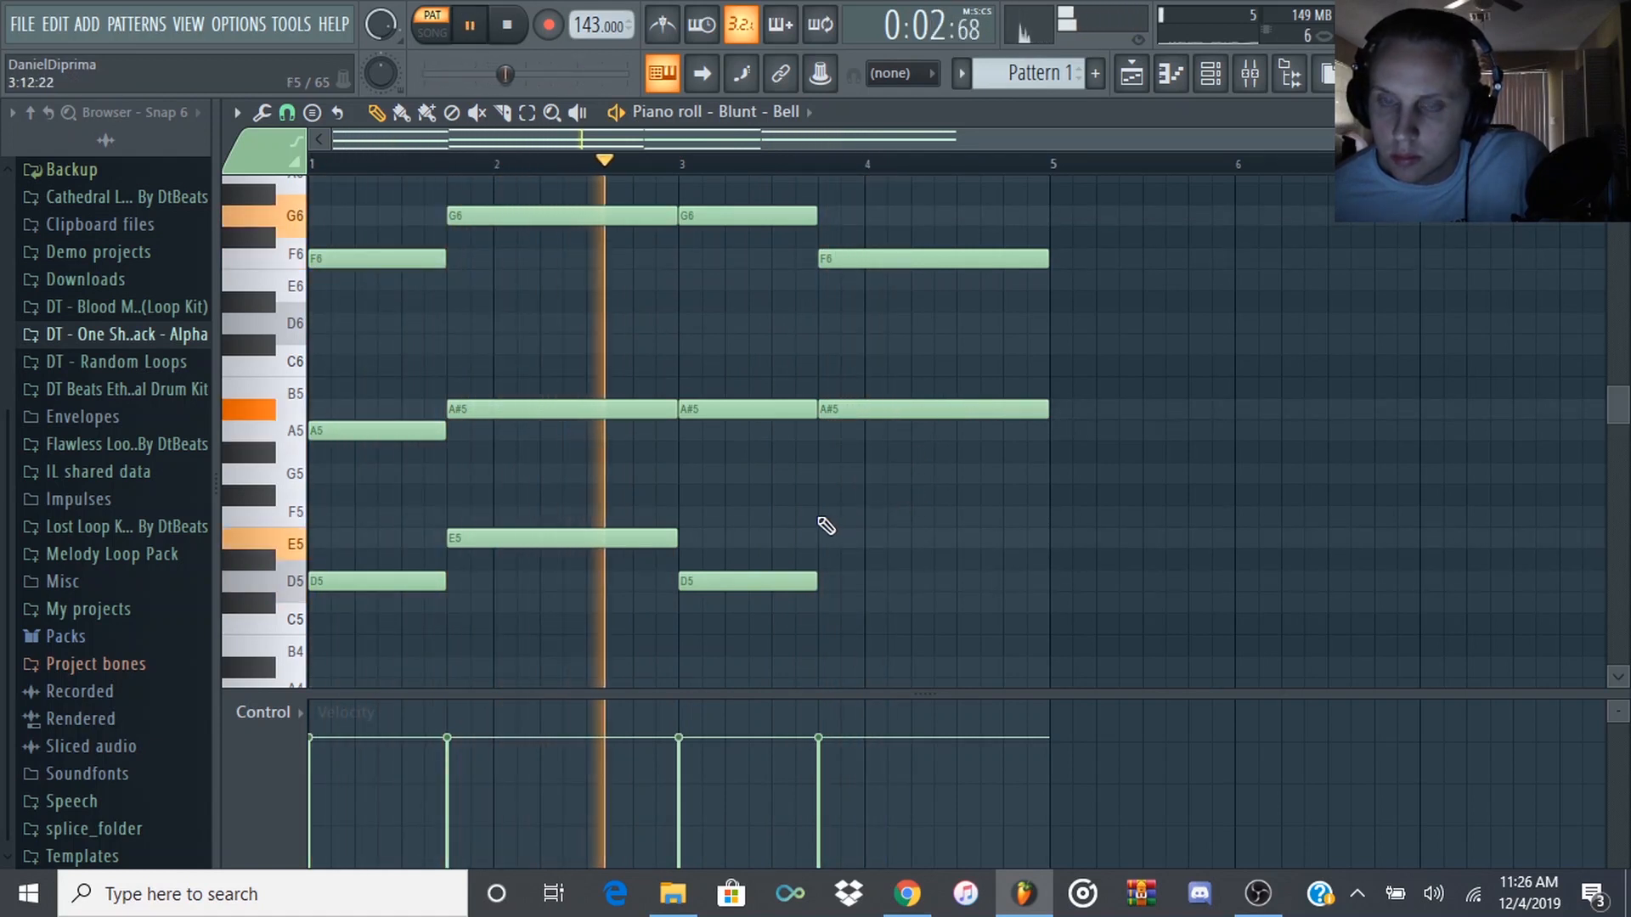
pyautogui.press('space')
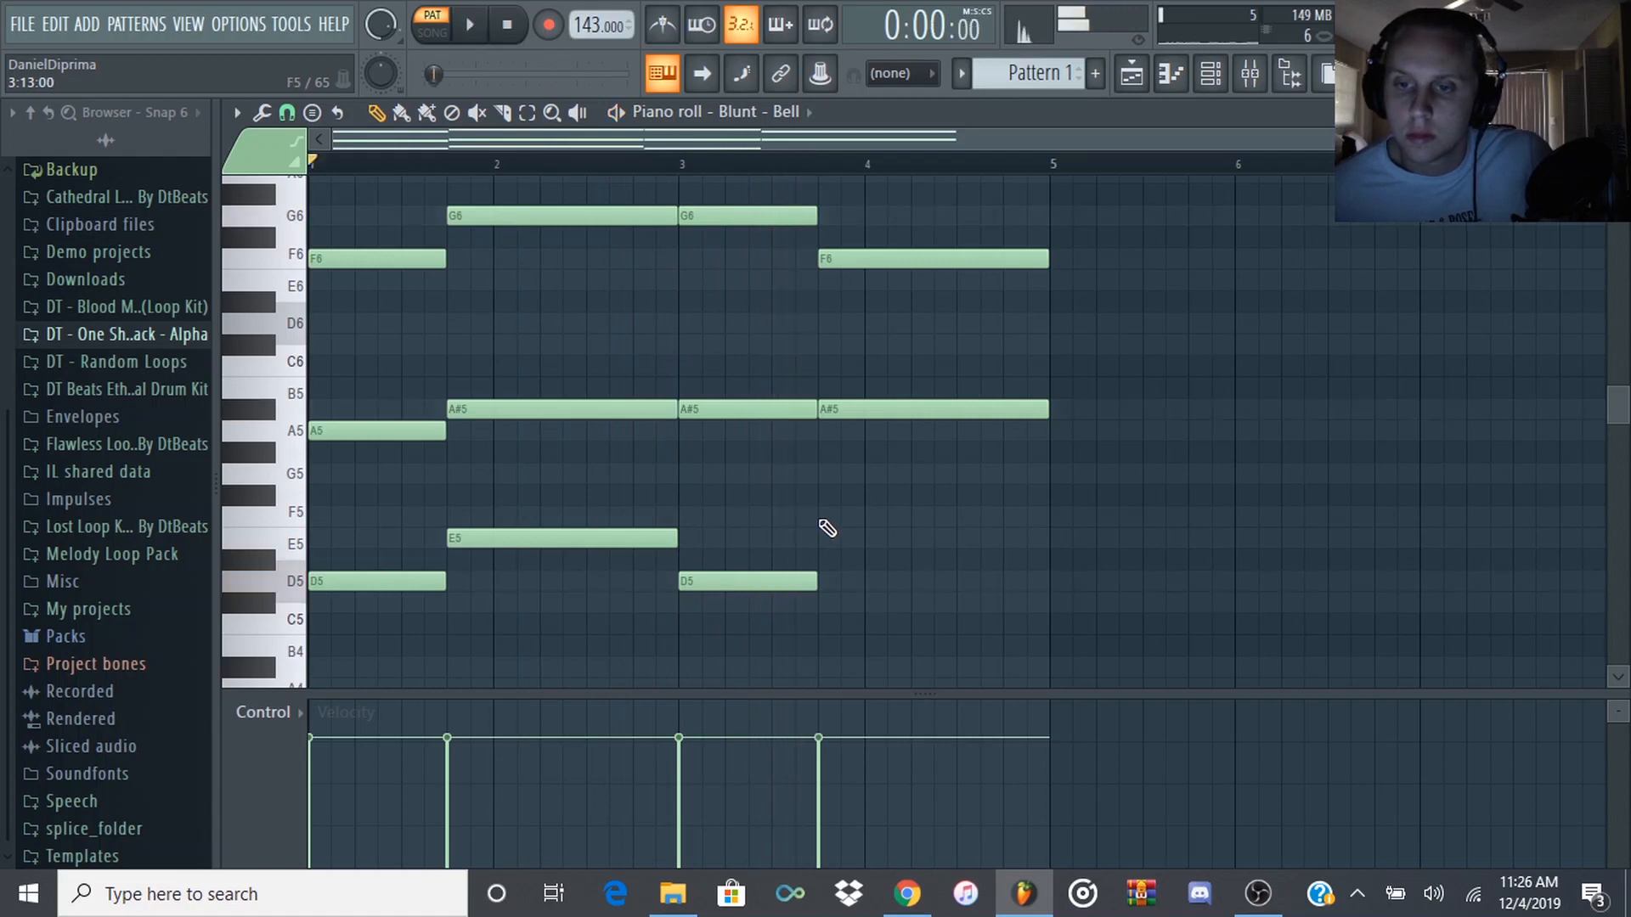
# - Add a 20-step low note to the fourth chord, trying E5 before moving it to F5, and play the pattern
pyautogui.moveTo(832, 514); pyautogui.dragTo(844, 541)
pyautogui.press('space')
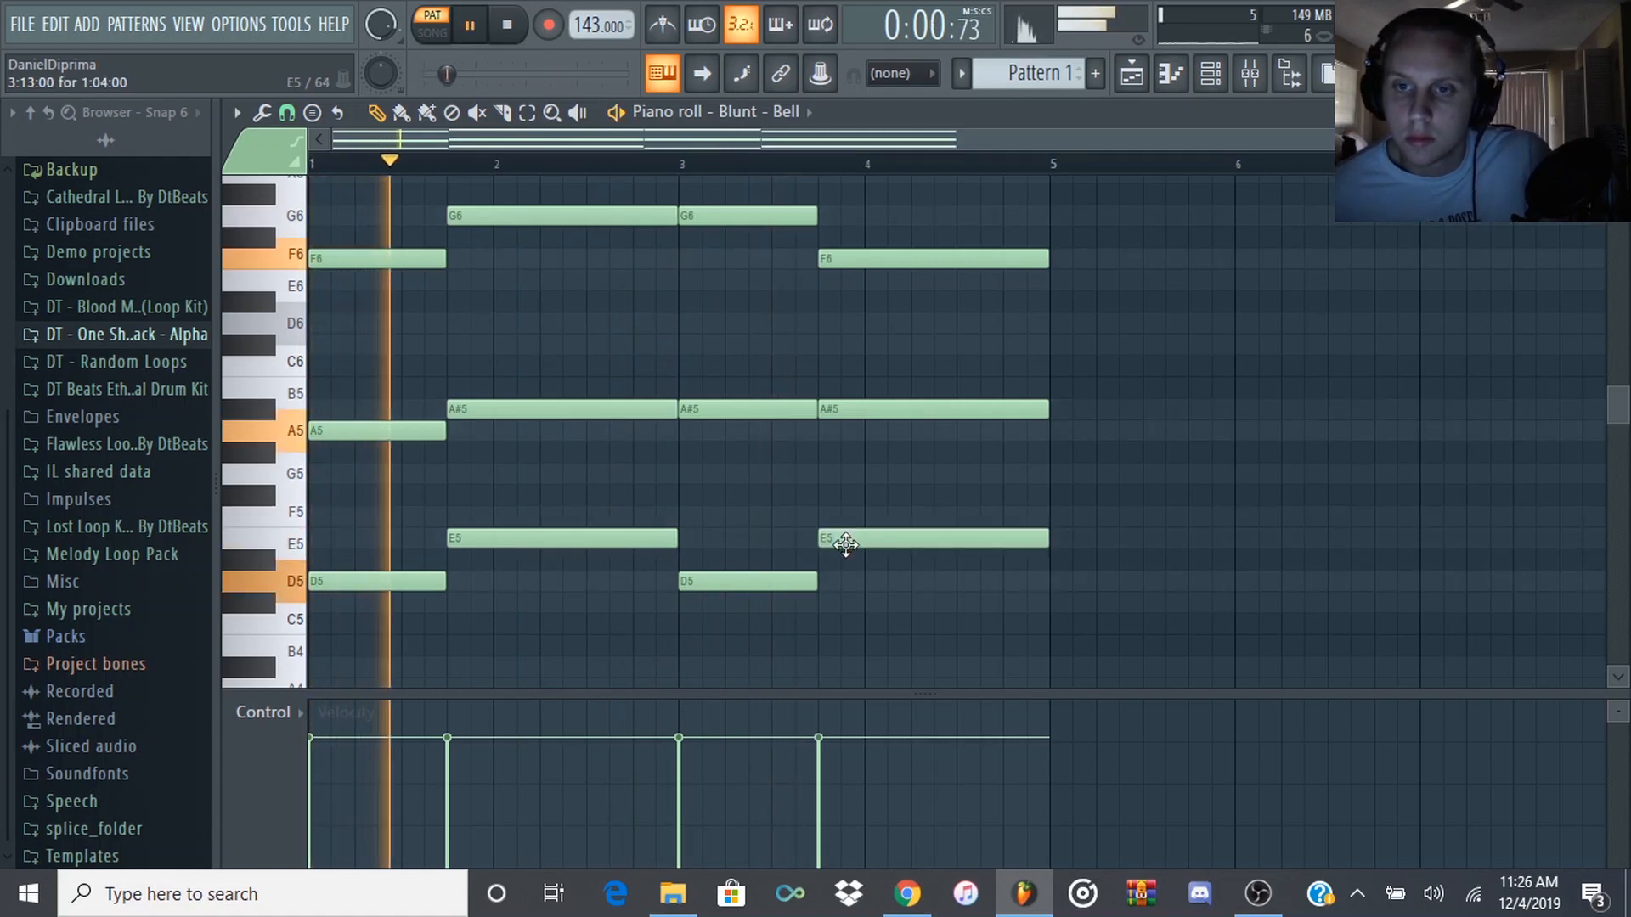
pyautogui.scroll(-1, 845, 544)
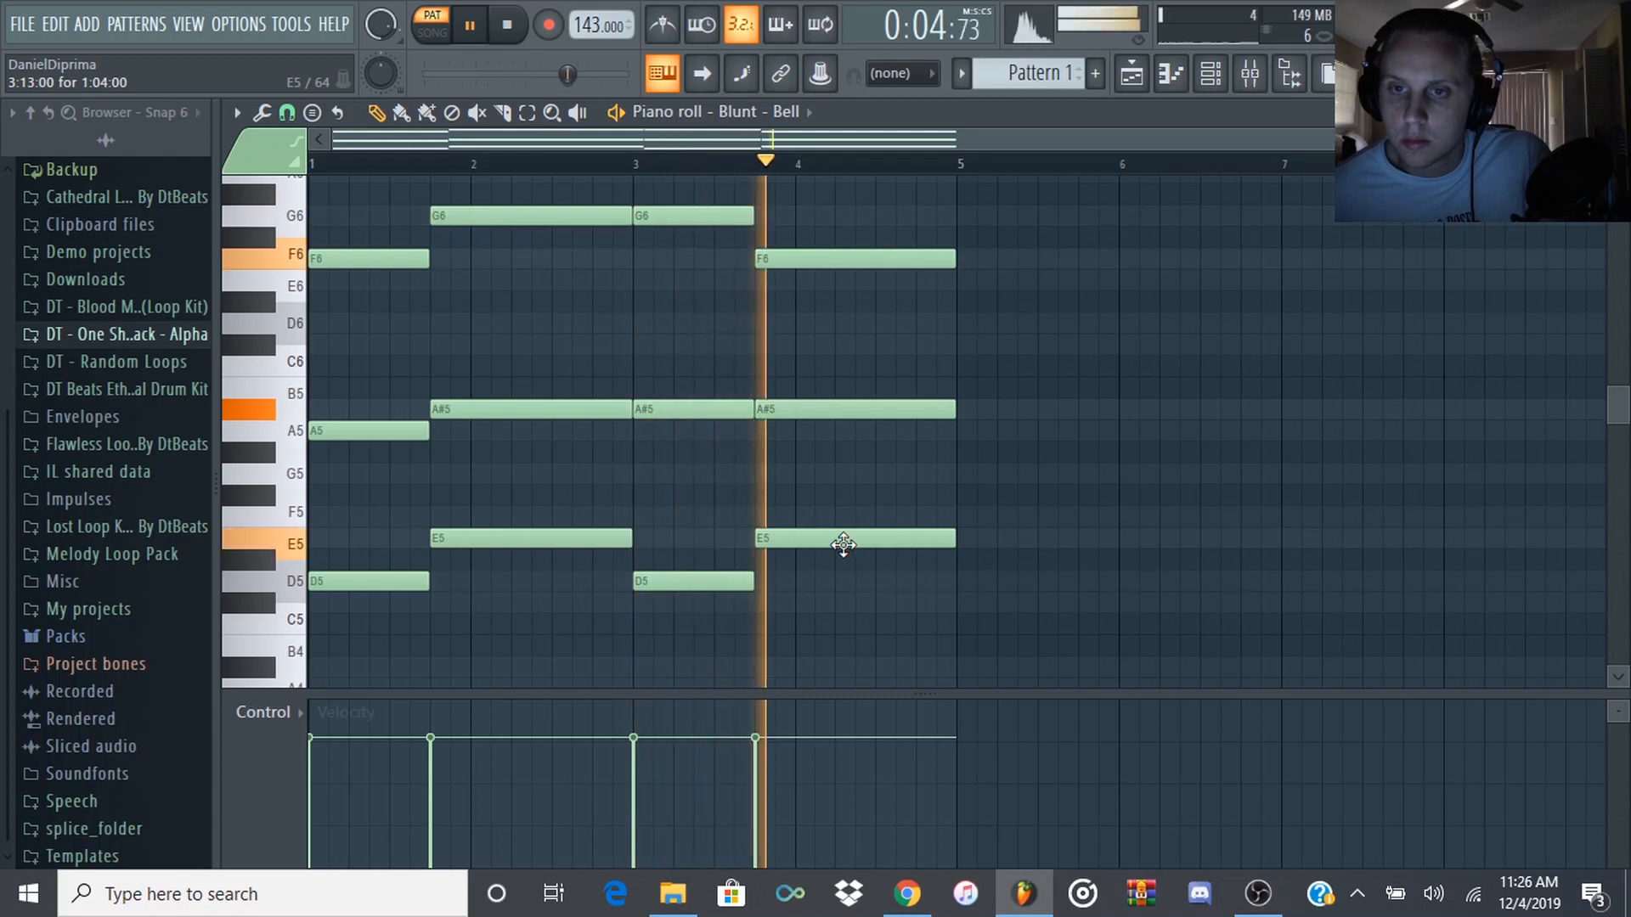
pyautogui.press('space')
pyautogui.press('space')
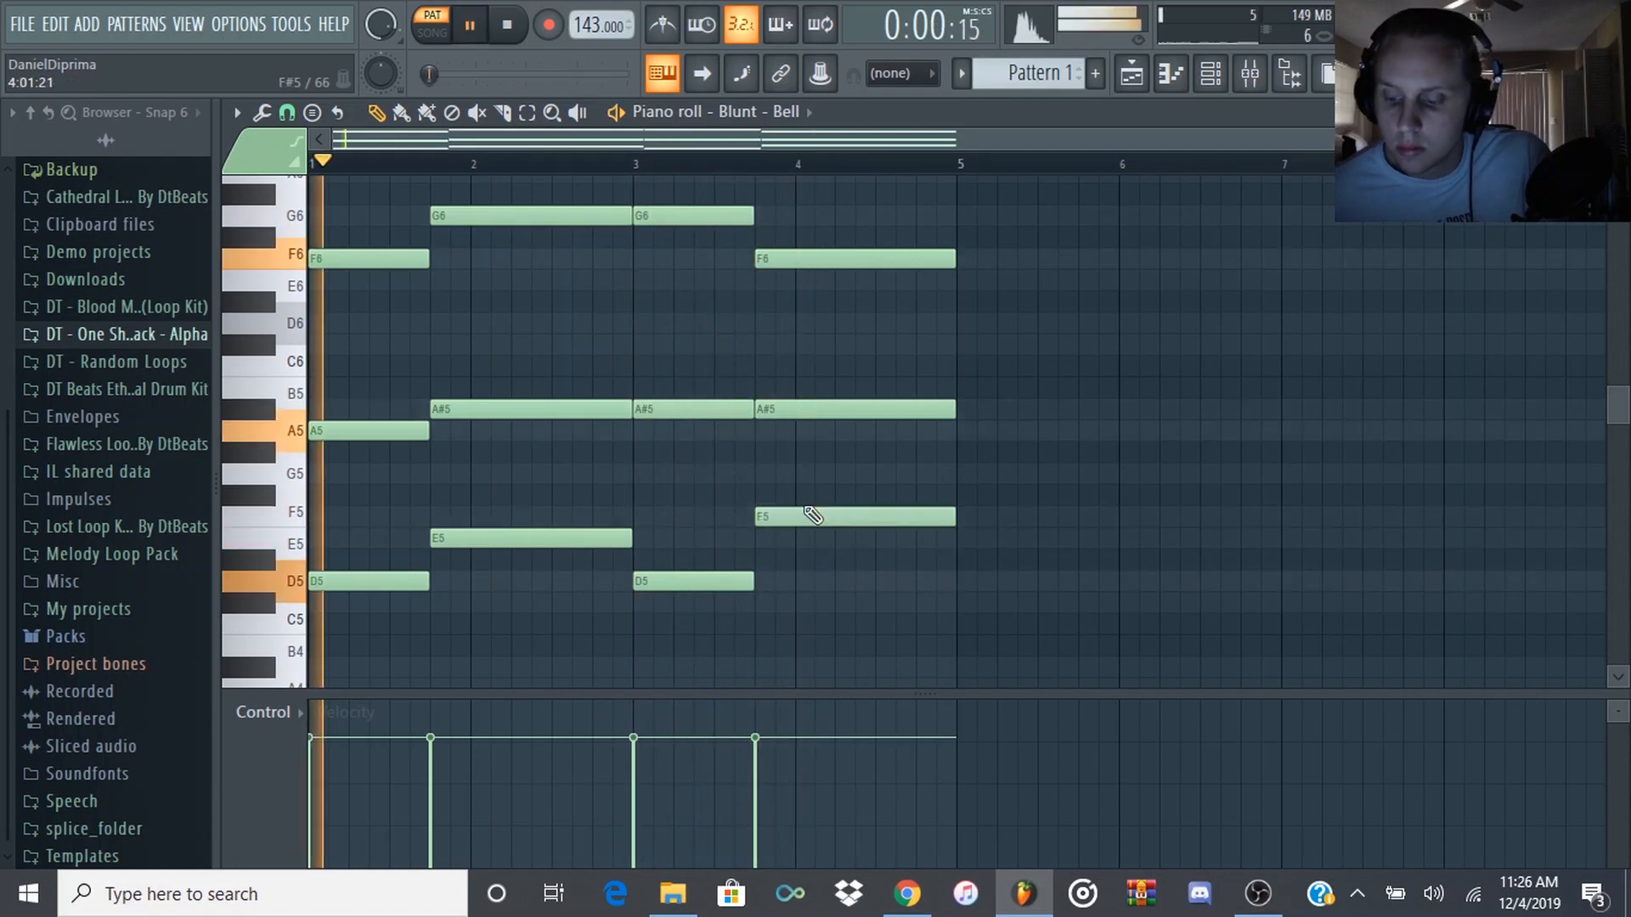
pyautogui.scroll(2, 816, 513)
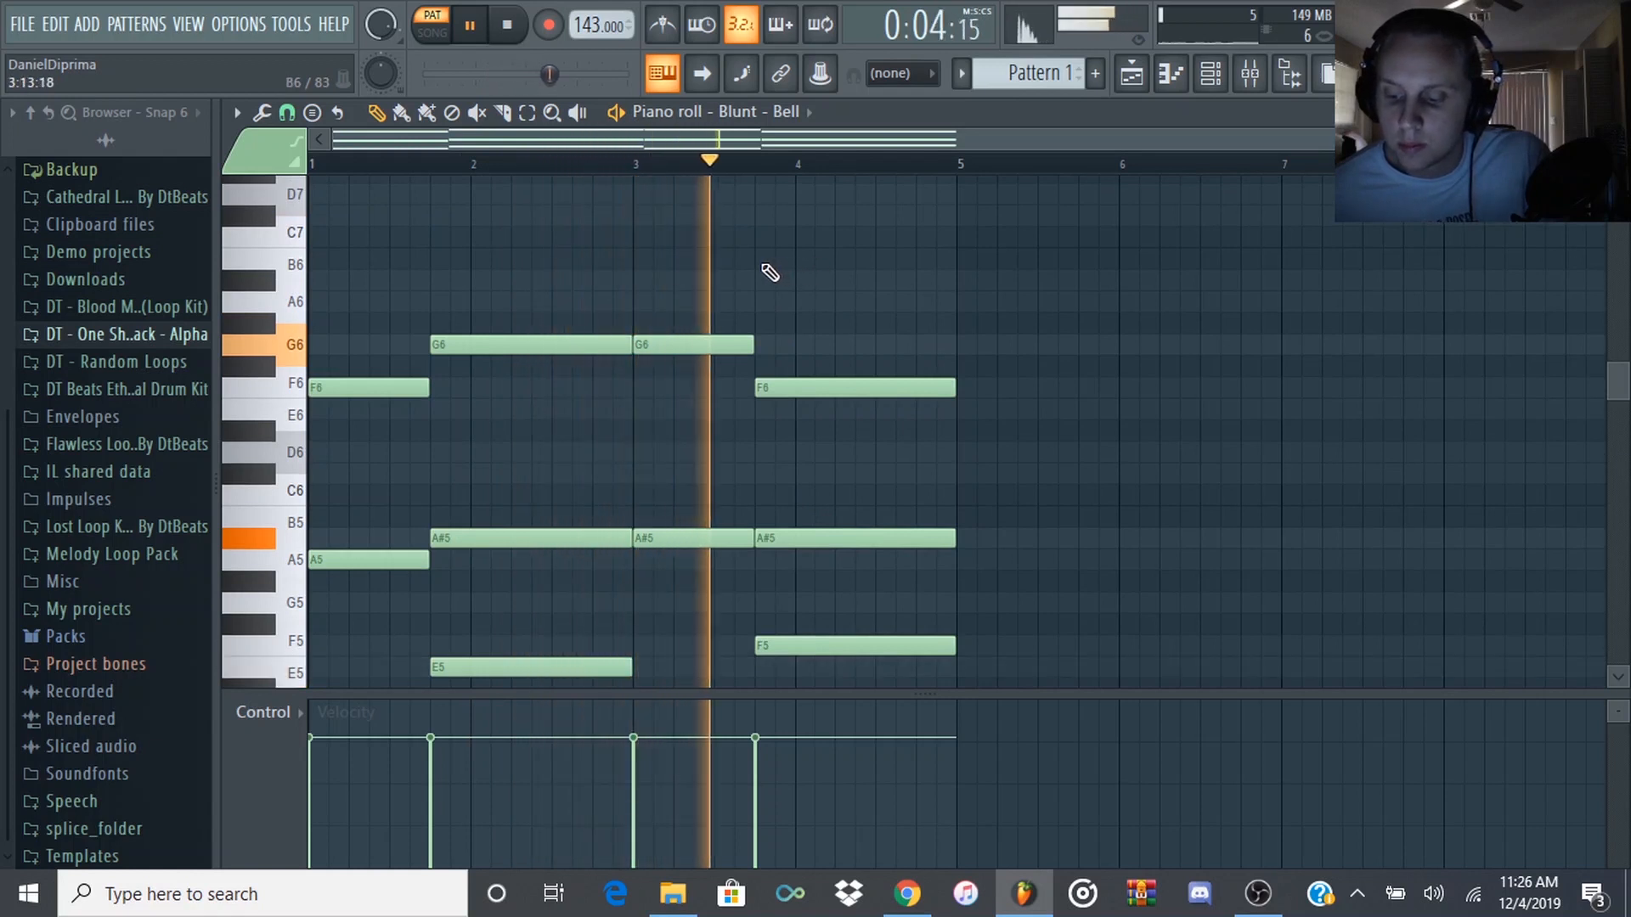
pyautogui.press('space')
# - Try C#7 as the fourth chord's top note, replace it with a 20-step A#6 and play the pattern
pyautogui.click(758, 214)
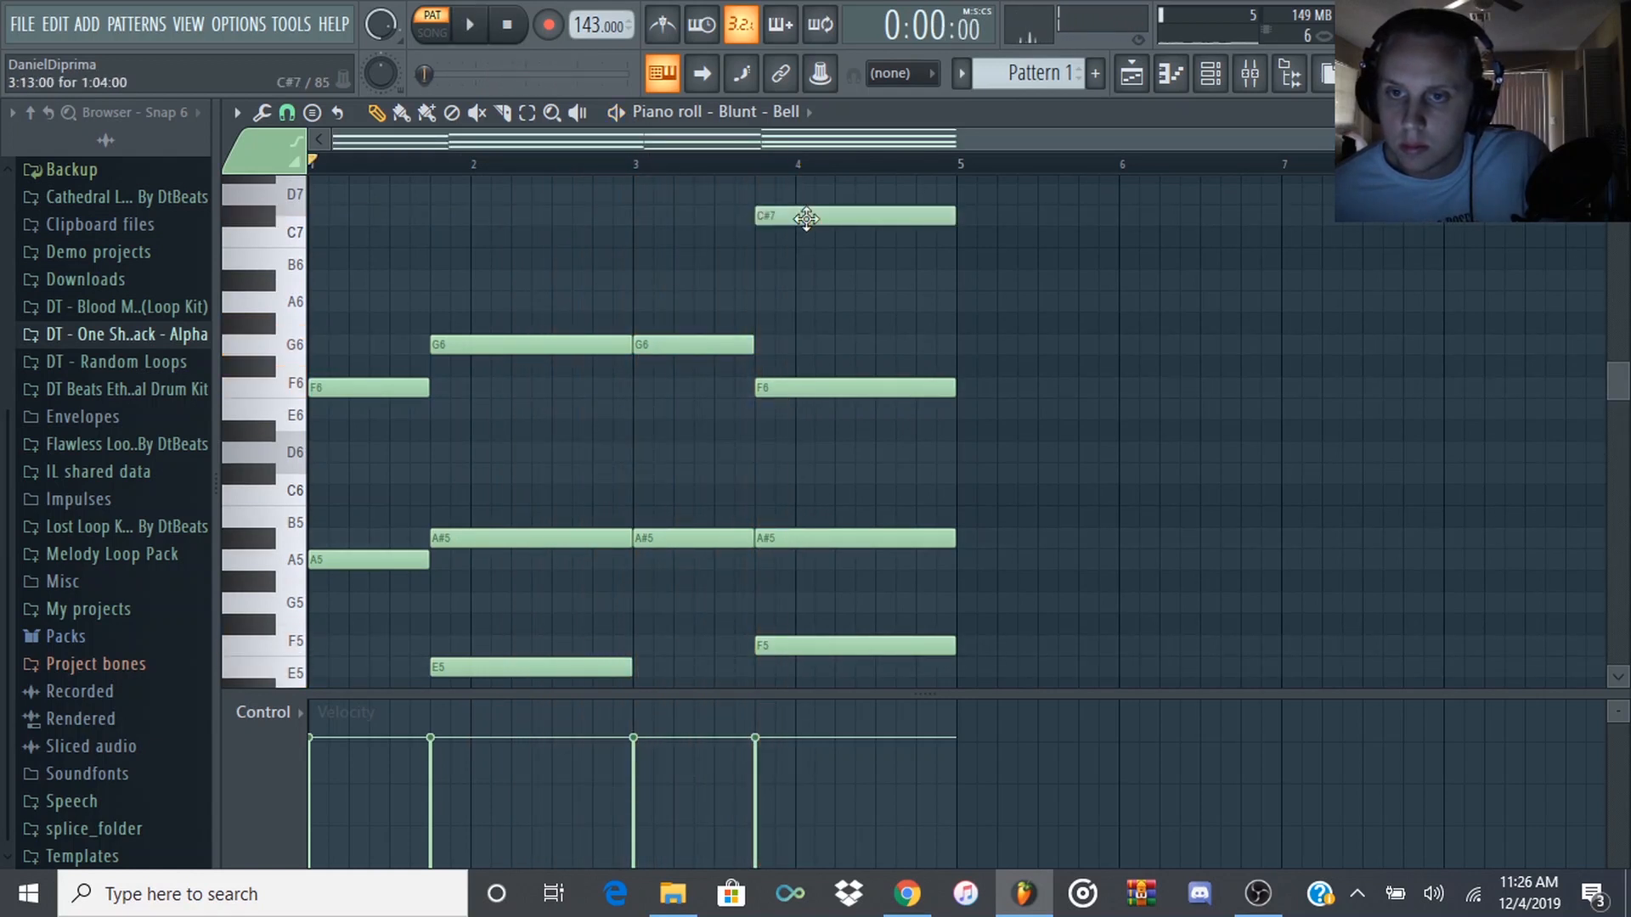
pyautogui.rightClick(804, 221)
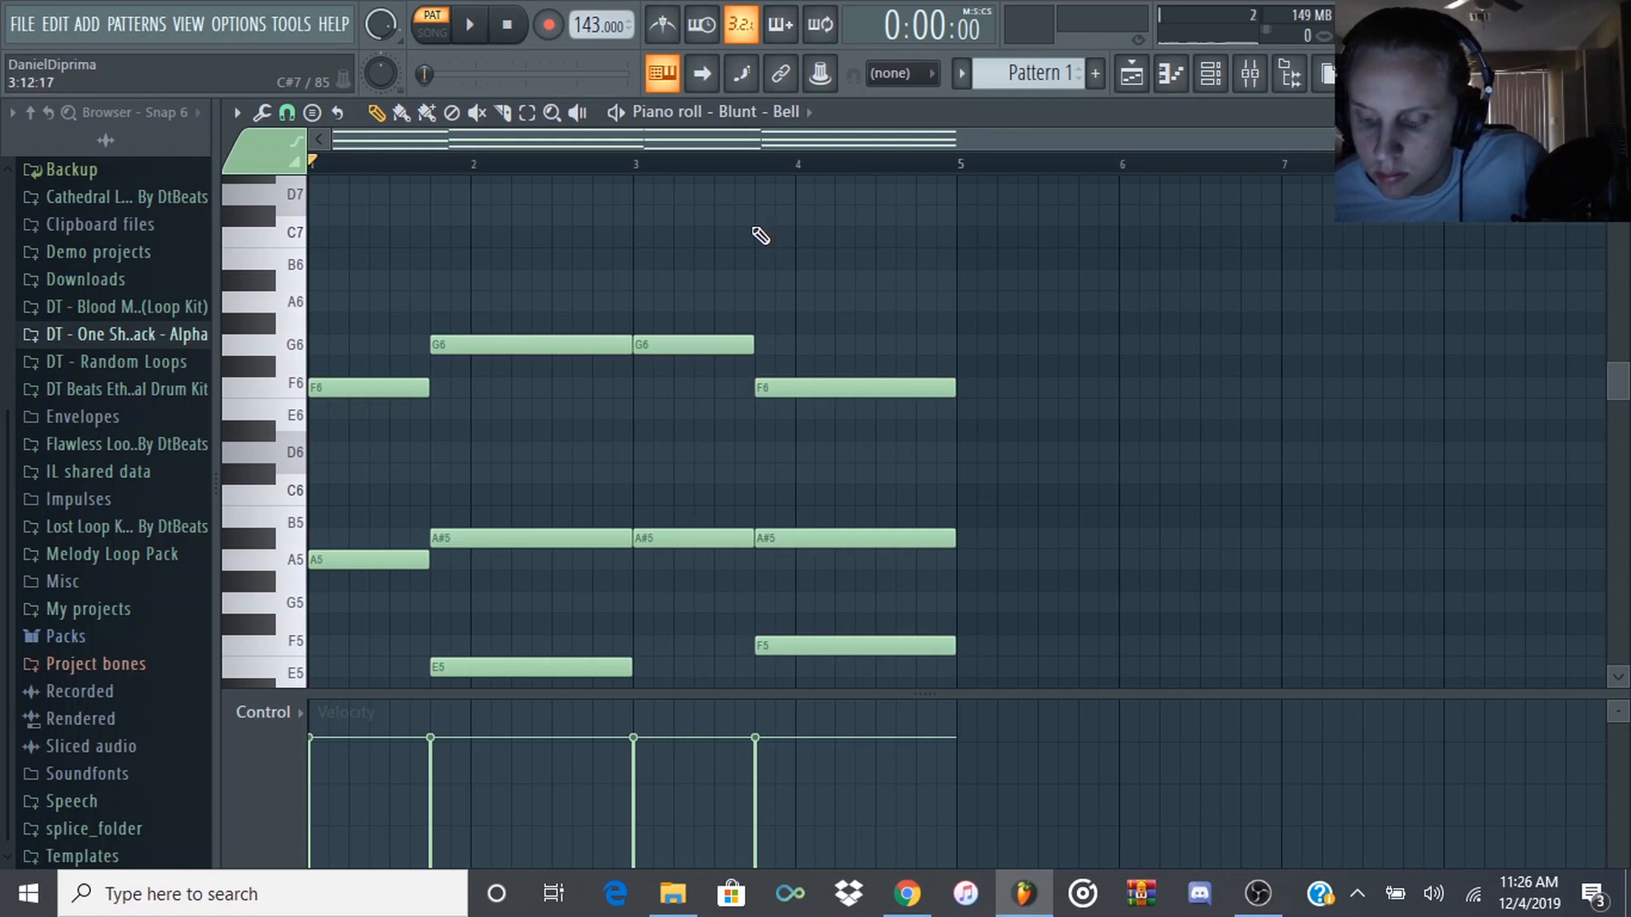
pyautogui.click(761, 280)
pyautogui.press('space')
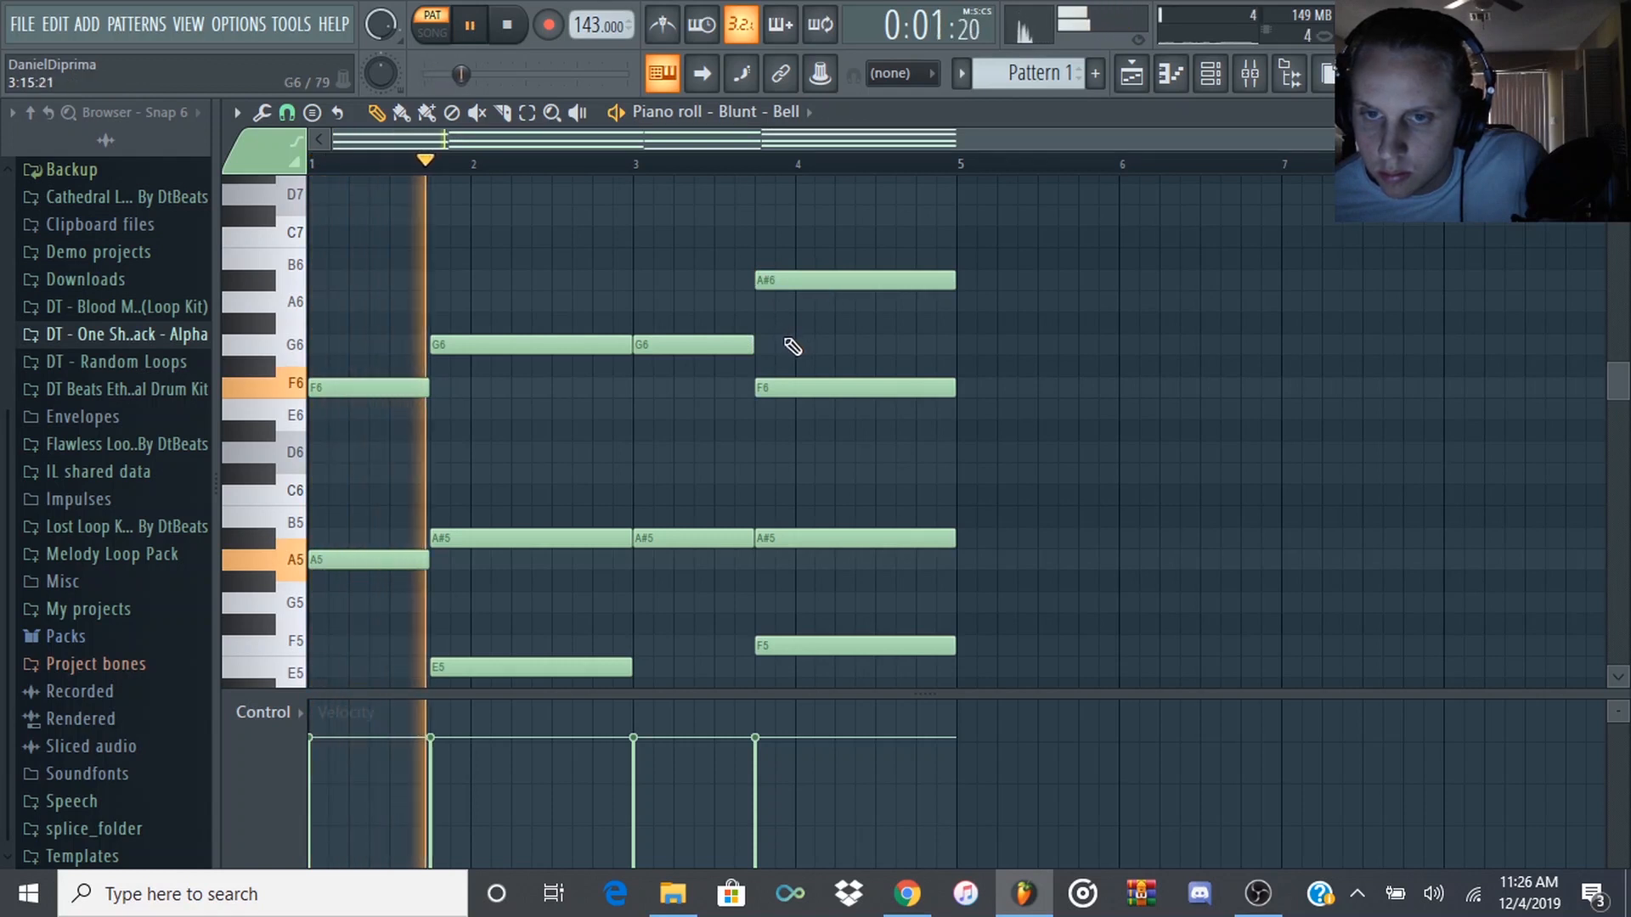
pyautogui.scroll(-3, 790, 348)
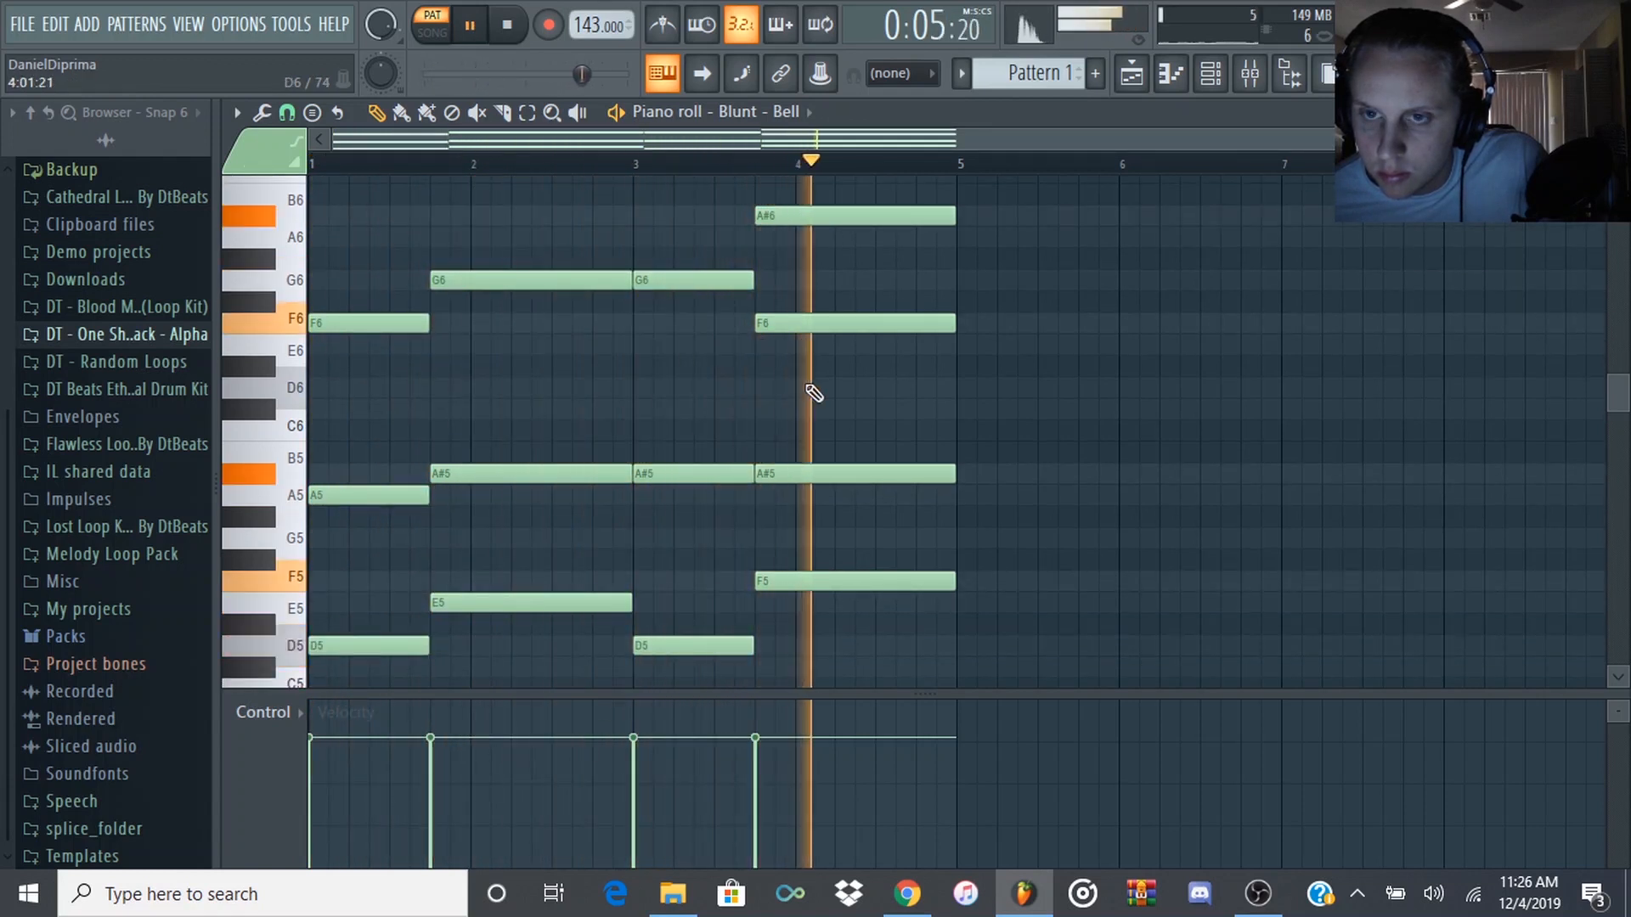
pyautogui.press('space')
# - Duplicate the whole four-bar chord progression directly after itself from bar 5 and deselect the notes
pyautogui.hotkey('ctrl', 'a')
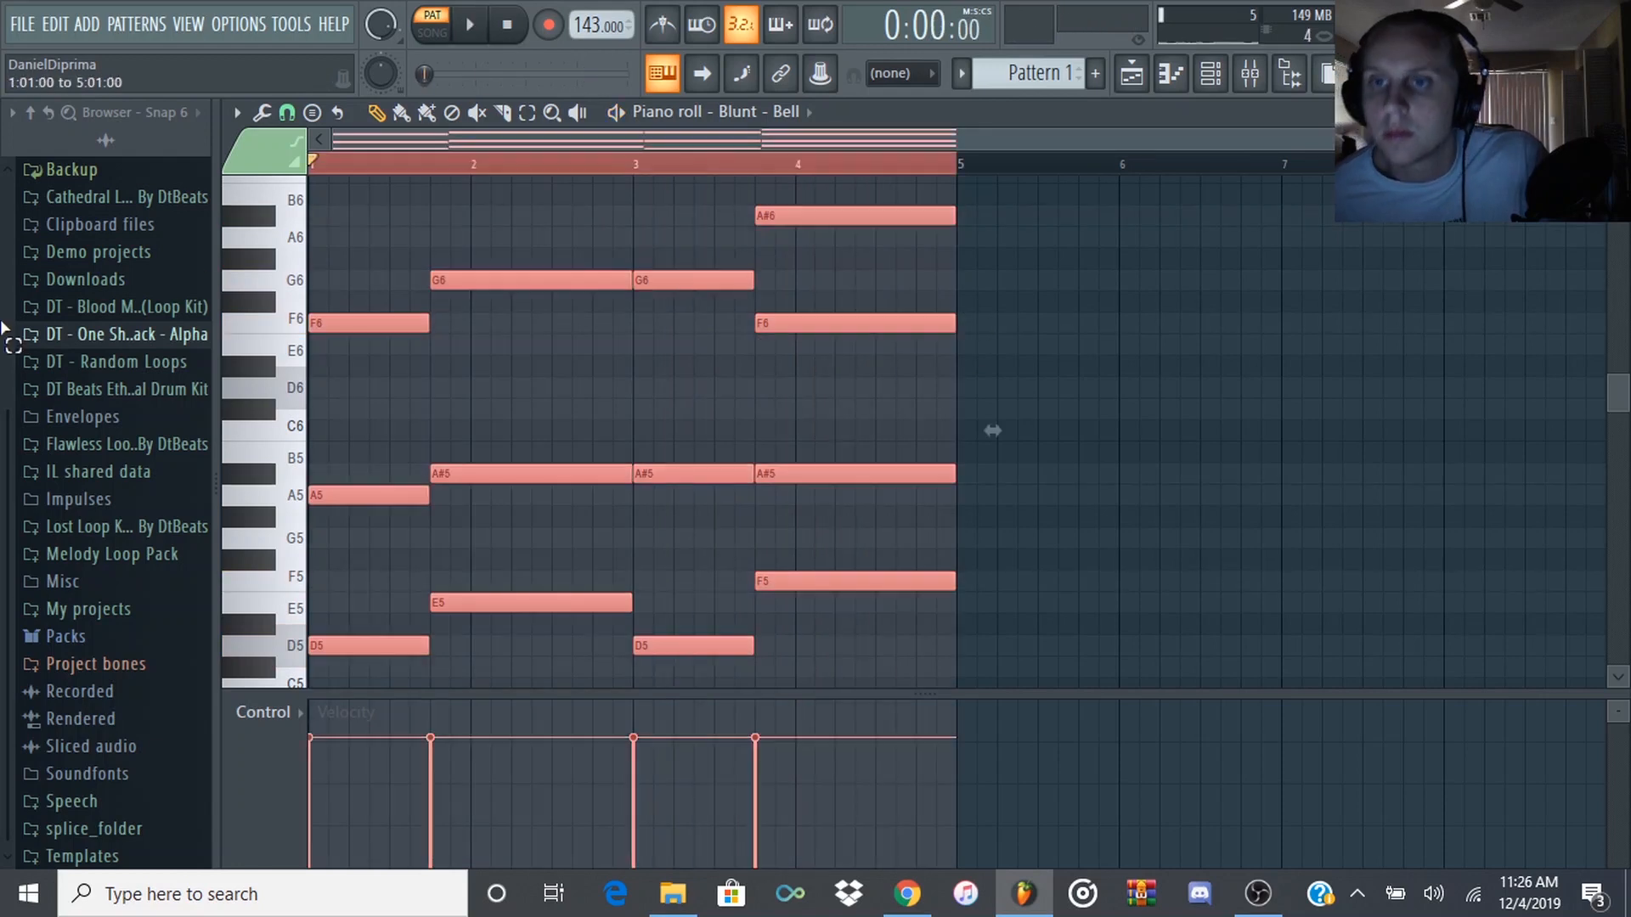
pyautogui.hotkey('ctrl', 'b')
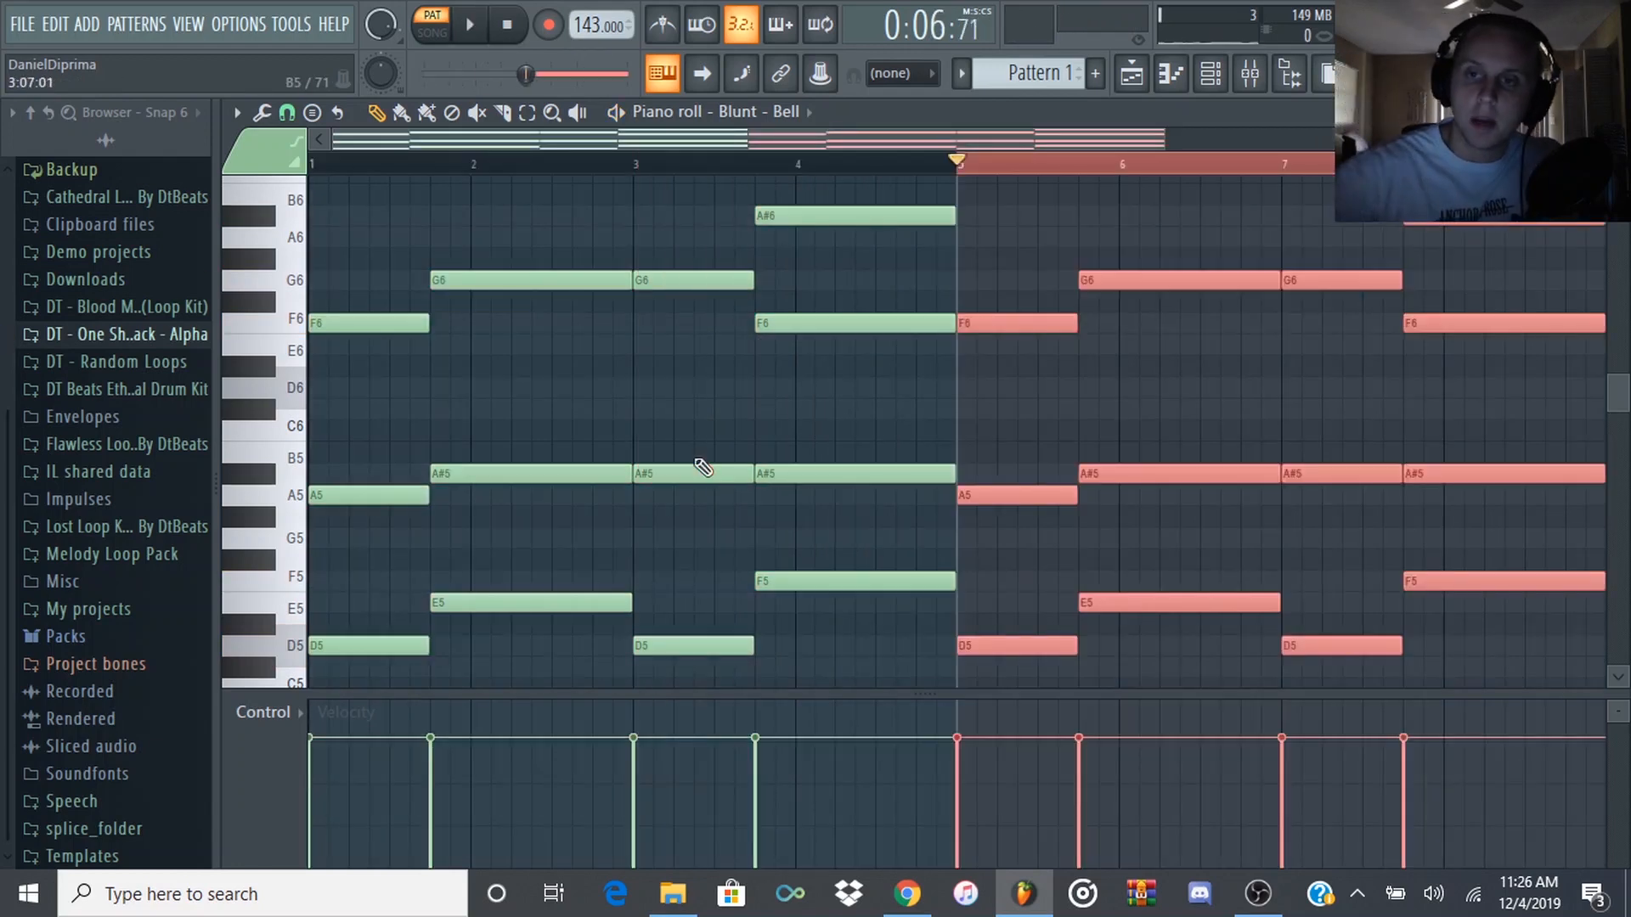
pyautogui.scroll(-2, 939, 320)
pyautogui.hotkey('ctrl', 'd')
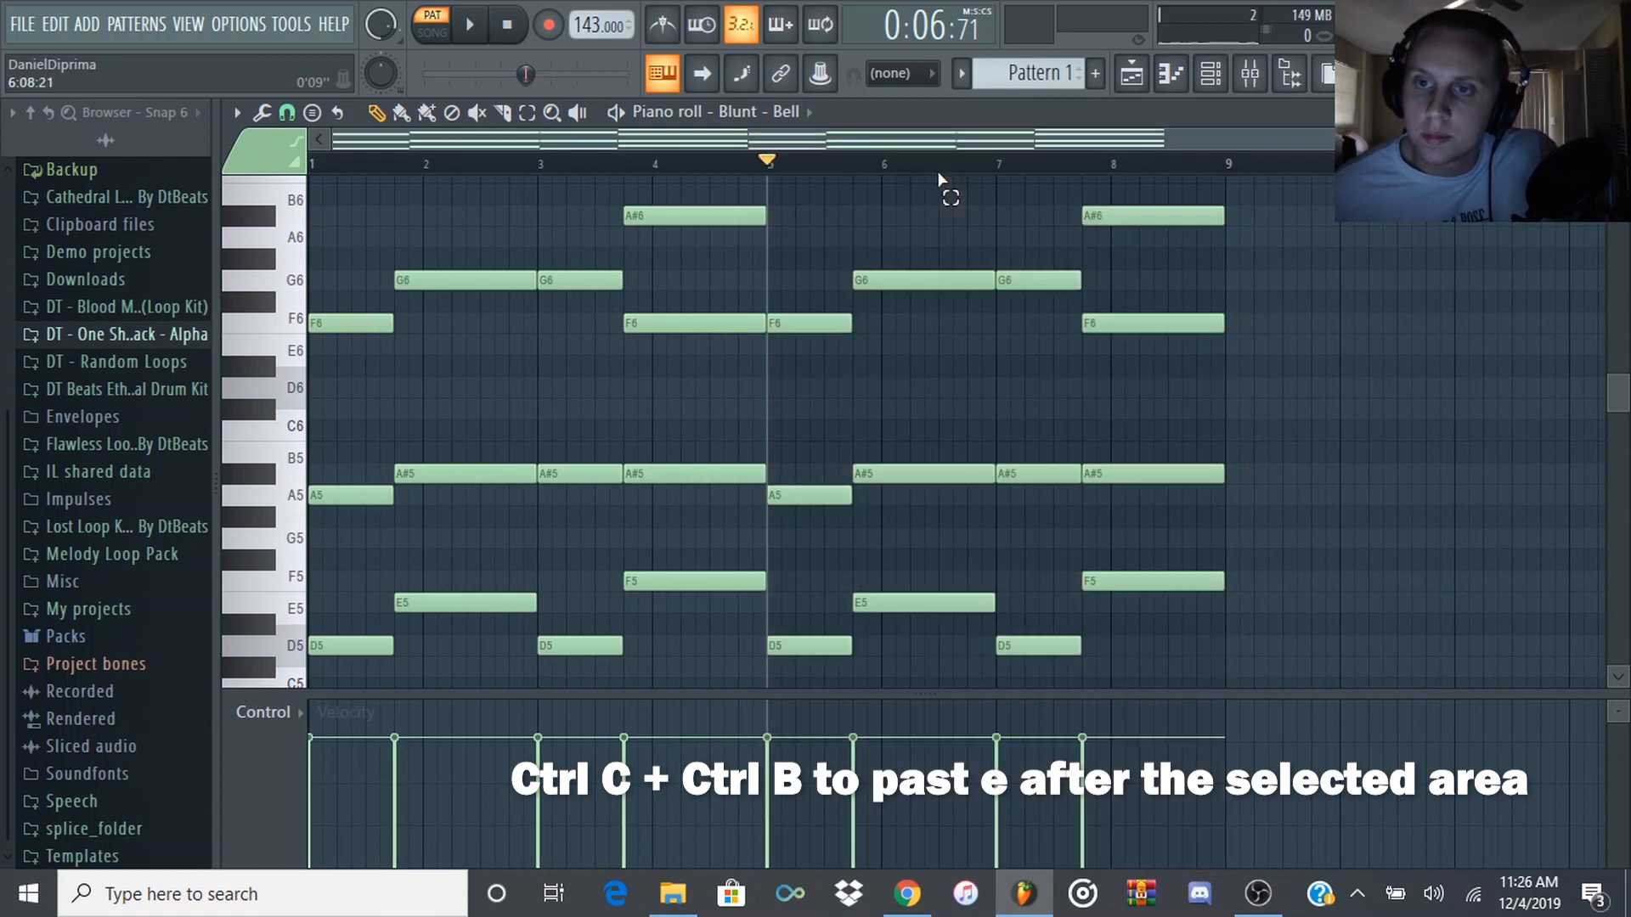
# - Play the repeated chord progression from bar 5, then return the playhead to bar 1
pyautogui.press('space')
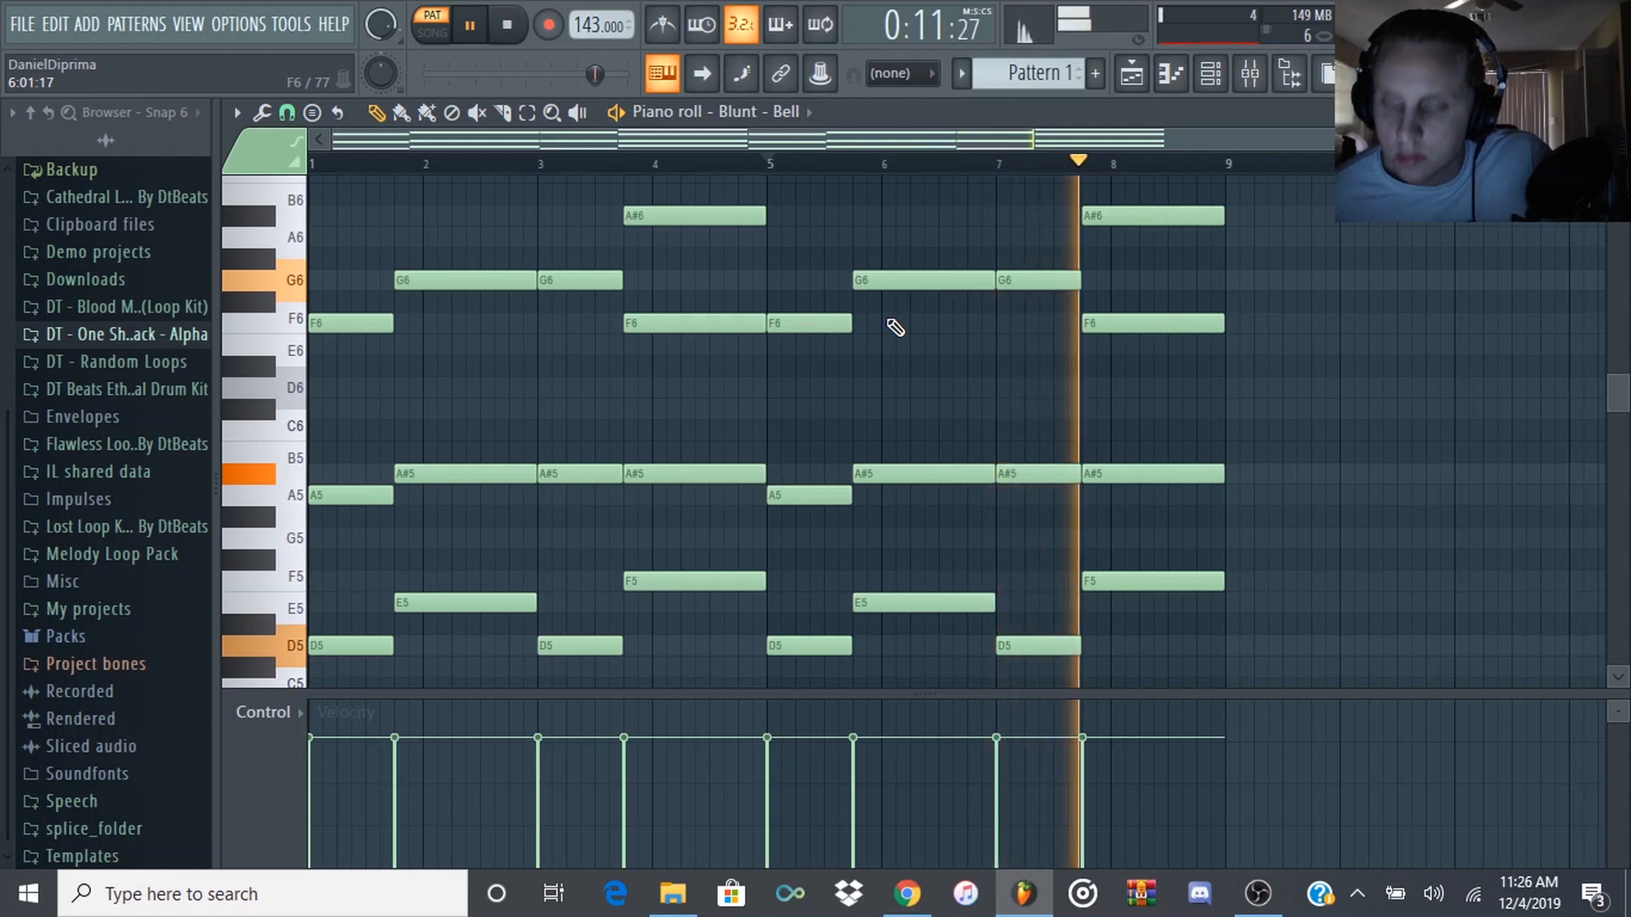
pyautogui.scroll(-1, 893, 435)
pyautogui.press('space')
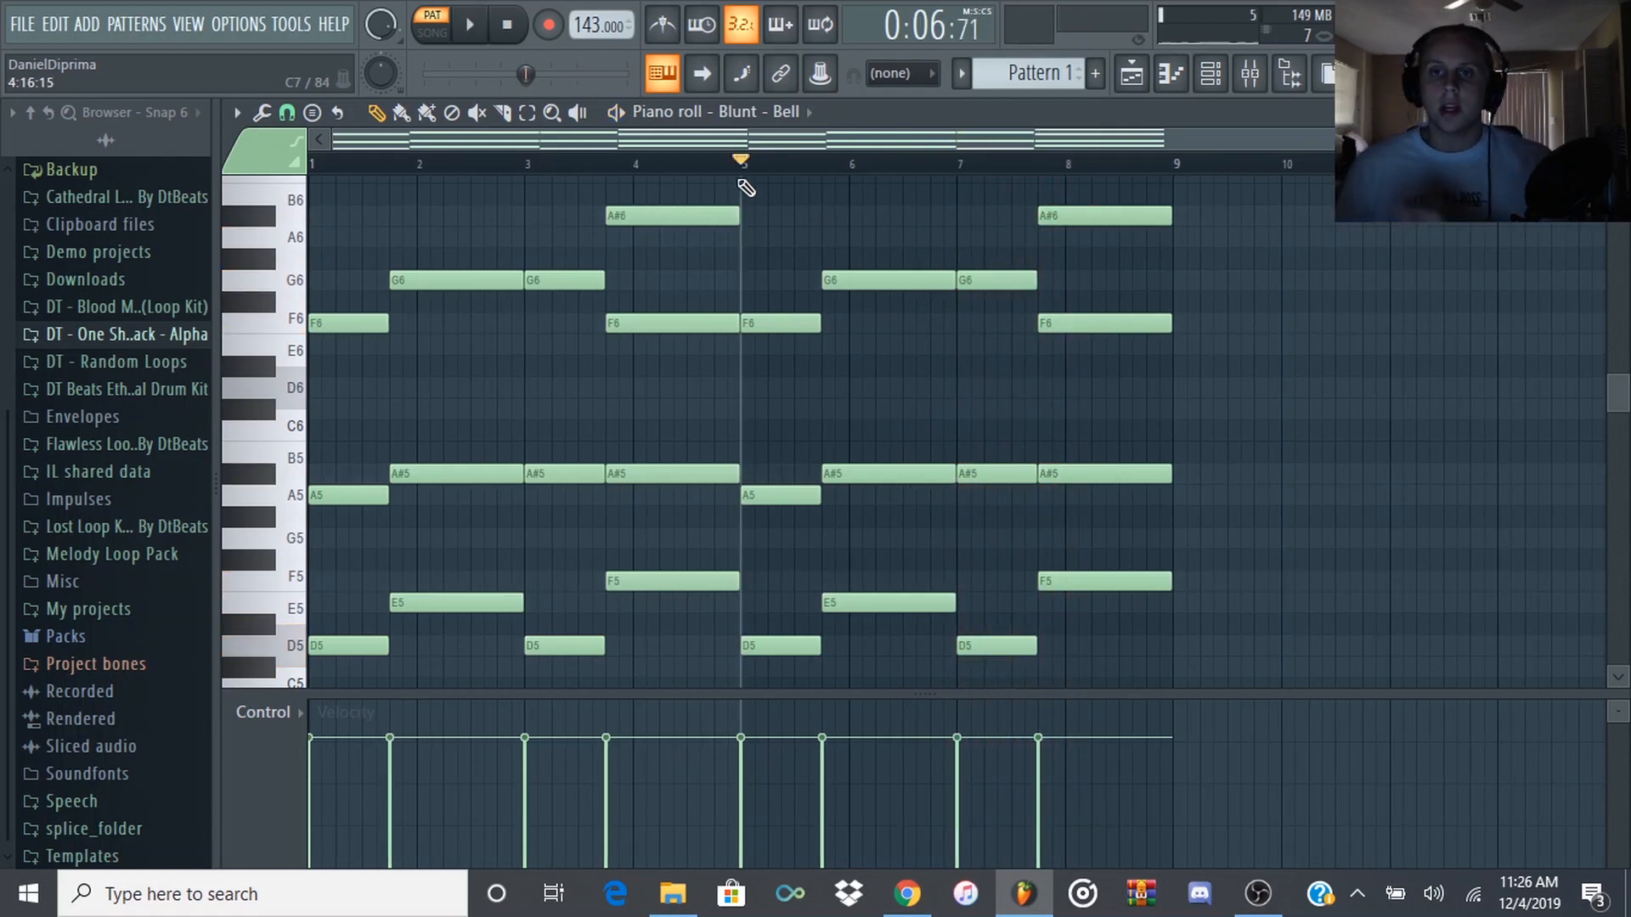
pyautogui.press('Home')
pyautogui.scroll(-5, 743, 413)
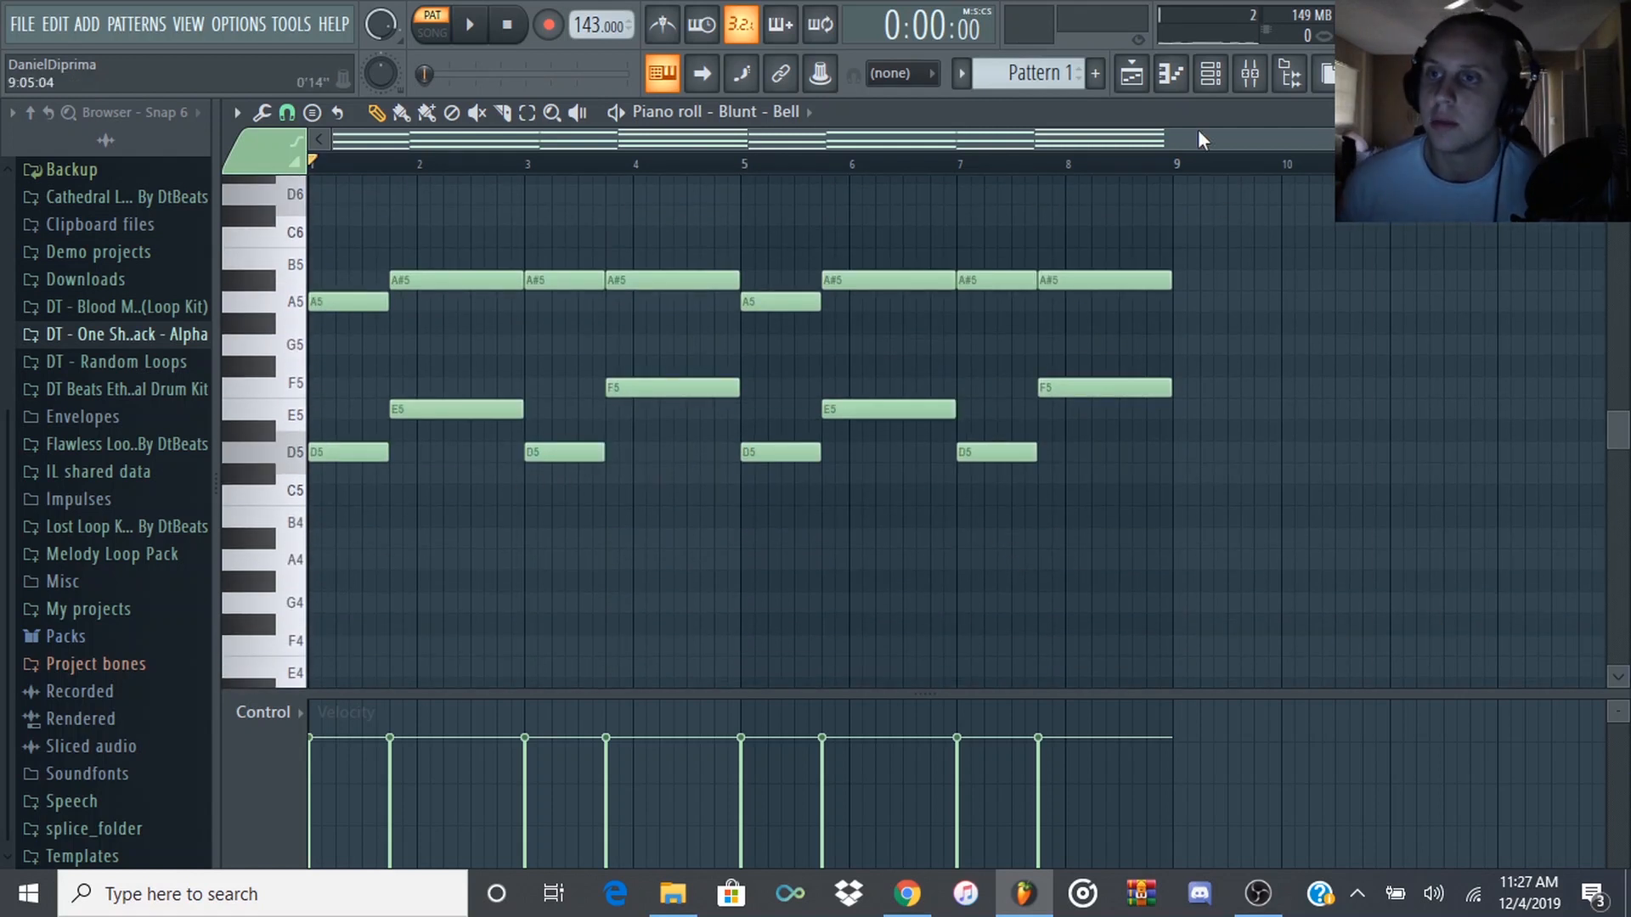
# - Clone the Blunt - Bell channel in the channel rack
pyautogui.click(1210, 73)
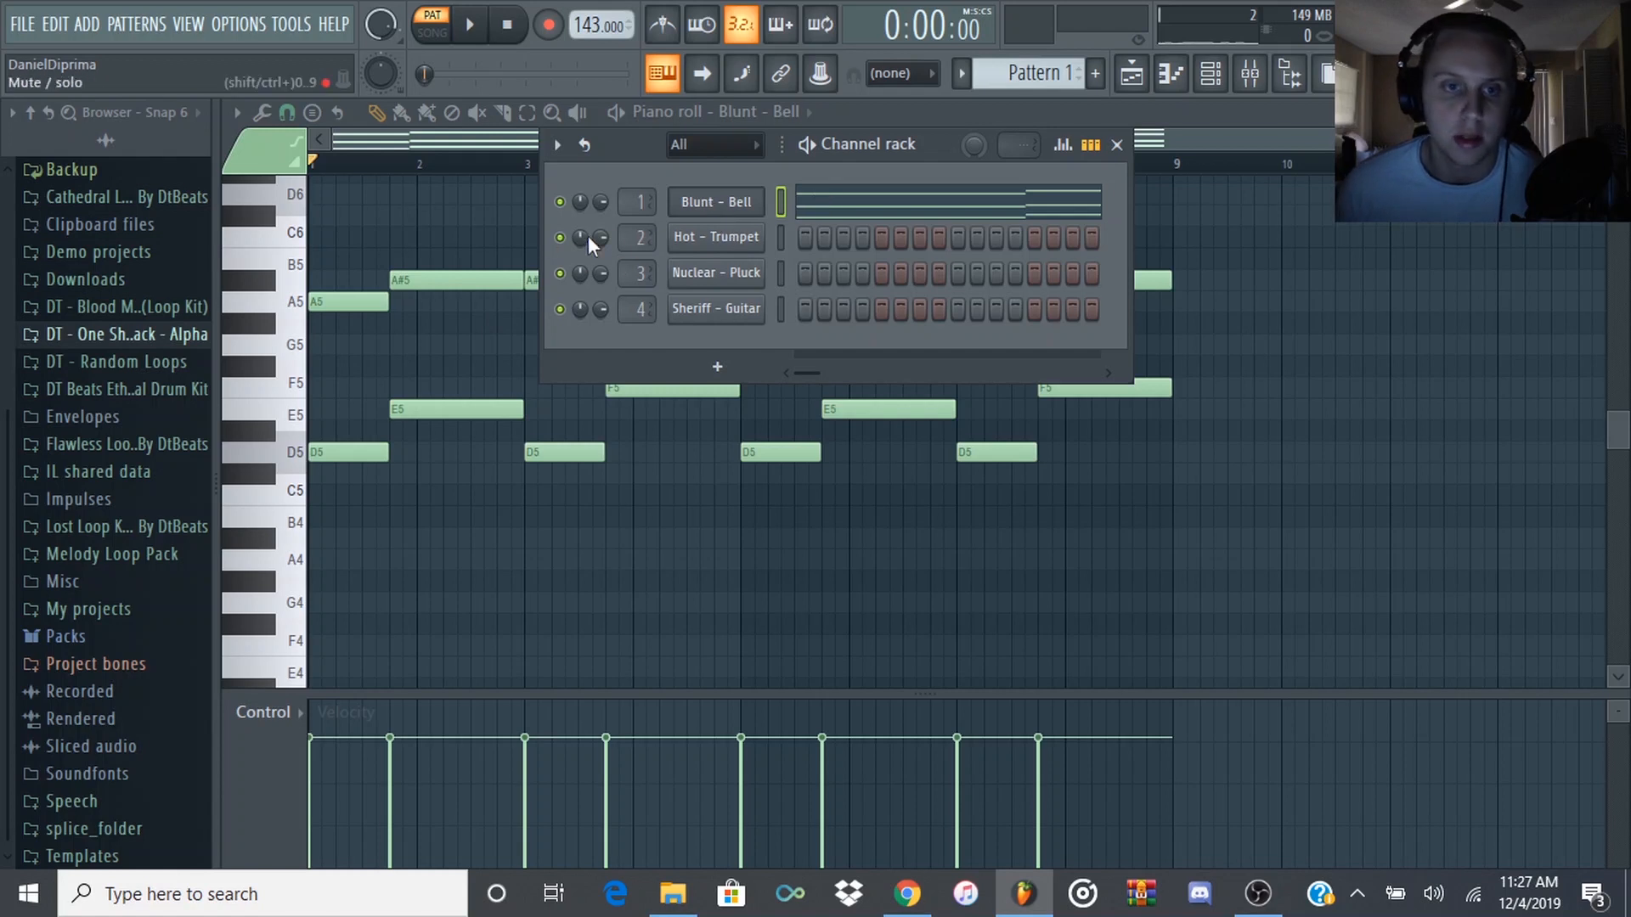
pyautogui.rightClick(701, 220)
pyautogui.click(800, 435)
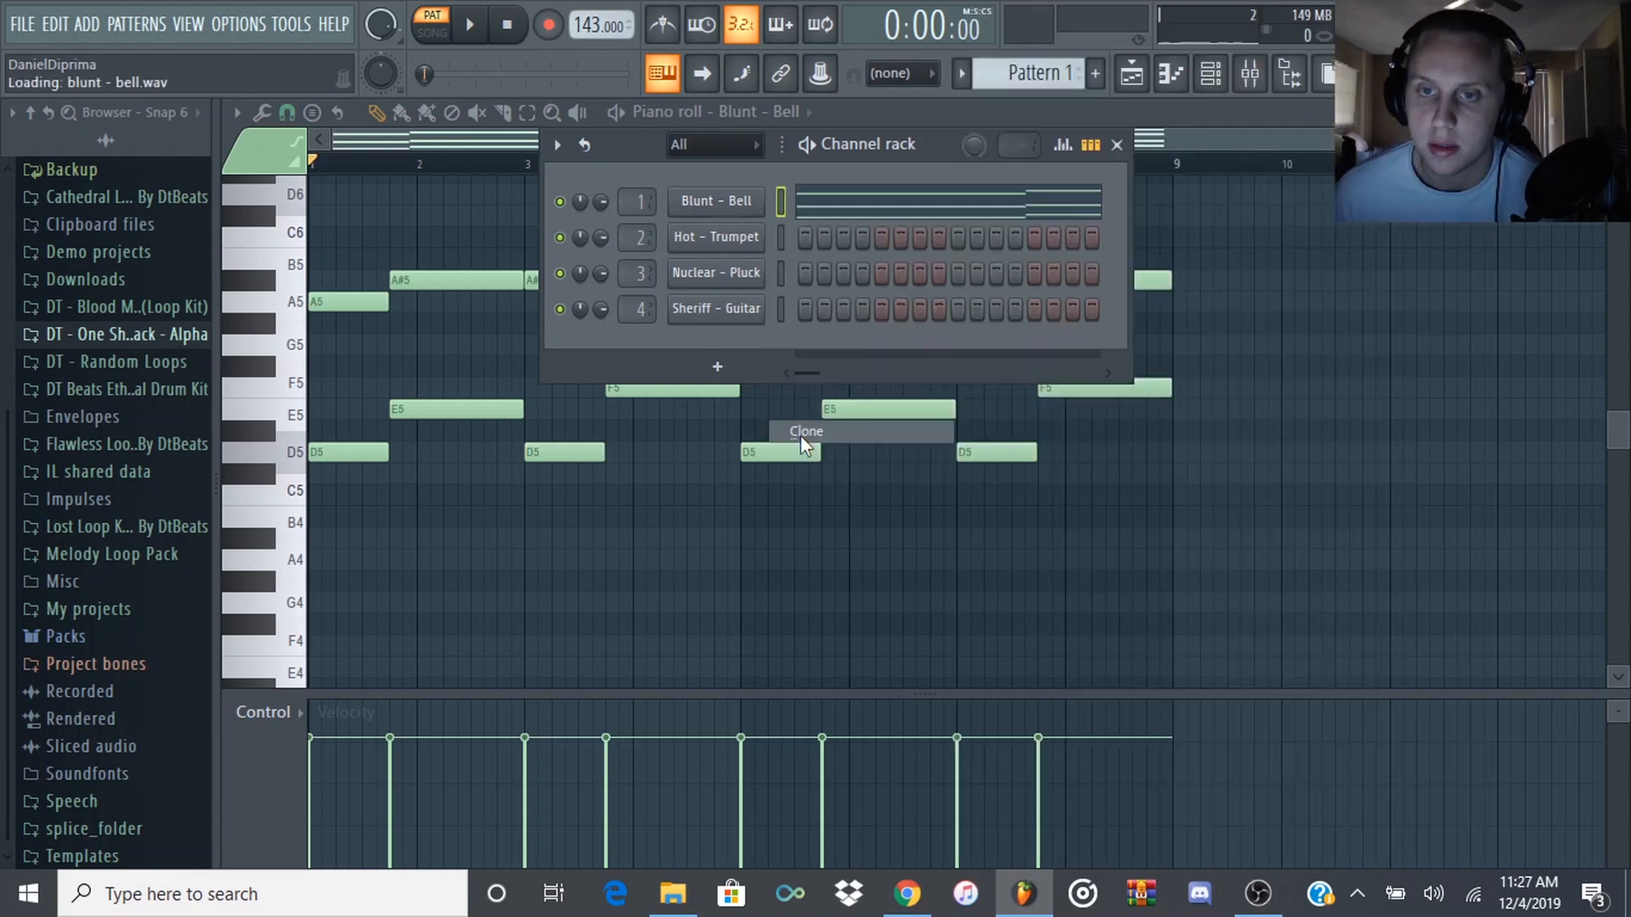
# - Place 12-step D5 and A5 notes at the start of bar 1 on the cloned Blunt - Bell and play them
pyautogui.click(684, 238)
pyautogui.click(364, 565)
pyautogui.click(367, 584)
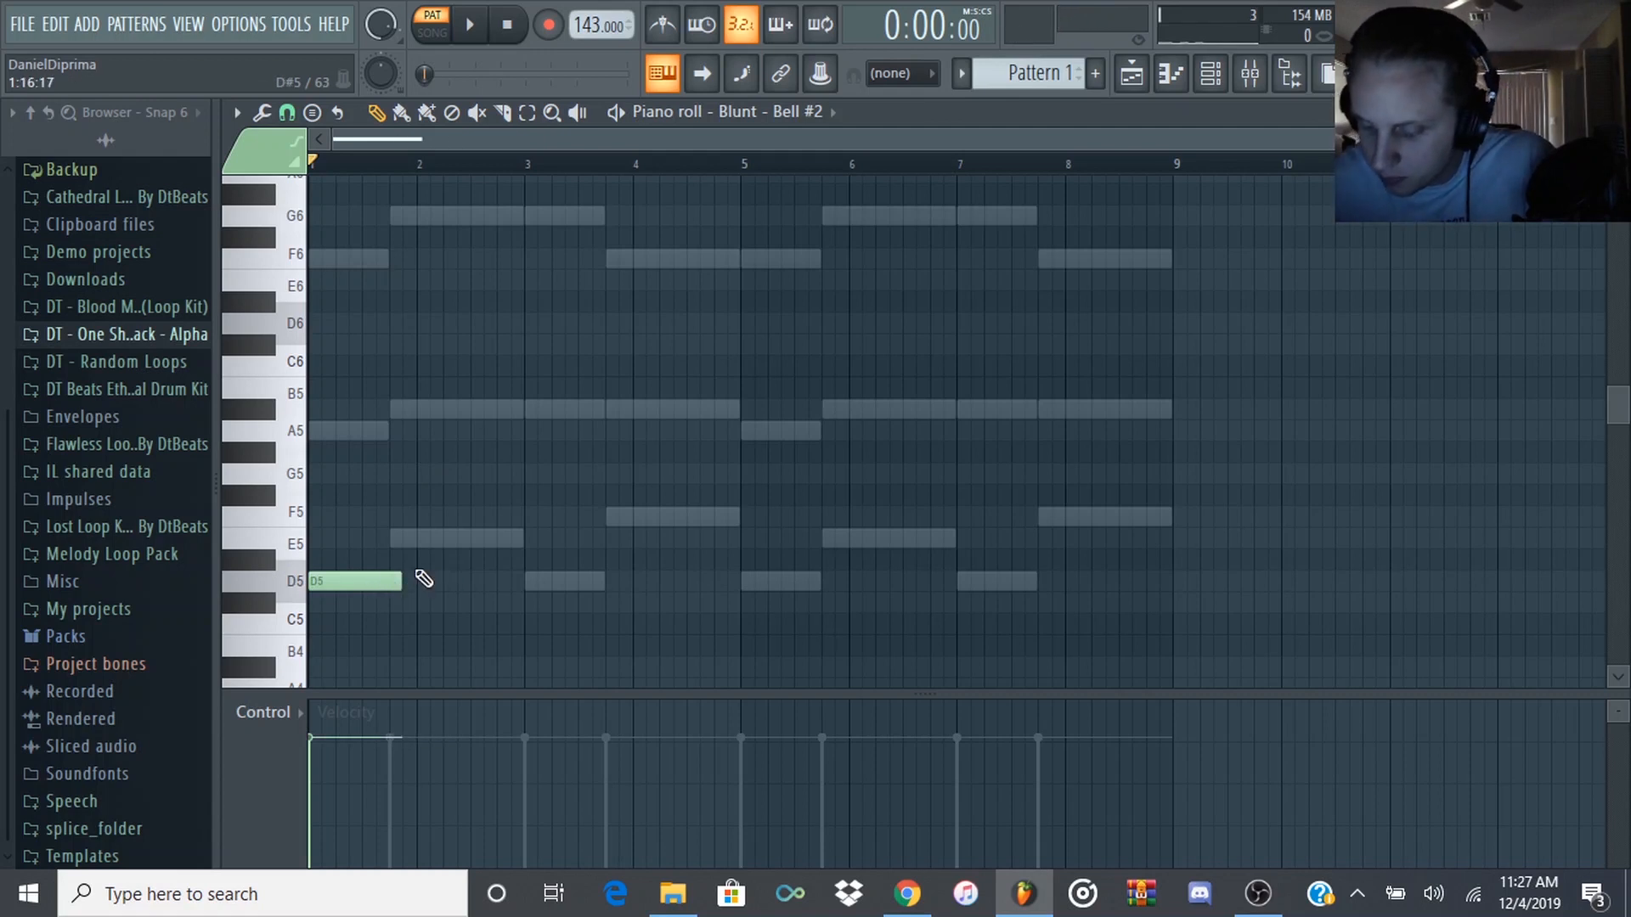
pyautogui.click(327, 431)
pyautogui.moveTo(404, 431); pyautogui.dragTo(388, 430)
pyautogui.moveTo(402, 581); pyautogui.dragTo(391, 581)
pyautogui.press('space')
# - Add an 8-step G5 note on beat 2 of bar 1, ending together with the A5 and D5 notes
pyautogui.click(349, 474)
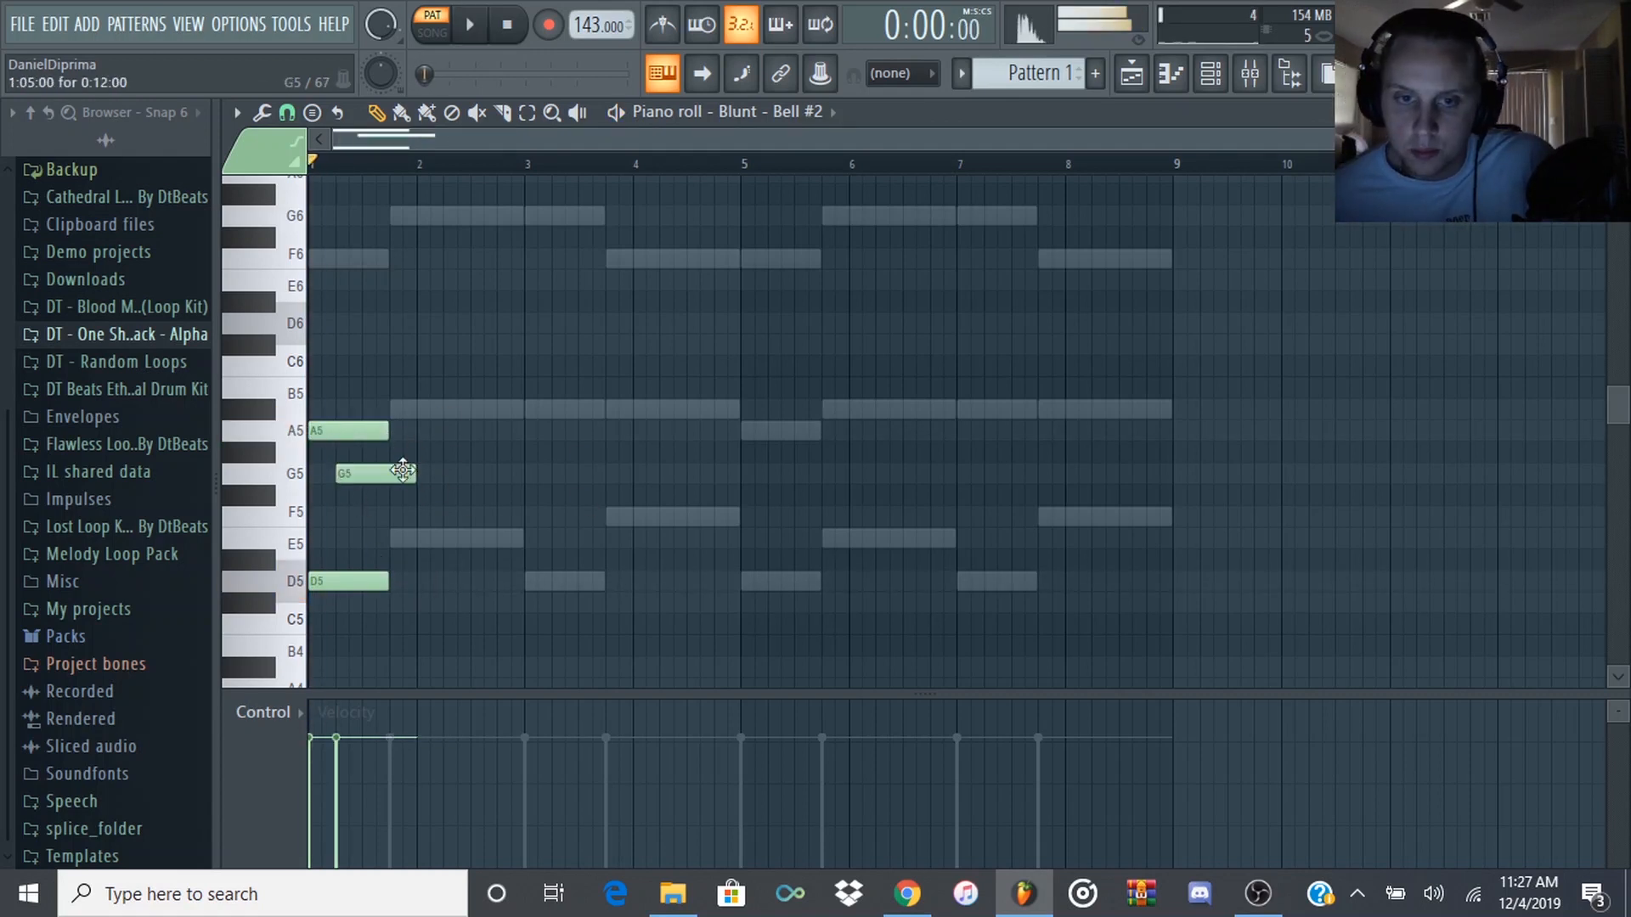
pyautogui.moveTo(409, 474); pyautogui.dragTo(386, 474)
pyautogui.press('space')
# - Try short E5 and F5 notes on beat 3 of bar 1
pyautogui.click(355, 537)
pyautogui.moveTo(401, 537)
pyautogui.mouseDown()
pyautogui.moveTo(361, 538)
pyautogui.moveTo(383, 517)
pyautogui.mouseUp()
pyautogui.click(367, 517)
pyautogui.rightClick(368, 515)
# - Extend the A5, G5 and D5 notes to bar 2 and fill beats 3 and 4 with 4-step E5 and F5 notes
pyautogui.moveTo(410, 382); pyautogui.dragTo(377, 675)
pyautogui.moveTo(386, 432); pyautogui.dragTo(414, 434)
pyautogui.keyDown('ctrl'); pyautogui.click(436, 451); pyautogui.keyUp('ctrl')
pyautogui.moveTo(380, 537); pyautogui.dragTo(382, 516)
pyautogui.rightClick(409, 519)
pyautogui.rightClick(401, 523)
pyautogui.click(375, 538)
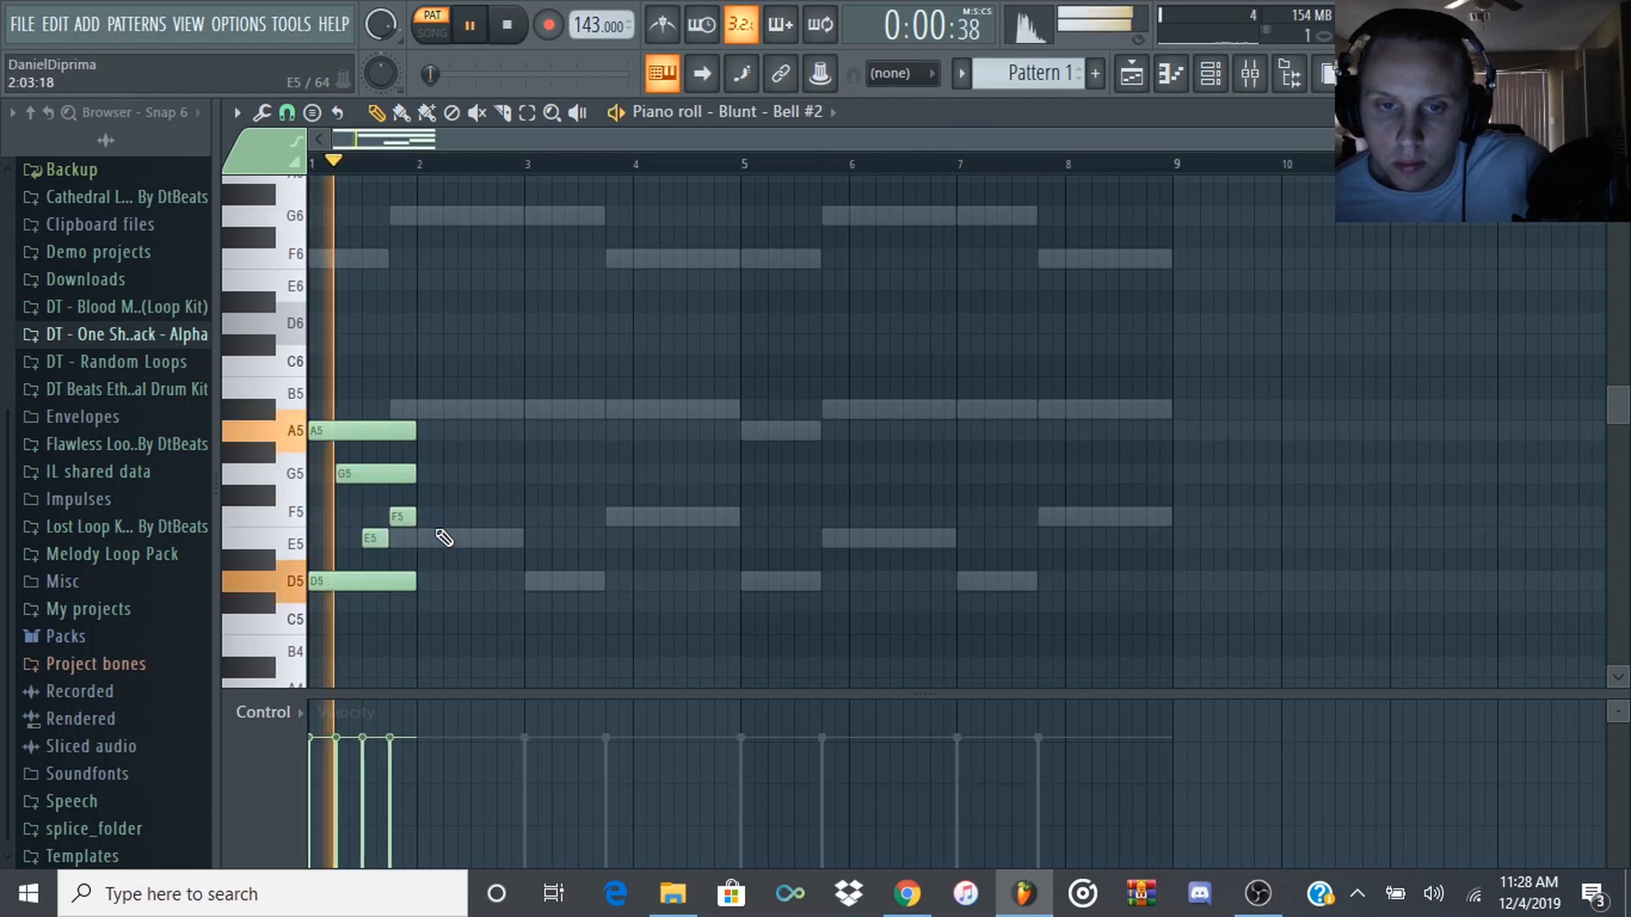
pyautogui.click(403, 517)
# - Listen to the cloned Blunt - Bell alone on mixer insert 5, with the insert's volume lowered
pyautogui.press('F6')
pyautogui.click(717, 238)
pyautogui.press('F9')
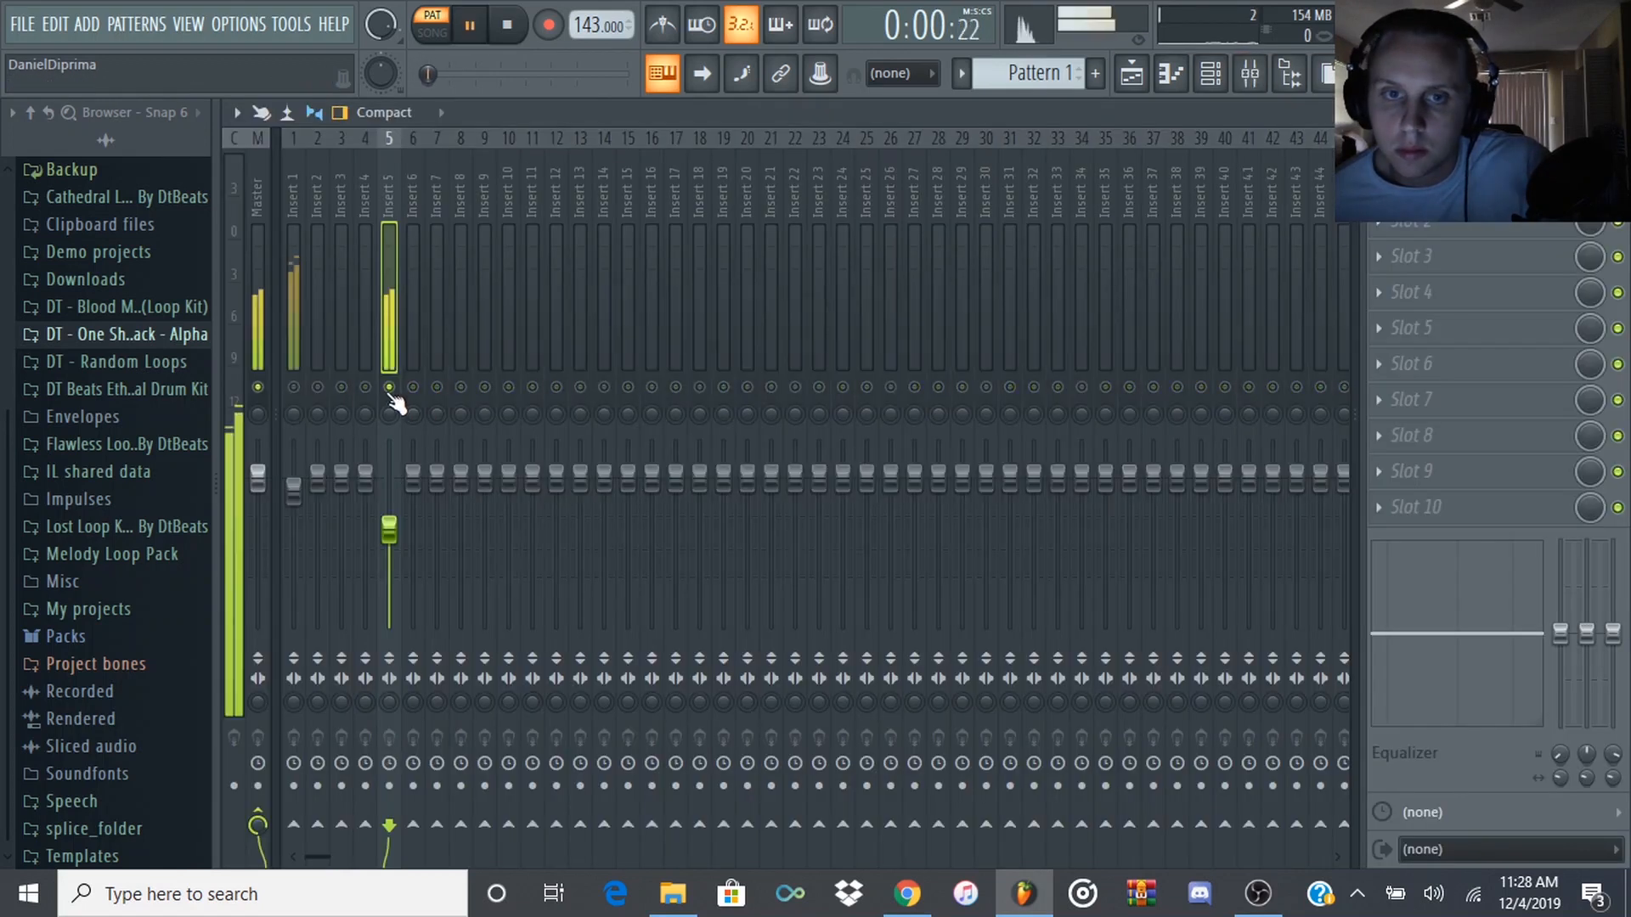
pyautogui.press('F6')
pyautogui.press('space')
# - Shorten the A5, G5 and D5 notes in bar 1 to end at beat 4 and play the melody
pyautogui.click(871, 247)
pyautogui.press('space')
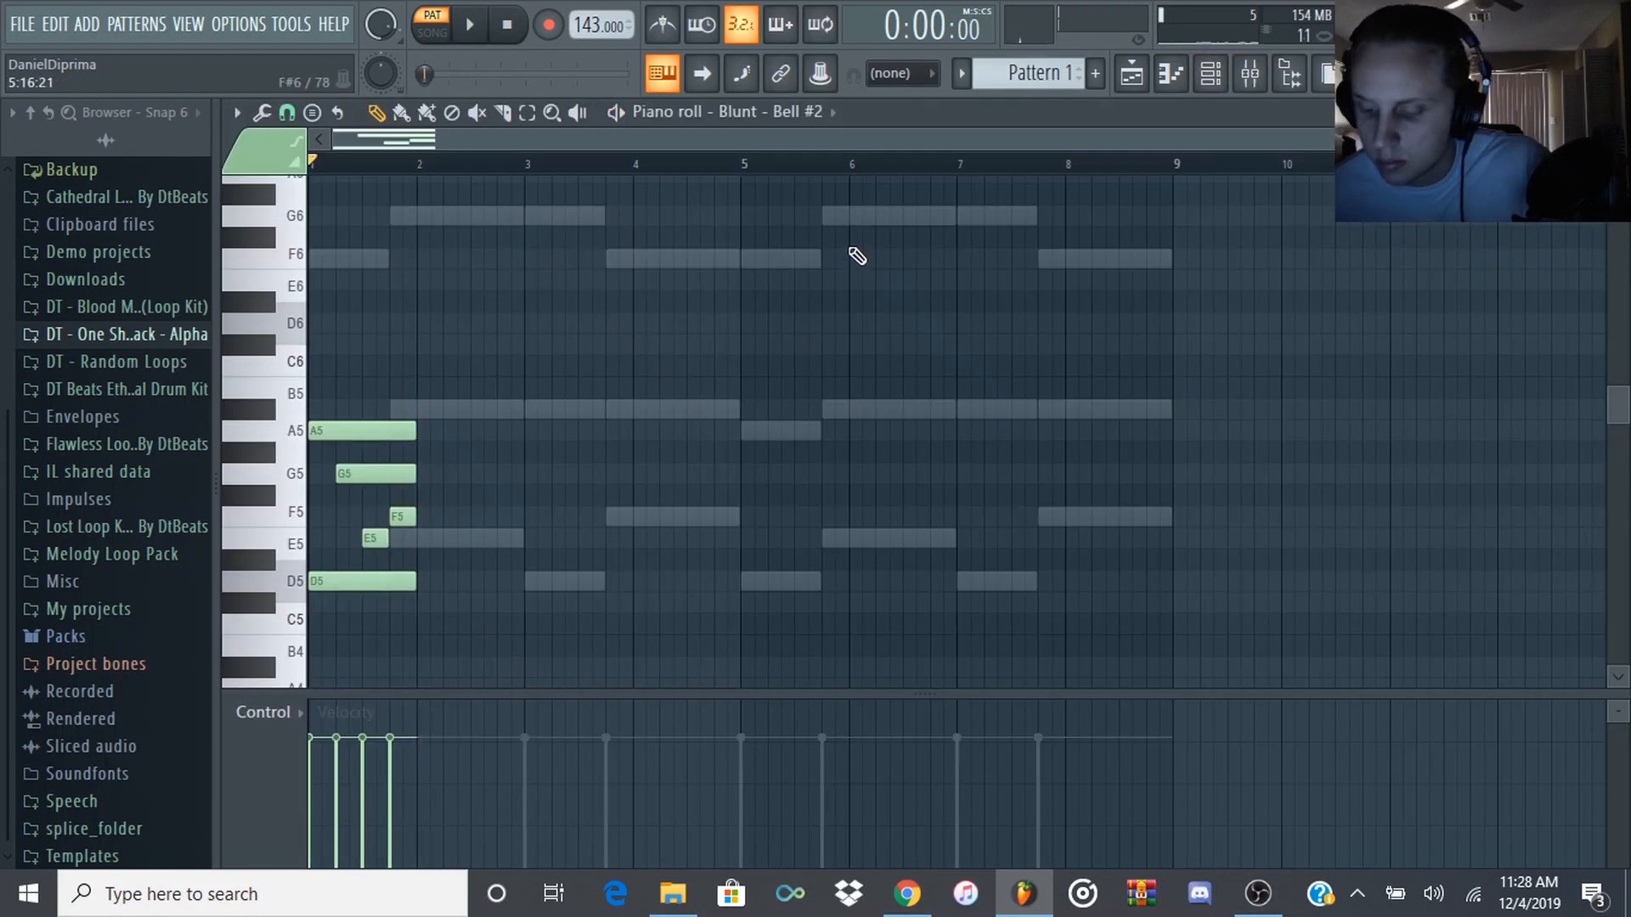
pyautogui.moveTo(414, 473); pyautogui.dragTo(387, 473)
pyautogui.press('space')
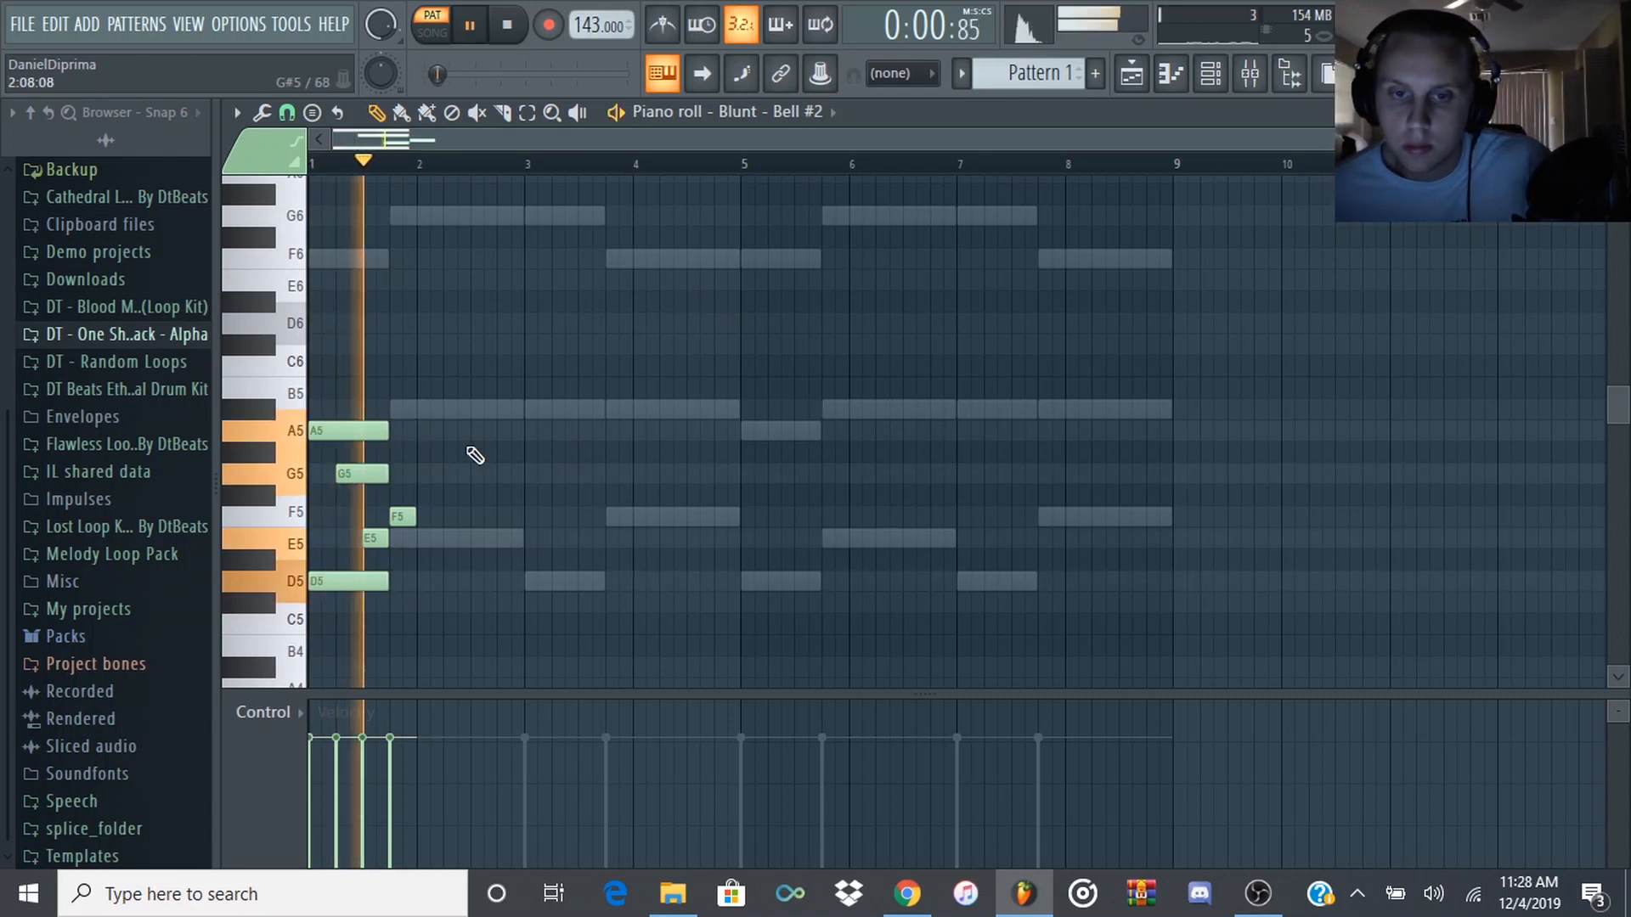
pyautogui.press('space')
# - Add A#5 and E5 notes at the start of bar 2, stretch them to bar 3 and play the melody
pyautogui.click(424, 410)
pyautogui.click(424, 538)
pyautogui.moveTo(452, 373); pyautogui.dragTo(425, 552)
pyautogui.moveTo(441, 538); pyautogui.dragTo(522, 535)
pyautogui.press('space')
pyautogui.press('space')
# - Add an 8-step A5 note on beat 2 of bar 2 and shorten the A#5 and E5 notes to 12 steps
pyautogui.click(447, 431)
pyautogui.moveTo(550, 431); pyautogui.dragTo(496, 415)
pyautogui.press('space')
pyautogui.moveTo(518, 539); pyautogui.dragTo(496, 538)
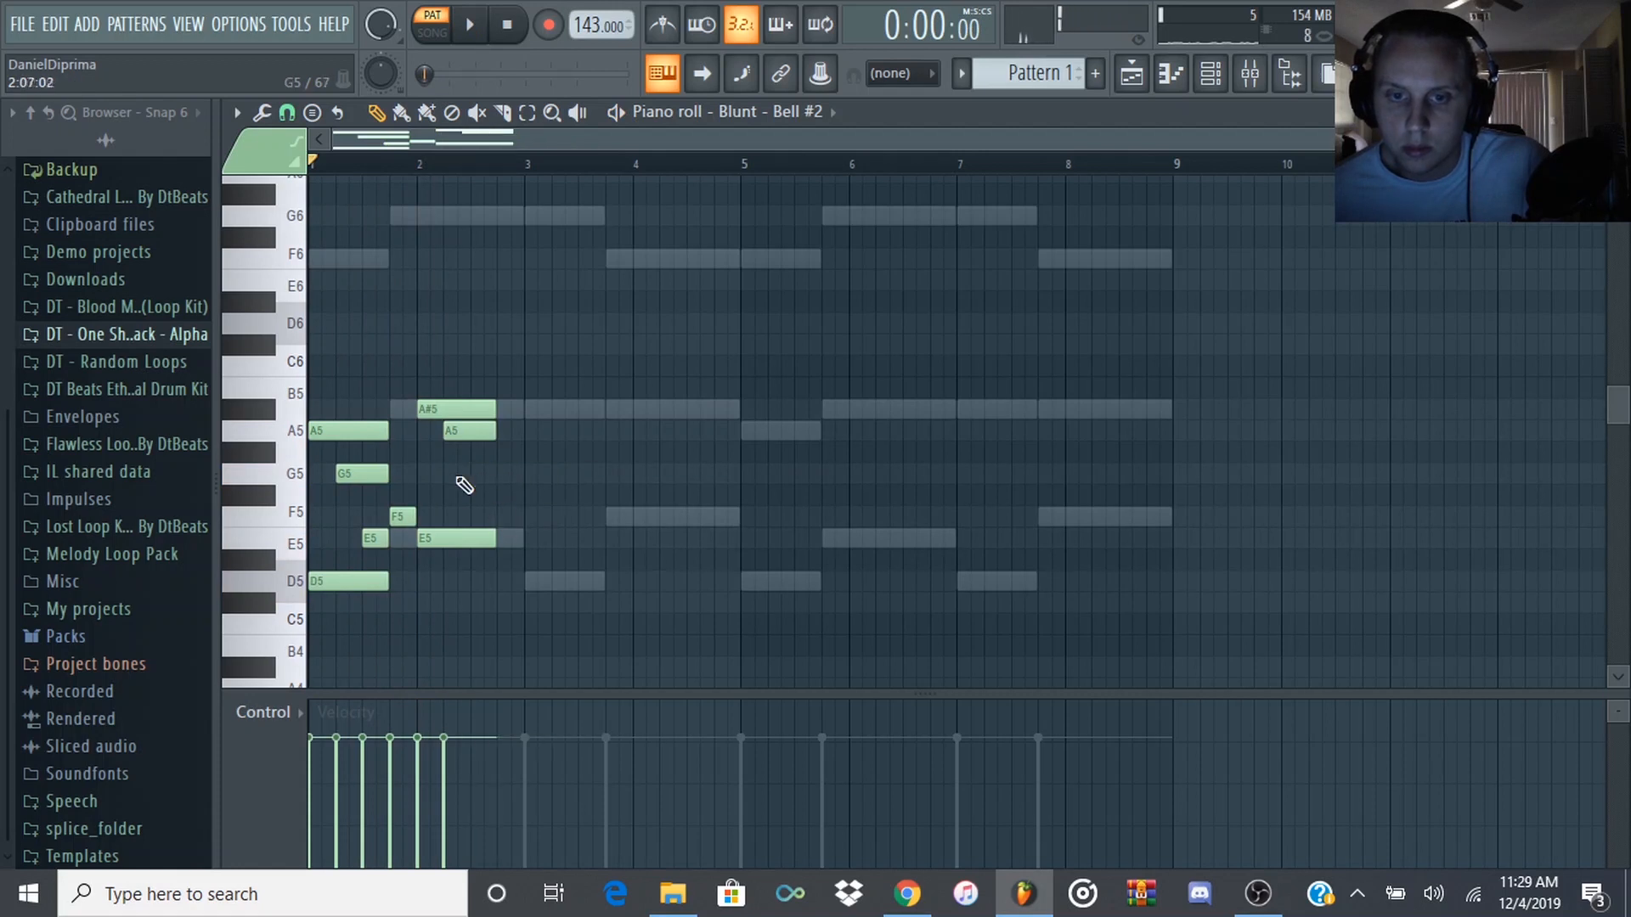
pyautogui.press('space')
# - Add 4-step G5 and A5 notes on beats 3 and 4 of bar 2 and play the melody
pyautogui.click(482, 473)
pyautogui.moveTo(552, 473); pyautogui.dragTo(496, 473)
pyautogui.click(509, 430)
pyautogui.press('space')
# - Start bar 3 with 12-step A#5 and D5 notes and play the melody
pyautogui.click(536, 409)
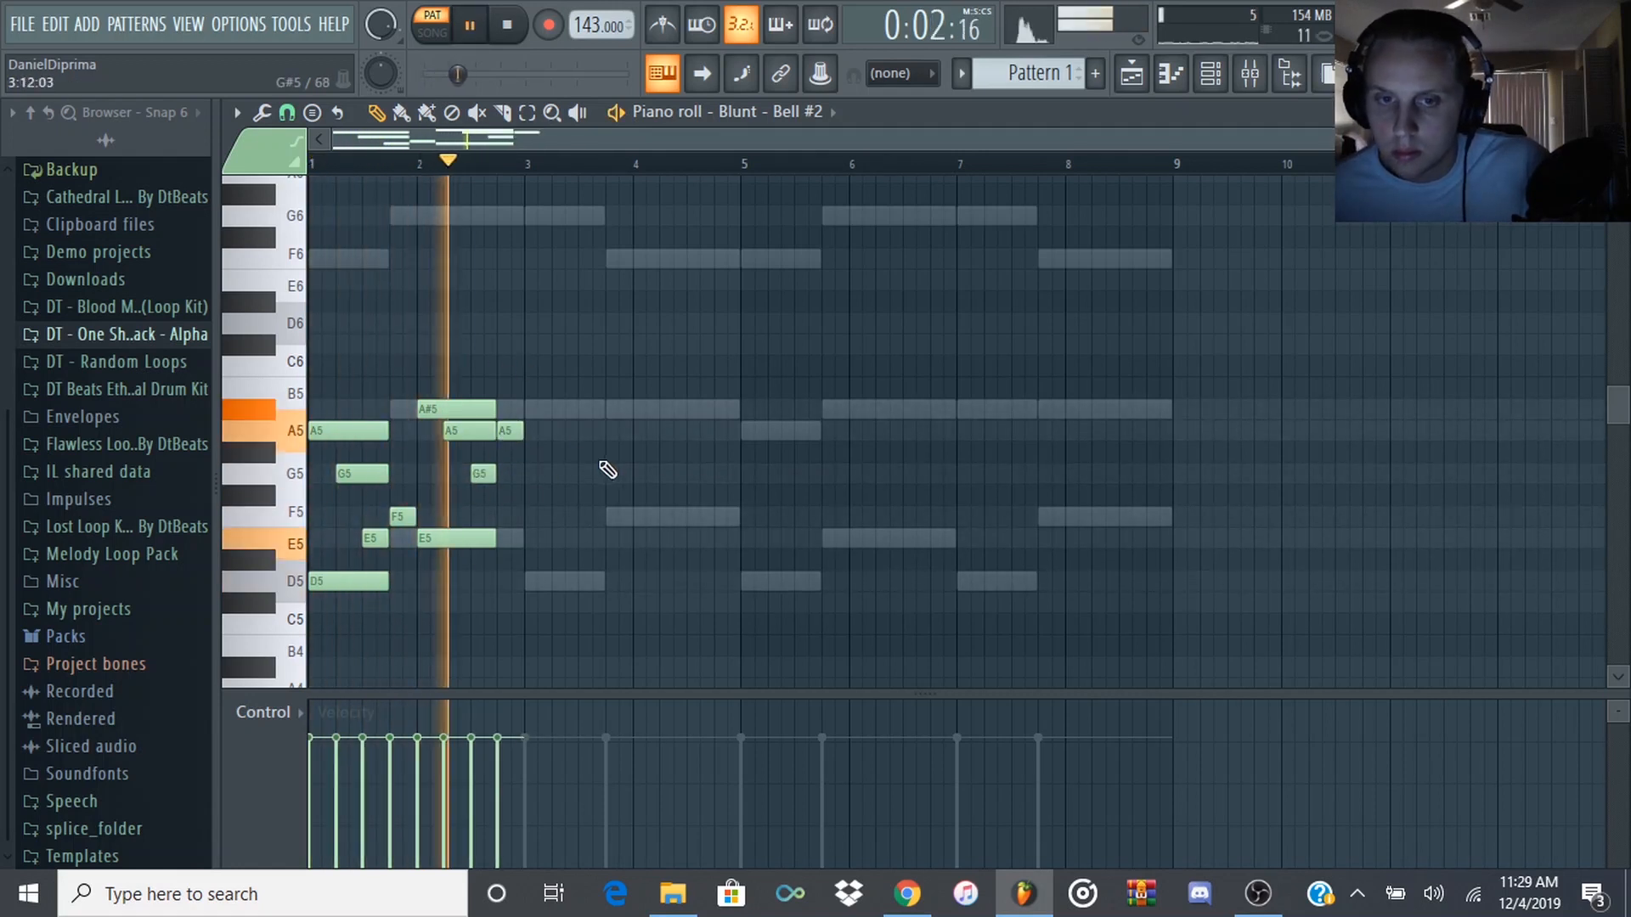
pyautogui.click(537, 581)
pyautogui.press('space')
pyautogui.keyDown('ctrl'); pyautogui.moveTo(517, 601); pyautogui.dragTo(561, 401); pyautogui.keyUp('ctrl')
pyautogui.moveTo(549, 411); pyautogui.dragTo(605, 474)
pyautogui.keyDown('ctrl'); pyautogui.click(637, 491); pyautogui.keyUp('ctrl')
pyautogui.press('space')
pyautogui.press('space')
# - Fill bar 3 with an 8-step A5 on beat 2 and 4-step G5 and A5 notes on beats 3 and 4
pyautogui.click(558, 432)
pyautogui.click(586, 474)
pyautogui.click(615, 431)
pyautogui.press('space')
pyautogui.press('space')
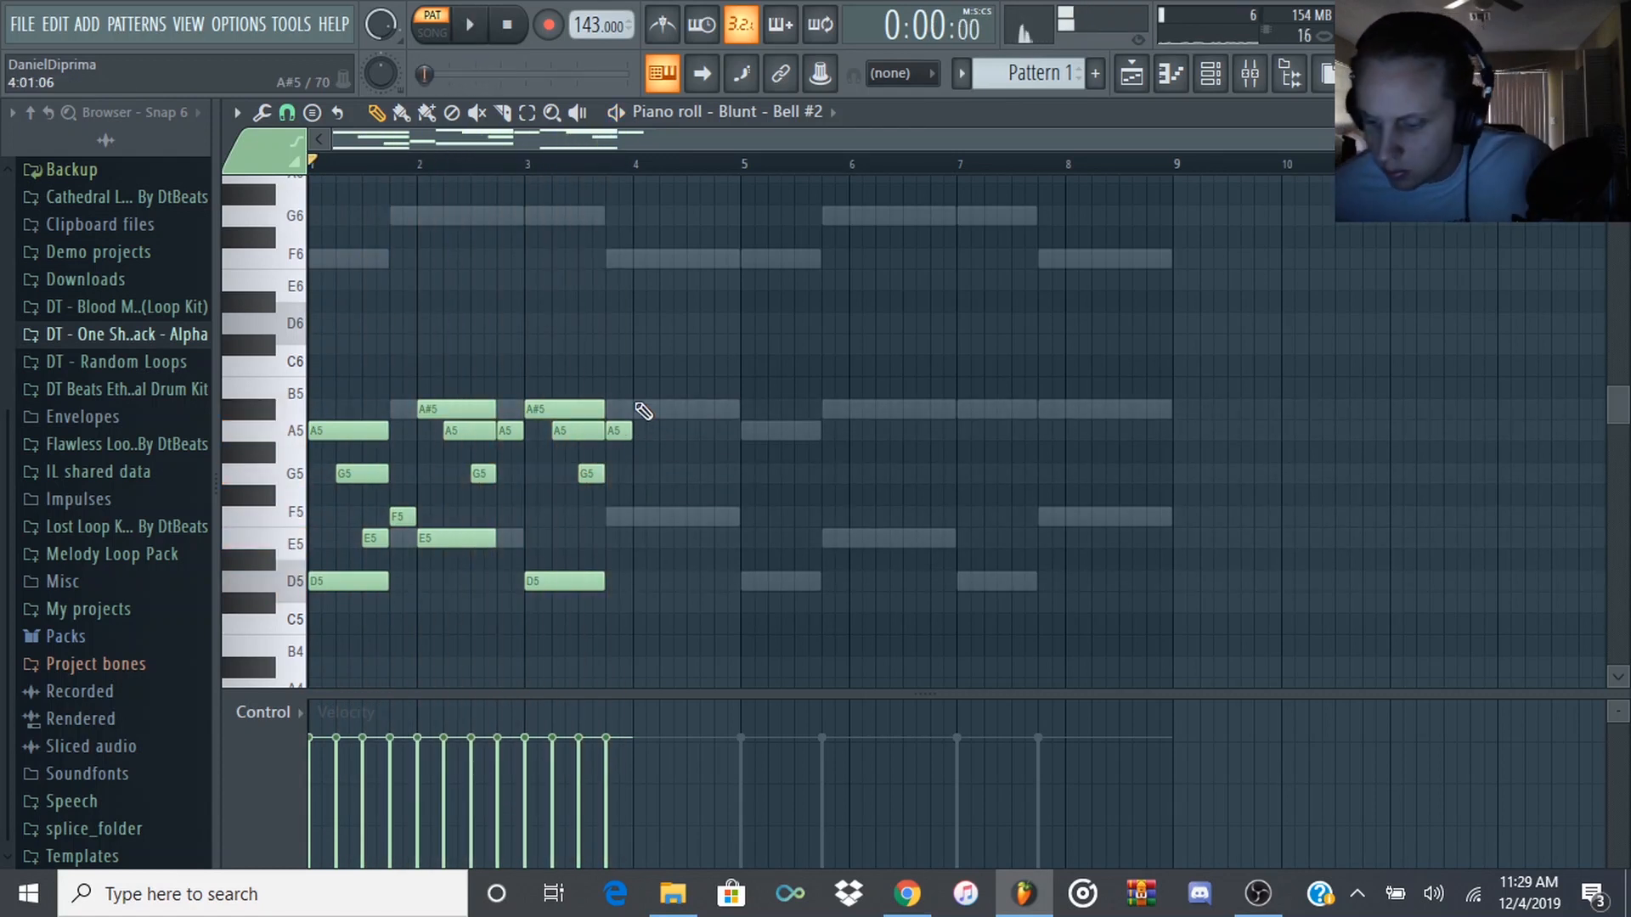
# - Start bar 4 with 12-step A#5 and F5 notes while checking the melody by ear
pyautogui.press('space')
pyautogui.click(645, 409)
pyautogui.click(649, 516)
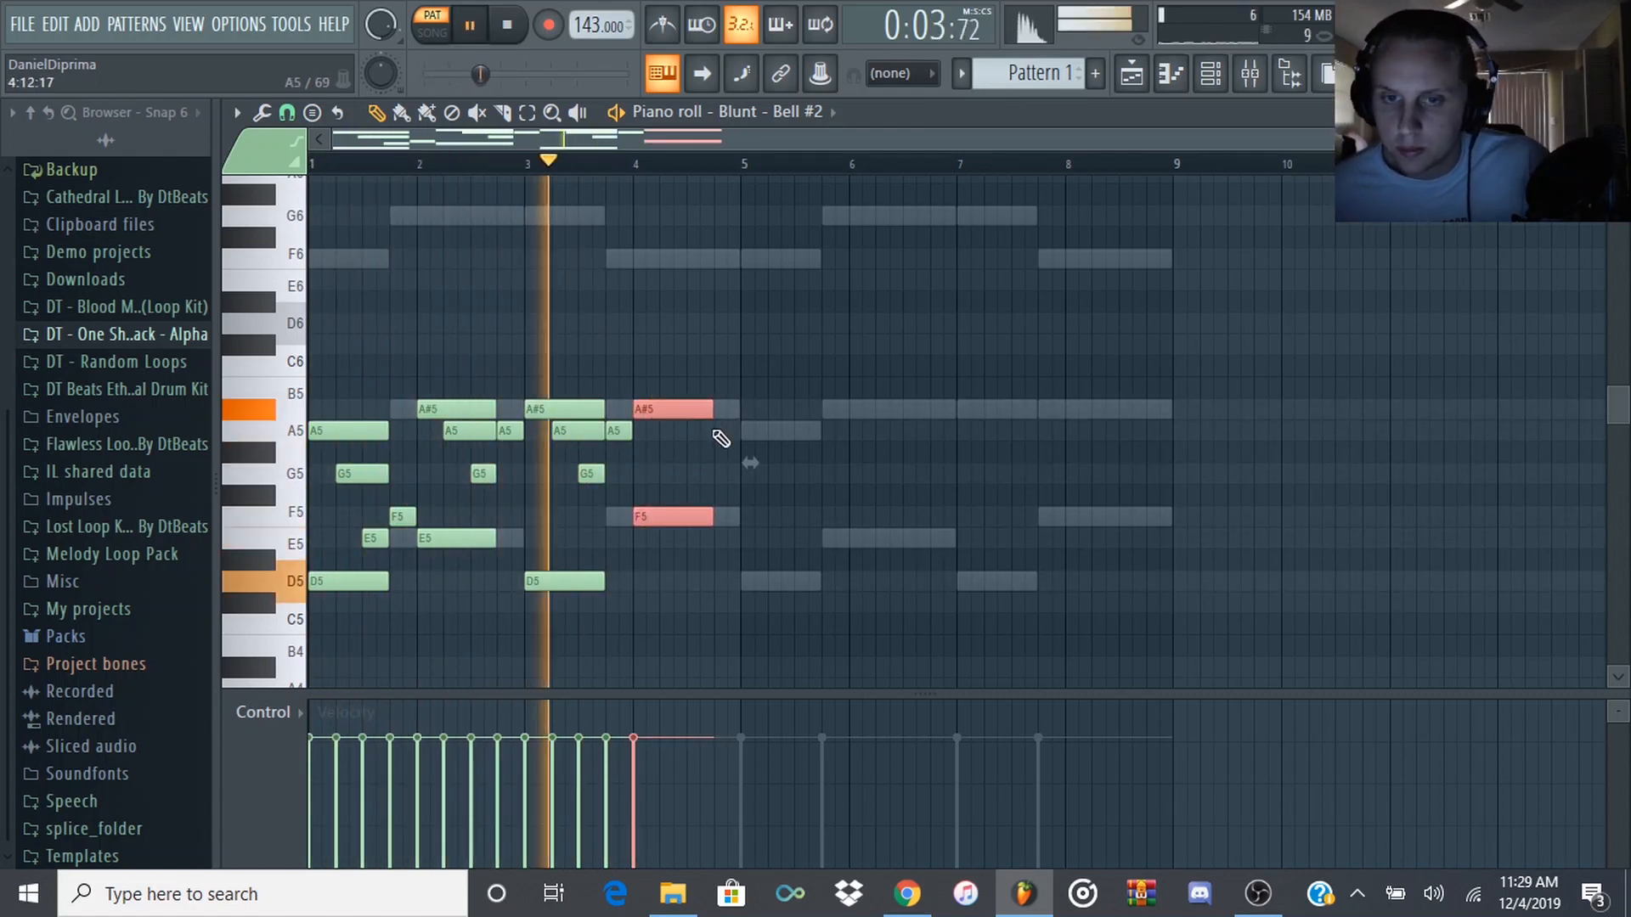
pyautogui.press('space')
# - Add an 8-step G5 on beat 2 of bar 4, shorten F5 to 8 steps and end with 4-step F5 and E5 notes
pyautogui.click(664, 473)
pyautogui.press('space')
pyautogui.moveTo(702, 517); pyautogui.dragTo(676, 517)
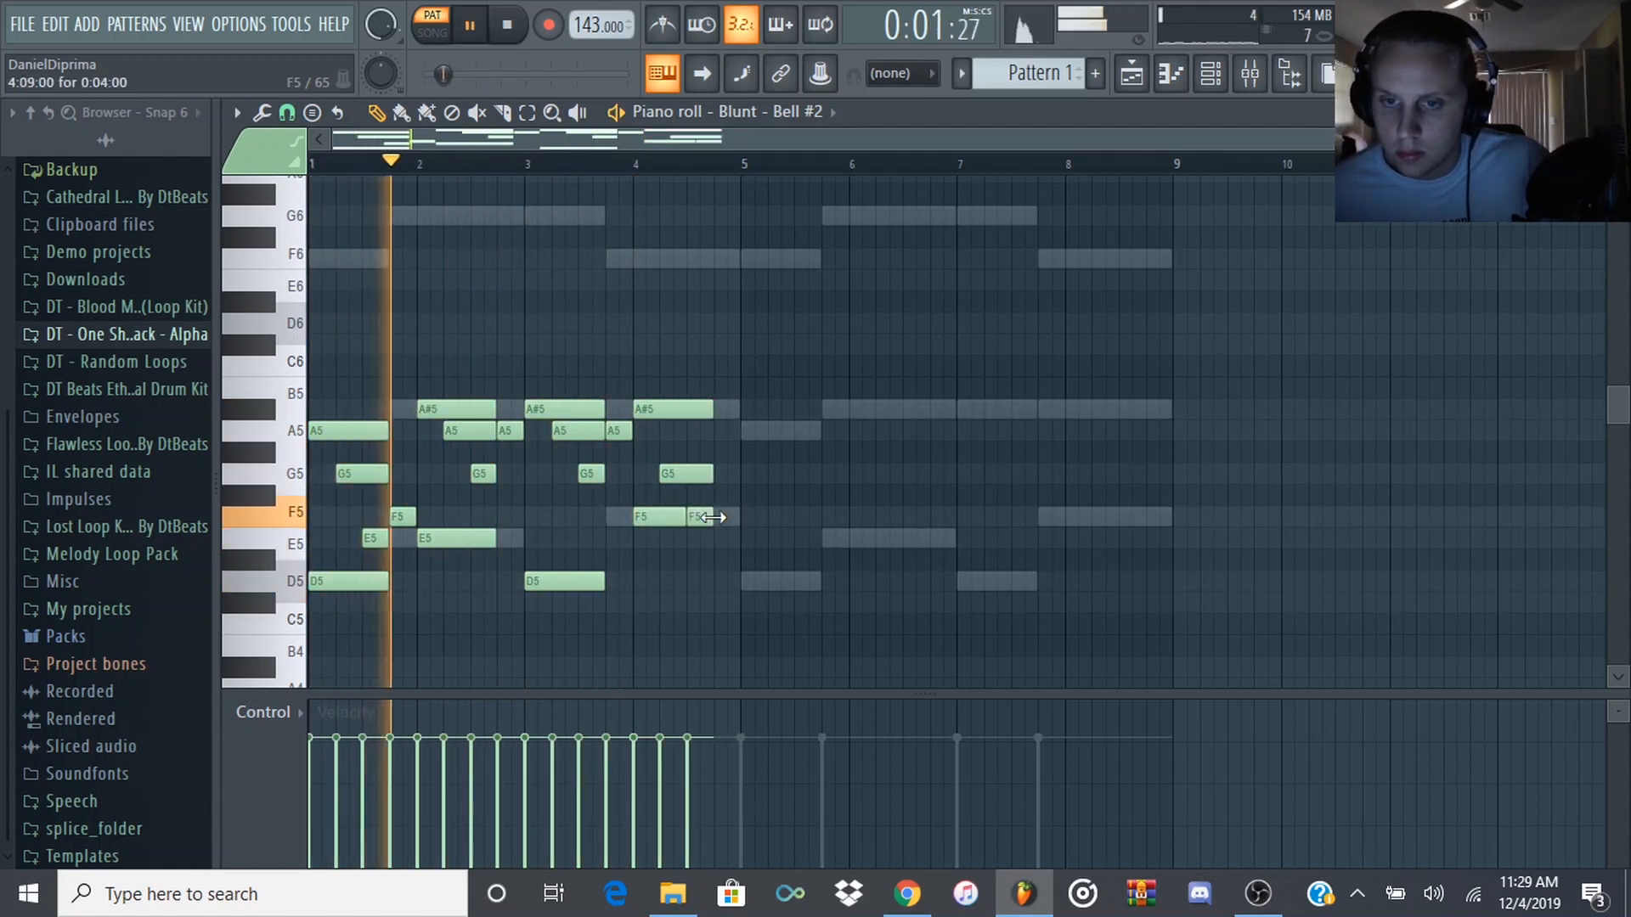
pyautogui.click(697, 515)
pyautogui.click(724, 537)
pyautogui.press('space')
# - Duplicate the four-bar melody directly after itself from bar 5, deselect the notes and return the playhead to bar 1
pyautogui.moveTo(744, 170); pyautogui.dragTo(4, 289)
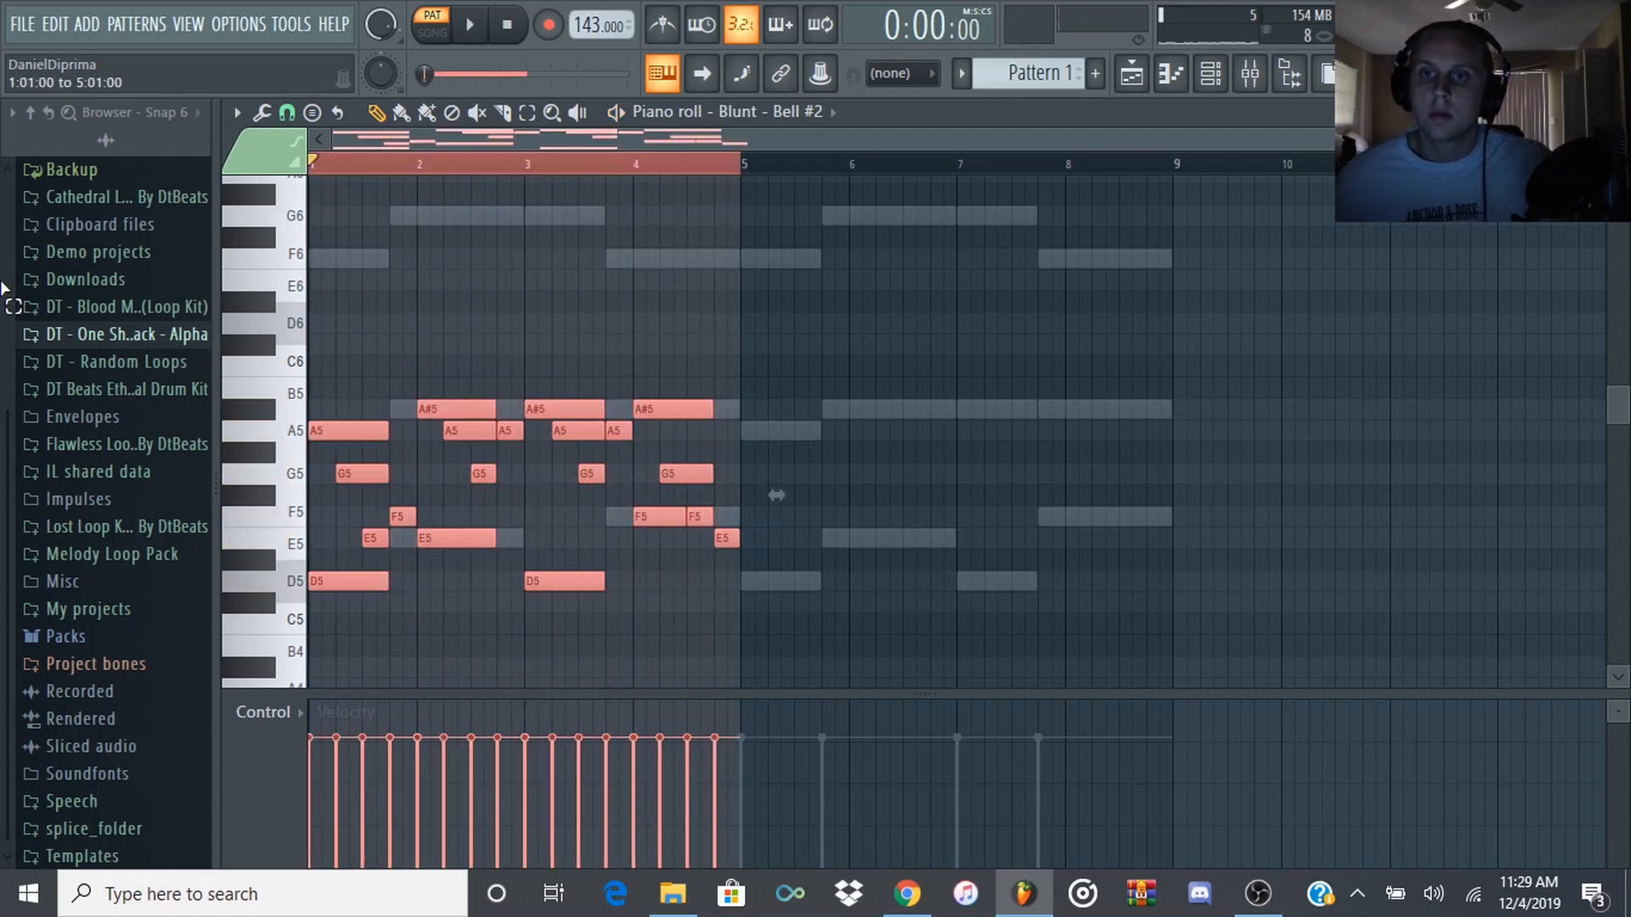
pyautogui.hotkey('ctrl', 'b')
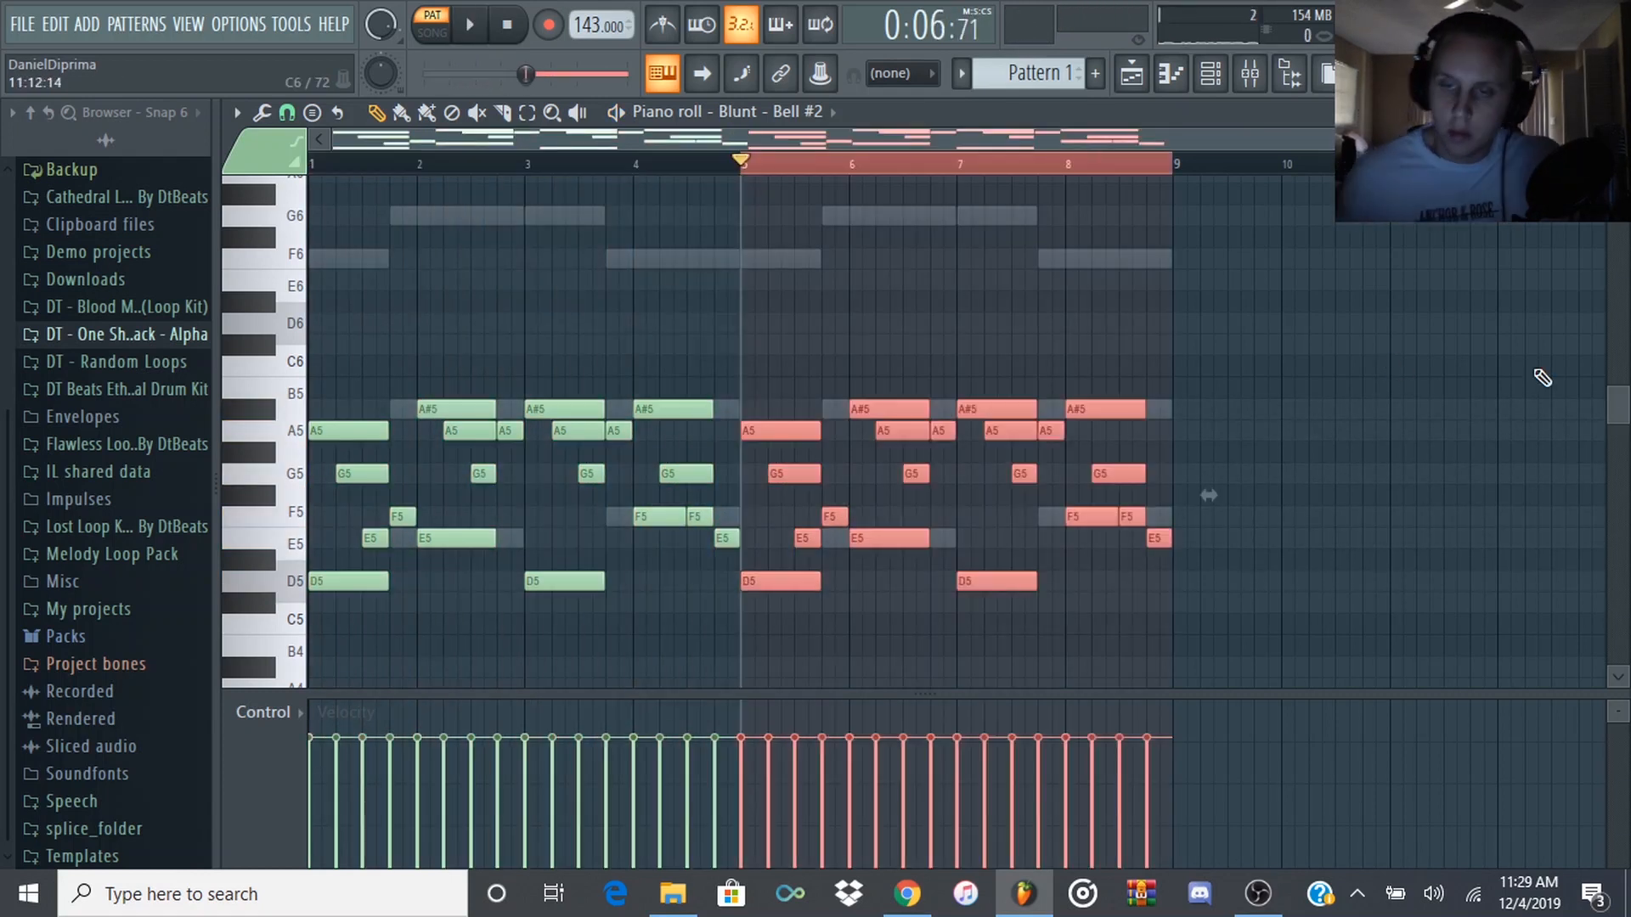
pyautogui.click(1022, 168)
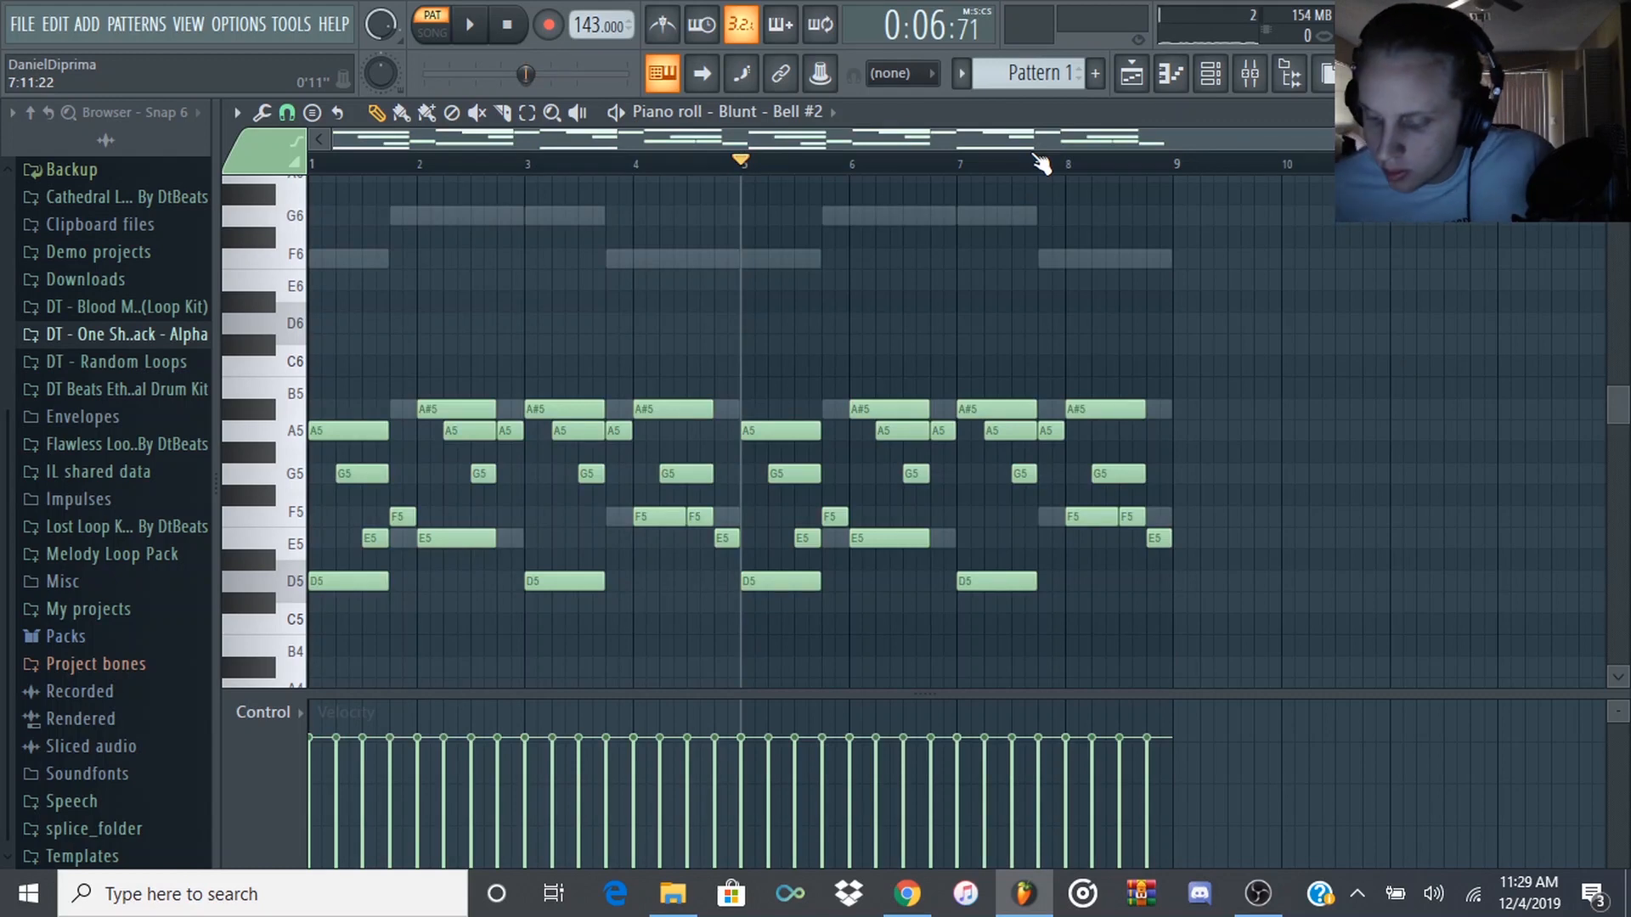
pyautogui.moveTo(504, 162); pyautogui.dragTo(58, 247)
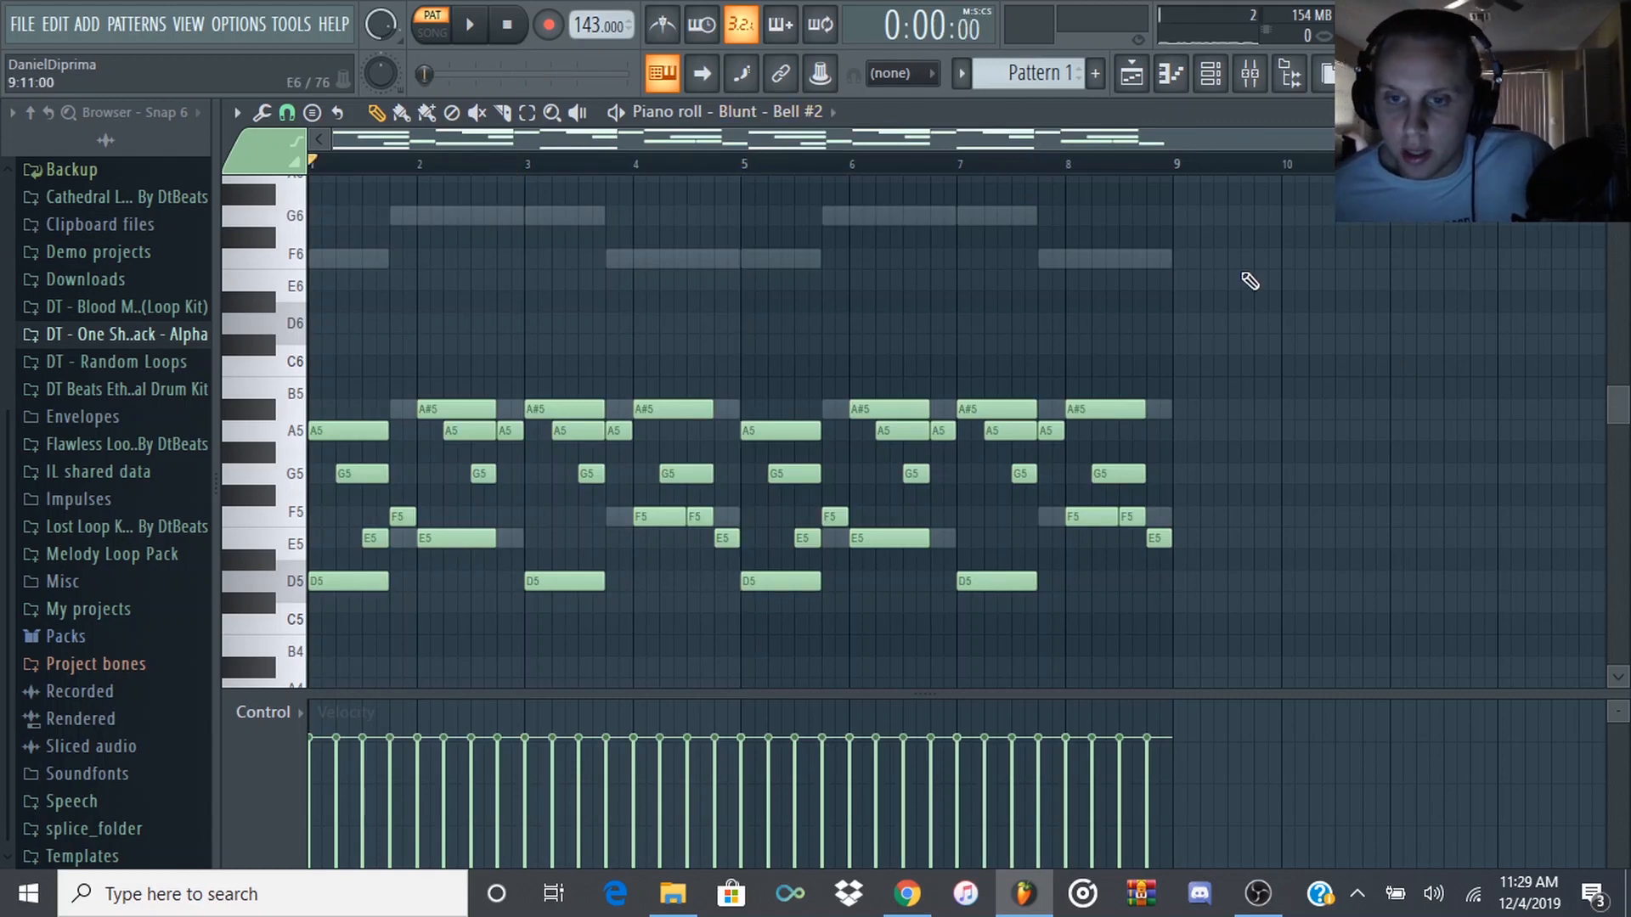
# - Play the pattern and slightly lower the volumes of mixer inserts 1 and 5 to balance the two bell parts
pyautogui.click(1251, 74)
pyautogui.press('space')
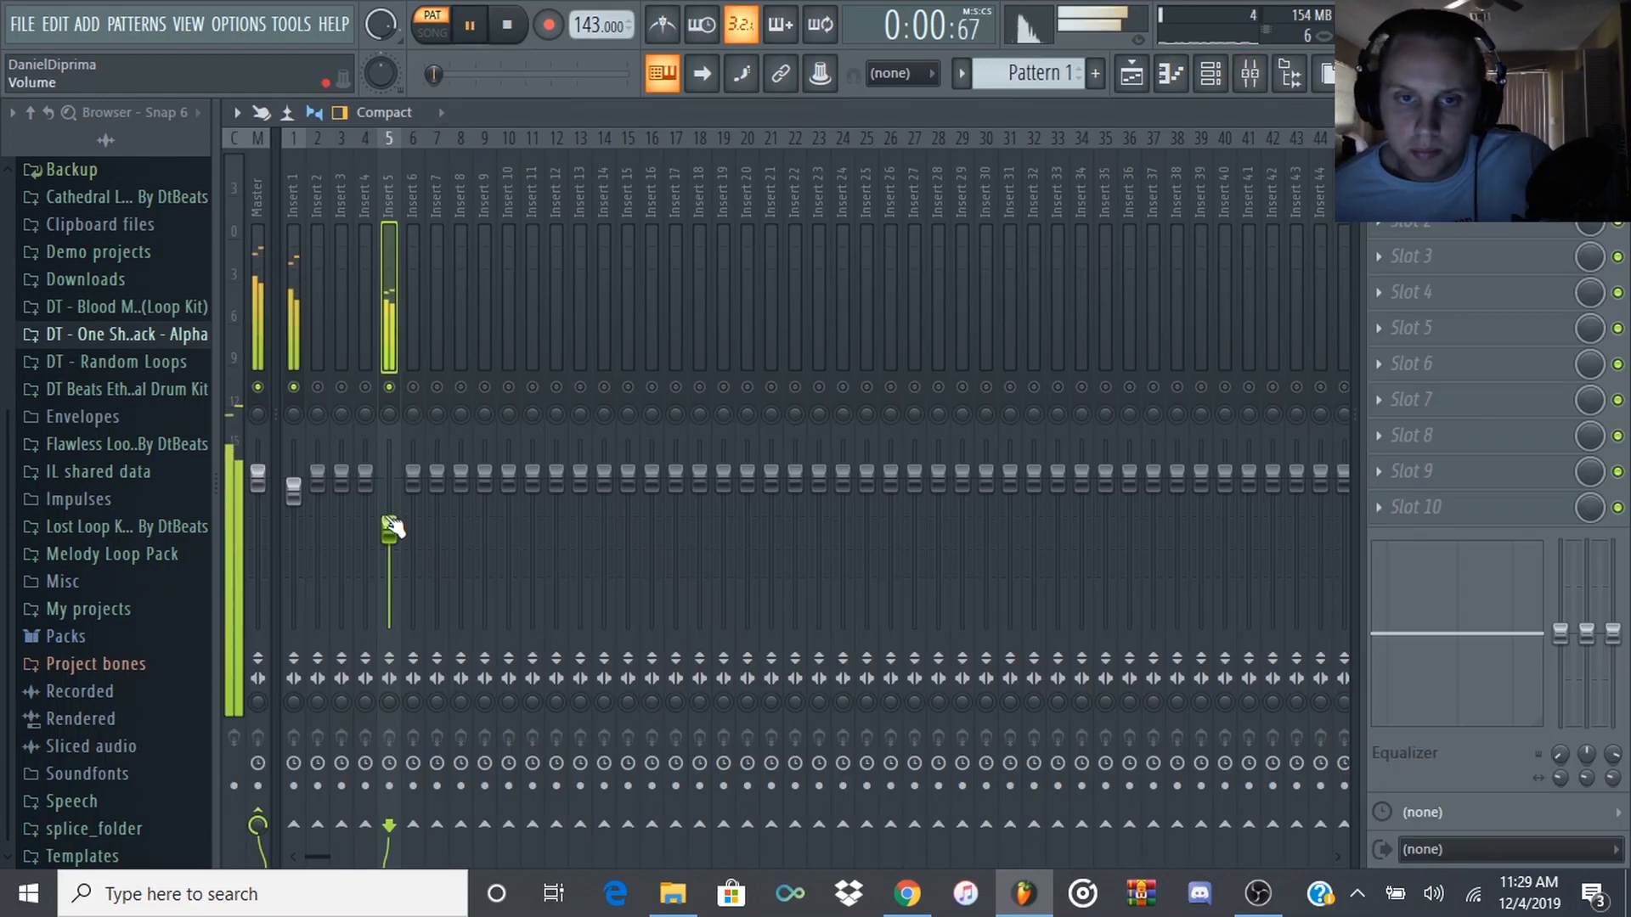
pyautogui.moveTo(390, 528); pyautogui.dragTo(389, 534)
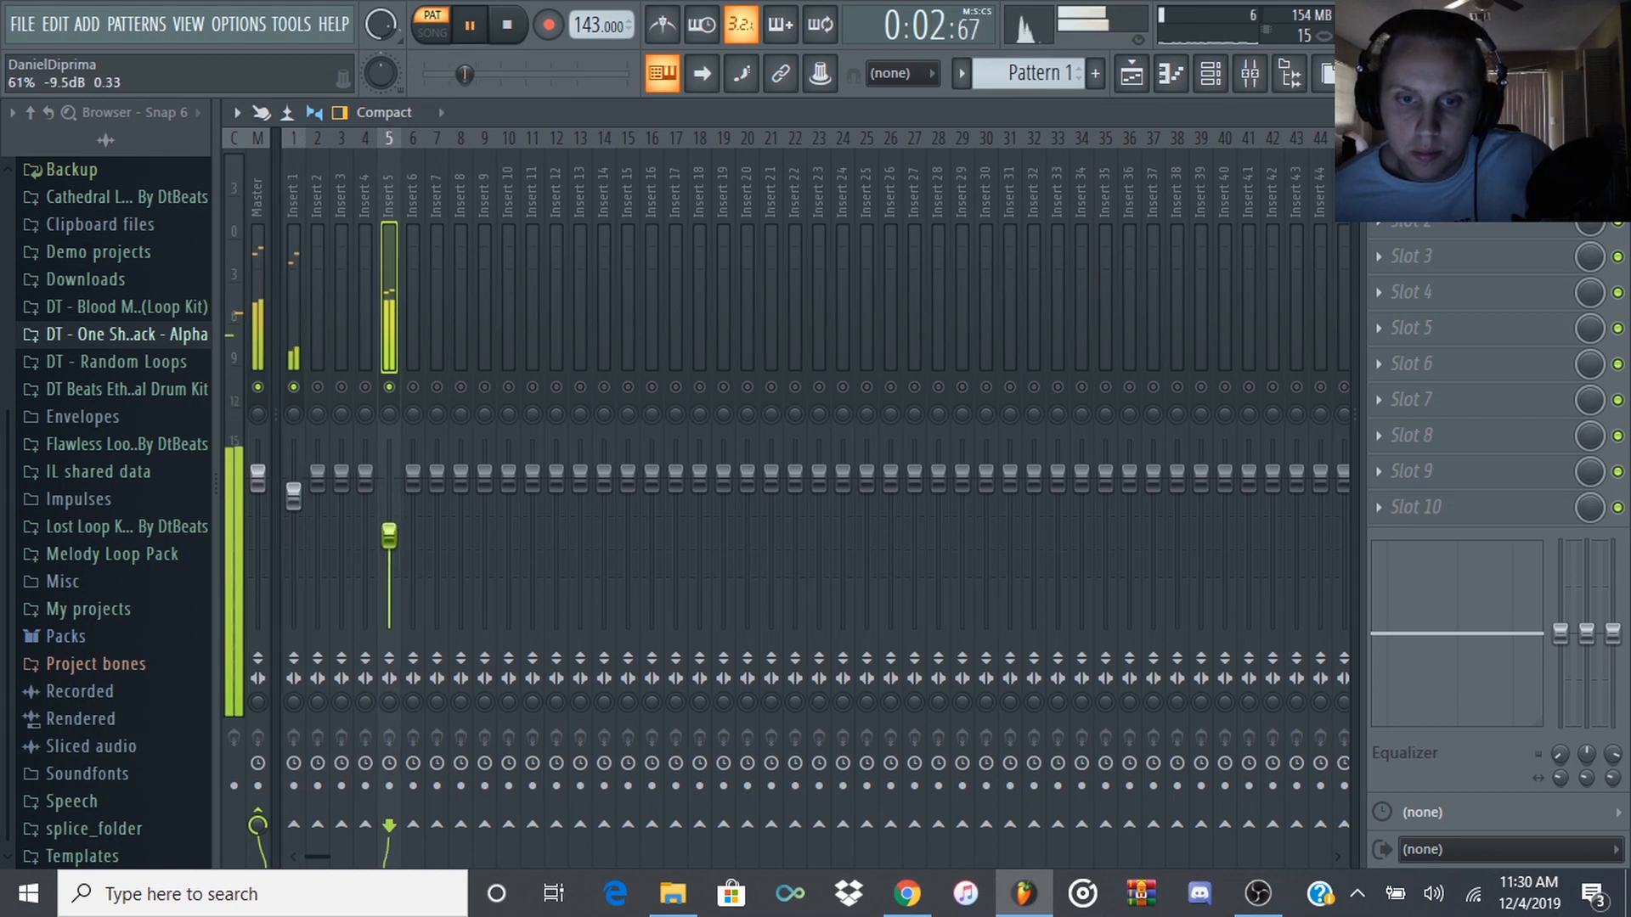
pyautogui.click(1210, 74)
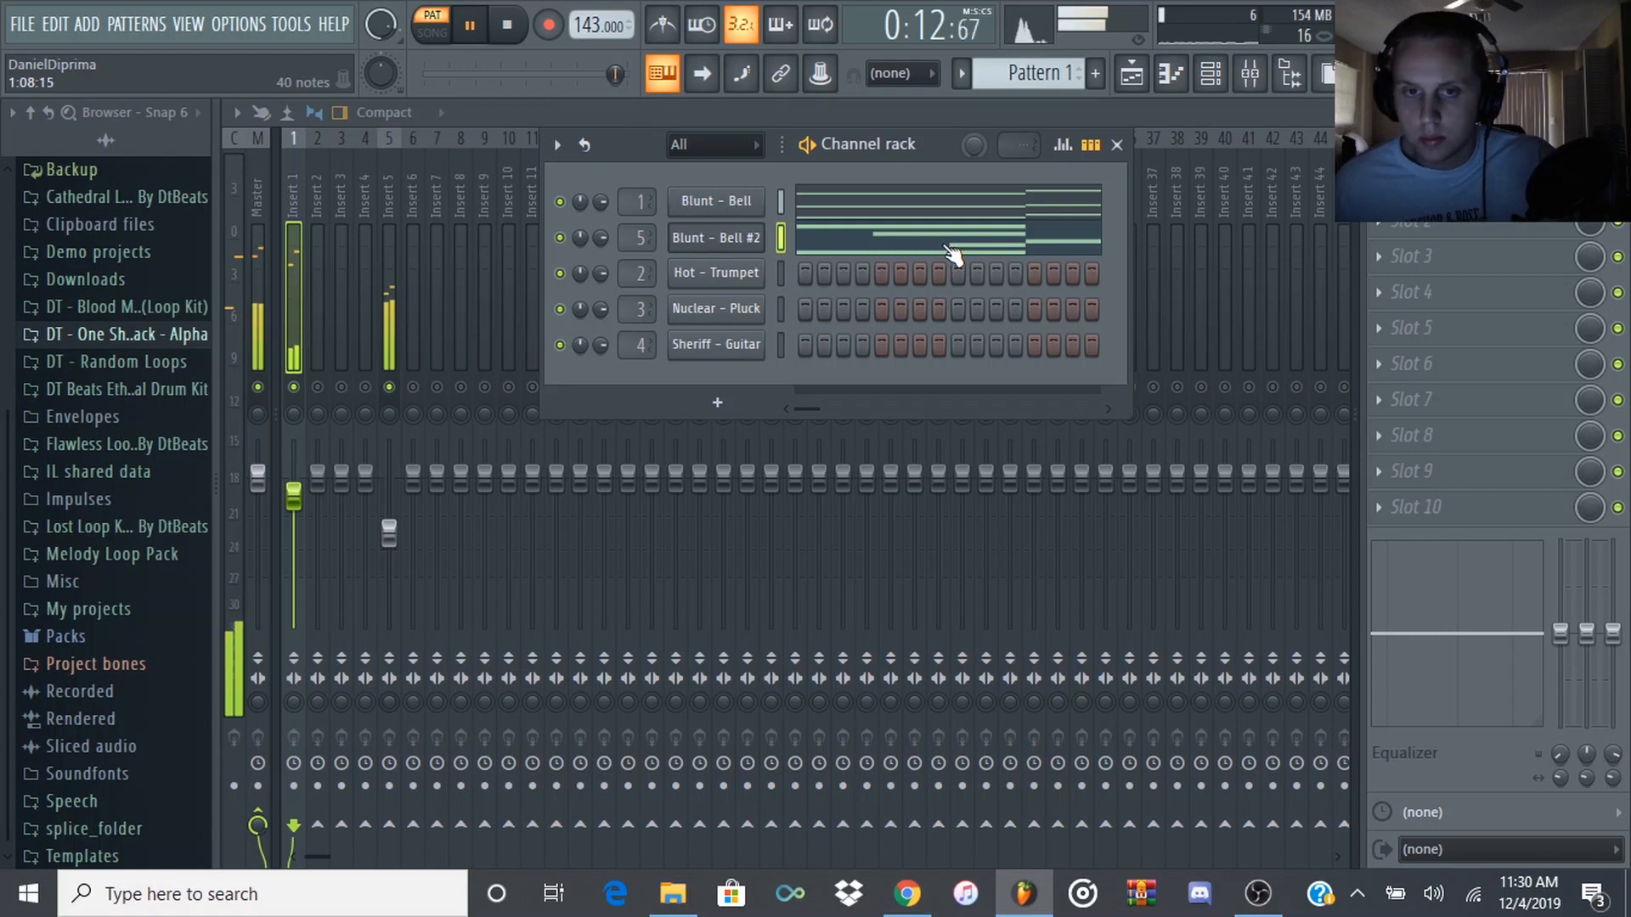
pyautogui.press('space')
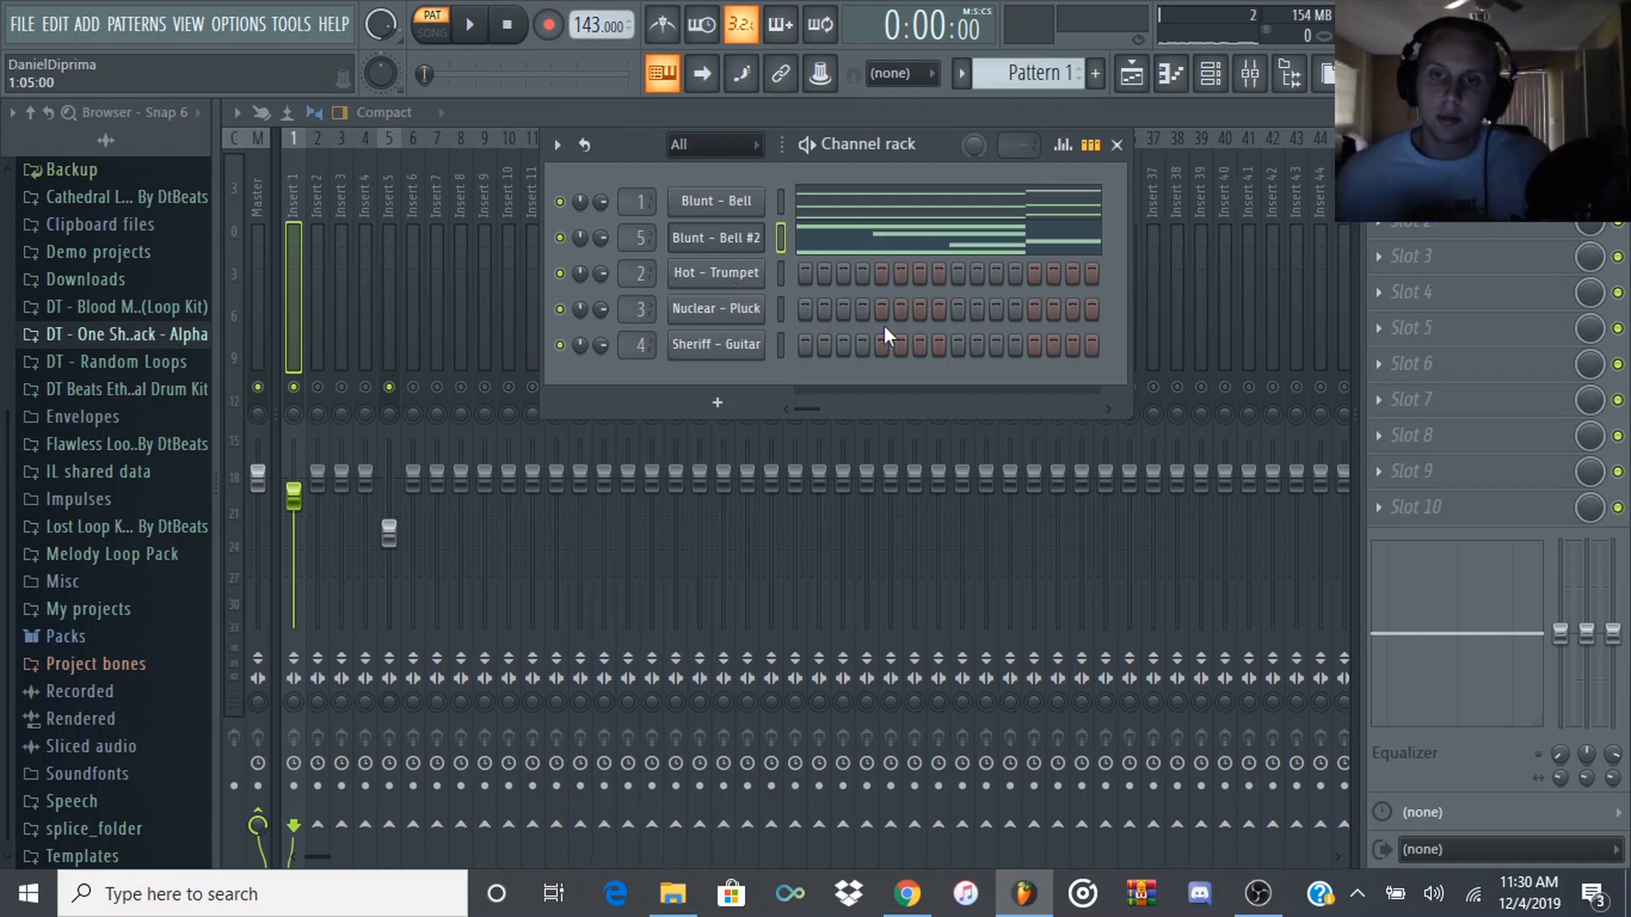
# - Open the Hot - Trumpet piano roll and place a 12-step D5 note at the start of bar 1
pyautogui.rightClick(735, 274)
pyautogui.click(848, 272)
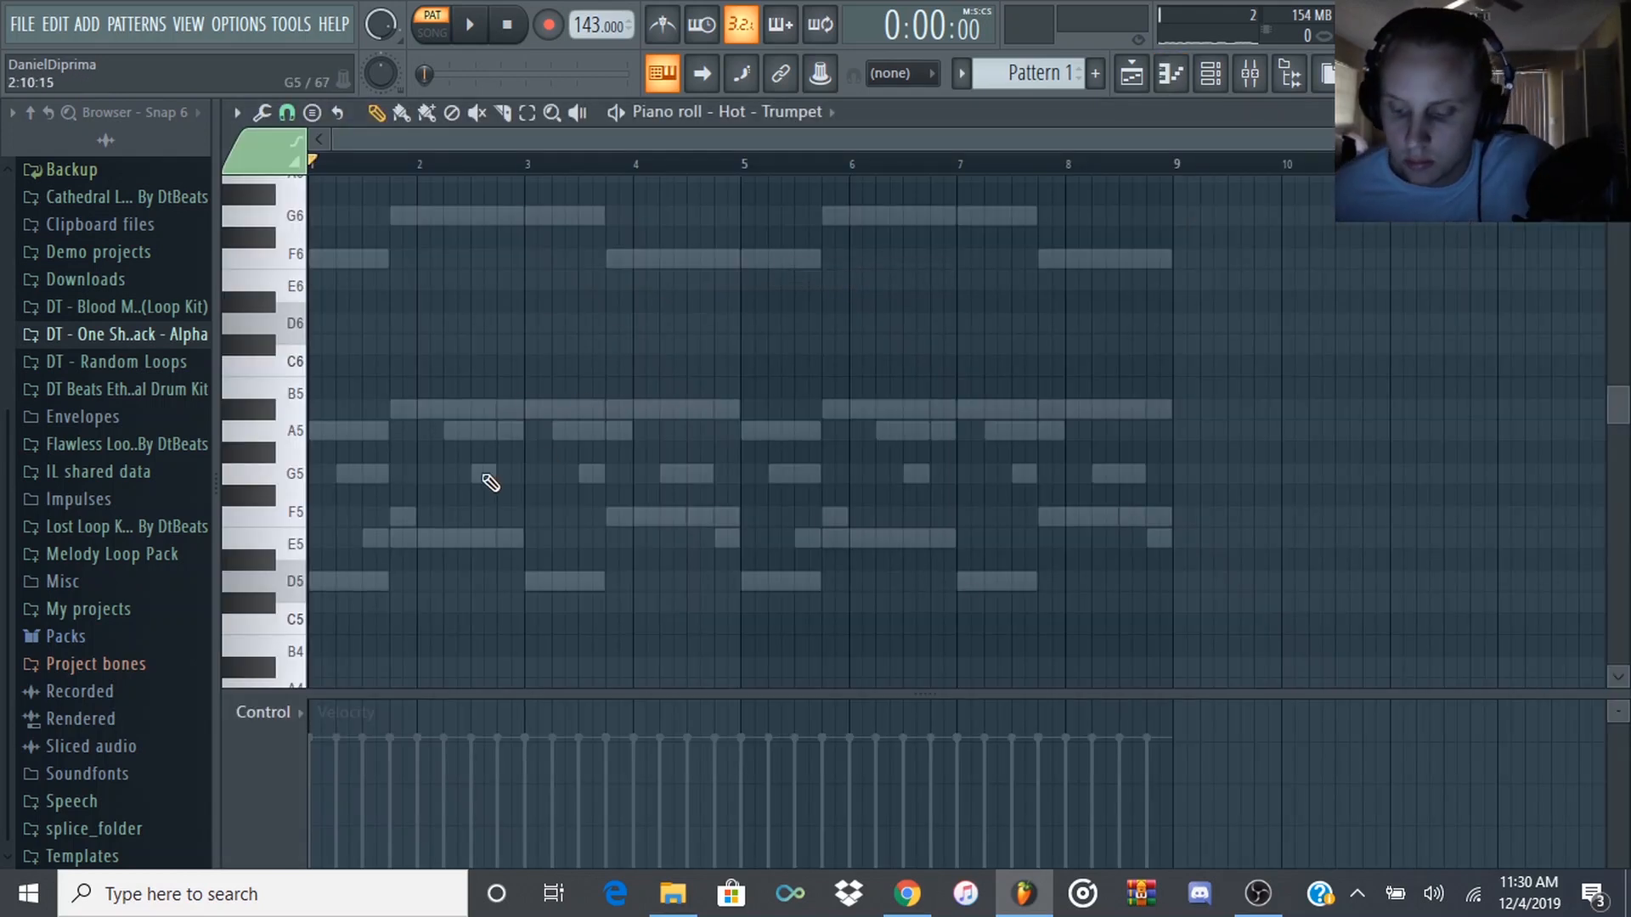
pyautogui.click(327, 580)
pyautogui.moveTo(336, 580); pyautogui.dragTo(393, 583)
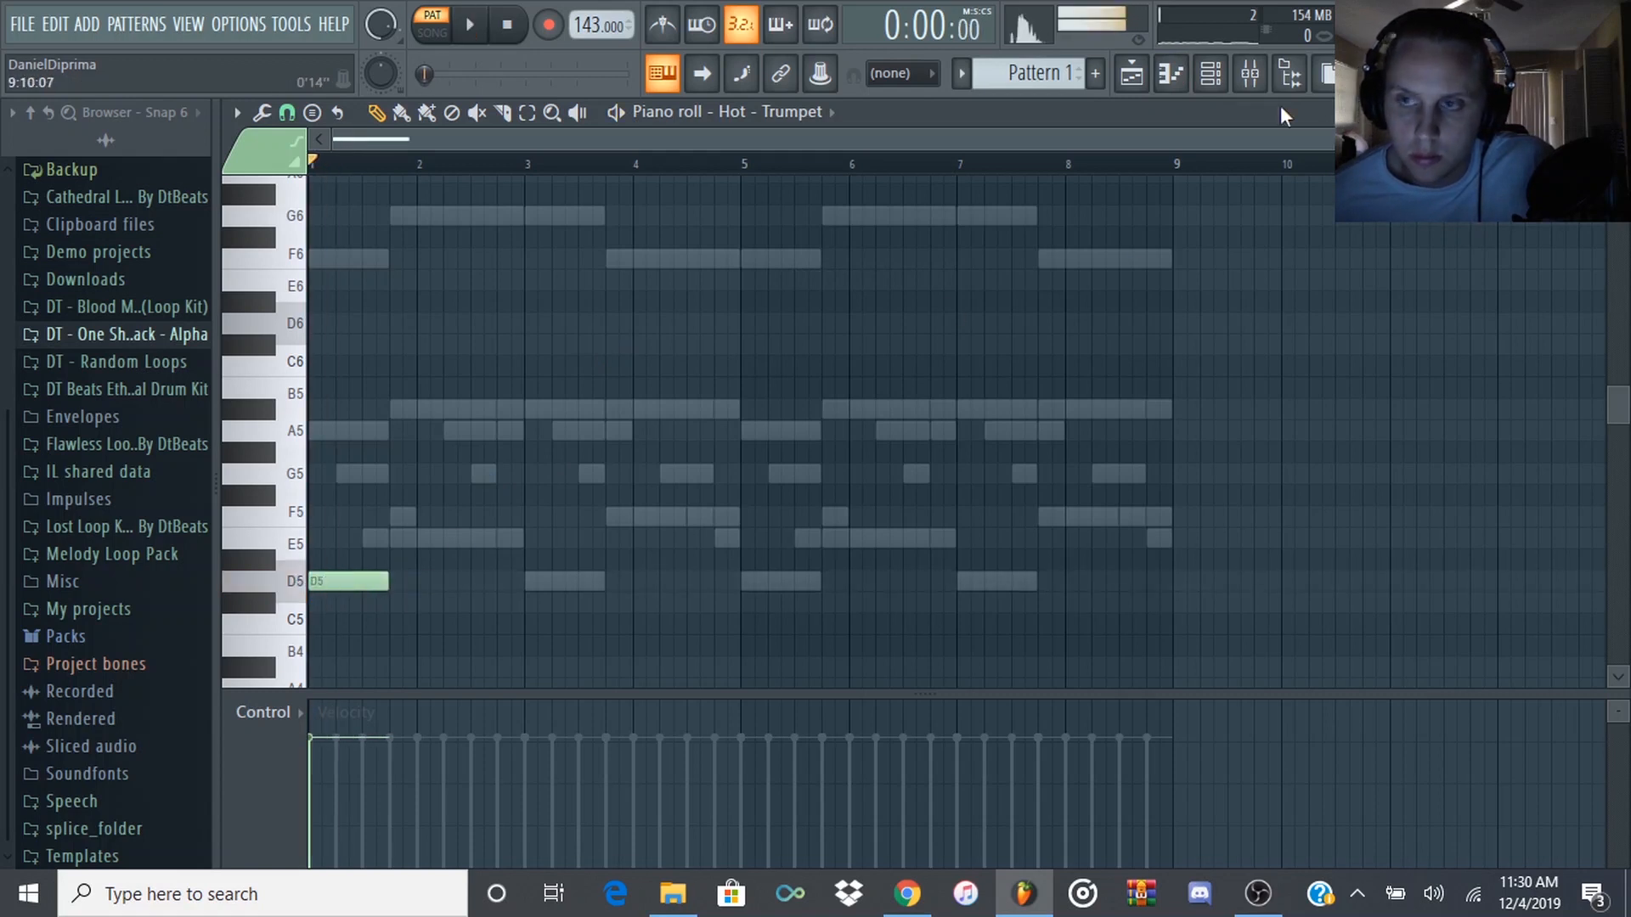
# - Unmute all mixer inserts and lower the volumes of inserts 1, 2 and 5 while the pattern plays
pyautogui.click(1249, 73)
pyautogui.rightClick(390, 384)
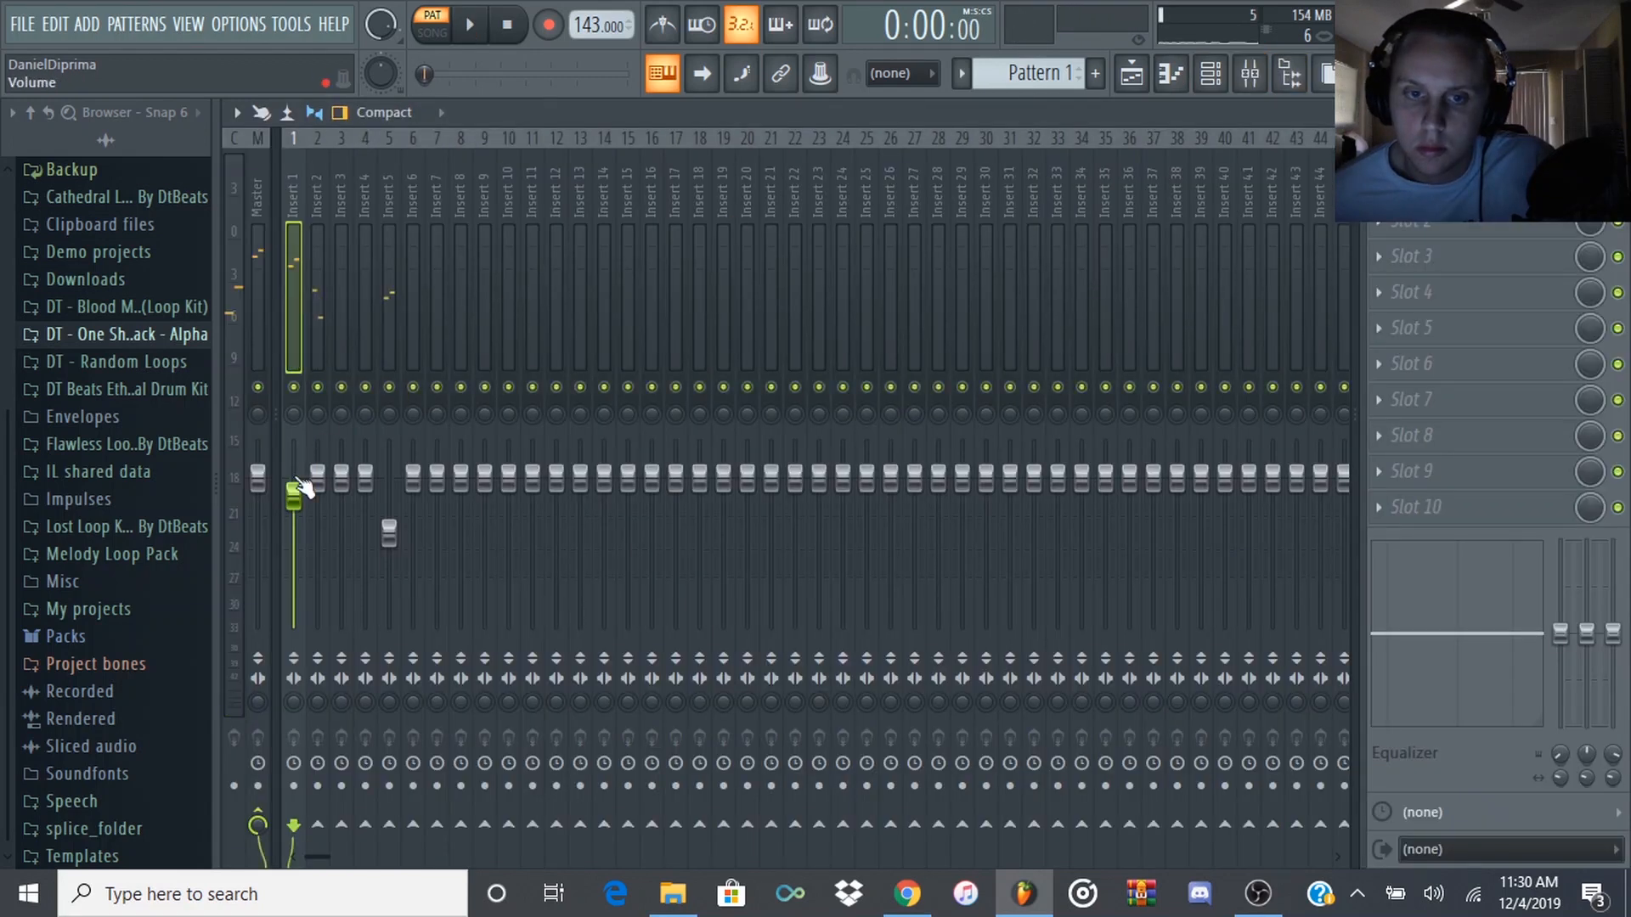
pyautogui.press('space')
pyautogui.moveTo(317, 477); pyautogui.dragTo(317, 490)
pyautogui.moveTo(413, 478); pyautogui.dragTo(389, 556)
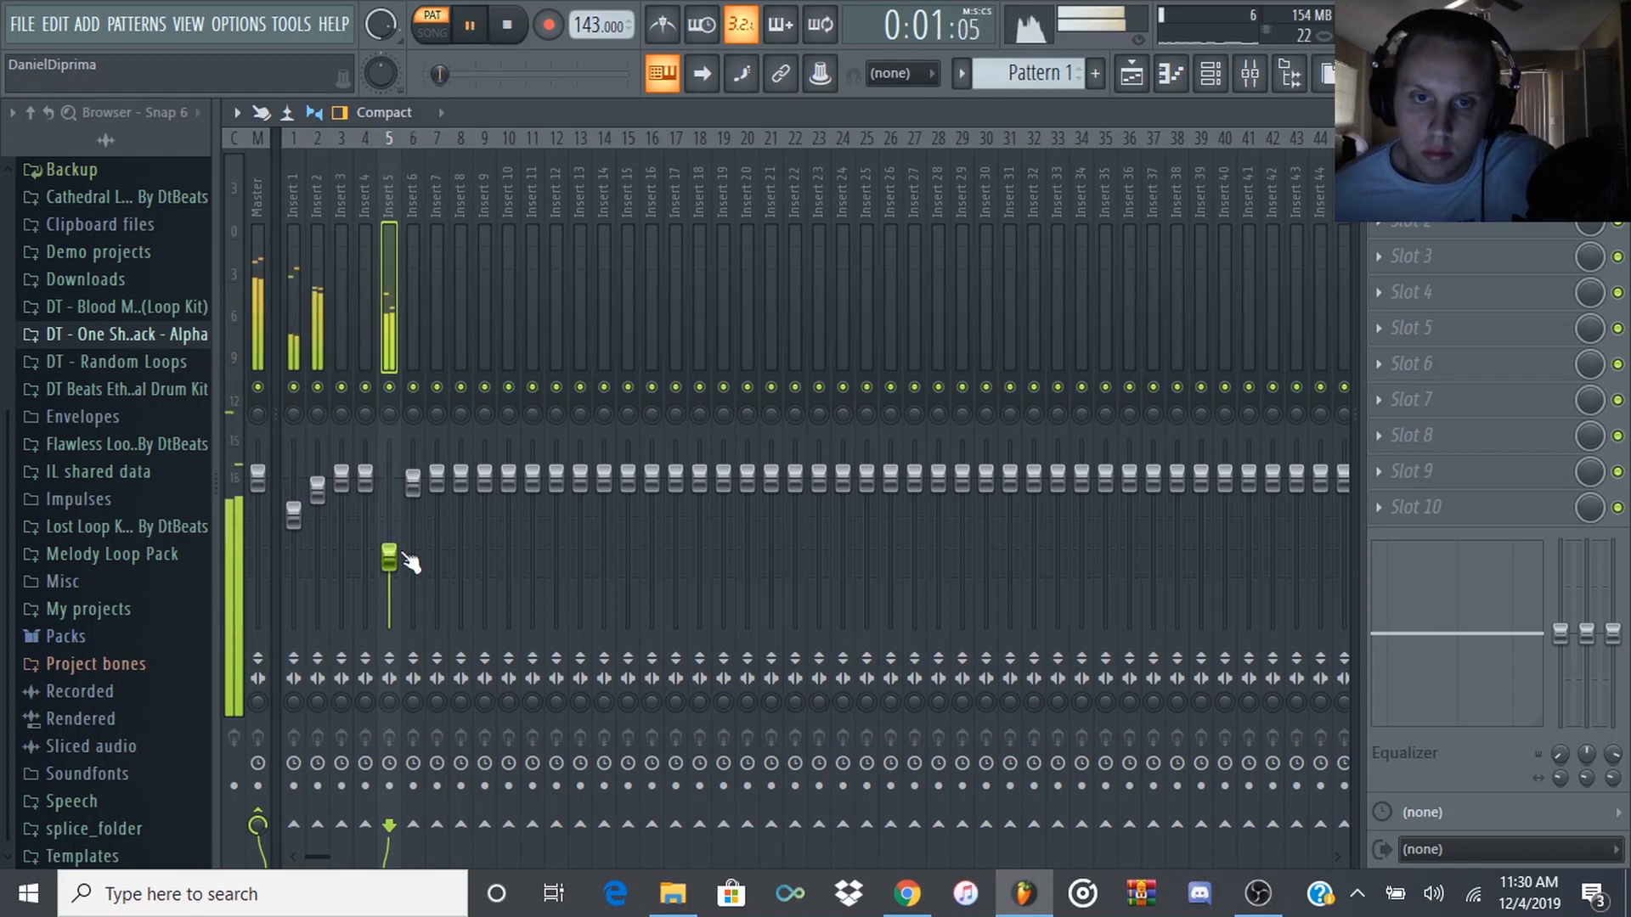
pyautogui.press('space')
# - Open Hot - Trumpet's volume envelope settings and audition the trumpet on several notes
pyautogui.press('F6')
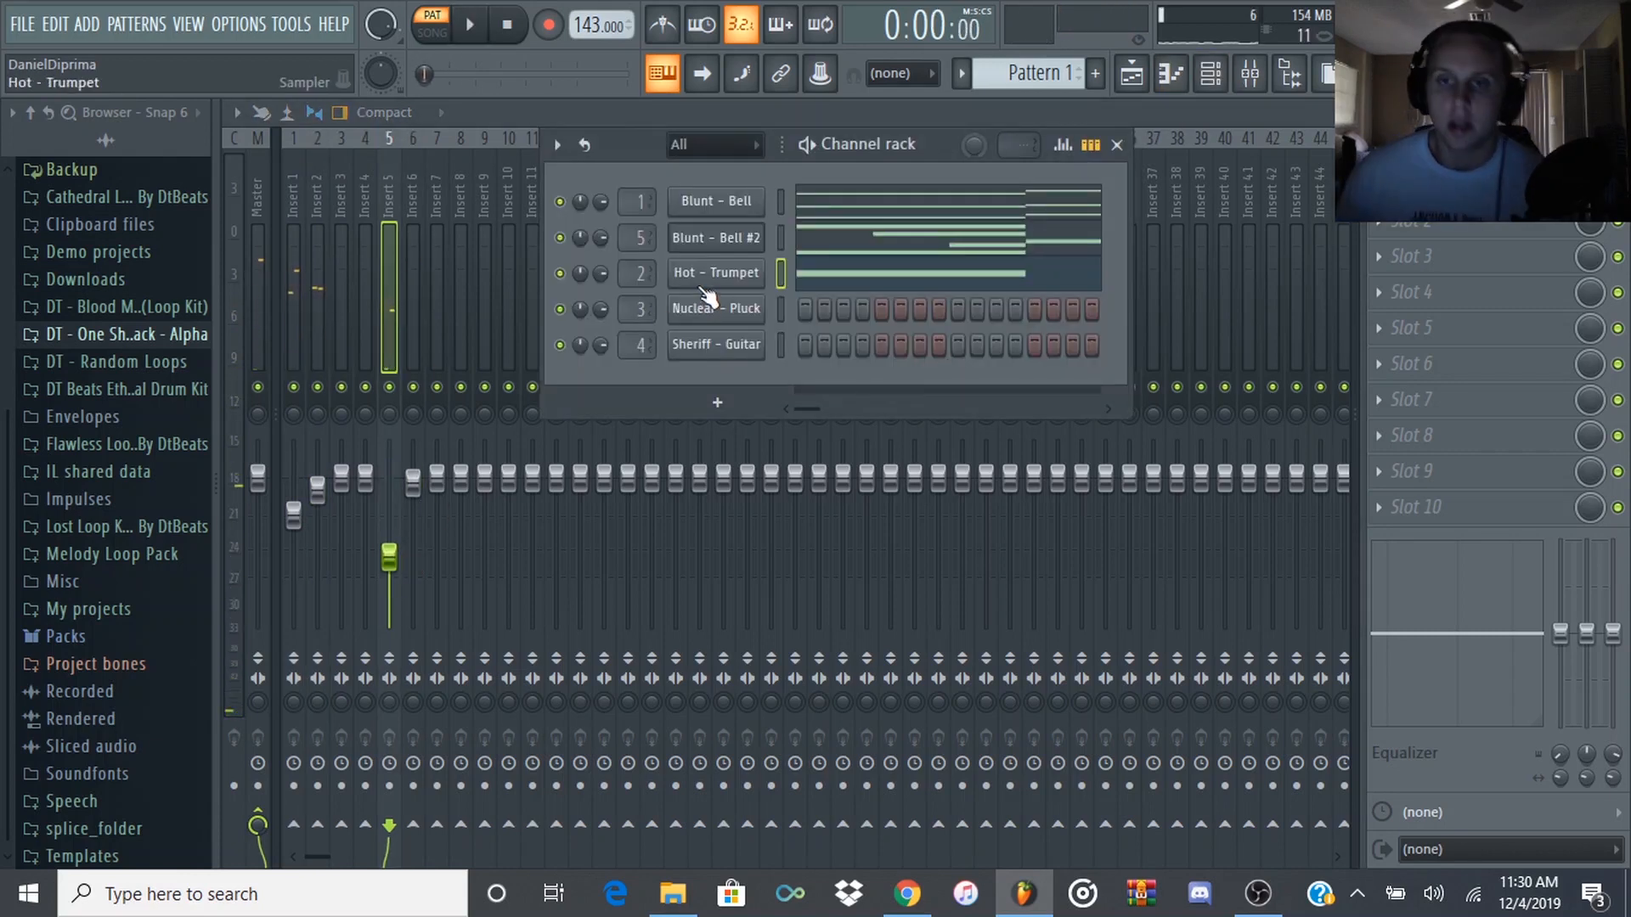
pyautogui.click(698, 279)
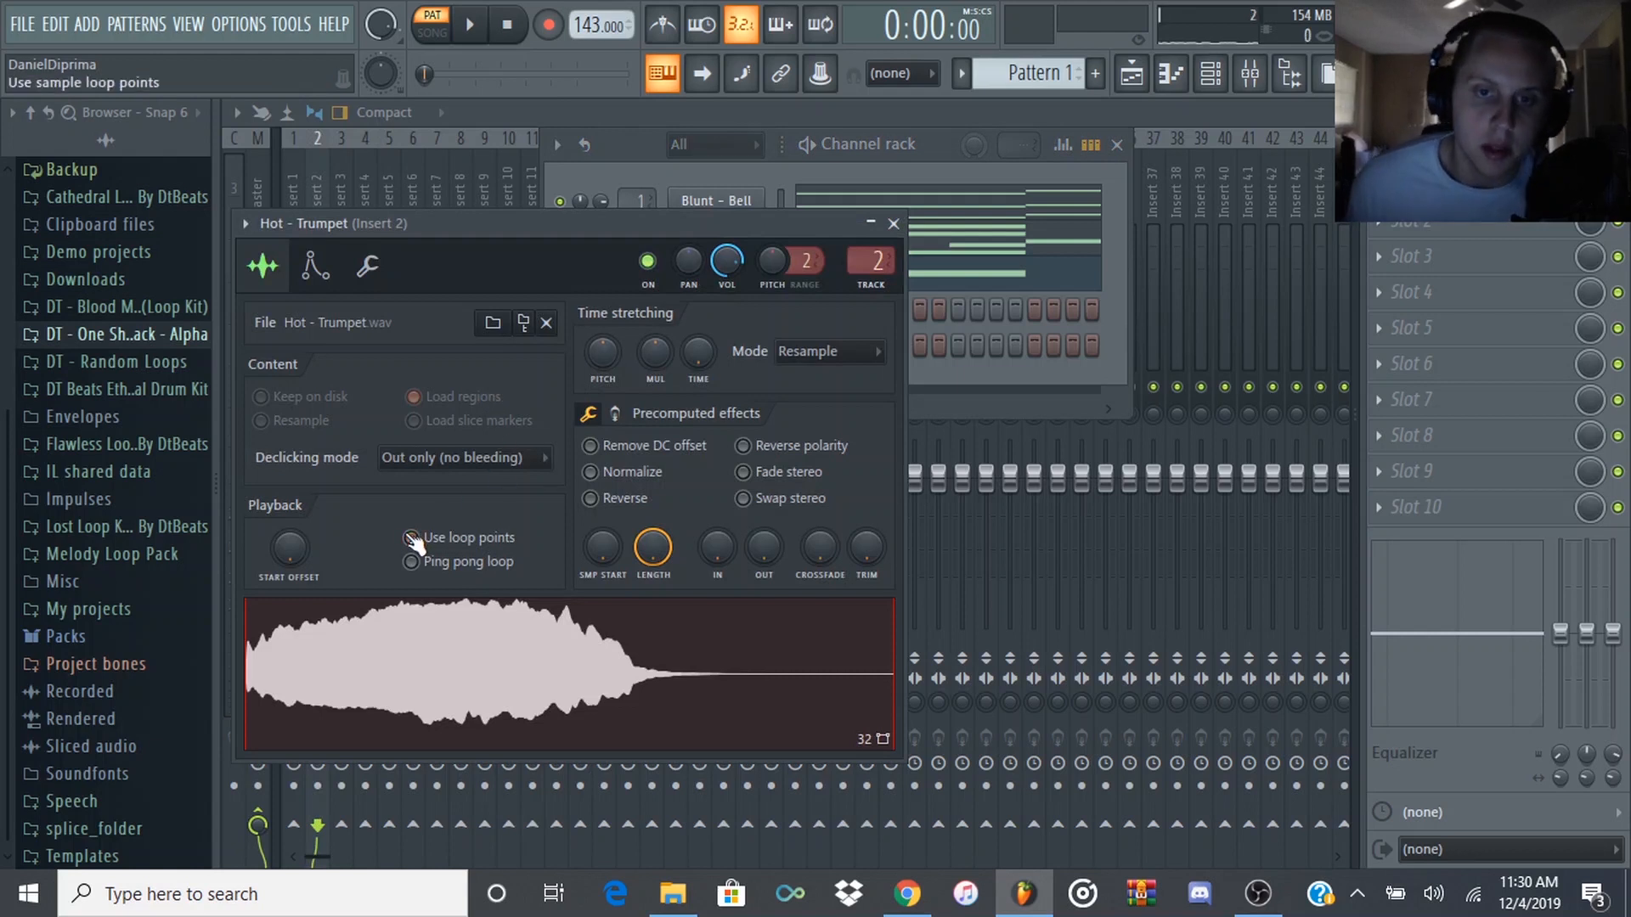
pyautogui.click(321, 265)
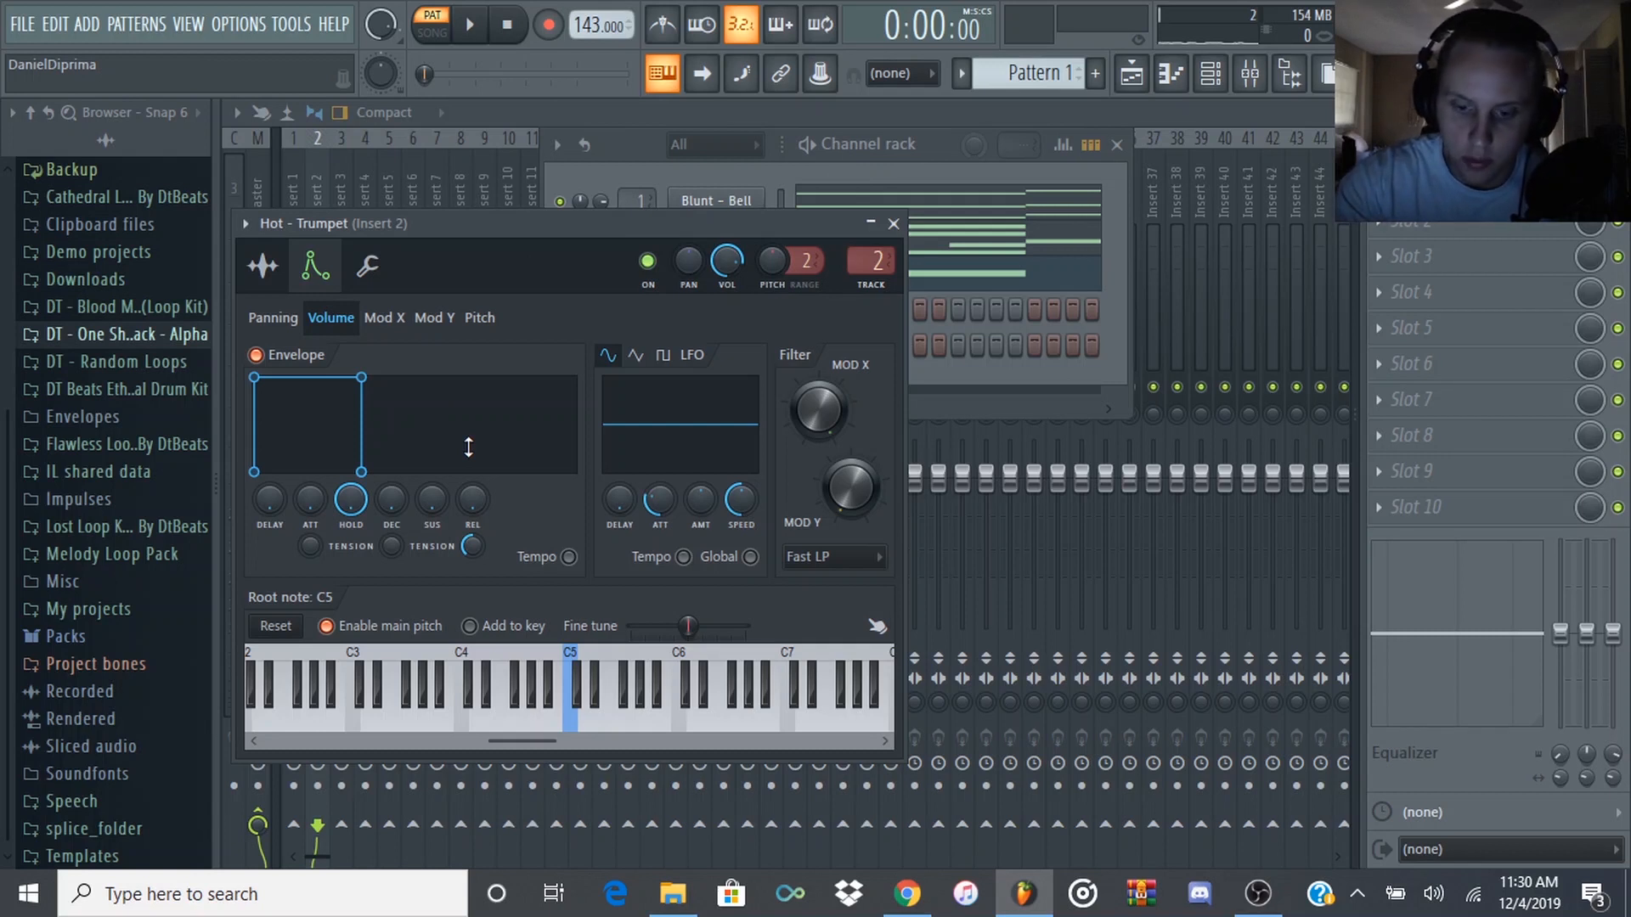
pyautogui.press('n')
pyautogui.press('n')
pyautogui.press('m')
pyautogui.press(',')
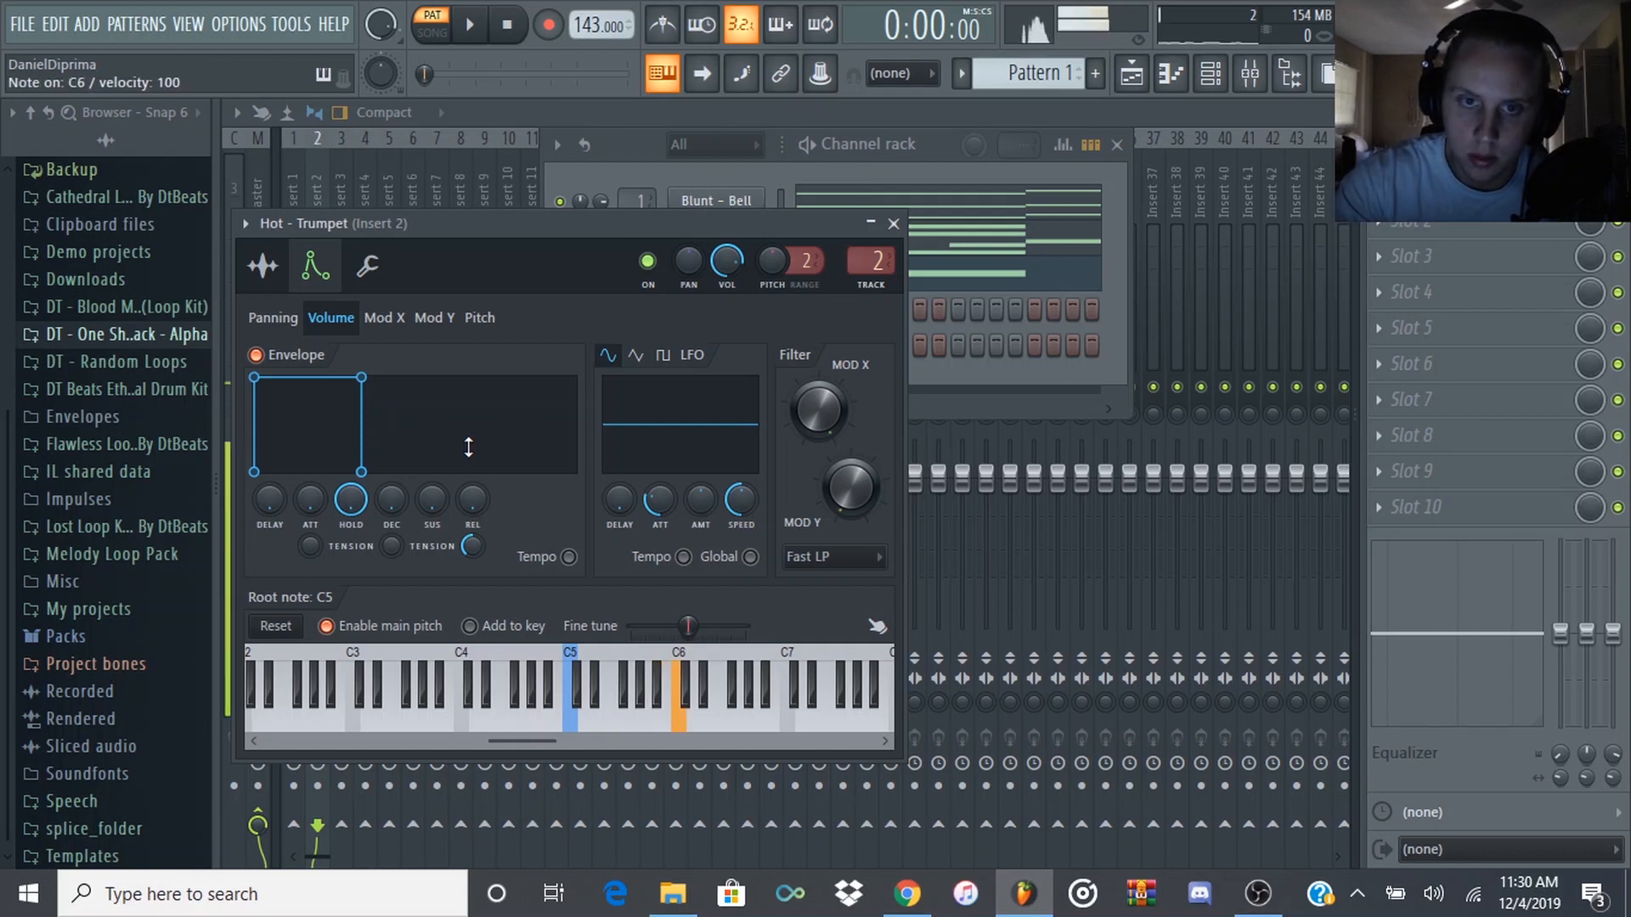
# - Reopen the Hot - Trumpet piano roll and play the pattern with its D5 note
pyautogui.click(635, 167)
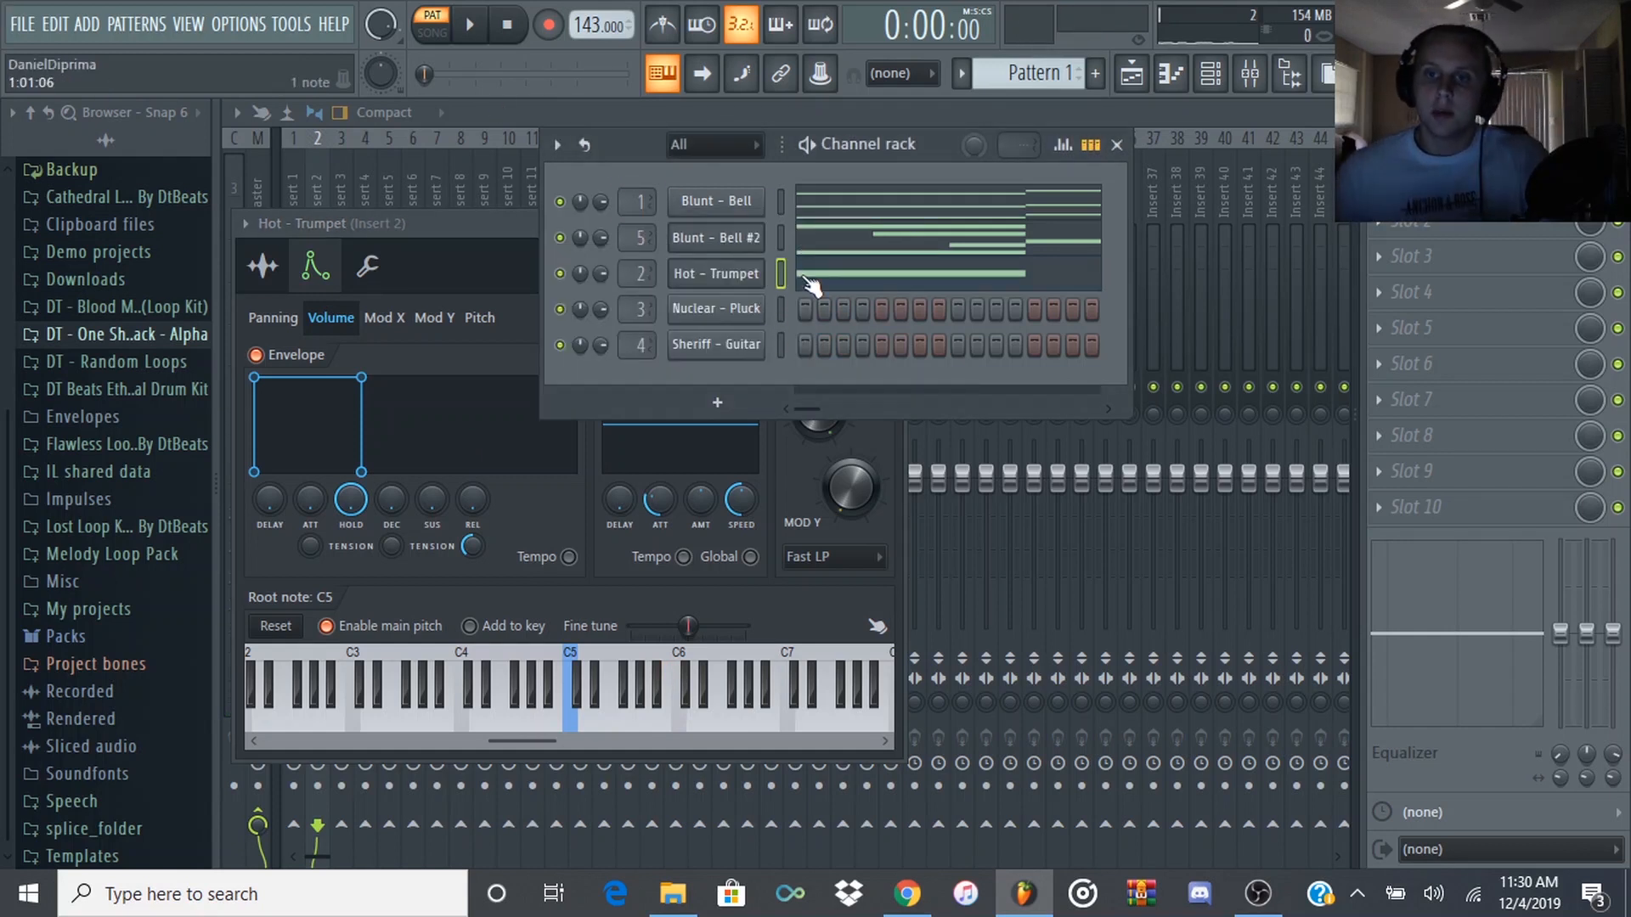
pyautogui.click(811, 284)
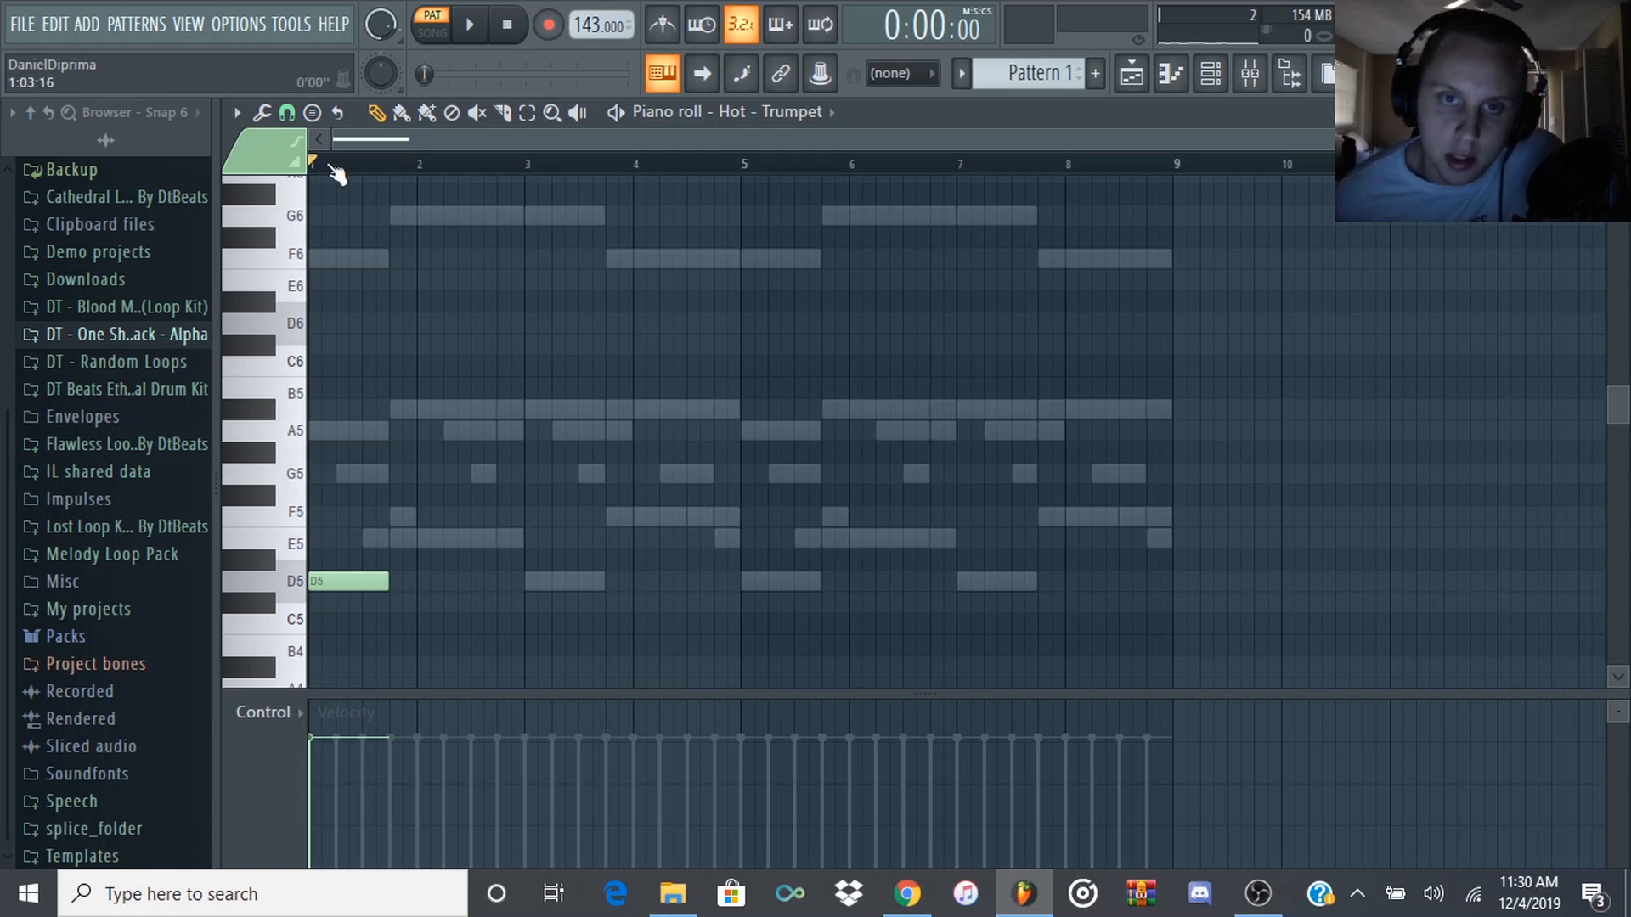
pyautogui.press('space')
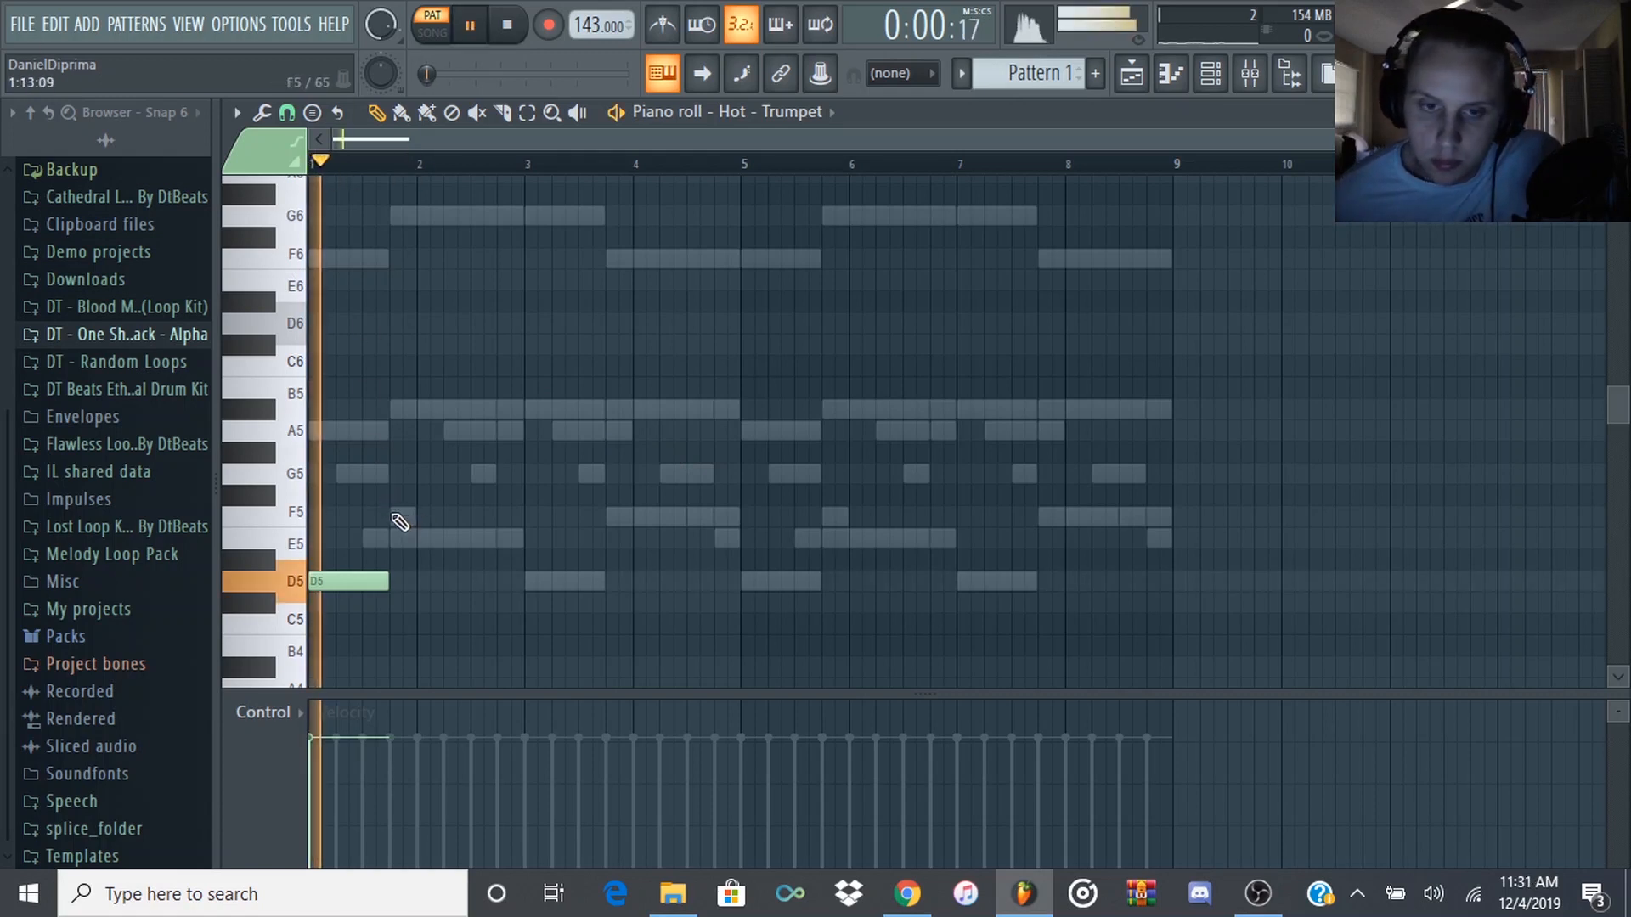
# - Extend the Hot - Trumpet D5 note to fill all of bar 1 and play the pattern
pyautogui.press('space')
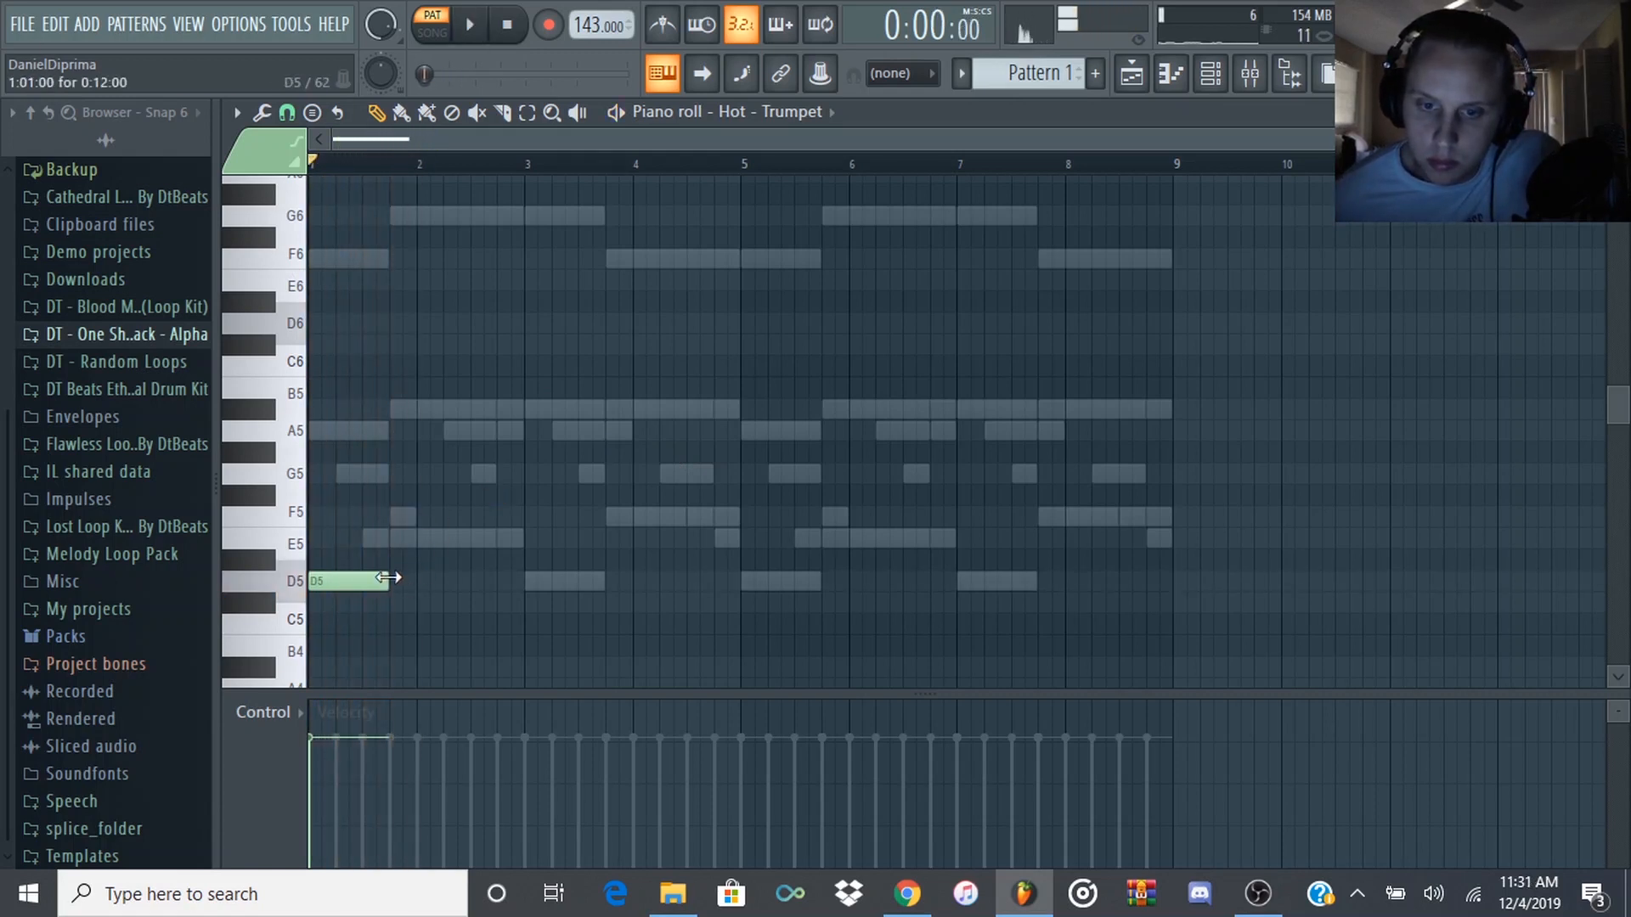
pyautogui.press('space')
pyautogui.moveTo(421, 587); pyautogui.dragTo(409, 587)
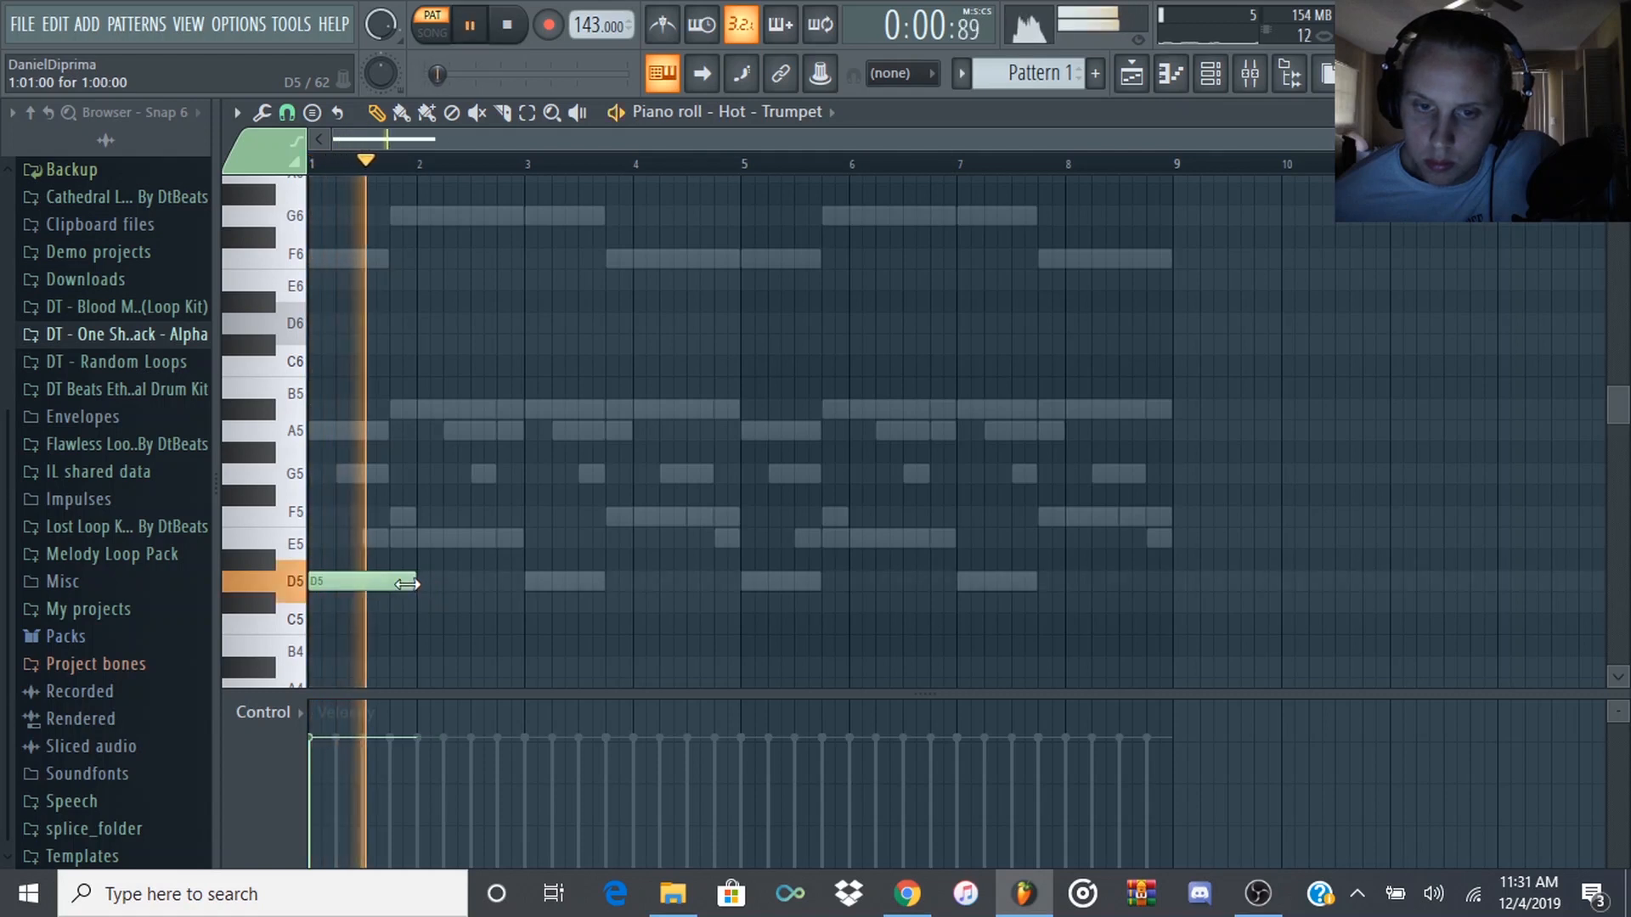
pyautogui.press('space')
pyautogui.click(473, 431)
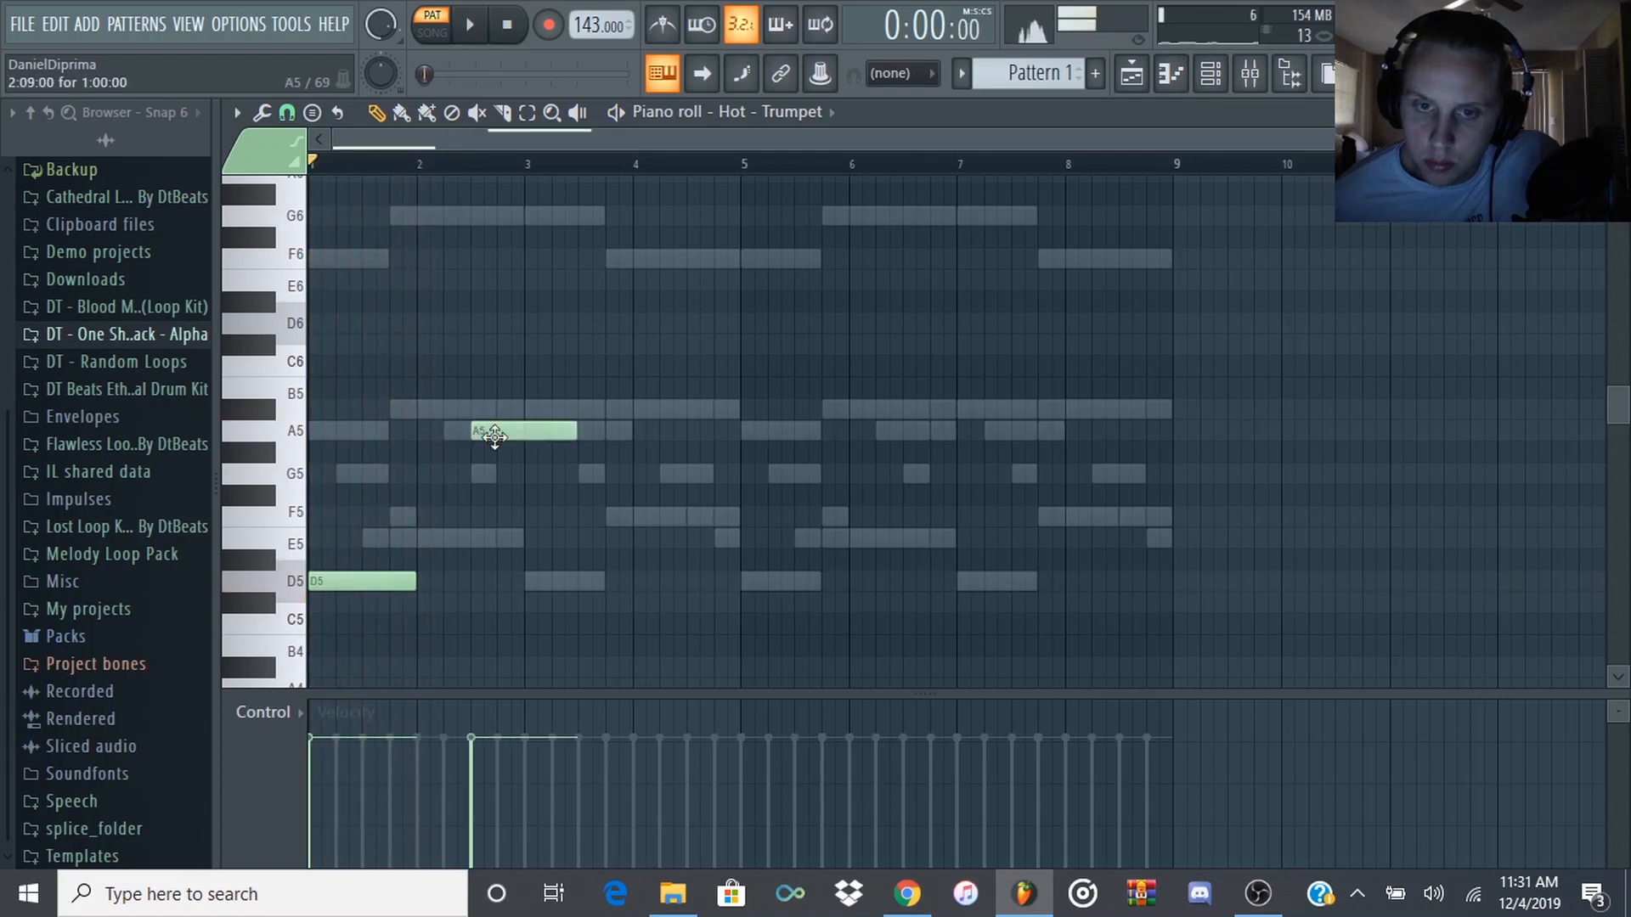
pyautogui.rightClick(489, 434)
pyautogui.click(473, 477)
pyautogui.rightClick(503, 481)
# - Play the pattern and add an 8-step E5 note in the second half of bar 2
pyautogui.press('space')
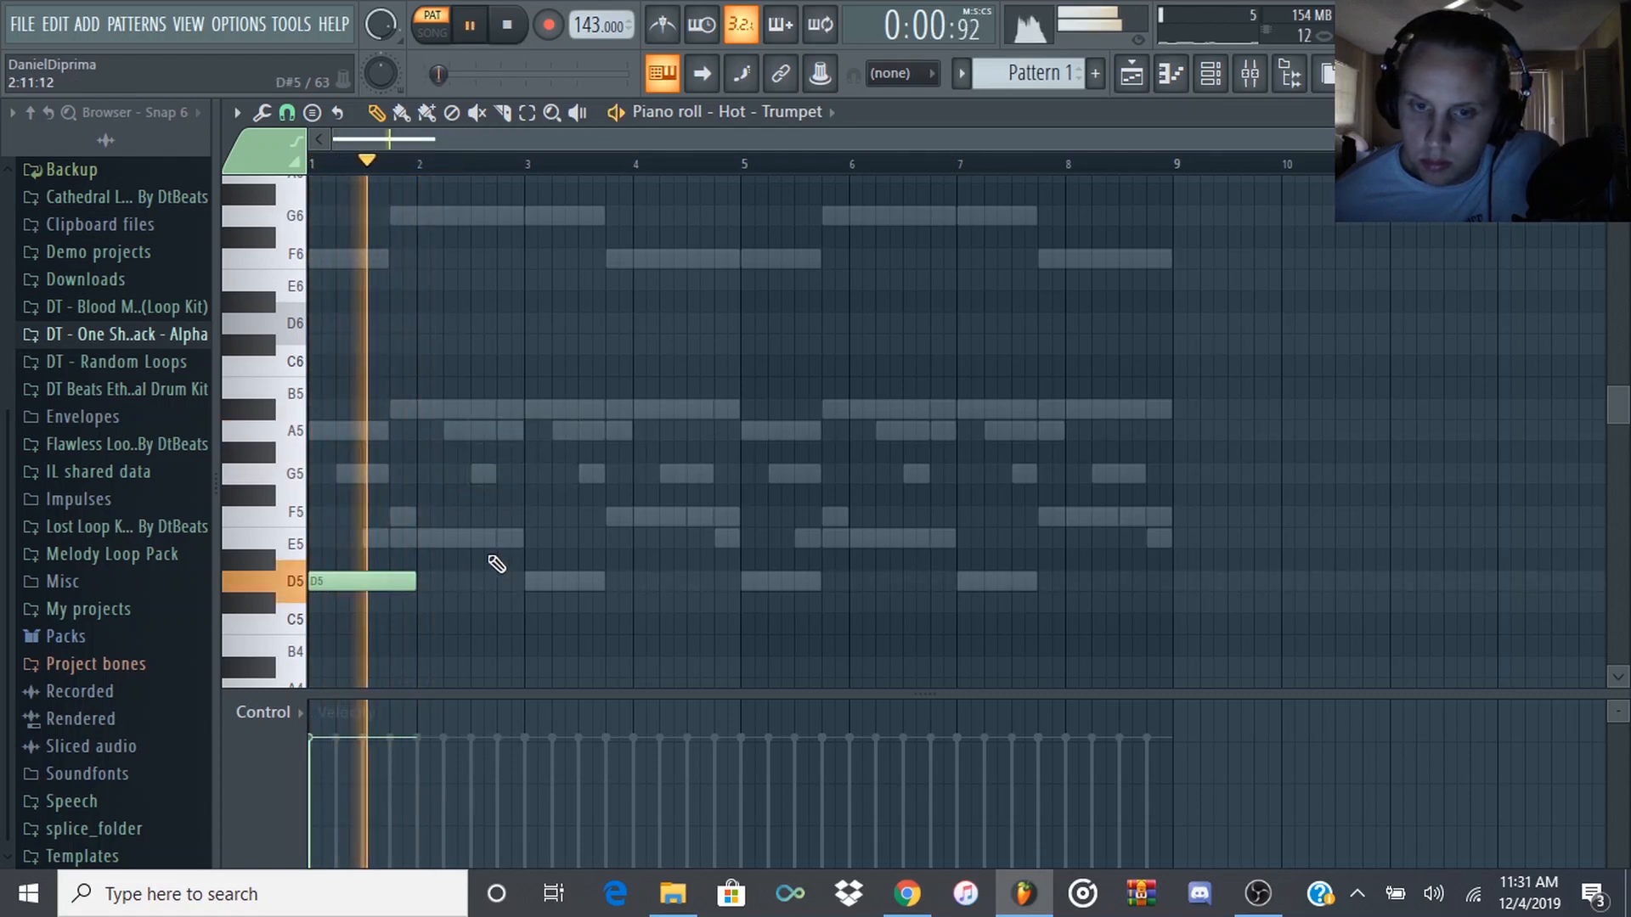
pyautogui.click(473, 538)
pyautogui.moveTo(578, 538); pyautogui.dragTo(523, 538)
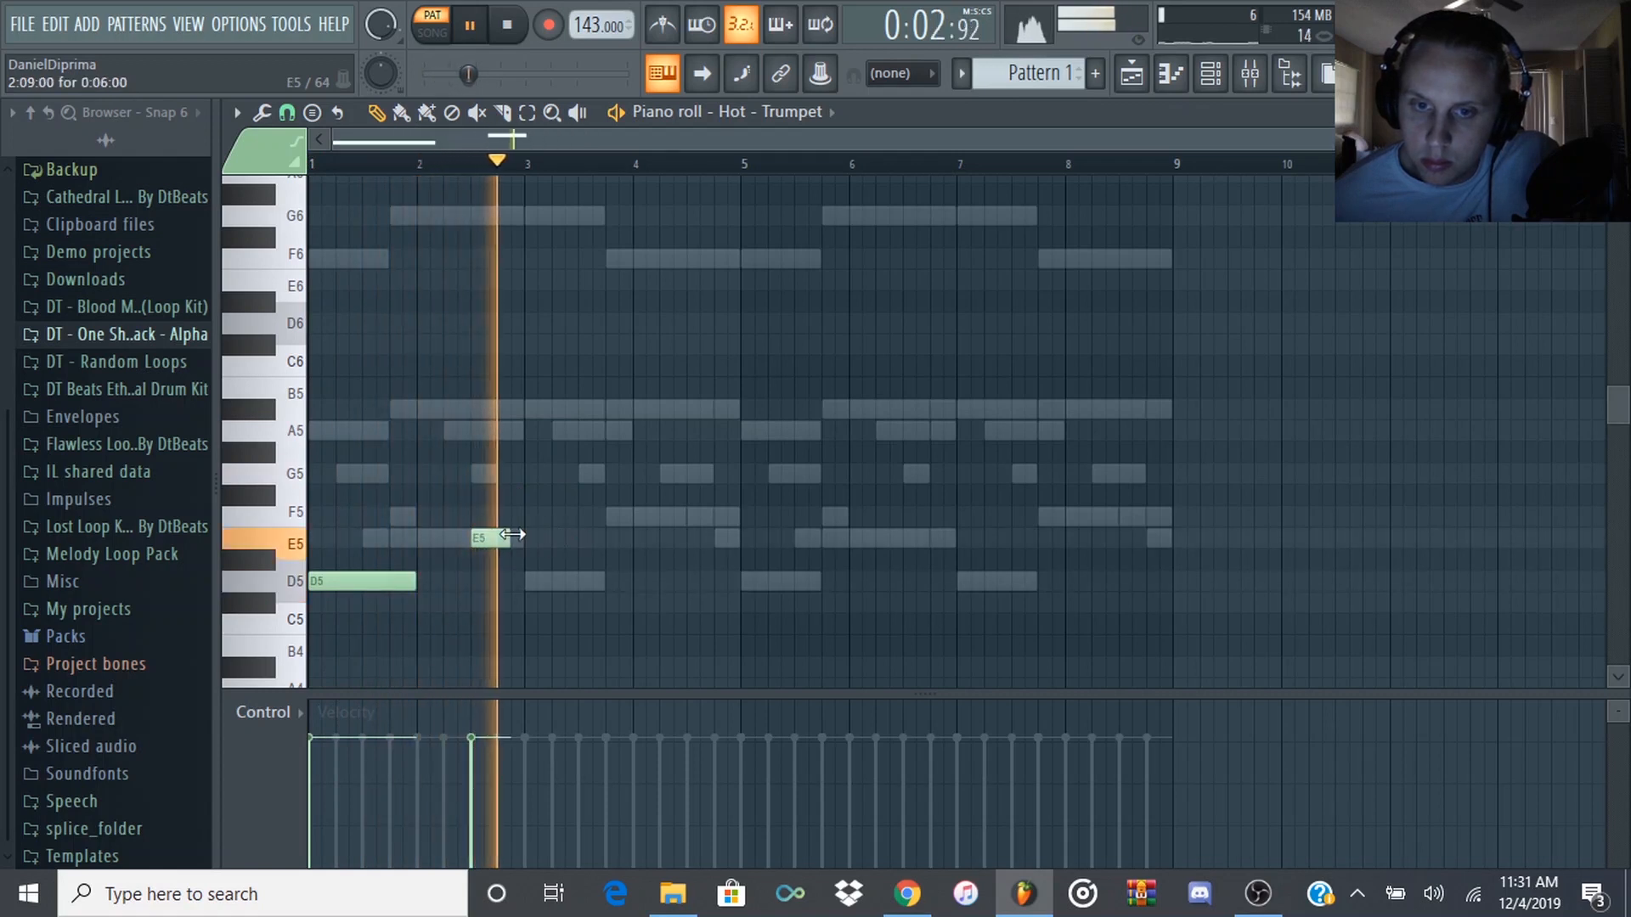
pyautogui.press('space')
# - Add a full-bar G5 note at the start of bar 3 and play the melody through it
pyautogui.click(533, 473)
pyautogui.press('space')
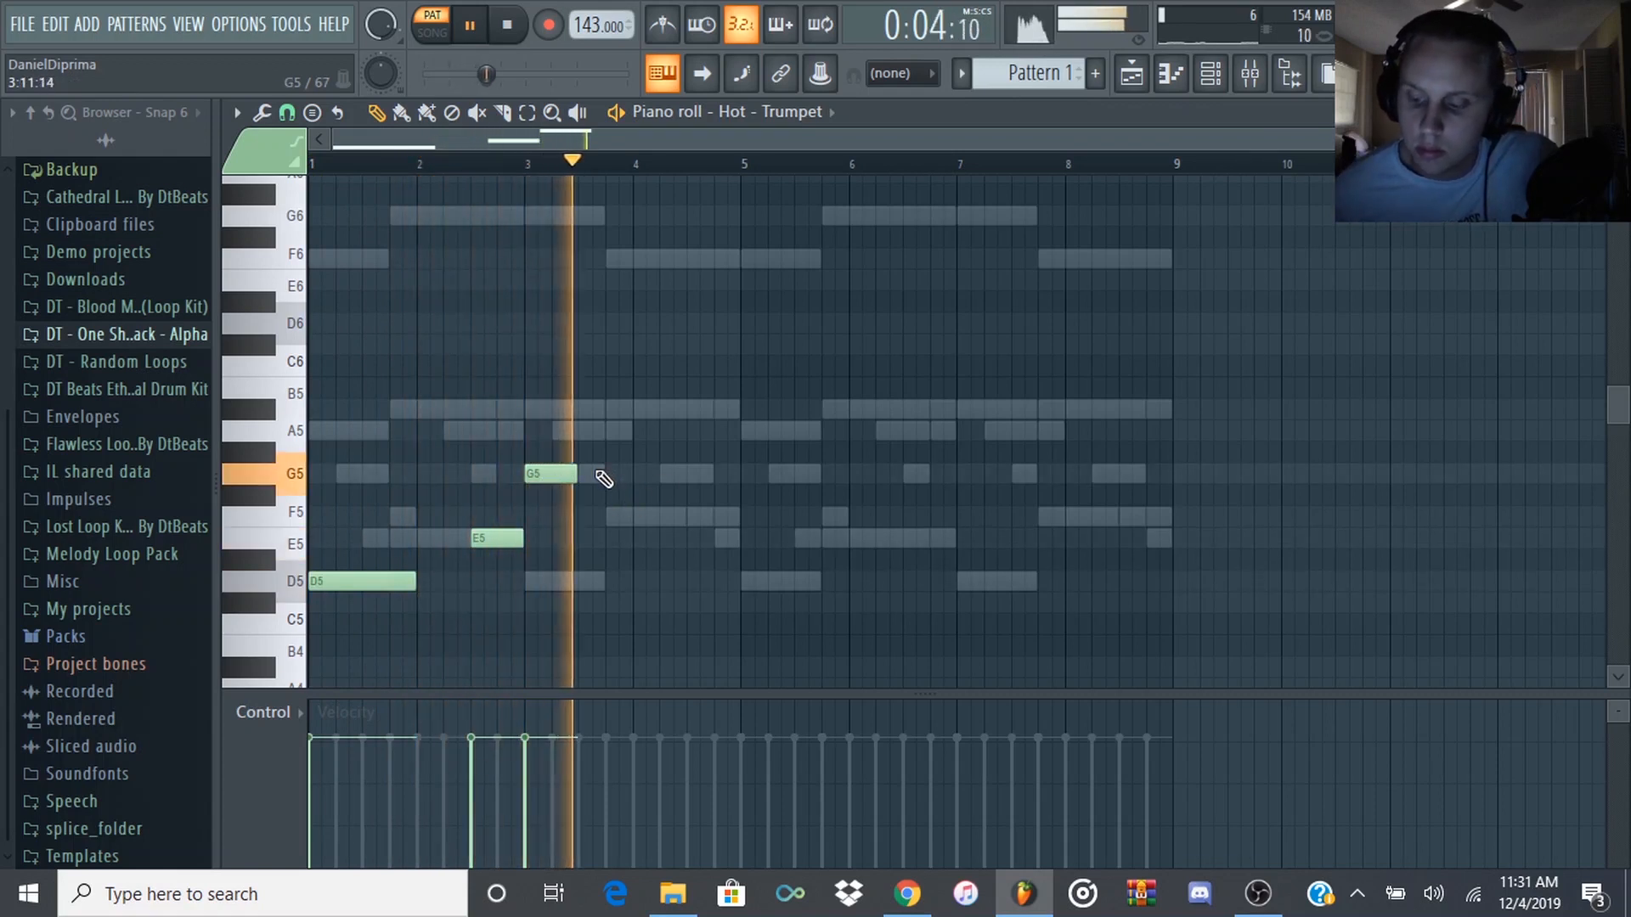
pyautogui.press('space')
# - Fill bar 4 with an 8-step F5 note followed by an 8-step E5 note, and play the pattern
pyautogui.click(646, 517)
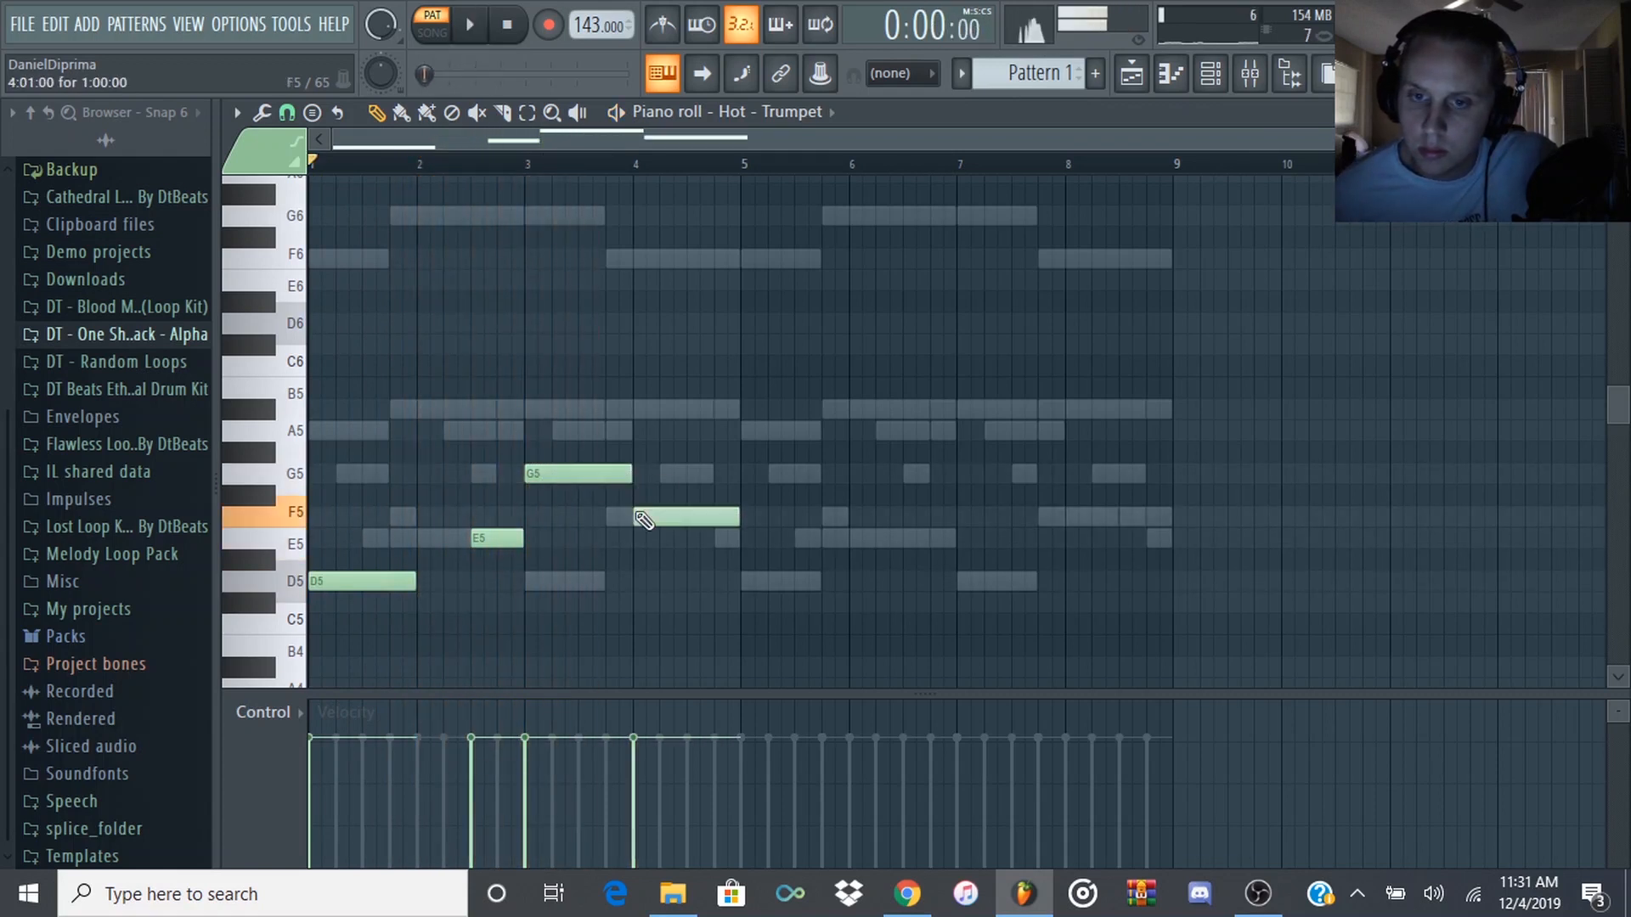
pyautogui.moveTo(741, 518); pyautogui.dragTo(686, 521)
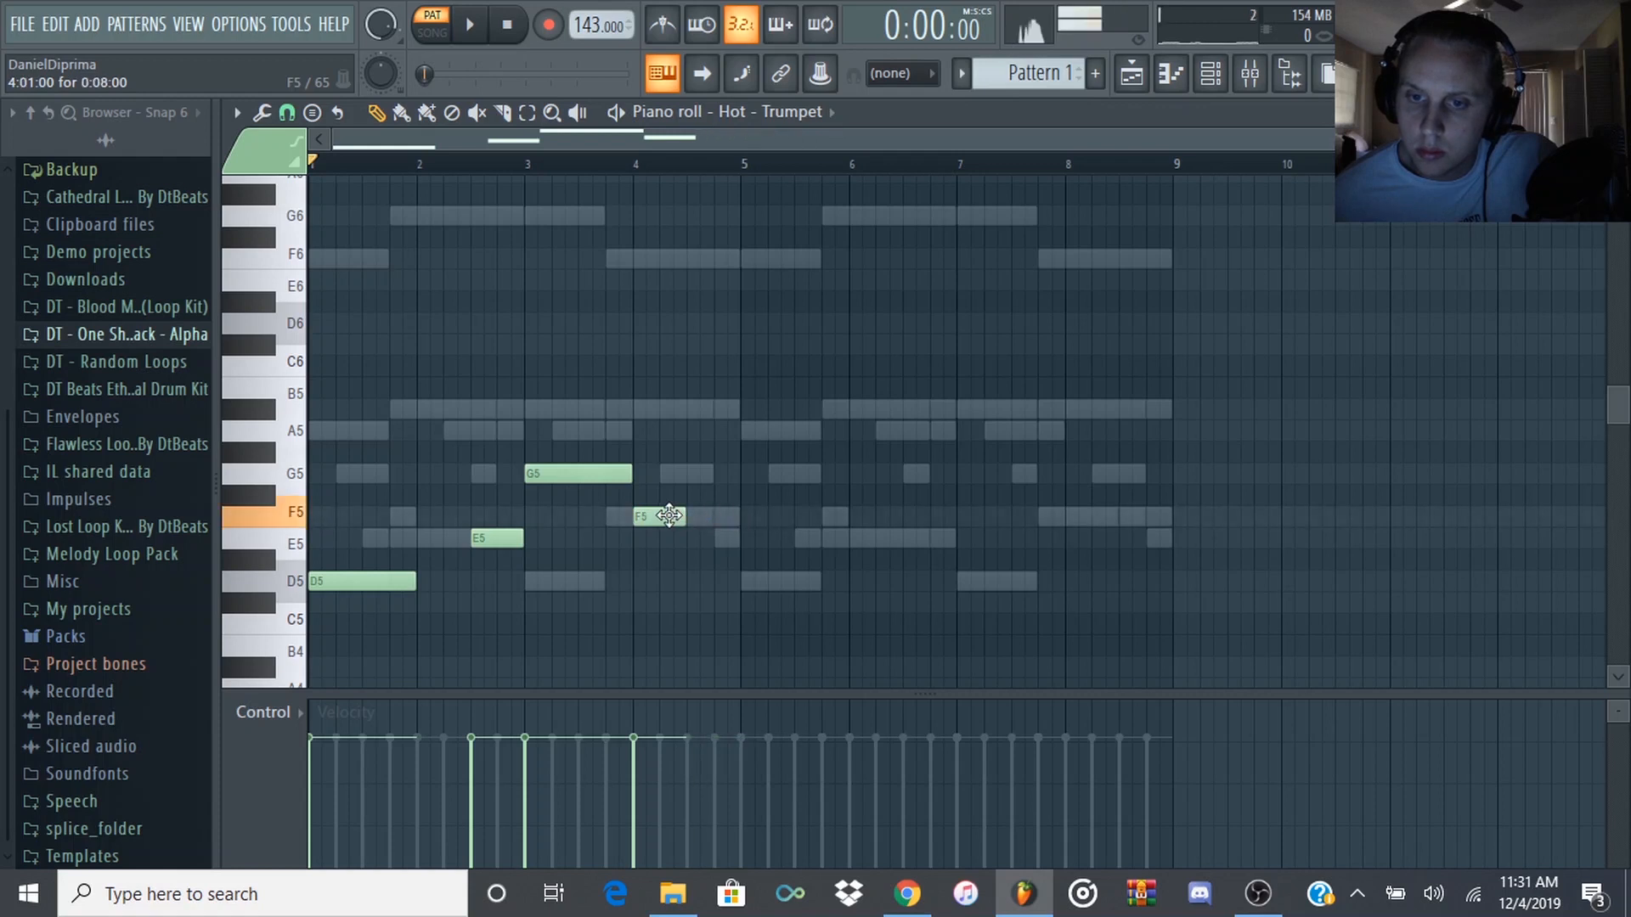
pyautogui.click(698, 537)
pyautogui.press('space')
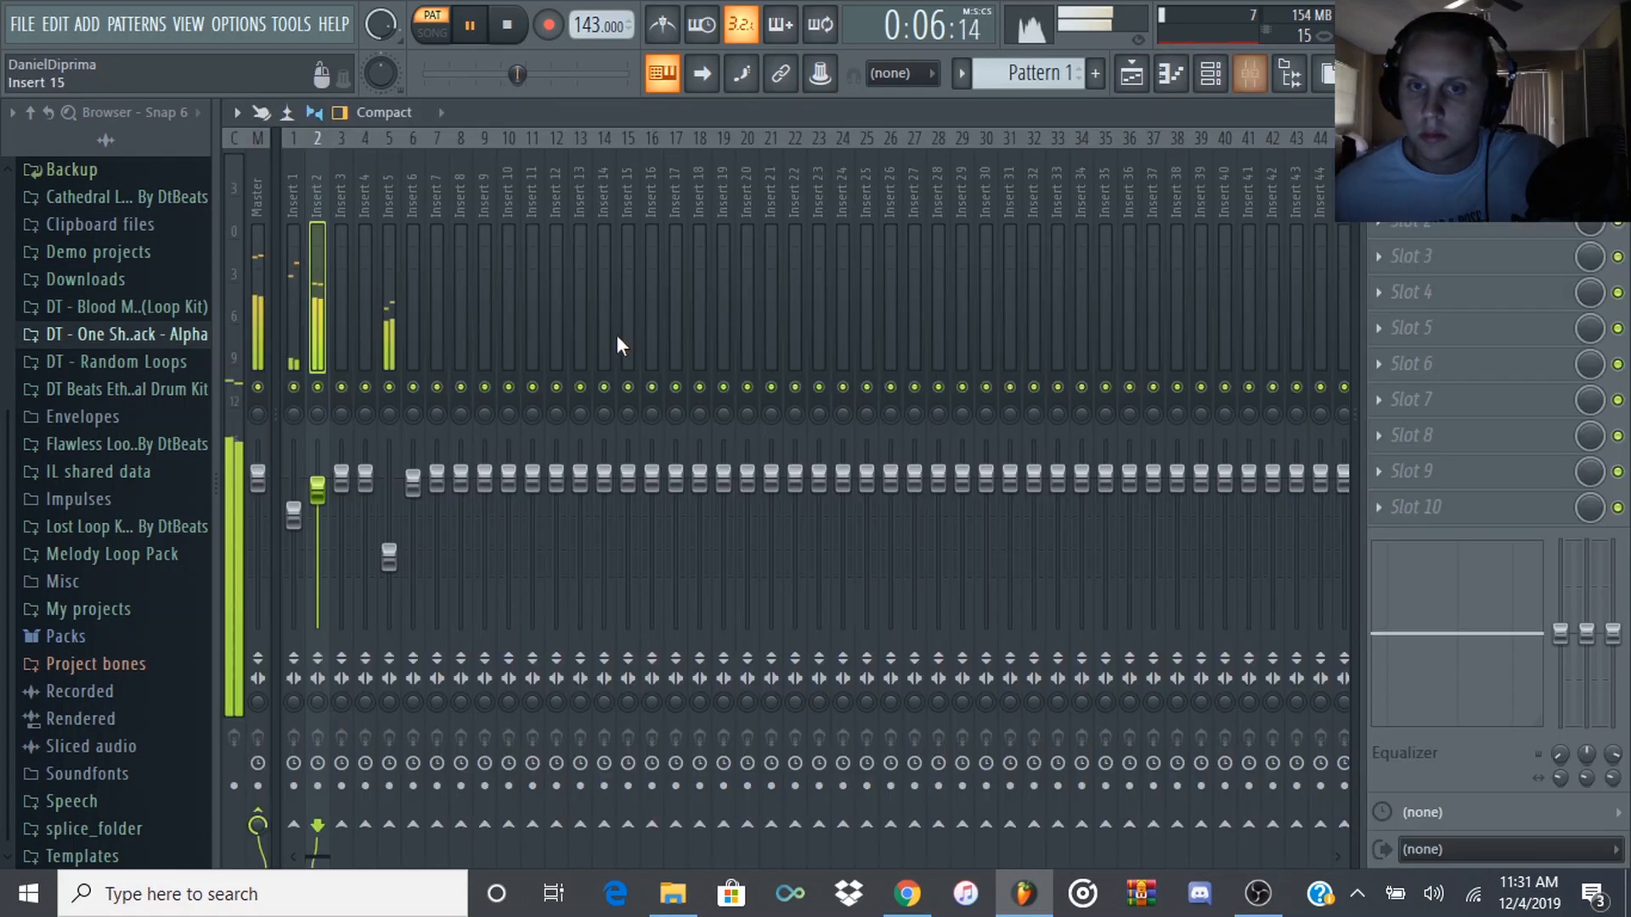
# - Lower mixer insert 5 to 39% (-16.3 dB) and stop playback
pyautogui.press('F9')
pyautogui.moveTo(395, 552); pyautogui.dragTo(395, 568)
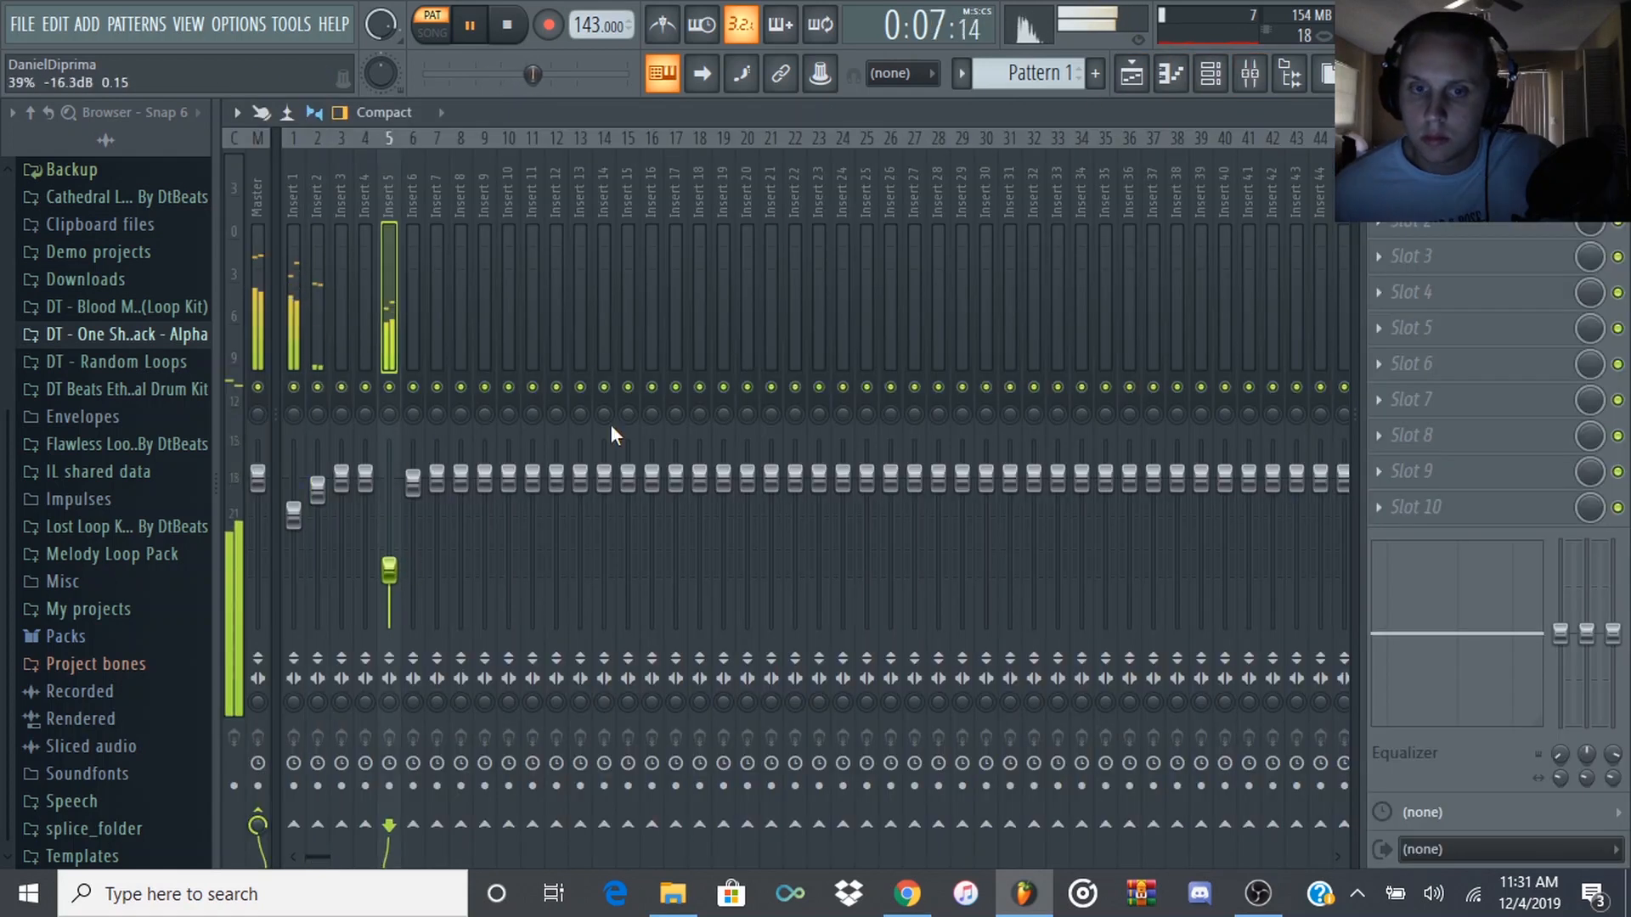
pyautogui.press('space')
# - Duplicate the four-bar Hot - Trumpet melody from bars 1–4 into bars 5–8
pyautogui.press('F6')
pyautogui.click(864, 287)
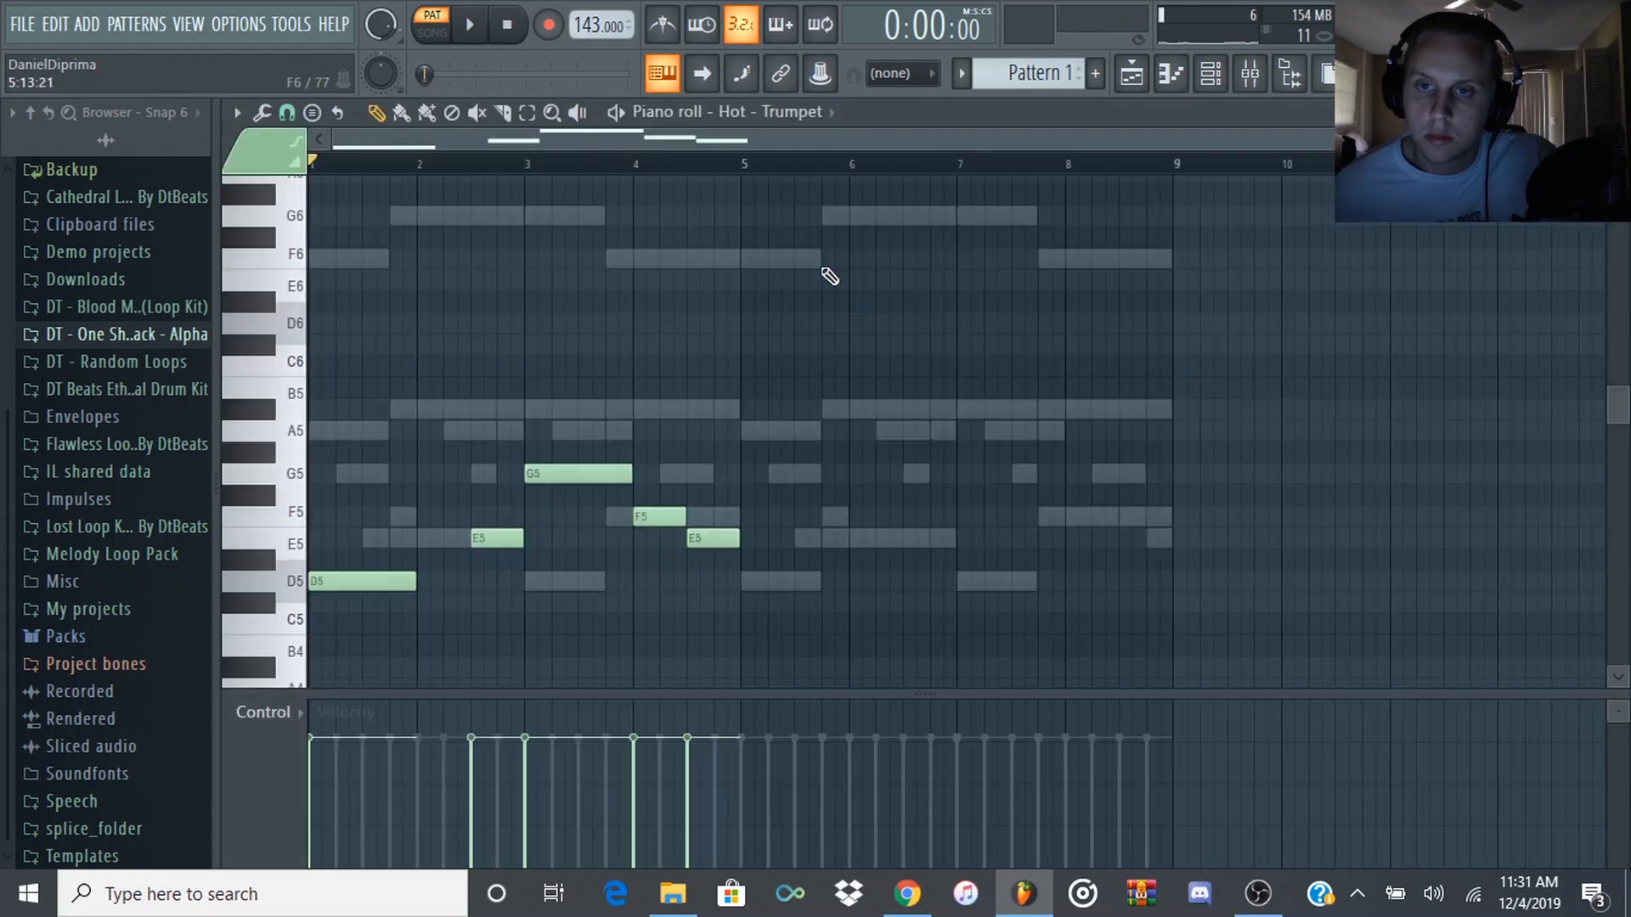
pyautogui.moveTo(744, 166); pyautogui.dragTo(4, 252)
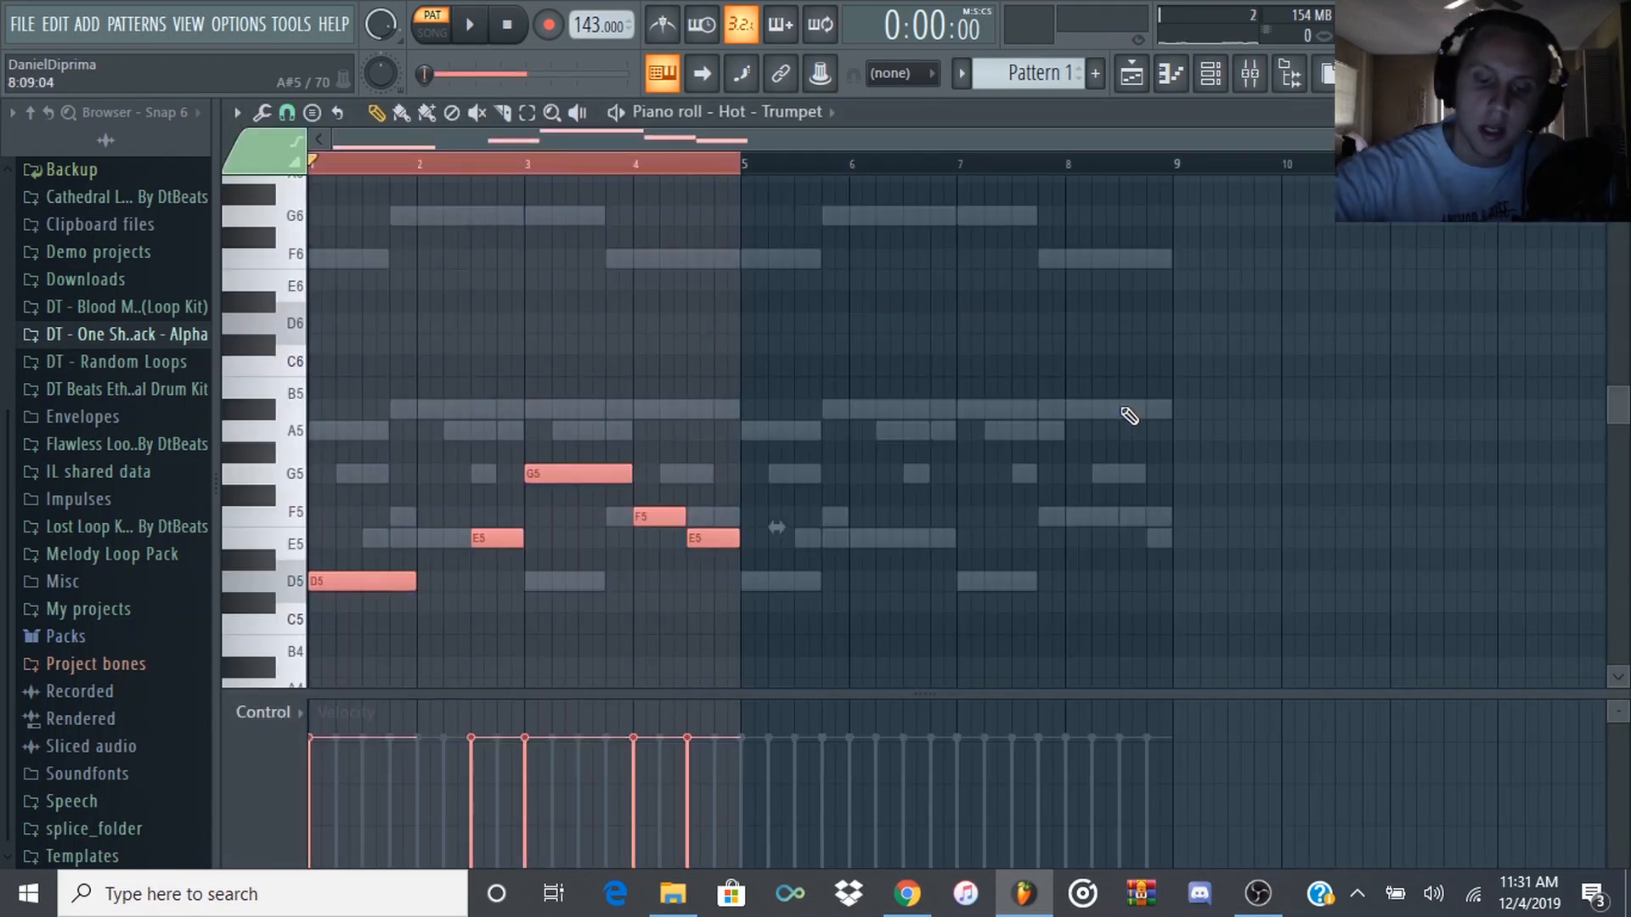
pyautogui.hotkey('ctrl', 'b')
# - Play from bar 5 and vary the copied ending by changing bar 8's F5 and E5 notes to A#5 and A5
pyautogui.click(987, 172)
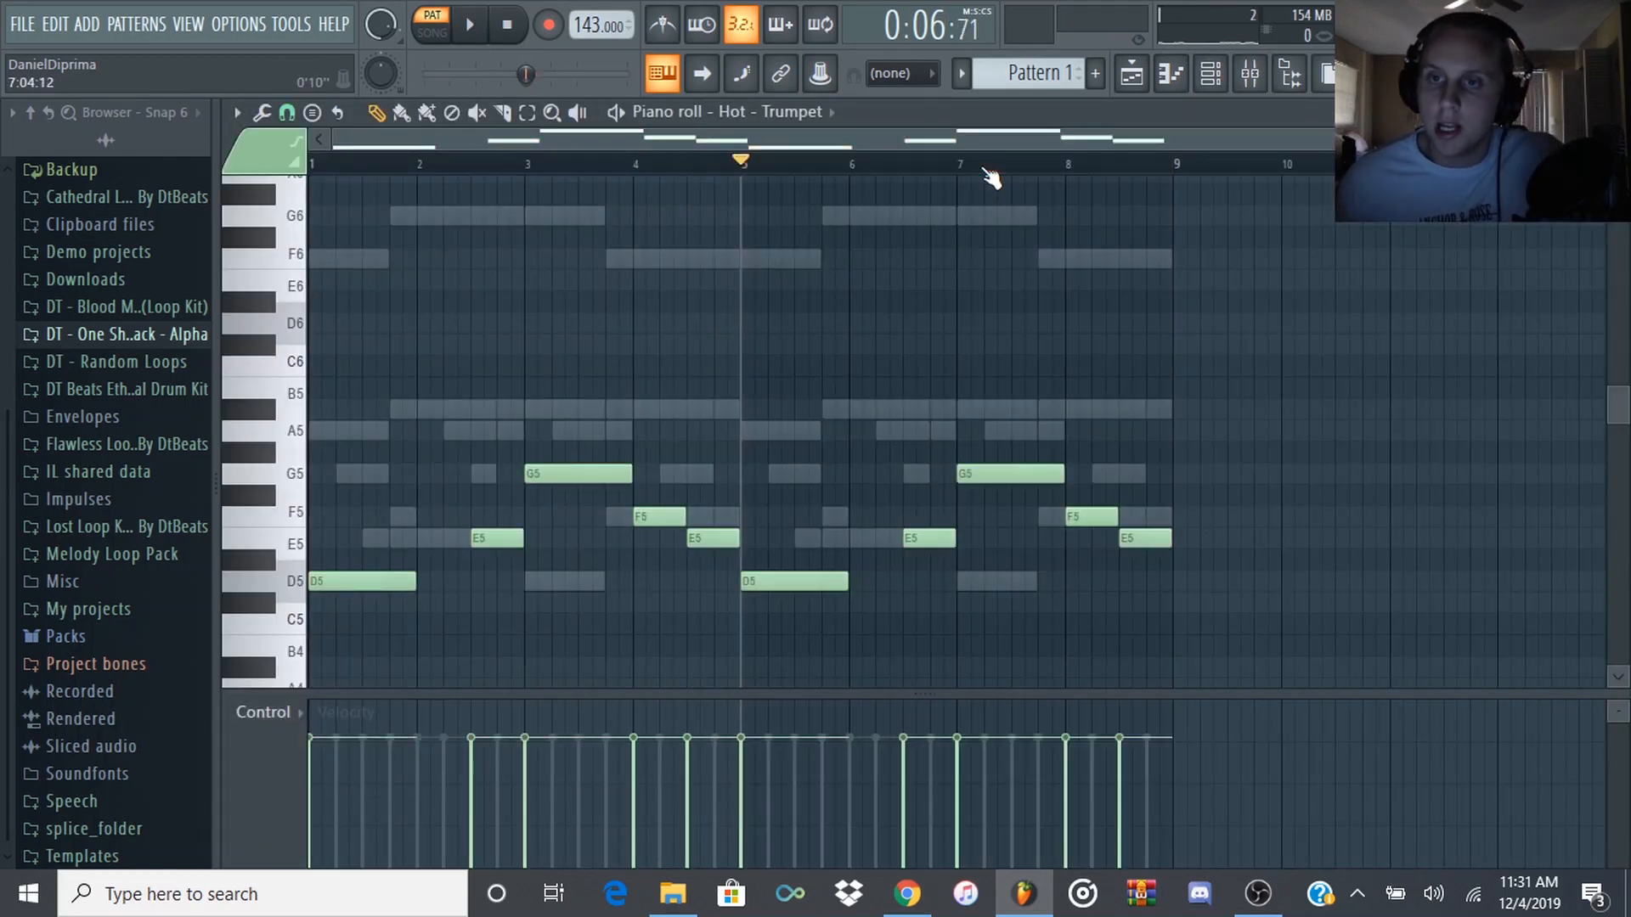
pyautogui.moveTo(793, 164); pyautogui.dragTo(748, 191)
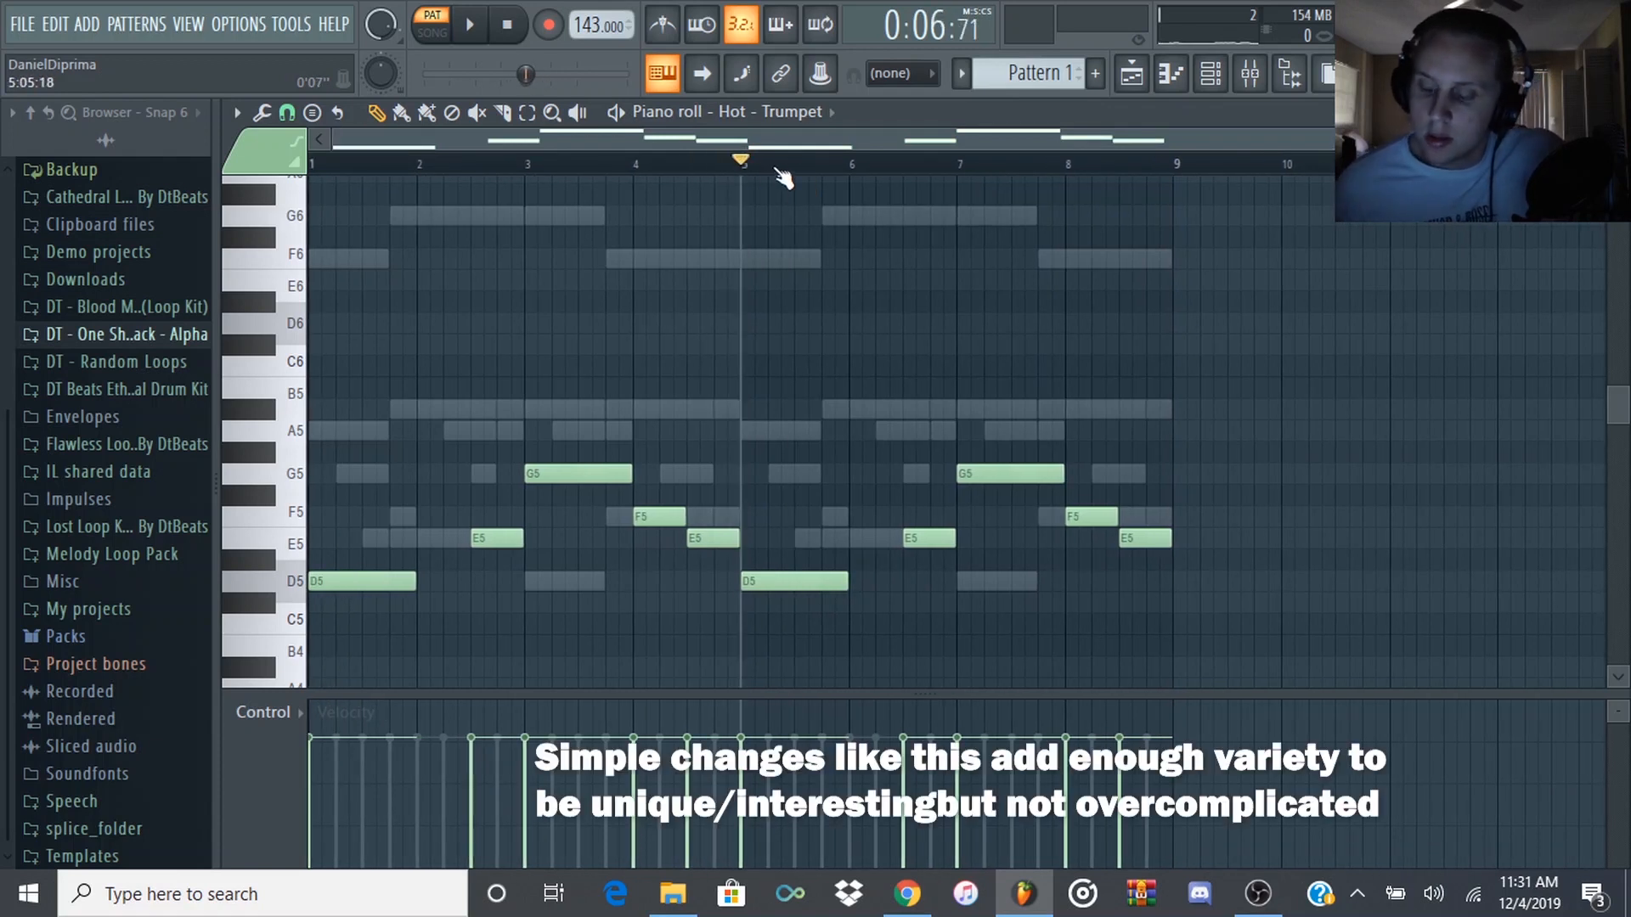
pyautogui.press('space')
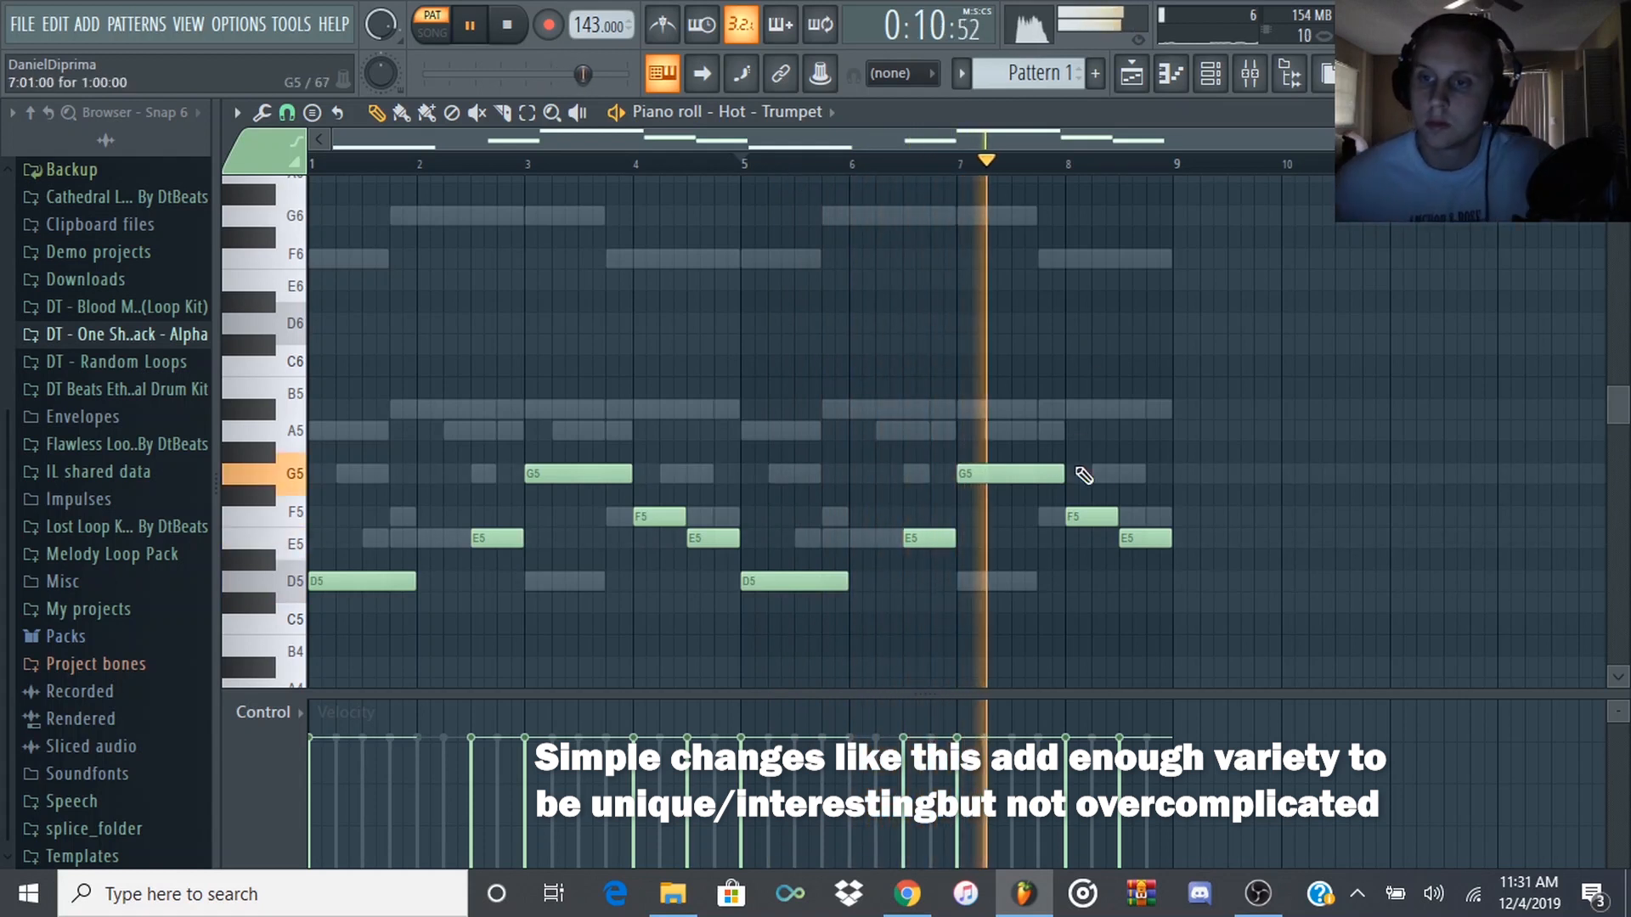
pyautogui.rightClick(1094, 515)
pyautogui.click(1073, 409)
pyautogui.press('space')
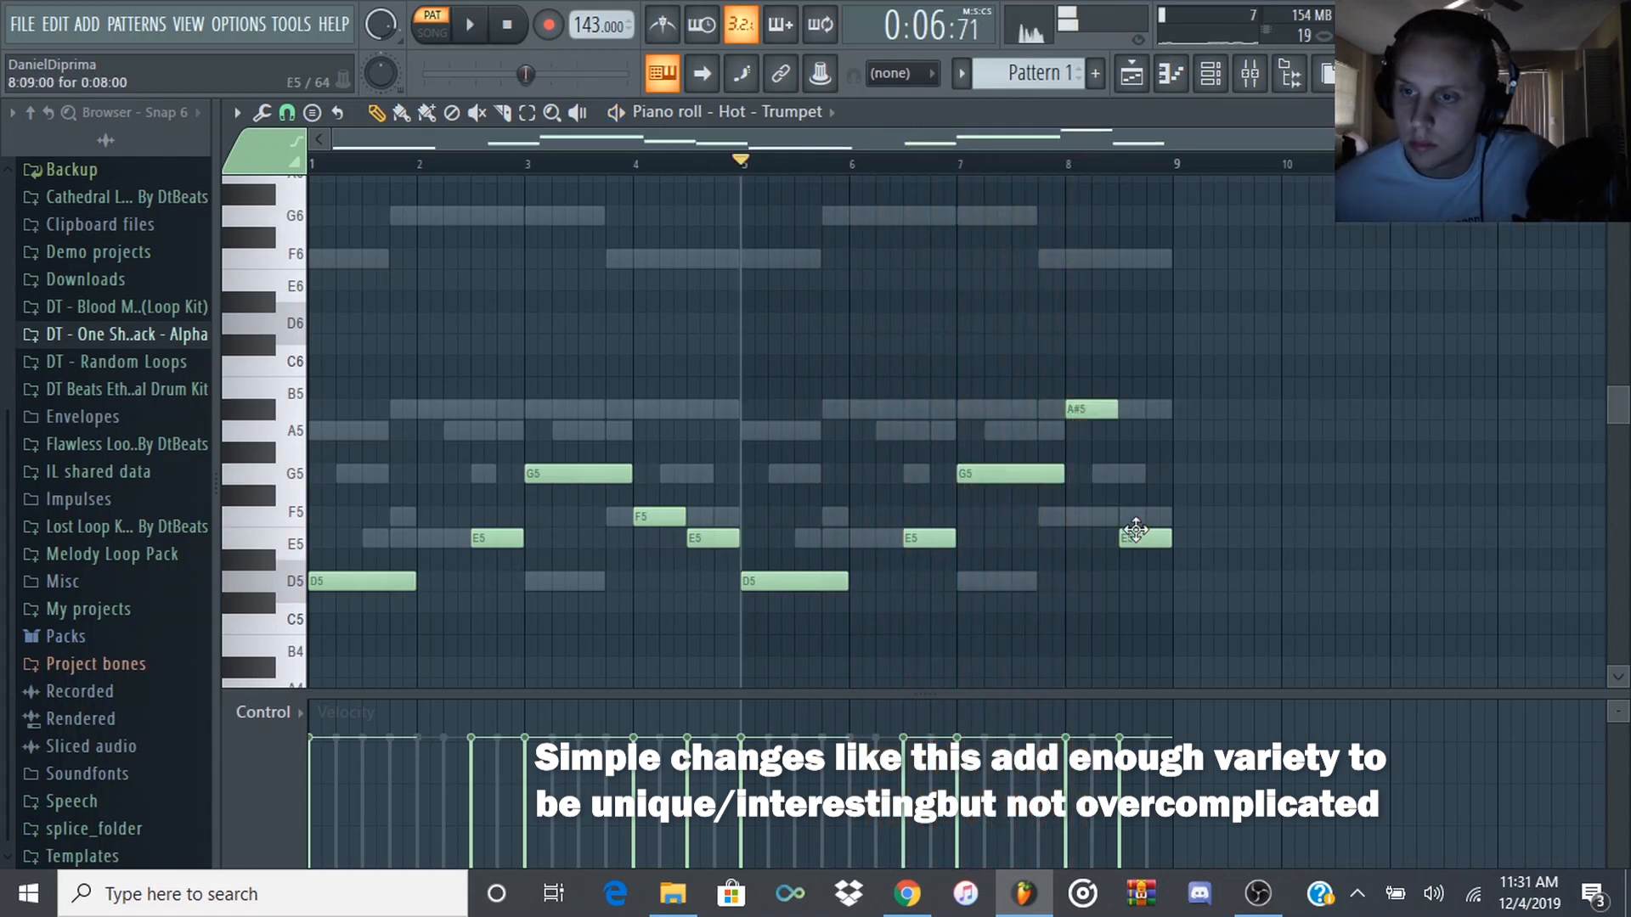
pyautogui.moveTo(1146, 538); pyautogui.dragTo(1149, 429)
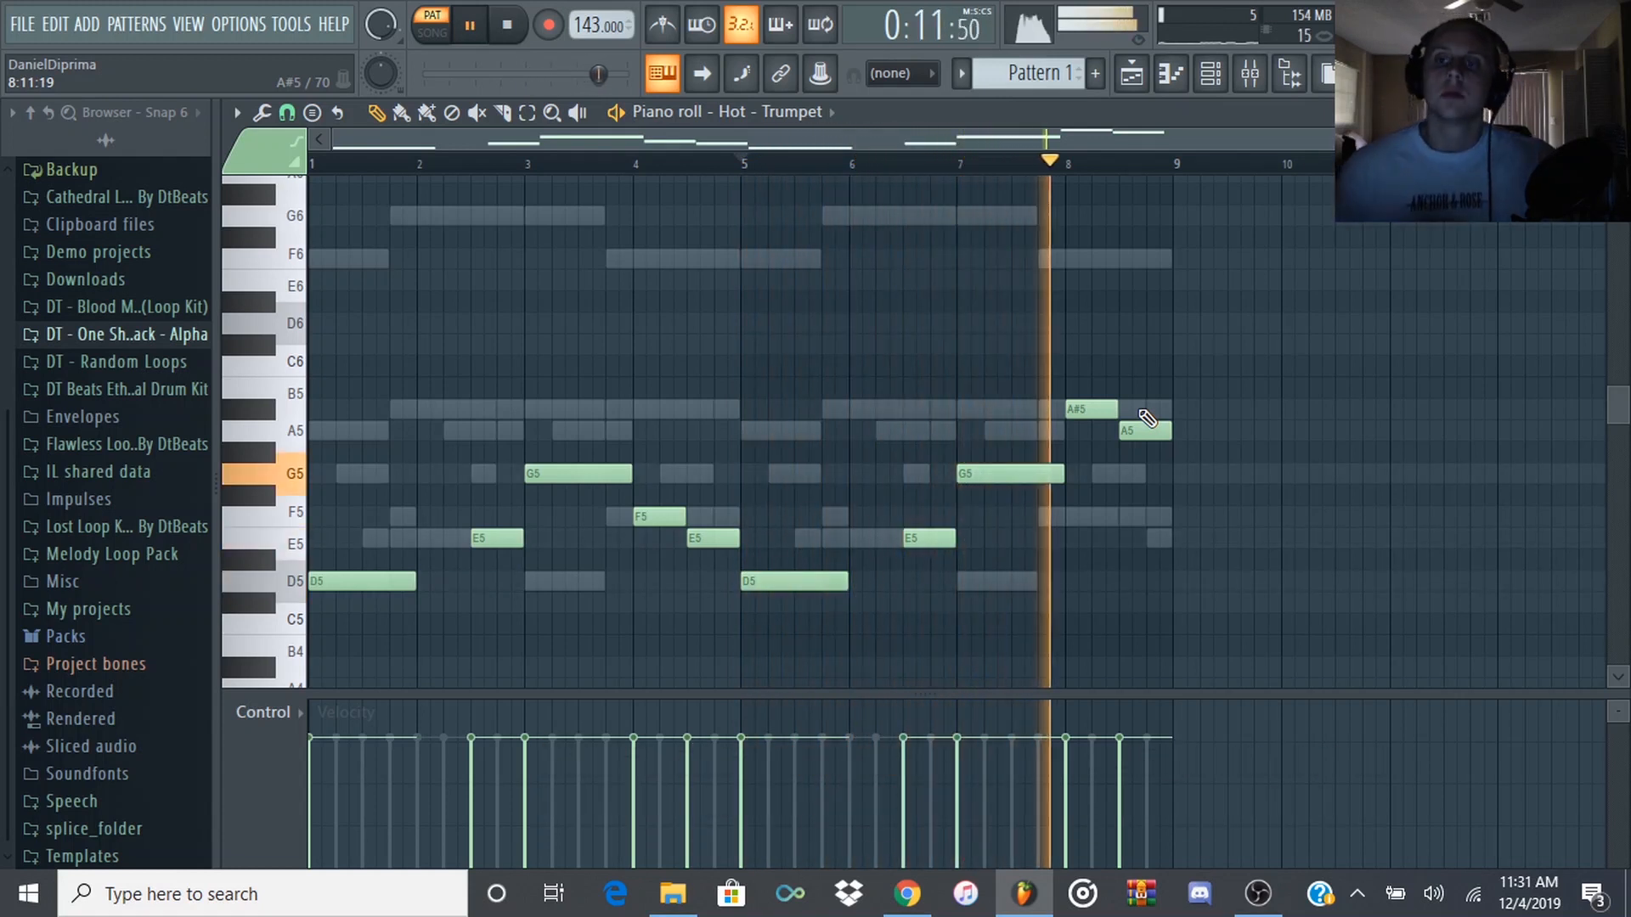
pyautogui.press('space')
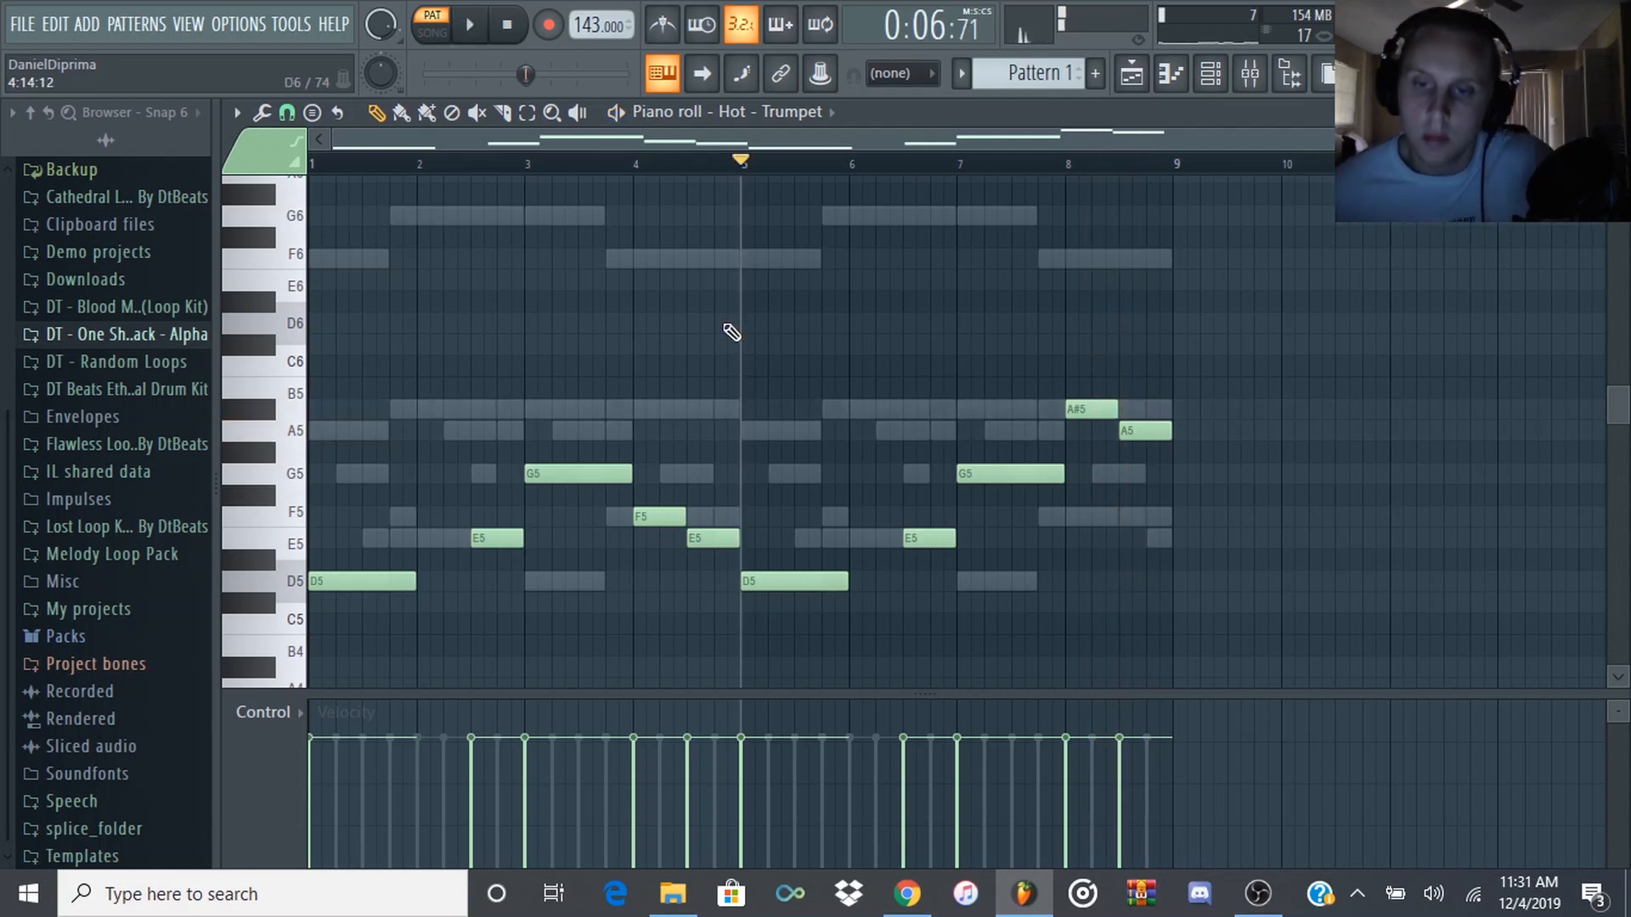
# - Solo mixer insert 5, add Fruity Parametric EQ 2 to its first effect slot, and restore the full mix while playing from bar 1
pyautogui.moveTo(751, 173); pyautogui.dragTo(265, 225)
pyautogui.click(1249, 74)
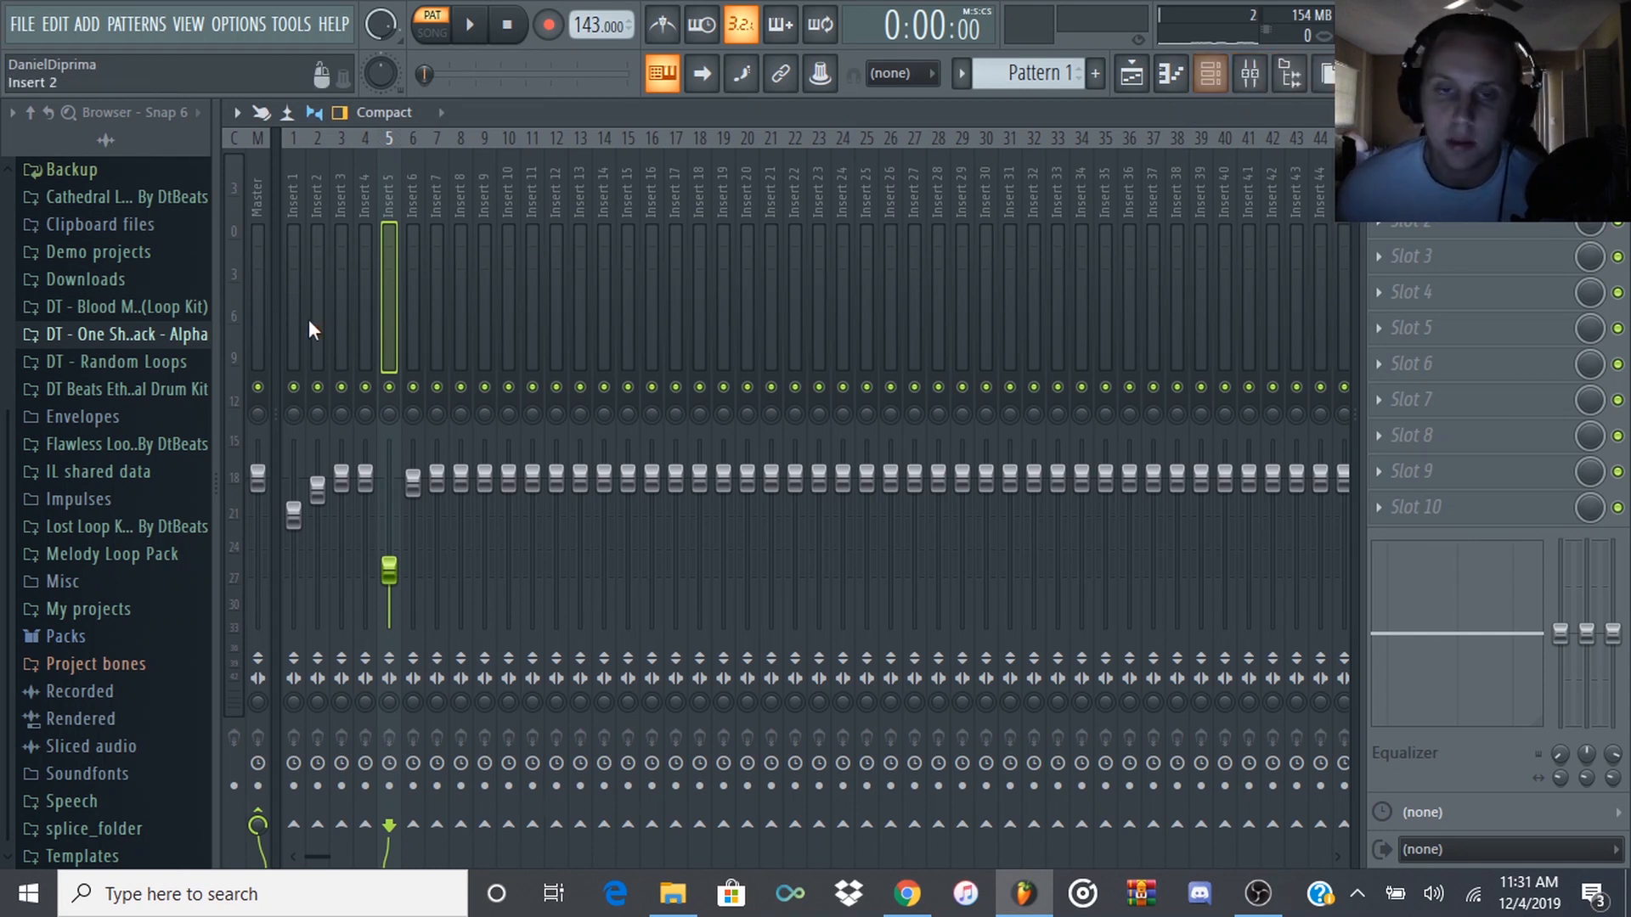
pyautogui.rightClick(389, 388)
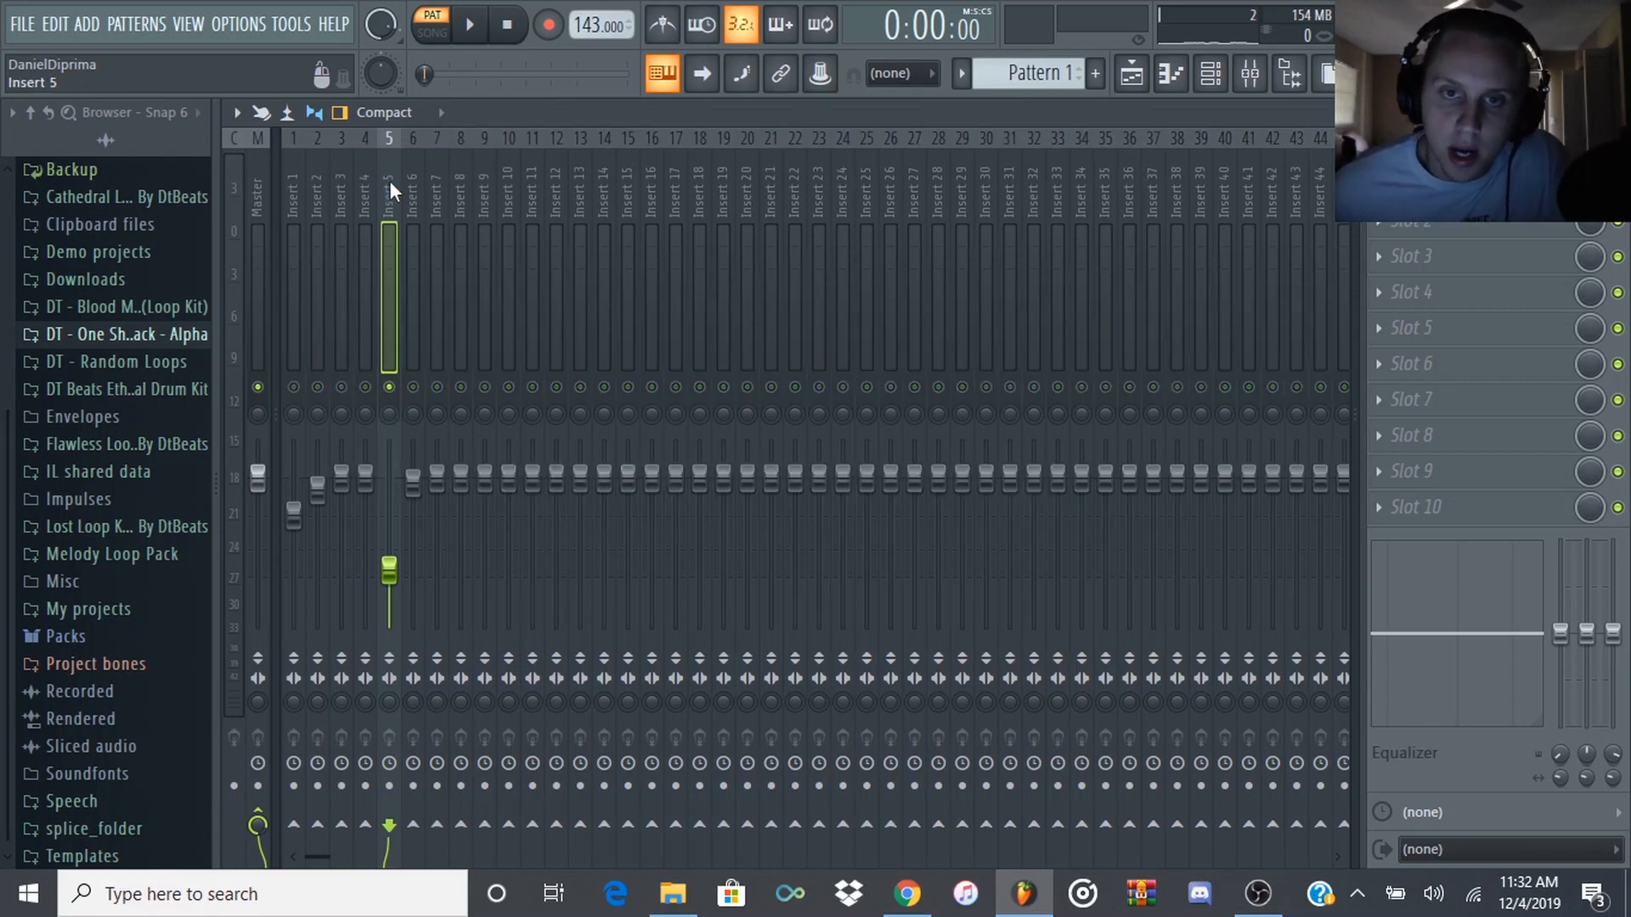
pyautogui.click(1427, 184)
pyautogui.click(1116, 400)
pyautogui.press('space')
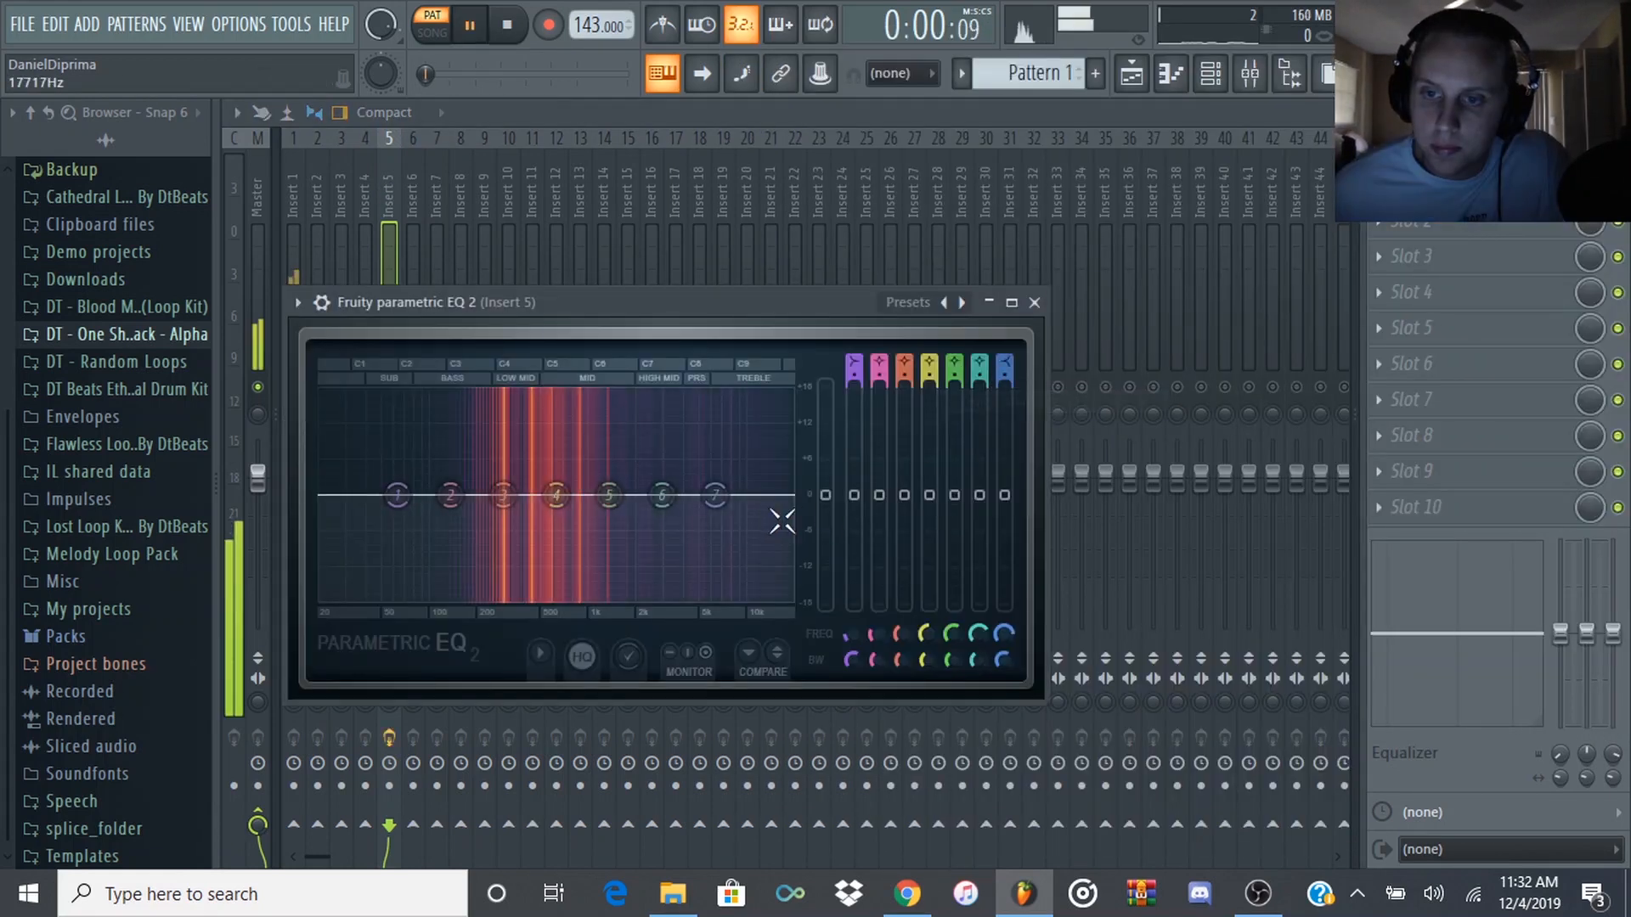
pyautogui.click(626, 117)
pyautogui.rightClick(389, 388)
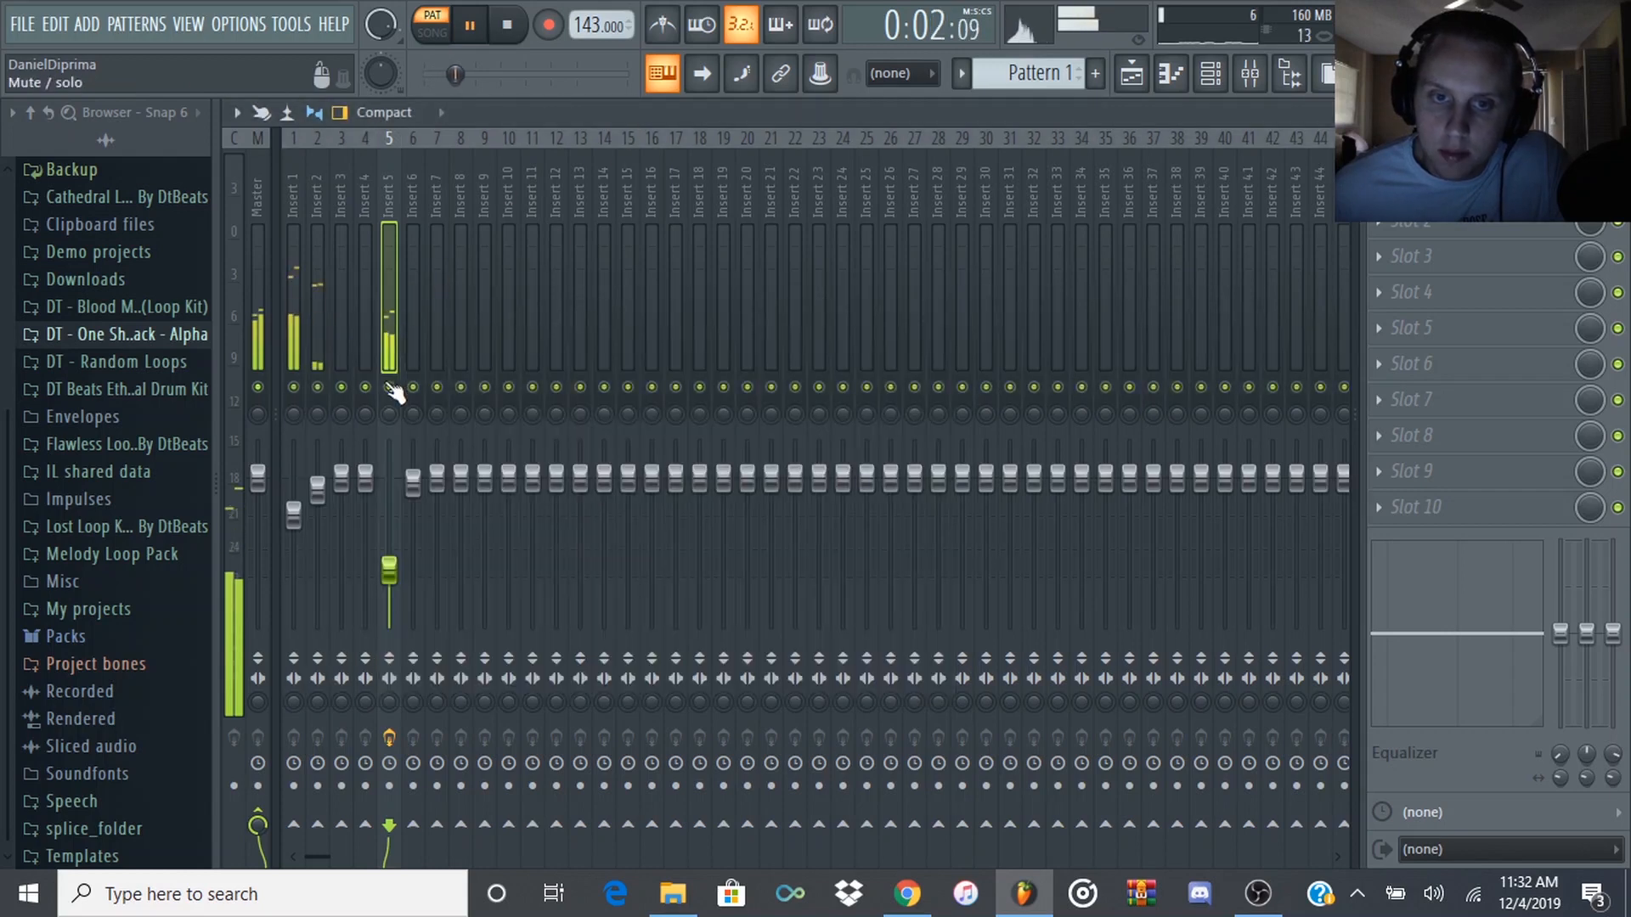
# - Solo mixer insert 2 and add Fruity Parametric EQ 2 to its first effect slot while the pattern plays
pyautogui.click(1211, 73)
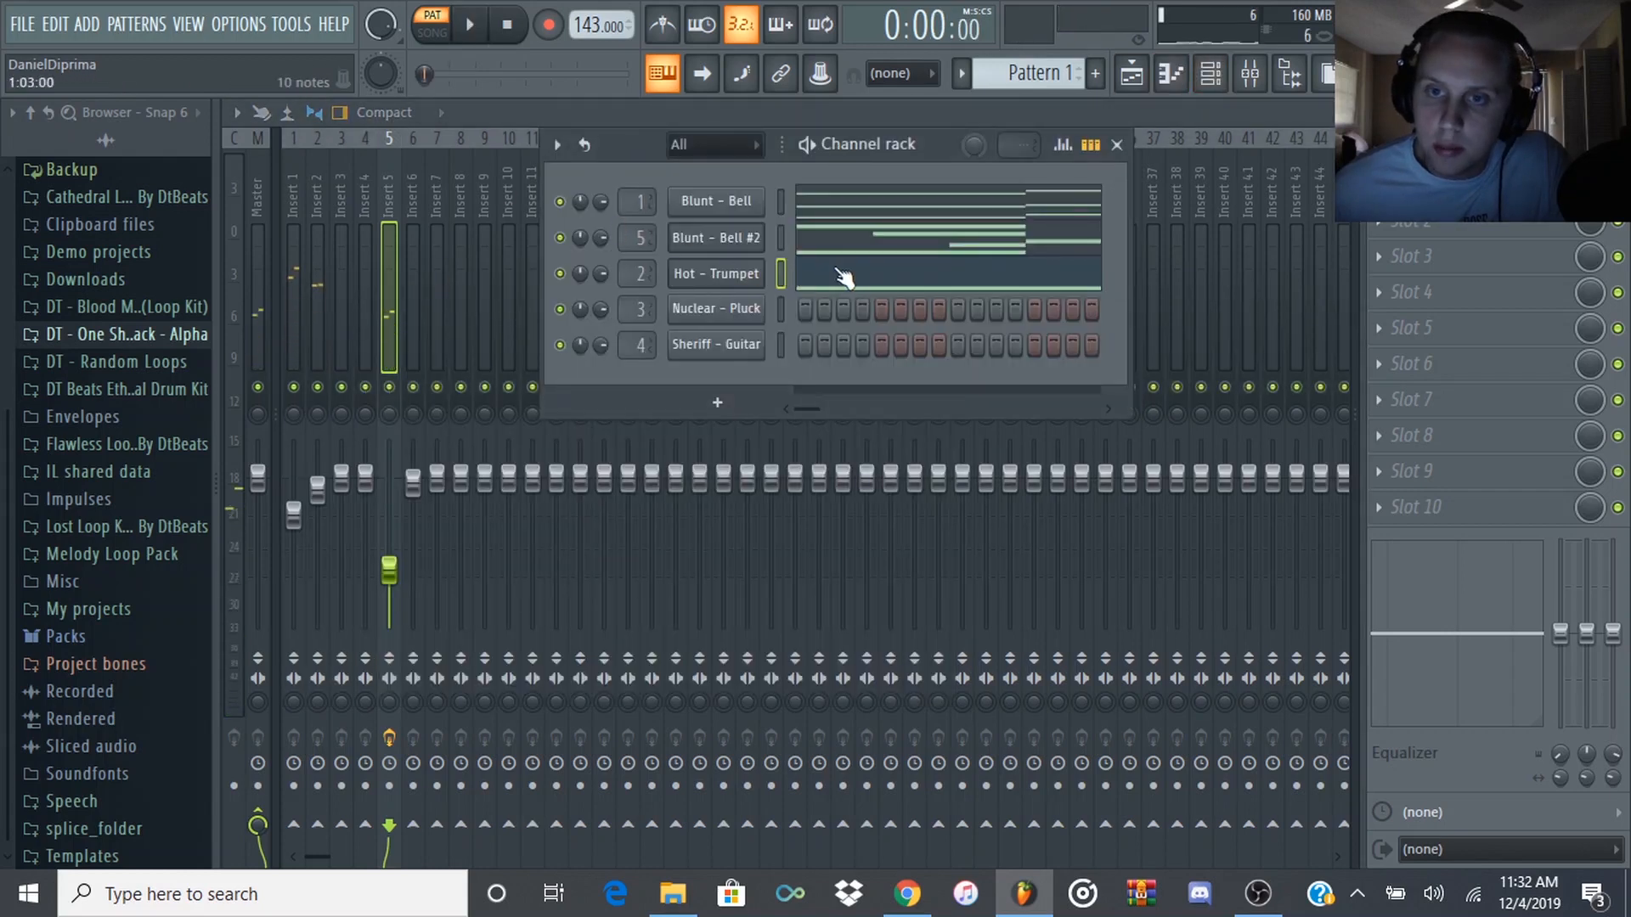
pyautogui.rightClick(319, 388)
pyautogui.press('space')
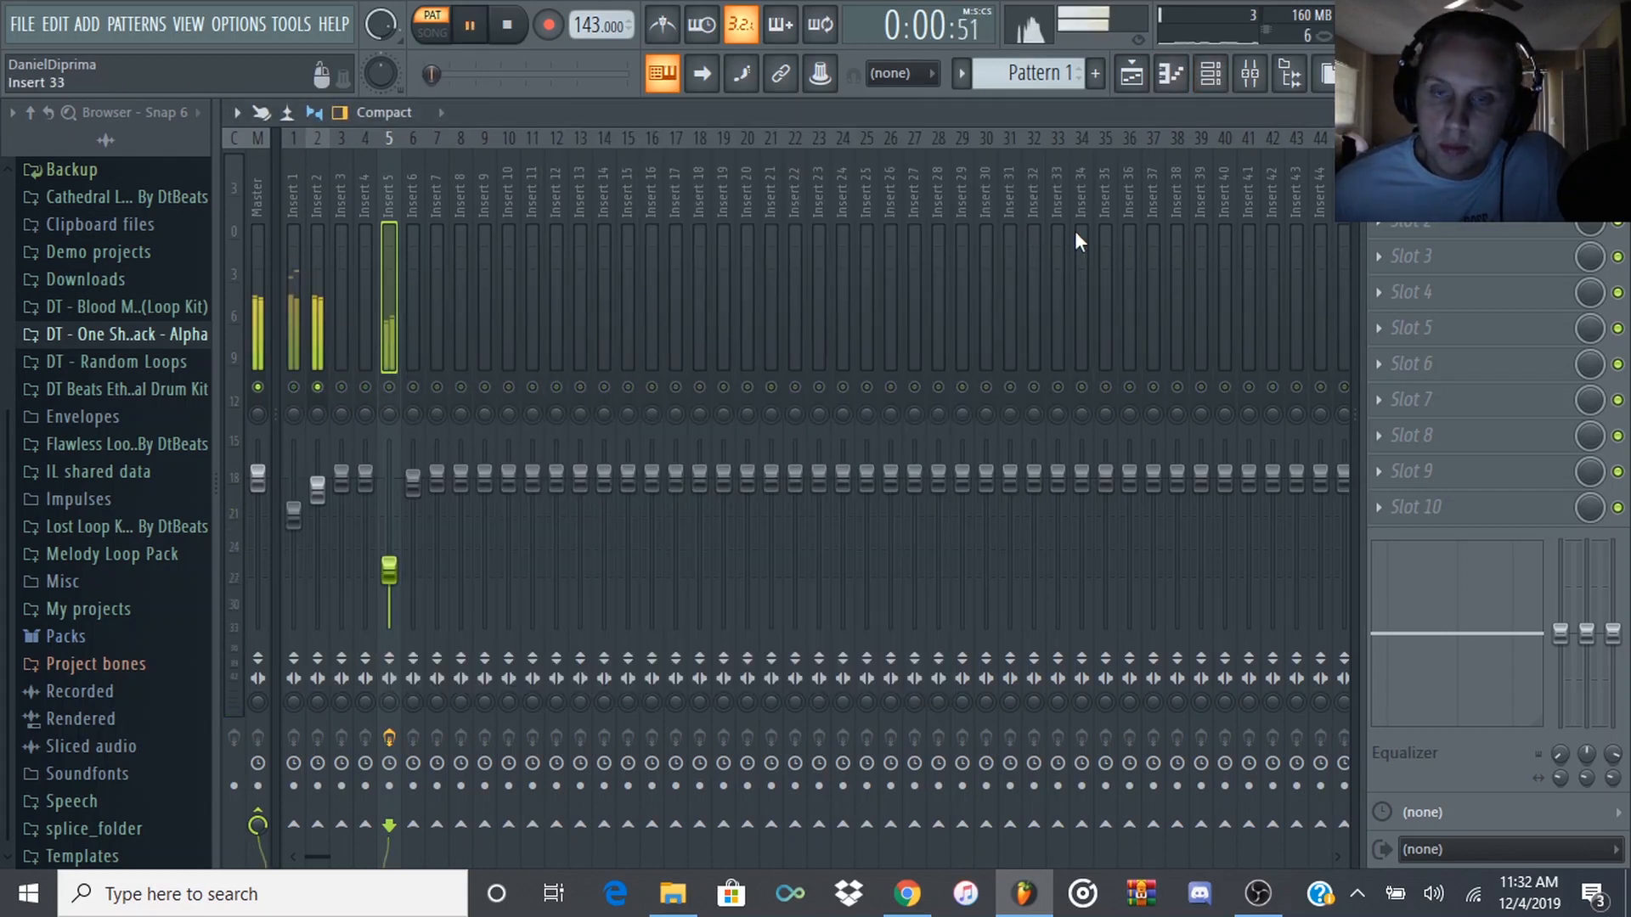
pyautogui.click(1410, 189)
pyautogui.click(1410, 188)
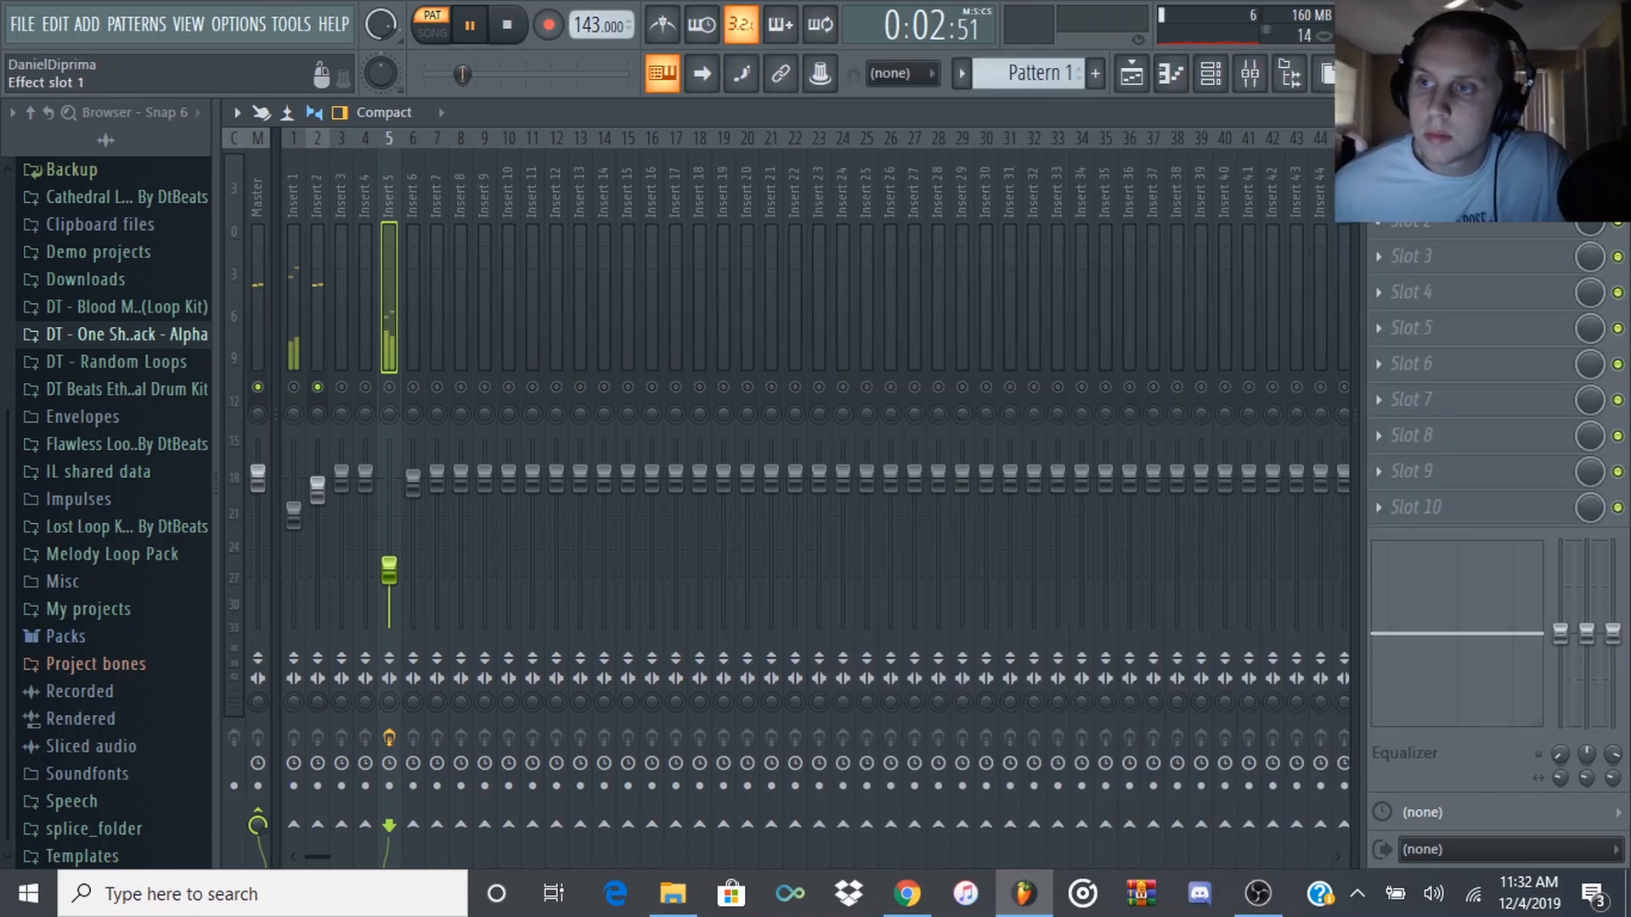
pyautogui.click(326, 175)
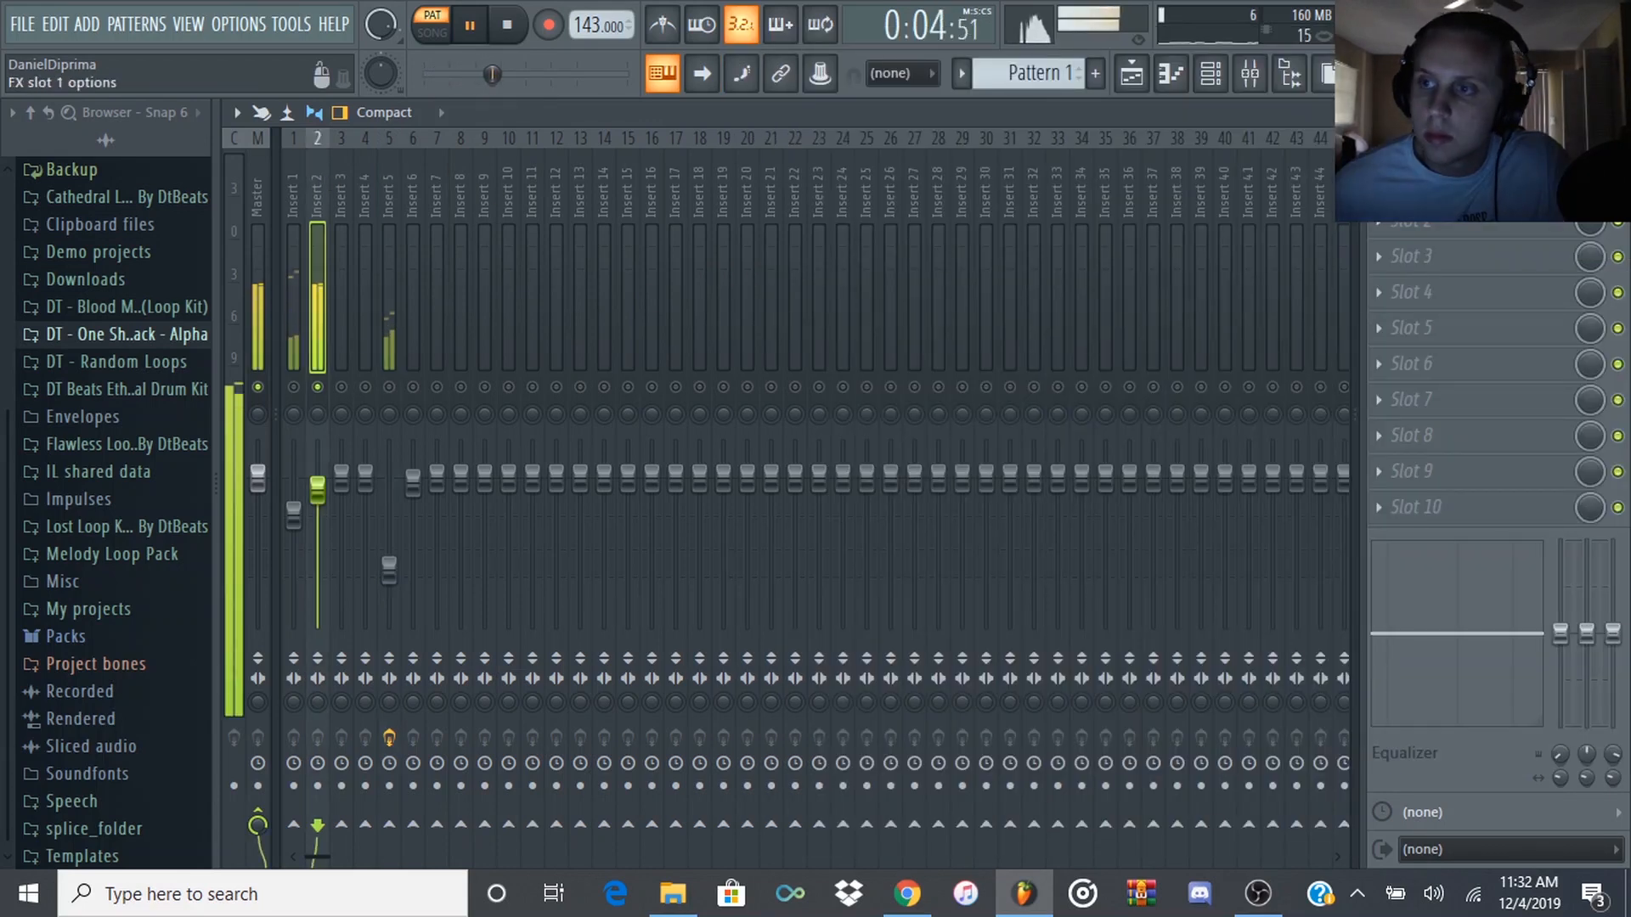
pyautogui.click(1410, 188)
pyautogui.click(1057, 406)
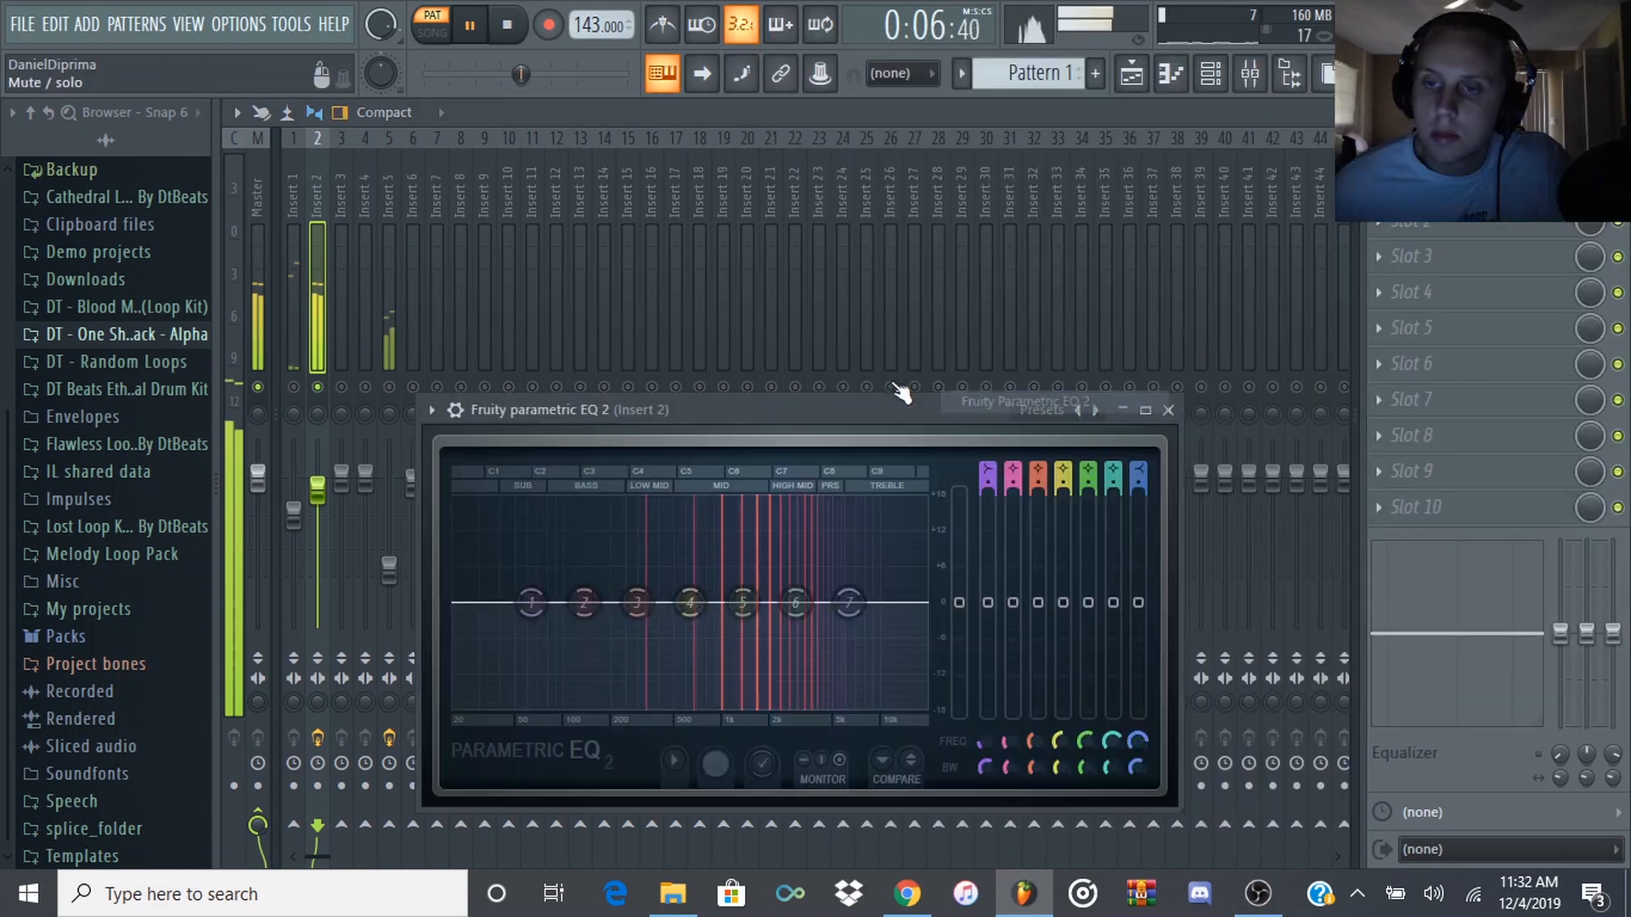
# - Roll off insert 2's lows and highs by dropping EQ bands 1 and 7 to -18 dB, with band 7 at about 4650 Hz
pyautogui.moveTo(849, 605); pyautogui.dragTo(833, 705)
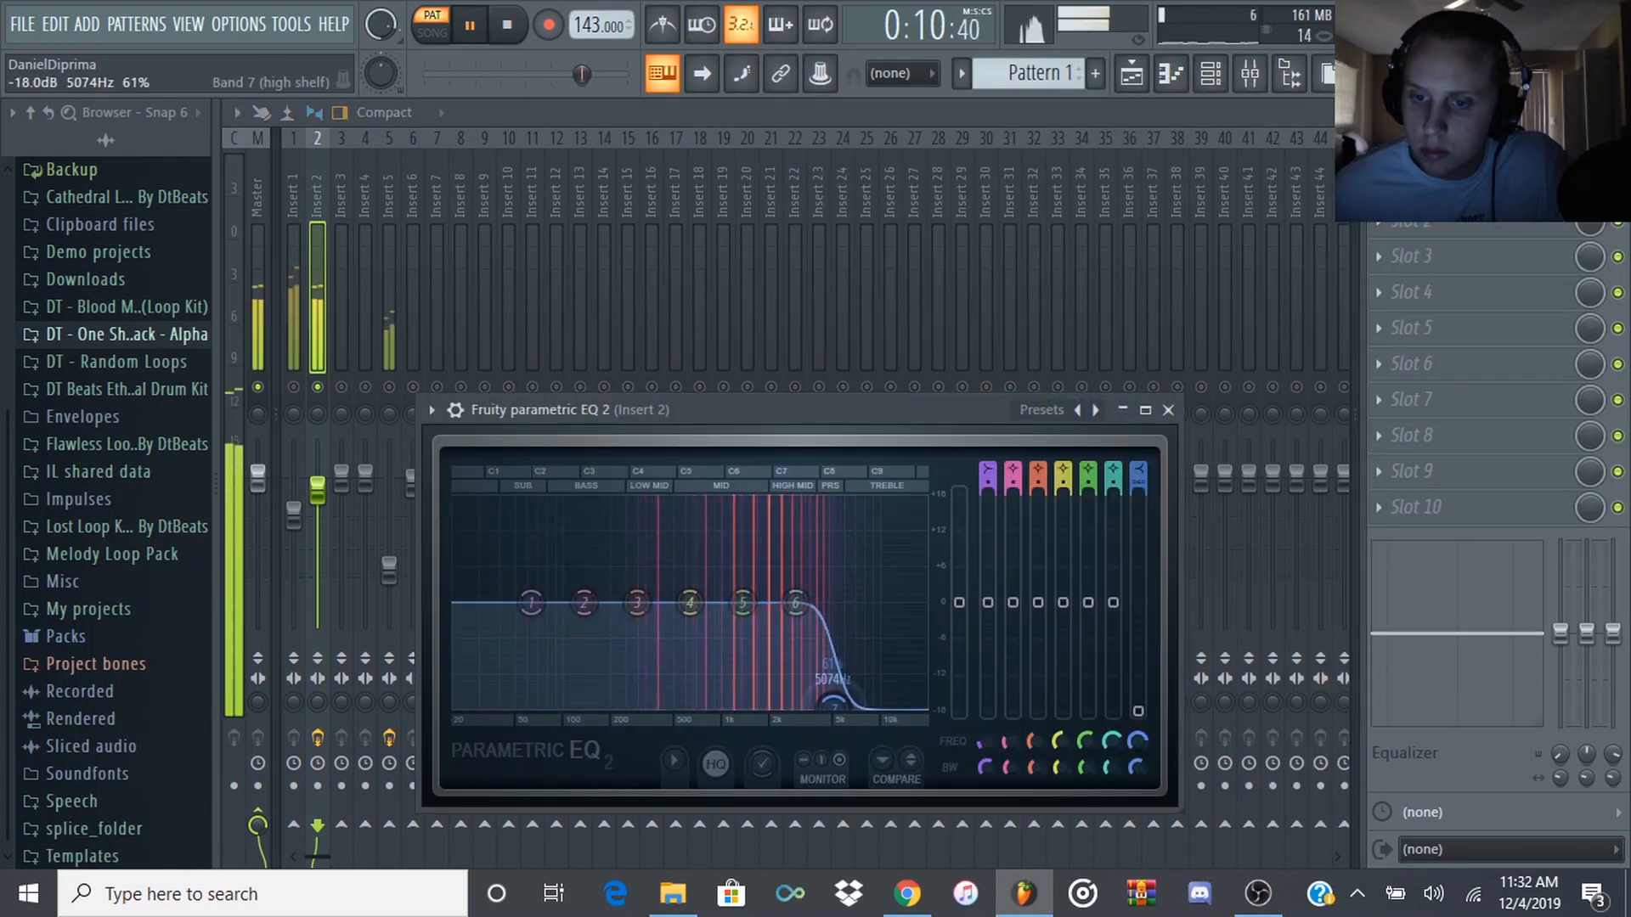
pyautogui.moveTo(531, 603); pyautogui.dragTo(684, 643)
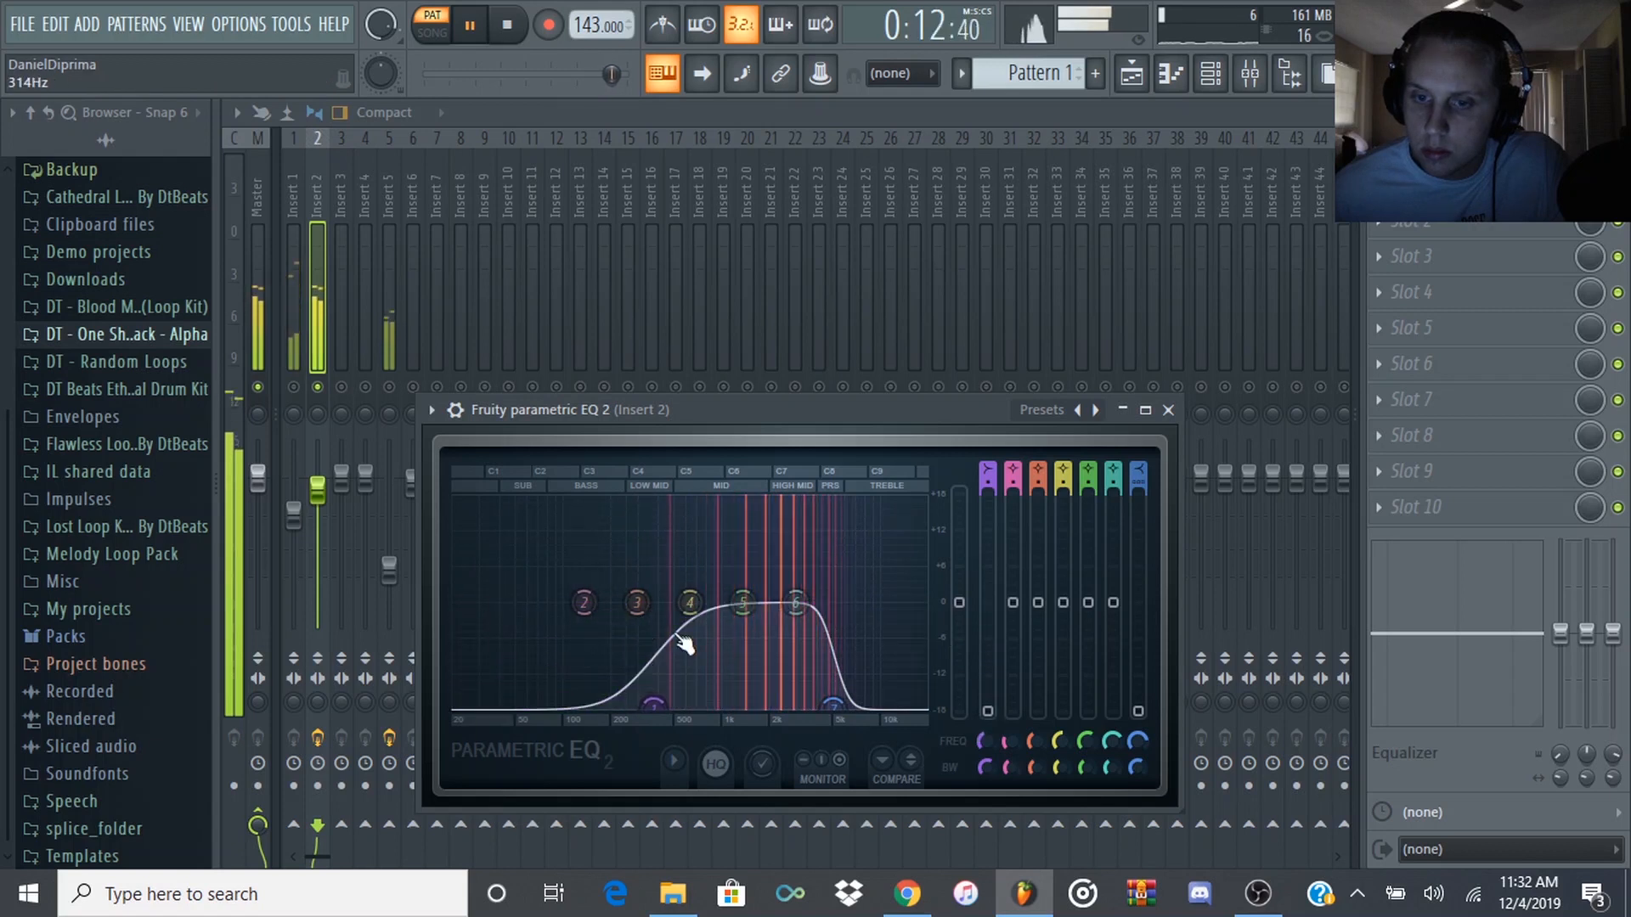
pyautogui.moveTo(833, 705); pyautogui.dragTo(837, 687)
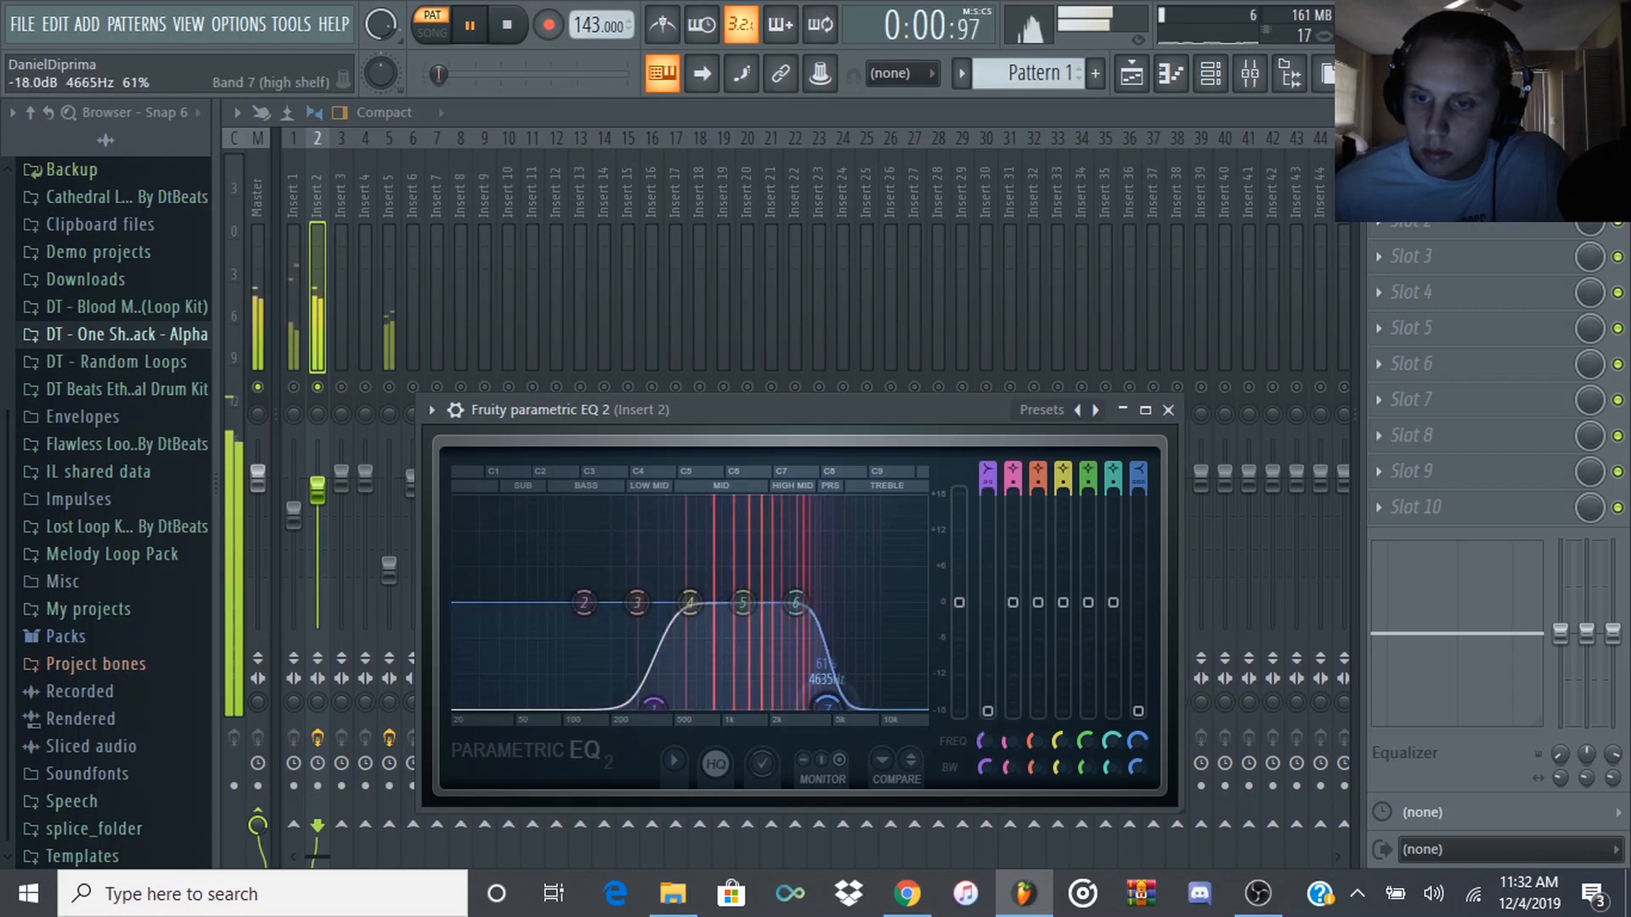
# - Lower insert 2's volume and unmute insert 1 to balance the two during playback
pyautogui.moveTo(317, 490); pyautogui.dragTo(317, 516)
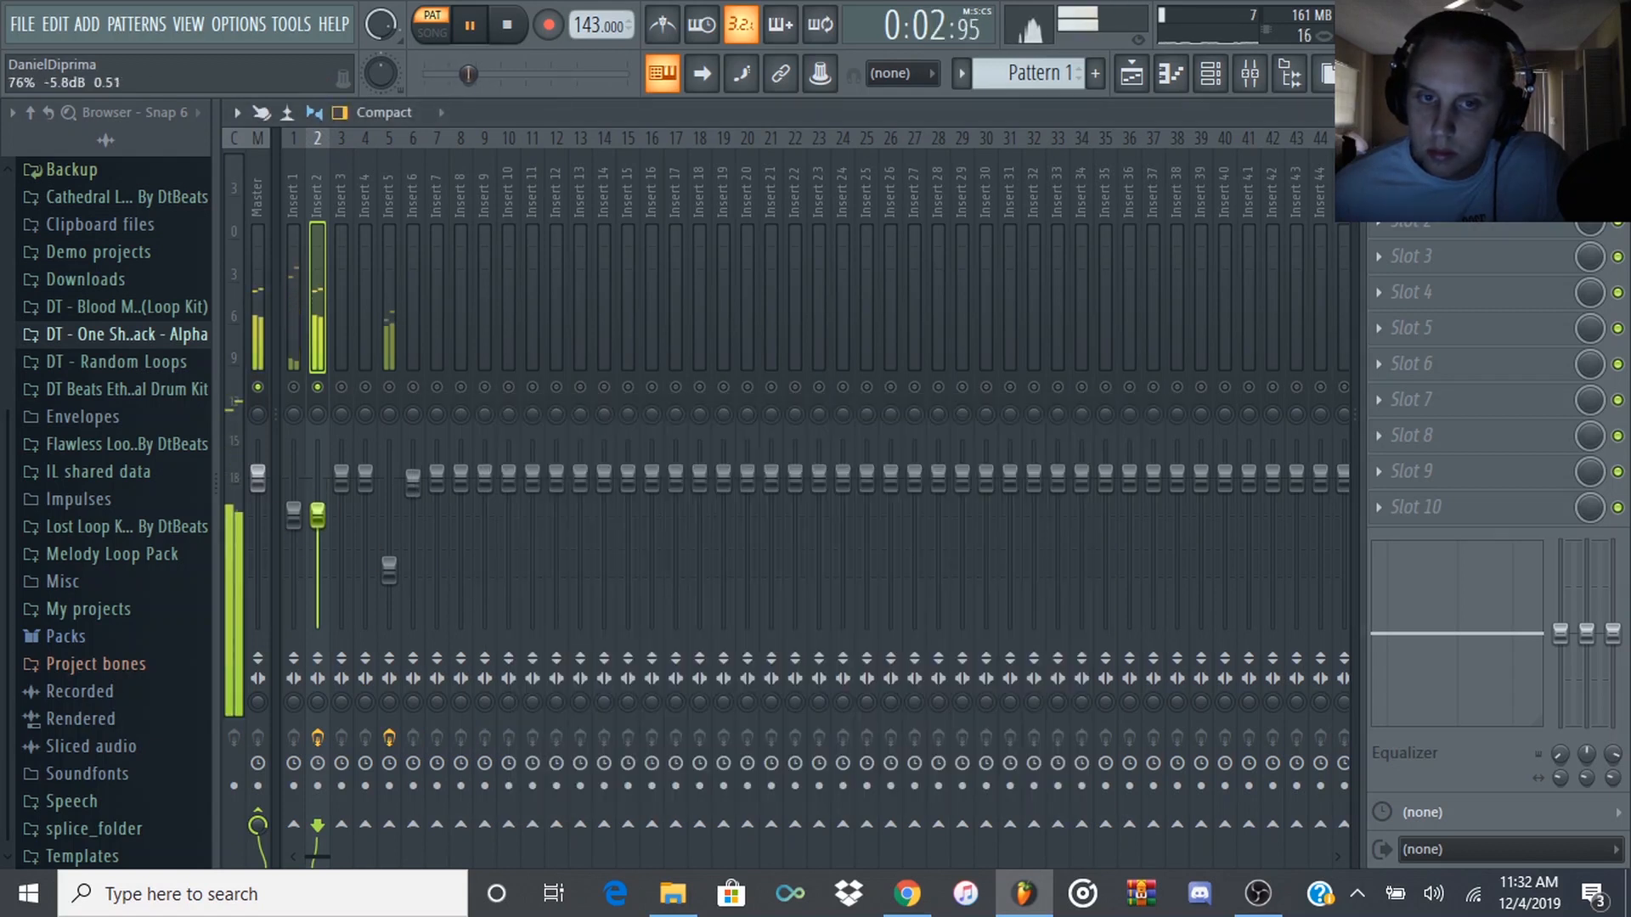
pyautogui.click(297, 392)
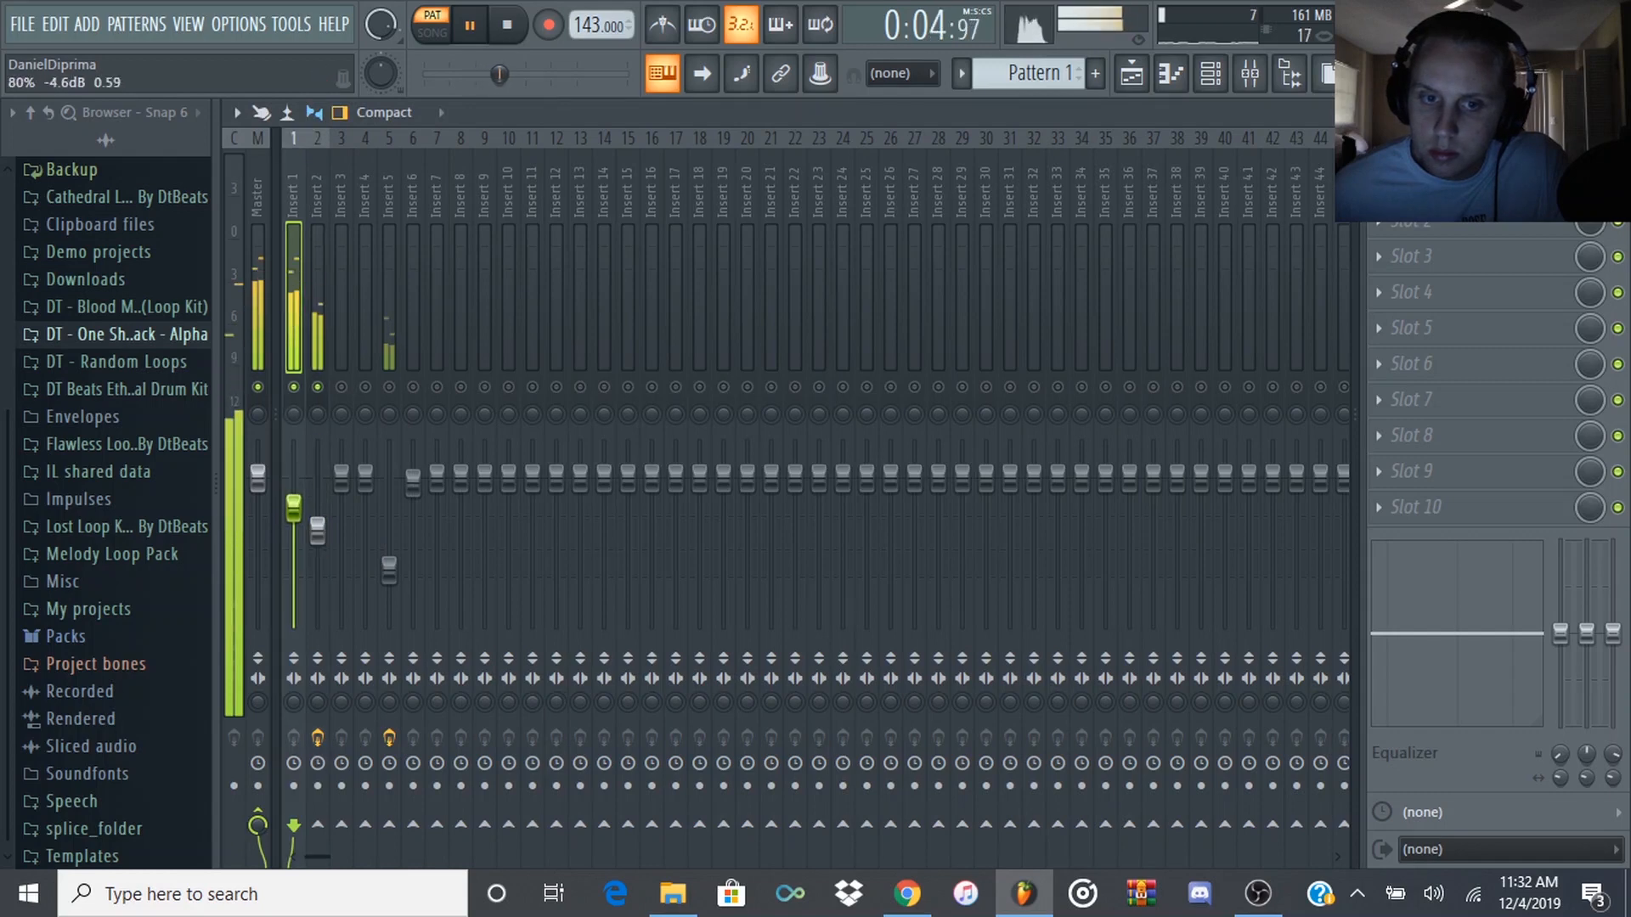
# - Open the Blunt - Bell channel settings, view its sample waveform page, and return to the channel rack
pyautogui.click(1211, 74)
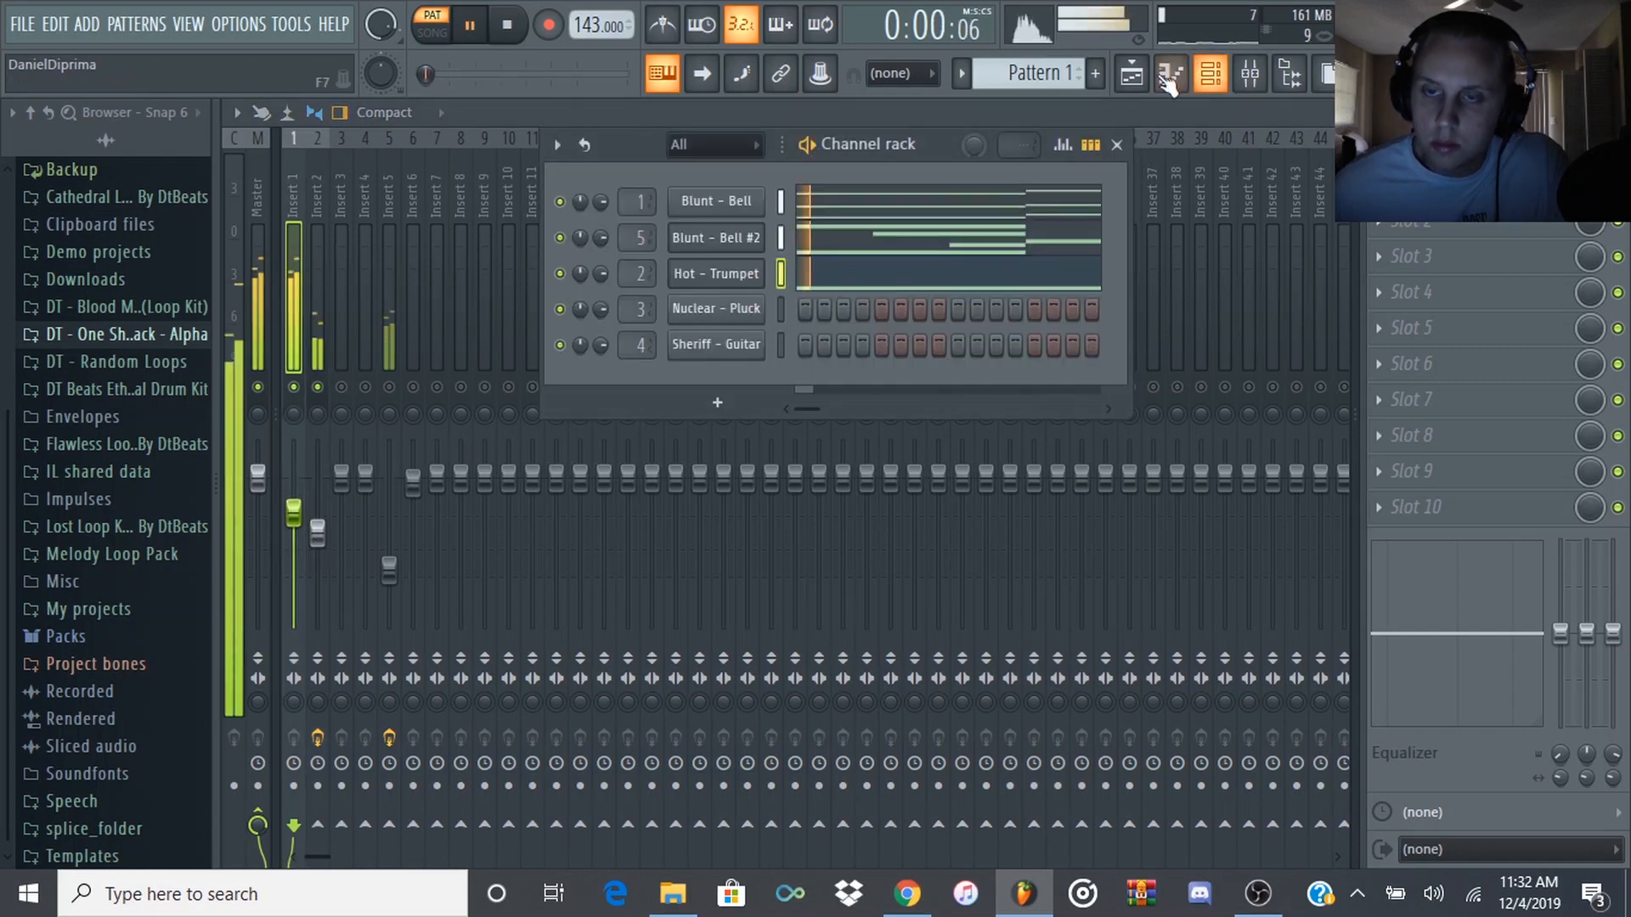
pyautogui.click(736, 204)
pyautogui.click(735, 204)
pyautogui.click(736, 203)
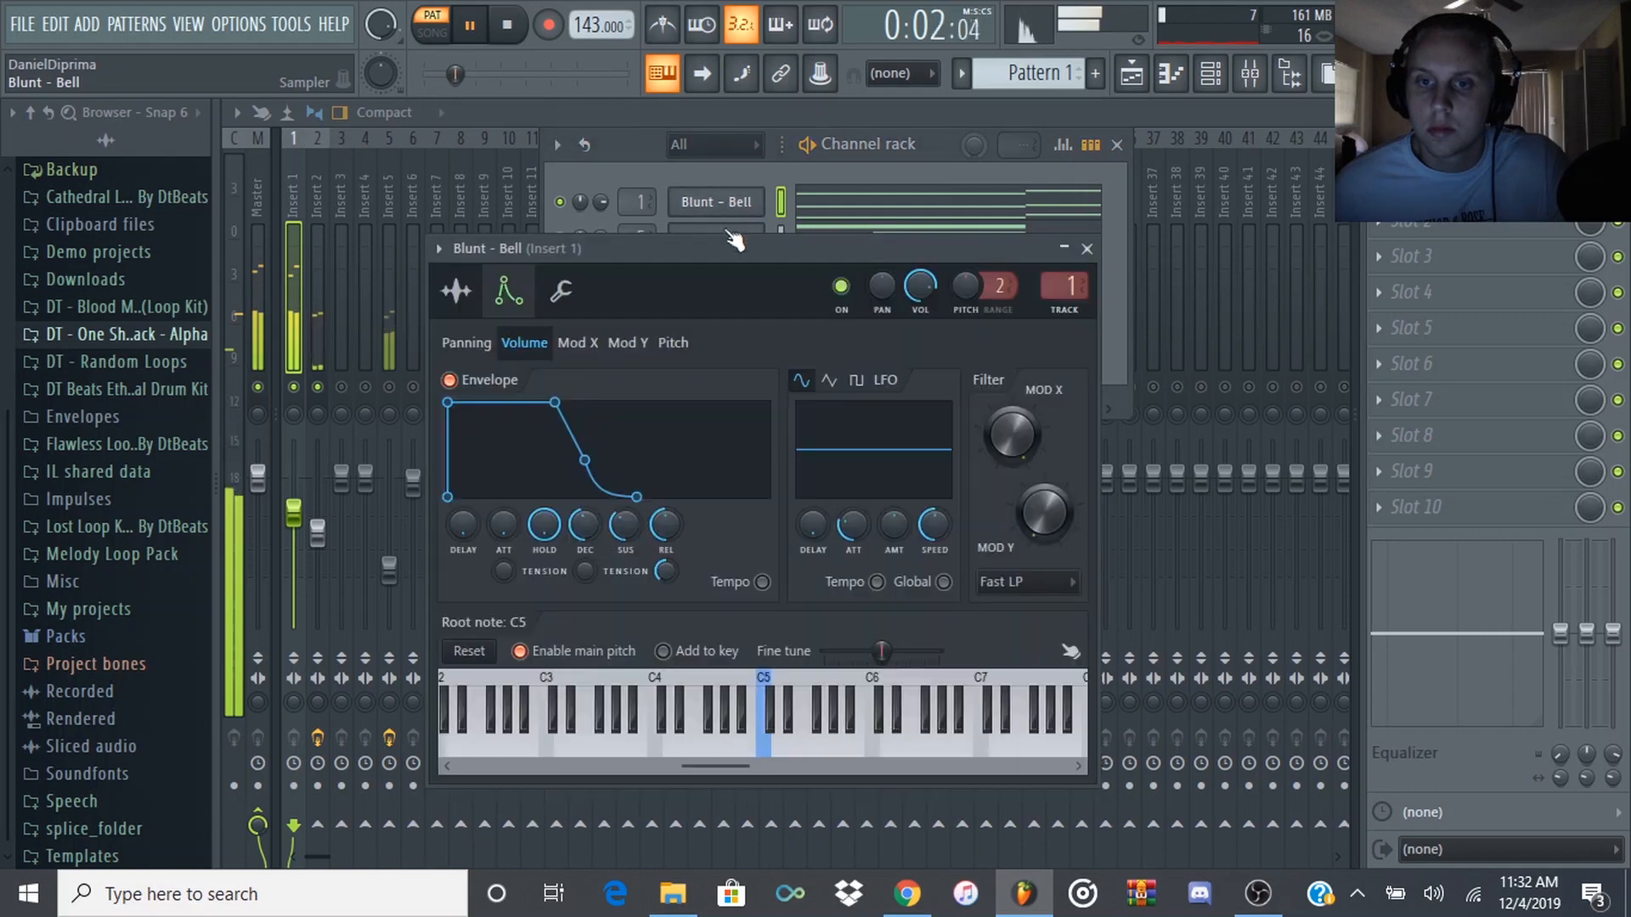
pyautogui.click(456, 291)
pyautogui.click(845, 150)
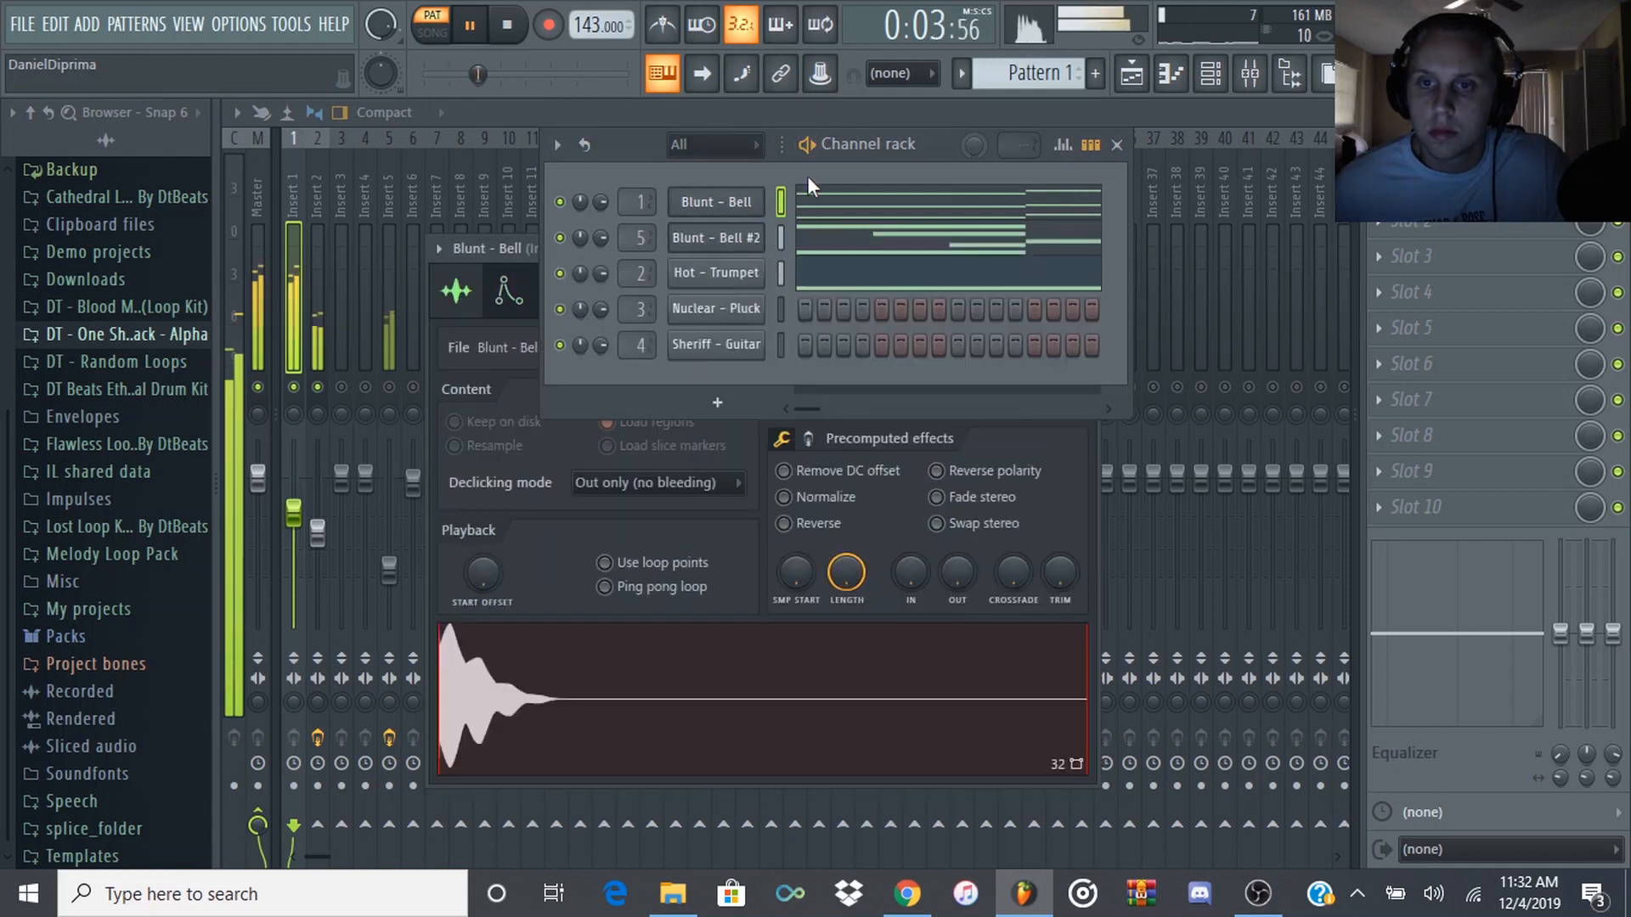
# - Balance the layers during playback by lowering insert 2's volume and raising insert 5's, and stop the pattern
pyautogui.click(400, 177)
pyautogui.moveTo(317, 532); pyautogui.dragTo(317, 556)
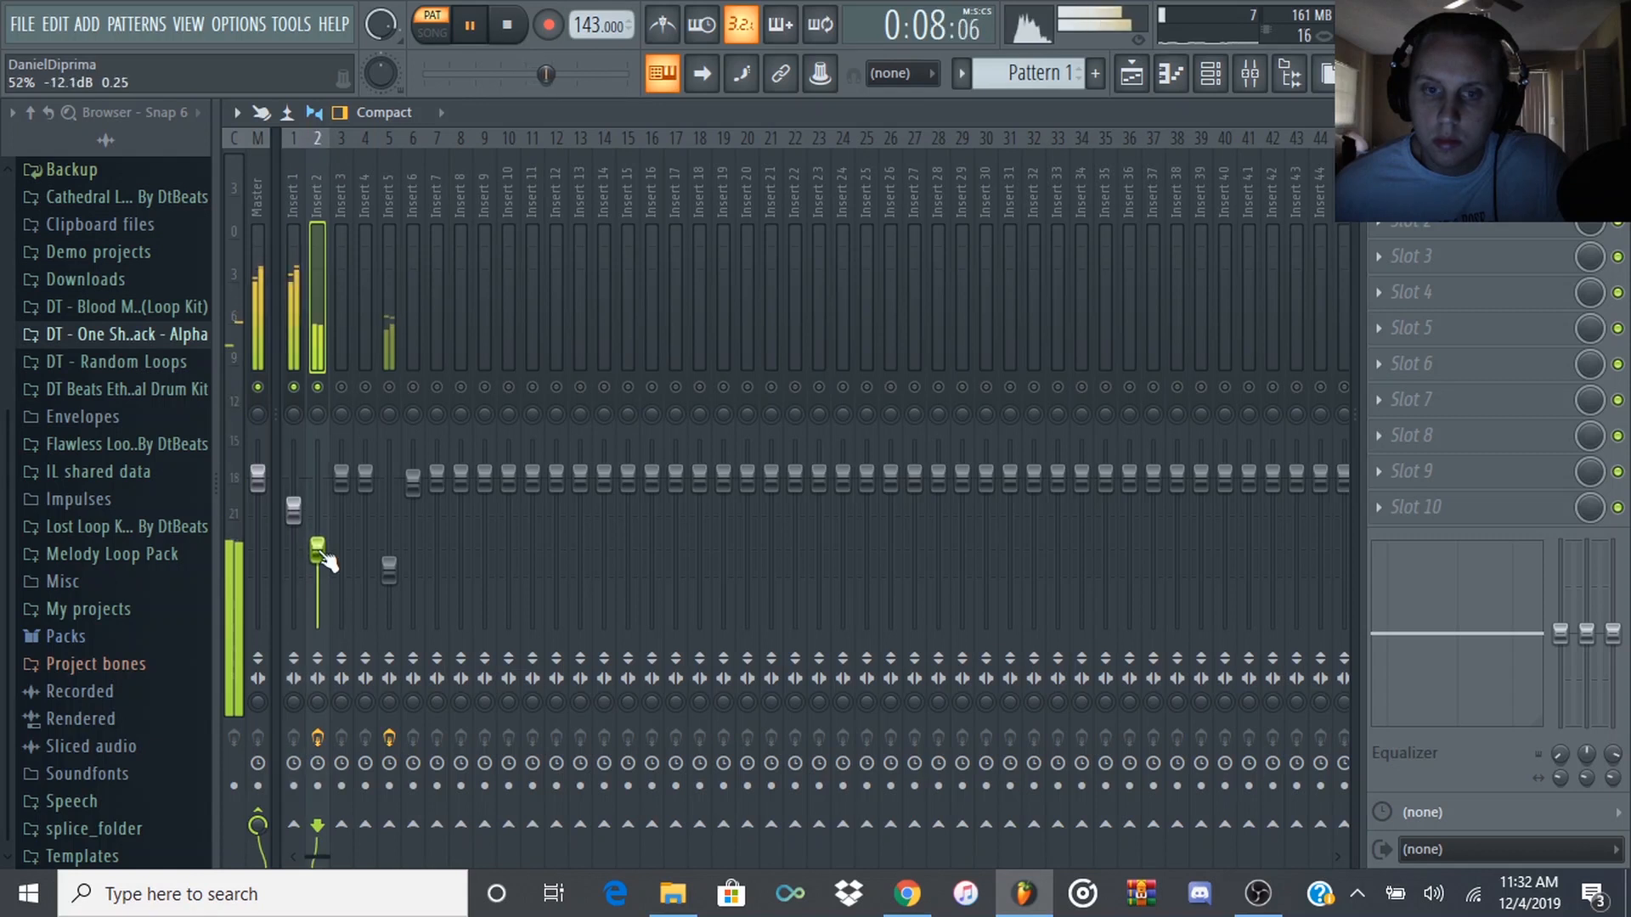
pyautogui.moveTo(389, 569); pyautogui.dragTo(317, 560)
pyautogui.click(293, 509)
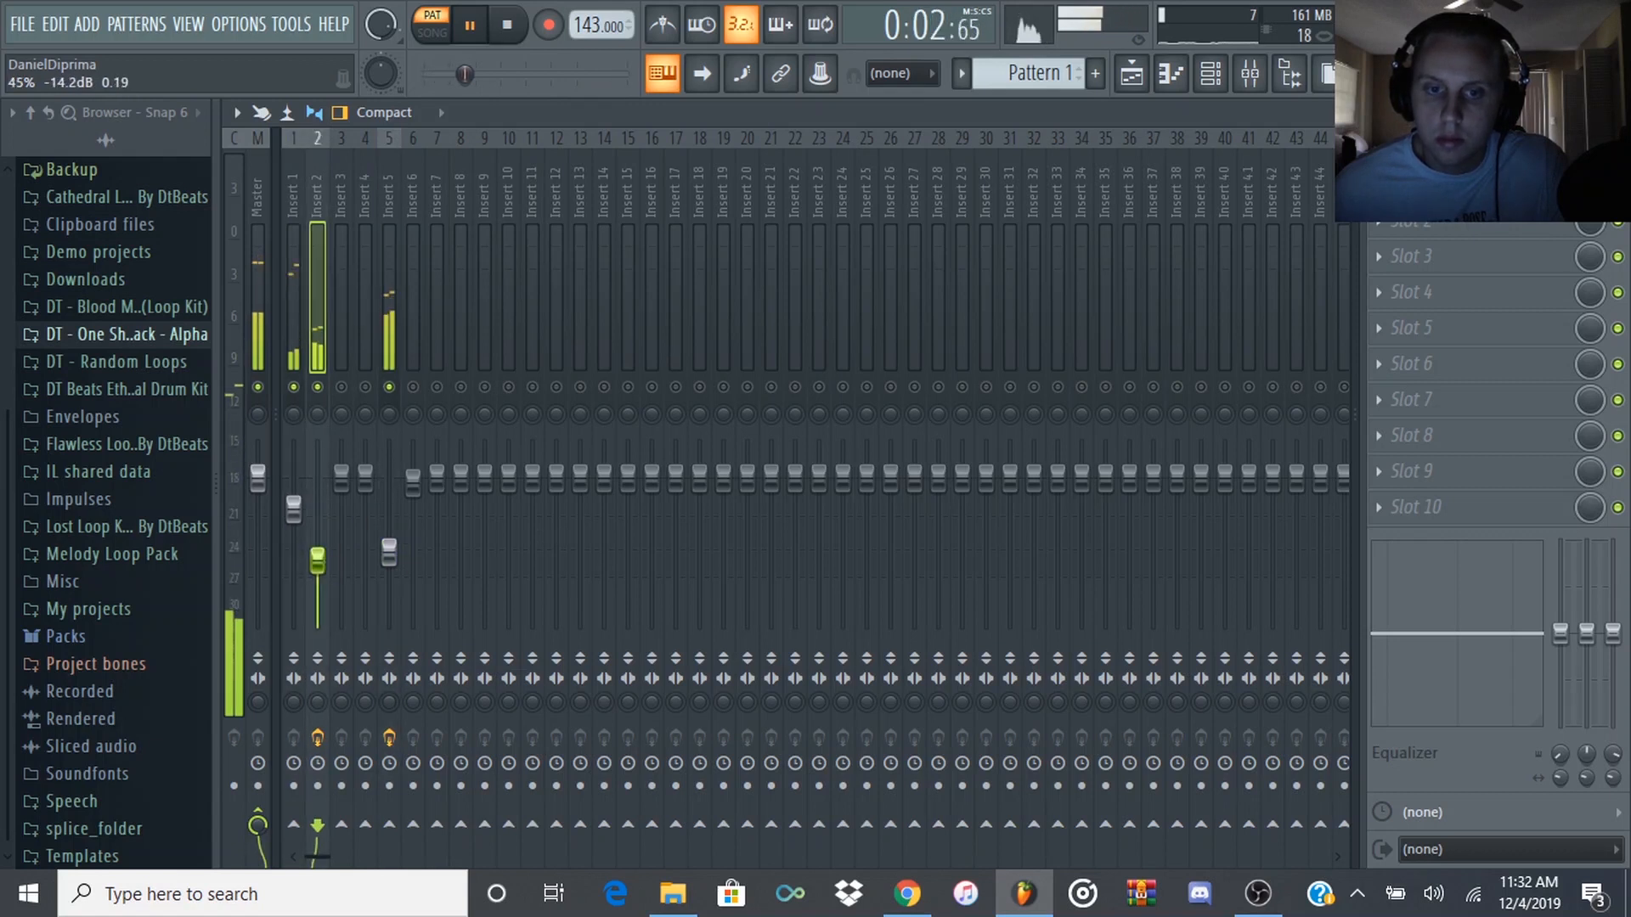
pyautogui.press('space')
# - Open the Nuclear - Pluck channel's piano roll and place a D5 note at the start of bar 1
pyautogui.click(1211, 73)
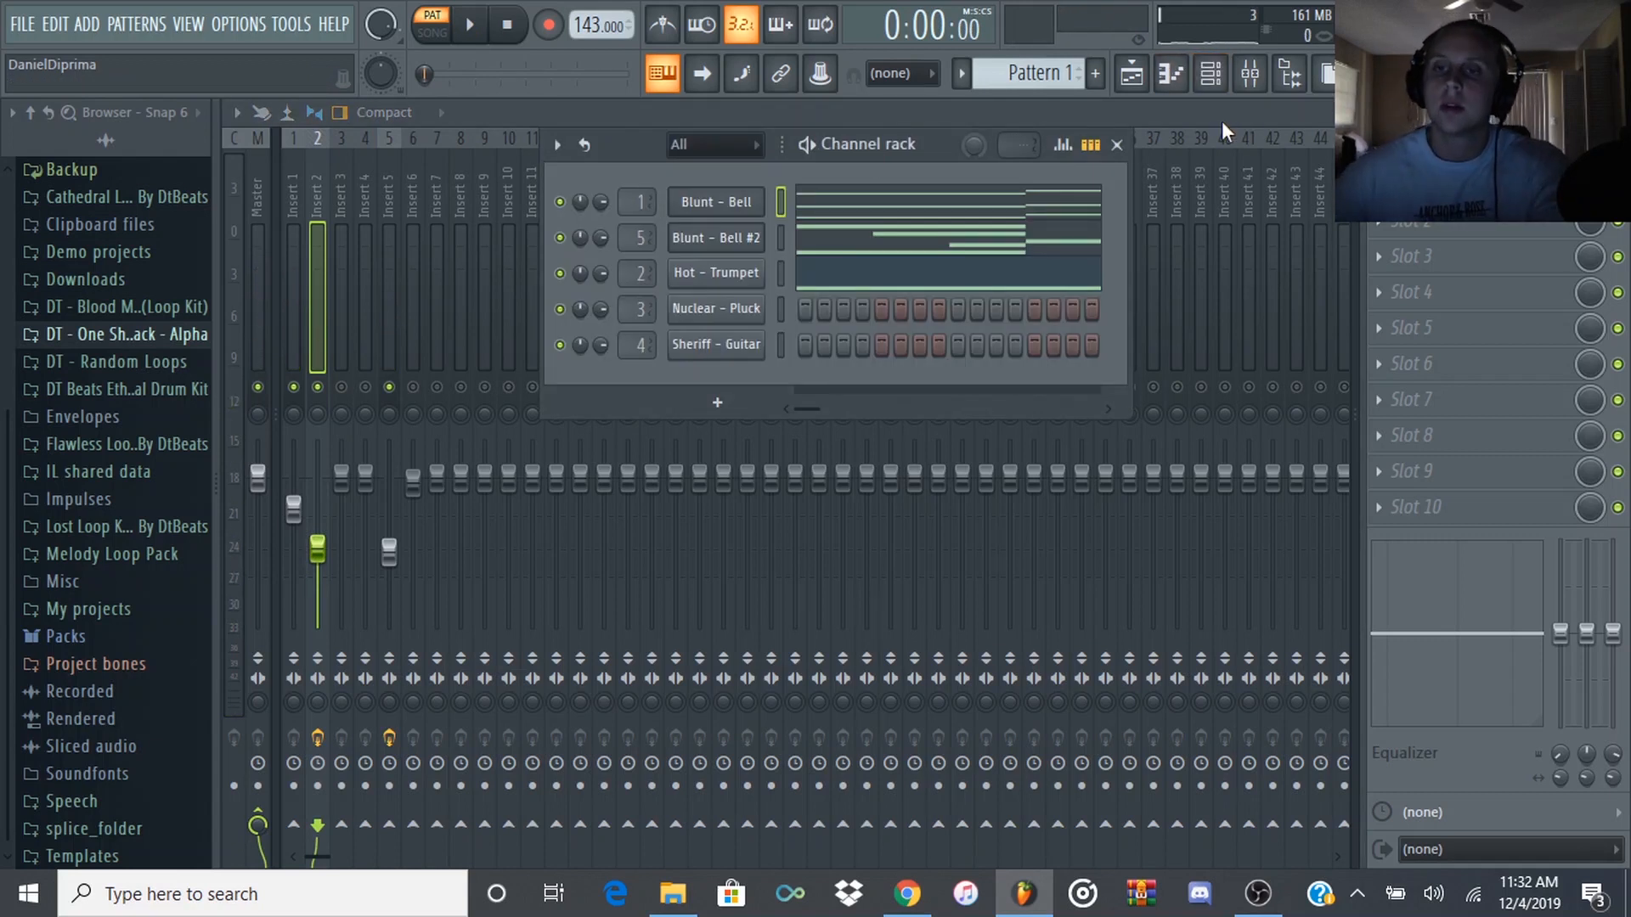
pyautogui.rightClick(756, 308)
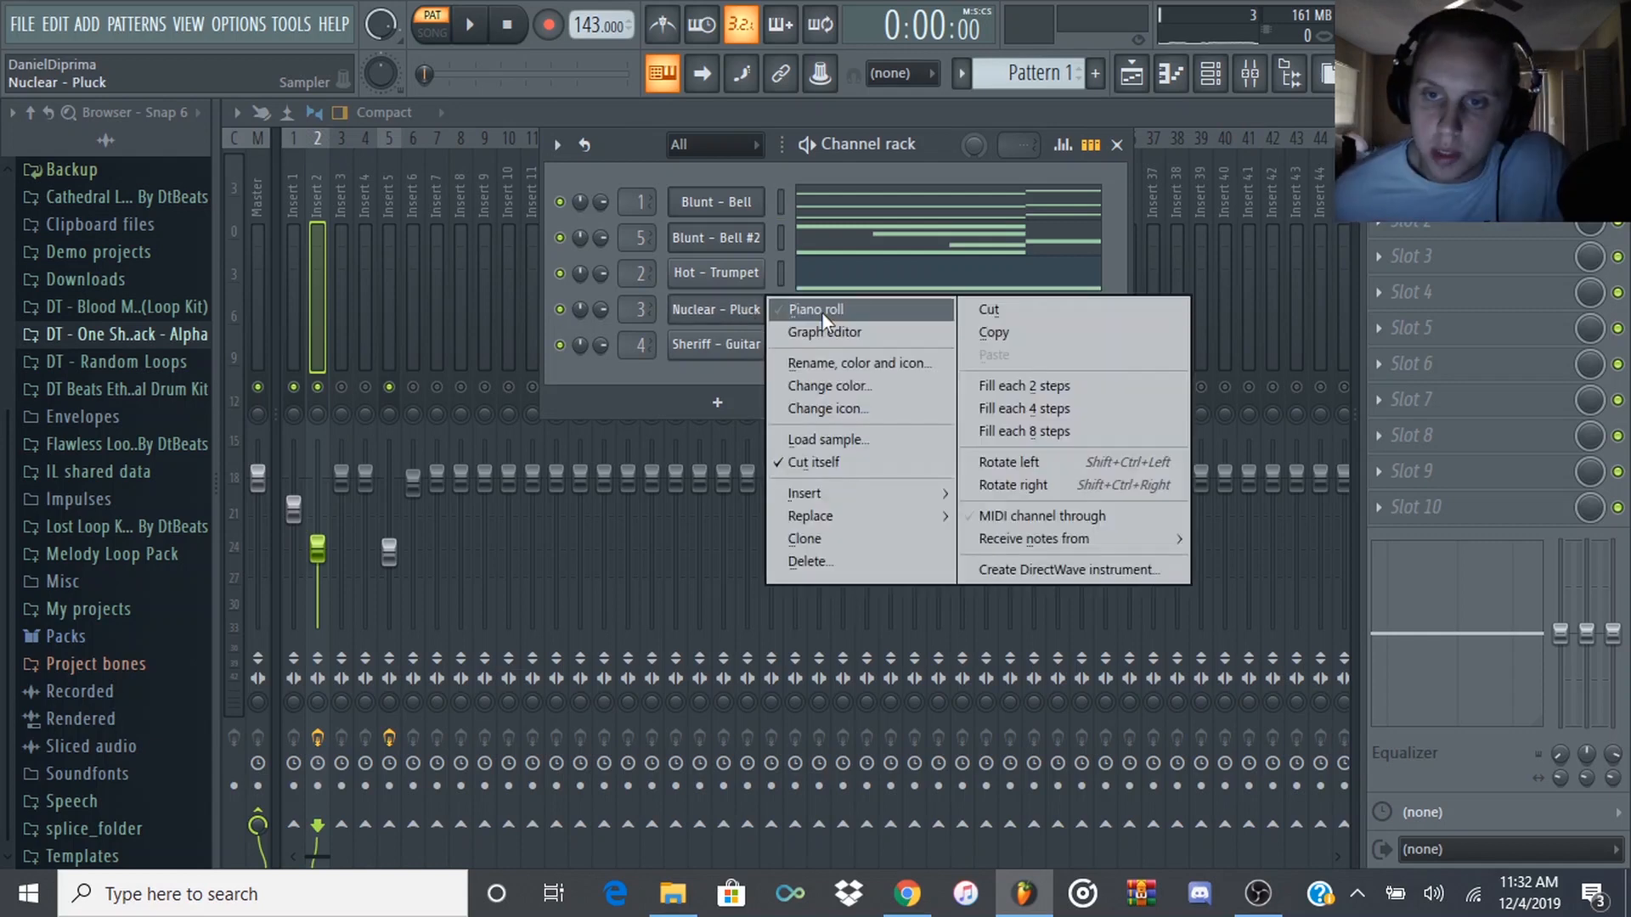
pyautogui.click(790, 311)
pyautogui.click(321, 581)
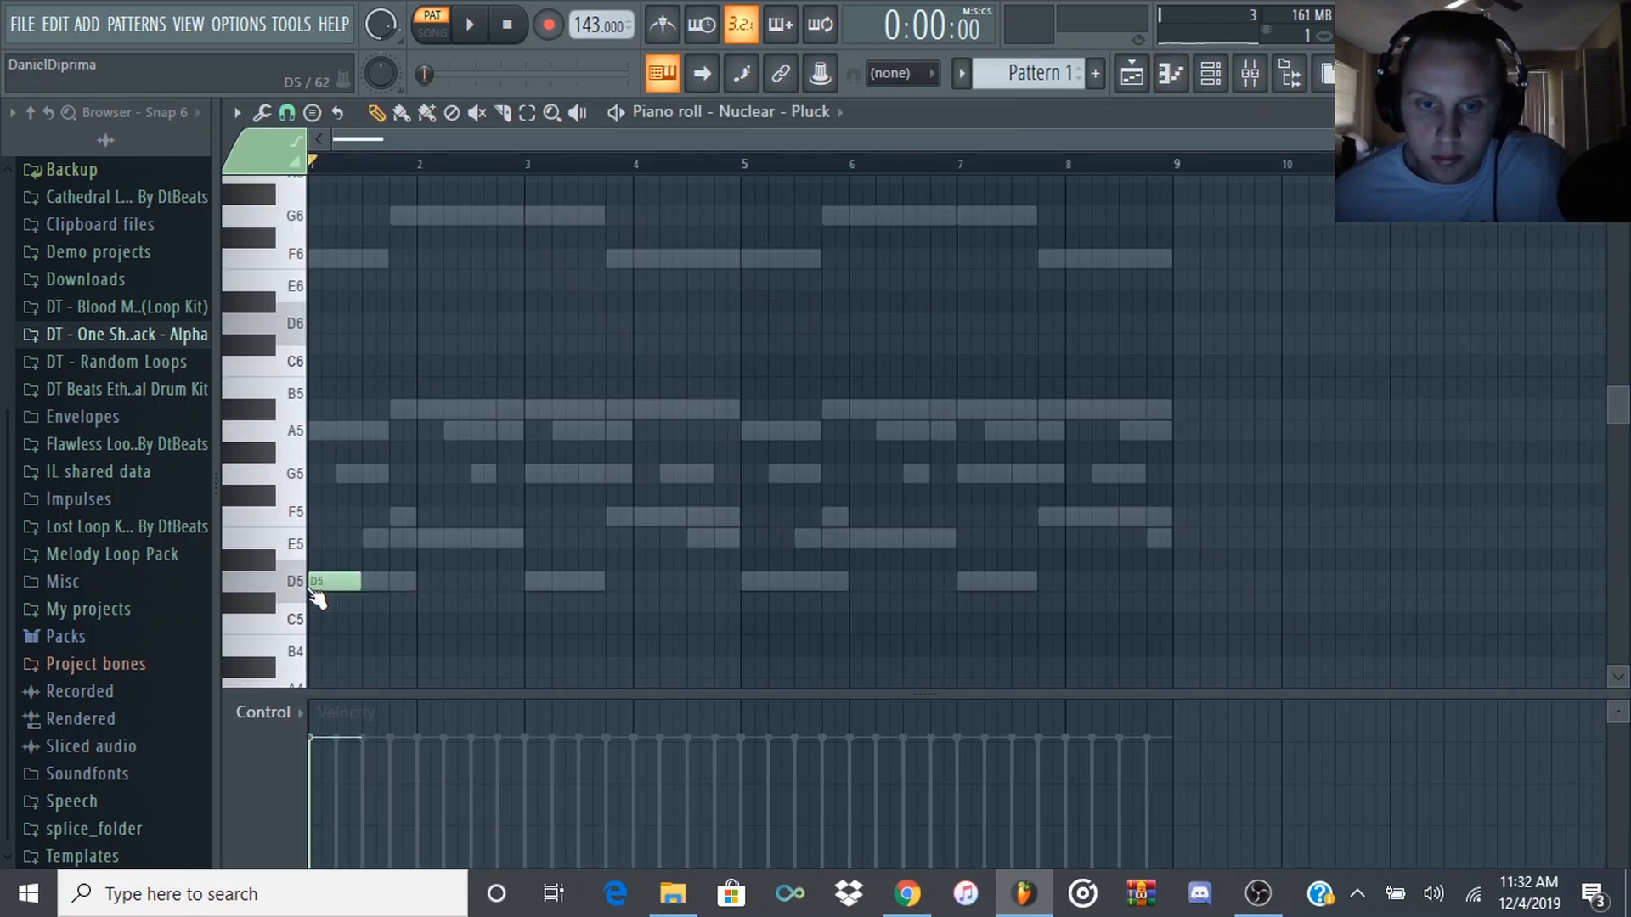
# - Lower insert 3's volume in the mixer for the Nuclear - Pluck and return to its piano roll
pyautogui.press('F9')
pyautogui.press('space')
pyautogui.press('F6')
pyautogui.press('F6')
pyautogui.press('space')
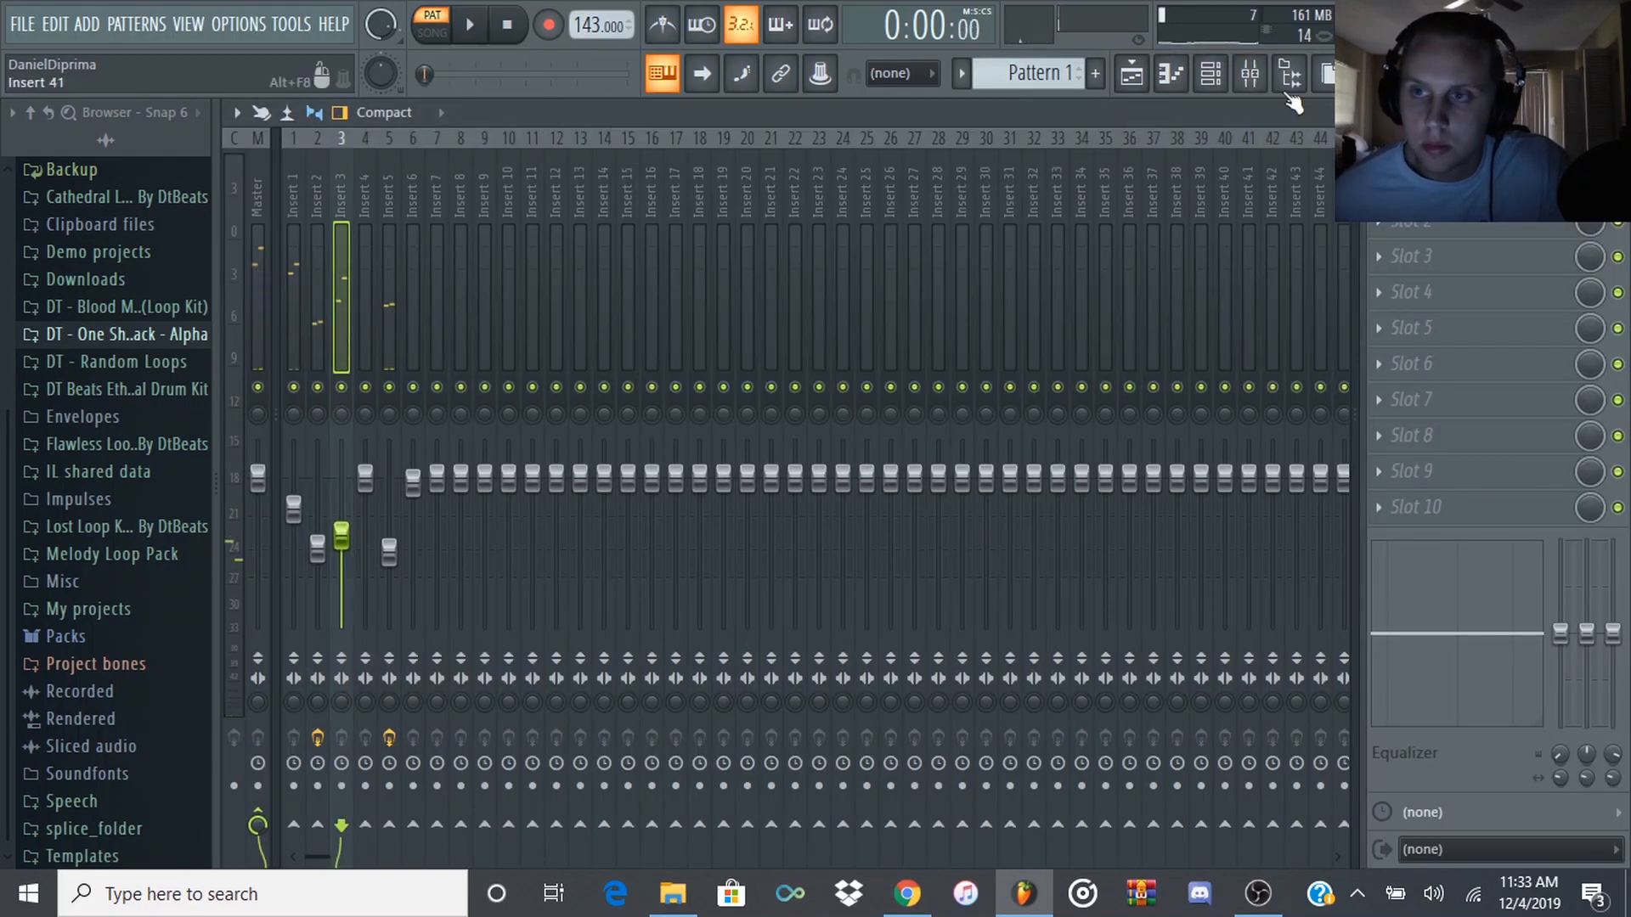
pyautogui.press('F7')
# - Extend the pluck melody with E5 midway through bar 2, G5 at bar 3, and F5 and E5 across bar 4, auditioning while writing
pyautogui.press('space')
pyautogui.click(477, 538)
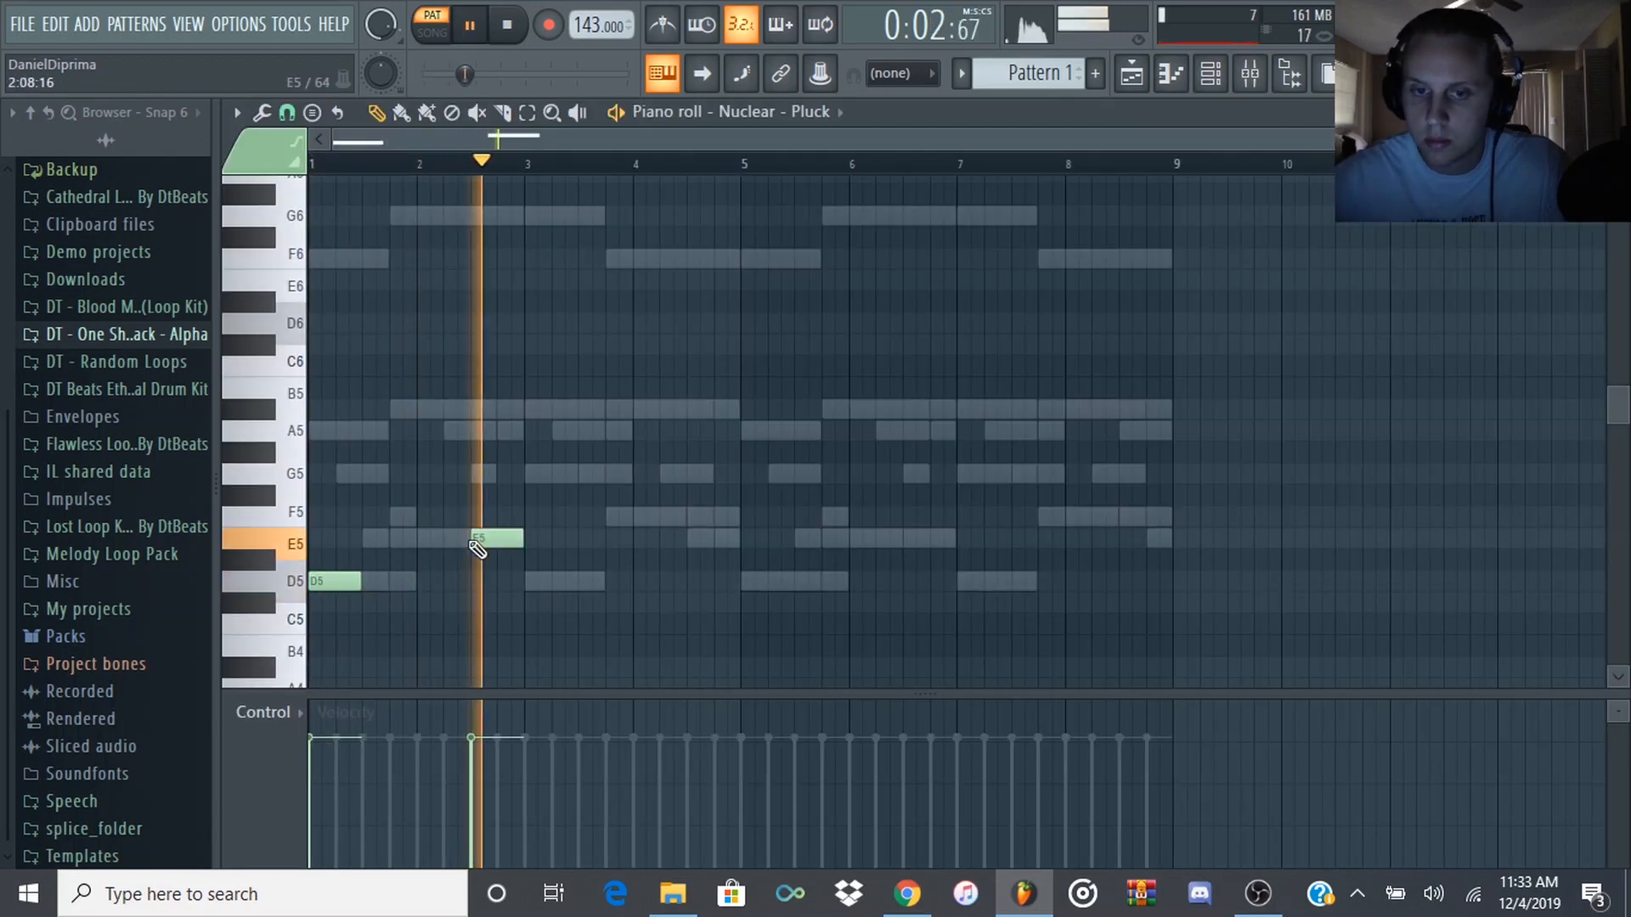
pyautogui.press('space')
pyautogui.press('space')
pyautogui.click(532, 473)
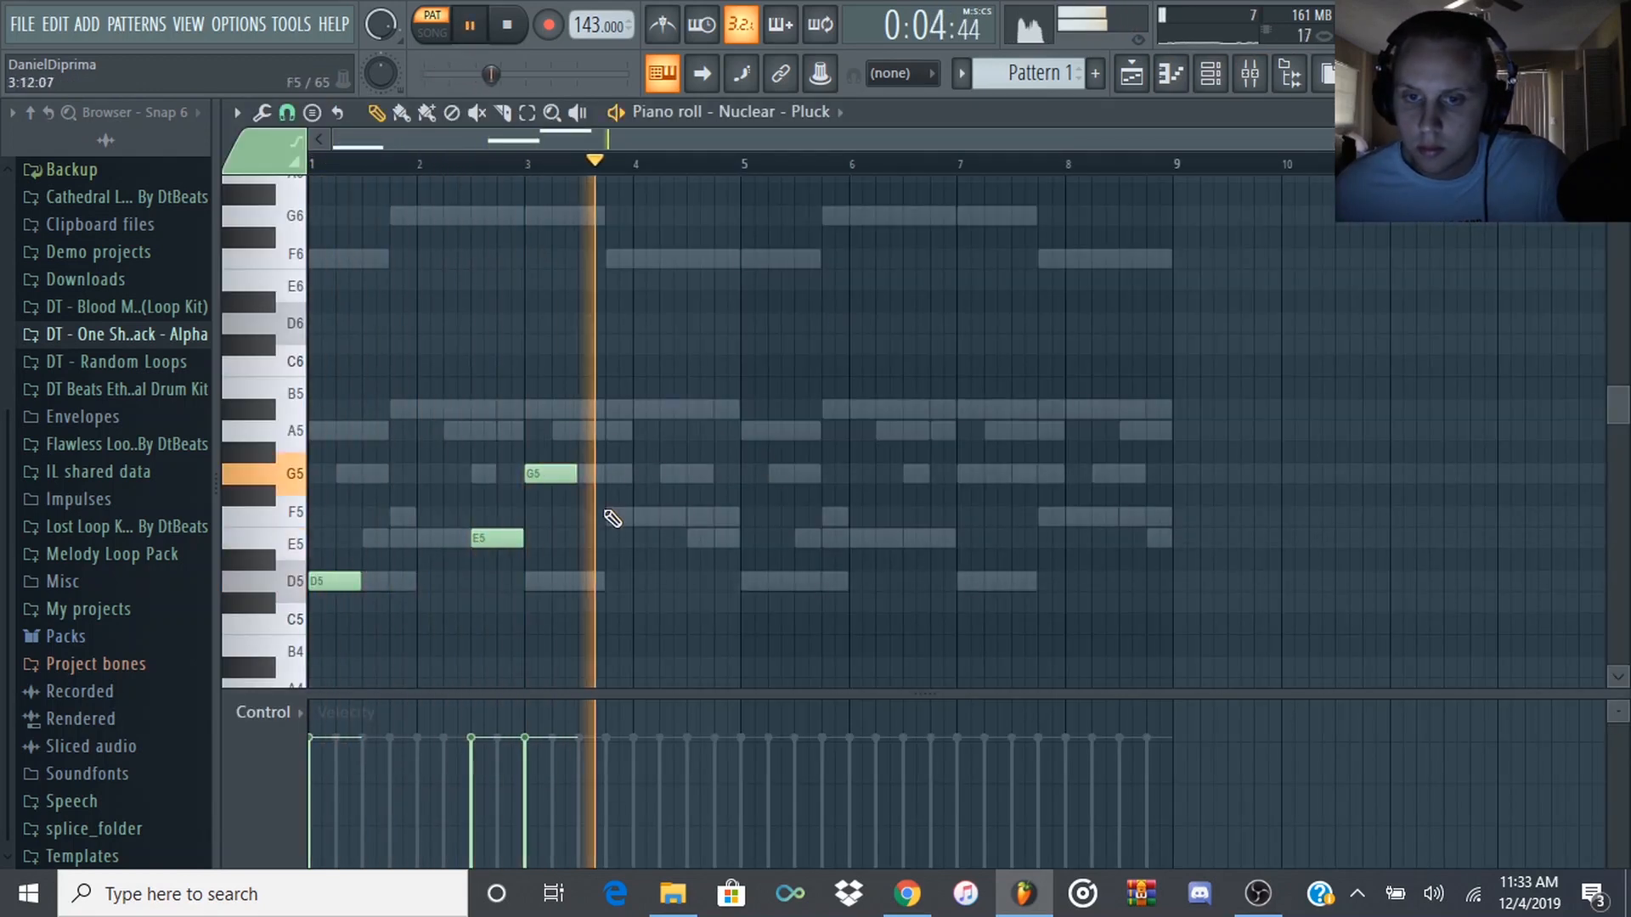
pyautogui.press('space')
pyautogui.click(641, 516)
pyautogui.click(695, 538)
pyautogui.press('space')
# - Duplicate the four-bar pluck melody into bars 5 to 8, deselect the notes and play the result
pyautogui.hotkey('ctrl', 'a')
pyautogui.hotkey('ctrl', 'b')
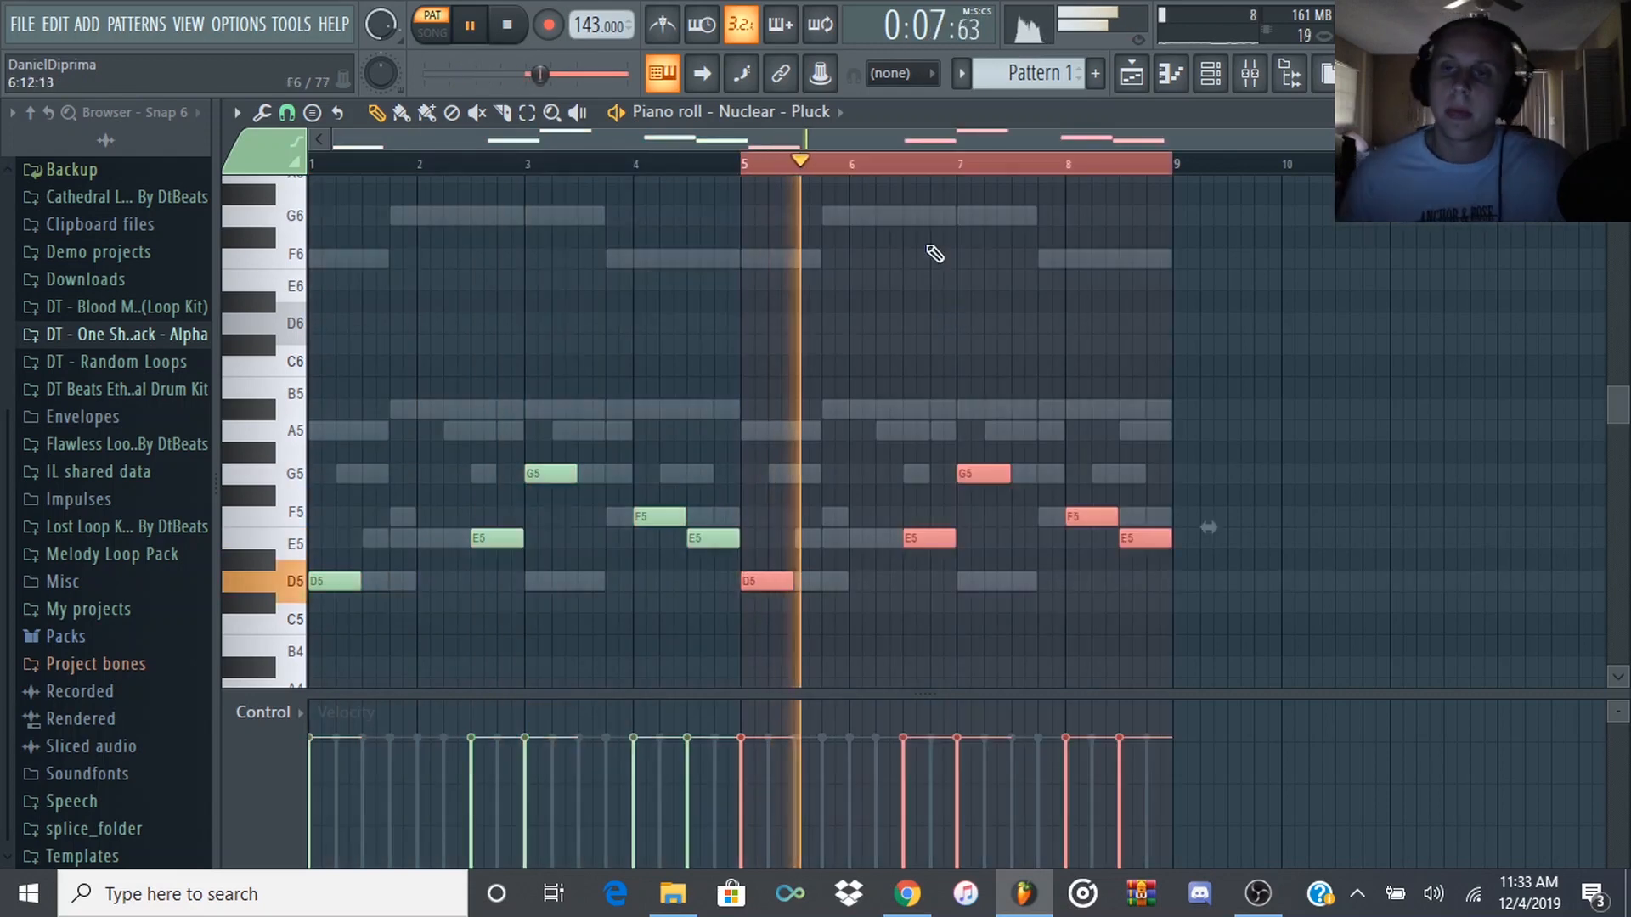
pyautogui.hotkey('ctrl', 'd')
pyautogui.press('space')
pyautogui.press('space')
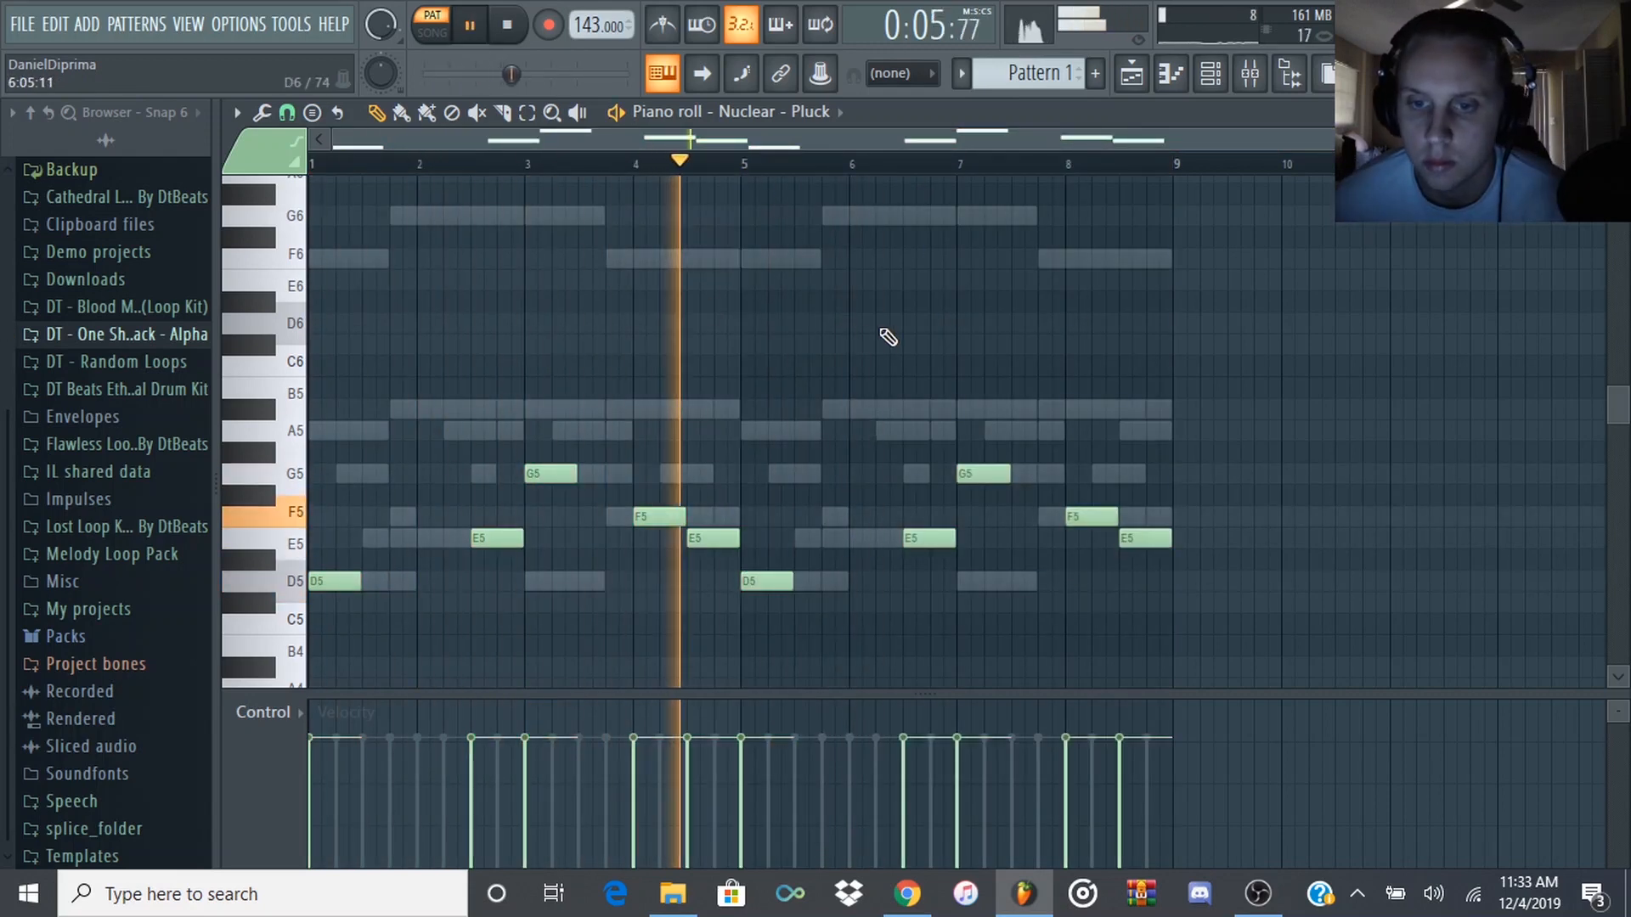
# - Stop playback and open the Nuclear - Pluck channel settings on the volume envelope page
pyautogui.press('space')
pyautogui.press('F7')
pyautogui.click(716, 306)
pyautogui.click(344, 299)
pyautogui.press('F6')
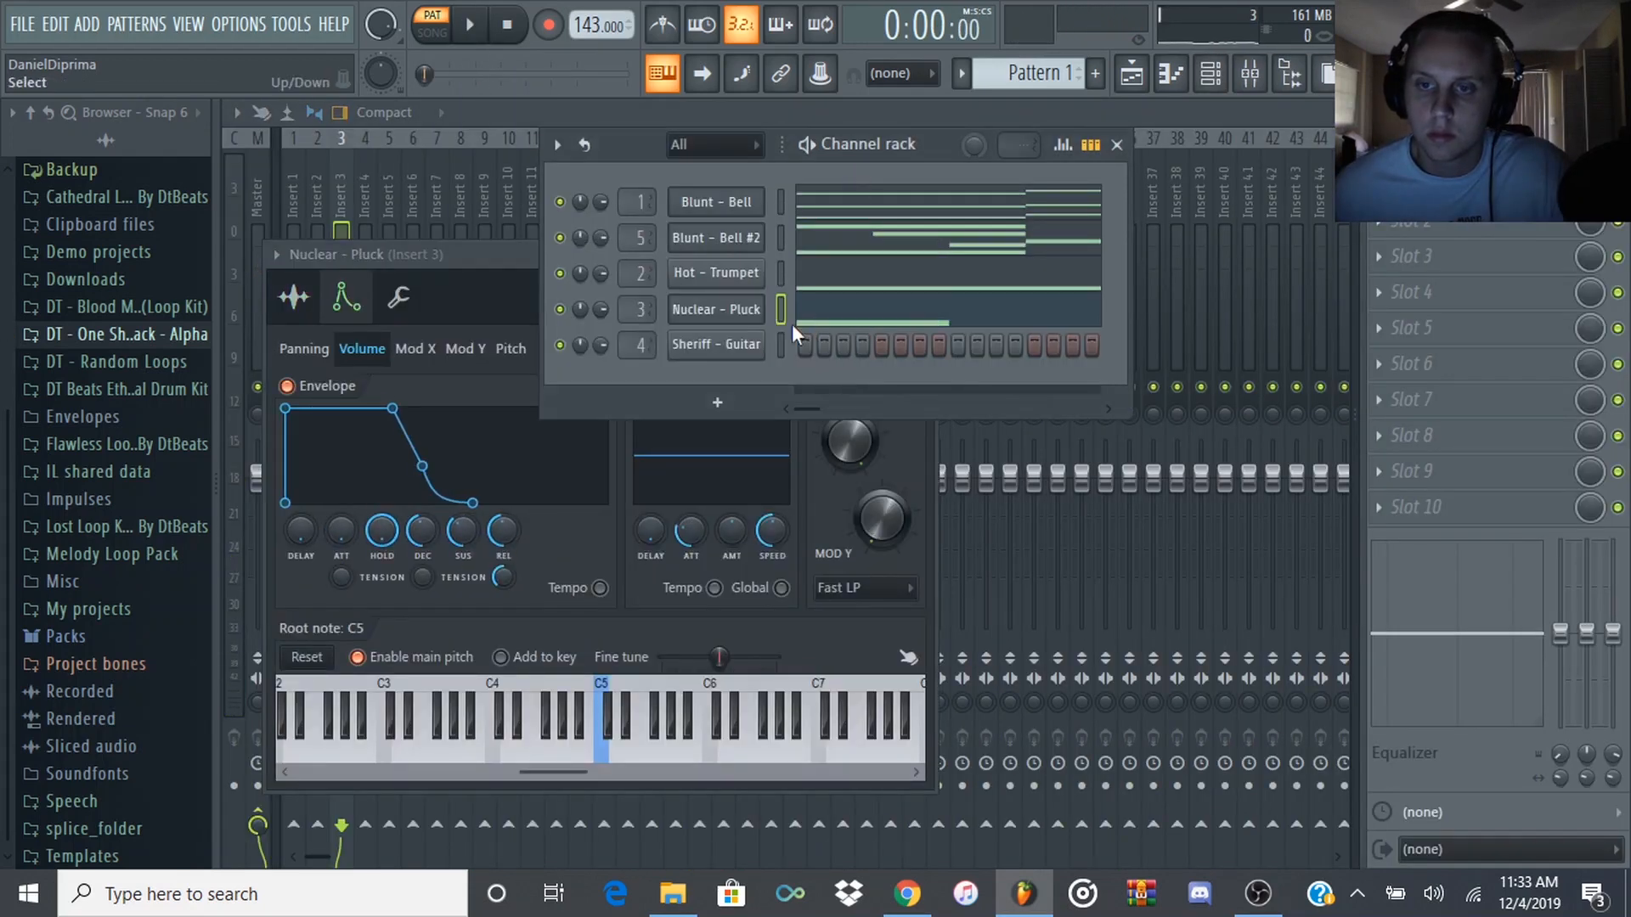
# - Play the pattern with the pluck melody, checking the layer levels in the mixer, and stop it
pyautogui.press('F7')
pyautogui.press('space')
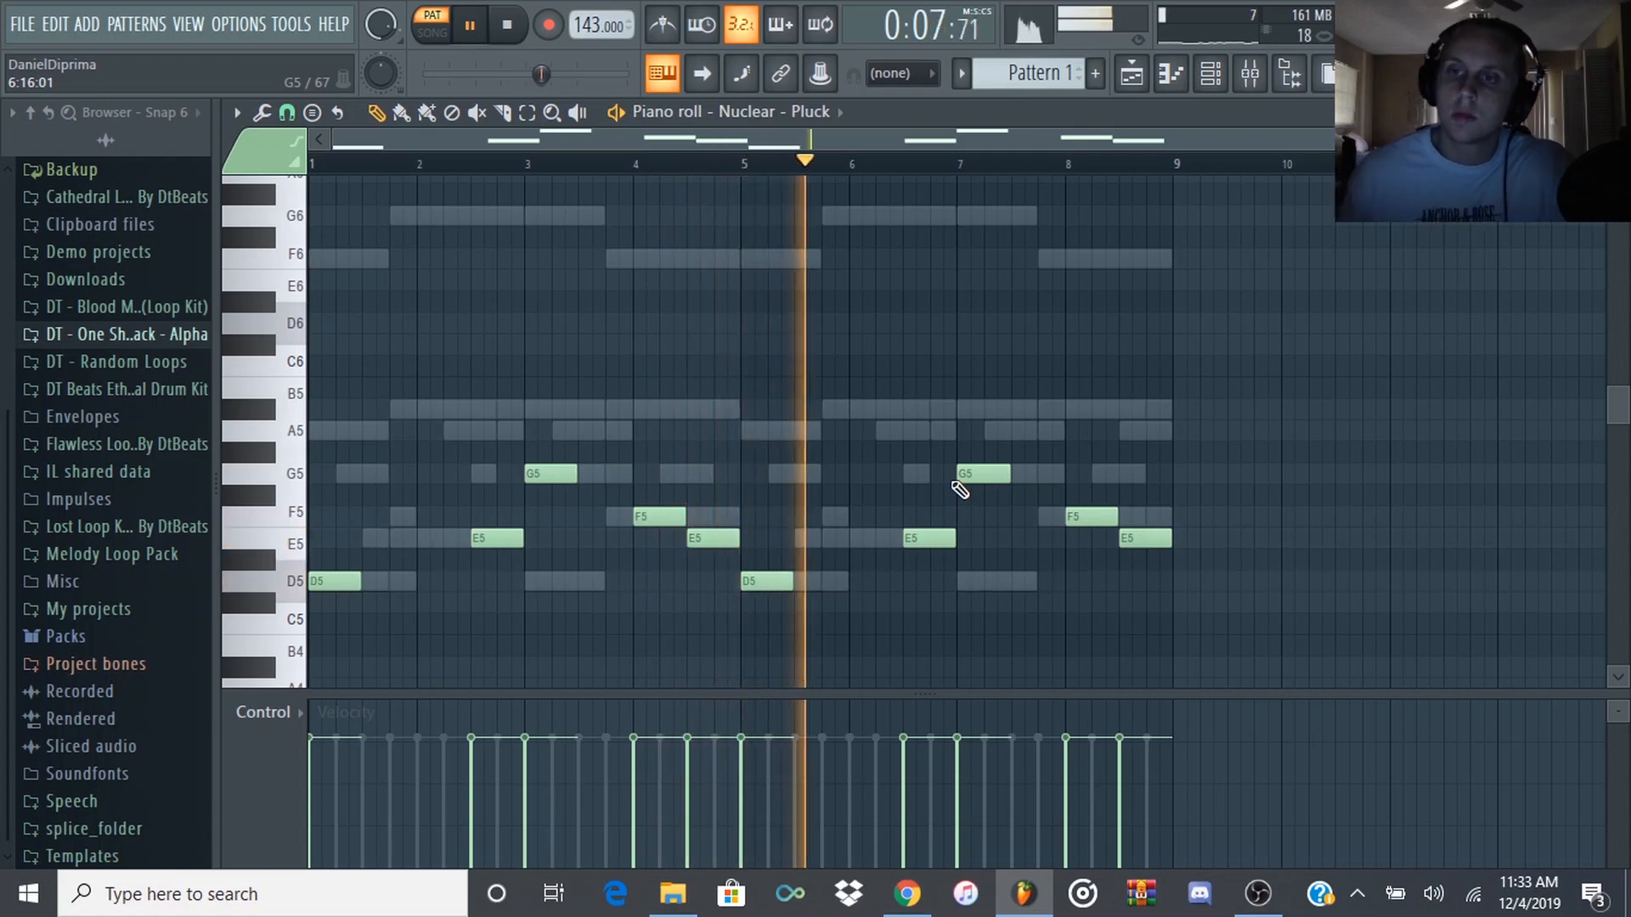
pyautogui.click(1262, 85)
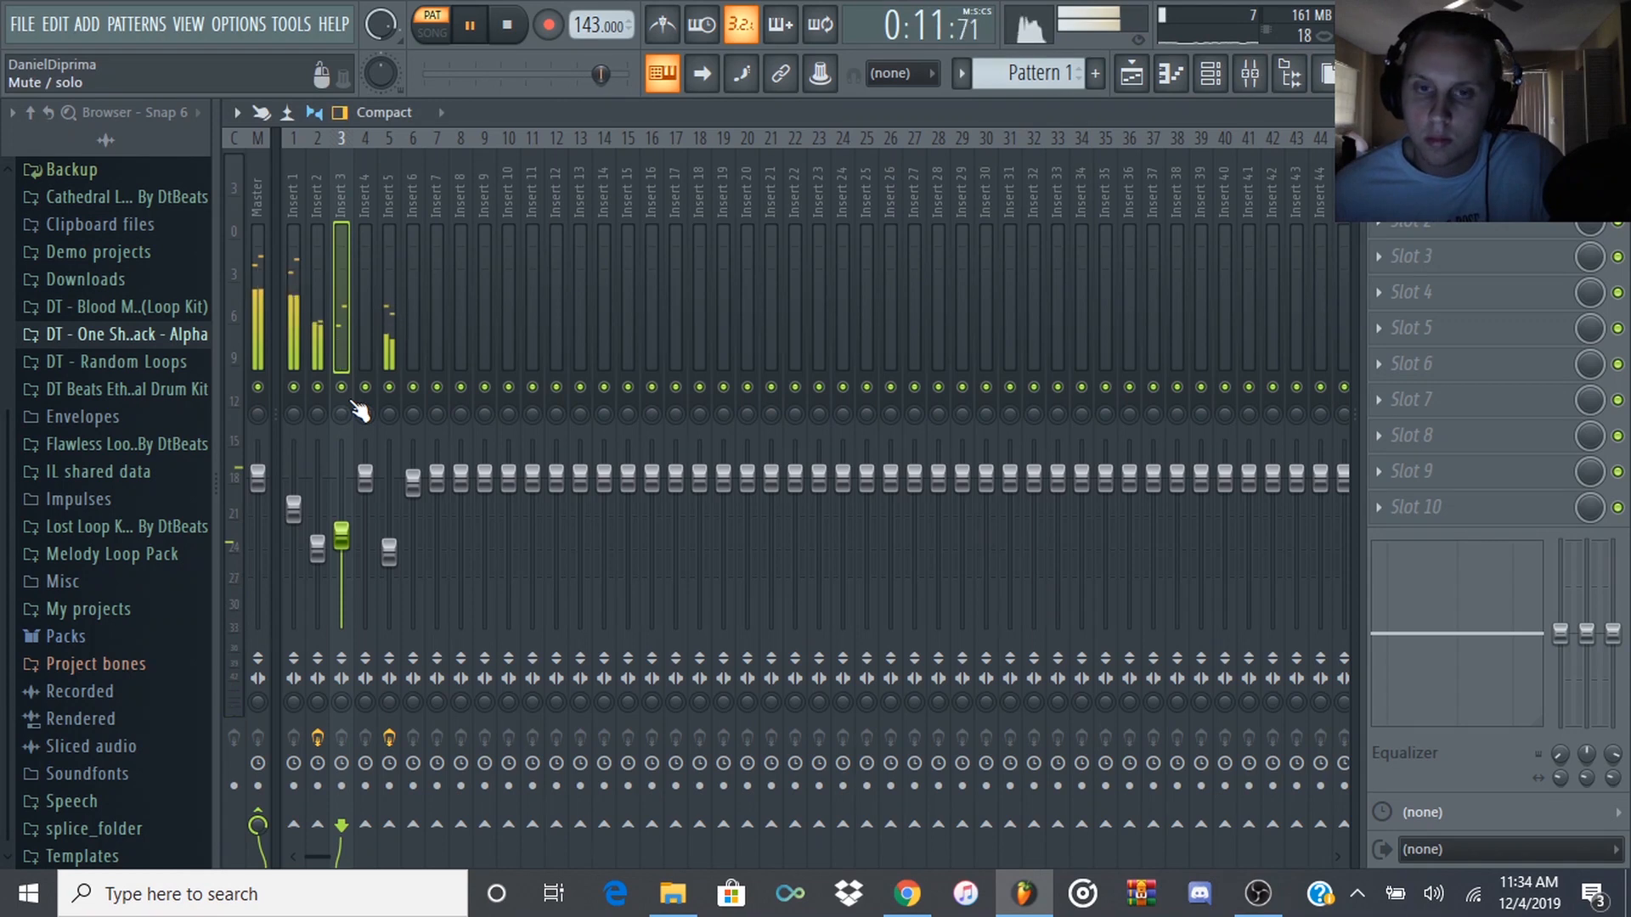
pyautogui.press('space')
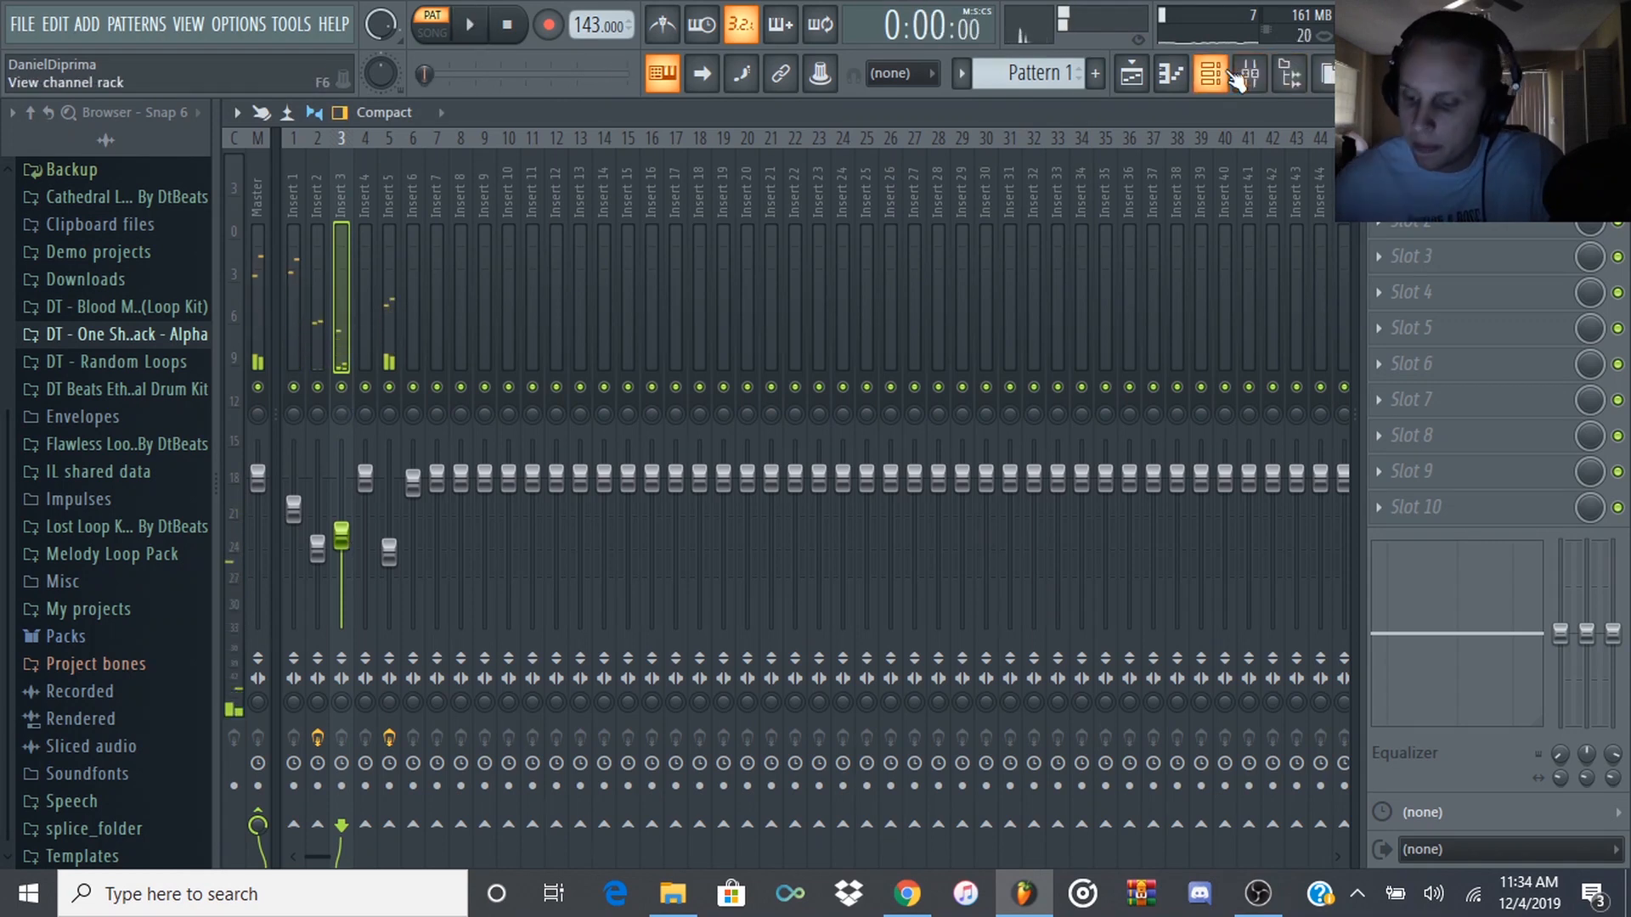
# - Open the Sheriff - Guitar channel settings, view the sample and volume envelope pages, and return to the channel rack
pyautogui.click(1231, 75)
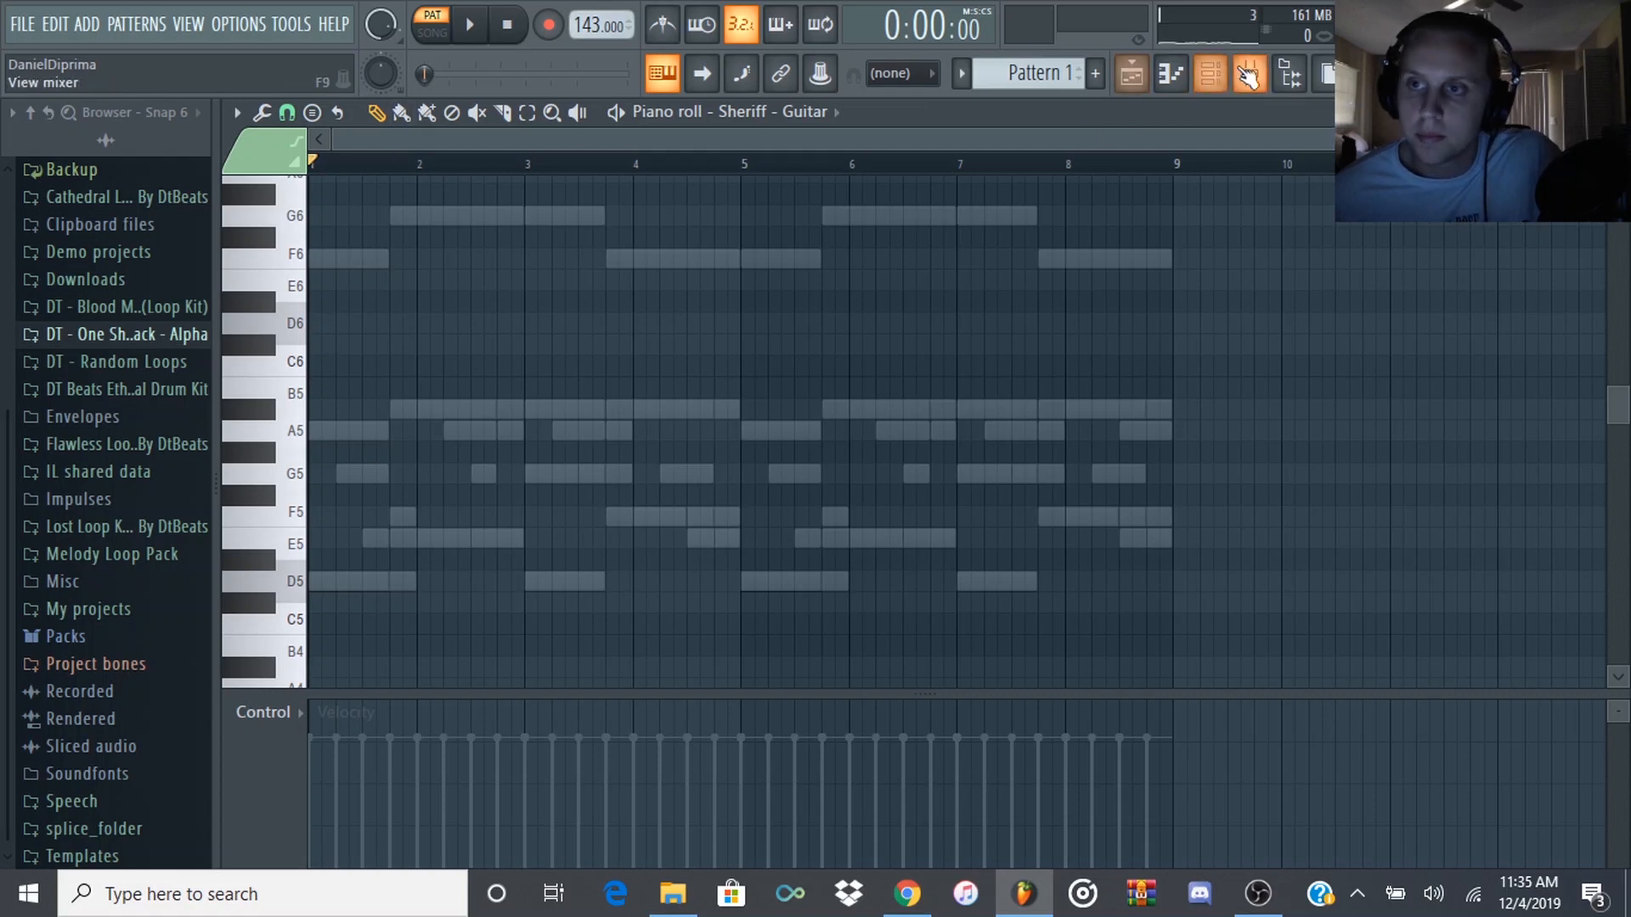
pyautogui.click(1211, 75)
pyautogui.click(709, 350)
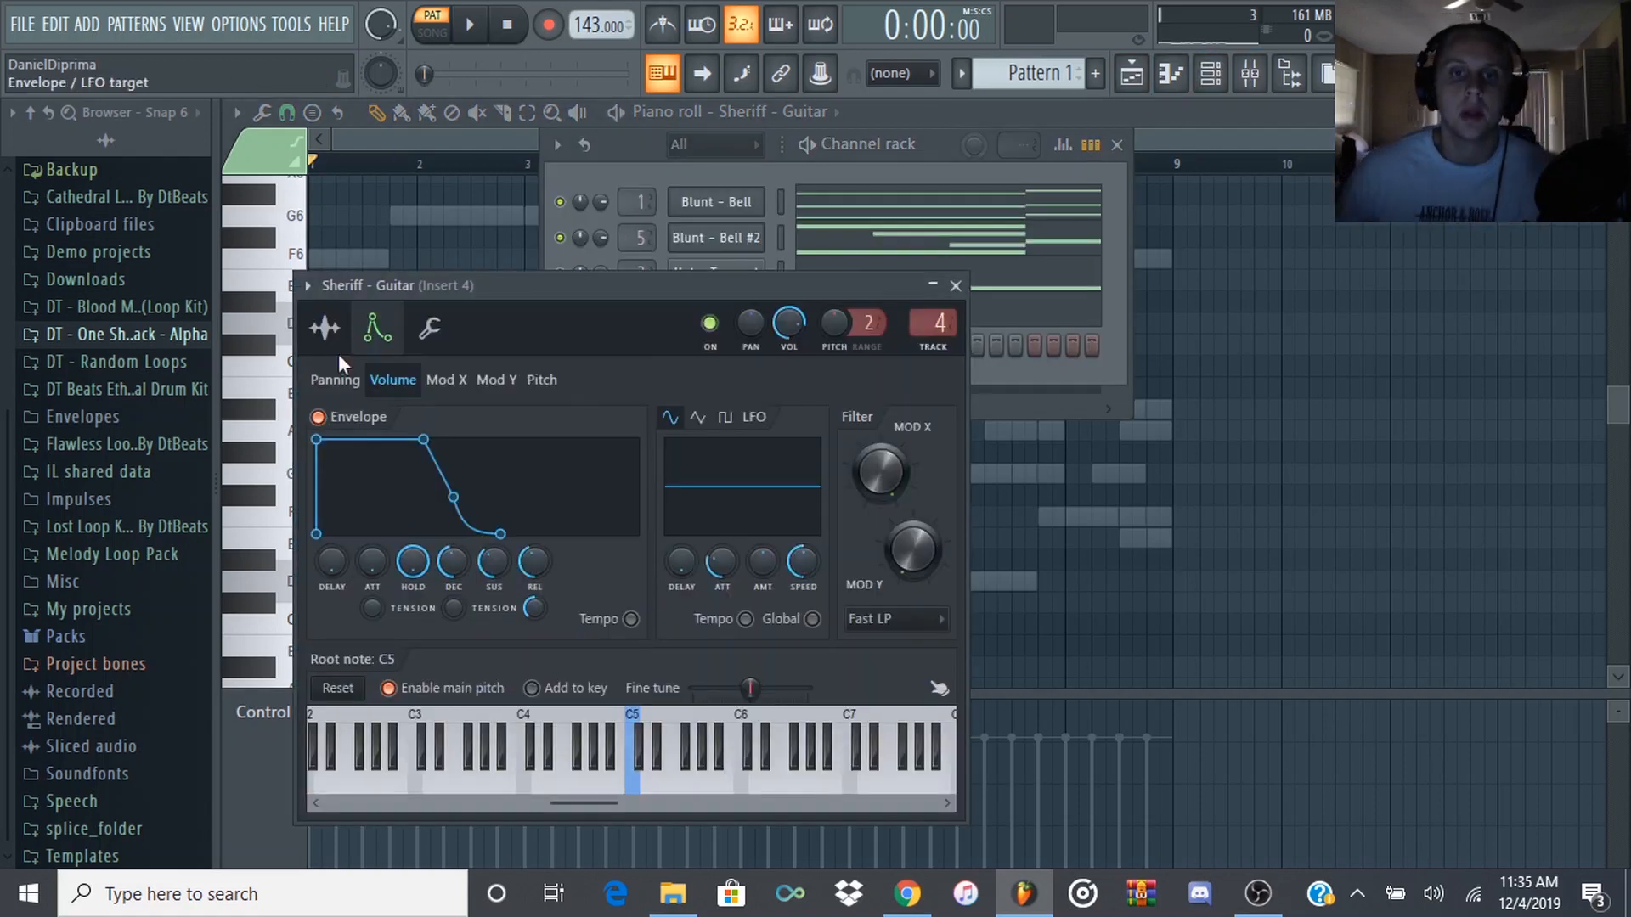
pyautogui.click(325, 329)
pyautogui.click(377, 328)
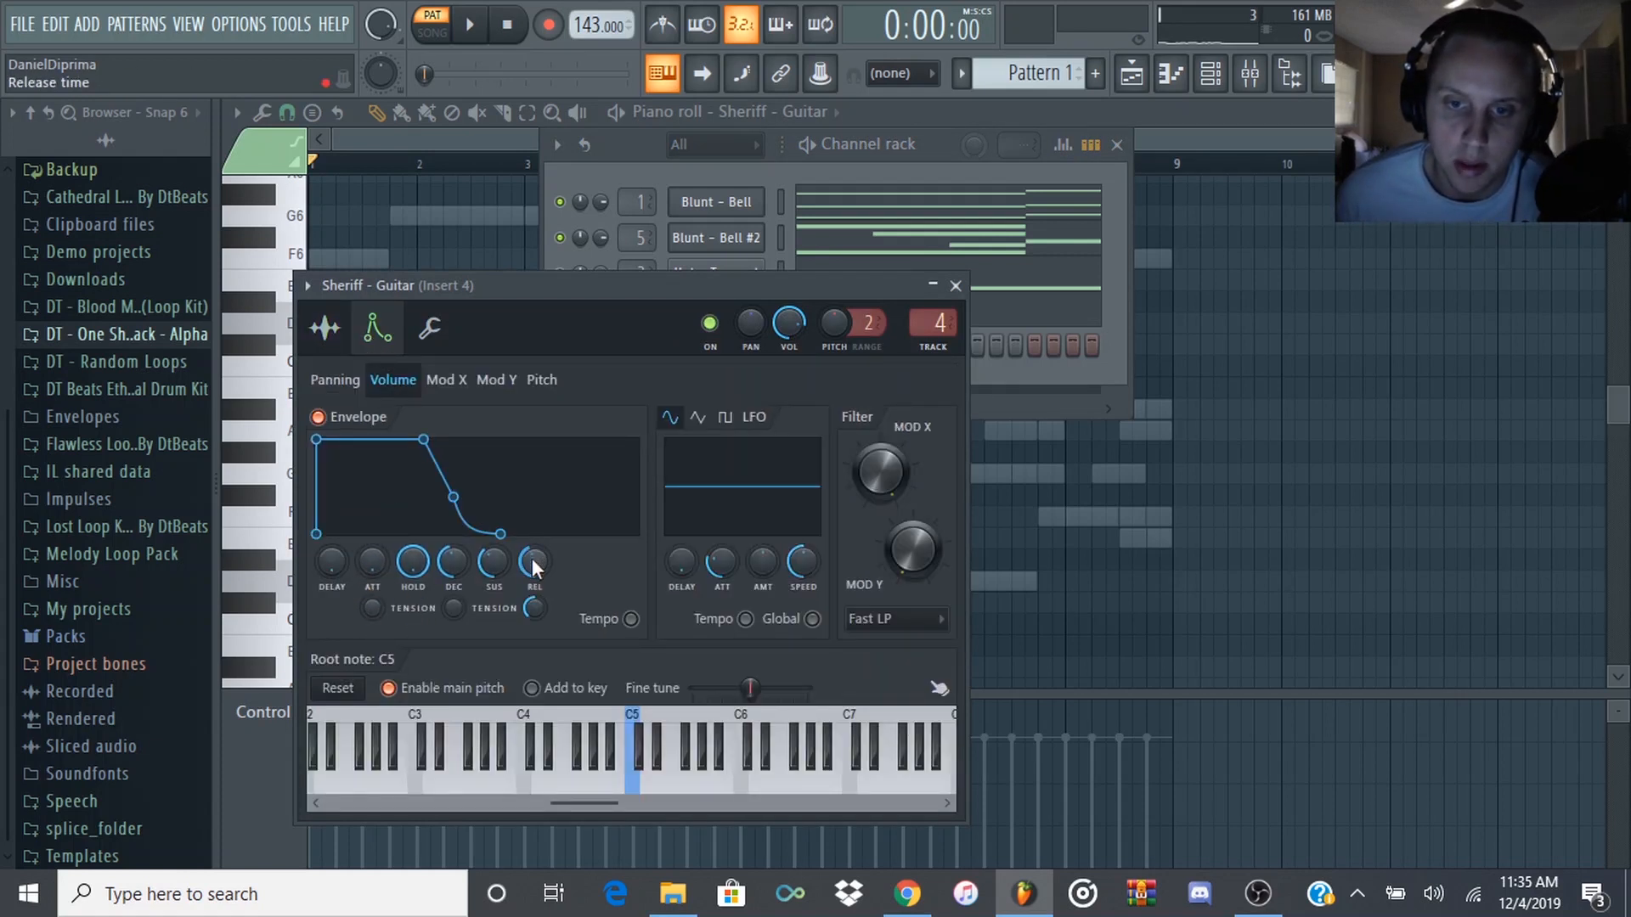
pyautogui.click(787, 171)
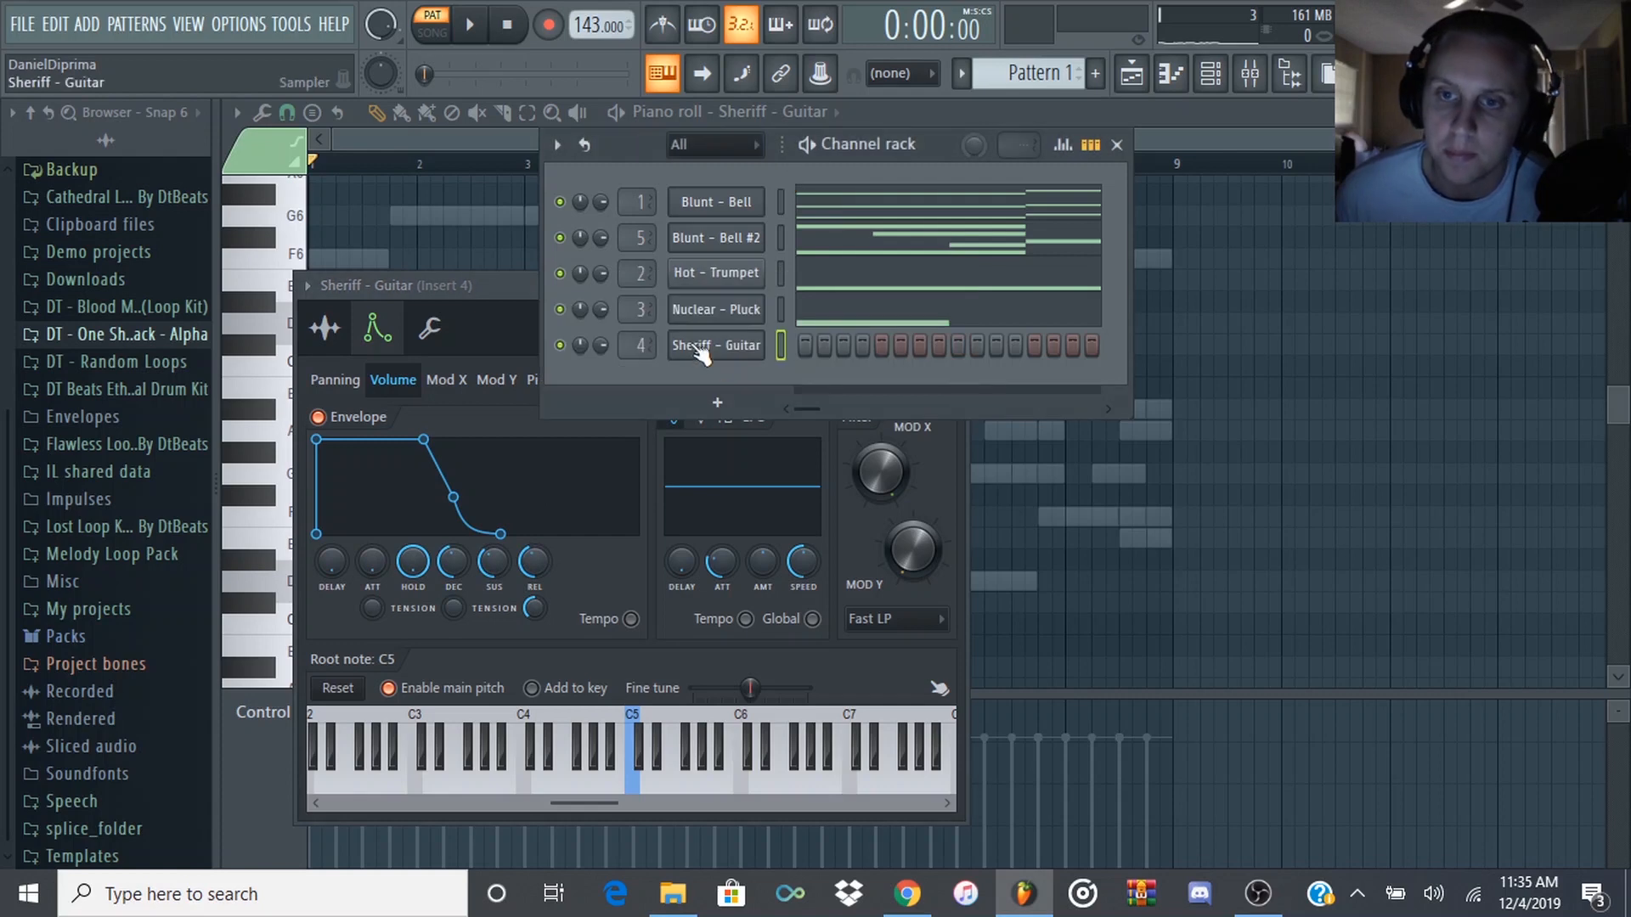
# - Open the Sheriff - Guitar piano roll, place D5, A5 and G5 notes in bar 1, and start playback
pyautogui.rightClick(806, 348)
pyautogui.click(807, 345)
pyautogui.rightClick(809, 348)
pyautogui.click(809, 347)
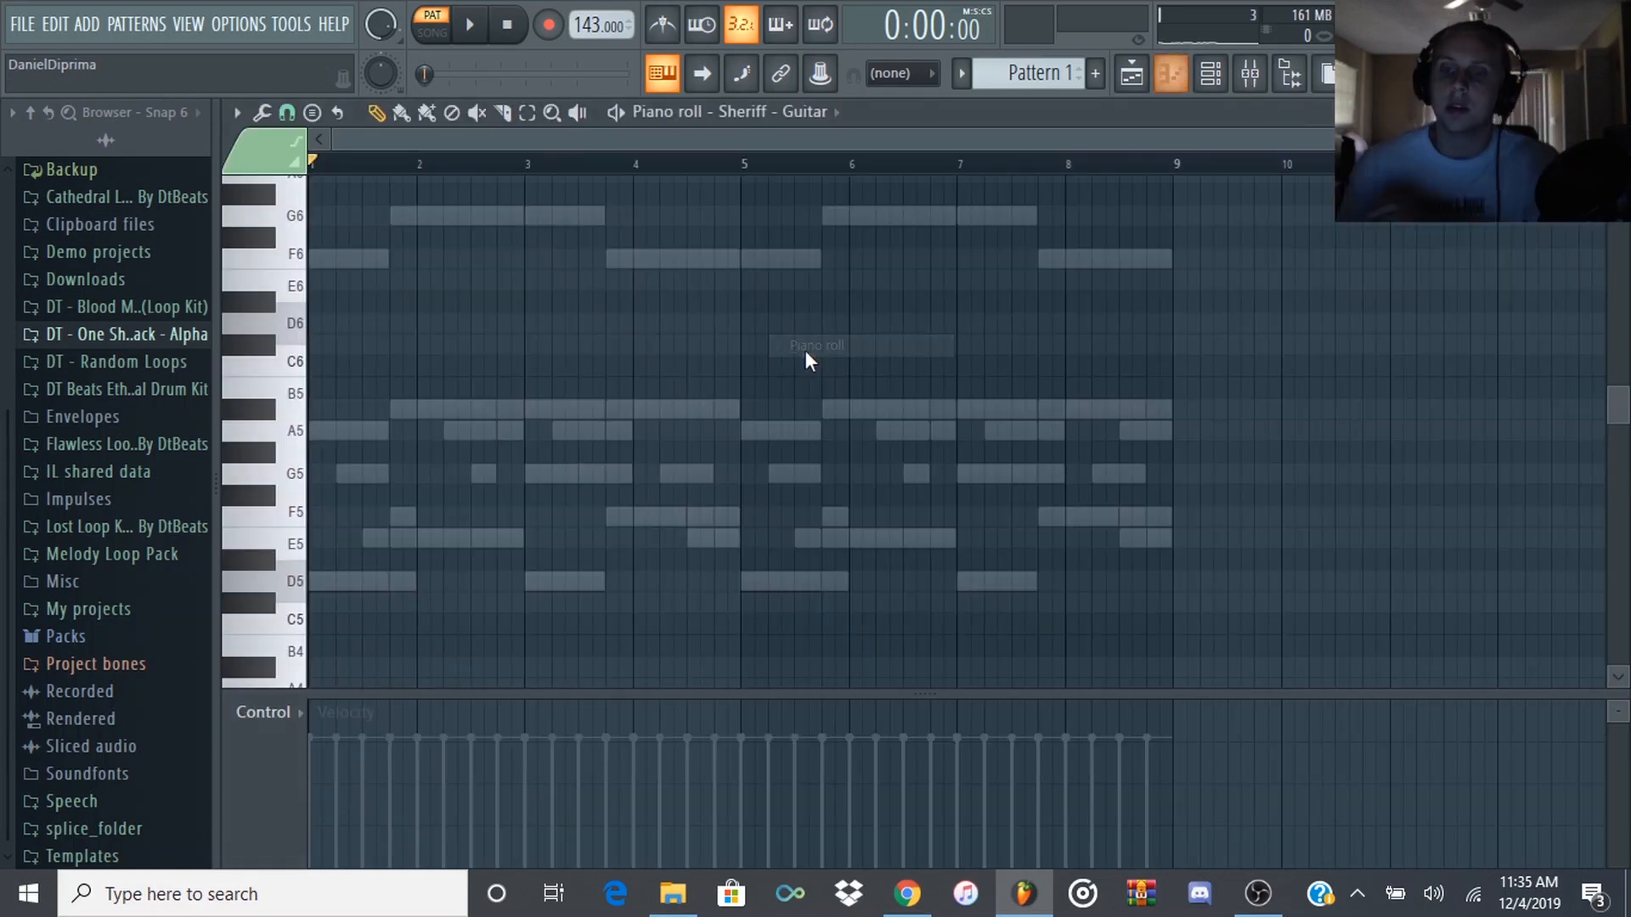
pyautogui.click(323, 581)
pyautogui.click(348, 431)
pyautogui.click(375, 473)
pyautogui.press('space')
# - Continue the guitar melody with a short E5 ending bar 1 and A#5, A5 and G5 notes in bar 2
pyautogui.click(403, 517)
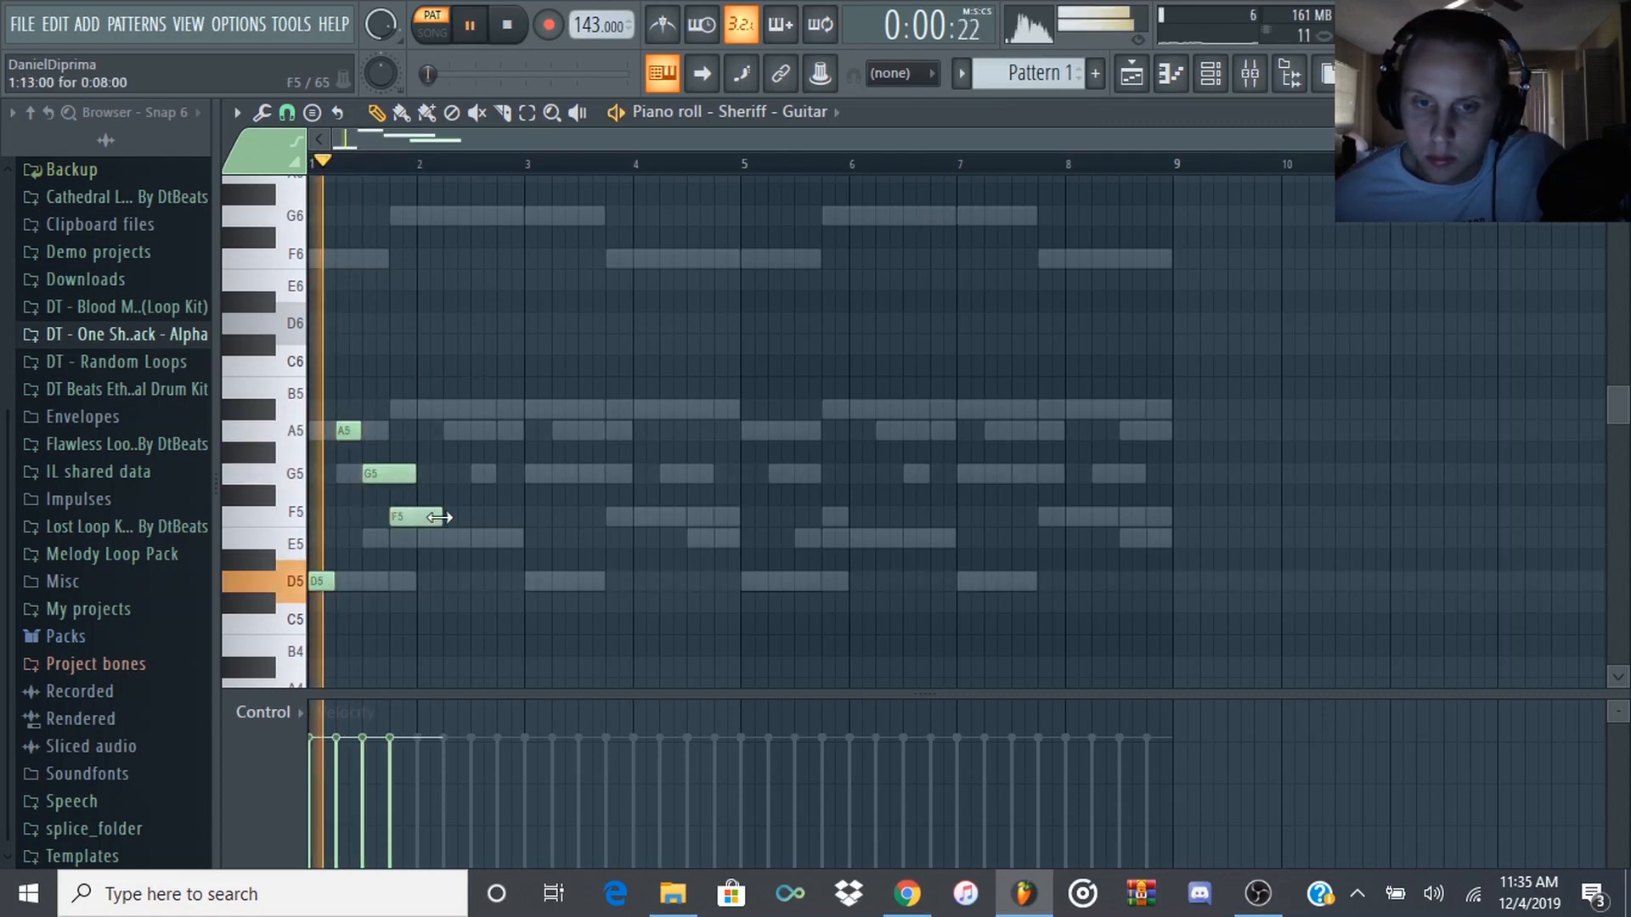
pyautogui.rightClick(416, 517)
pyautogui.click(402, 538)
pyautogui.click(430, 409)
pyautogui.click(444, 430)
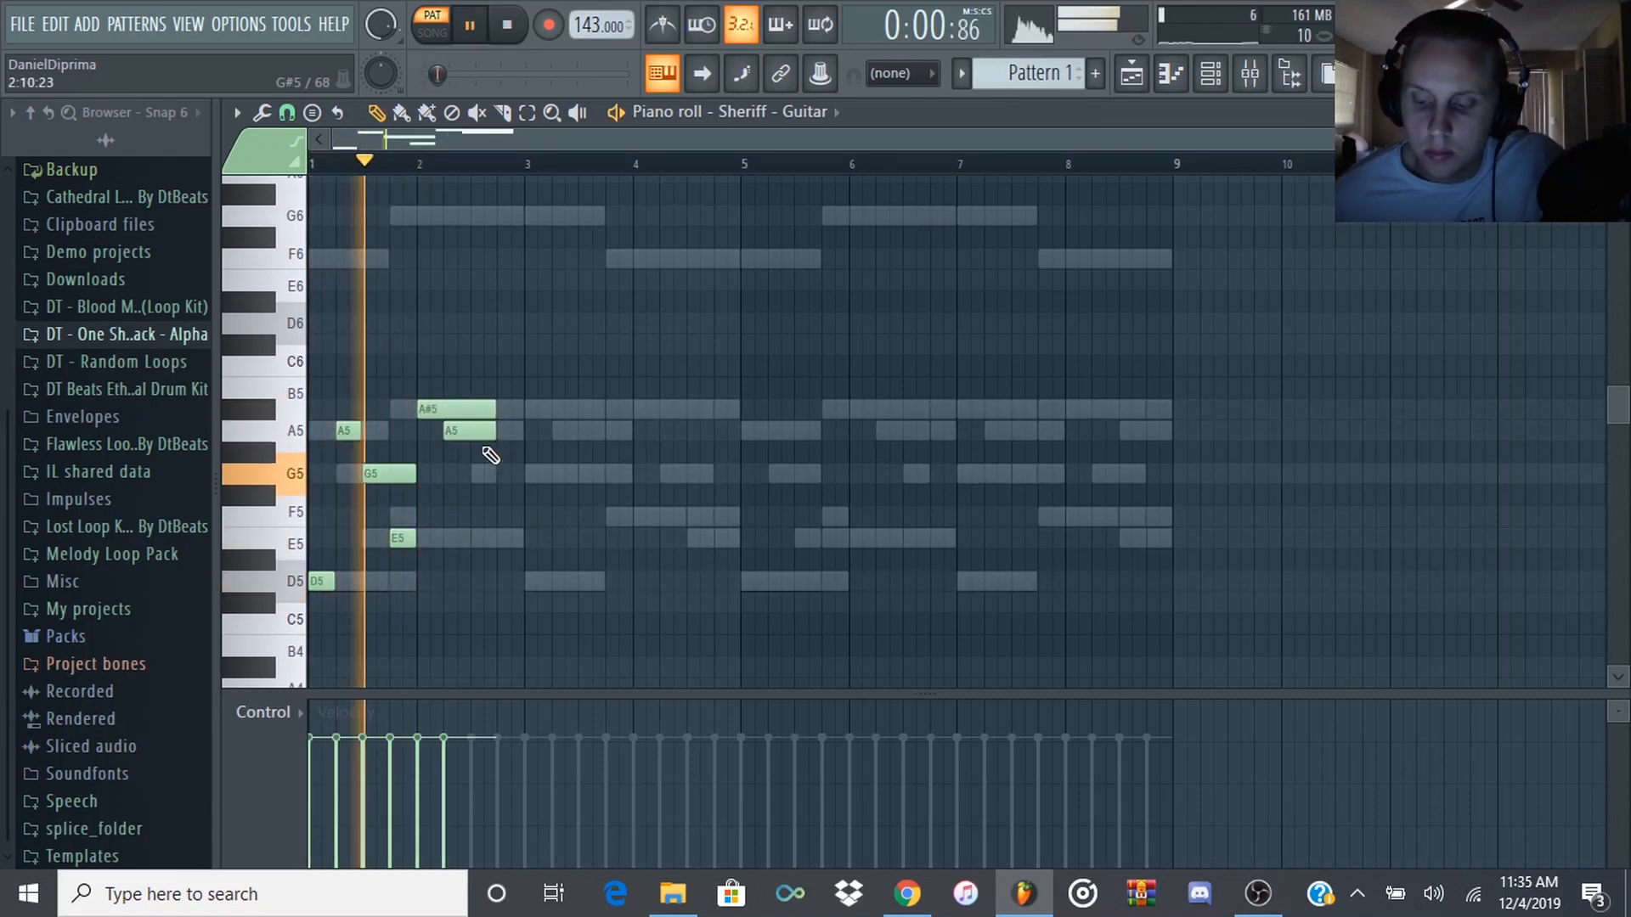
pyautogui.click(481, 473)
pyautogui.press('space')
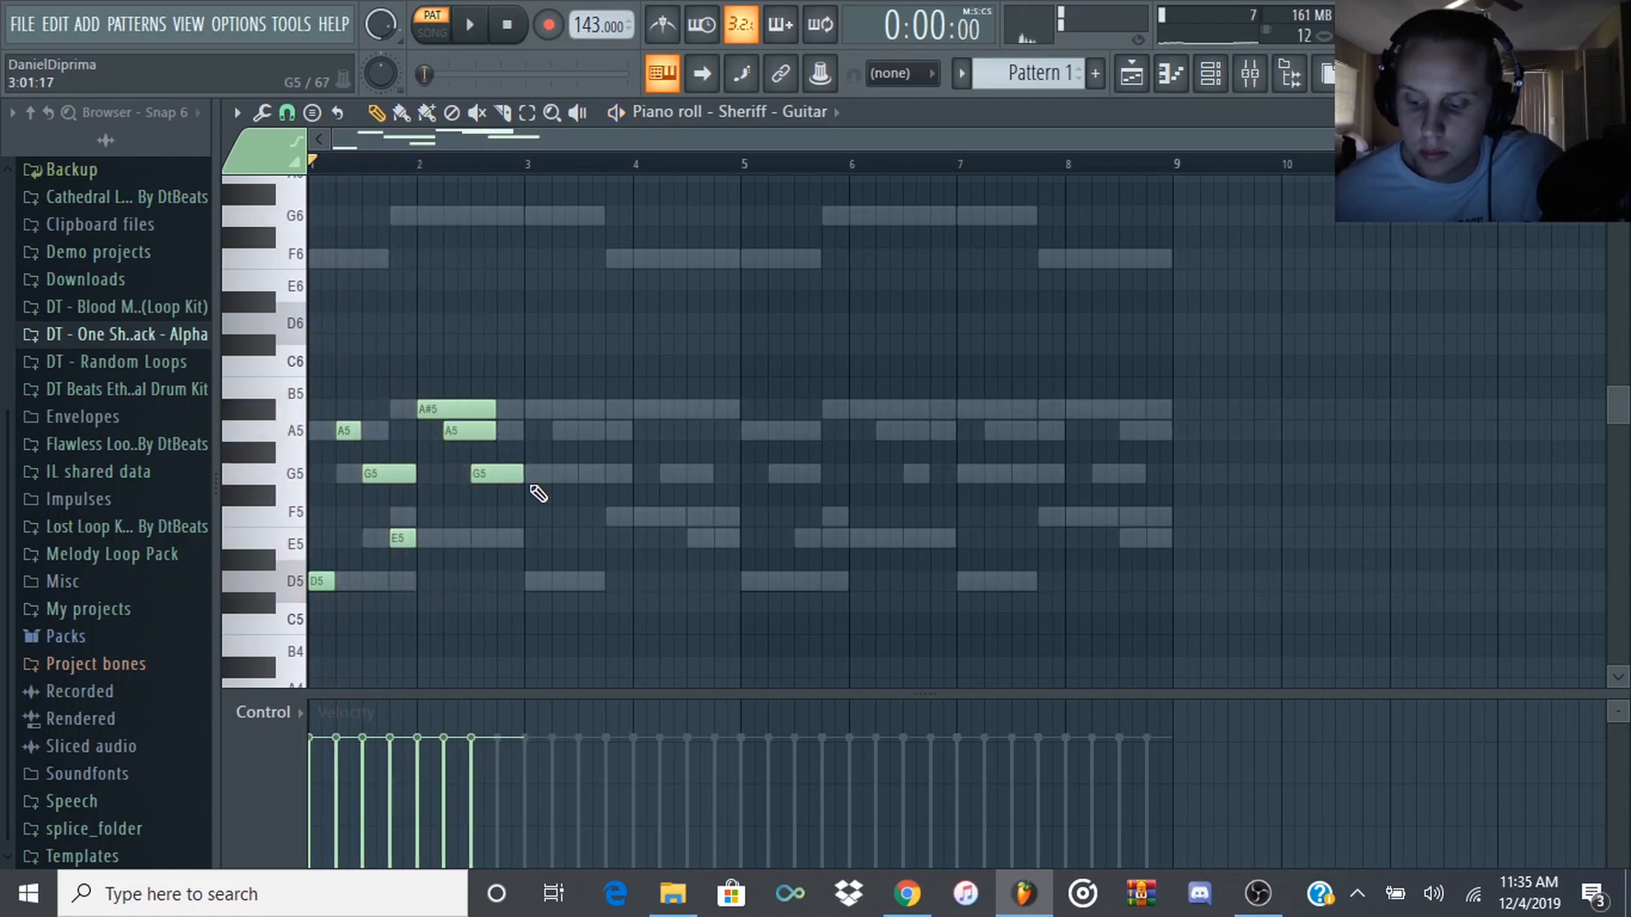
# - Add very short A#5 and A5 guitar notes at the end of bar 2 and audition them
pyautogui.press('space')
pyautogui.click(518, 409)
pyautogui.press('space')
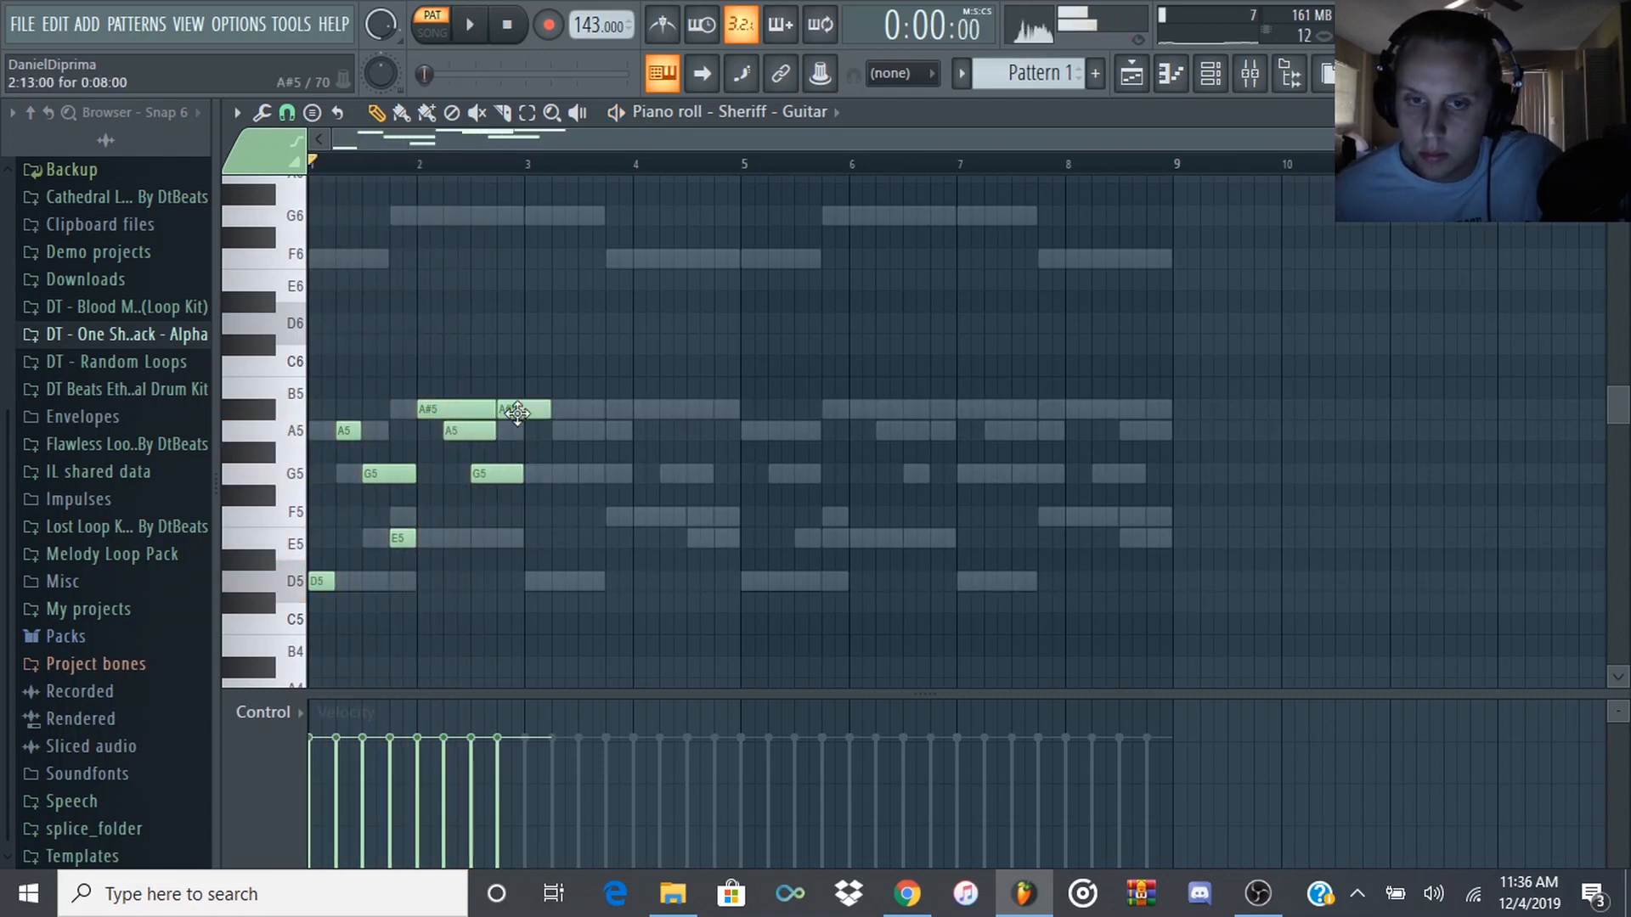
pyautogui.moveTo(548, 411); pyautogui.dragTo(508, 412)
pyautogui.doubleClick(507, 414)
pyautogui.click(968, 280)
pyautogui.click(514, 431)
pyautogui.press('space')
pyautogui.press('space')
pyautogui.press('space')
# - Lower the velocities of the guitar's E5 in bar 1 and long A5 in bar 2, restoring bar 2's G5 to full height
pyautogui.click(397, 754)
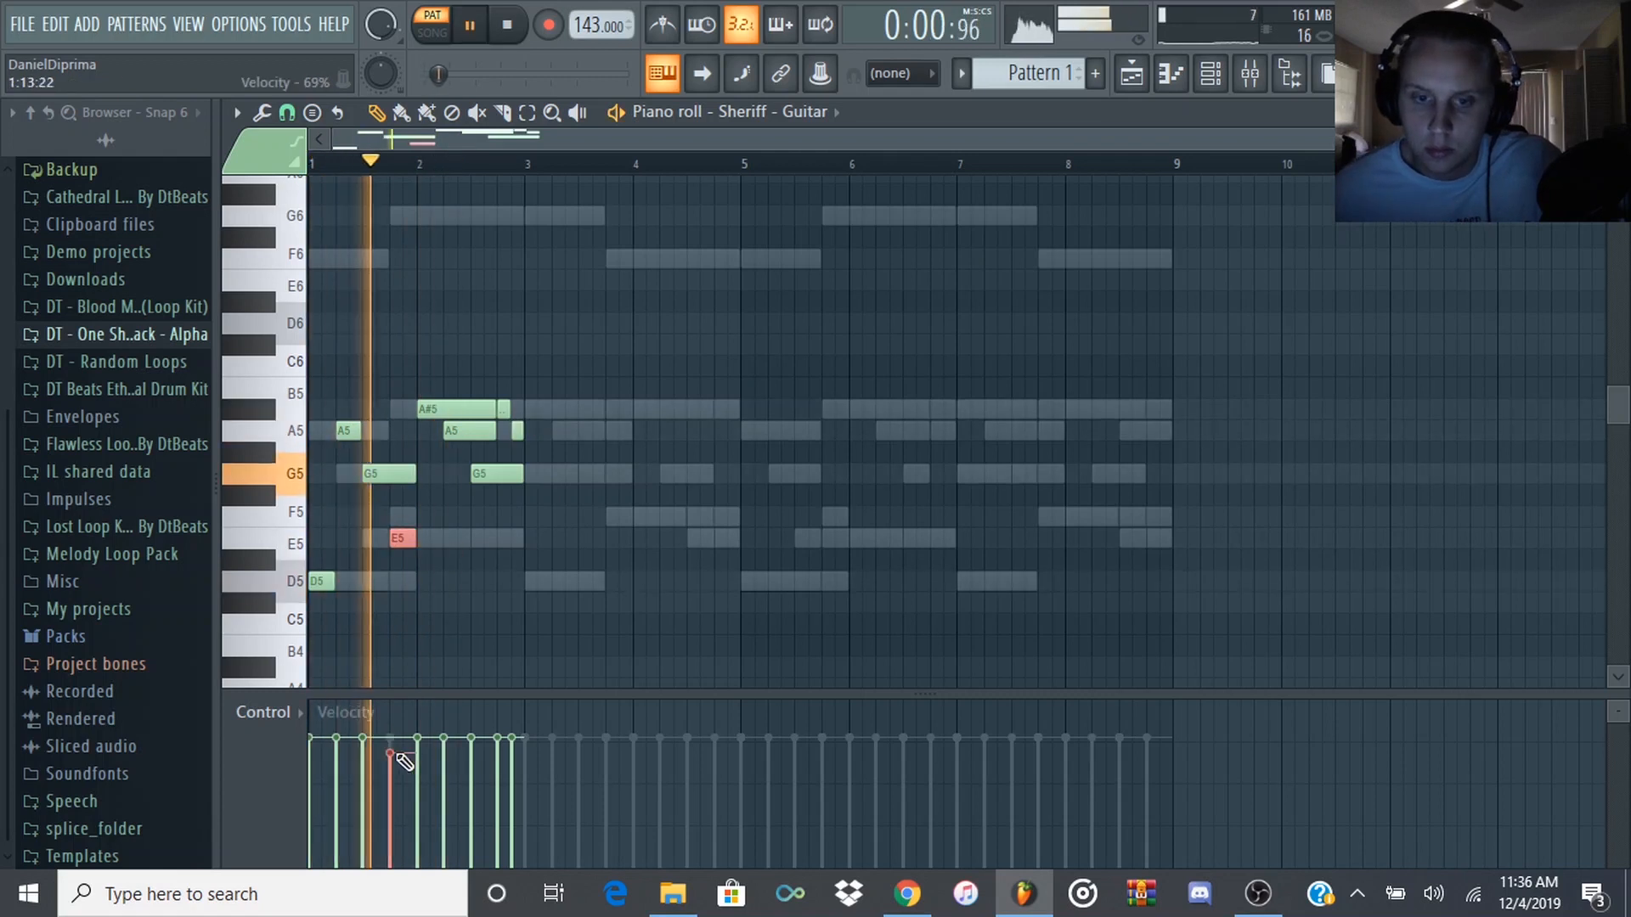
pyautogui.moveTo(397, 755); pyautogui.dragTo(390, 772)
pyautogui.click(470, 761)
pyautogui.press('space')
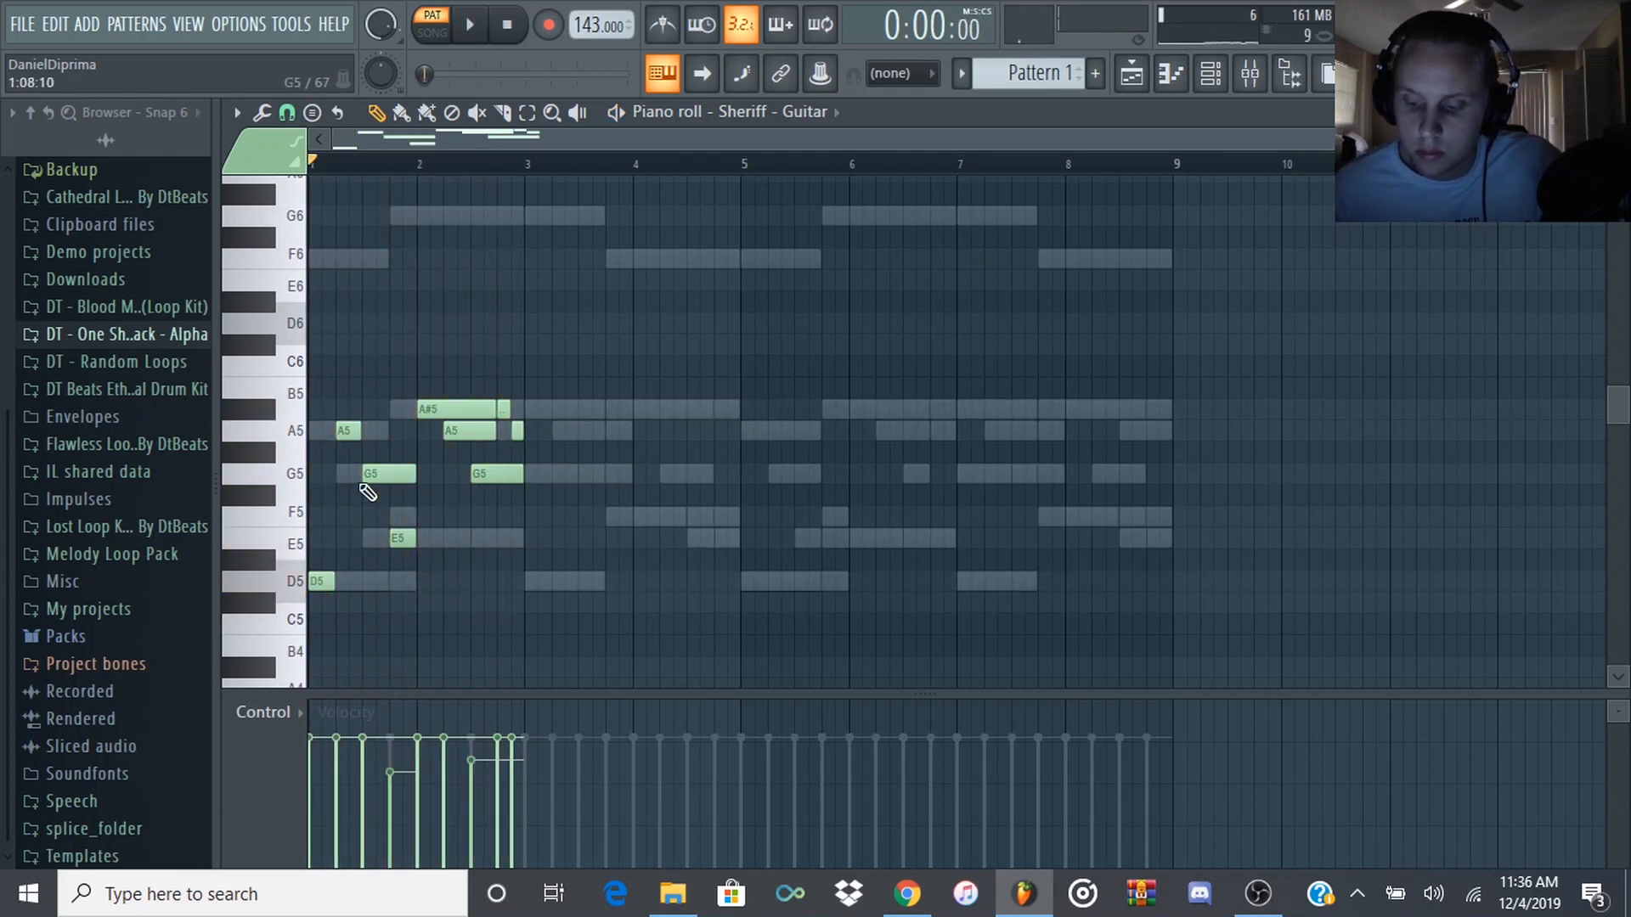
pyautogui.press('space')
pyautogui.click(445, 766)
pyautogui.press('space')
pyautogui.click(477, 736)
pyautogui.press('space')
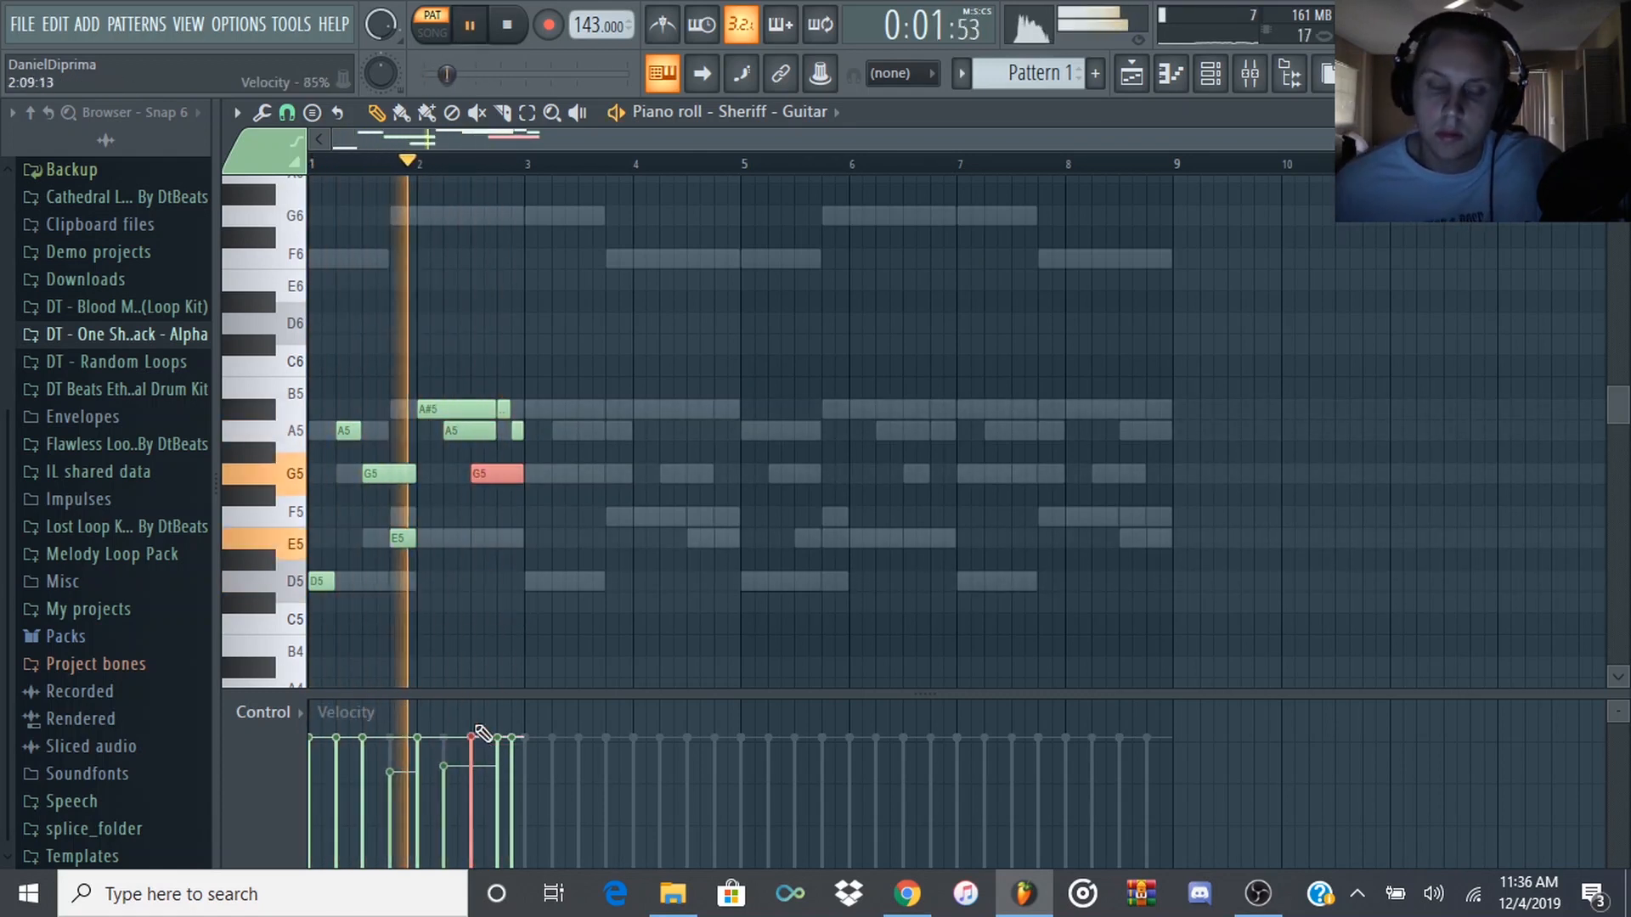
pyautogui.press('space')
pyautogui.press('space')
# - Fill bar 3 of the guitar melody with G5, a long A#5, an A5 and a closing short G5
pyautogui.click(536, 474)
pyautogui.press('space')
pyautogui.press('space')
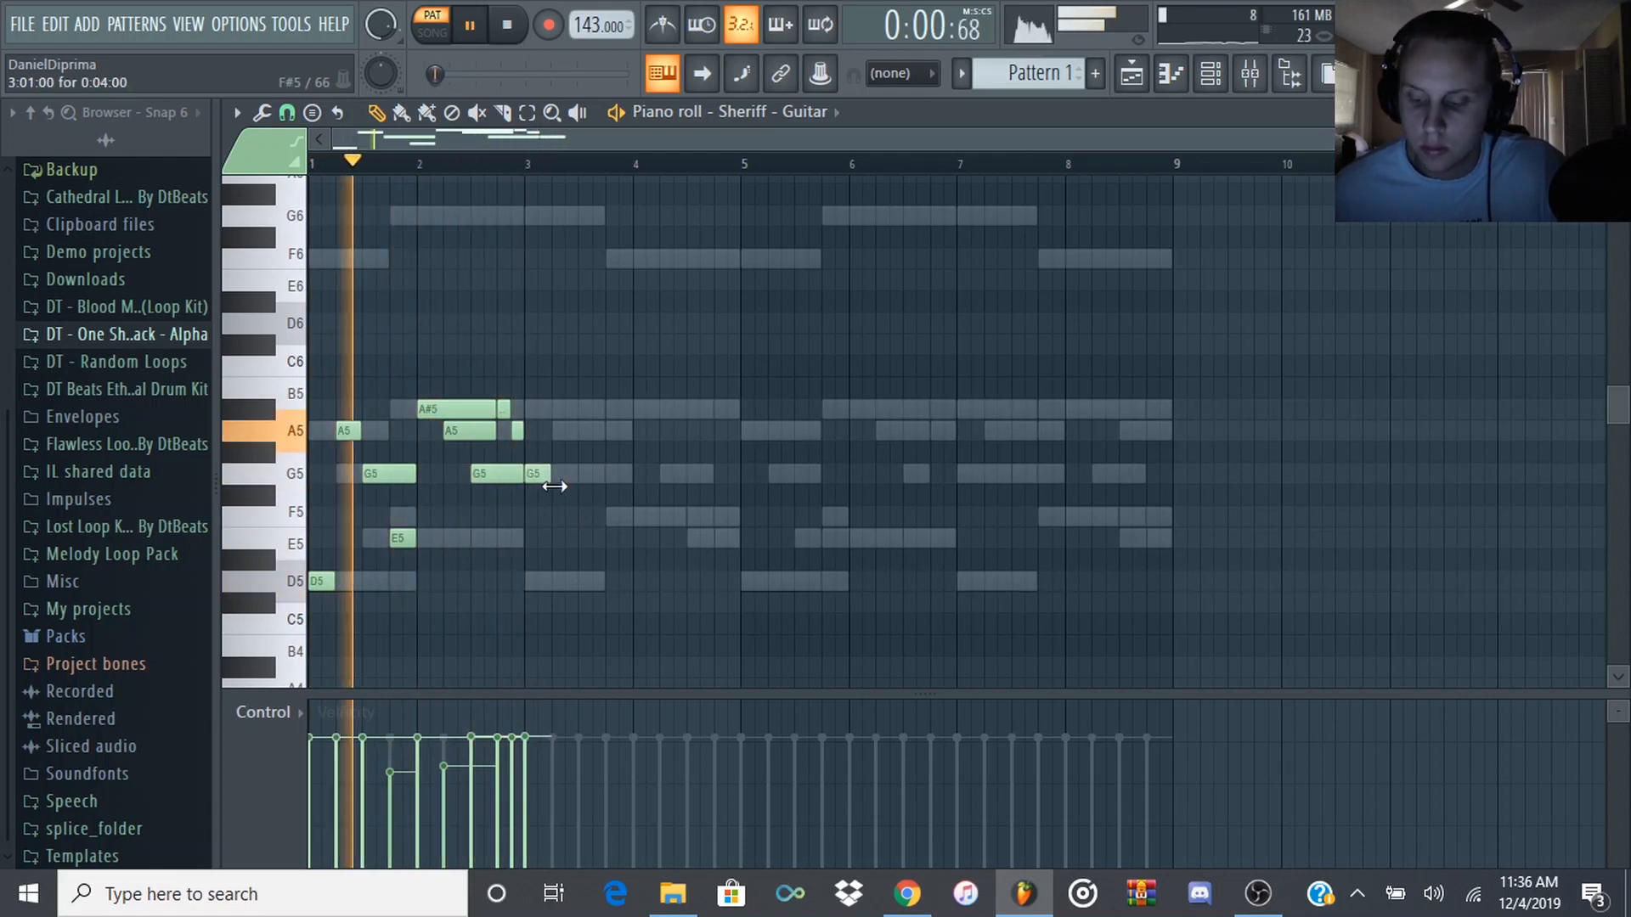
pyautogui.click(553, 408)
pyautogui.moveTo(577, 409); pyautogui.dragTo(632, 409)
pyautogui.moveTo(581, 431); pyautogui.dragTo(626, 429)
pyautogui.press('space')
pyautogui.press('space')
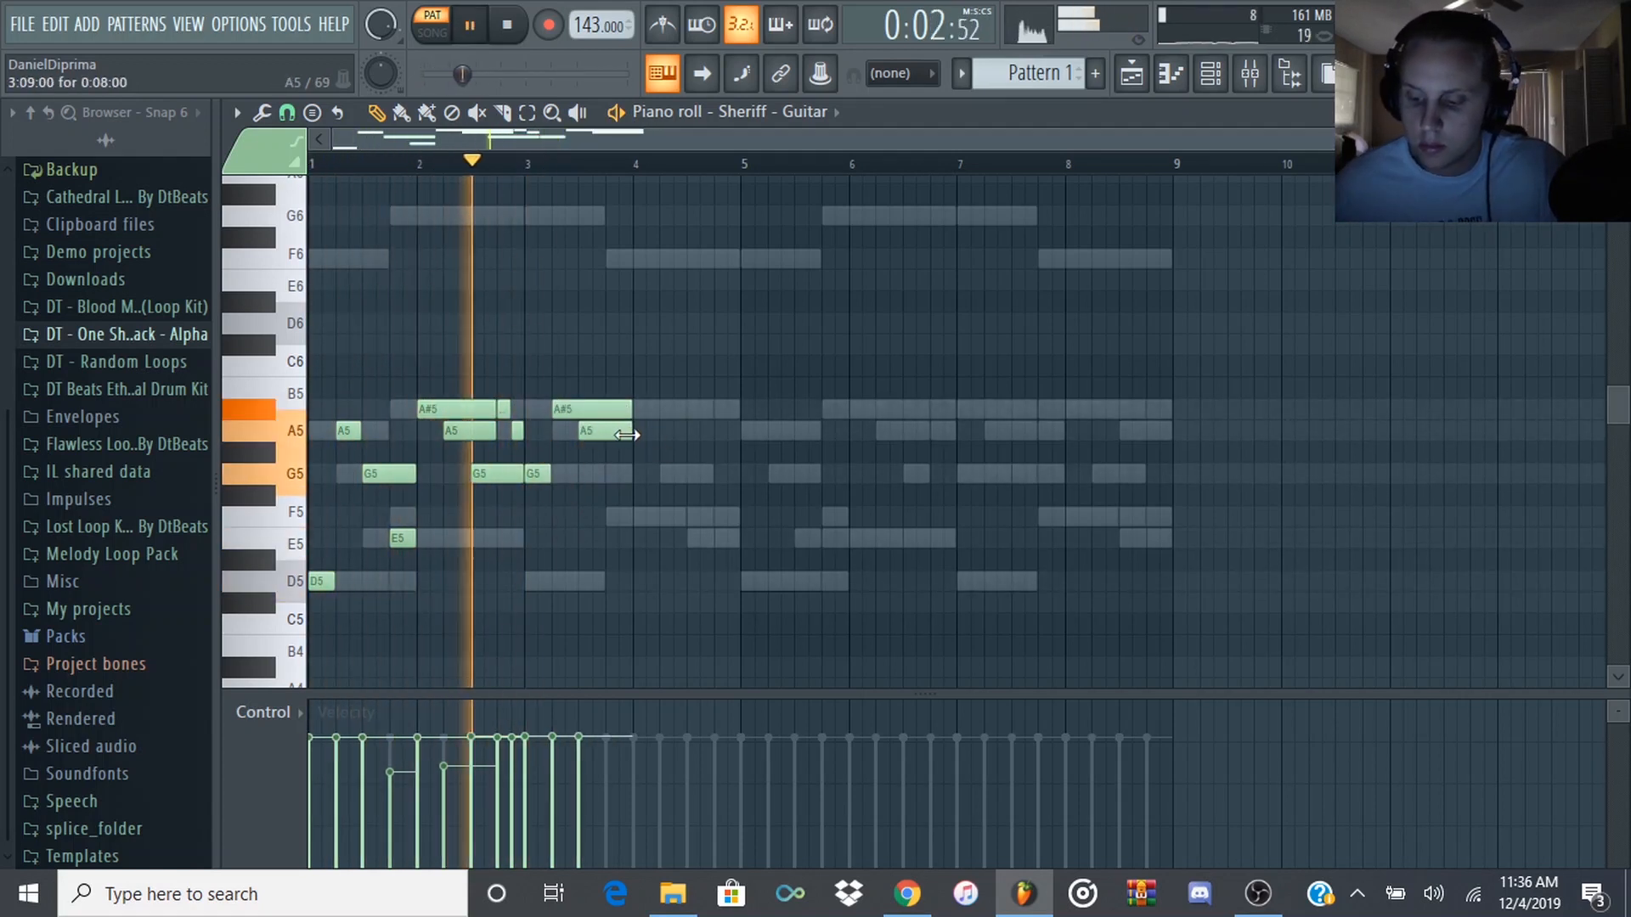
pyautogui.press('space')
pyautogui.click(619, 473)
pyautogui.press('space')
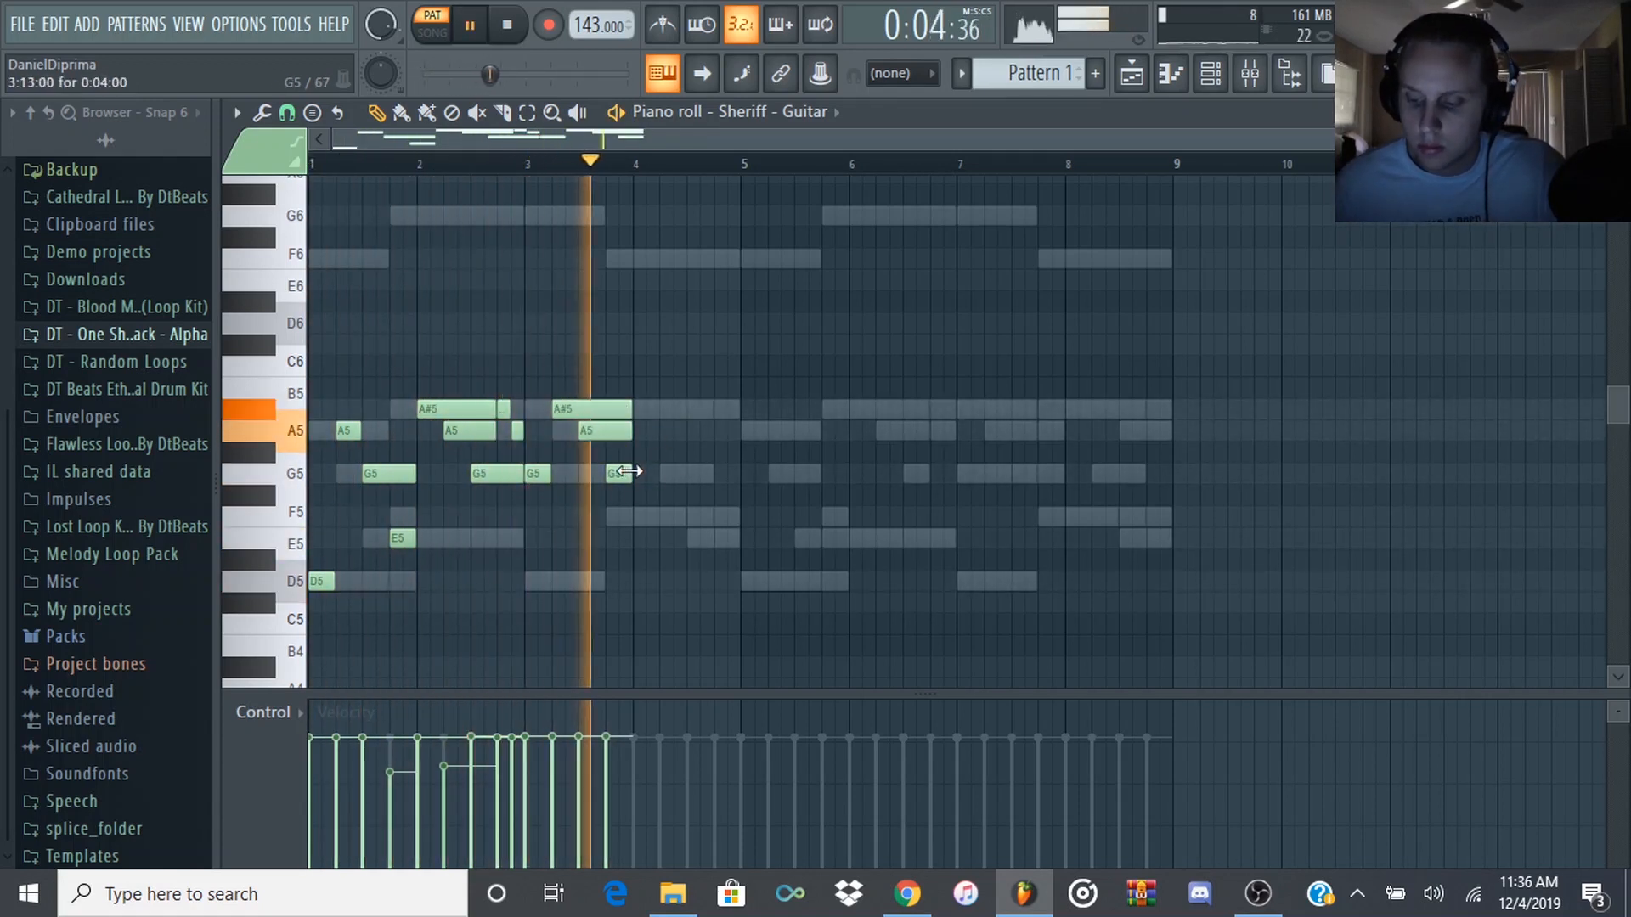
# - Write bar 4 of the guitar melody with a long F5, short A#5 and G5, and very short F5 and E5 ending notes
pyautogui.press('space')
pyautogui.click(647, 518)
pyautogui.click(671, 408)
pyautogui.press('space')
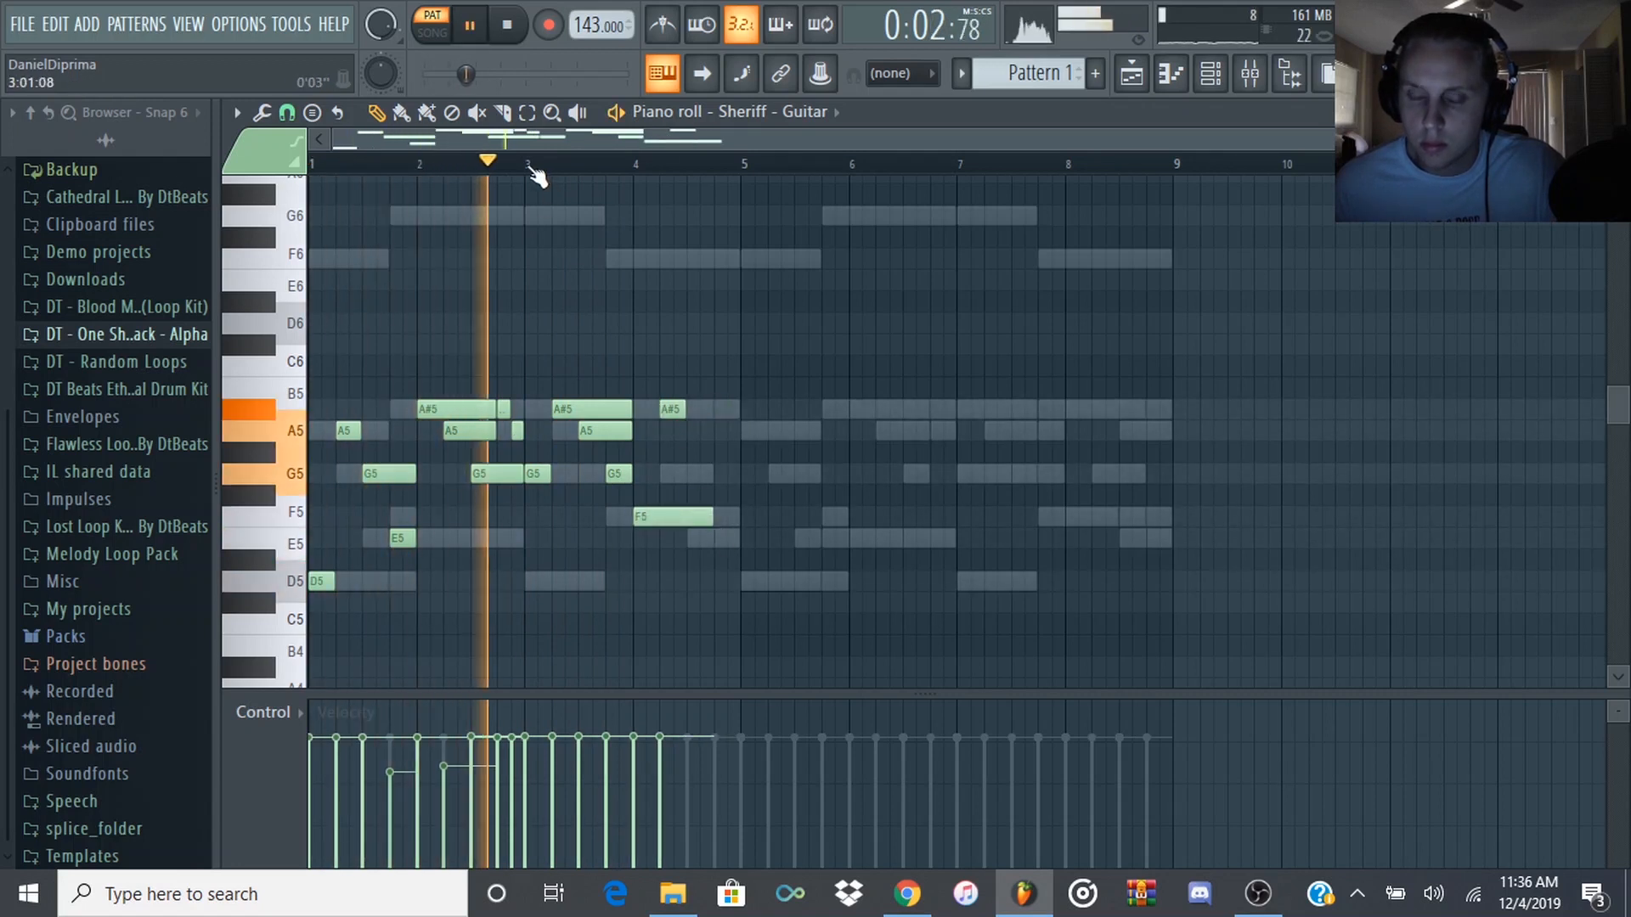
pyautogui.press('space')
pyautogui.click(700, 431)
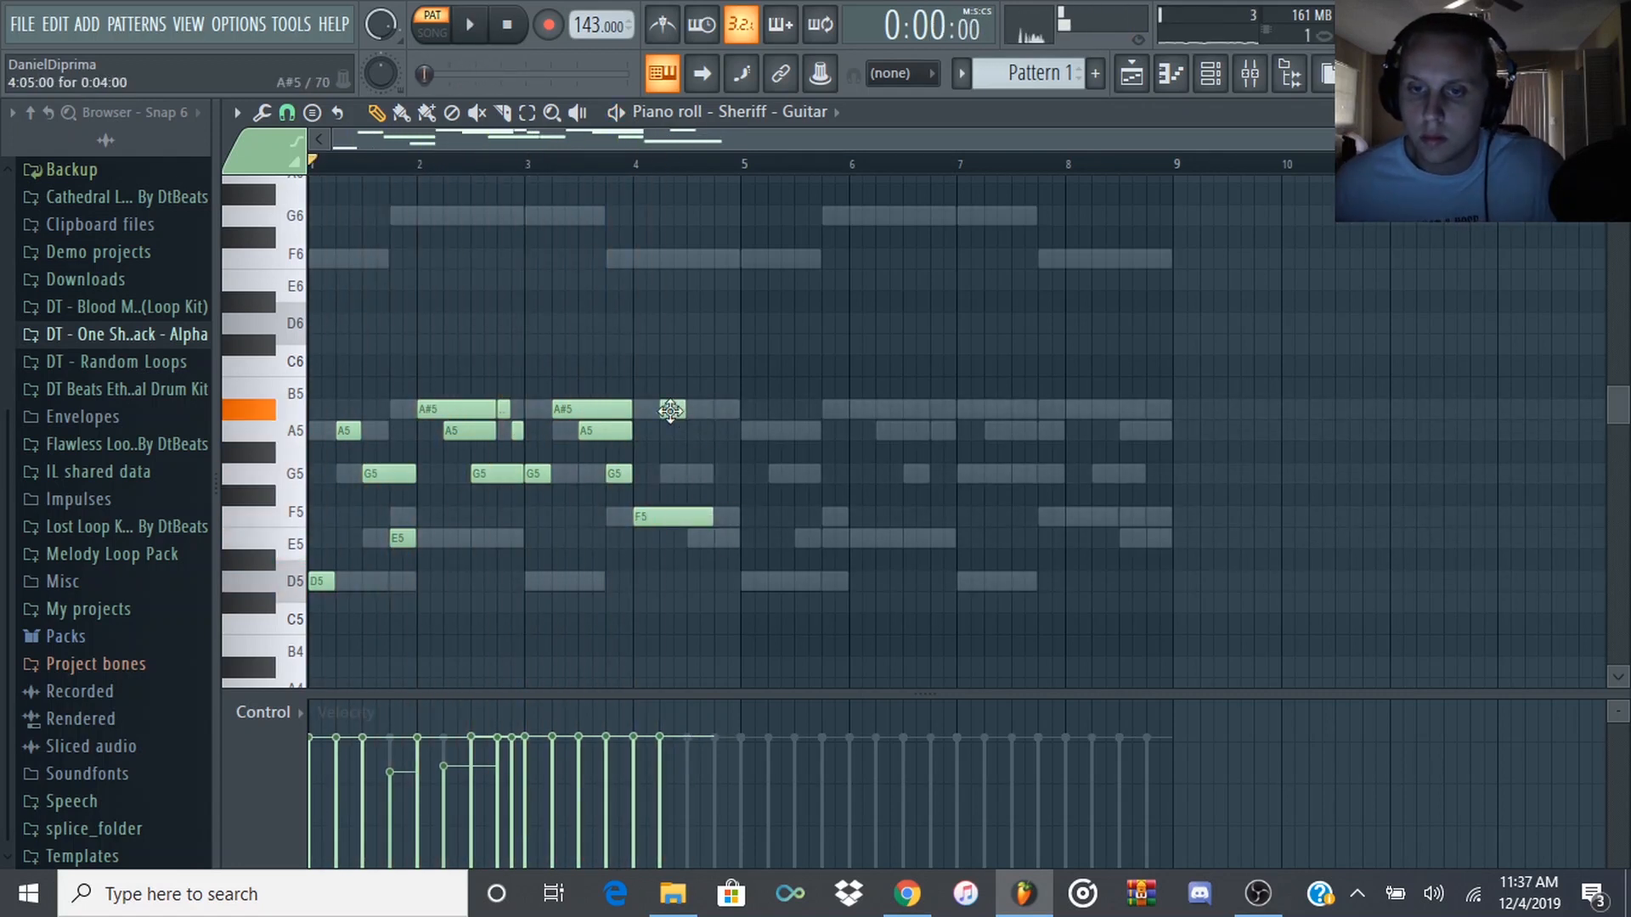
pyautogui.click(721, 517)
pyautogui.click(733, 538)
pyautogui.press('space')
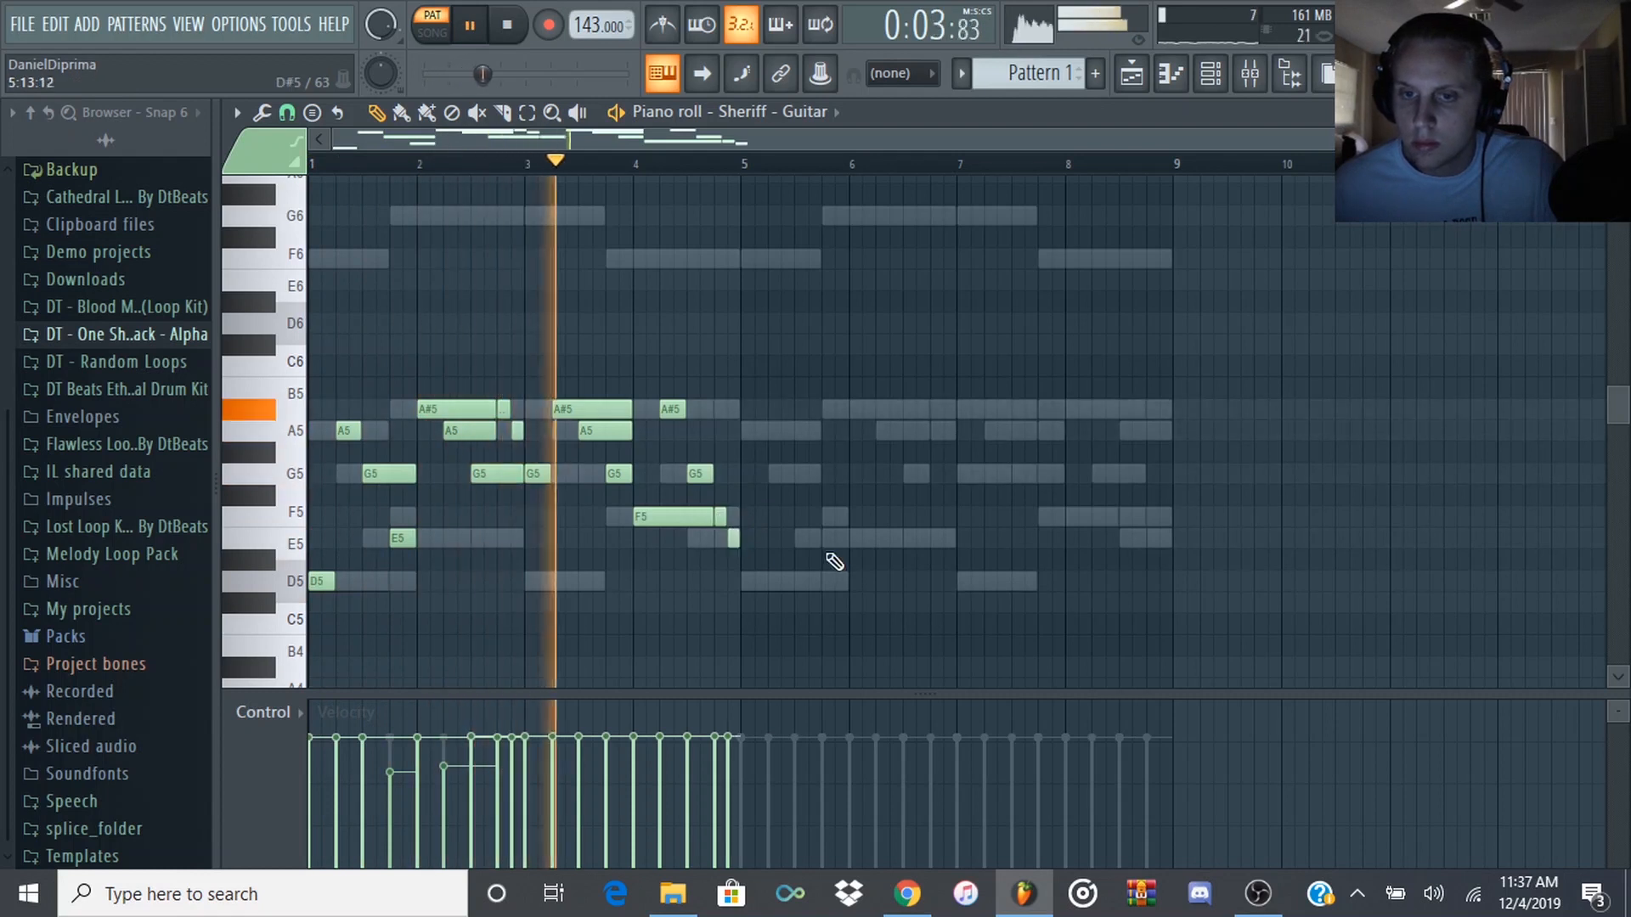
# - Lower the velocities of the guitar's A5 and closing G5 in bar 3 and of the A#5 and G5 in bar 4
pyautogui.press('space')
pyautogui.press('space')
pyautogui.click(659, 748)
pyautogui.click(687, 753)
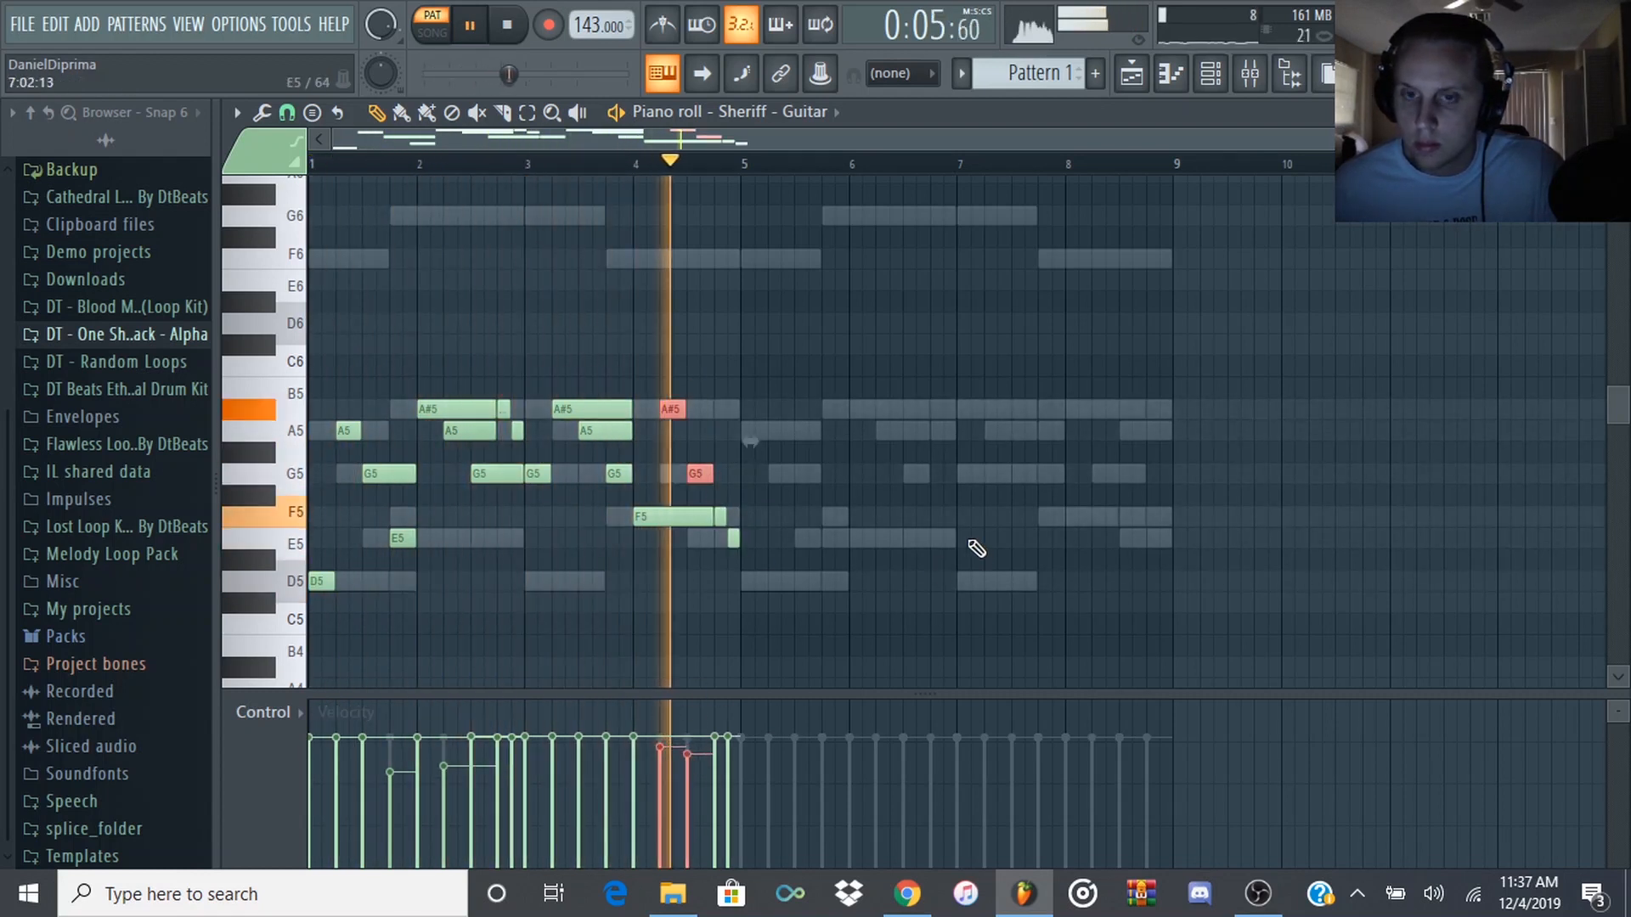
pyautogui.press('space')
pyautogui.click(579, 751)
pyautogui.click(606, 762)
pyautogui.press('space')
pyautogui.press('space')
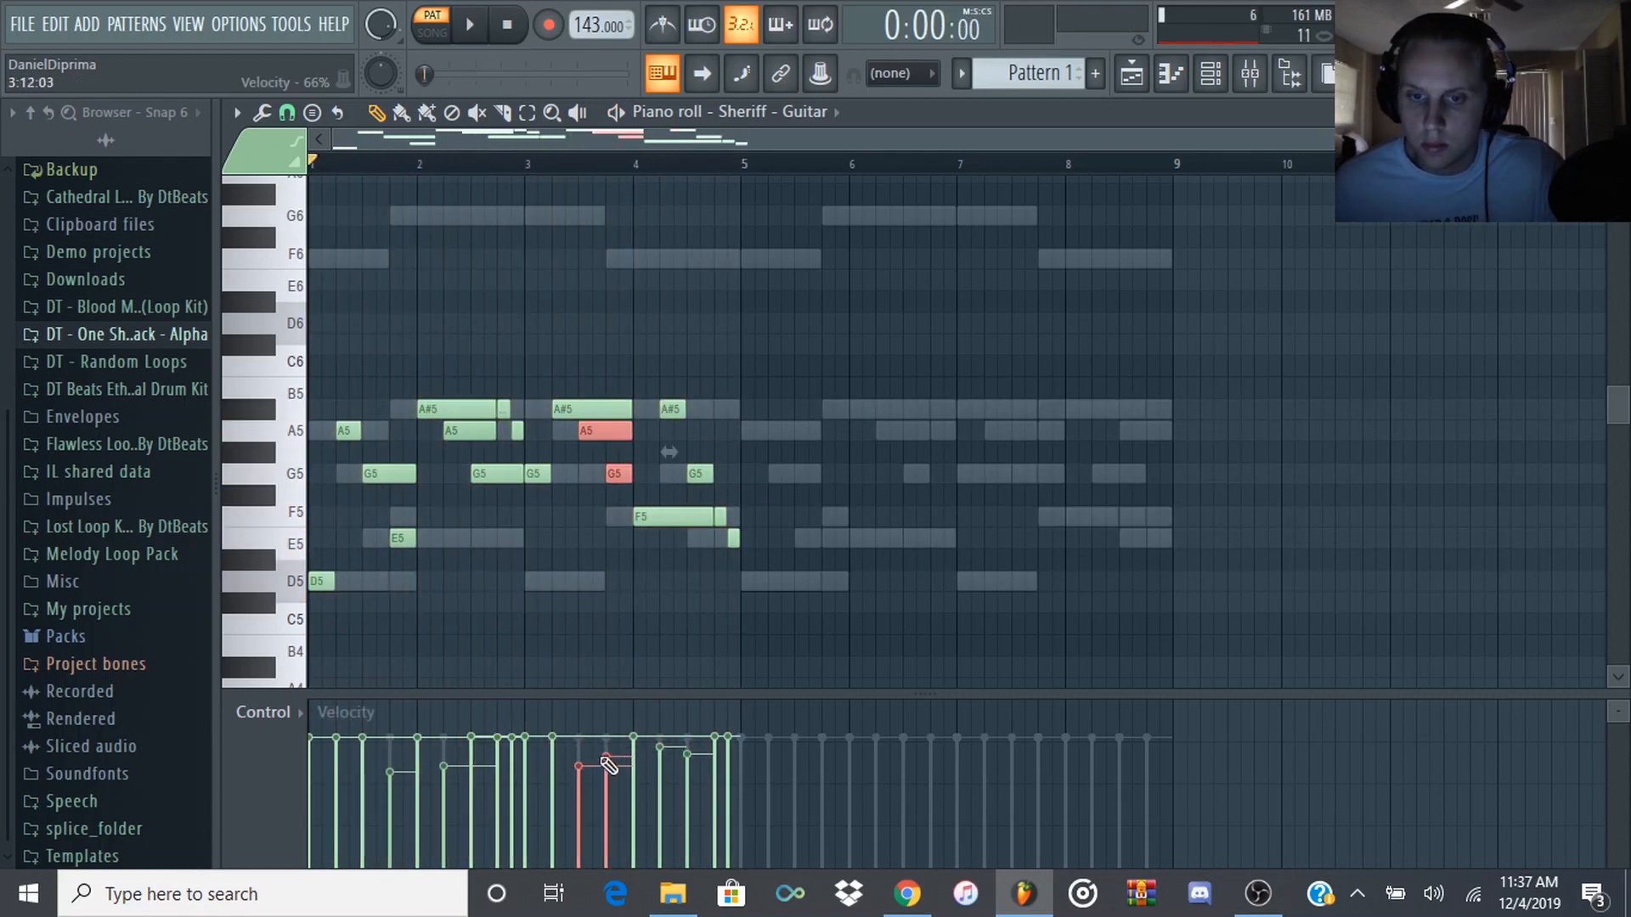
pyautogui.moveTo(658, 400); pyautogui.dragTo(688, 433)
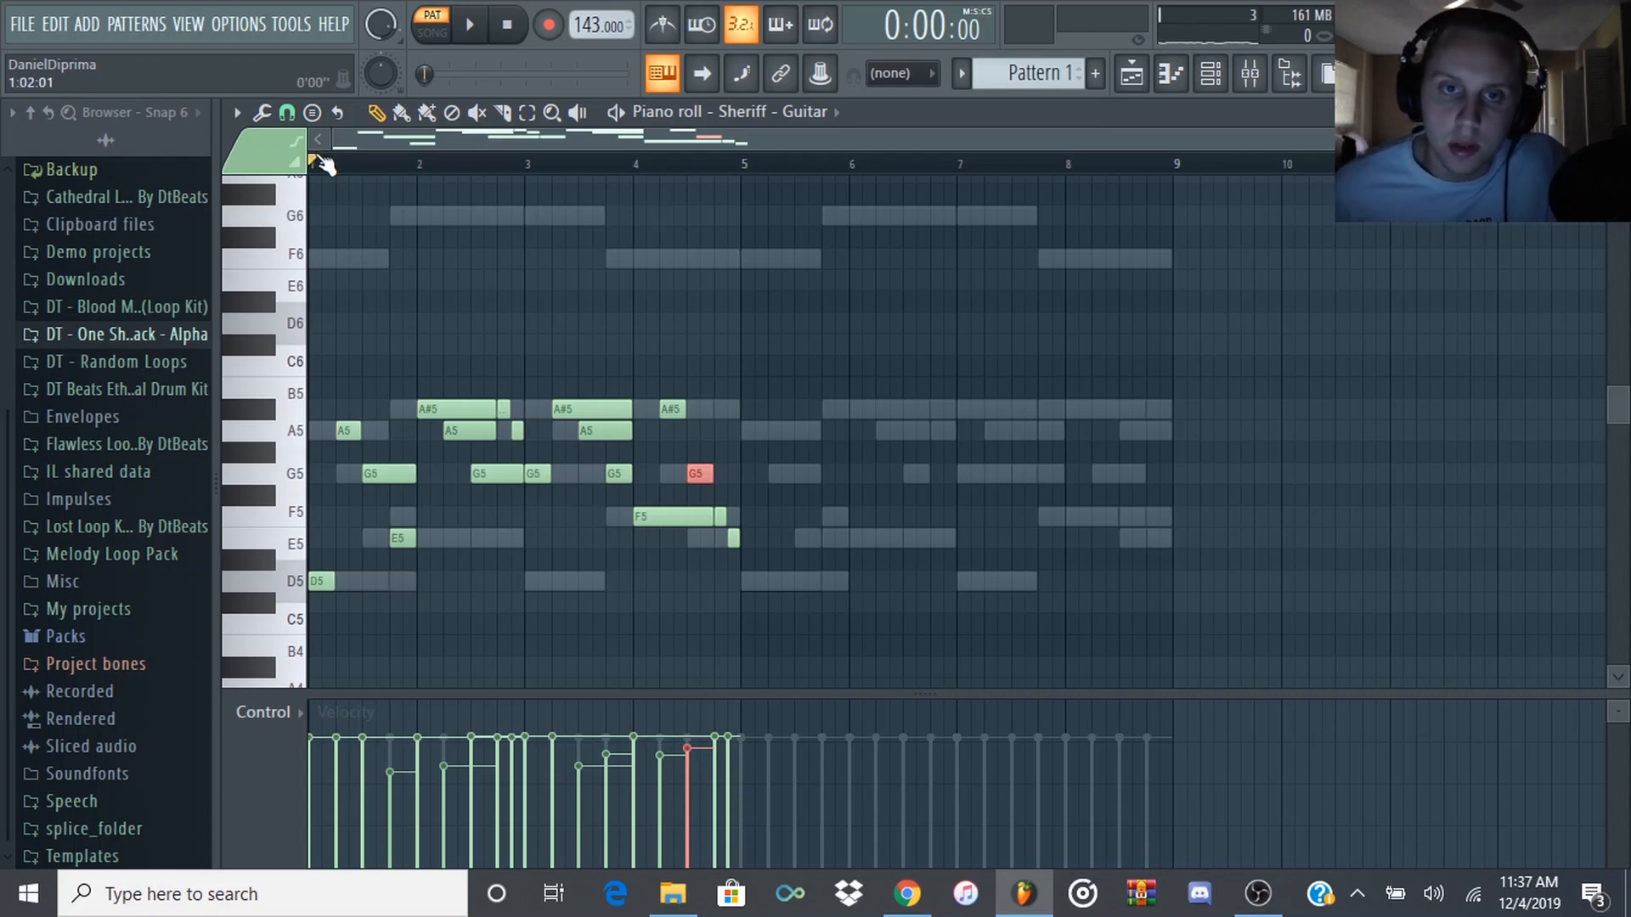
# - Play back the guitar melody and duplicate its four bars into bars 5 to 8
pyautogui.press('space')
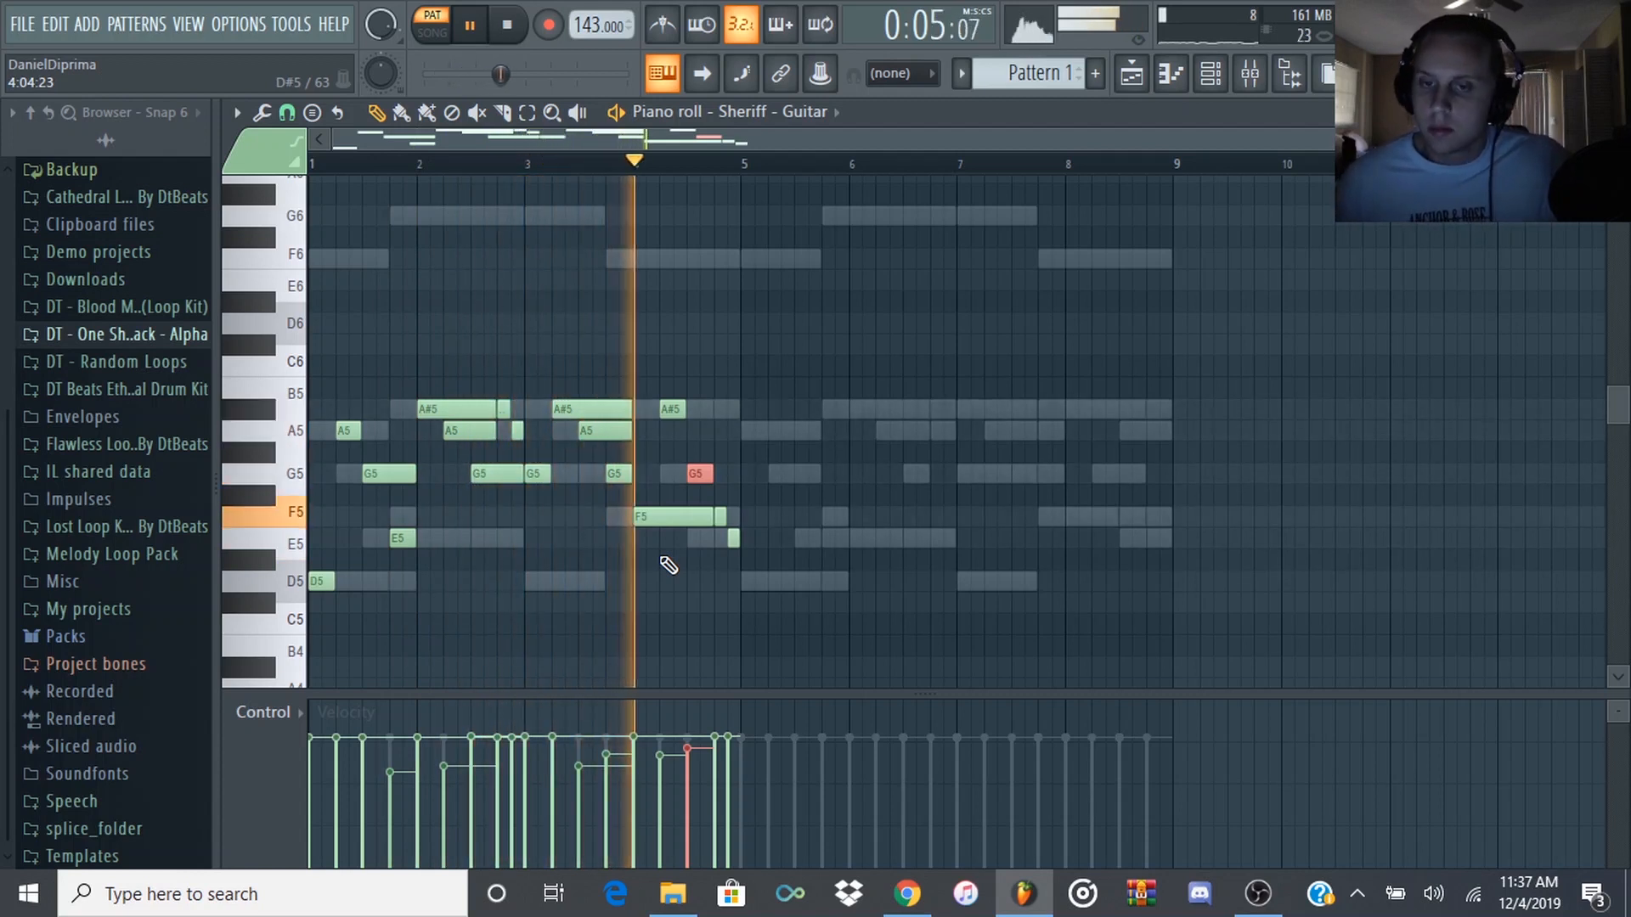
pyautogui.press('space')
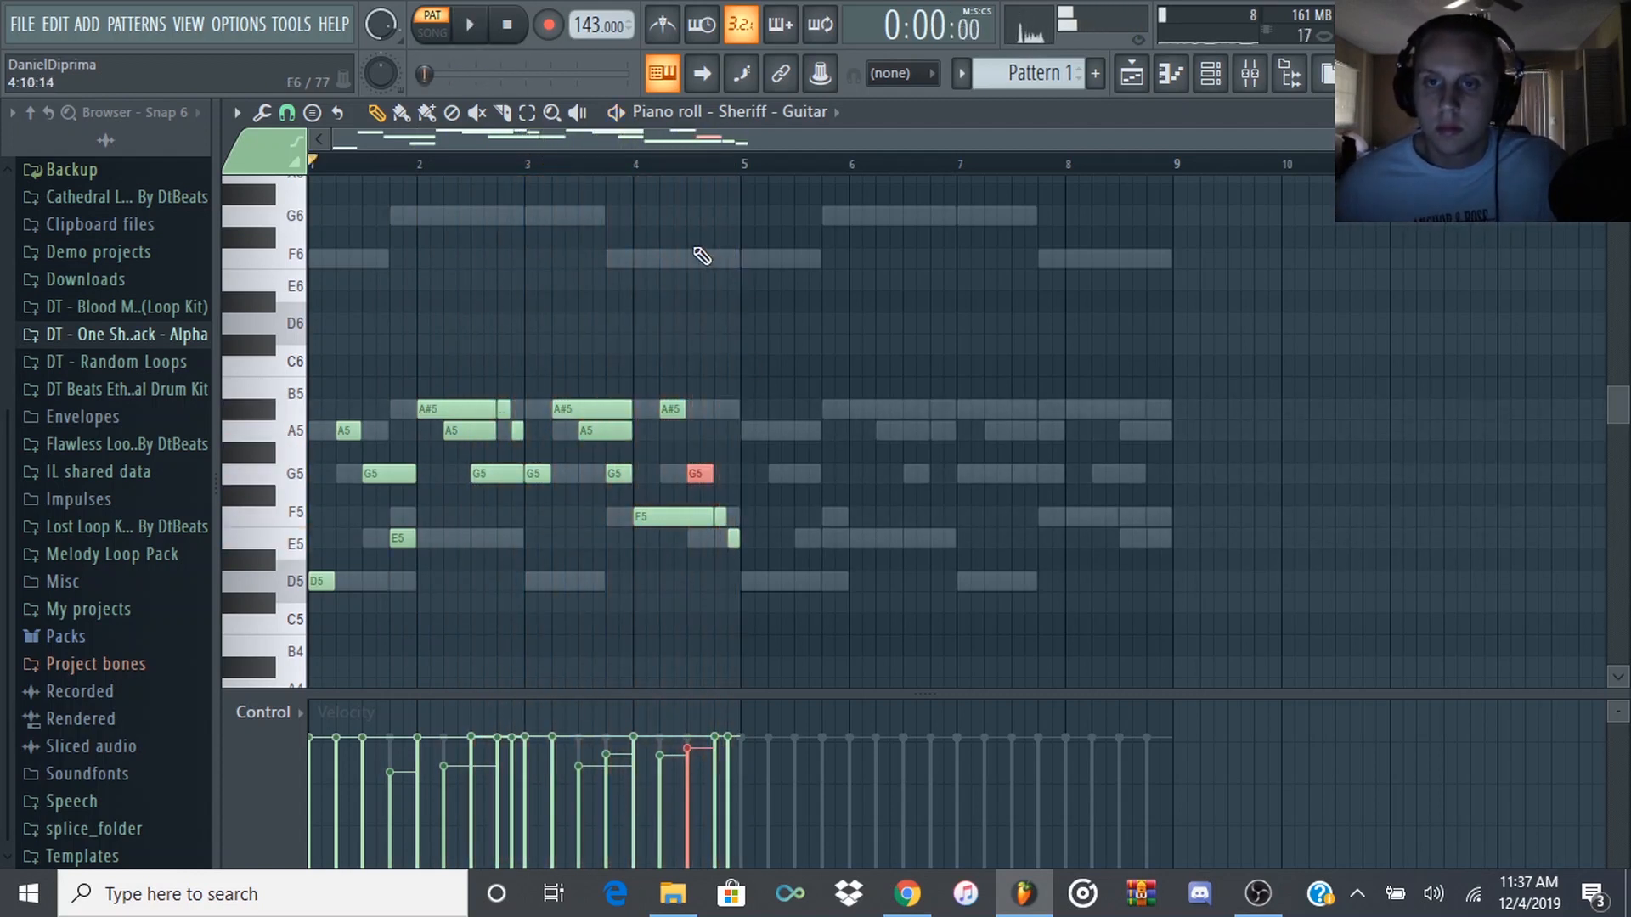
pyautogui.moveTo(748, 173); pyautogui.dragTo(4, 166)
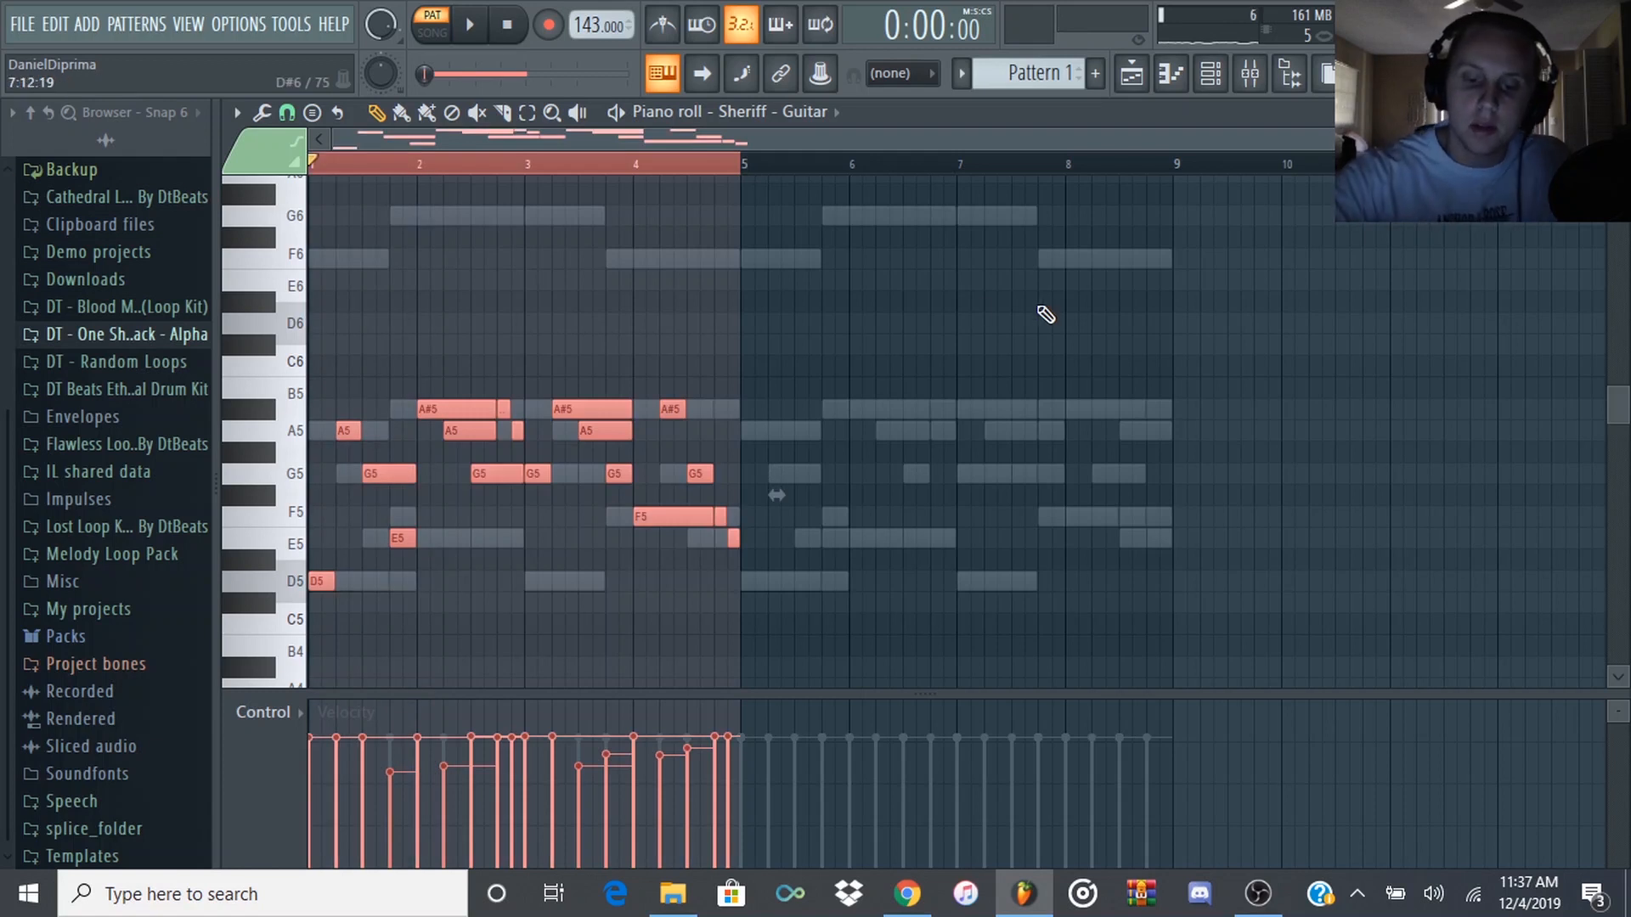
pyautogui.hotkey('ctrl', 'b')
pyautogui.hotkey('ctrl', 'd')
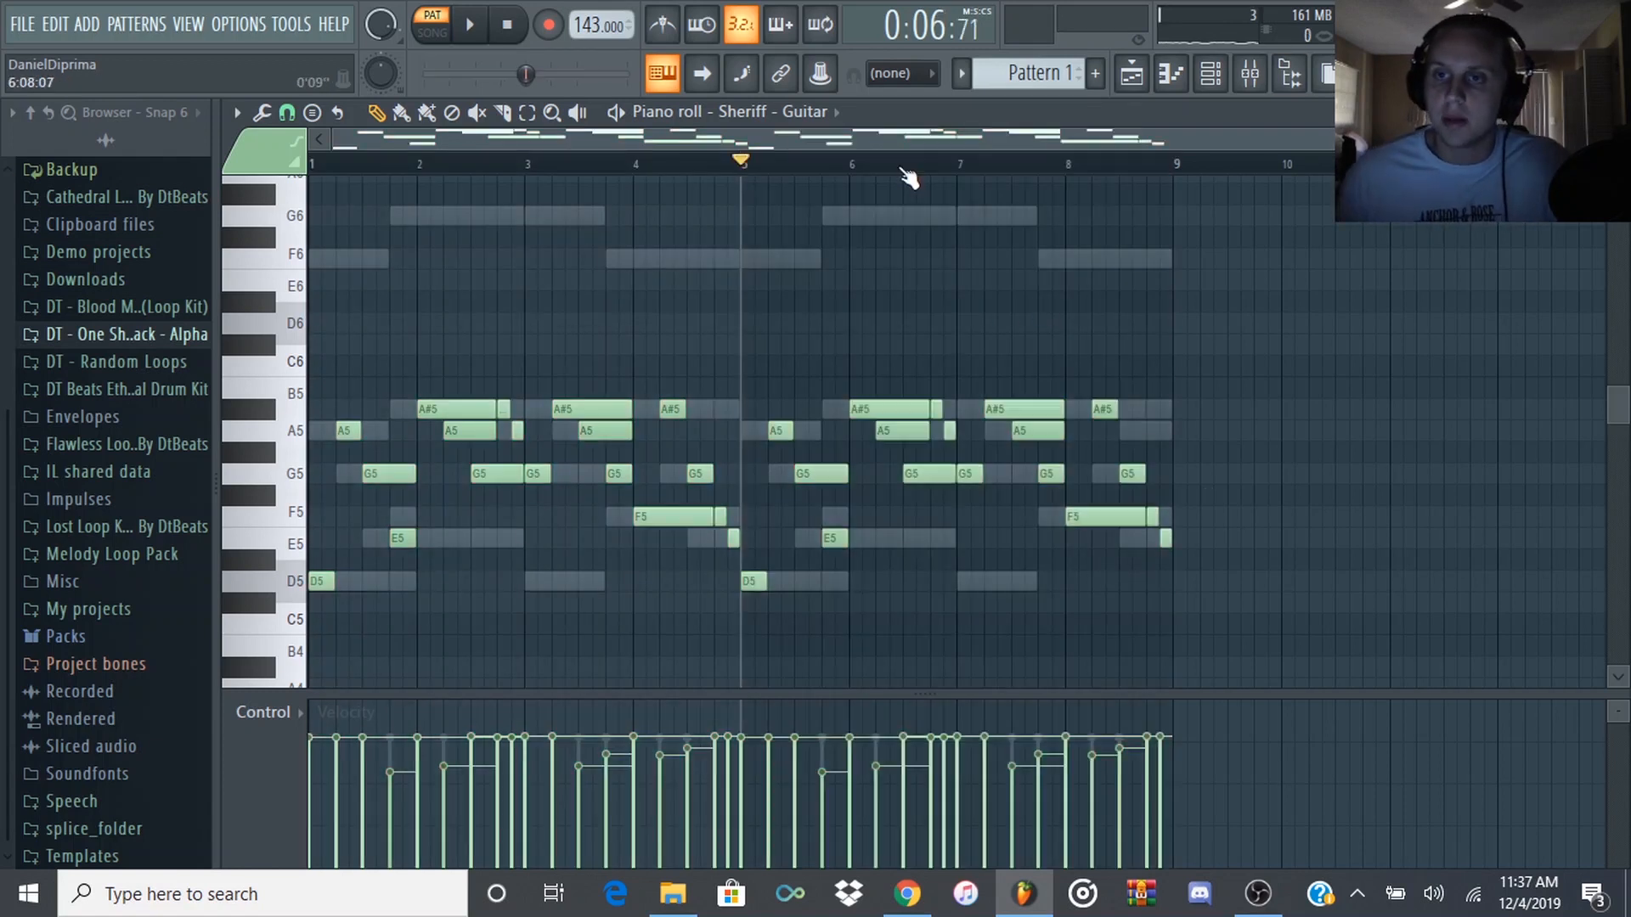
pyautogui.scroll(1, 946, 383)
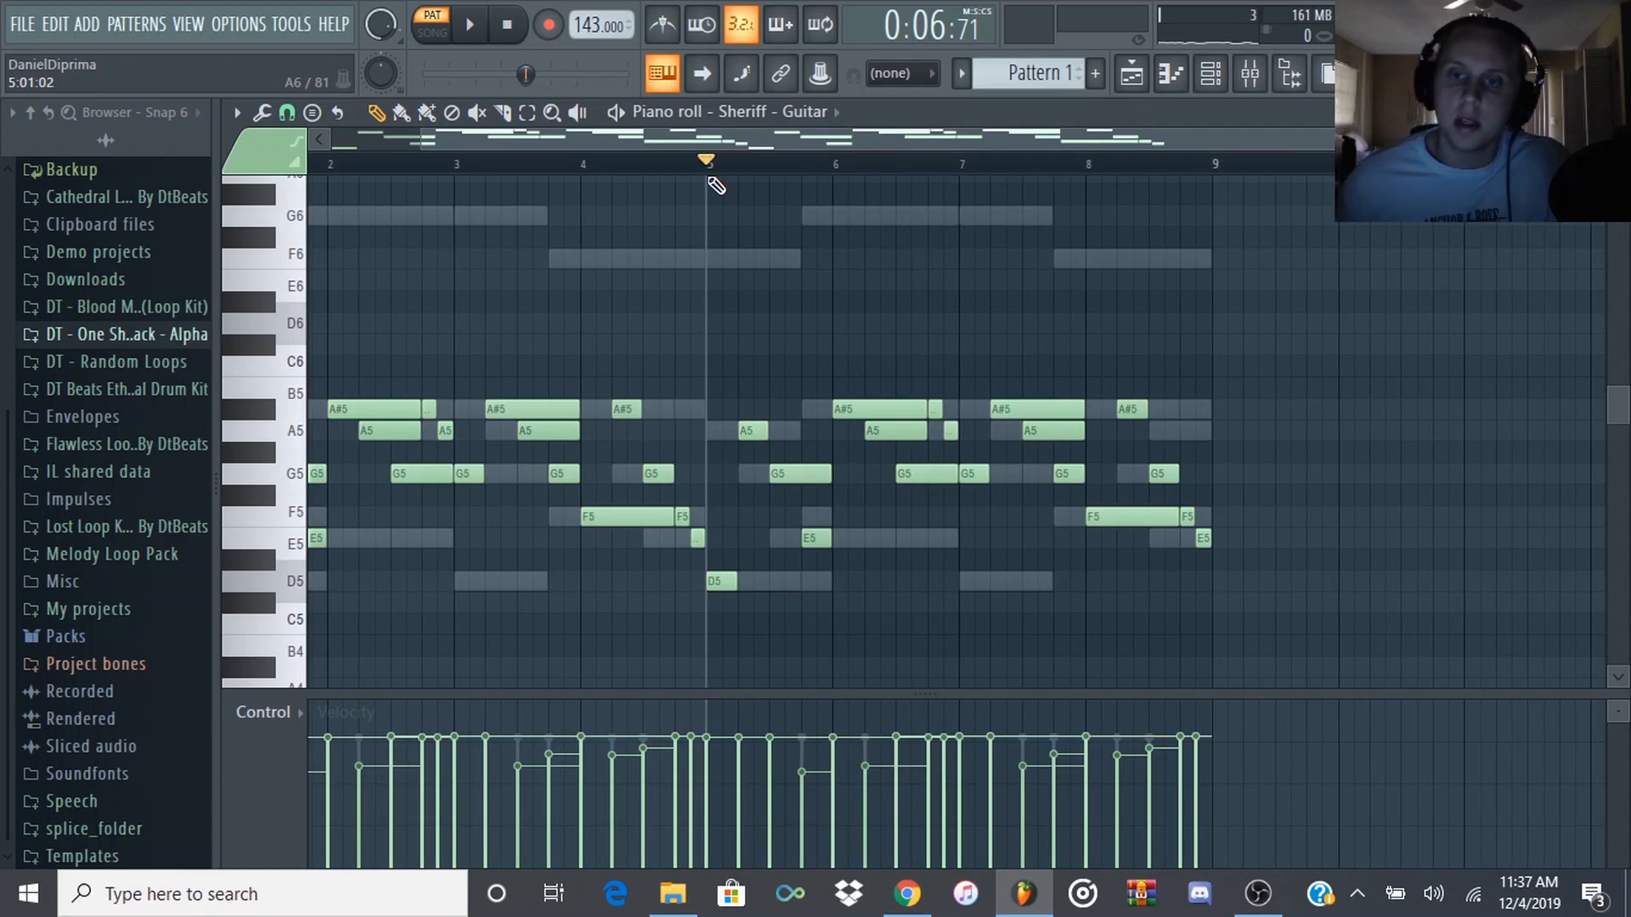
# - Vary the end of the guitar's bar 6 with a very short A5 followed by a closing short A#5, and audition the second half
pyautogui.press('space')
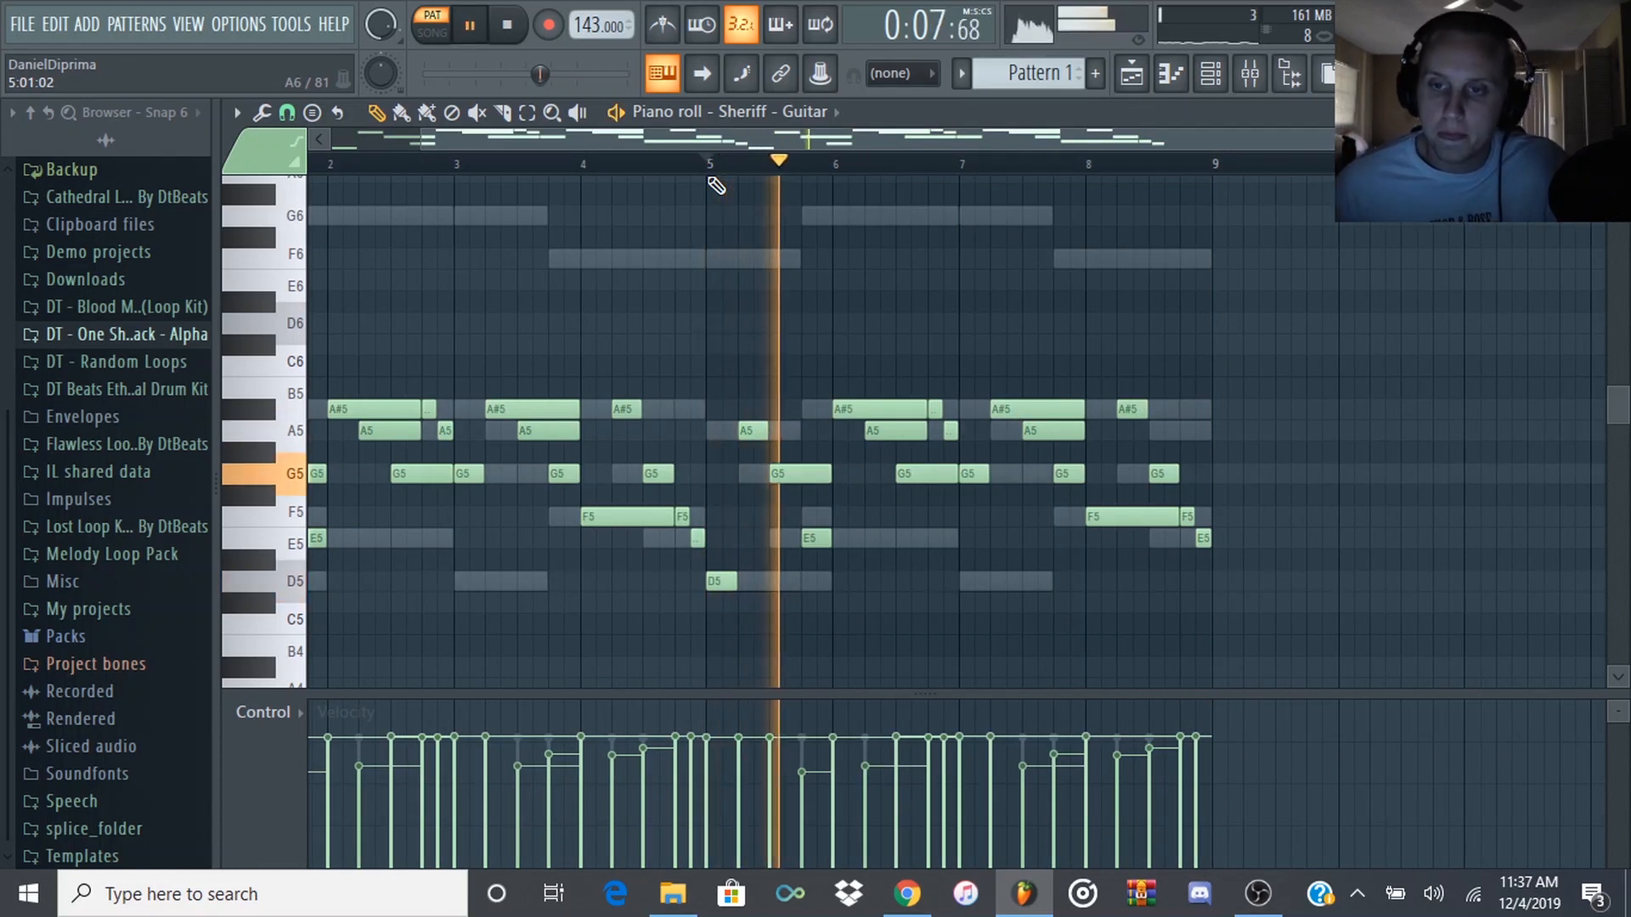
pyautogui.press('space')
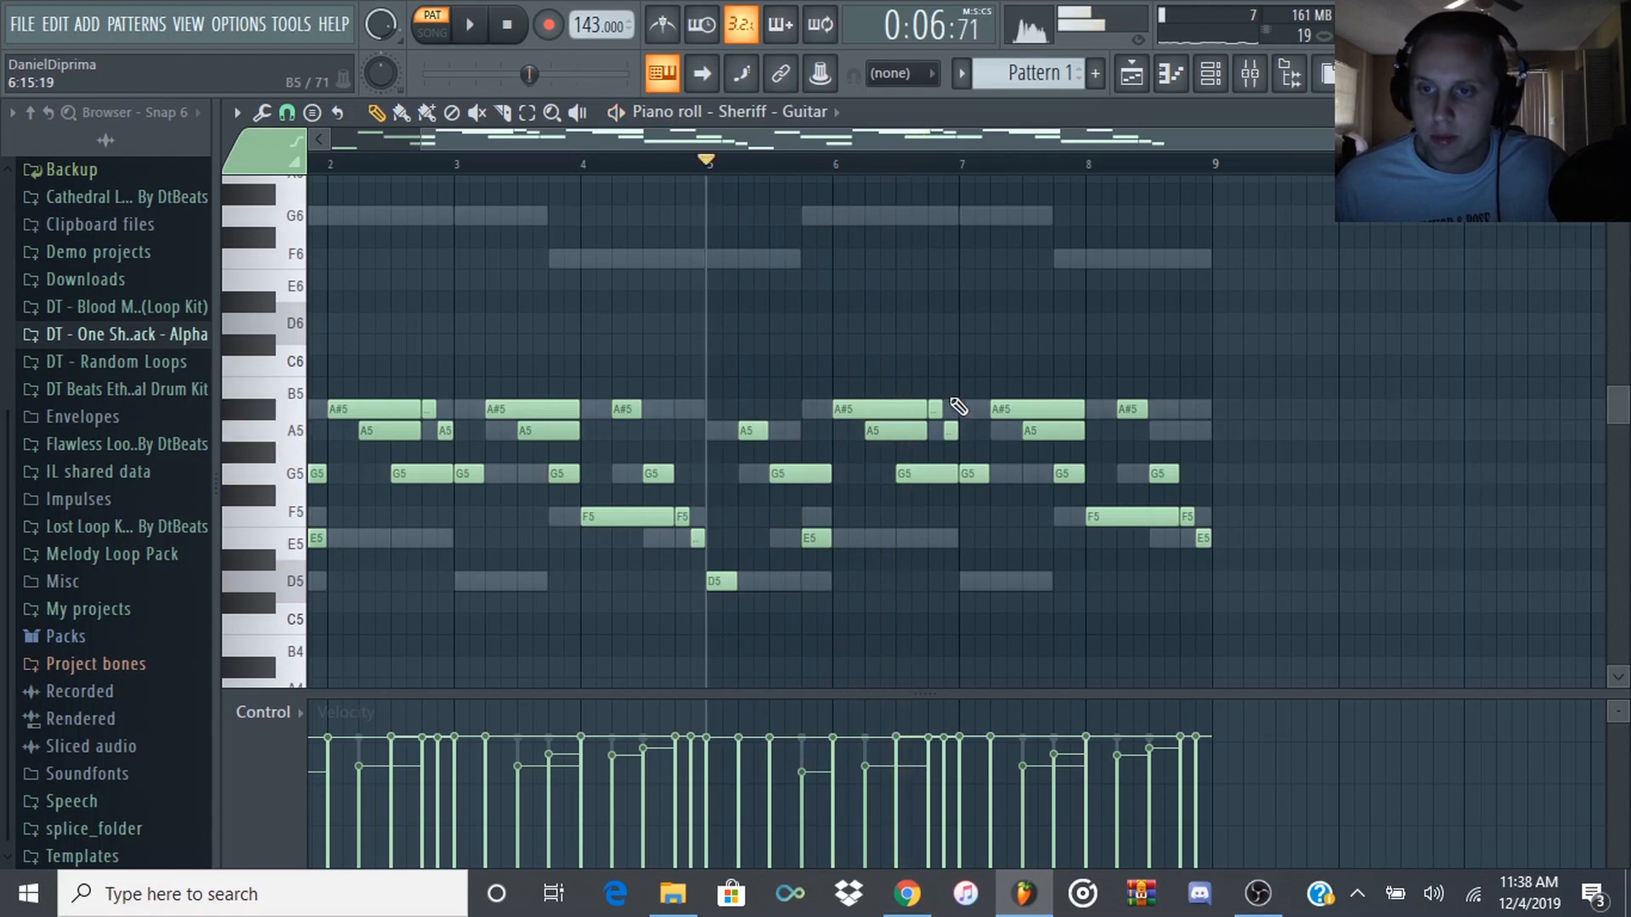
pyautogui.scroll(2, 954, 475)
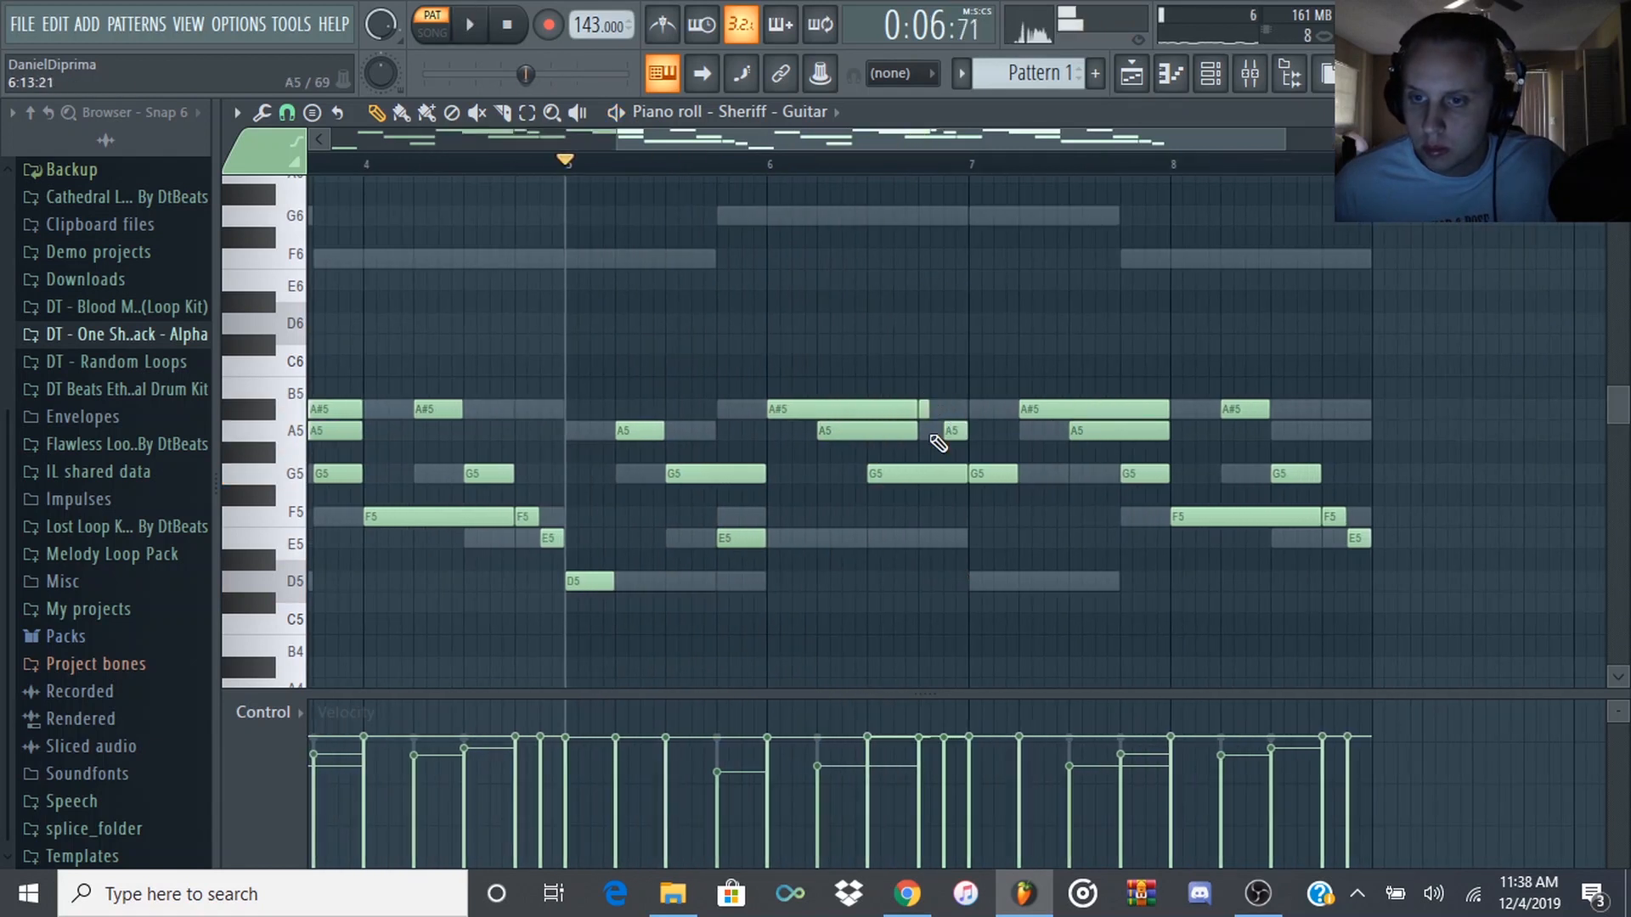
pyautogui.moveTo(956, 419); pyautogui.dragTo(957, 409)
pyautogui.press('space')
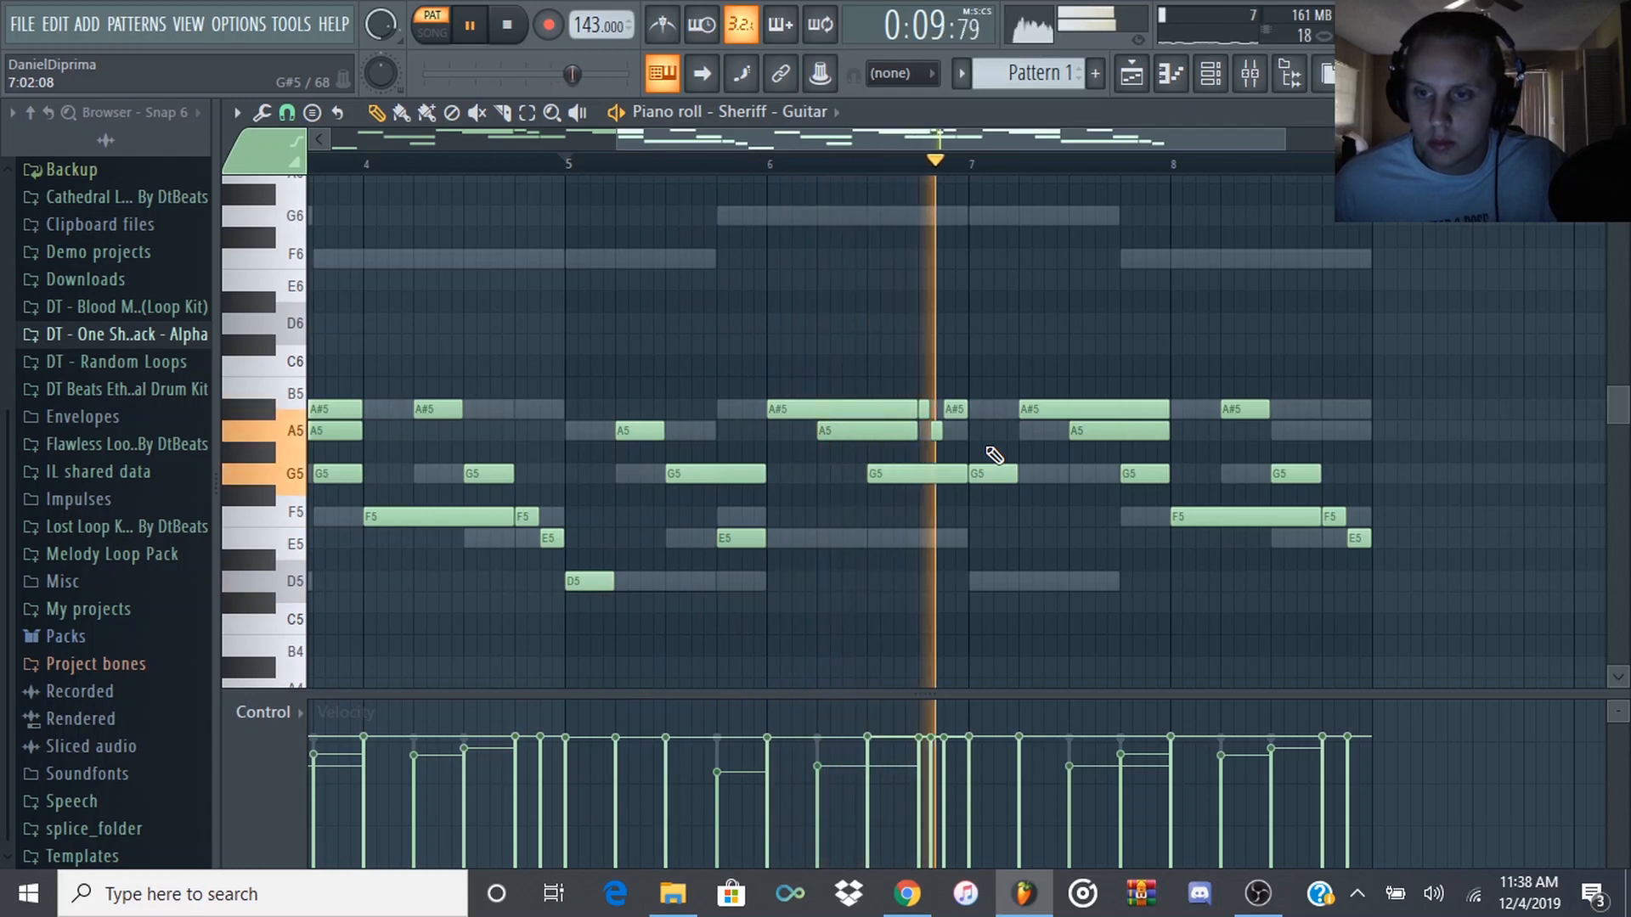
pyautogui.moveTo(863, 138); pyautogui.dragTo(883, 140)
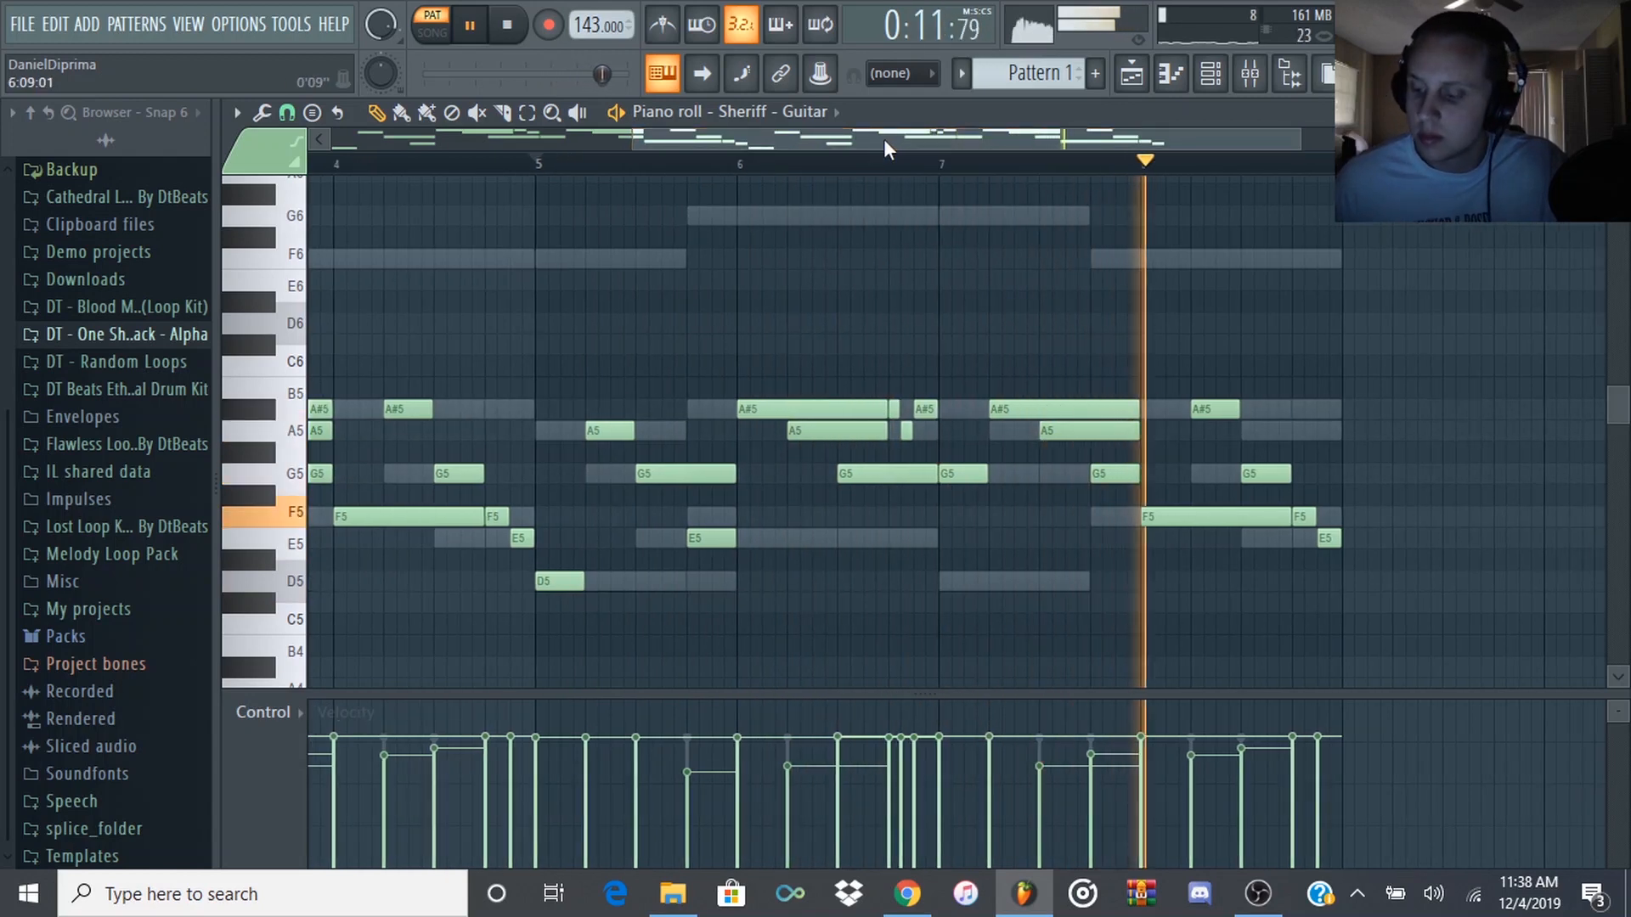
pyautogui.press('space')
pyautogui.scroll(-2, 729, 249)
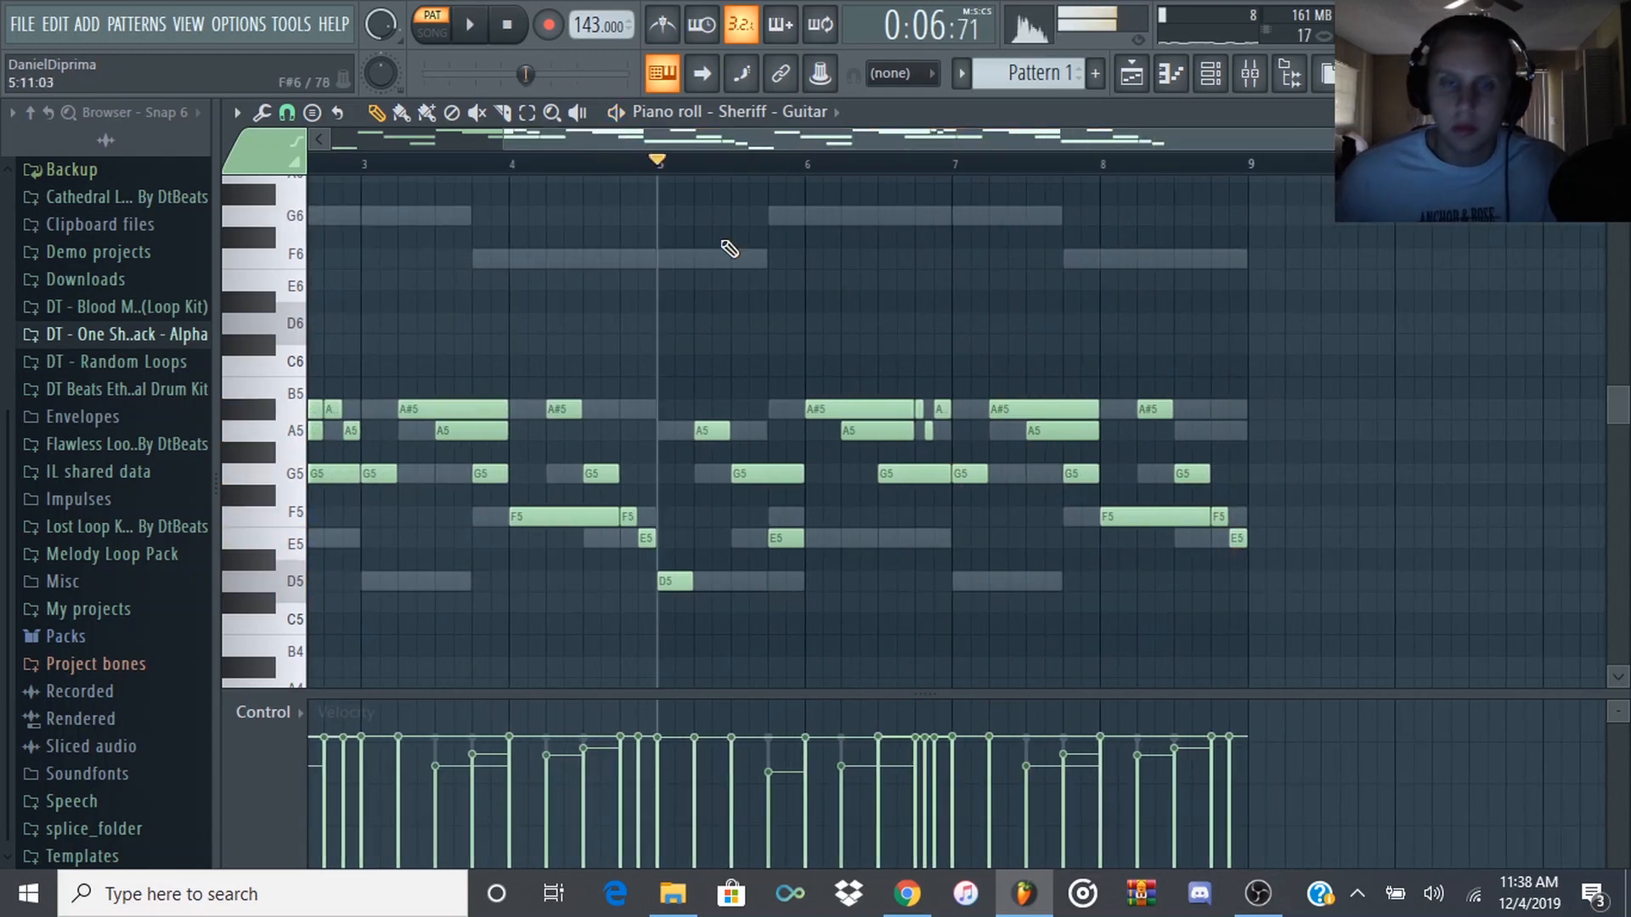
pyautogui.scroll(-3, 466, 247)
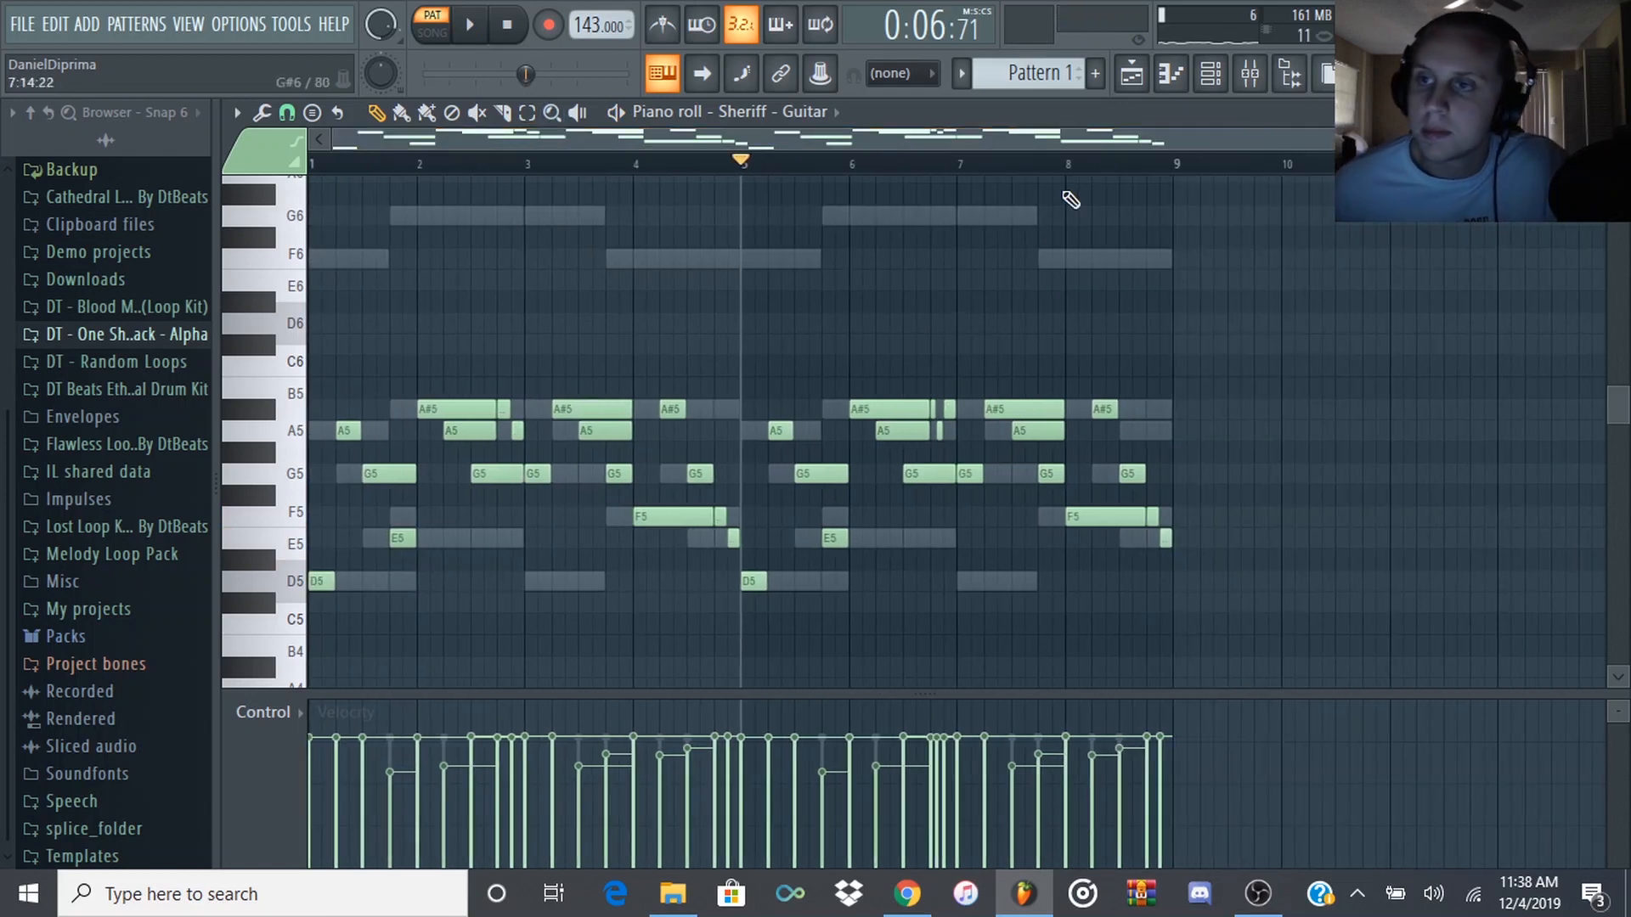
# - Open the Blunt - Bell notes from the channel rack and play back the chord part to review it
pyautogui.press('F7')
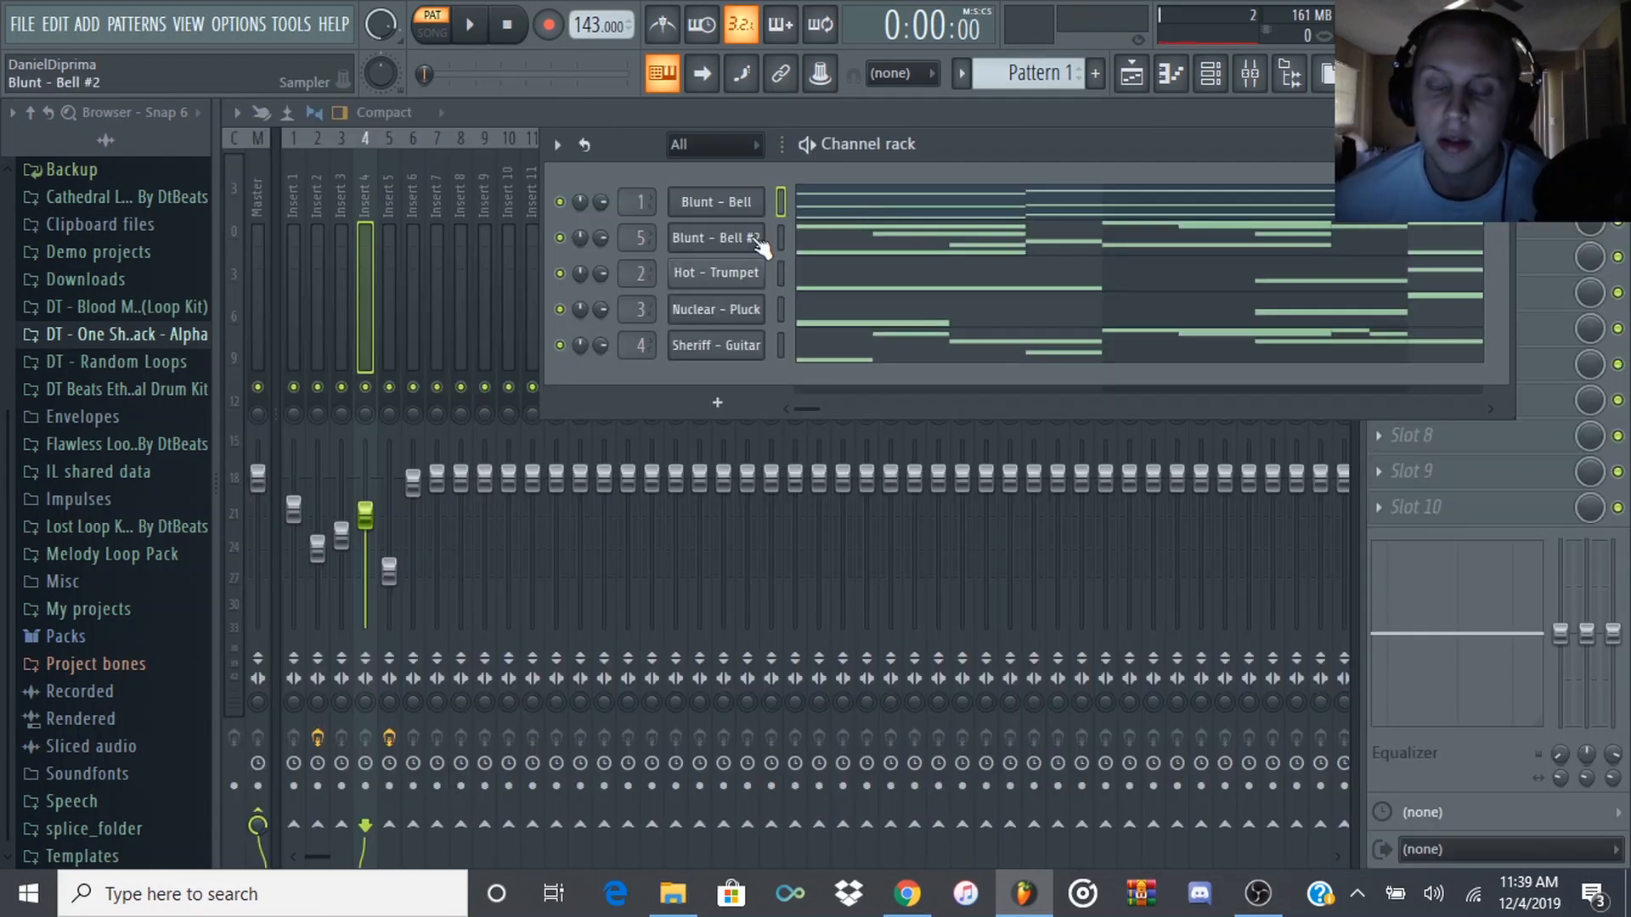
pyautogui.click(860, 213)
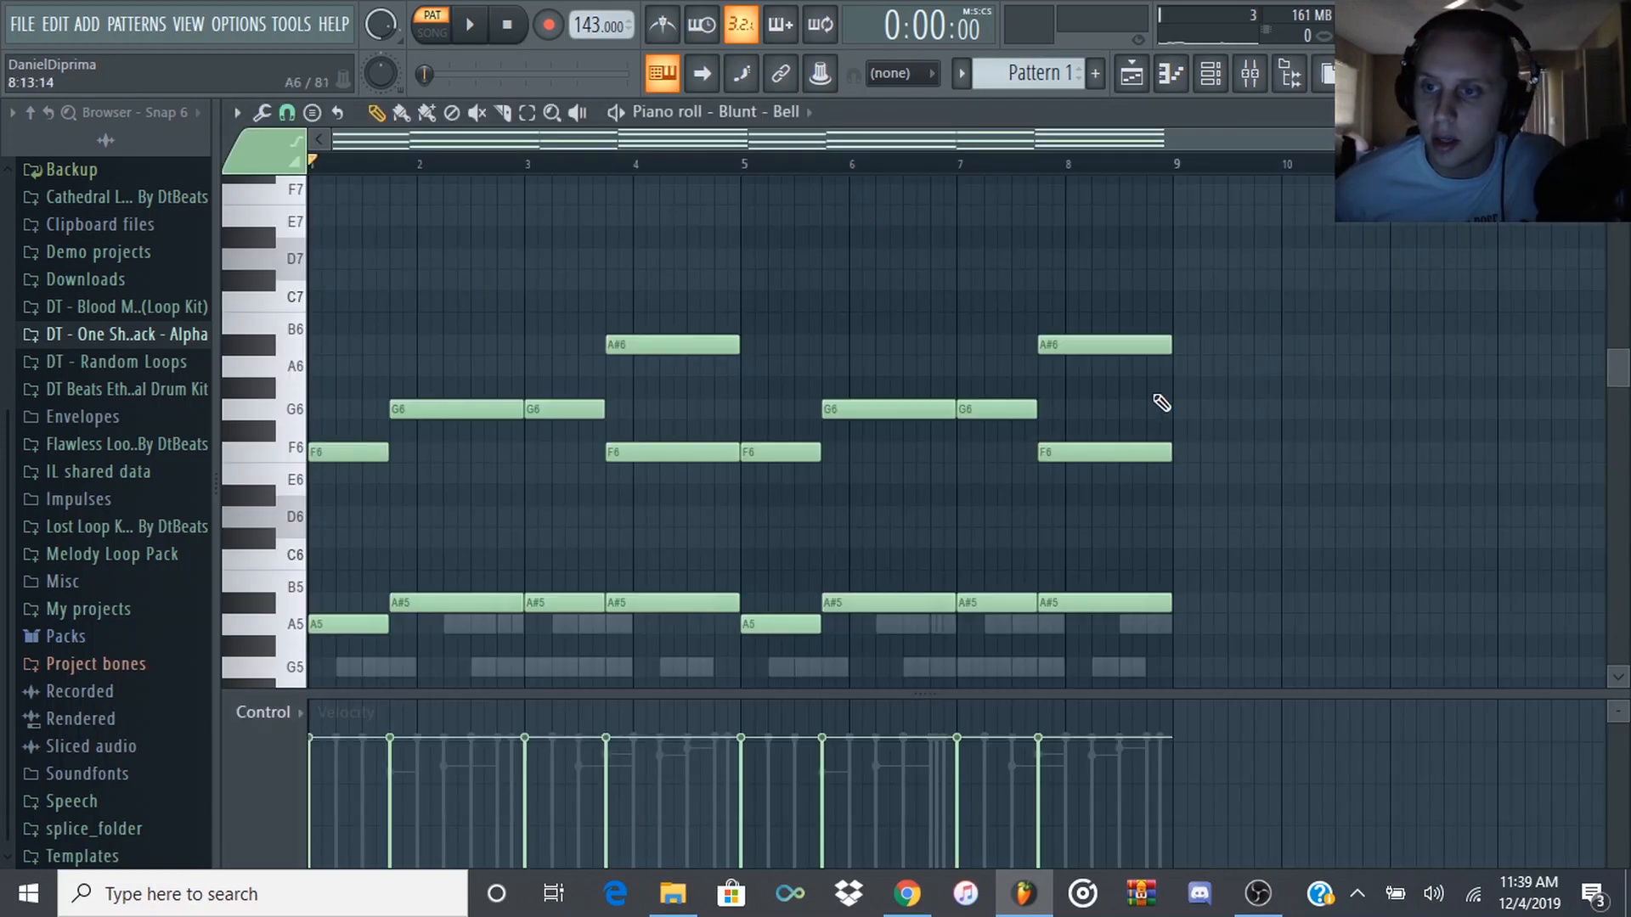
pyautogui.scroll(2, 1161, 402)
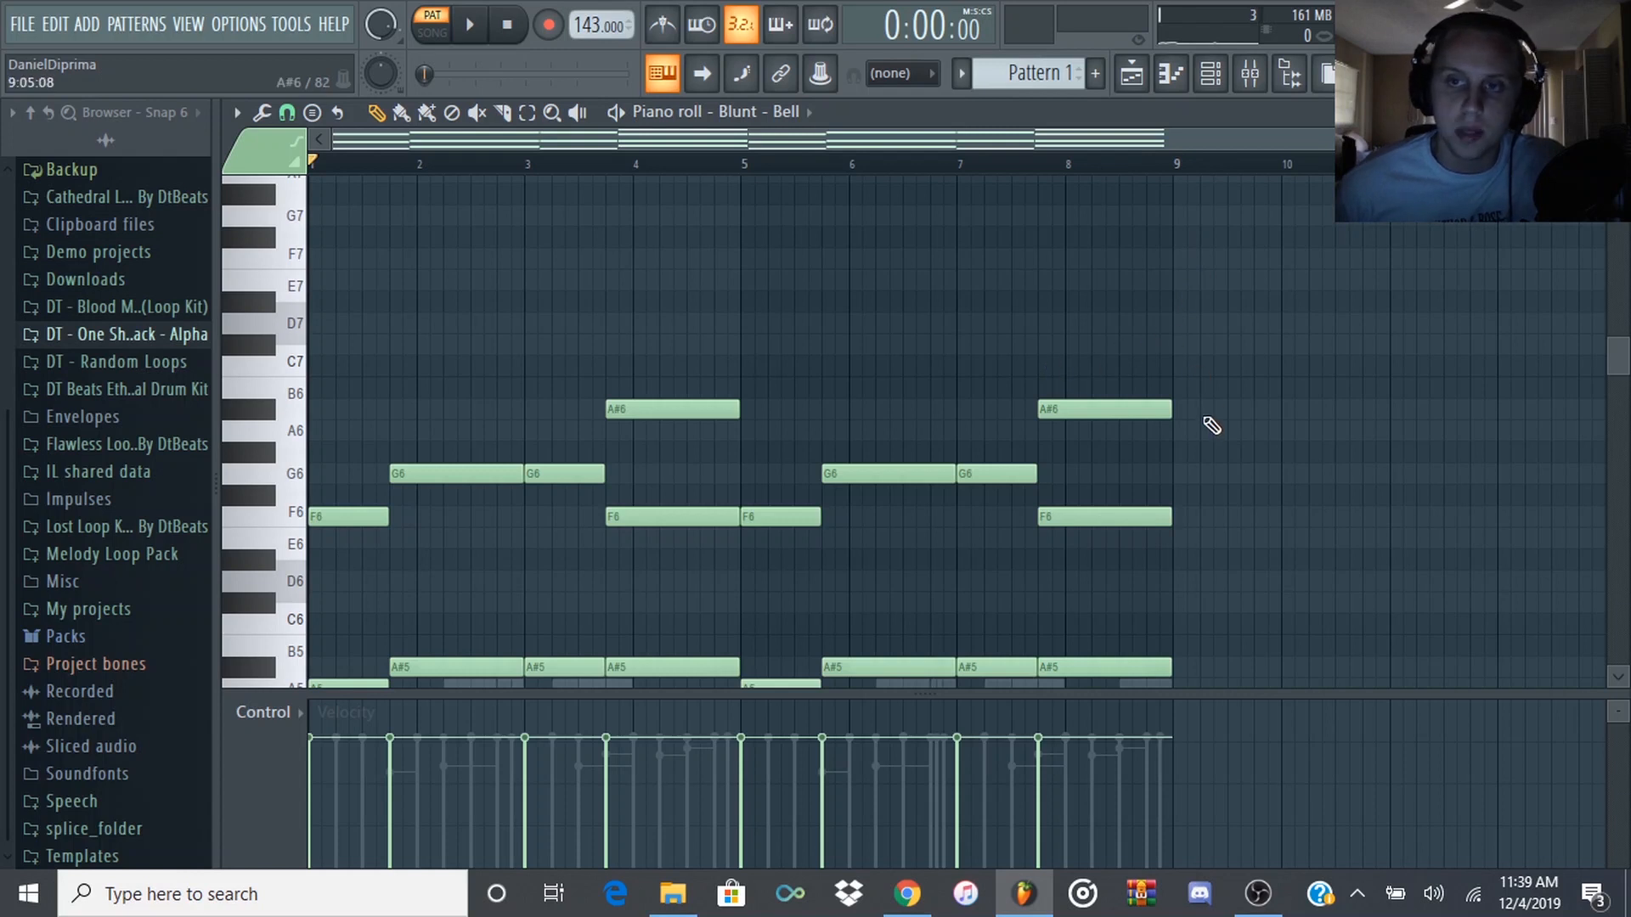
pyautogui.scroll(-2, 1191, 329)
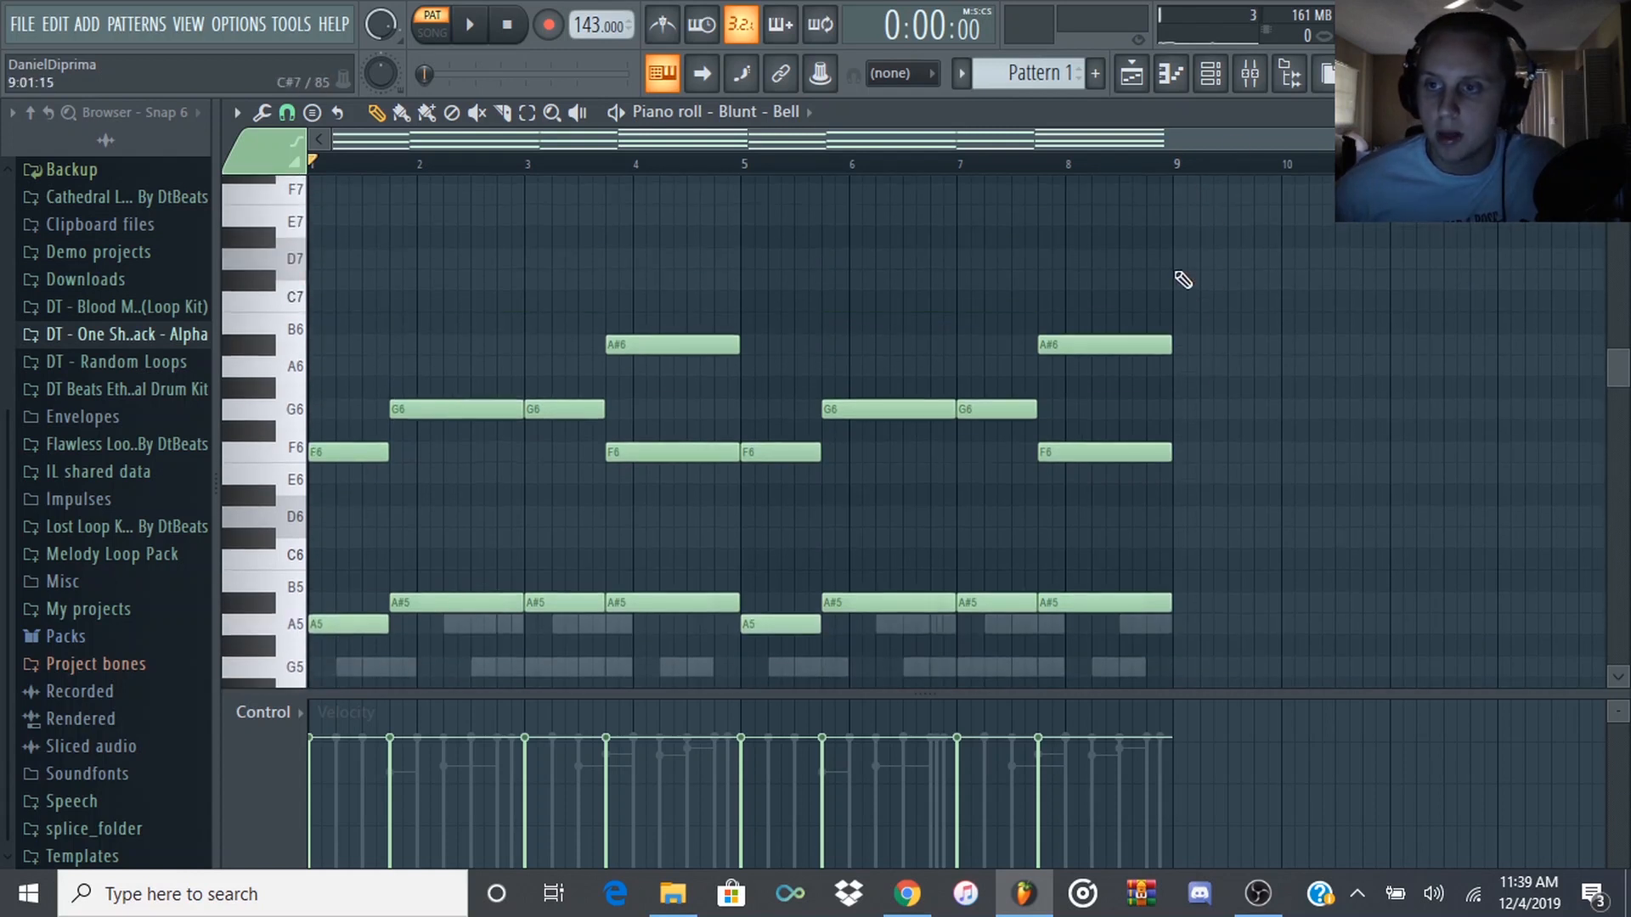
pyautogui.moveTo(1176, 179); pyautogui.dragTo(310, 170)
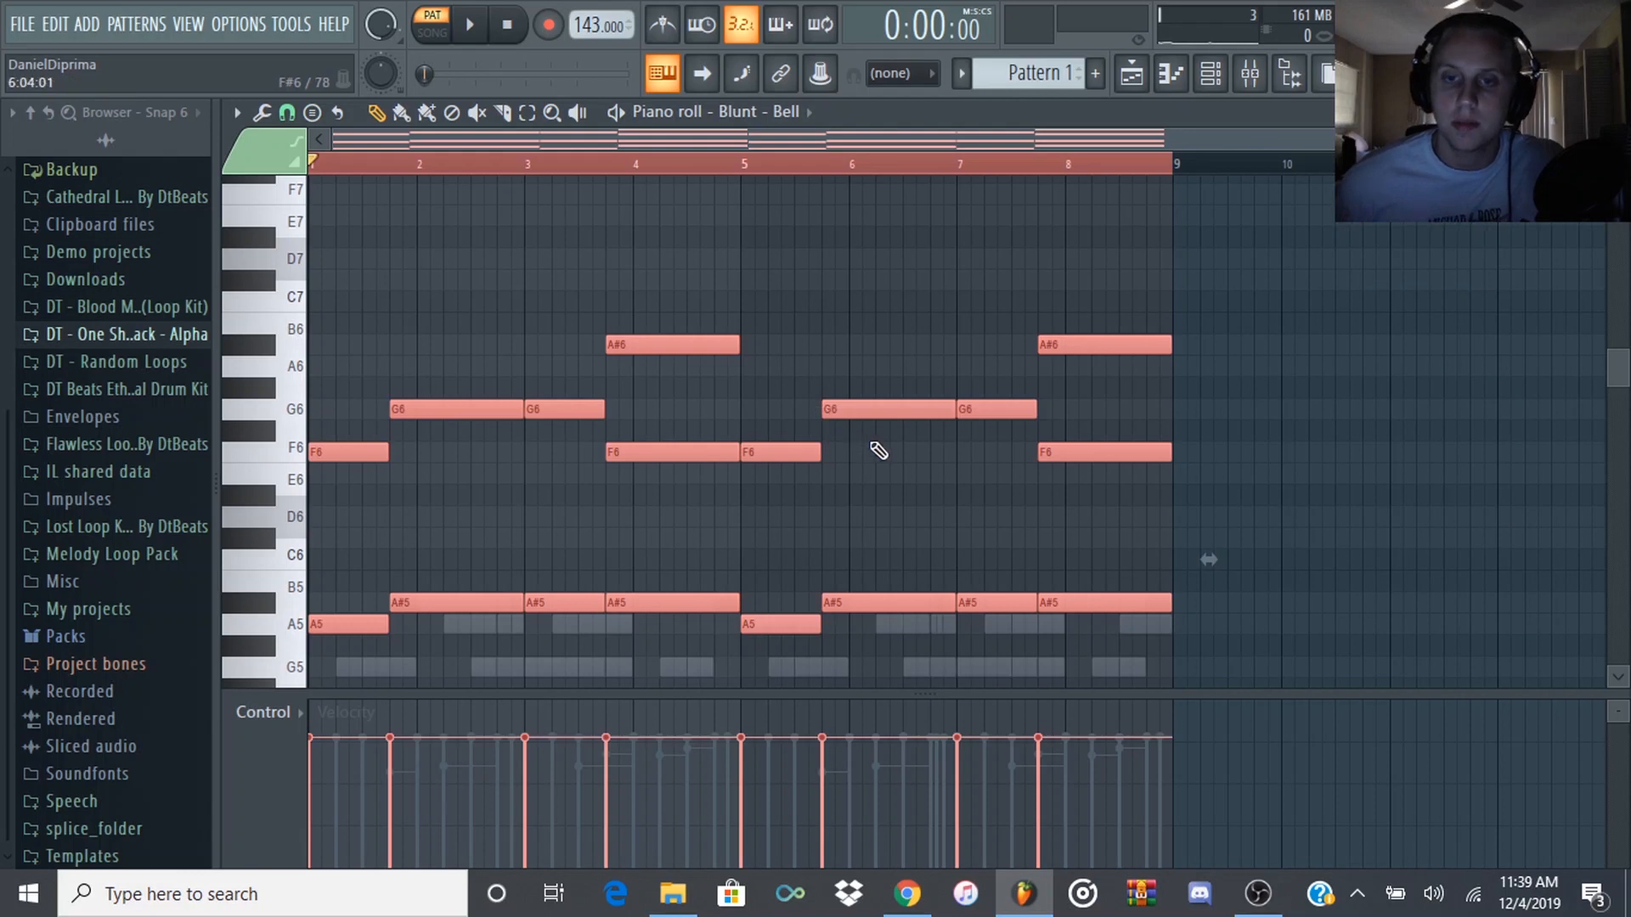
pyautogui.scroll(-6, 879, 451)
pyautogui.press('space')
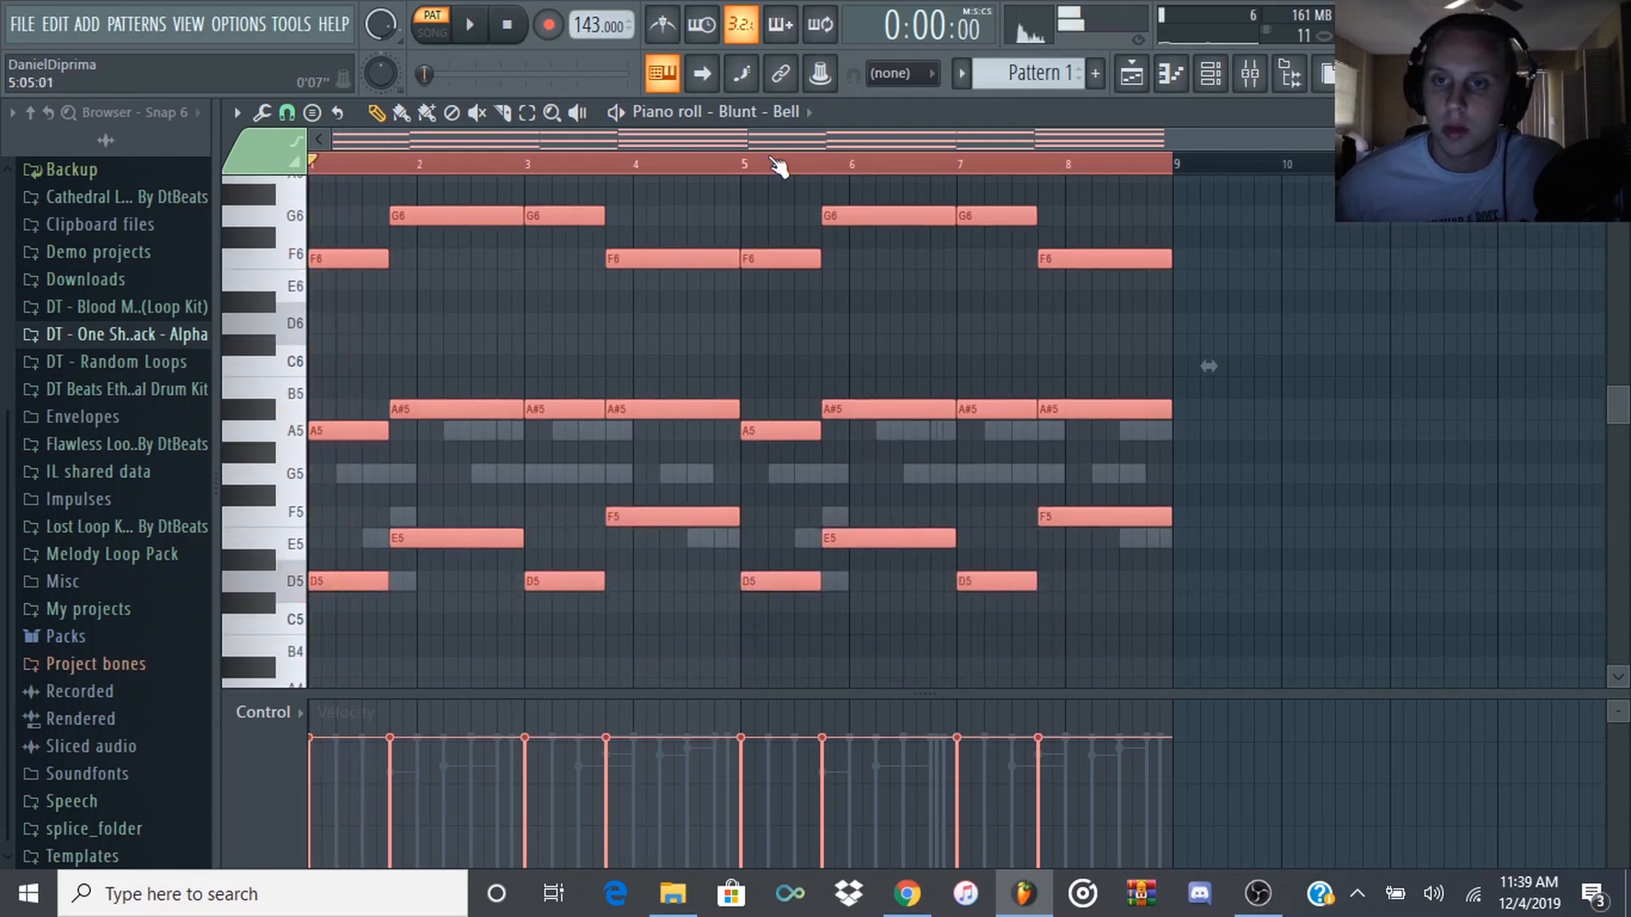
pyautogui.click(779, 165)
# - Solo the bell's mixer track, Insert 1, and audition it alone
pyautogui.click(1249, 73)
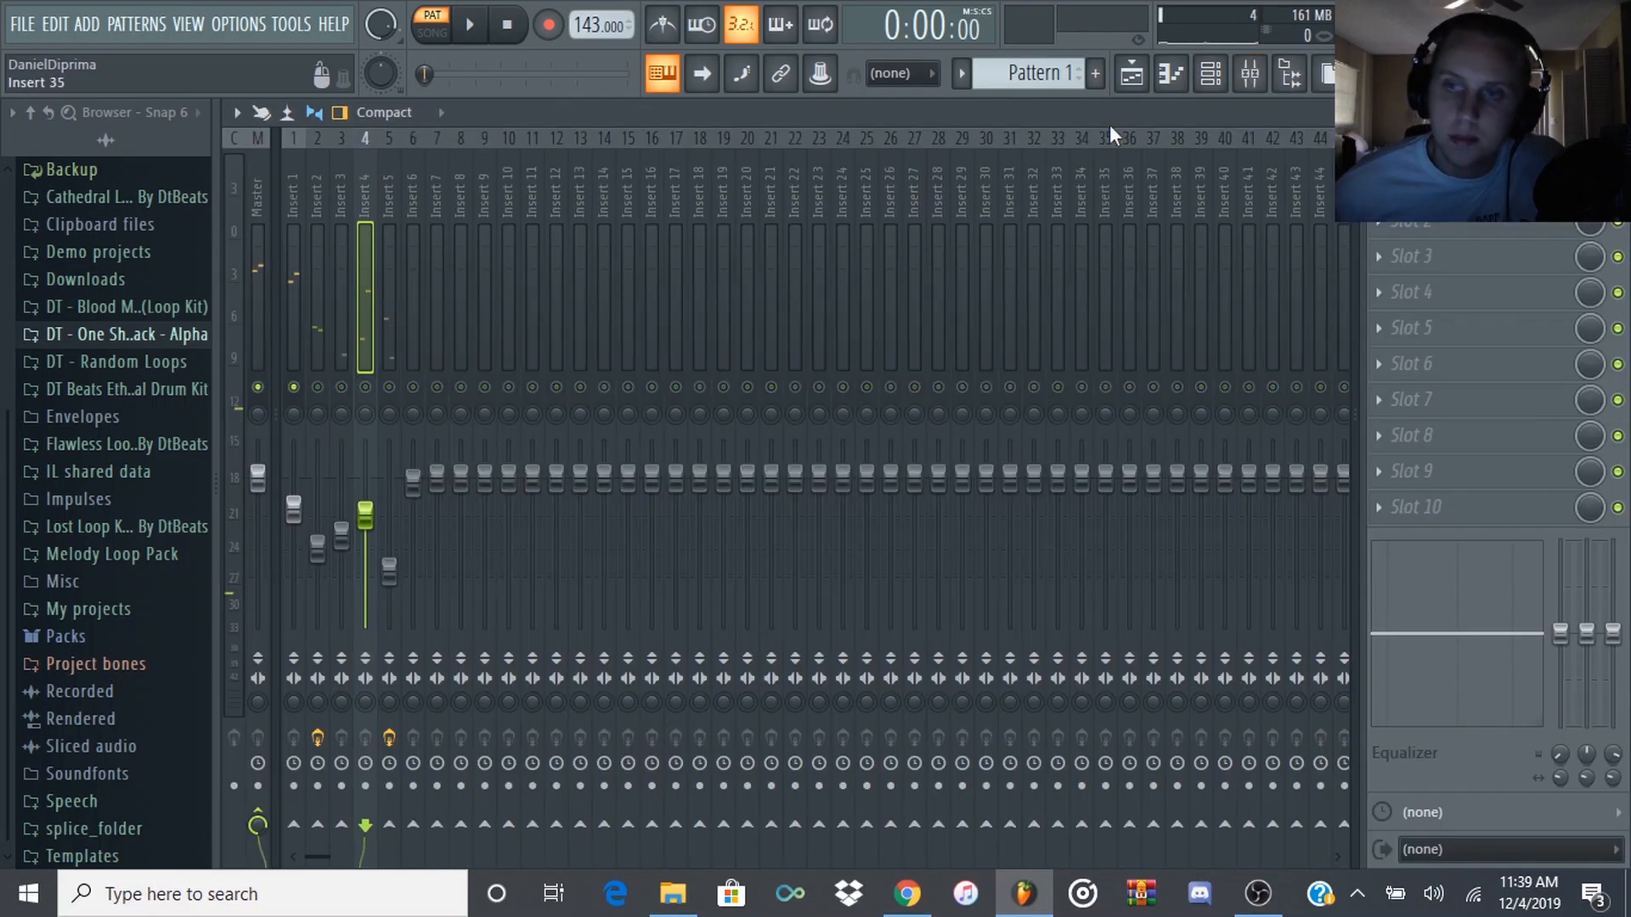
pyautogui.press('space')
pyautogui.click(1211, 73)
pyautogui.press('space')
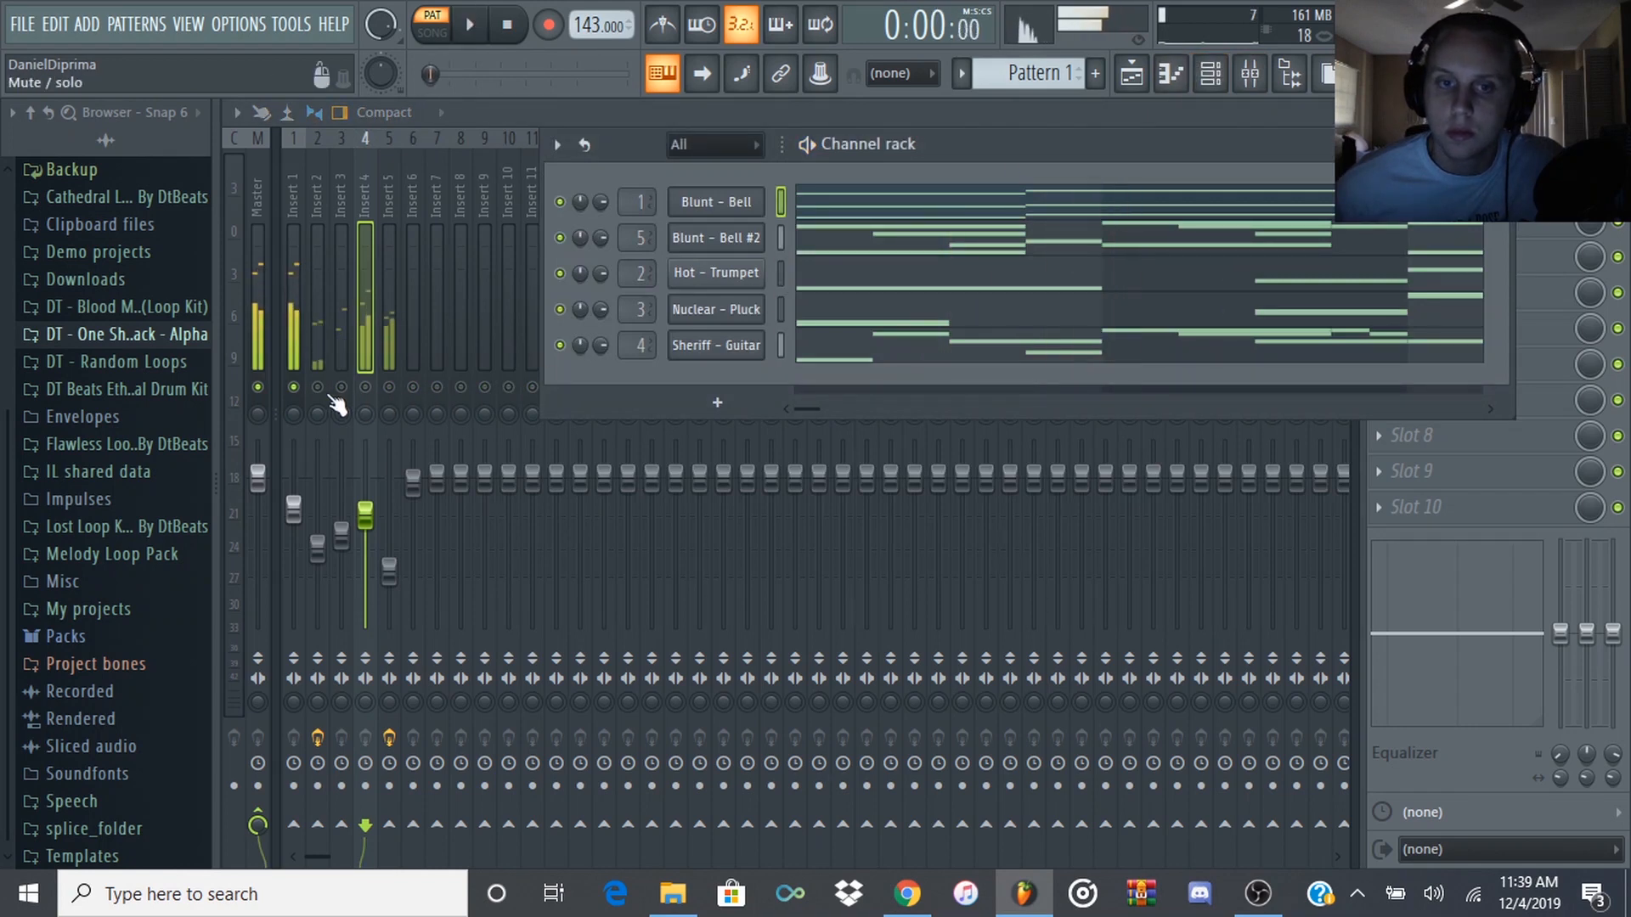
pyautogui.click(286, 303)
pyautogui.rightClick(293, 388)
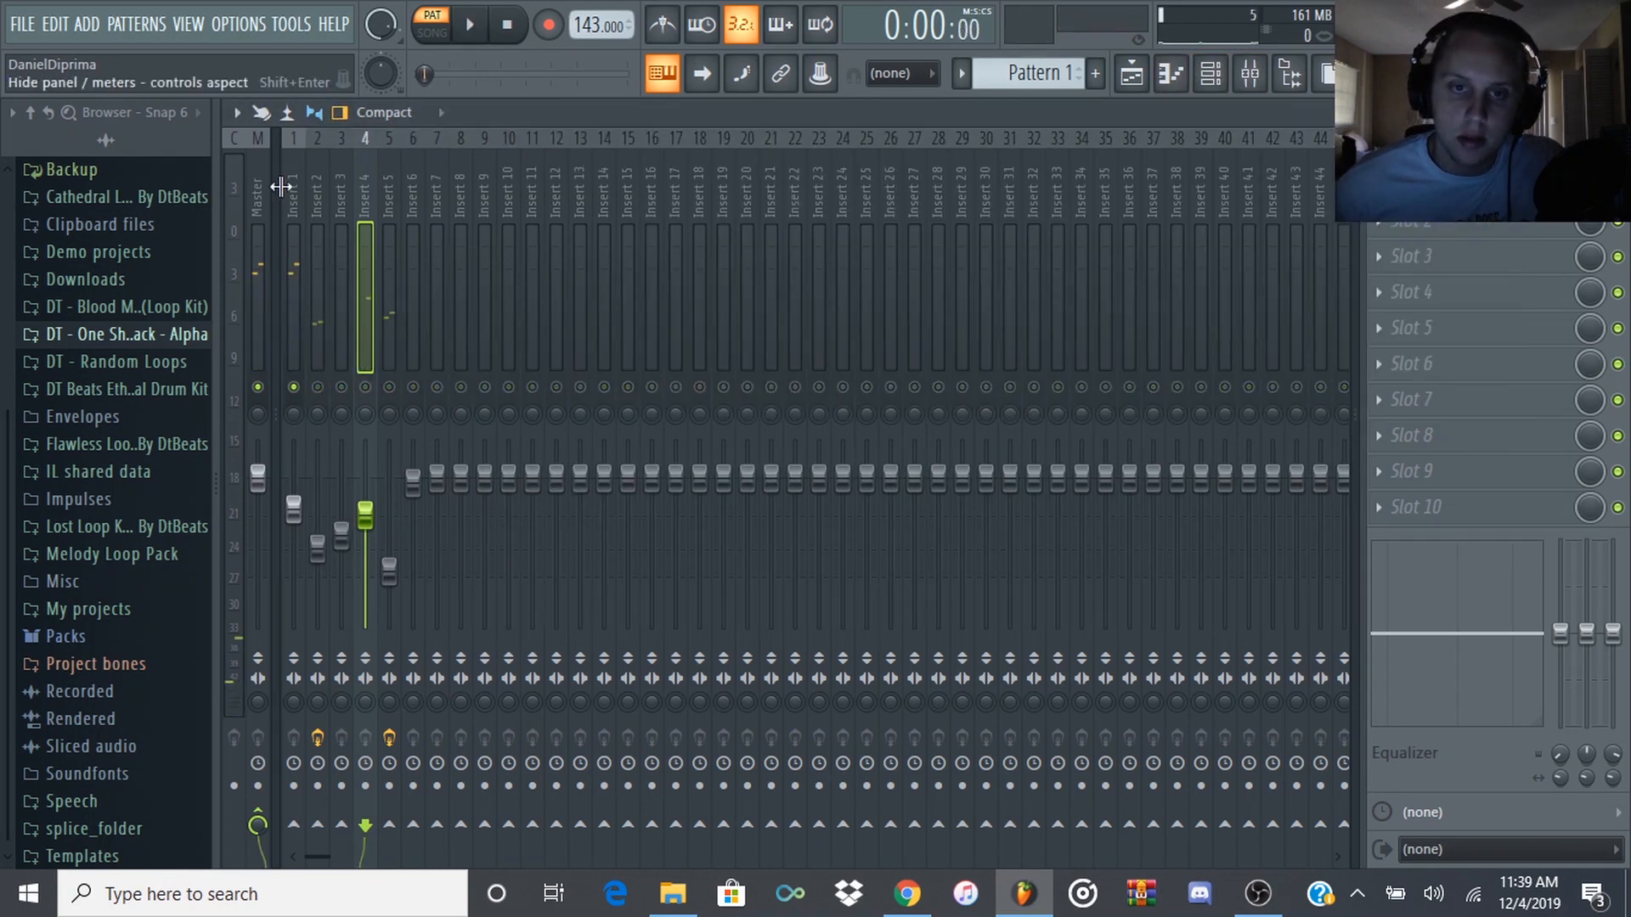
# - Load HalfTime into effect slot 7 of Insert 1 and audition the half-speed bell
pyautogui.click(291, 188)
pyautogui.click(1382, 398)
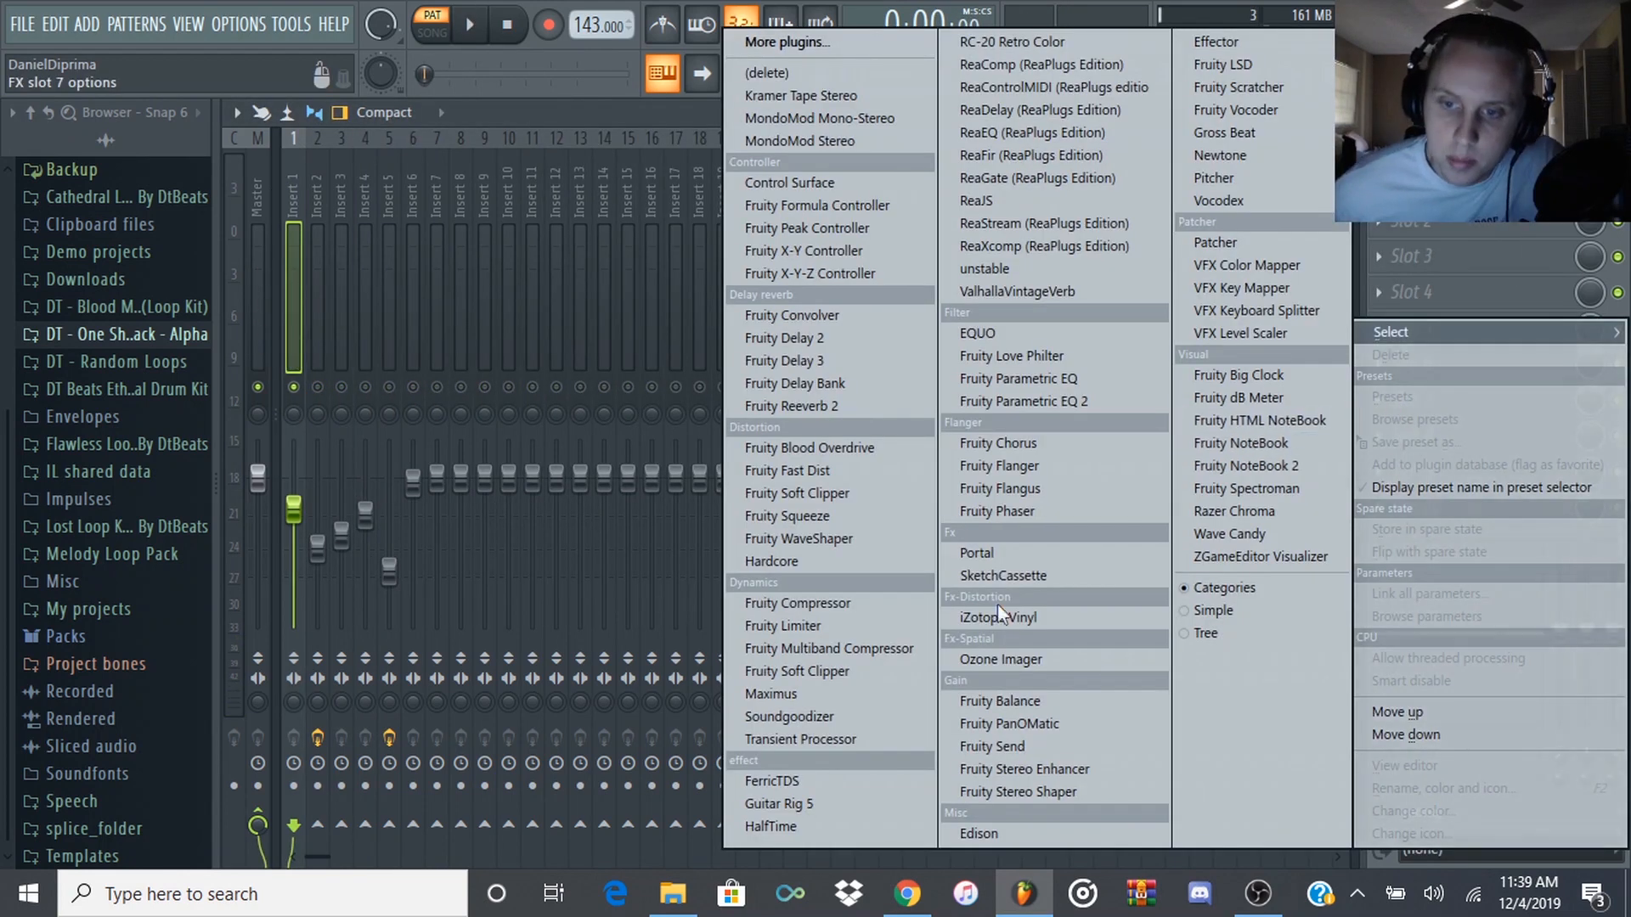
pyautogui.click(760, 825)
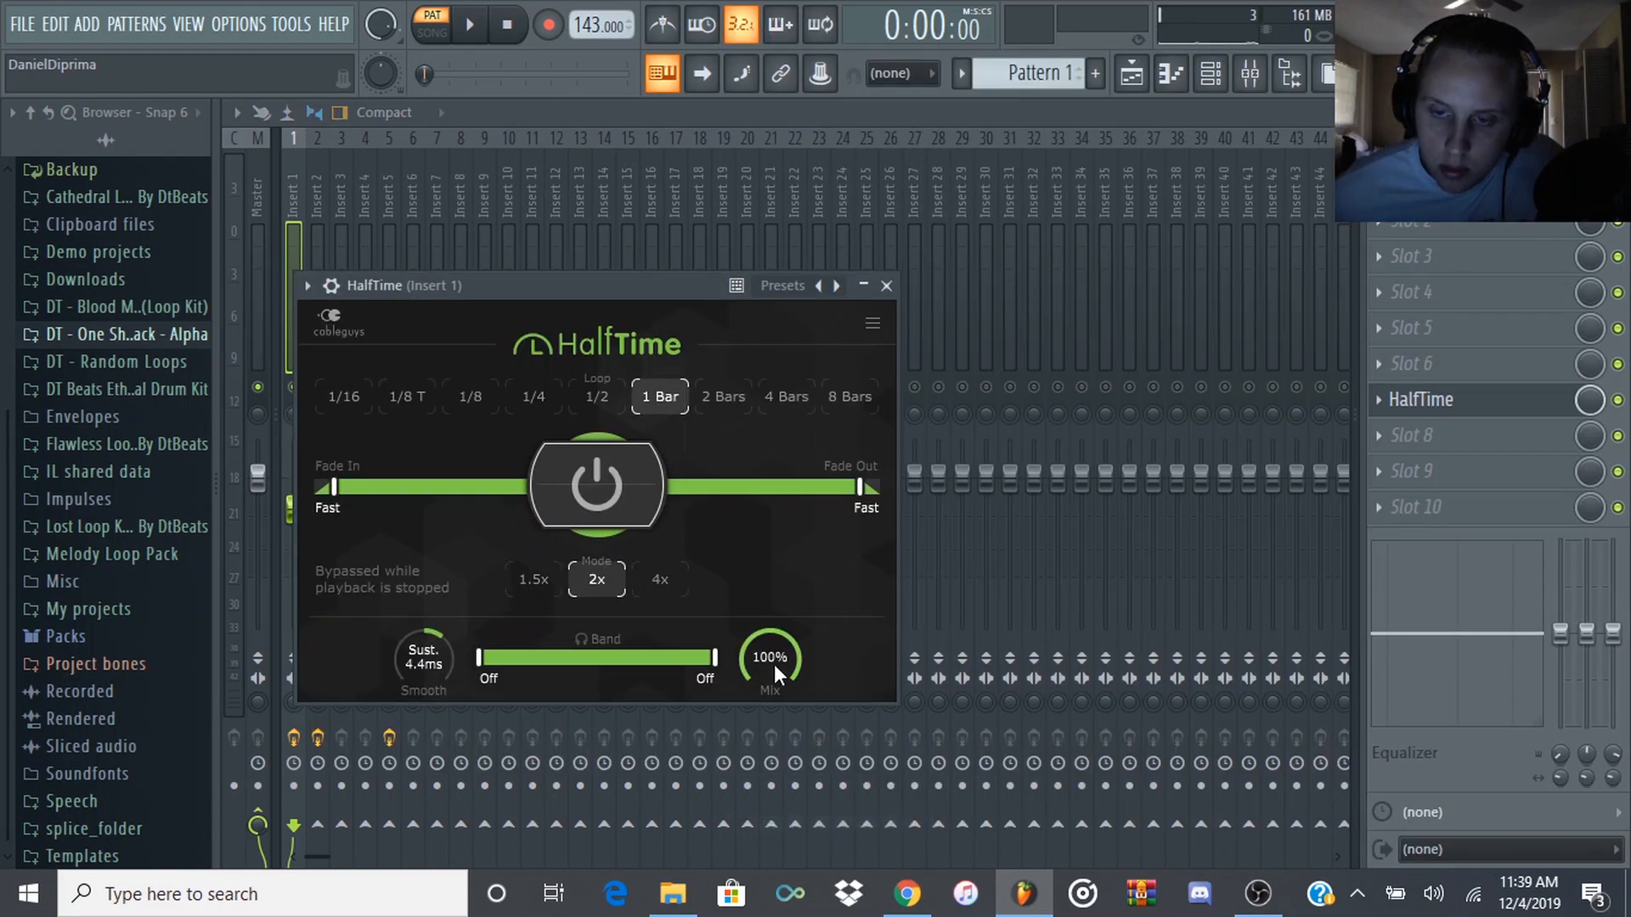
pyautogui.press('space')
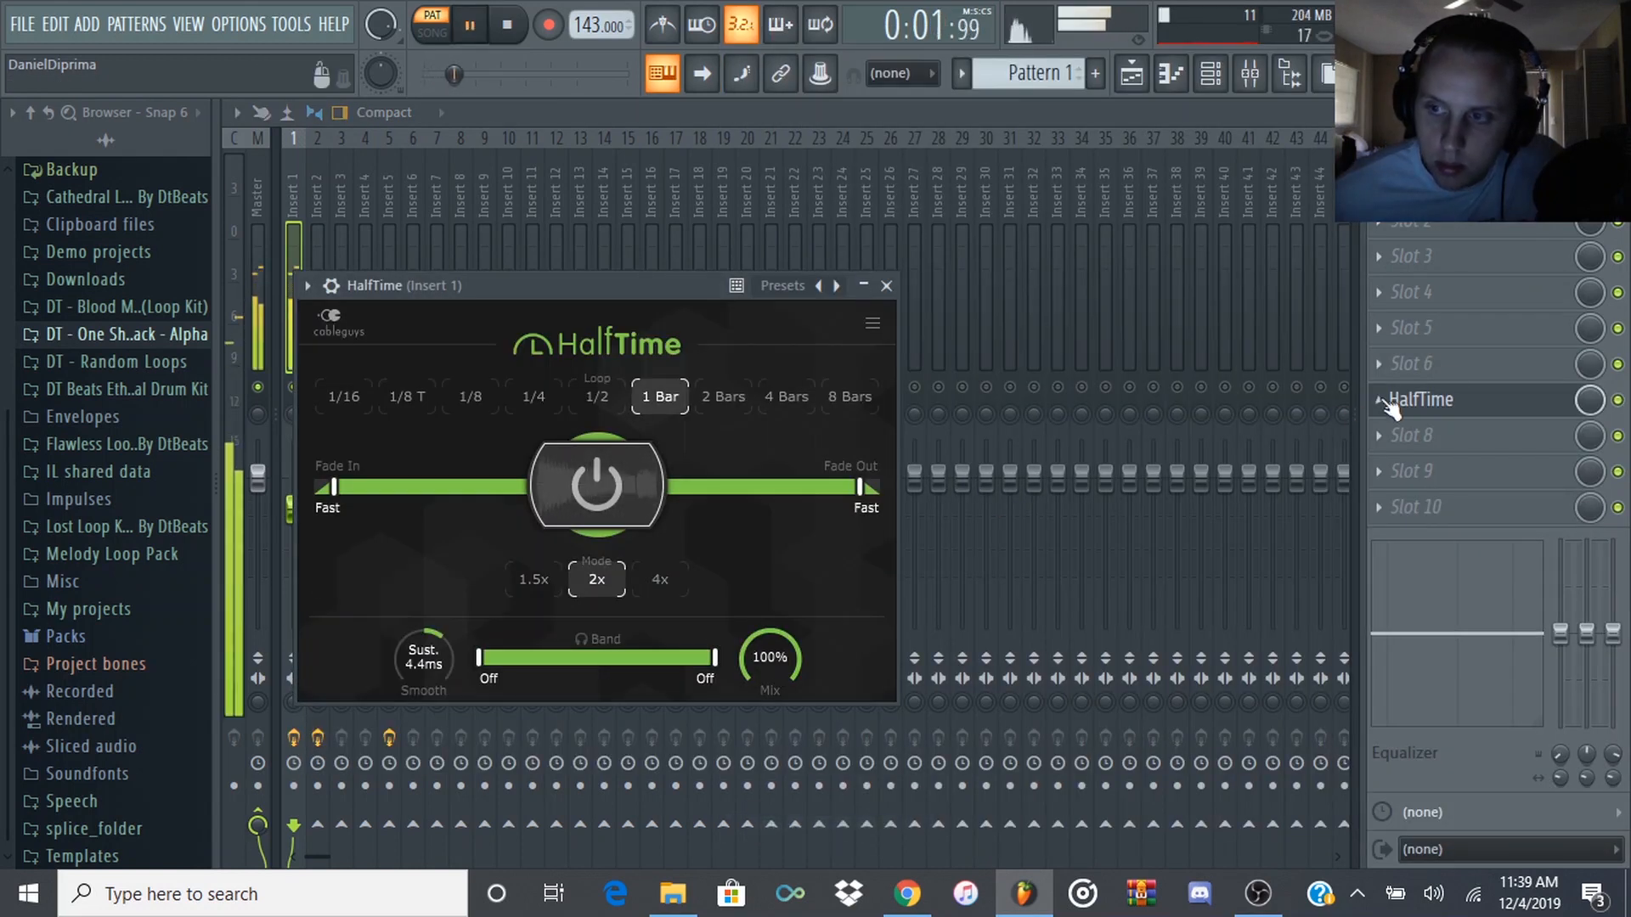
pyautogui.press('space')
# - Add Fruity Parametric EQ 2 to slot 1 of Insert 1 and pull band 1 down to -18 dB at about 146 Hz
pyautogui.click(1382, 399)
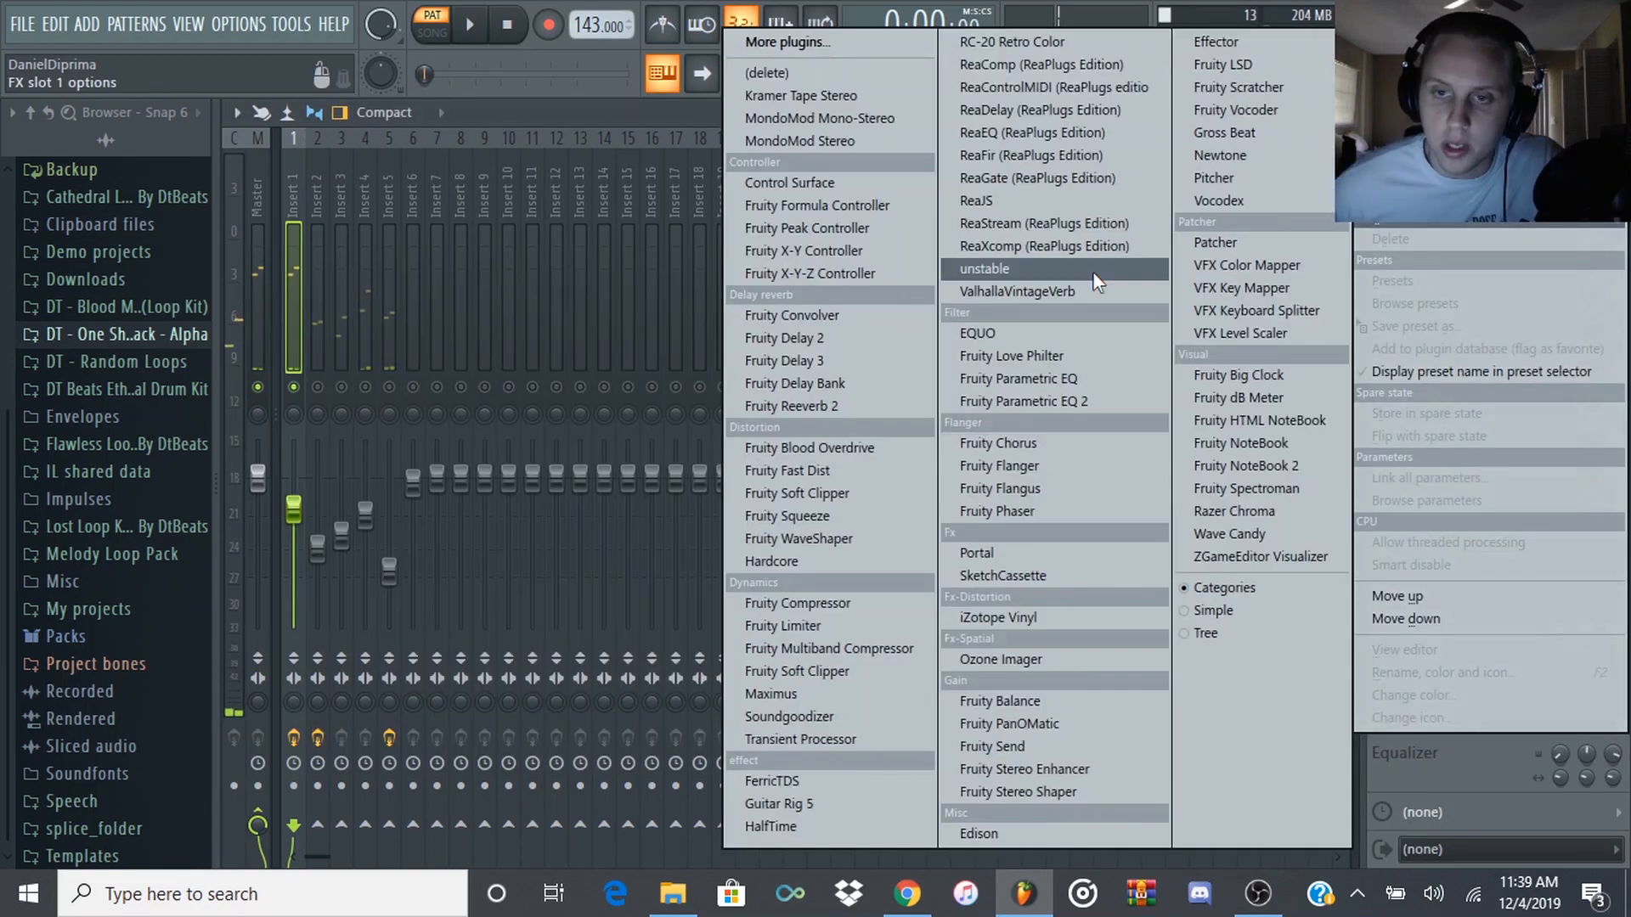
pyautogui.click(1068, 399)
pyautogui.moveTo(582, 365); pyautogui.dragTo(641, 468)
pyautogui.press('space')
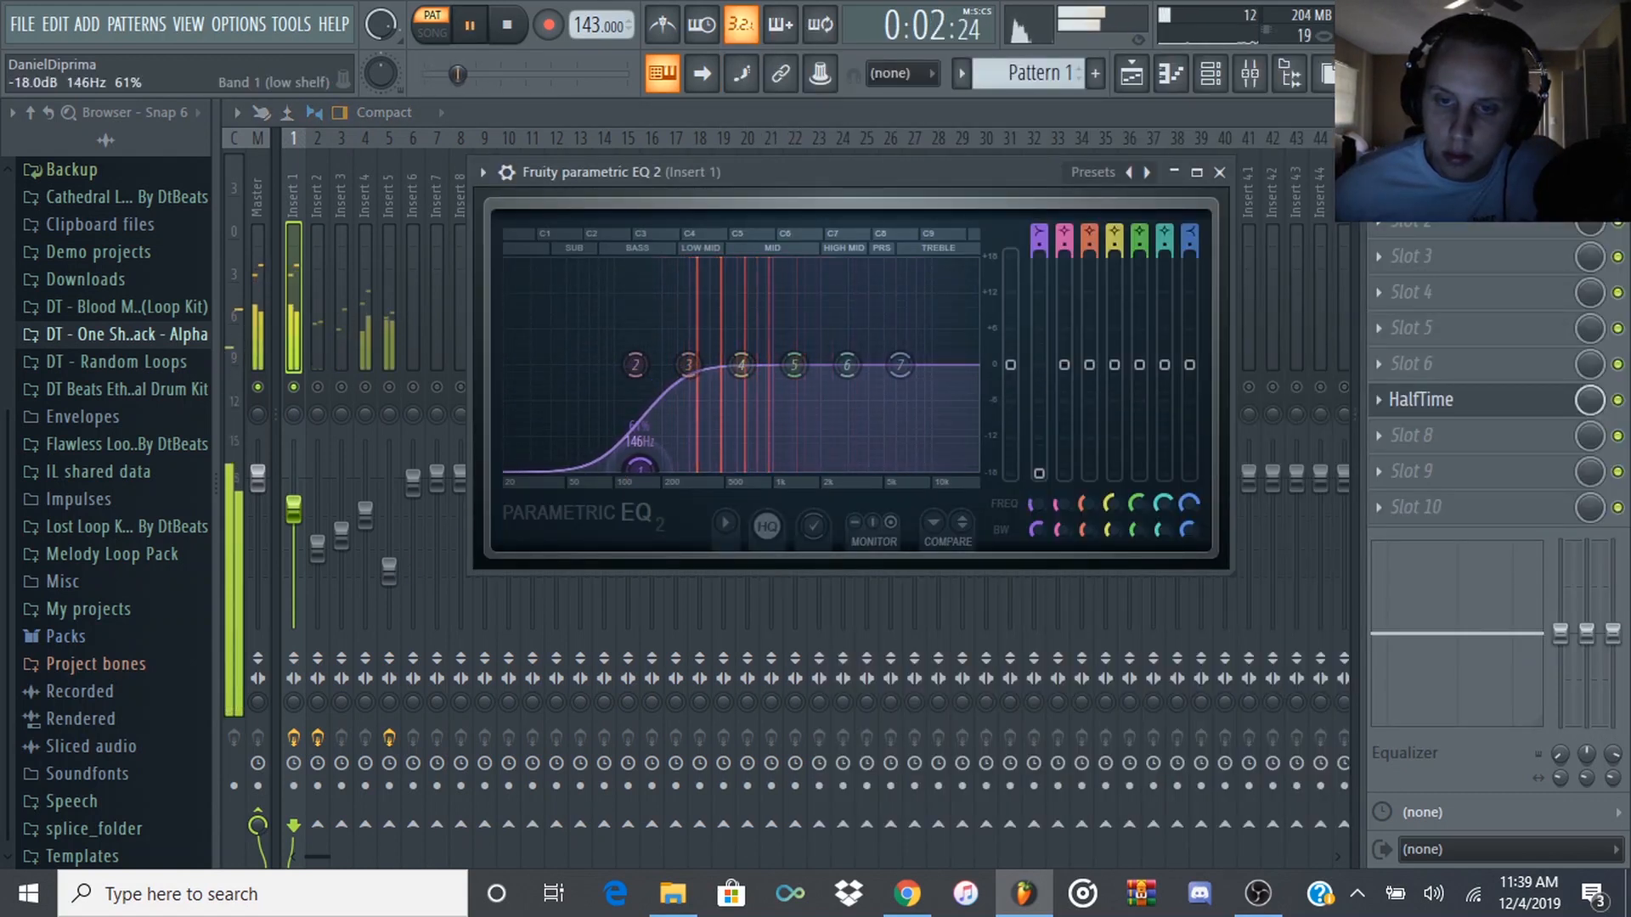
pyautogui.click(1219, 172)
pyautogui.press('space')
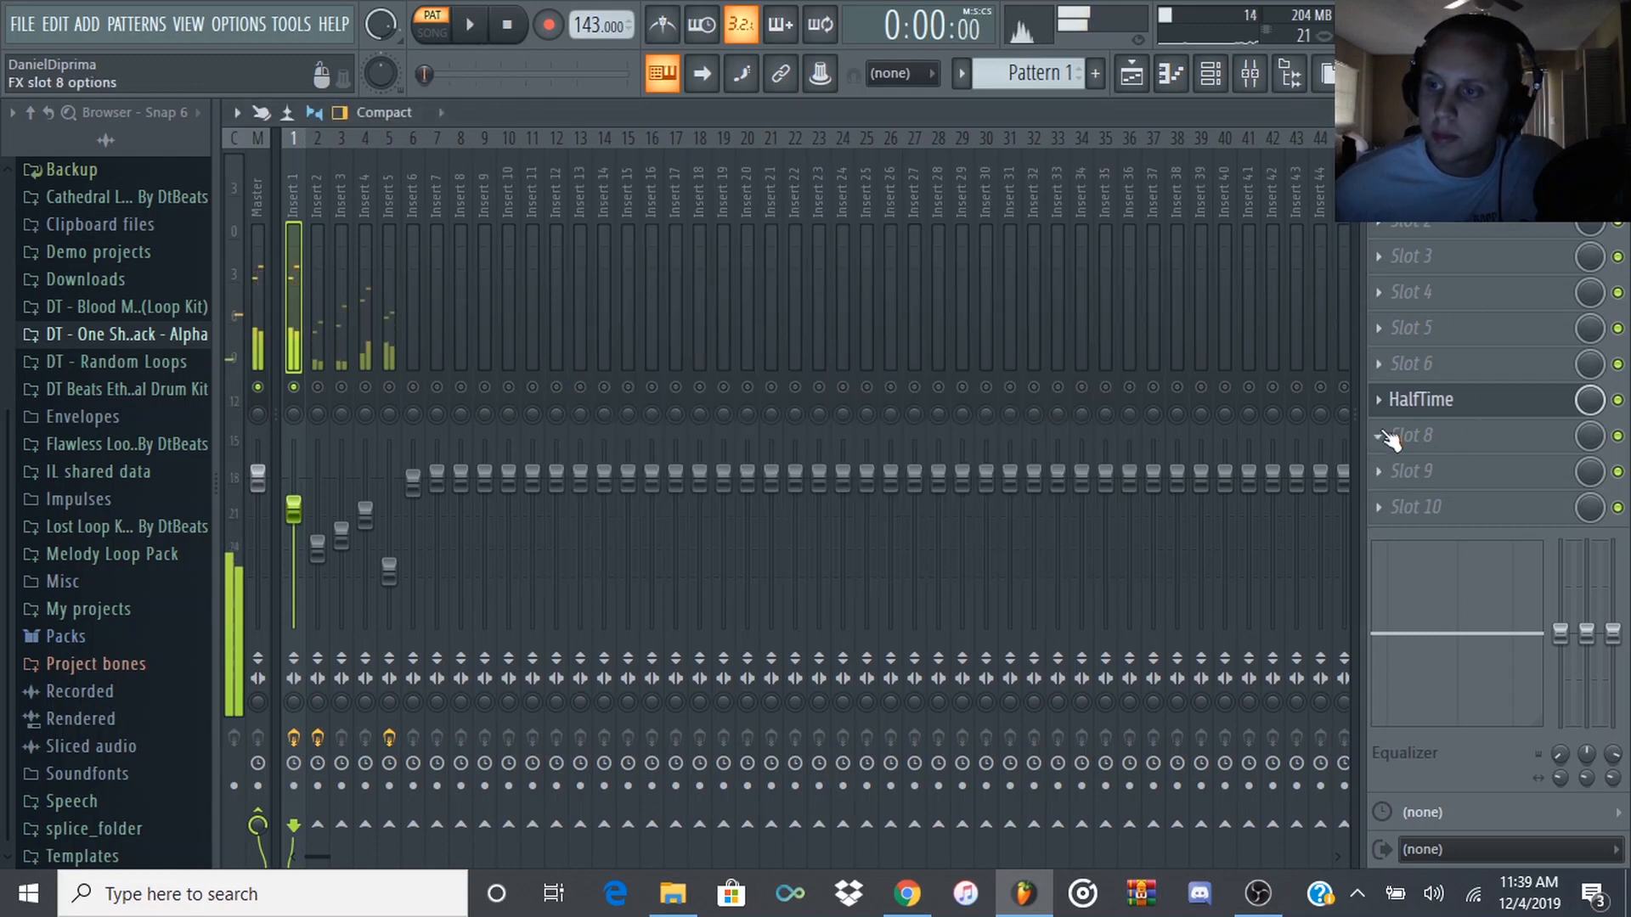
# - Add another Fruity Parametric EQ 2 after HalfTime in slot 8, cut the lows steeply with band 1, and audition the bell
pyautogui.click(1384, 435)
pyautogui.click(966, 401)
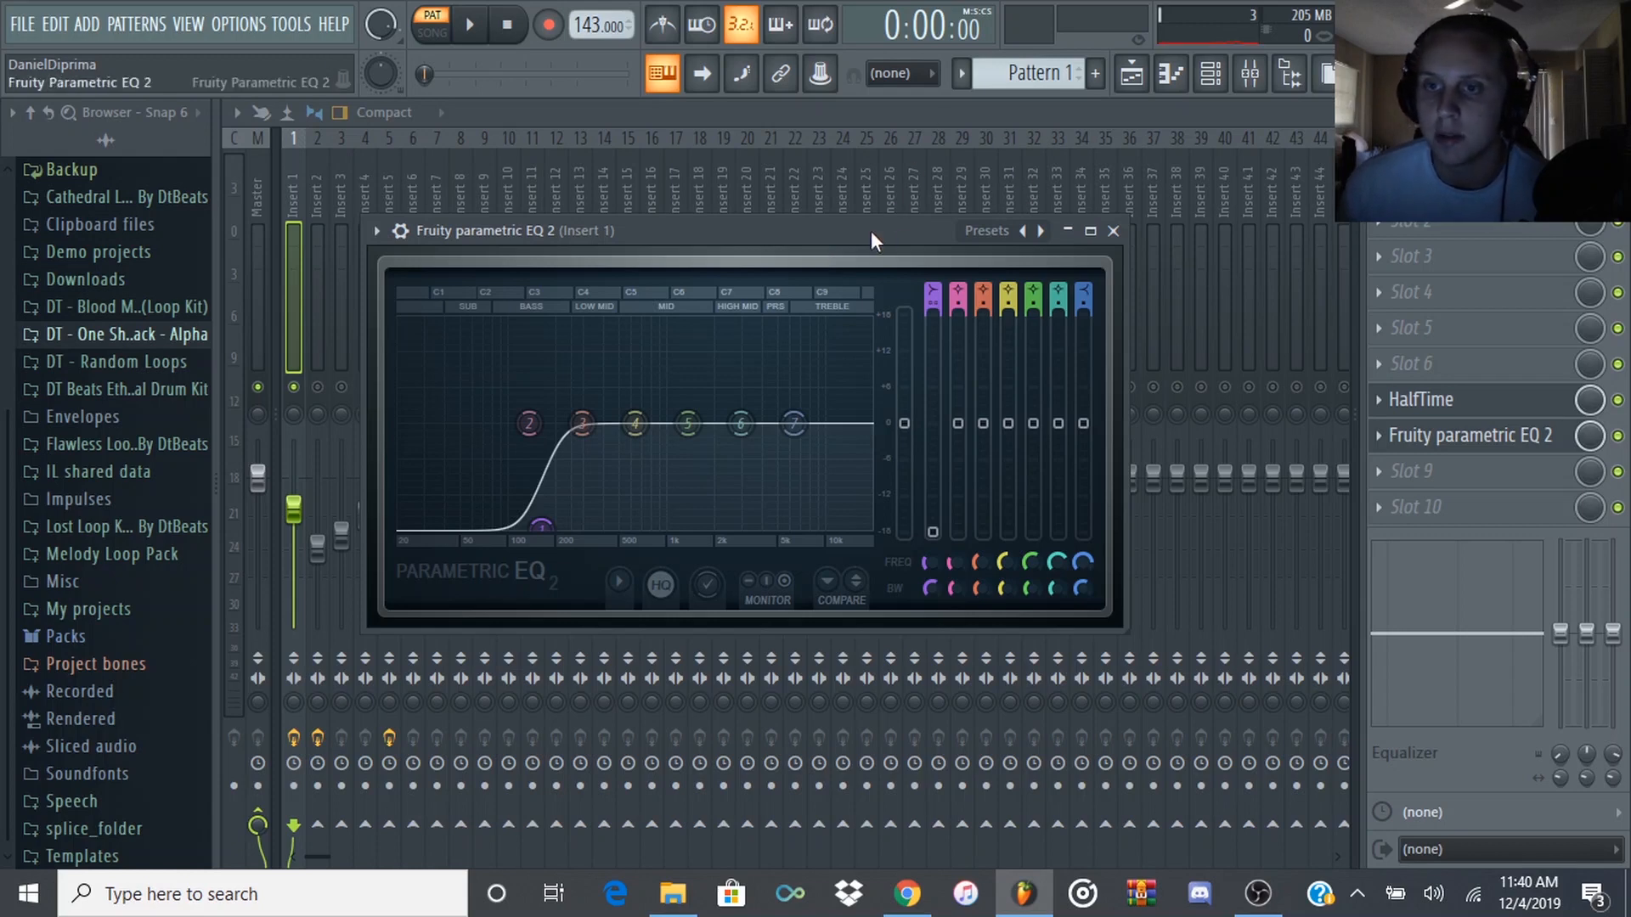
pyautogui.moveTo(870, 231); pyautogui.dragTo(962, 242)
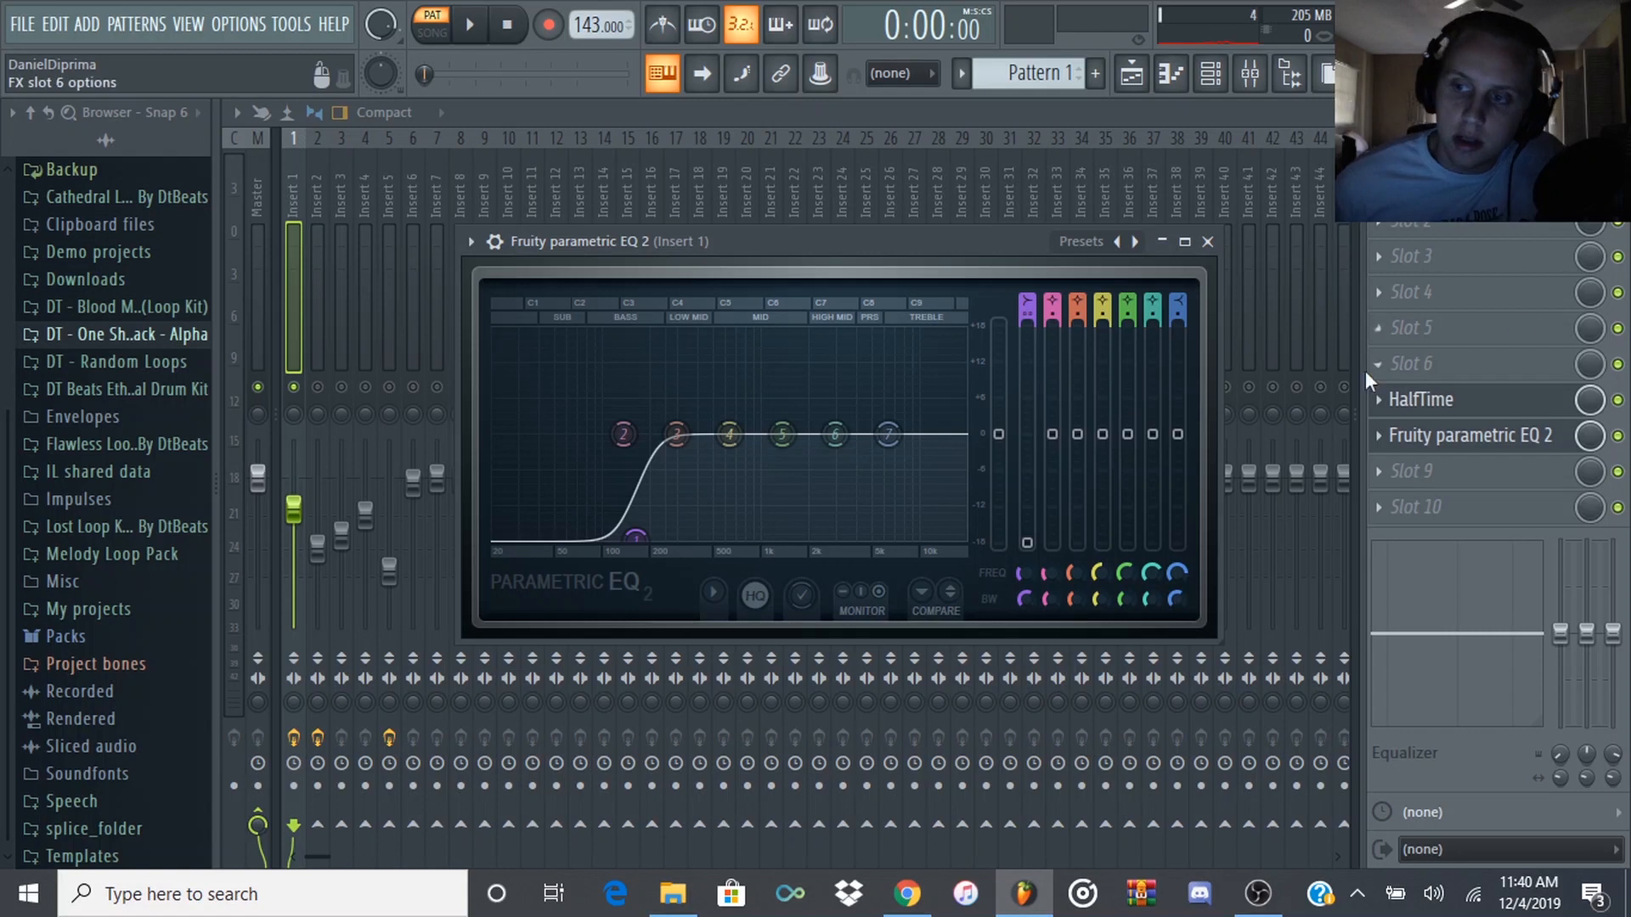
pyautogui.press('space')
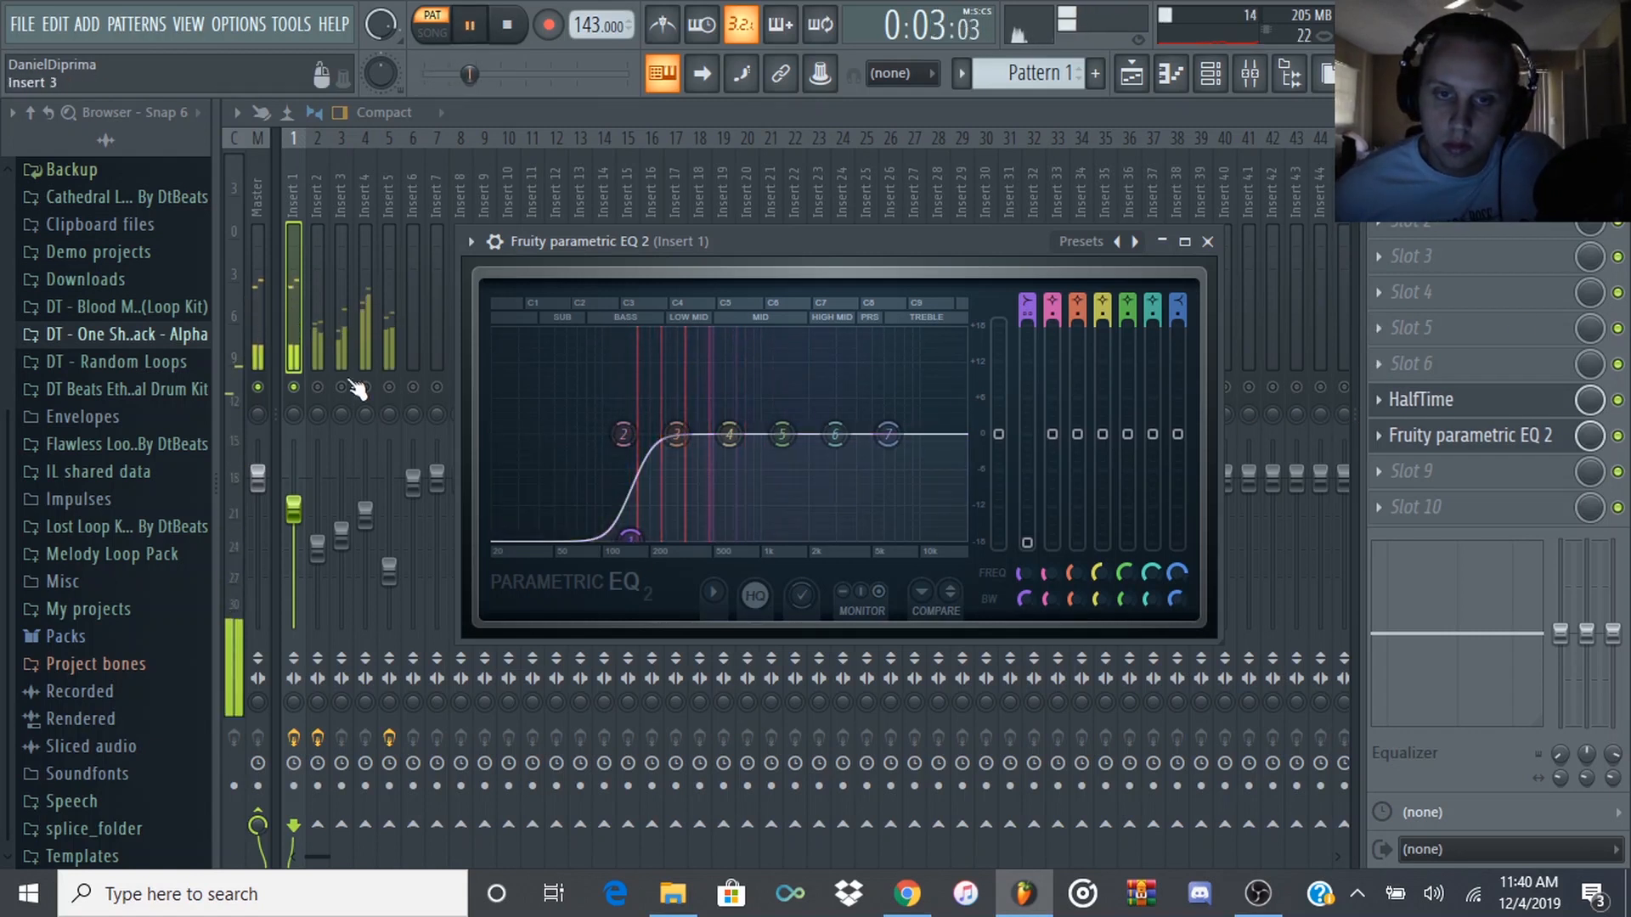
pyautogui.press('Escape')
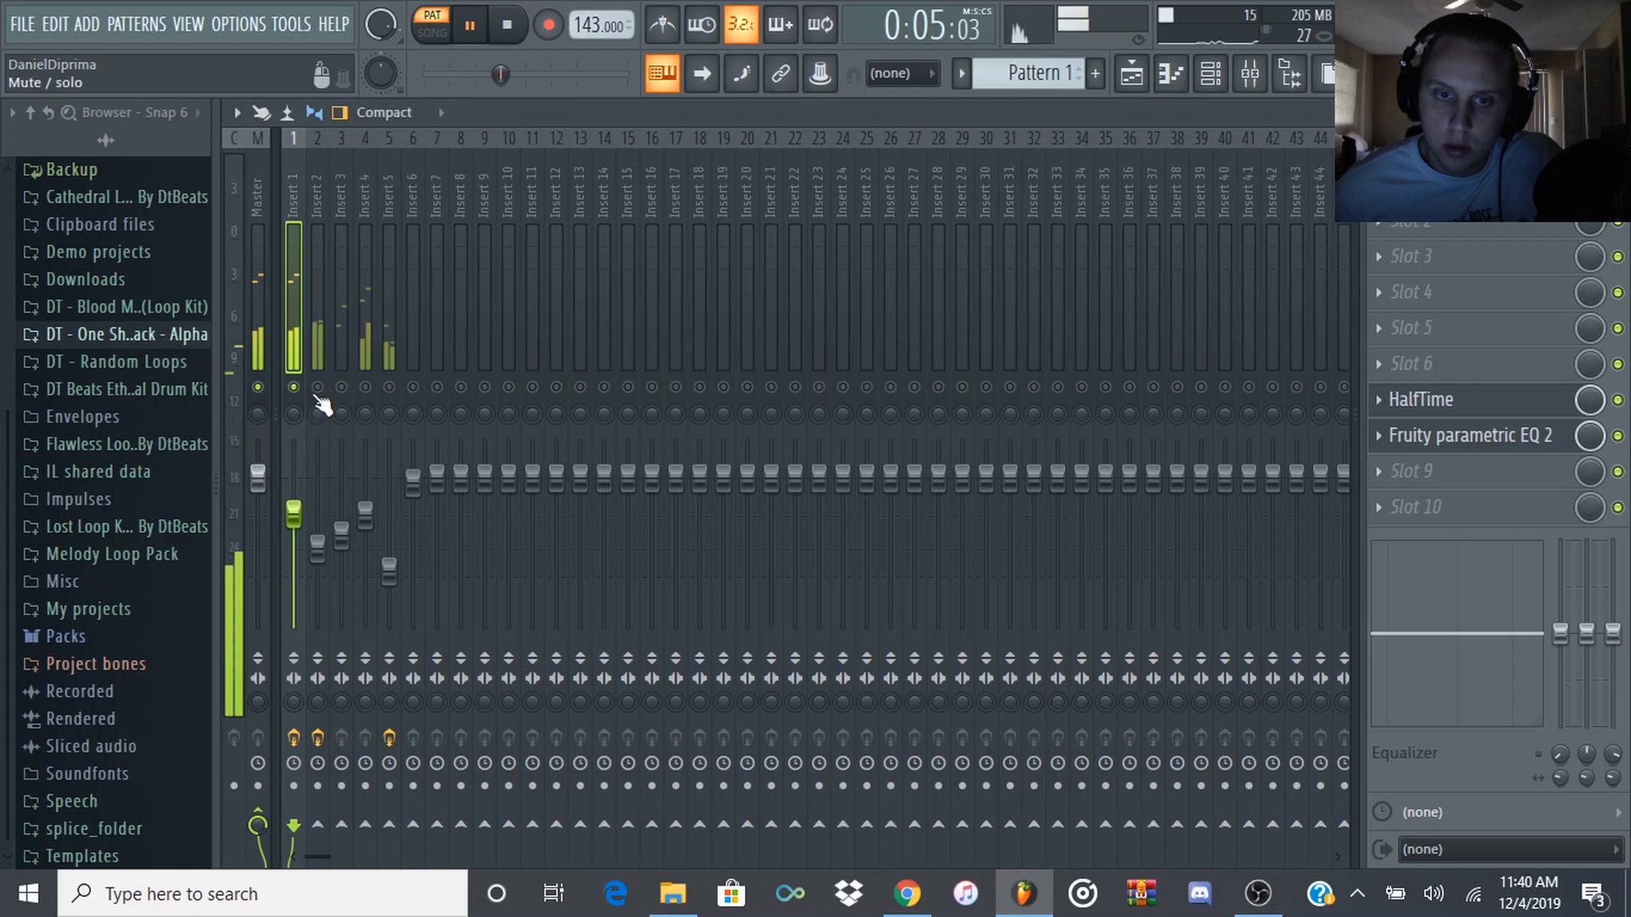
pyautogui.press('space')
# - Open the Blunt - Bell pattern in the piano roll and select all its notes
pyautogui.click(1211, 73)
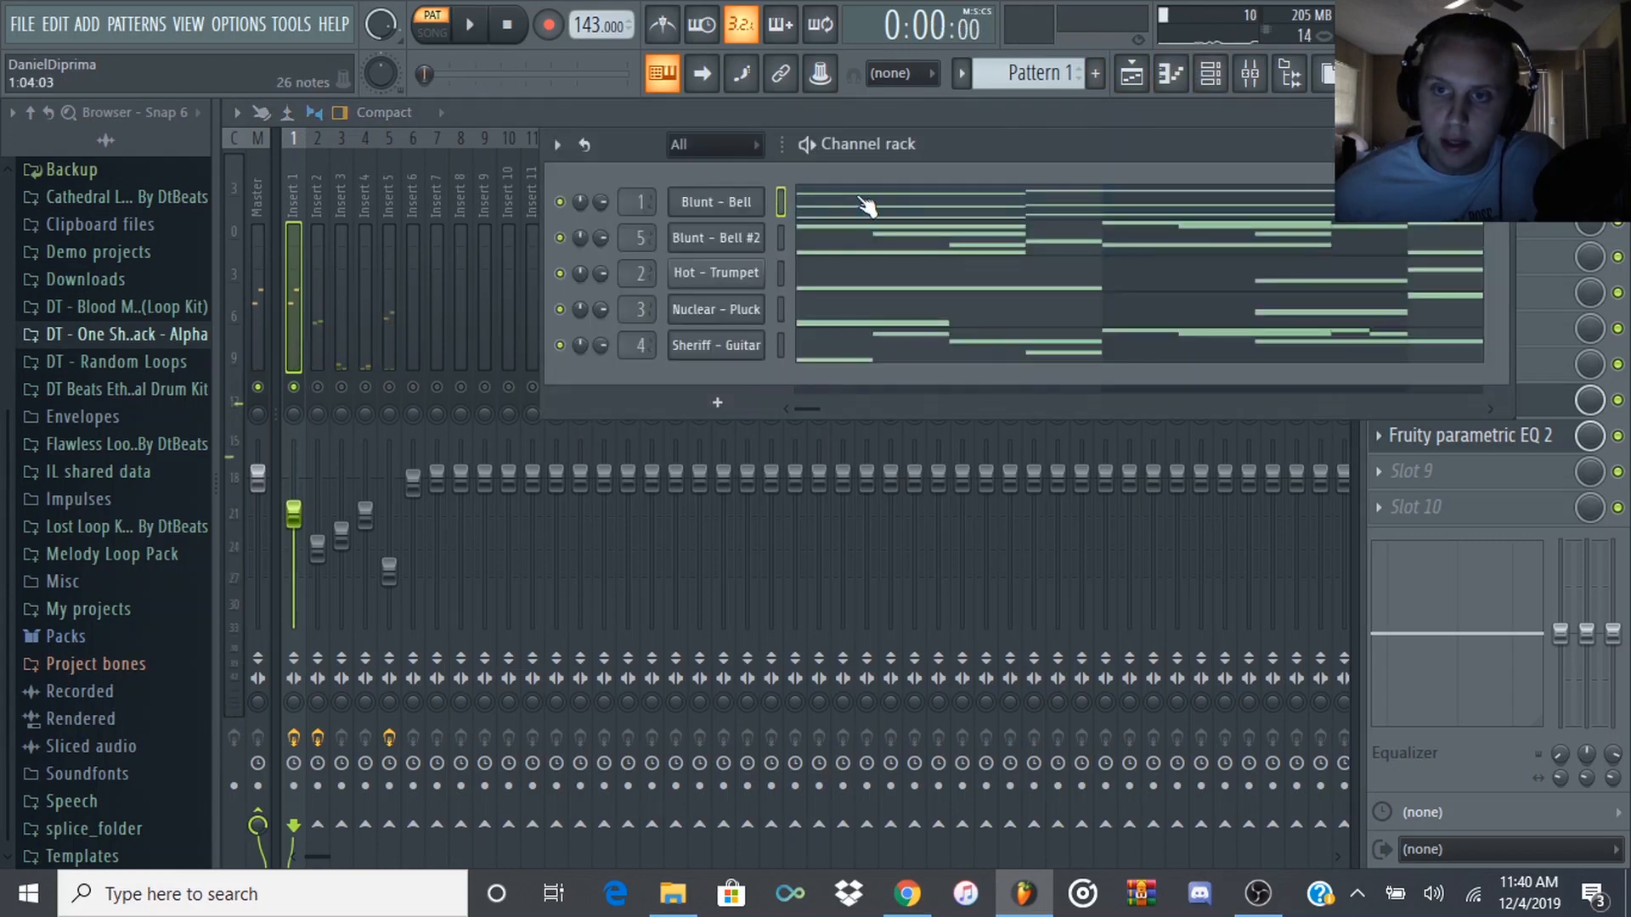
pyautogui.click(867, 206)
pyautogui.scroll(2, 1104, 238)
pyautogui.moveTo(1245, 221); pyautogui.dragTo(272, 745)
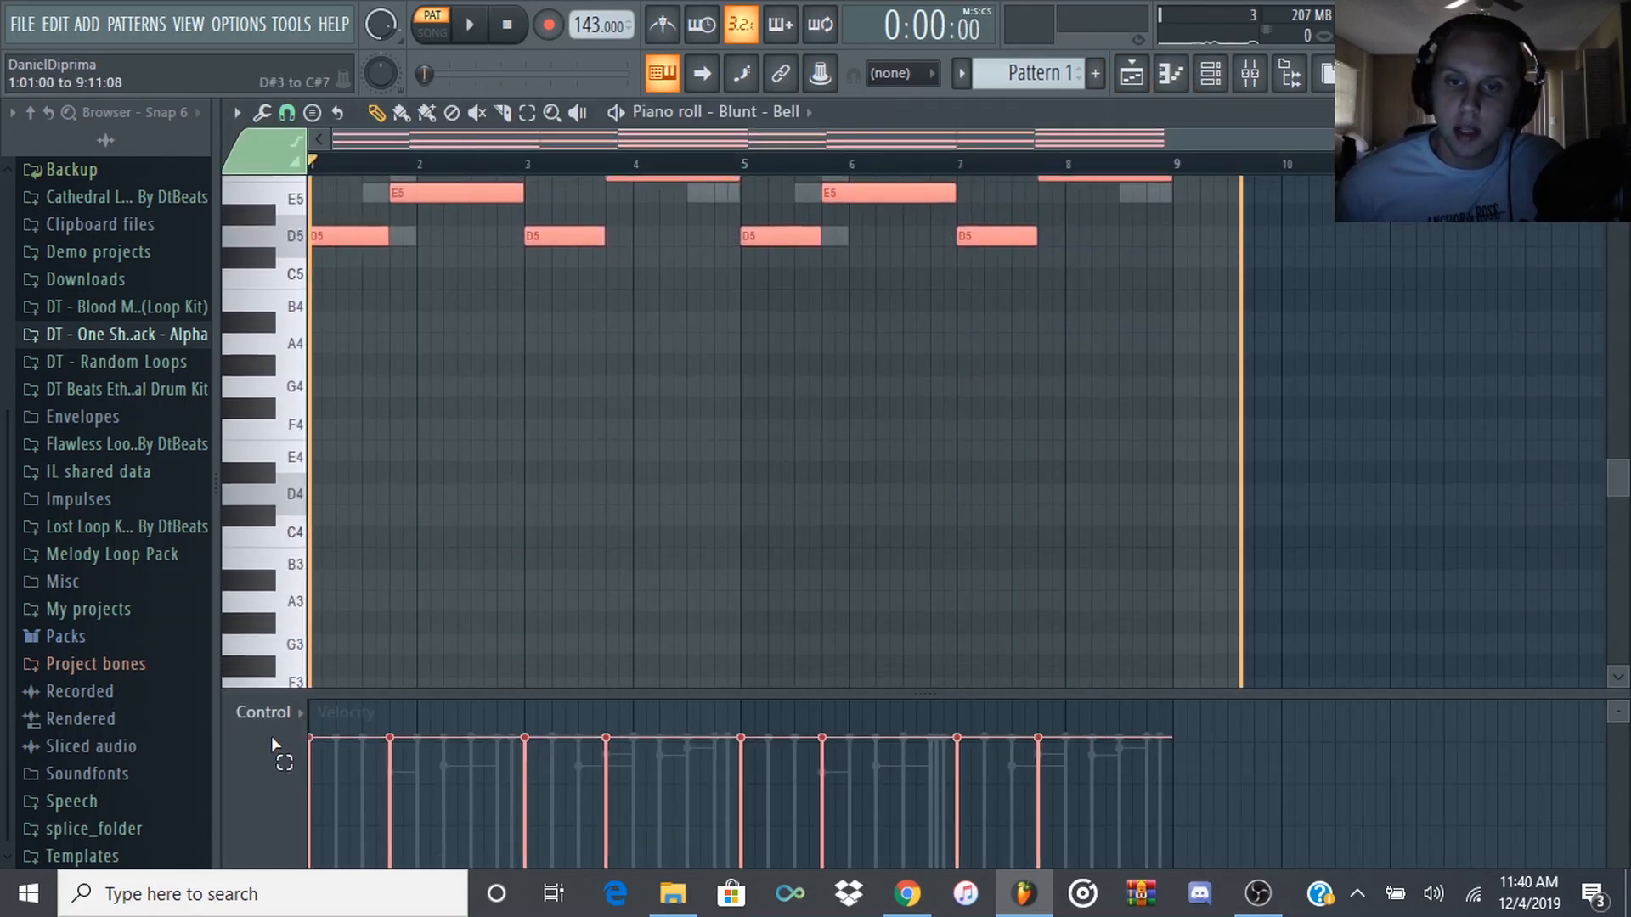
pyautogui.scroll(8, 771, 467)
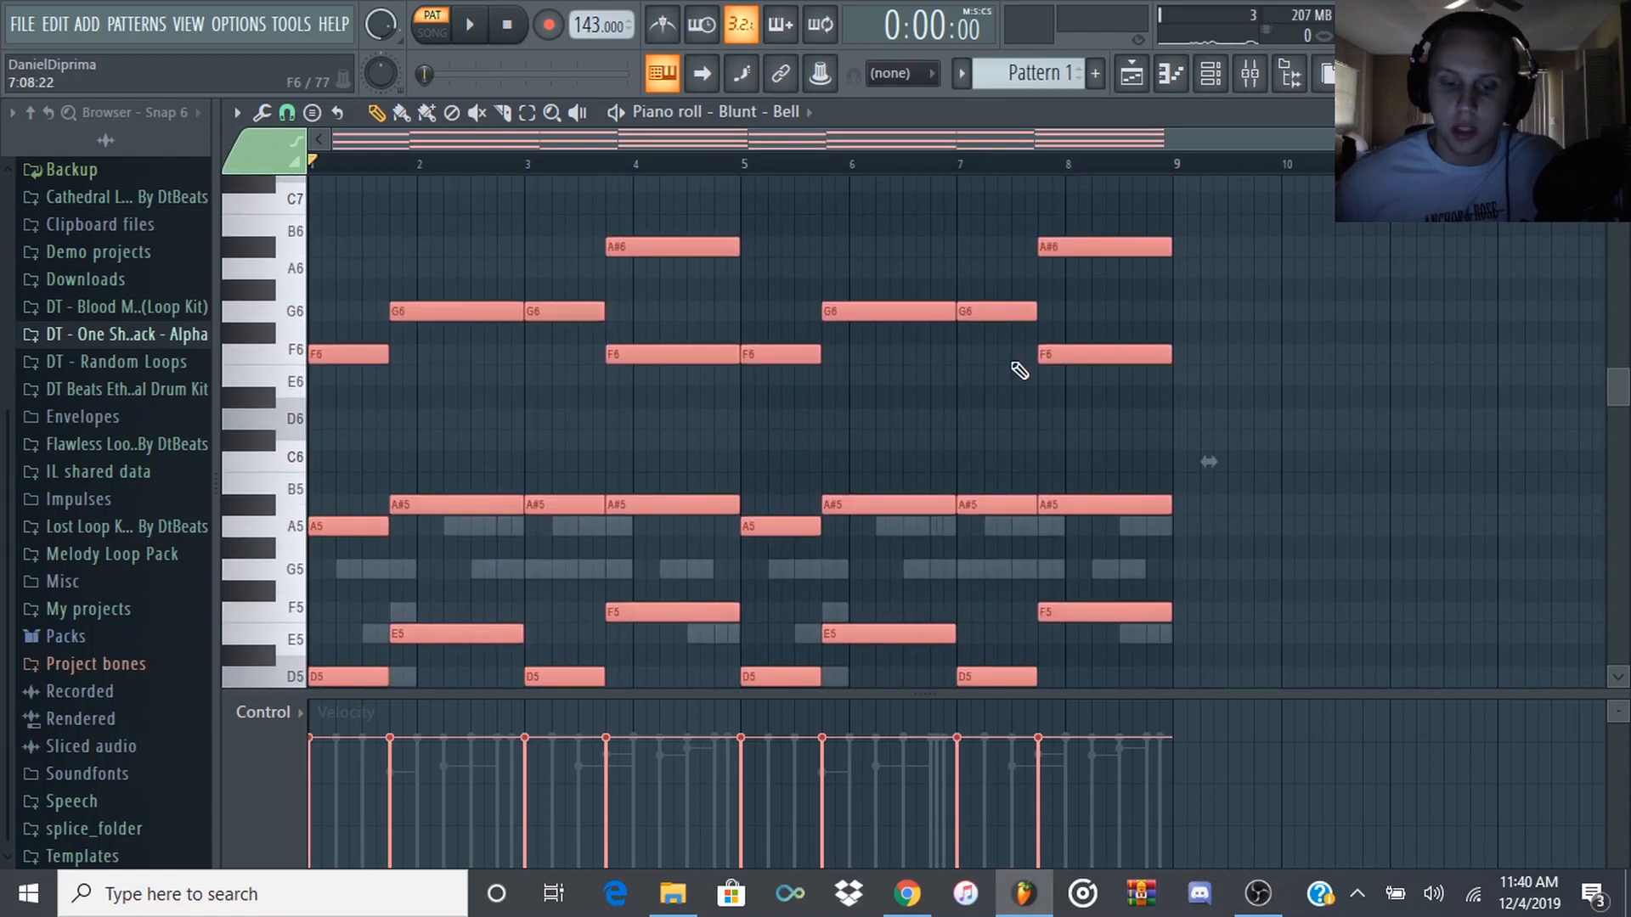
# - Randomize the selected bell notes' pan, velocity and release levels, trying new seeds and setting the release amount to -21%
pyautogui.hotkey('alt', 'r')
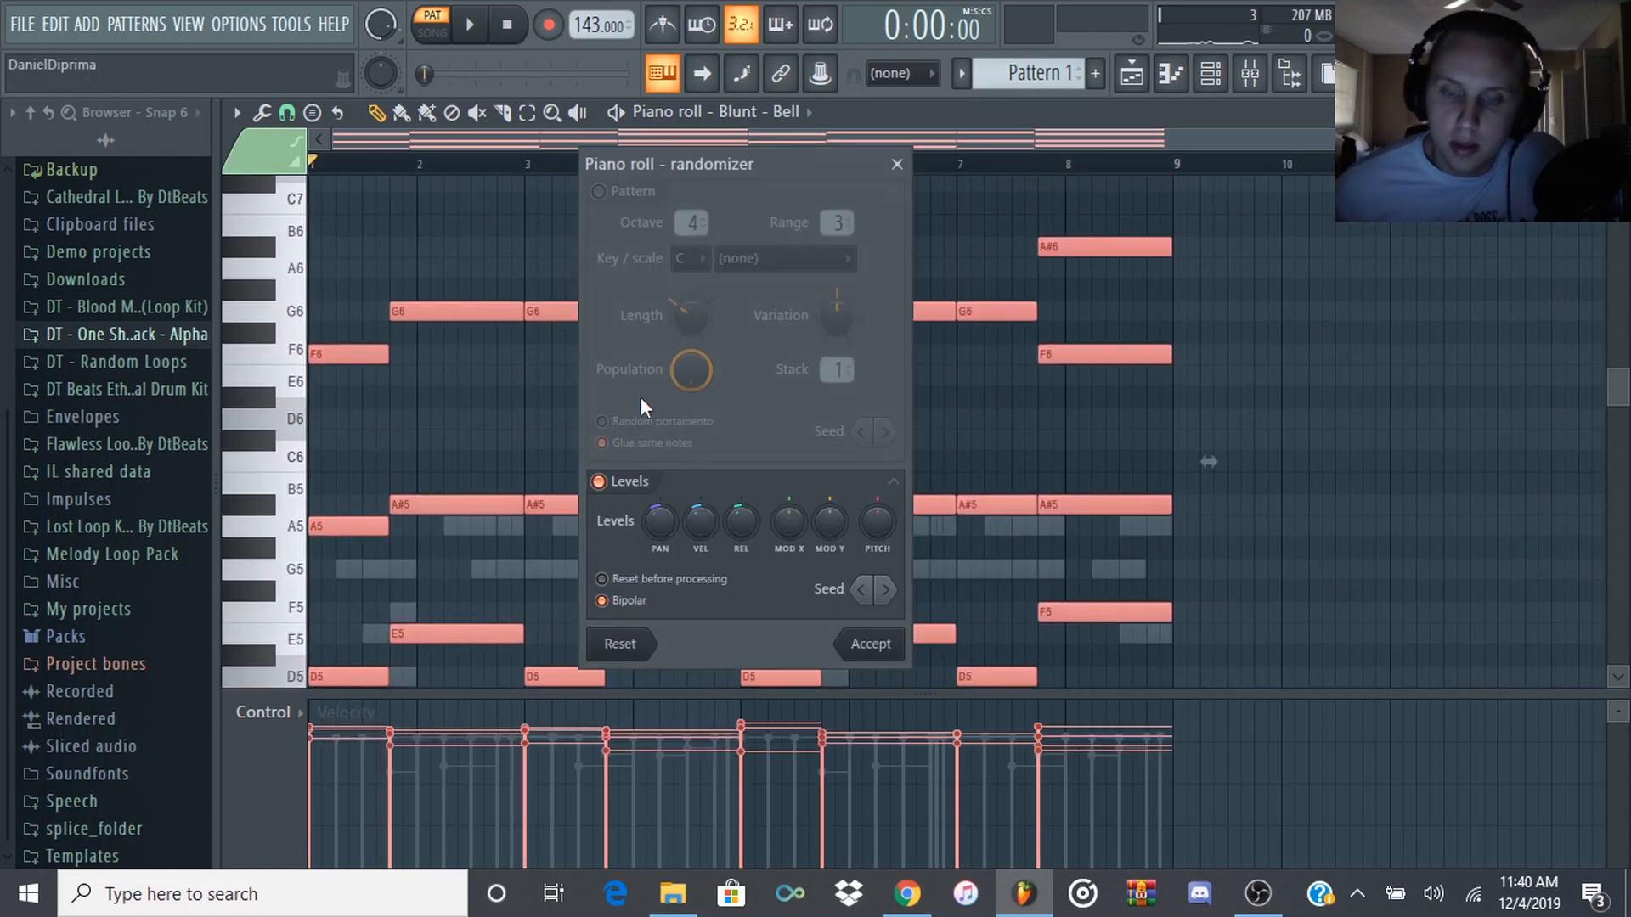
pyautogui.moveTo(661, 517)
pyautogui.mouseDown()
pyautogui.moveTo(741, 523)
pyautogui.moveTo(674, 528)
pyautogui.mouseUp()
pyautogui.click(882, 586)
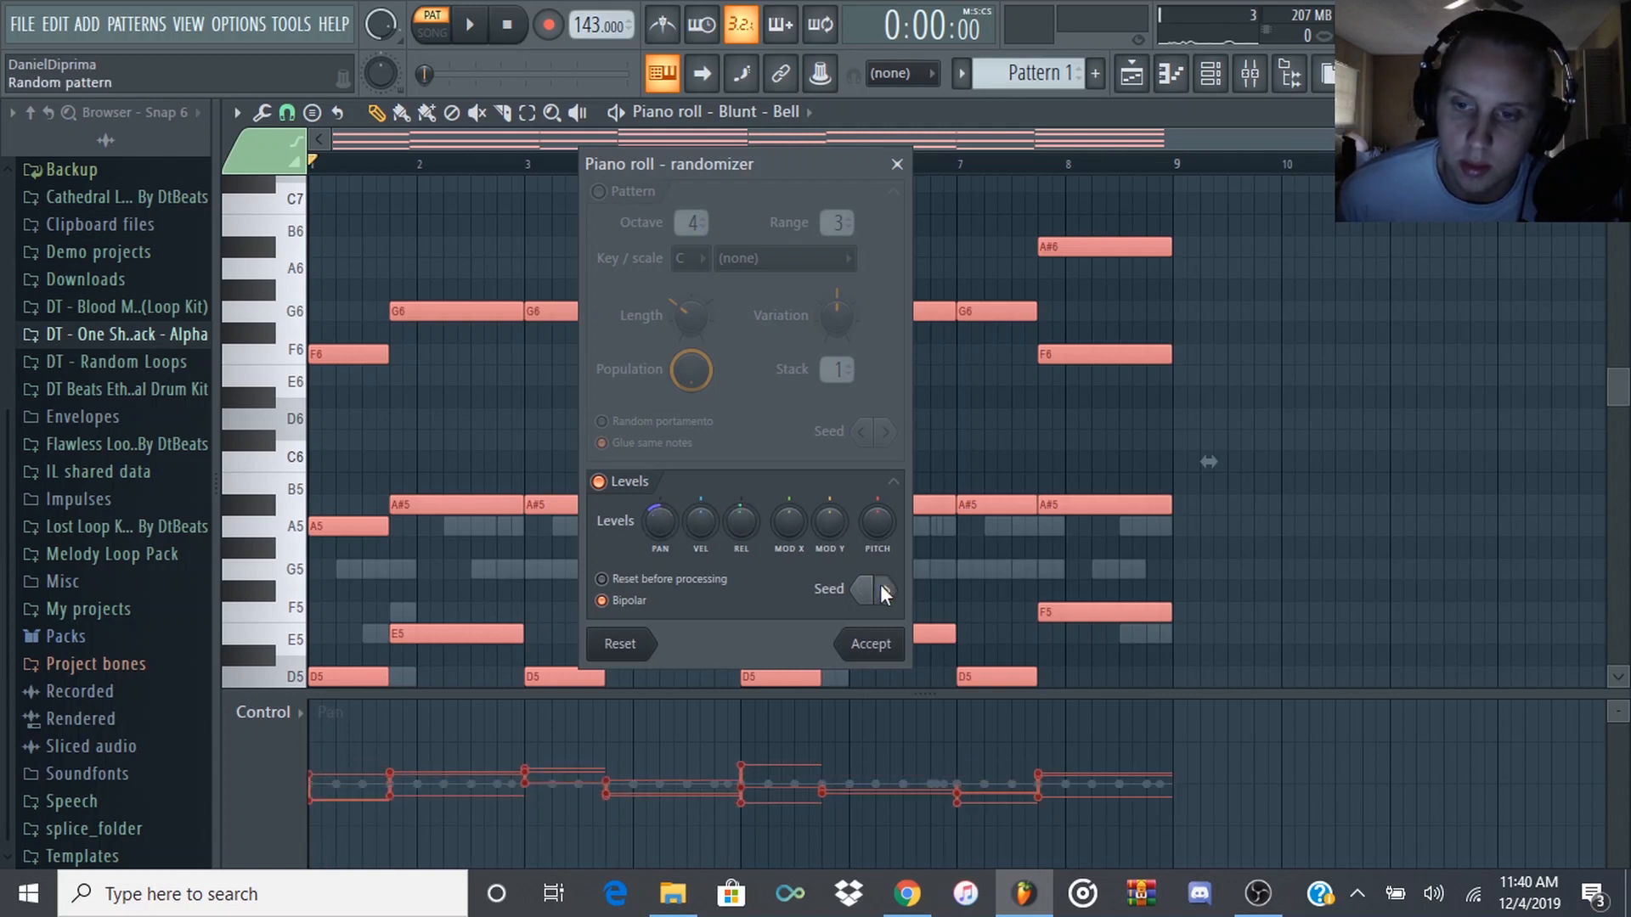
pyautogui.click(882, 586)
pyautogui.moveTo(700, 520); pyautogui.dragTo(741, 527)
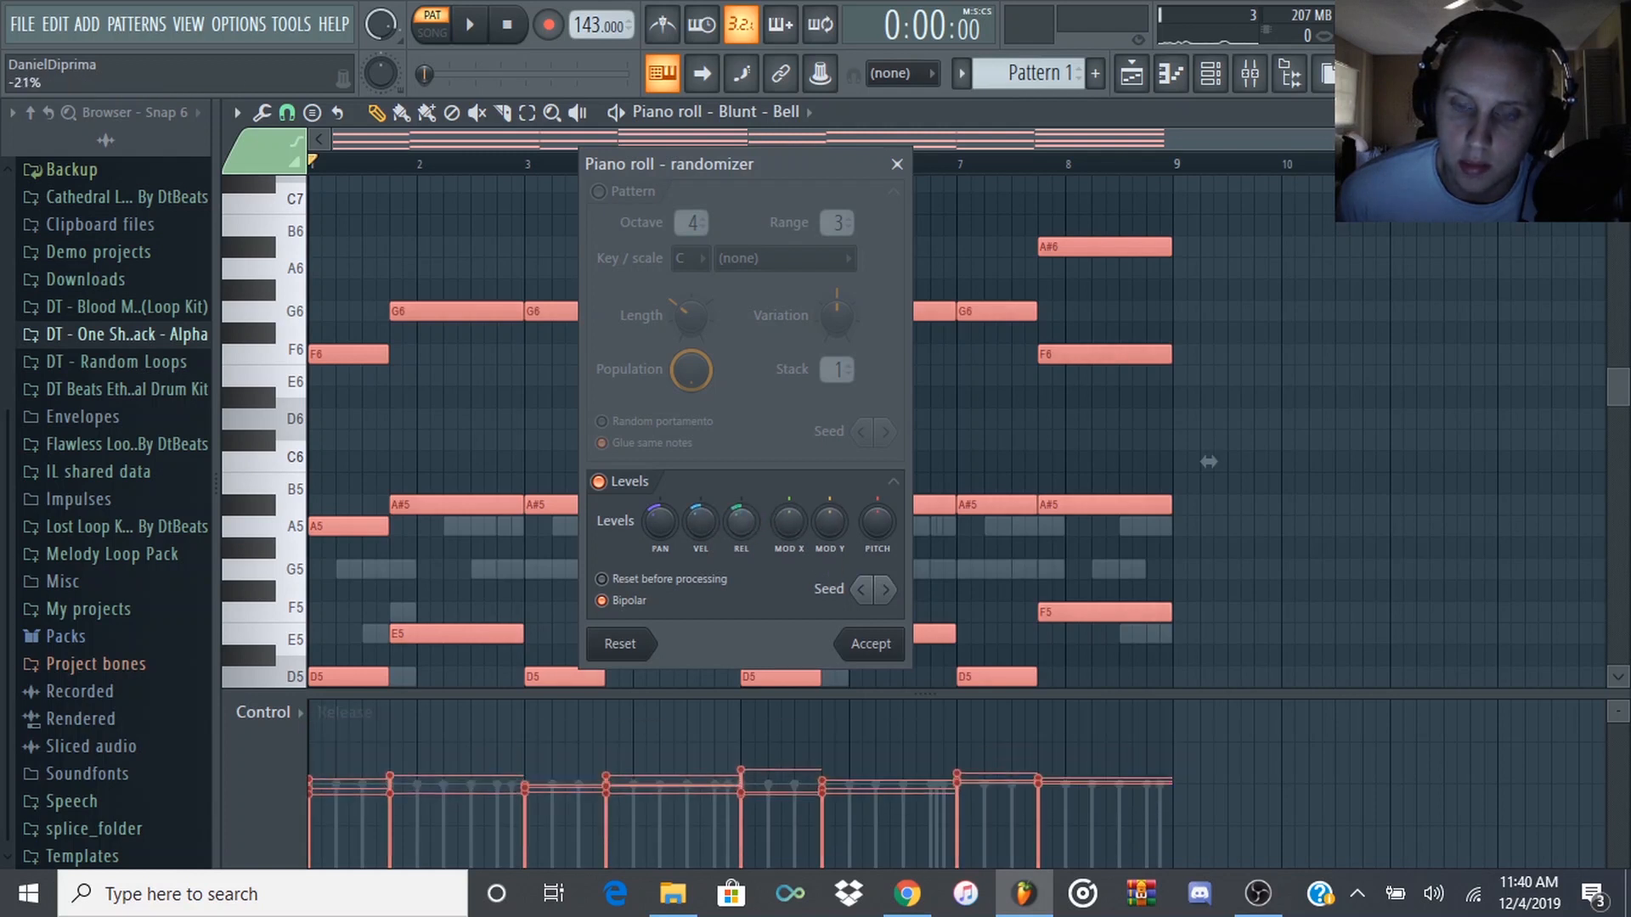
pyautogui.click(855, 644)
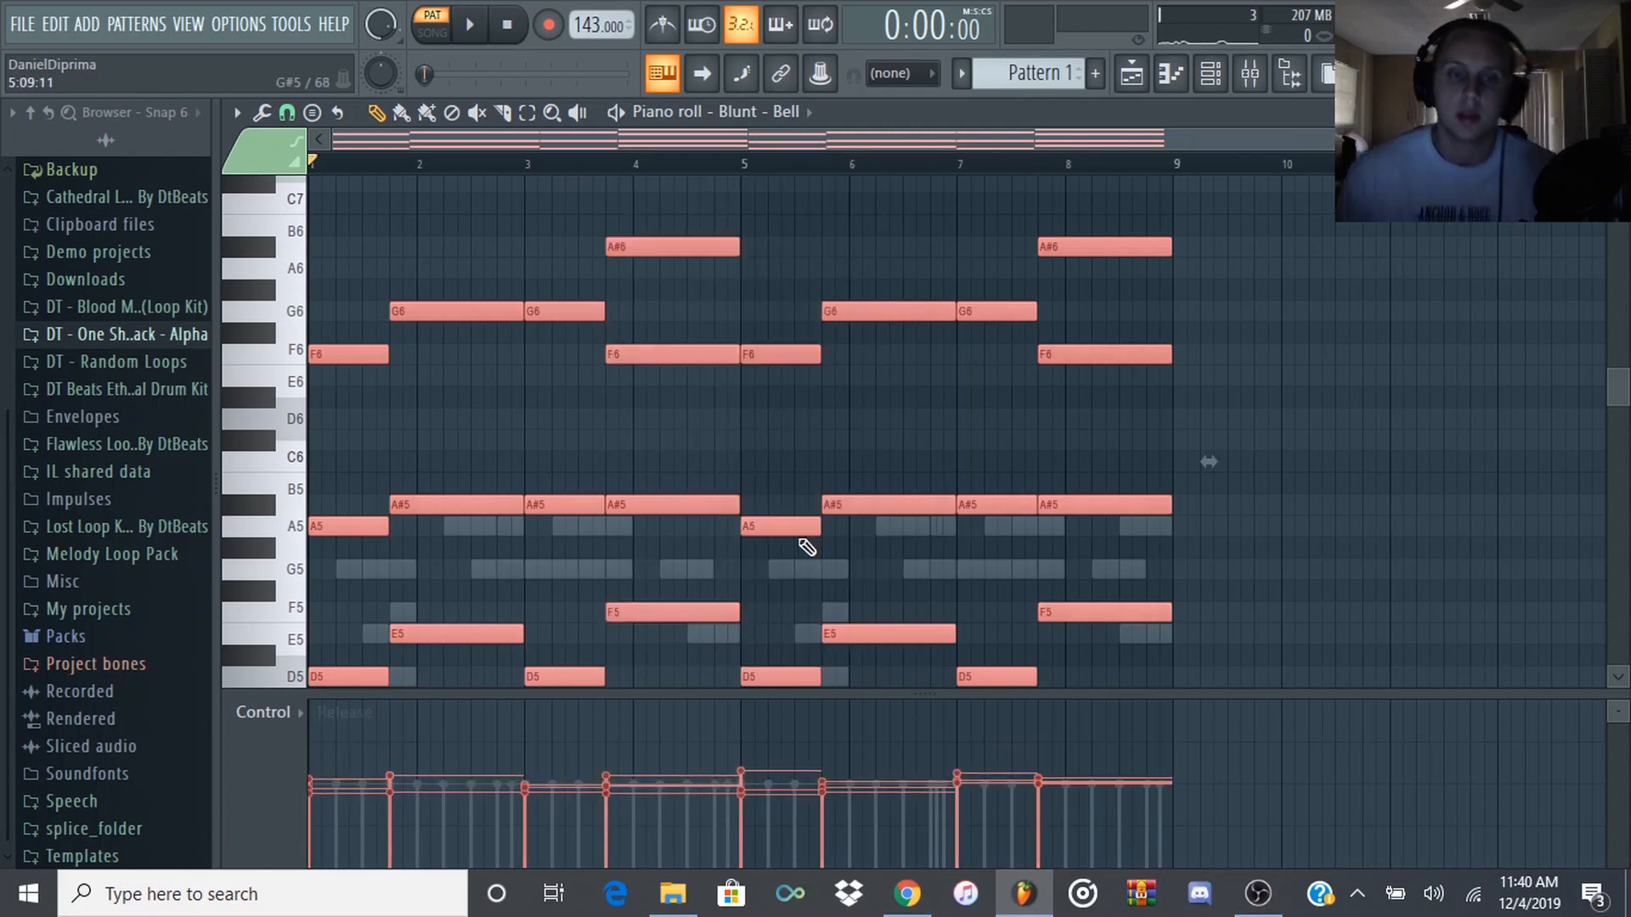
# - Audition the opening of the randomized bell chords several times
pyautogui.press('space')
pyautogui.press('space')
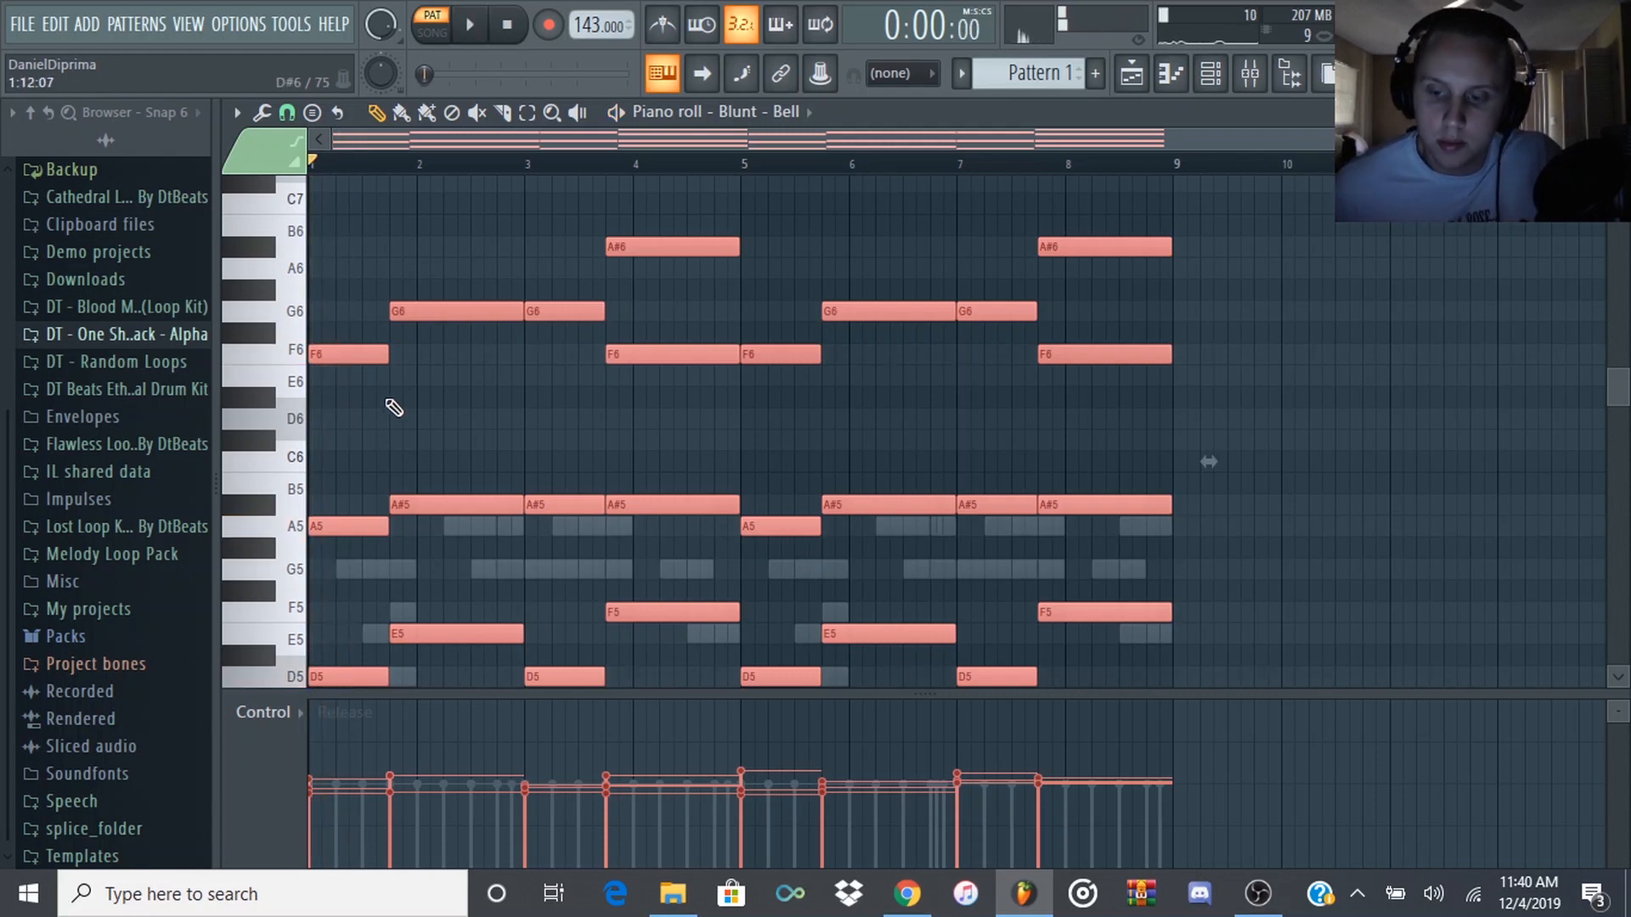
pyautogui.press('space')
pyautogui.press('space')
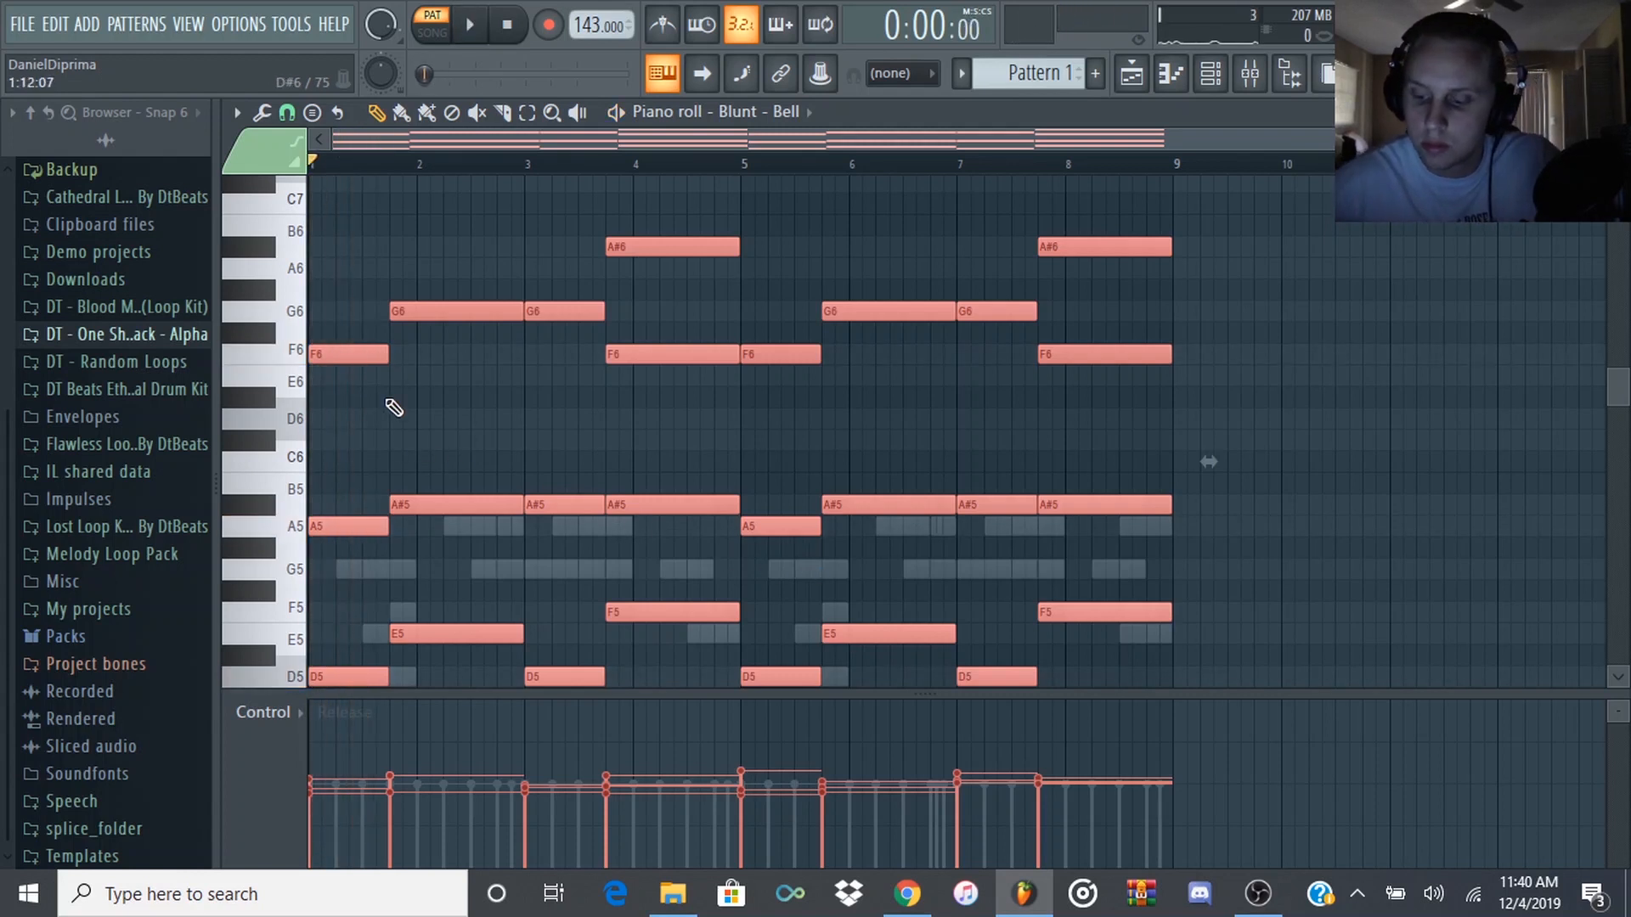
pyautogui.press('space')
pyautogui.press('space')
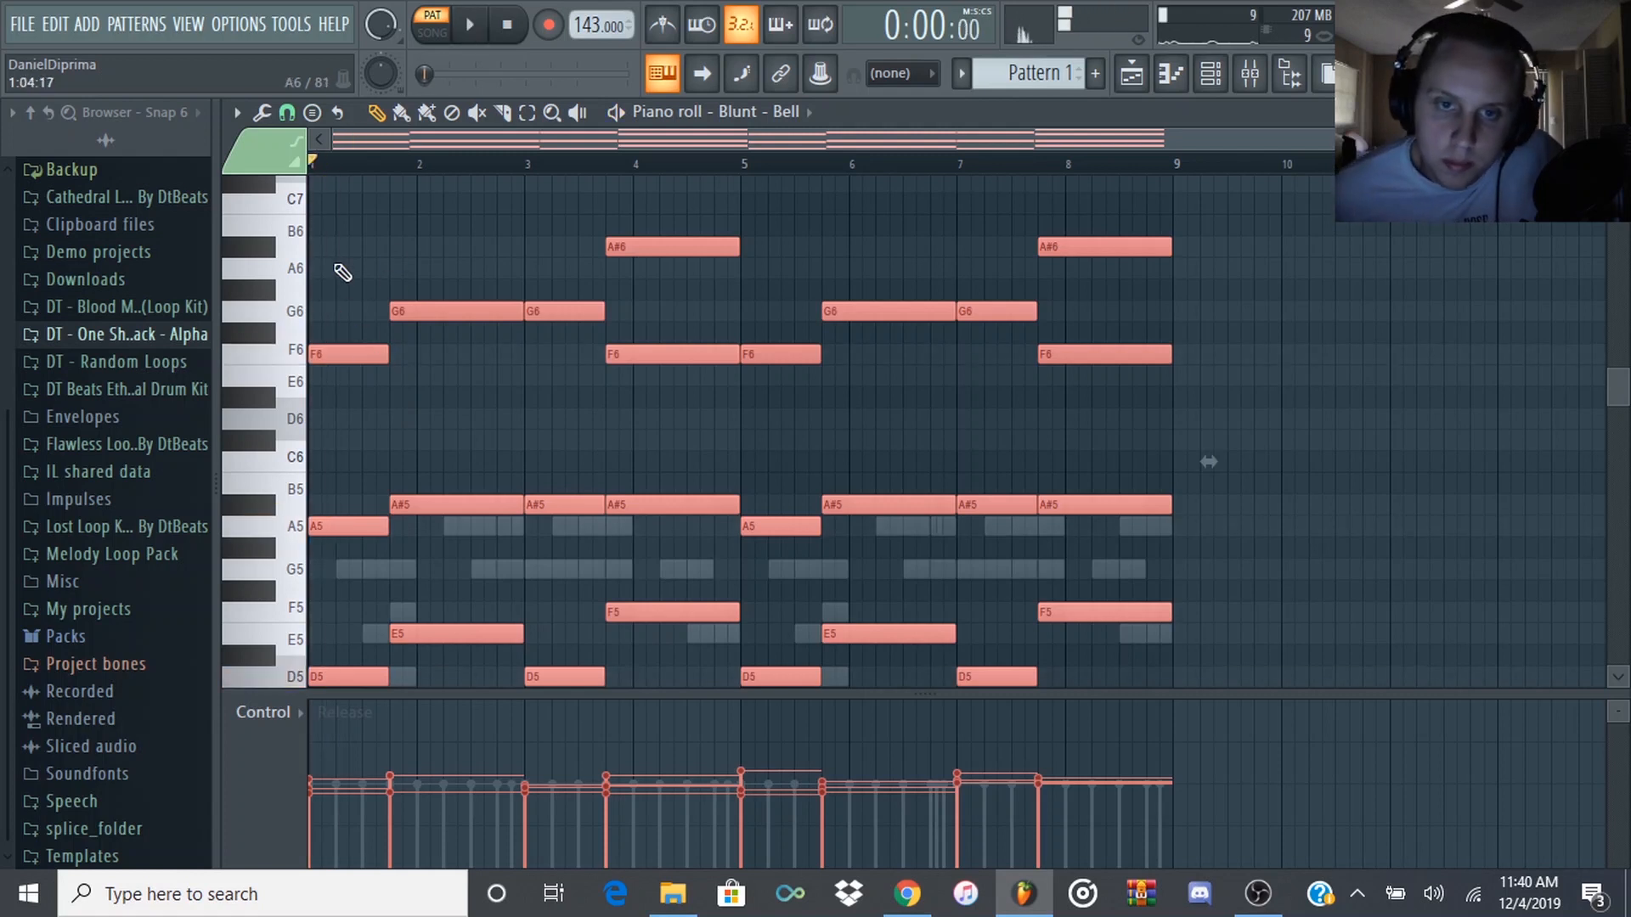
# - Draw a short A6 note above the first bell chord in bar 1 and audition it
pyautogui.hotkey('ctrl', 'a')
pyautogui.press('space')
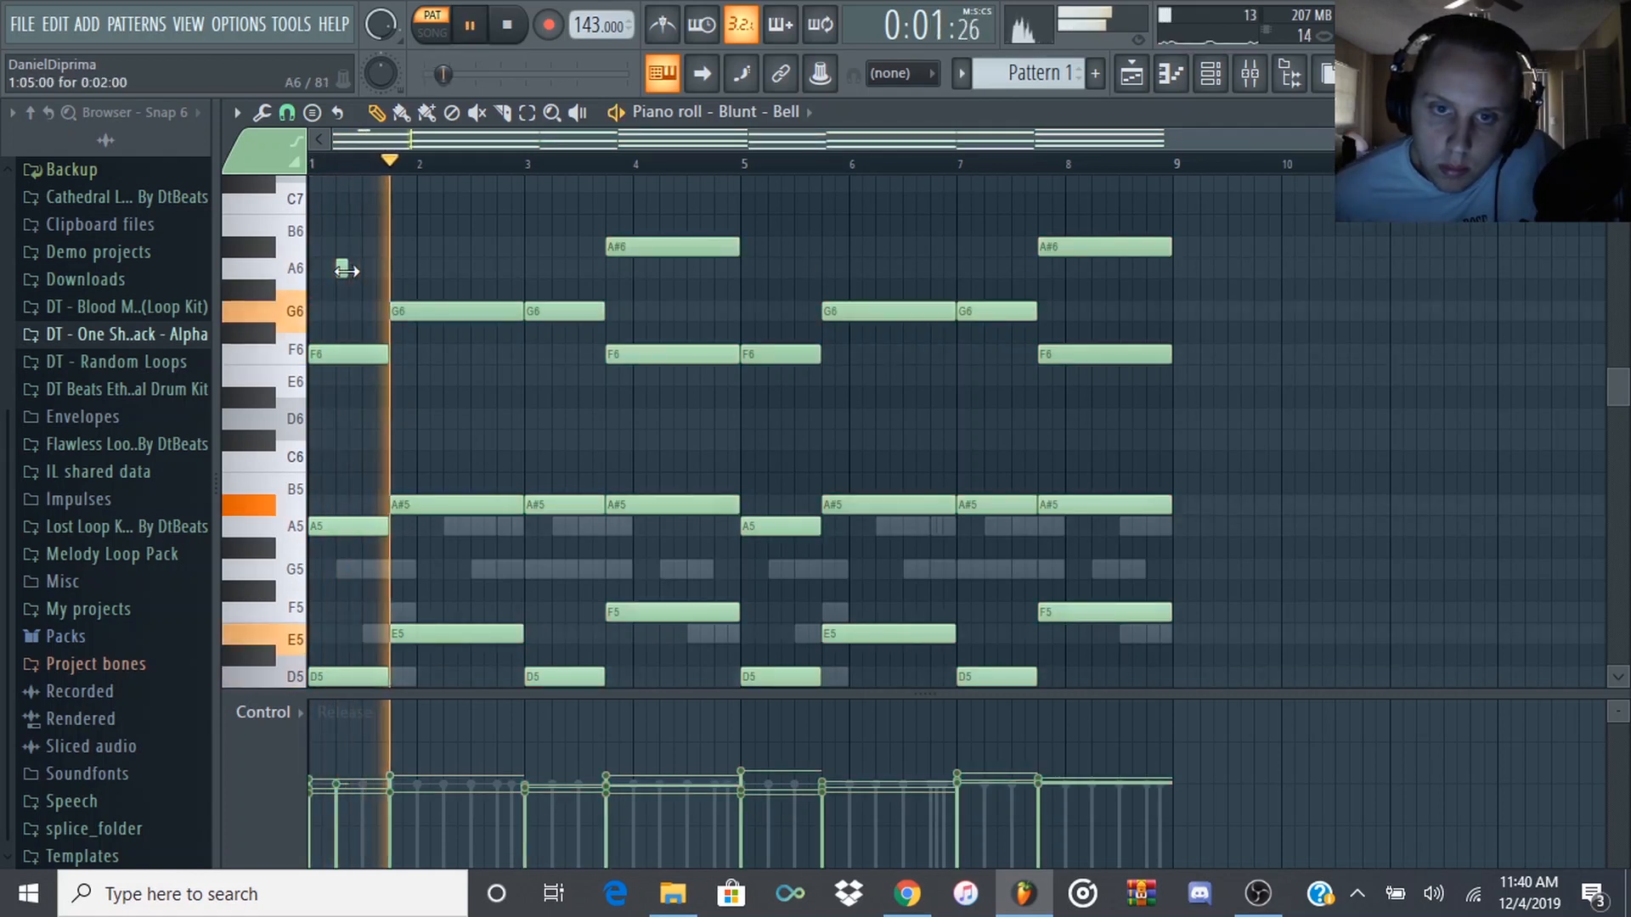
pyautogui.press('space')
pyautogui.click(341, 266)
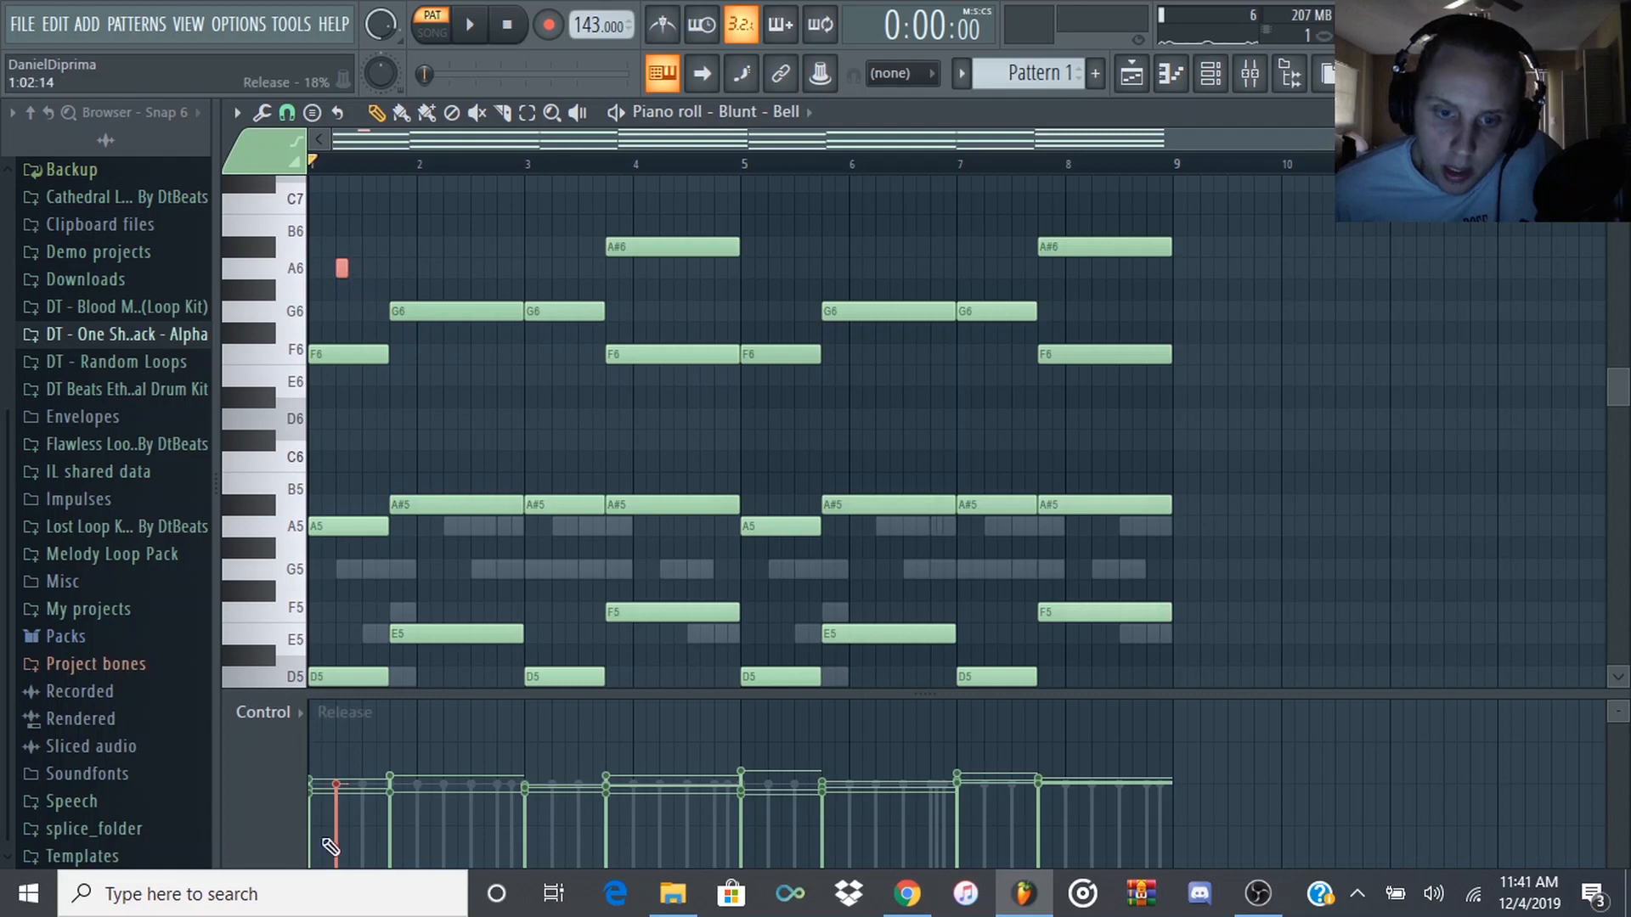
pyautogui.press('space')
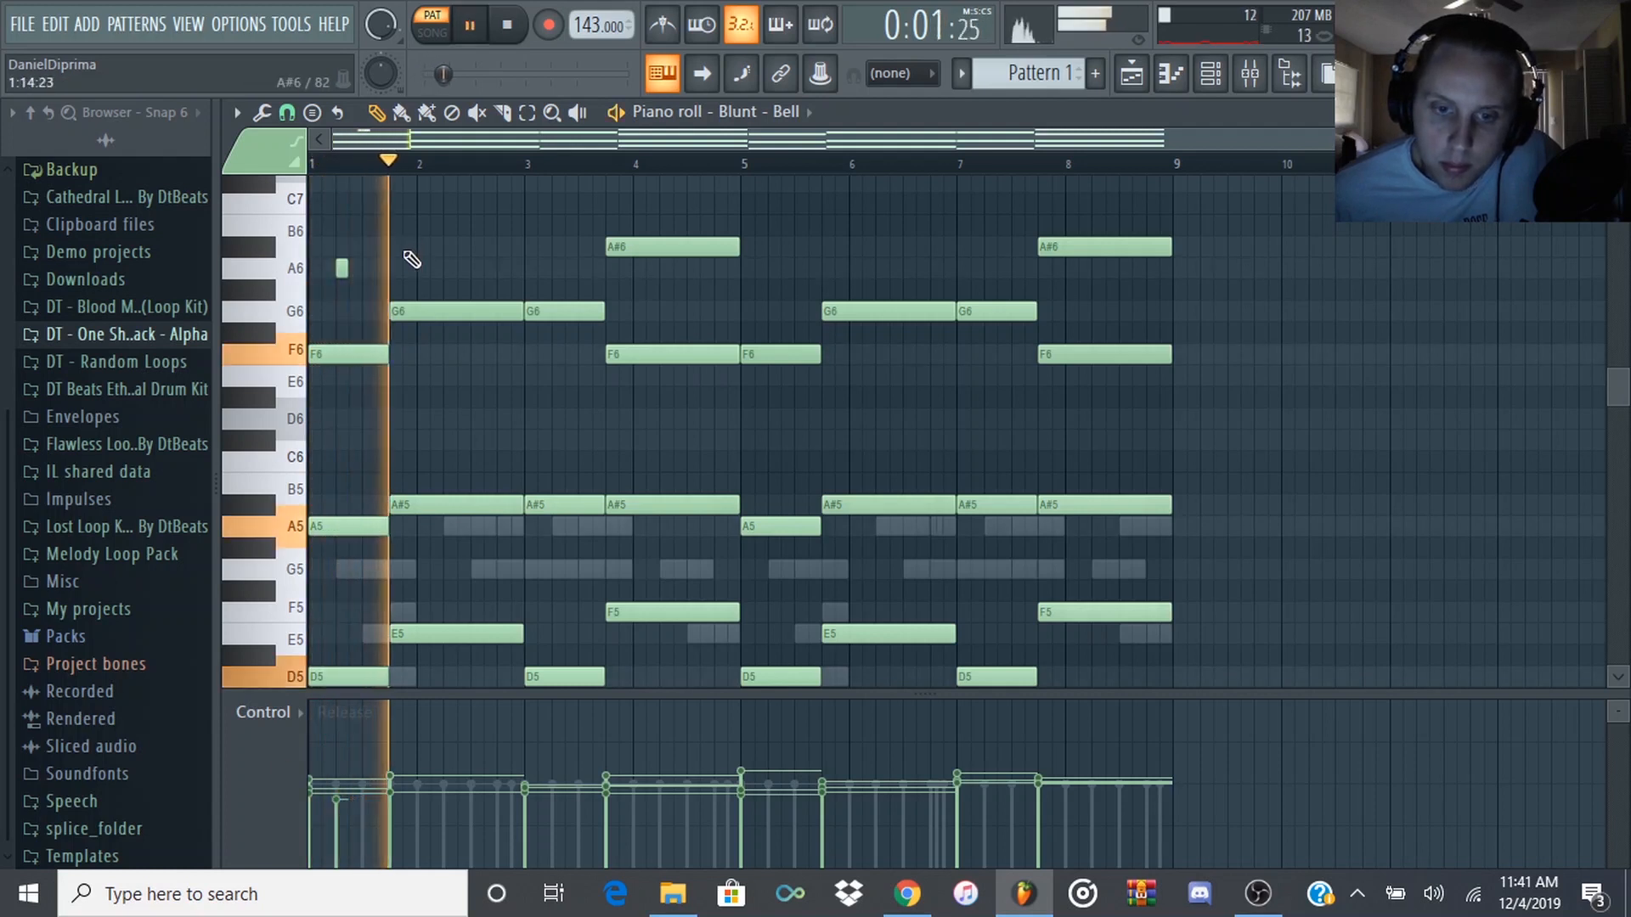
pyautogui.press('space')
# - Show note velocity in the control lane and lengthen the A6 note to the end of bar 1
pyautogui.click(263, 712)
pyautogui.click(313, 742)
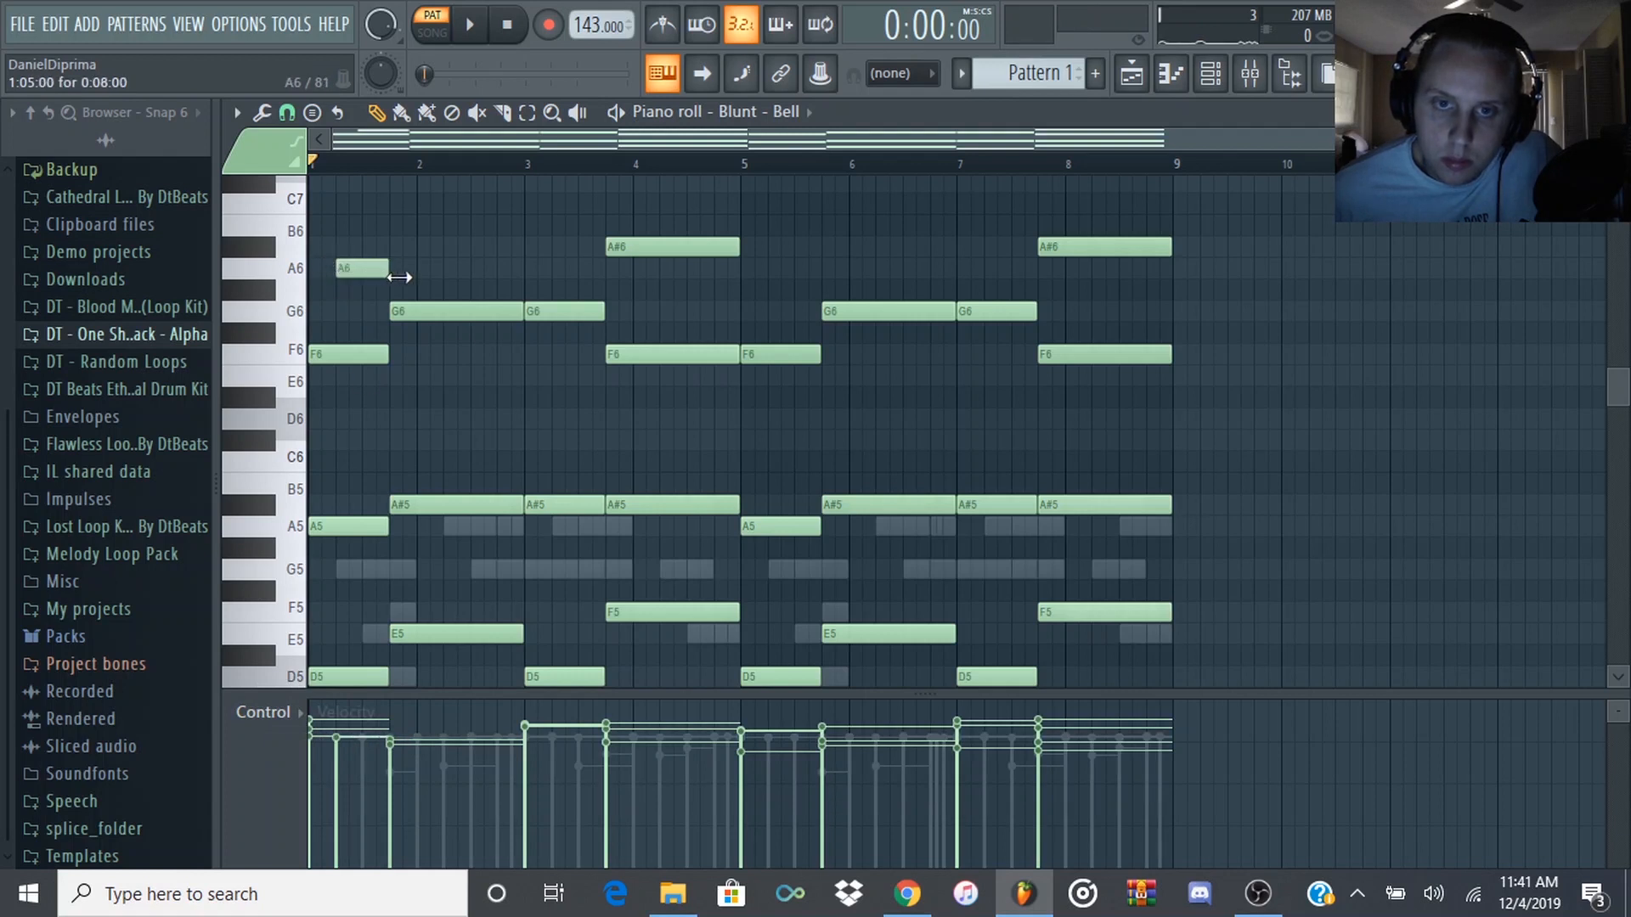
pyautogui.moveTo(399, 277); pyautogui.dragTo(416, 278)
pyautogui.press('space')
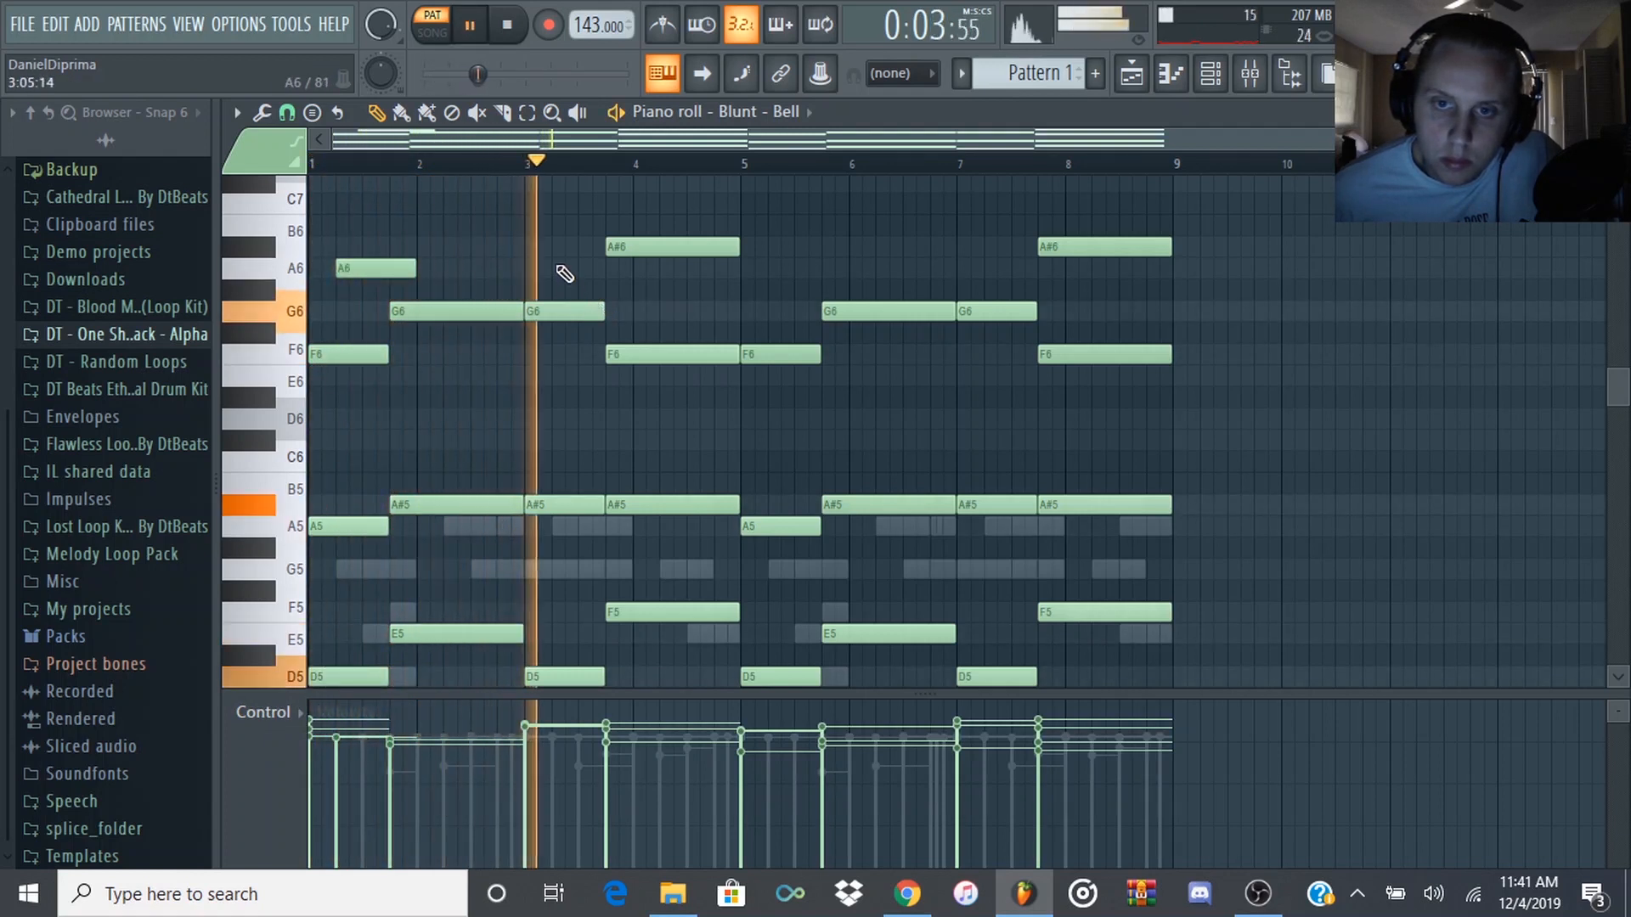
# - Add bell notes A#6 in bar 3, A6 in bar 5 and A#6 in bar 7 during playback
pyautogui.press('space')
pyautogui.press('space')
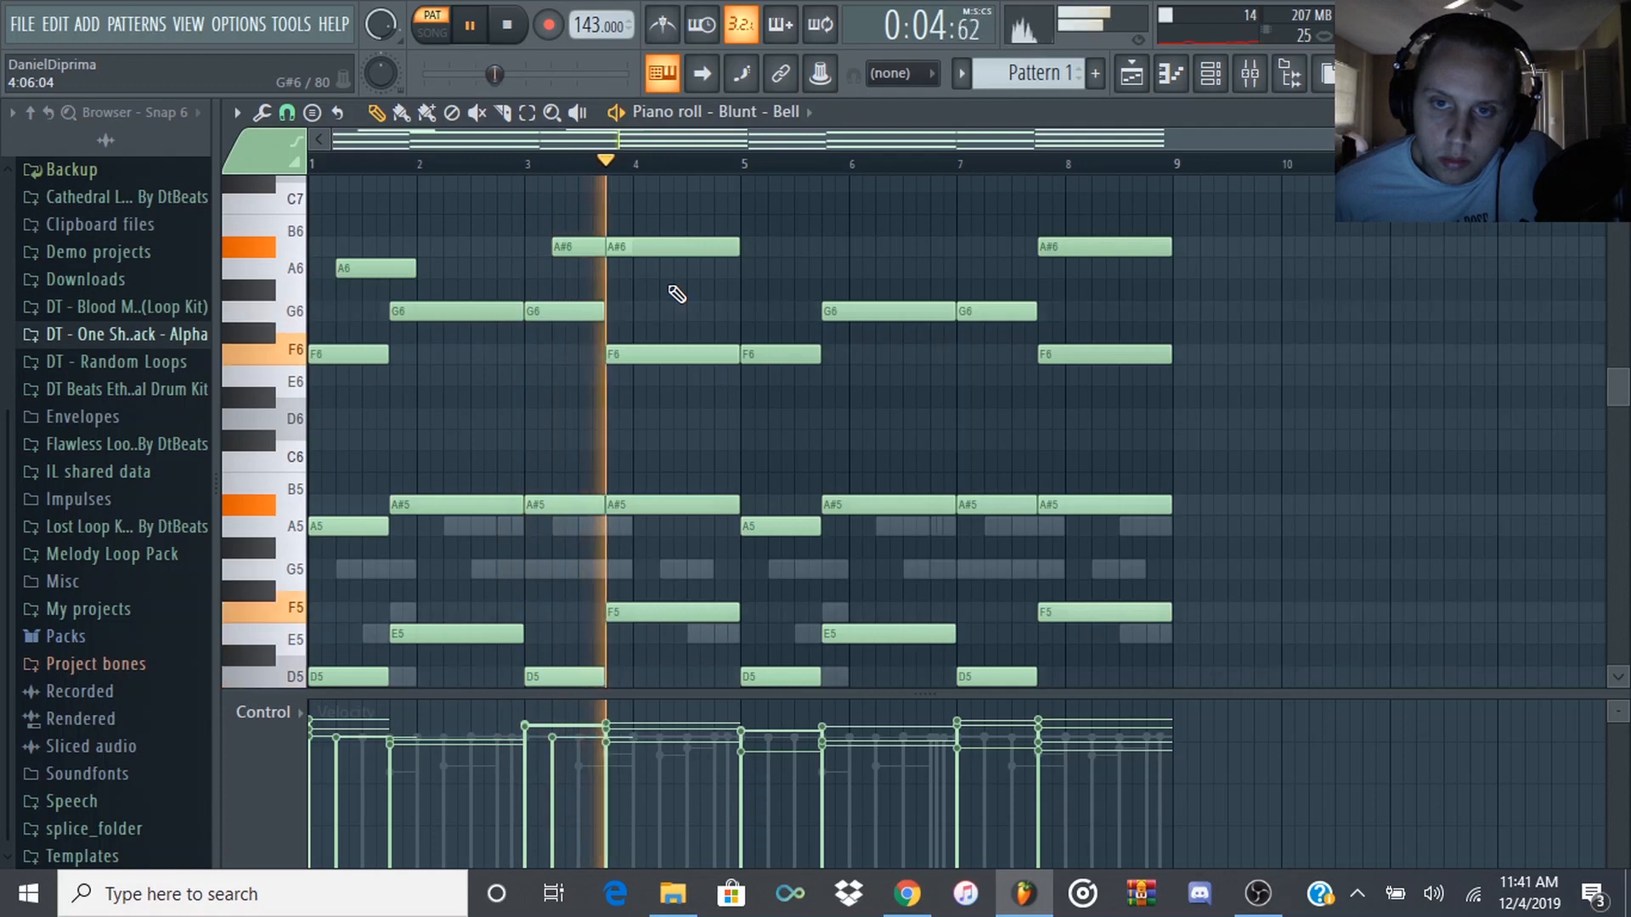
pyautogui.click(773, 269)
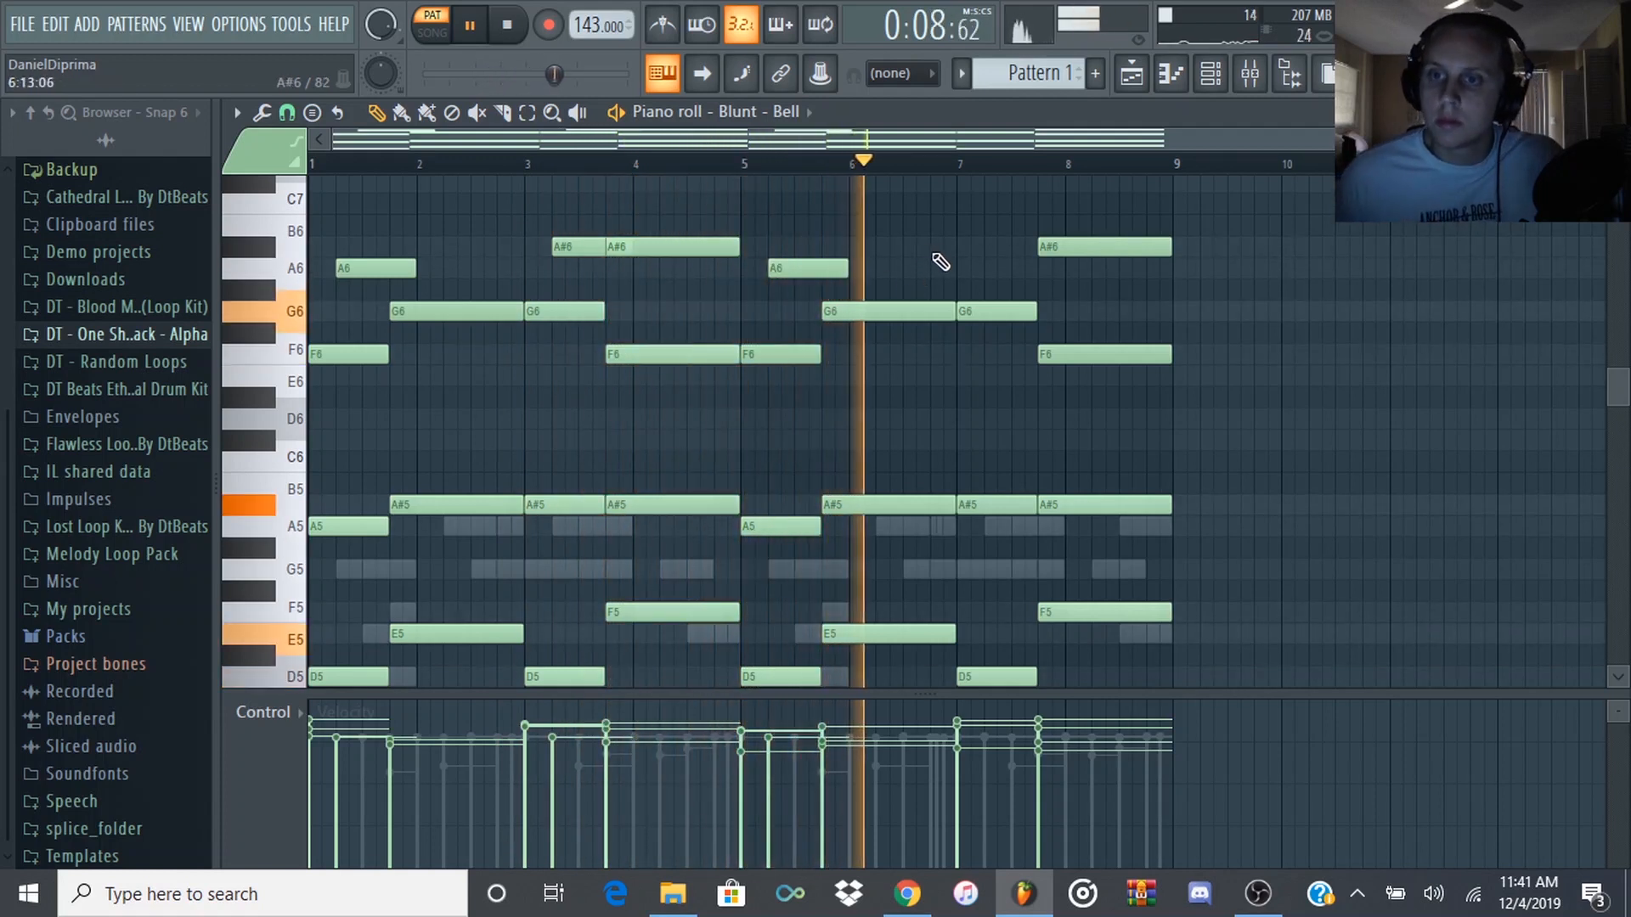
pyautogui.click(988, 247)
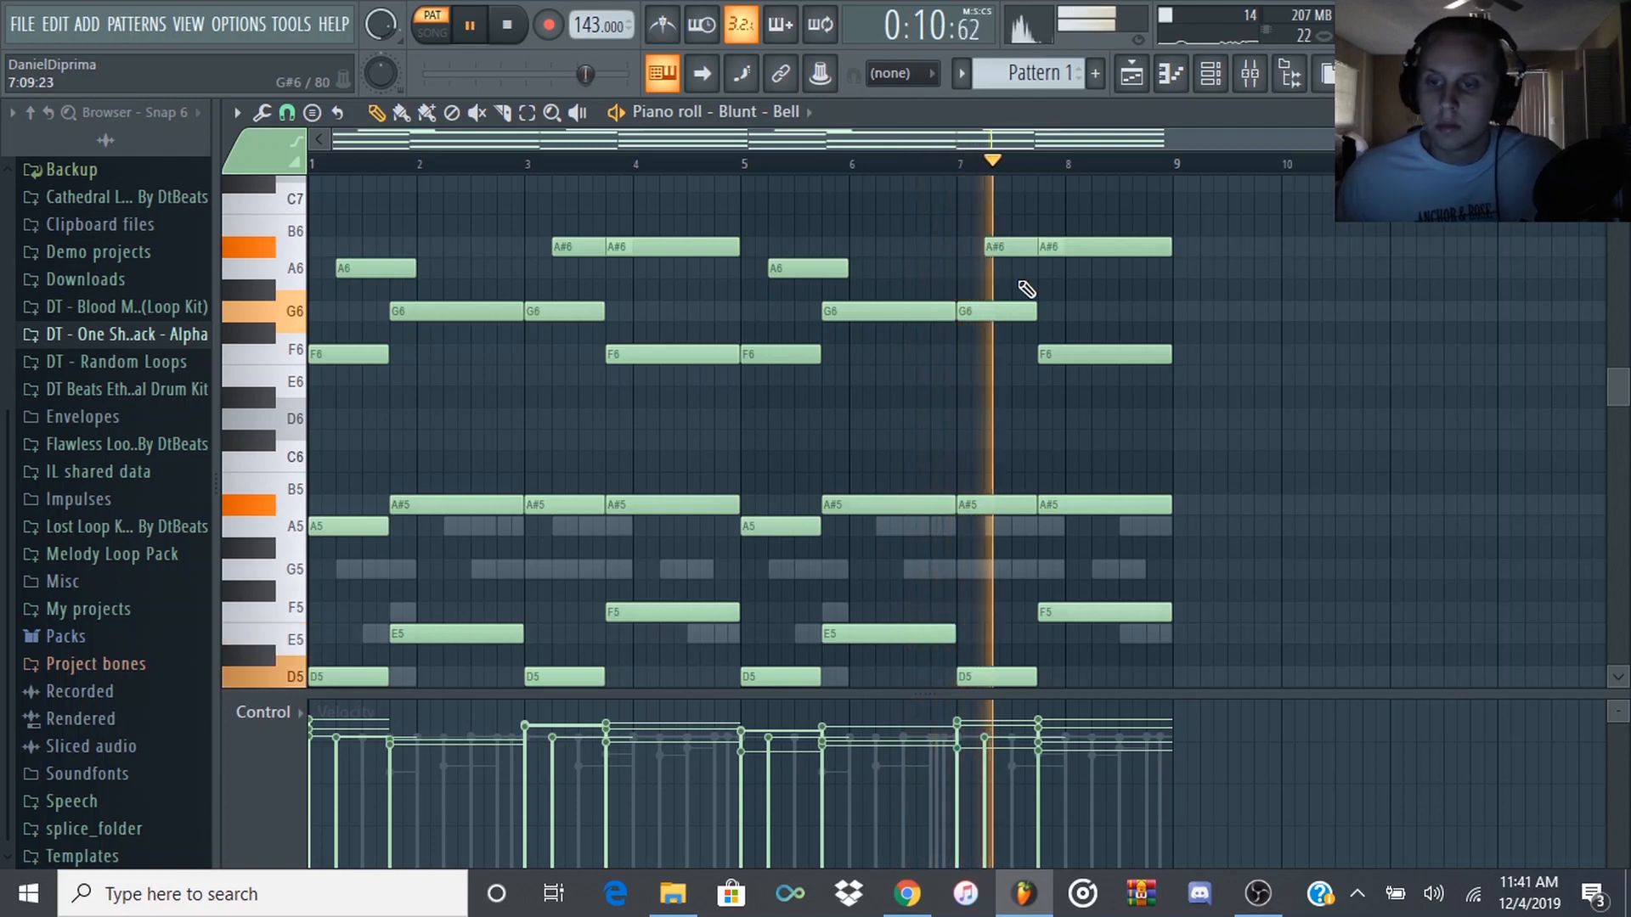
pyautogui.press('space')
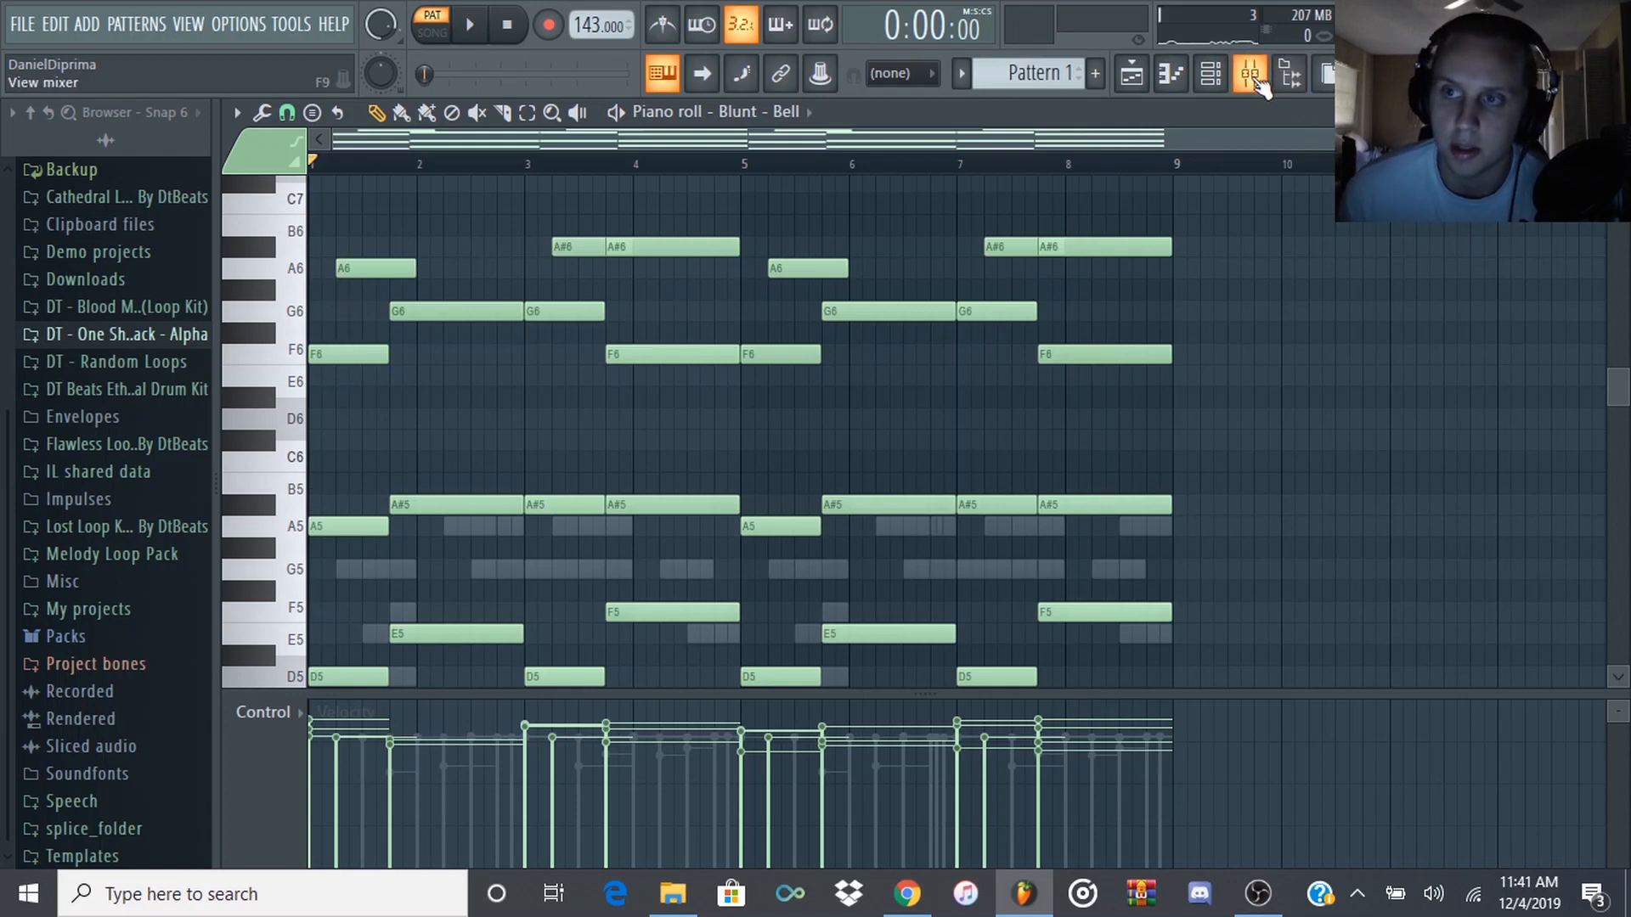
# - Select all bell notes and apply a slight strum to their start times with the Strumizer, auditioning different strengths
pyautogui.scroll(3, 969, 320)
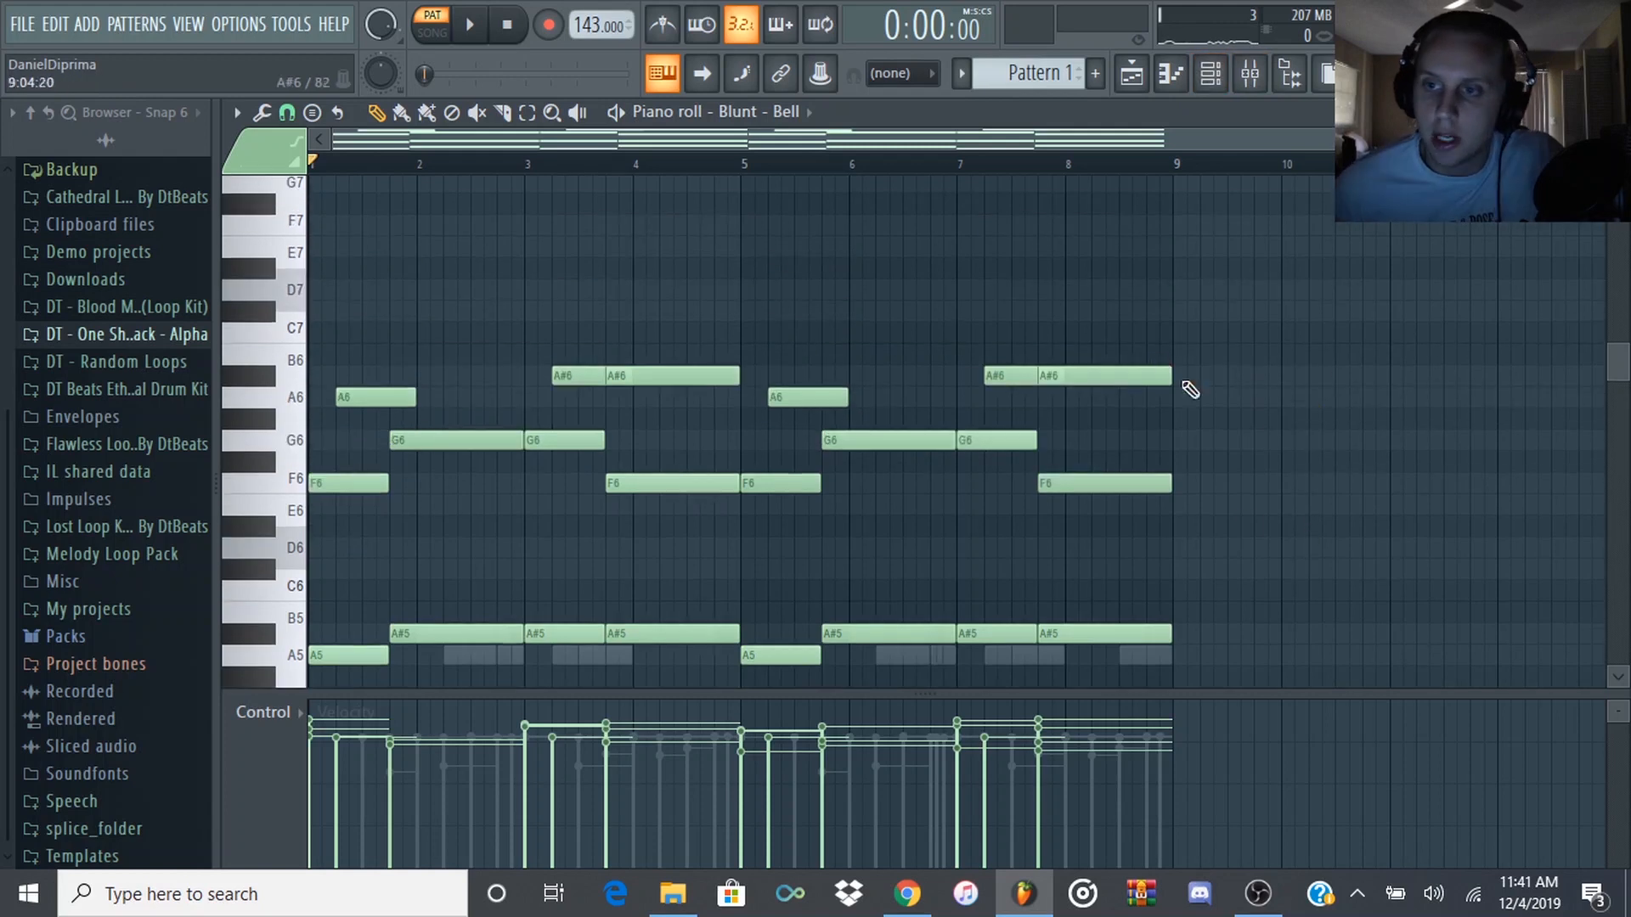
pyautogui.moveTo(1236, 241); pyautogui.dragTo(1223, 629)
pyautogui.hotkey('ctrl', 'a')
pyautogui.scroll(-4, 849, 510)
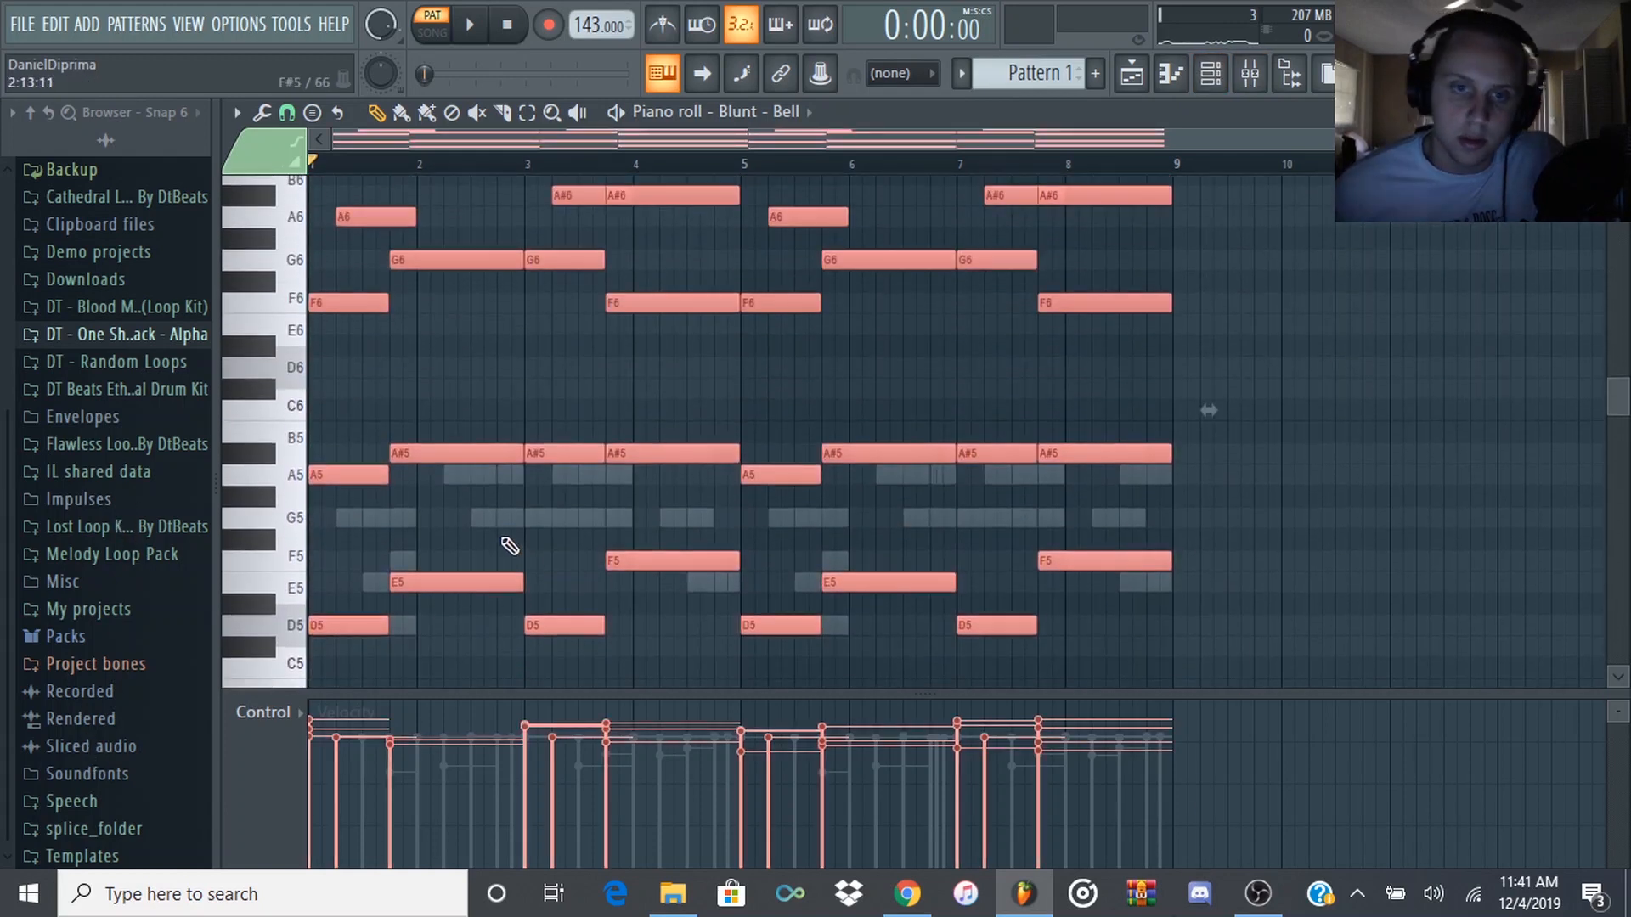
pyautogui.hotkey('alt', 's')
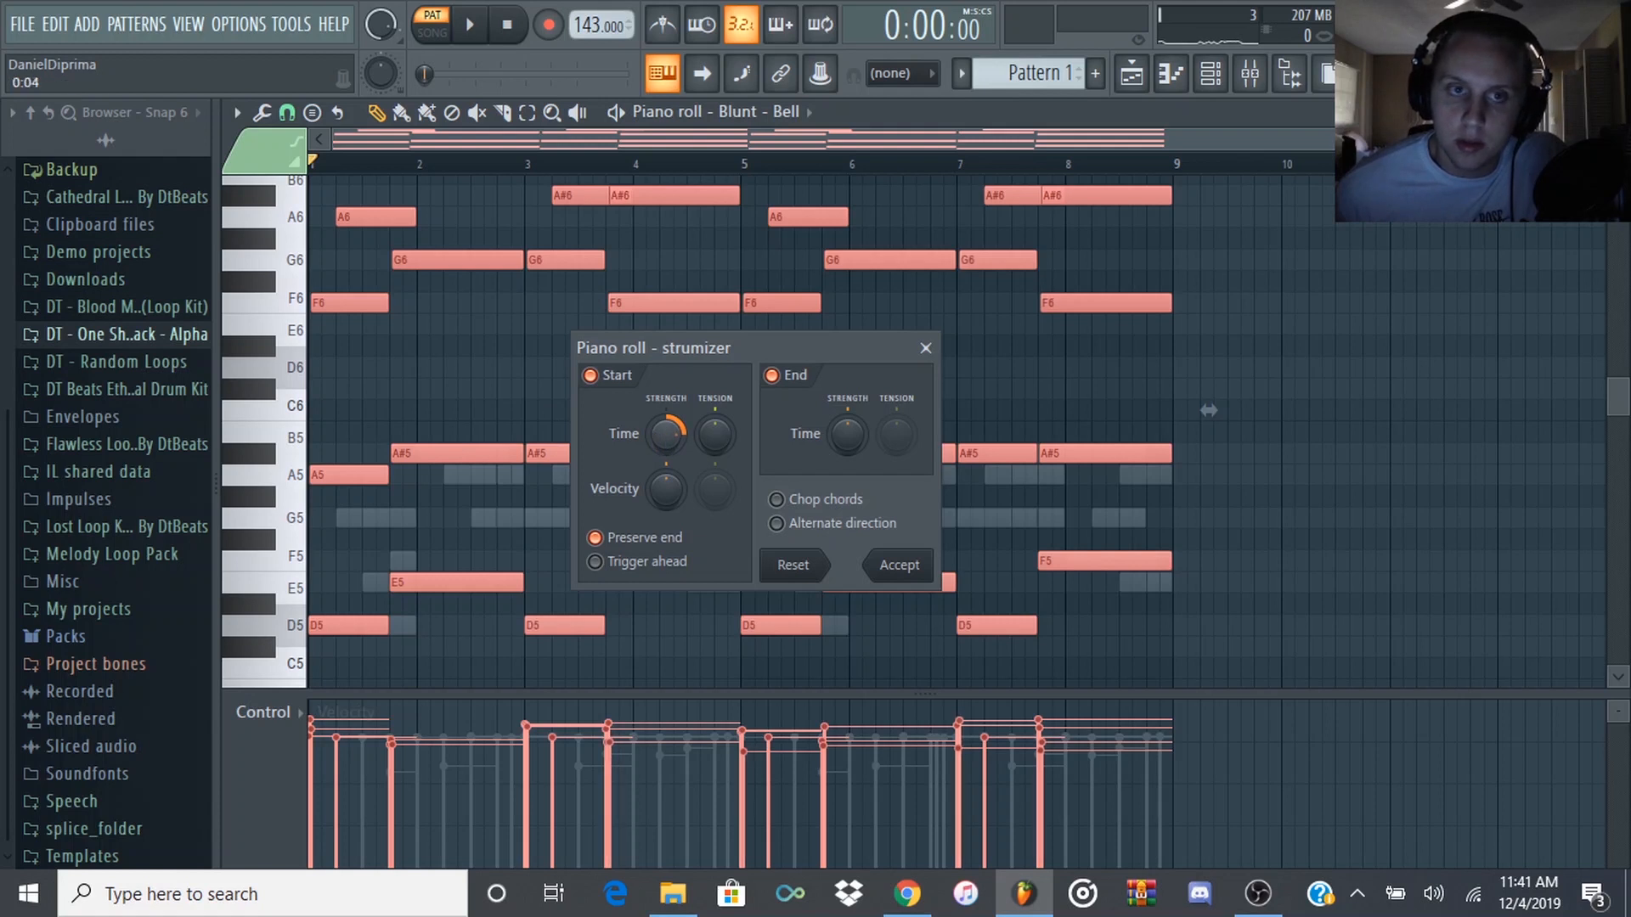
pyautogui.press('space')
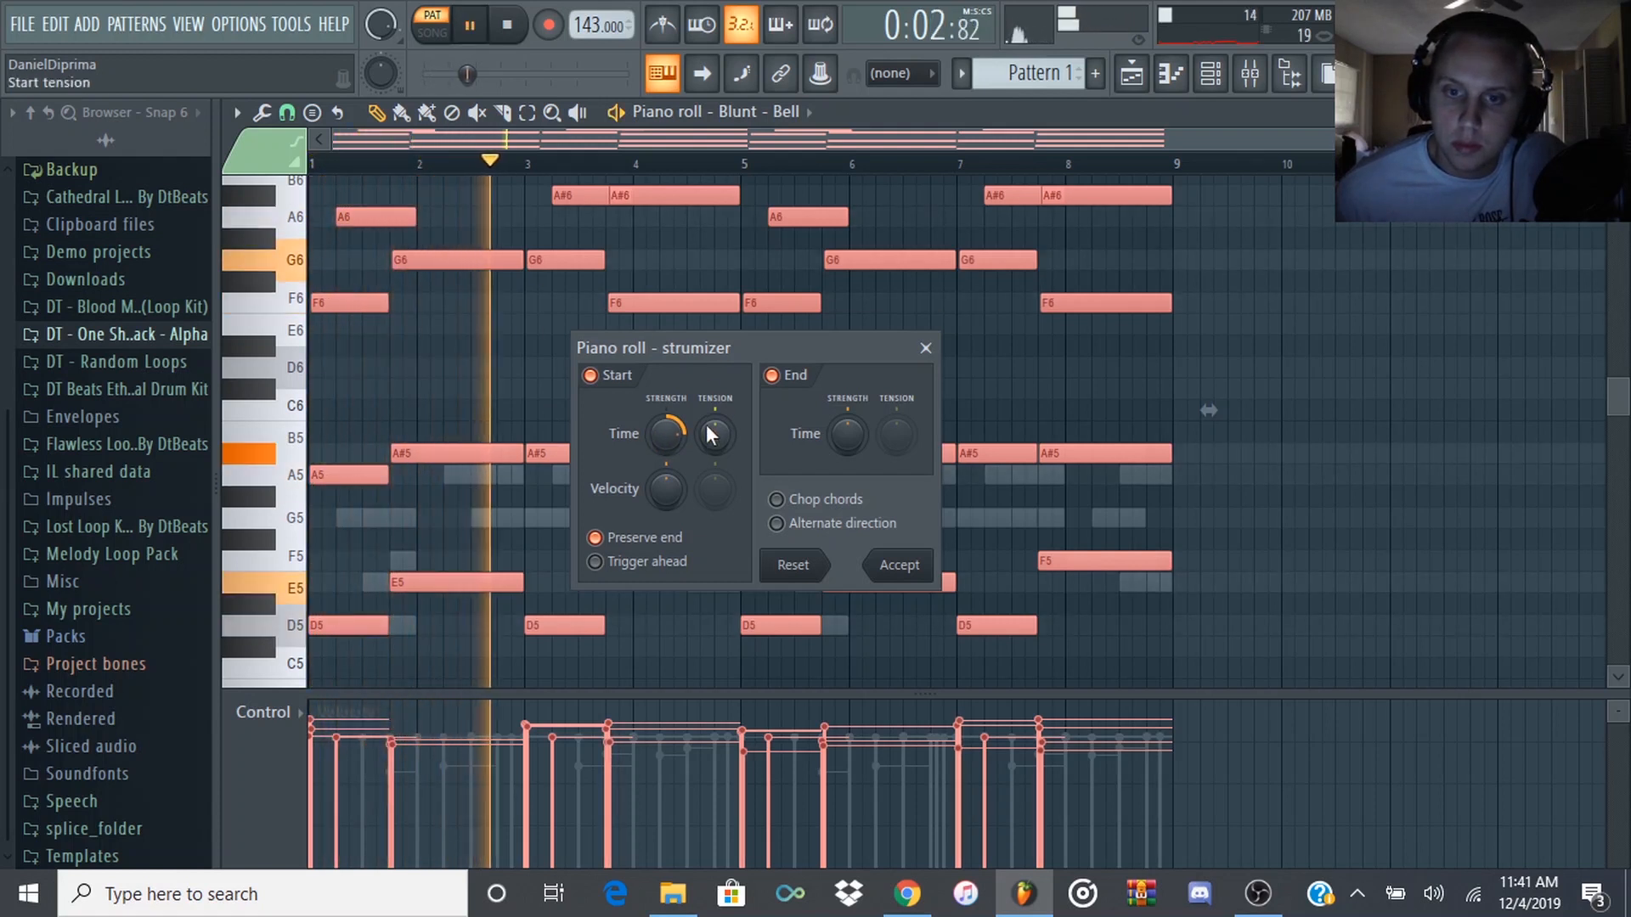
pyautogui.press('space')
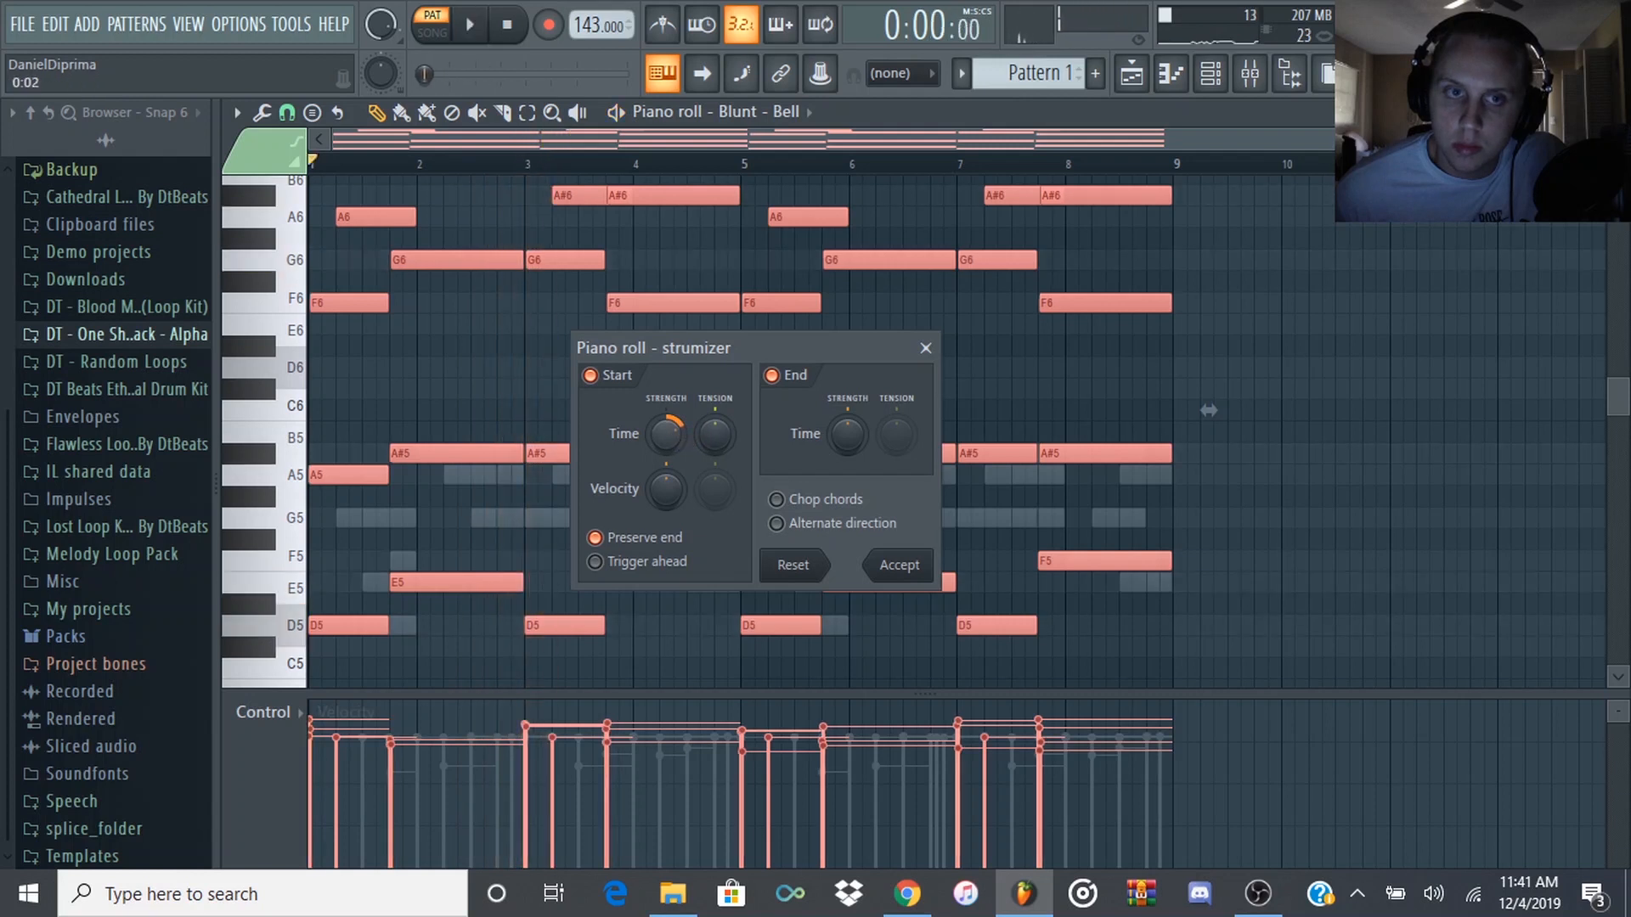
pyautogui.press('space')
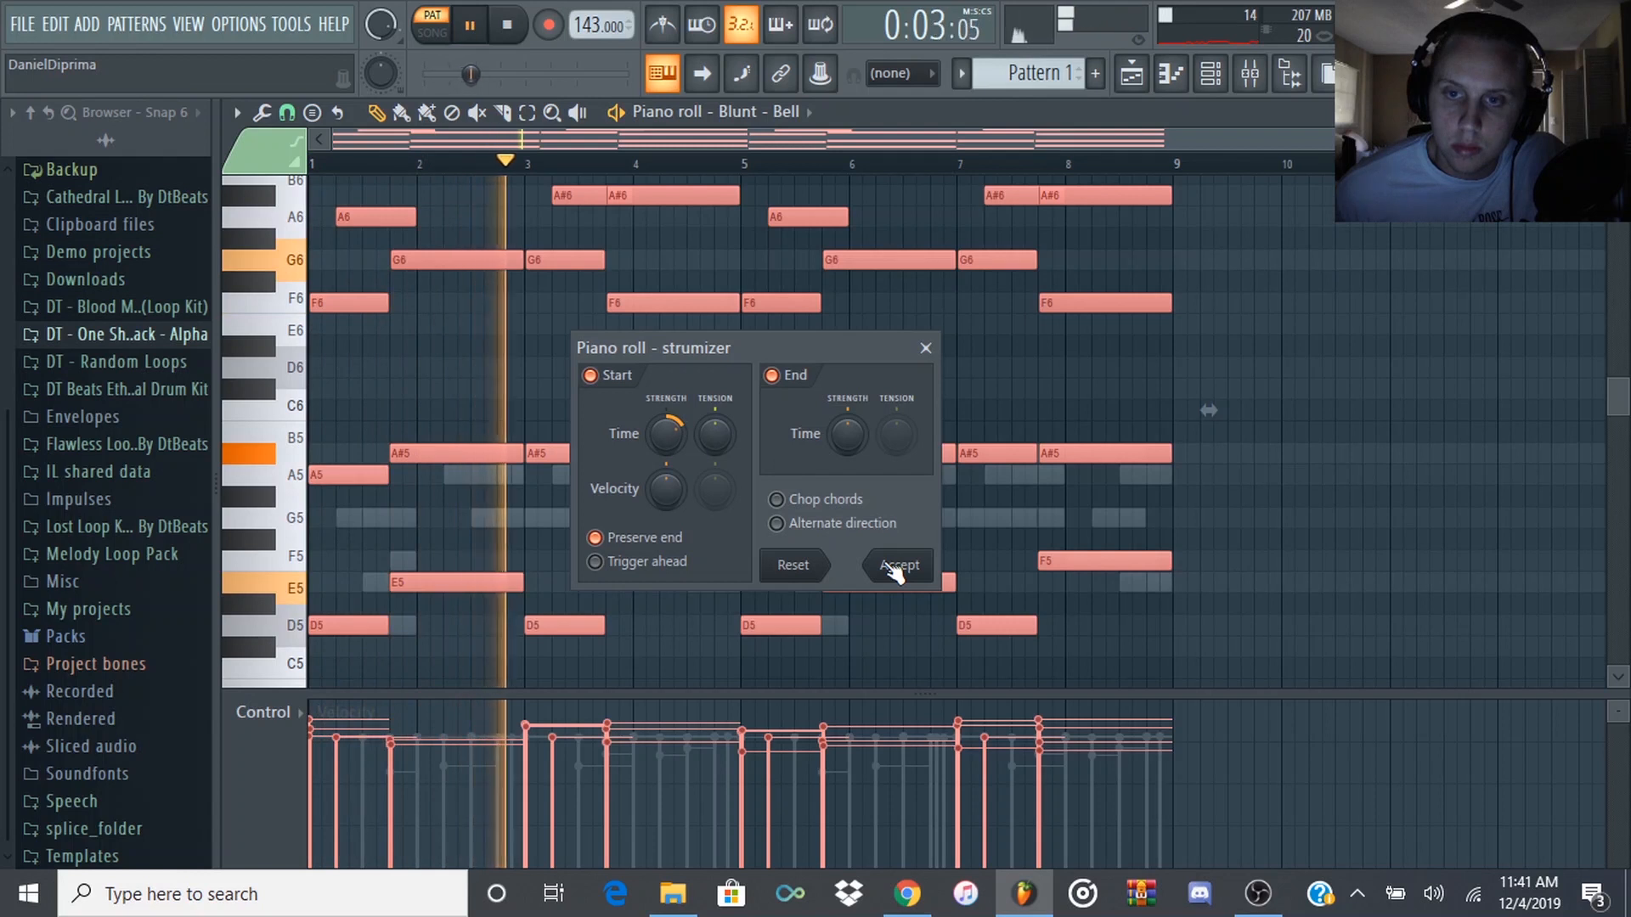
pyautogui.press('space')
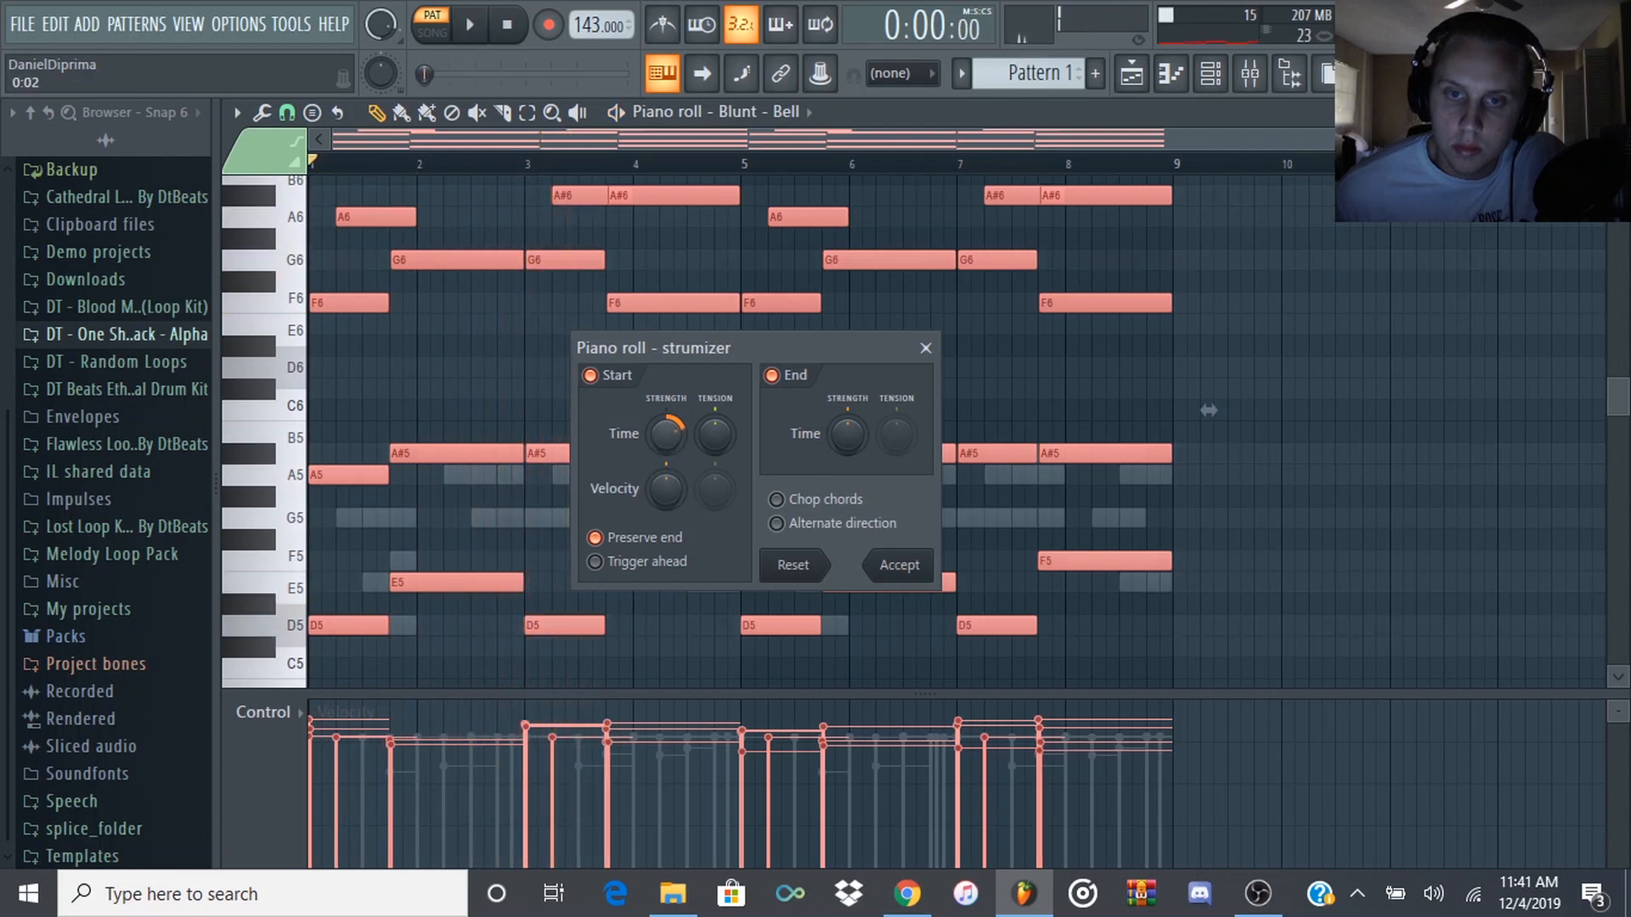
pyautogui.moveTo(666, 434); pyautogui.dragTo(666, 430)
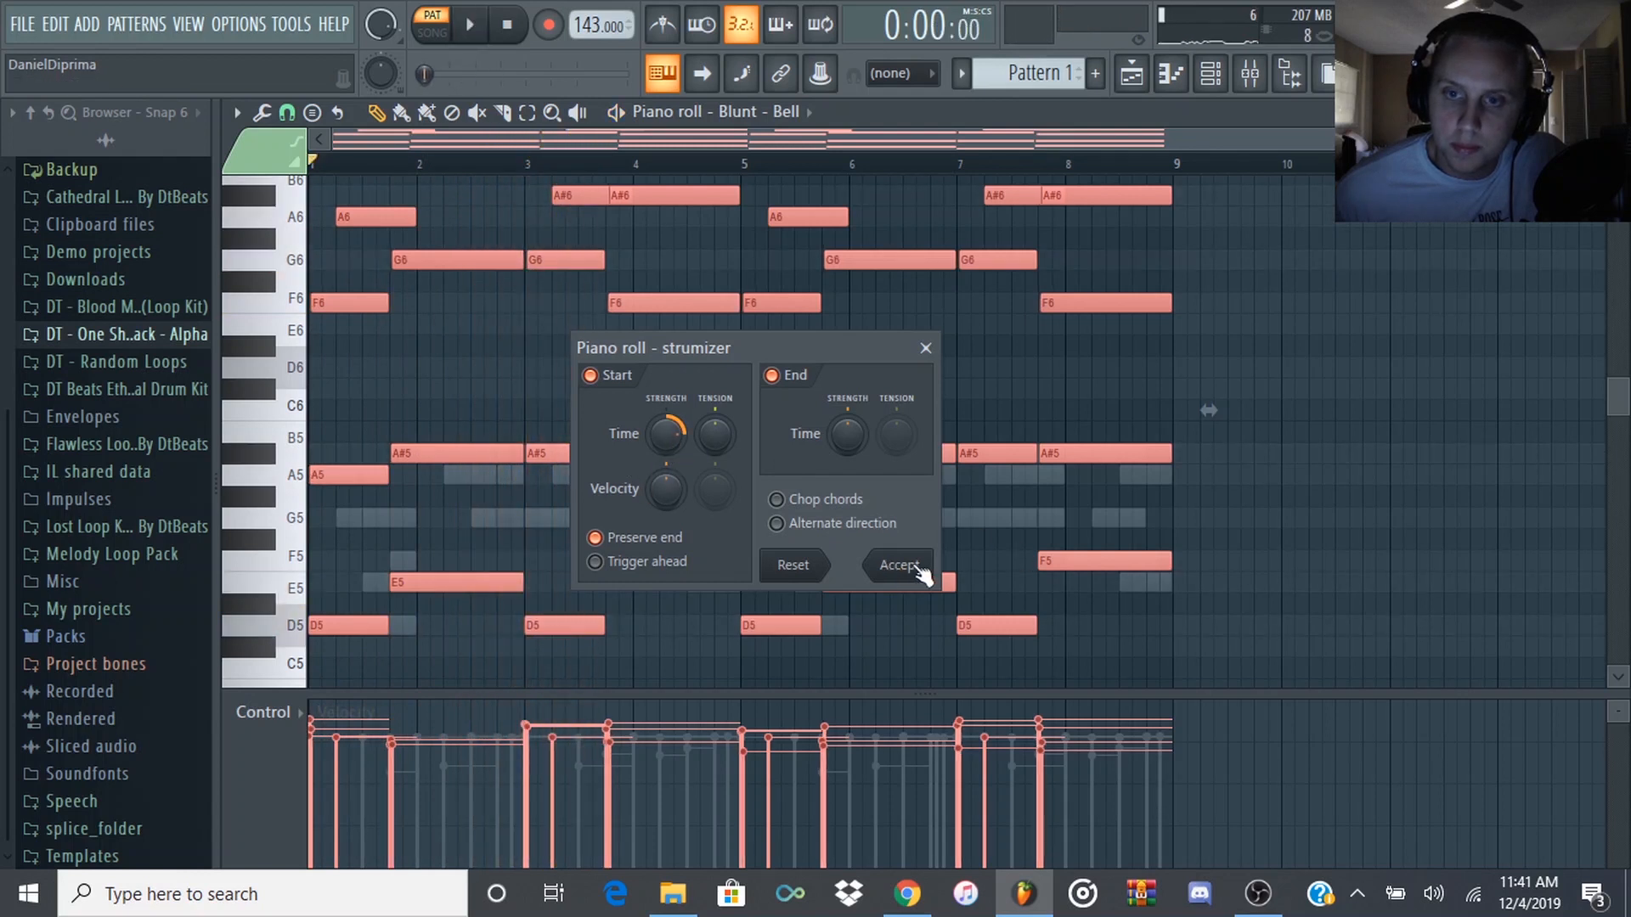
pyautogui.click(900, 565)
# - Audition the strummed bell chords, moving the playhead to bar 3 and back to the start
pyautogui.press('space')
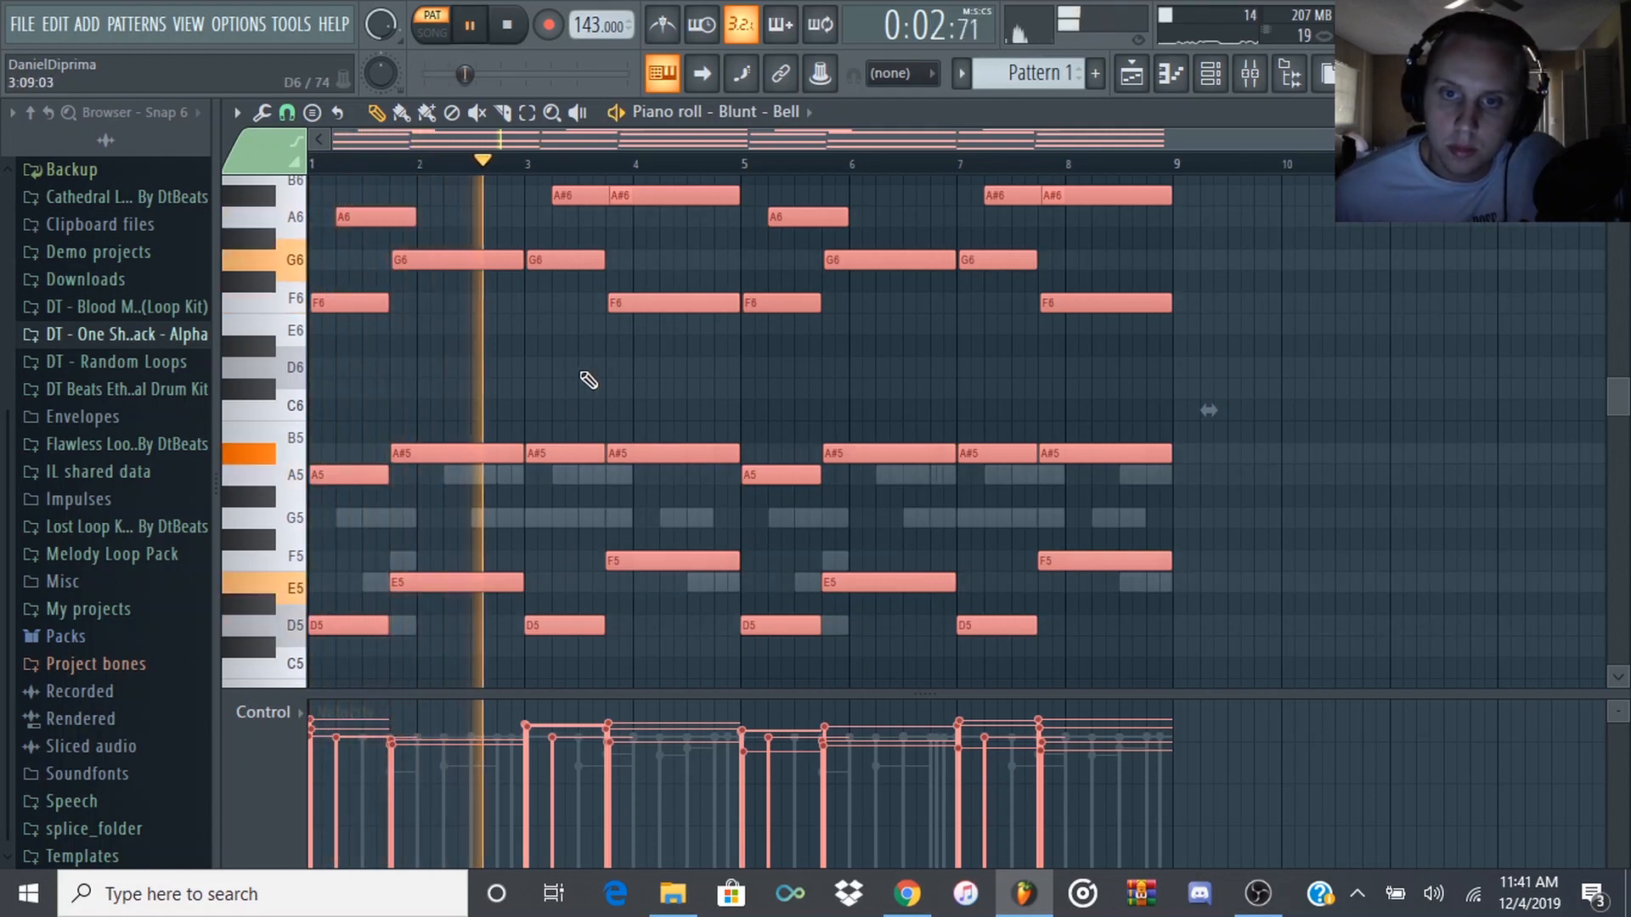
pyautogui.press('space')
pyautogui.click(525, 162)
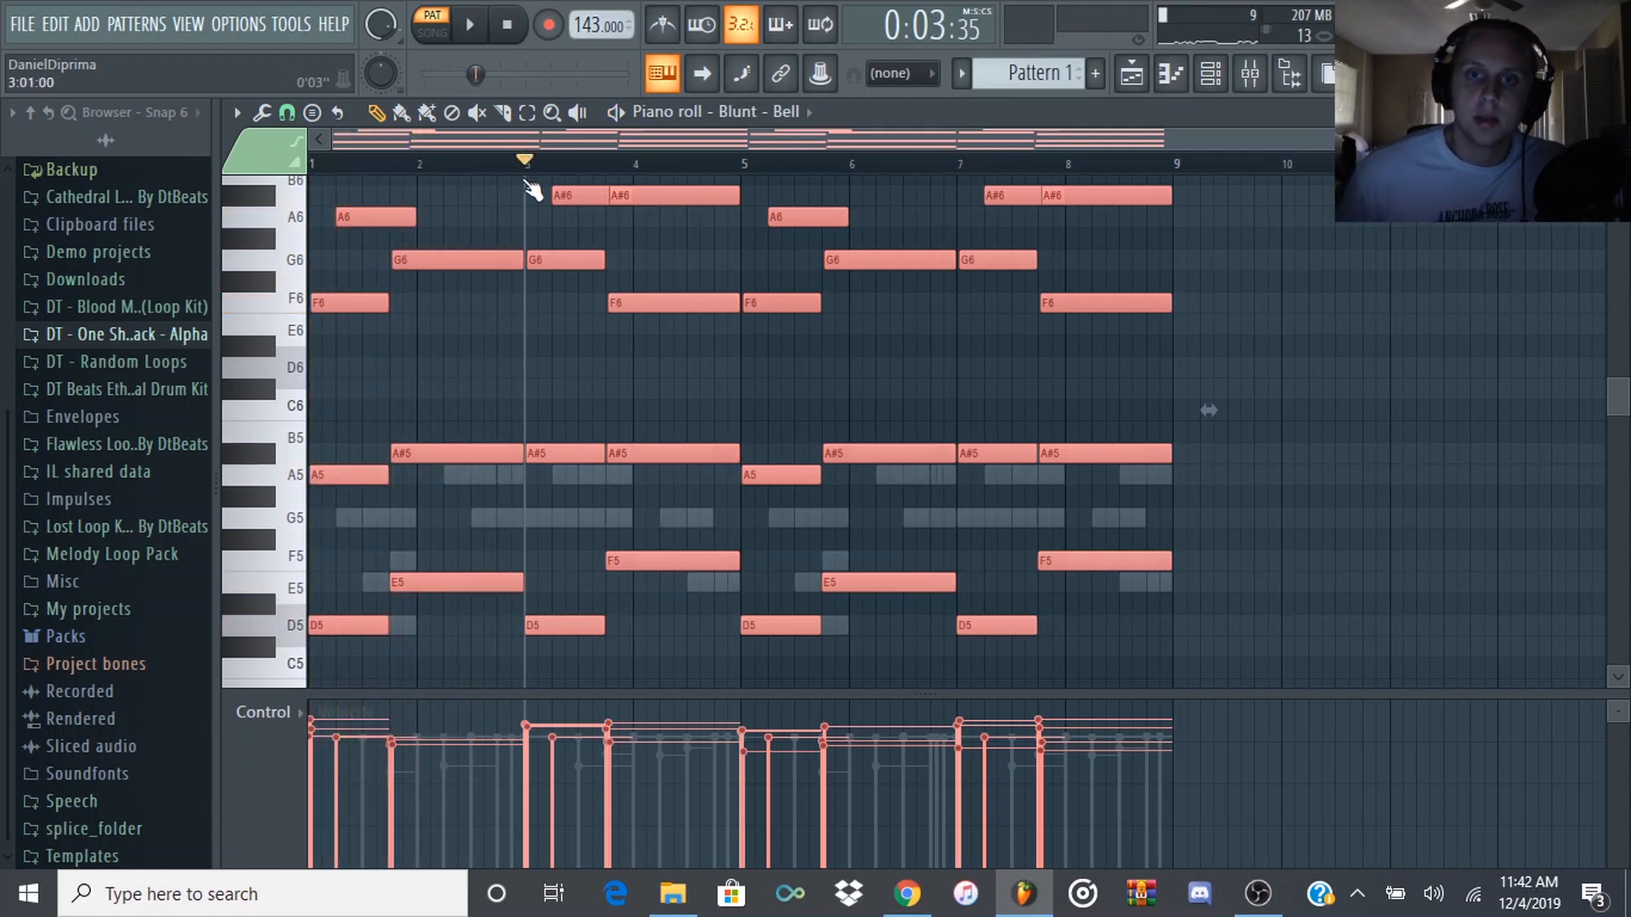
pyautogui.moveTo(522, 191); pyautogui.dragTo(278, 203)
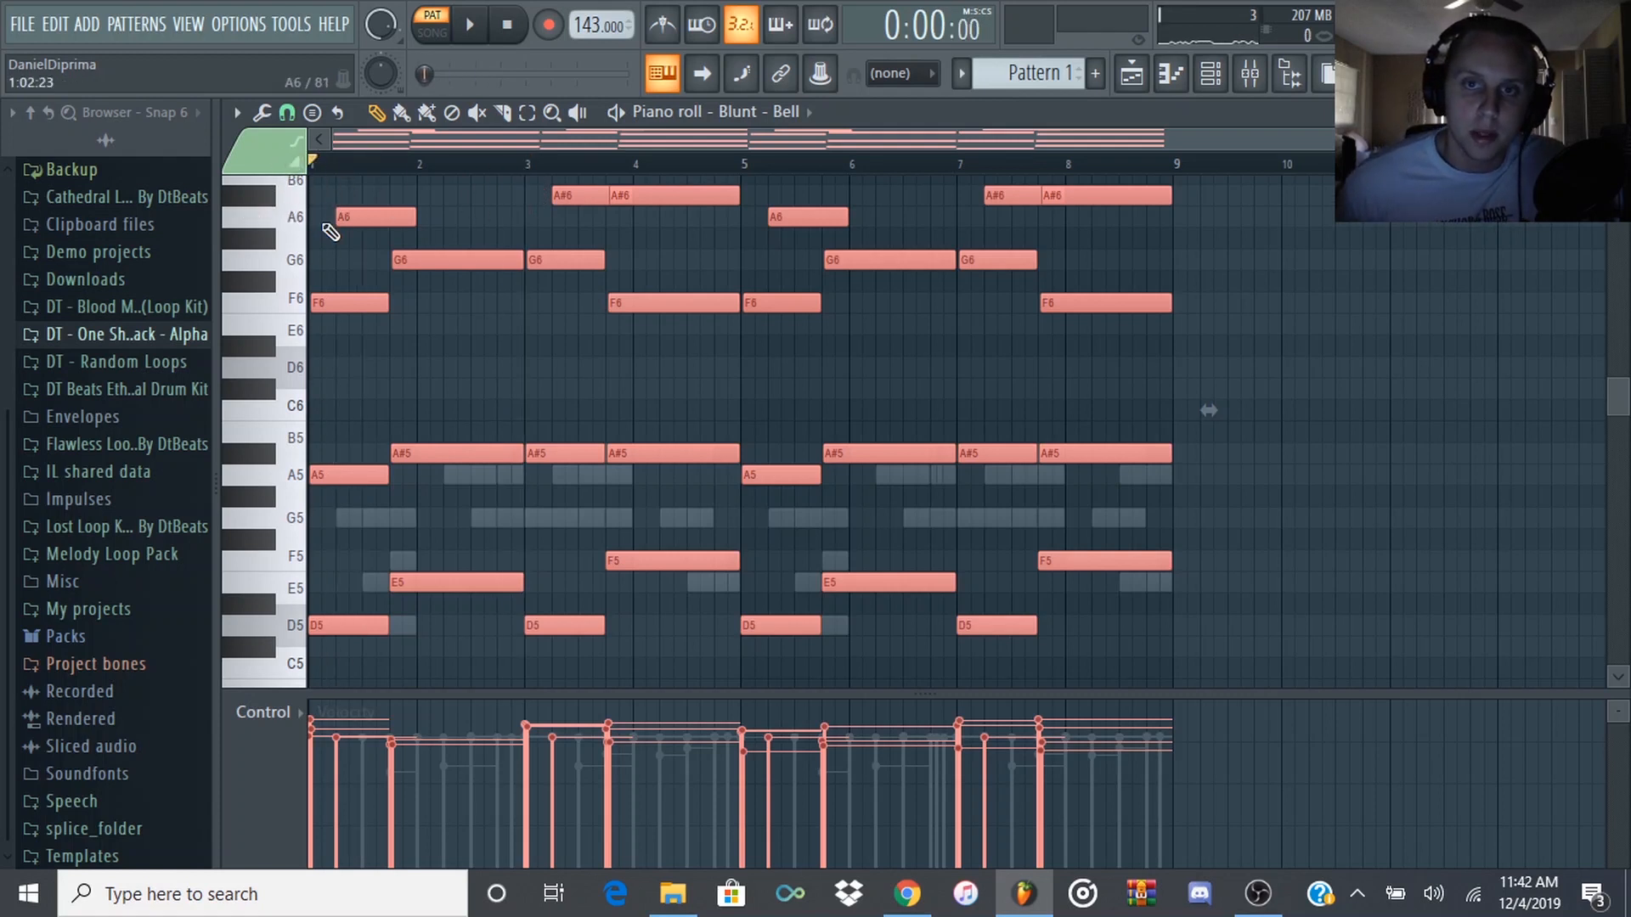
pyautogui.press('space')
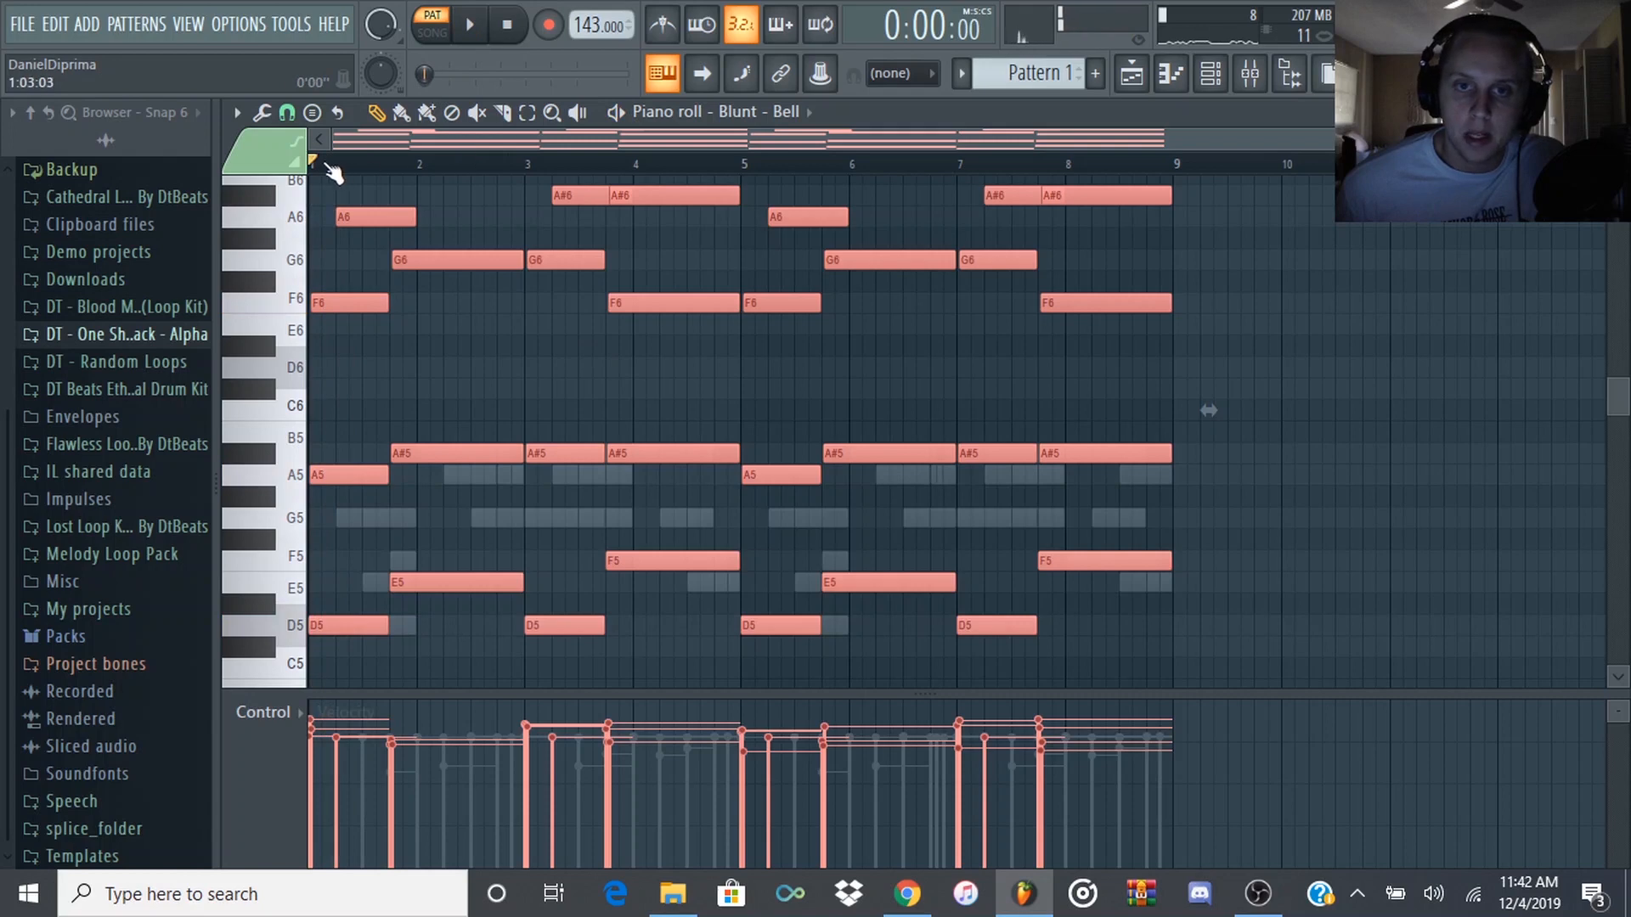
# - Set the piano roll snap to 1/4 step and shift the A#5 note at bar 3 to start at 3:01:10
pyautogui.moveTo(333, 174); pyautogui.dragTo(527, 203)
pyautogui.scroll(5, 532, 539)
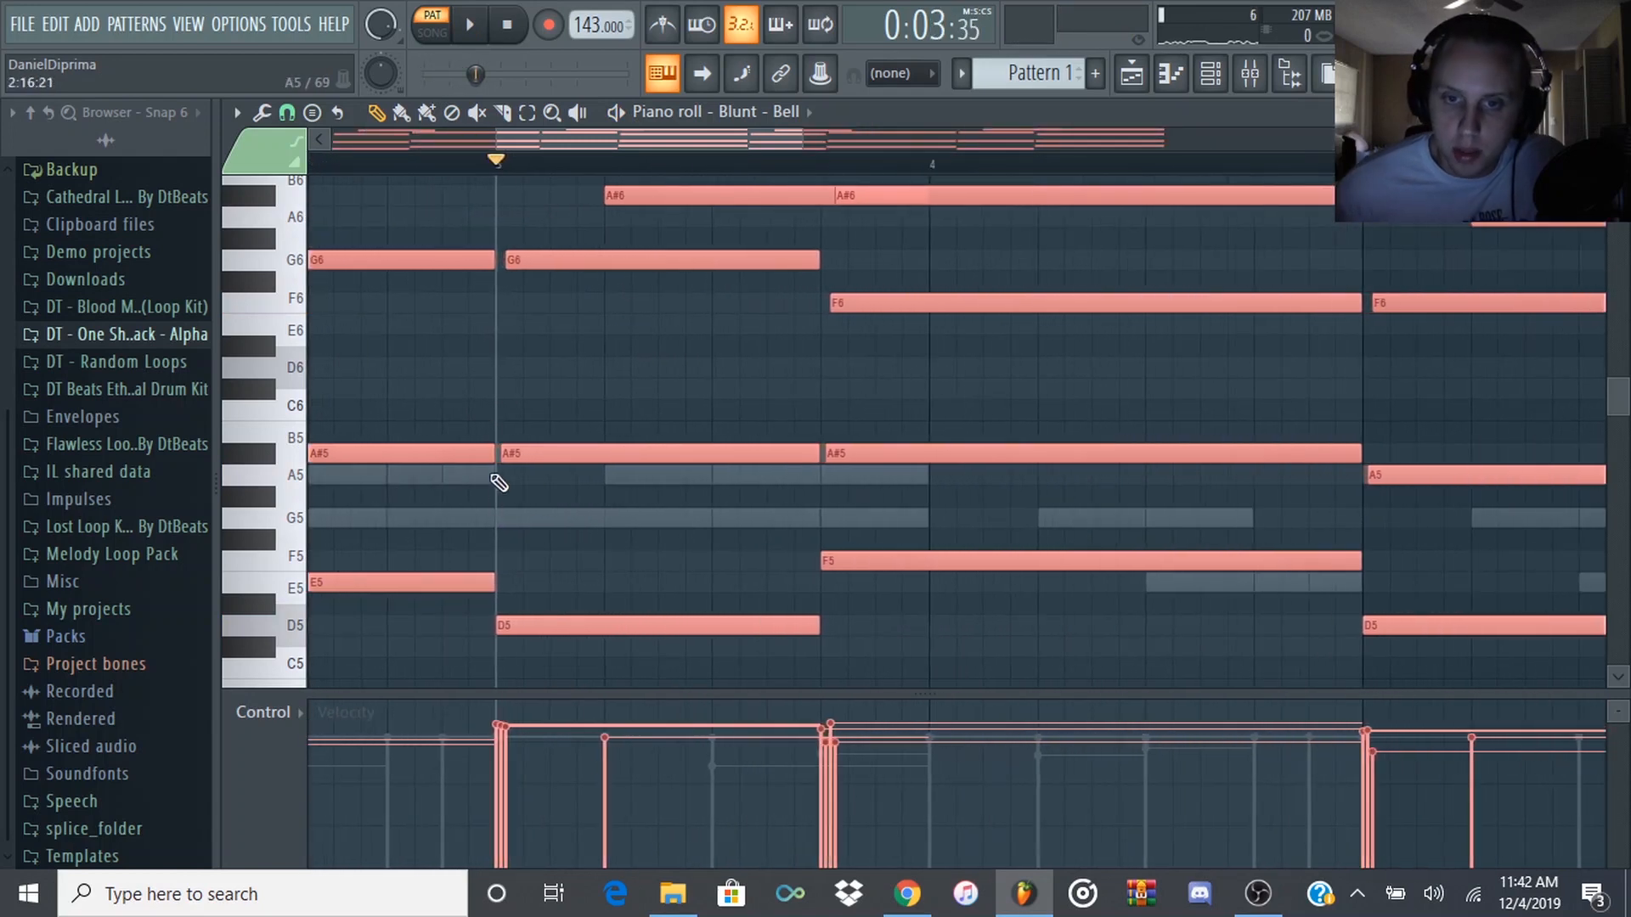
pyautogui.scroll(2, 498, 482)
pyautogui.click(287, 112)
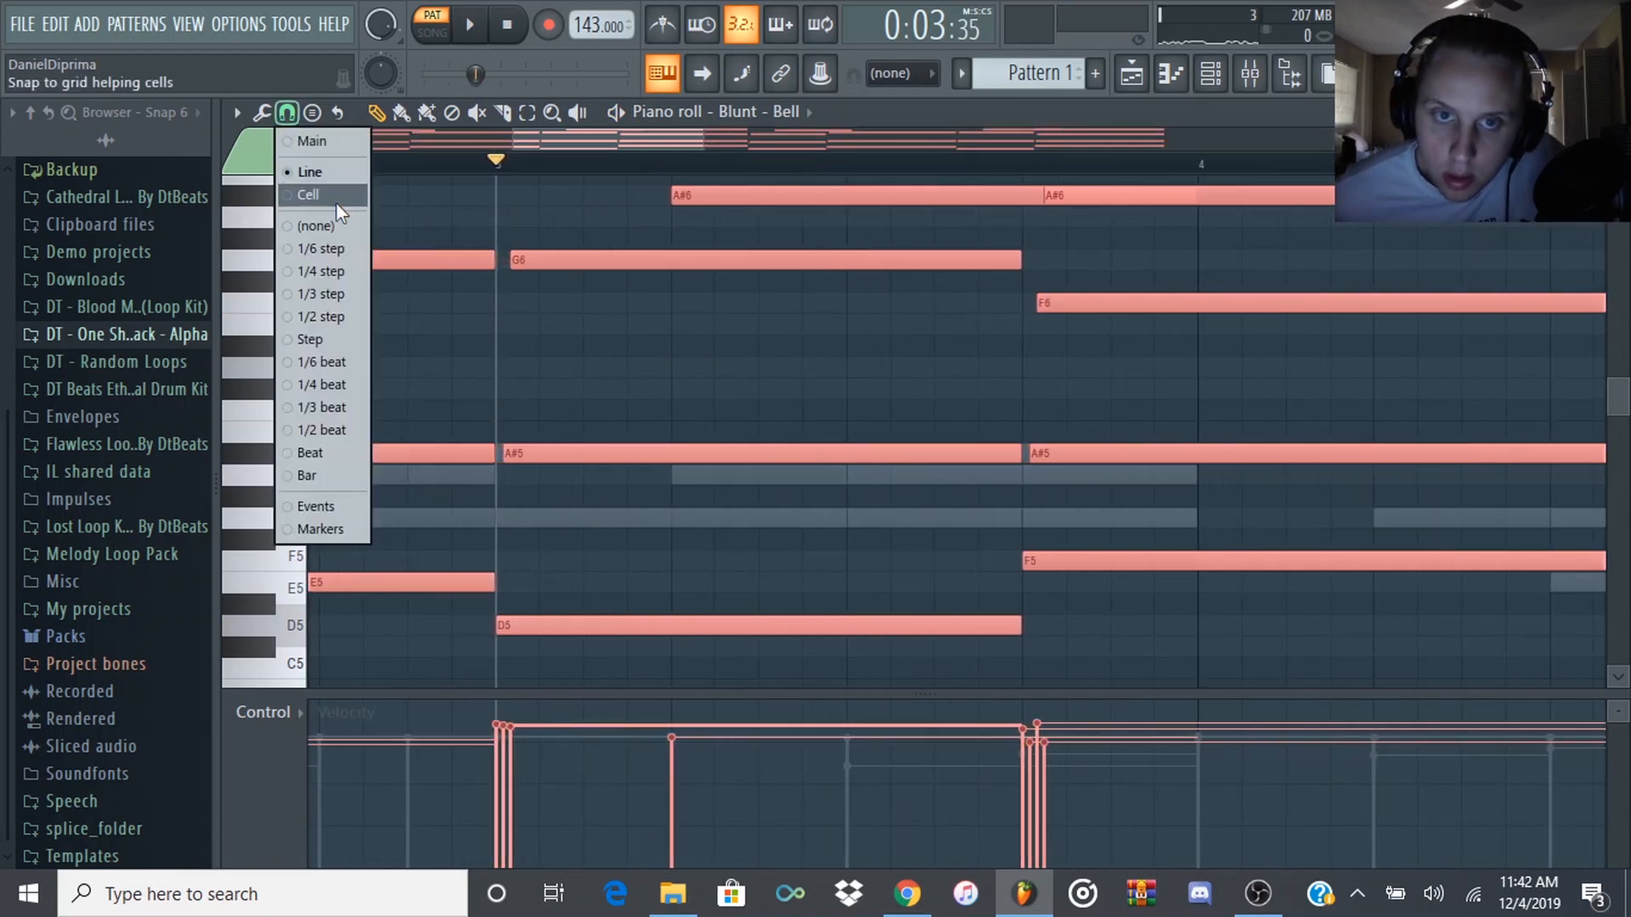
pyautogui.click(318, 268)
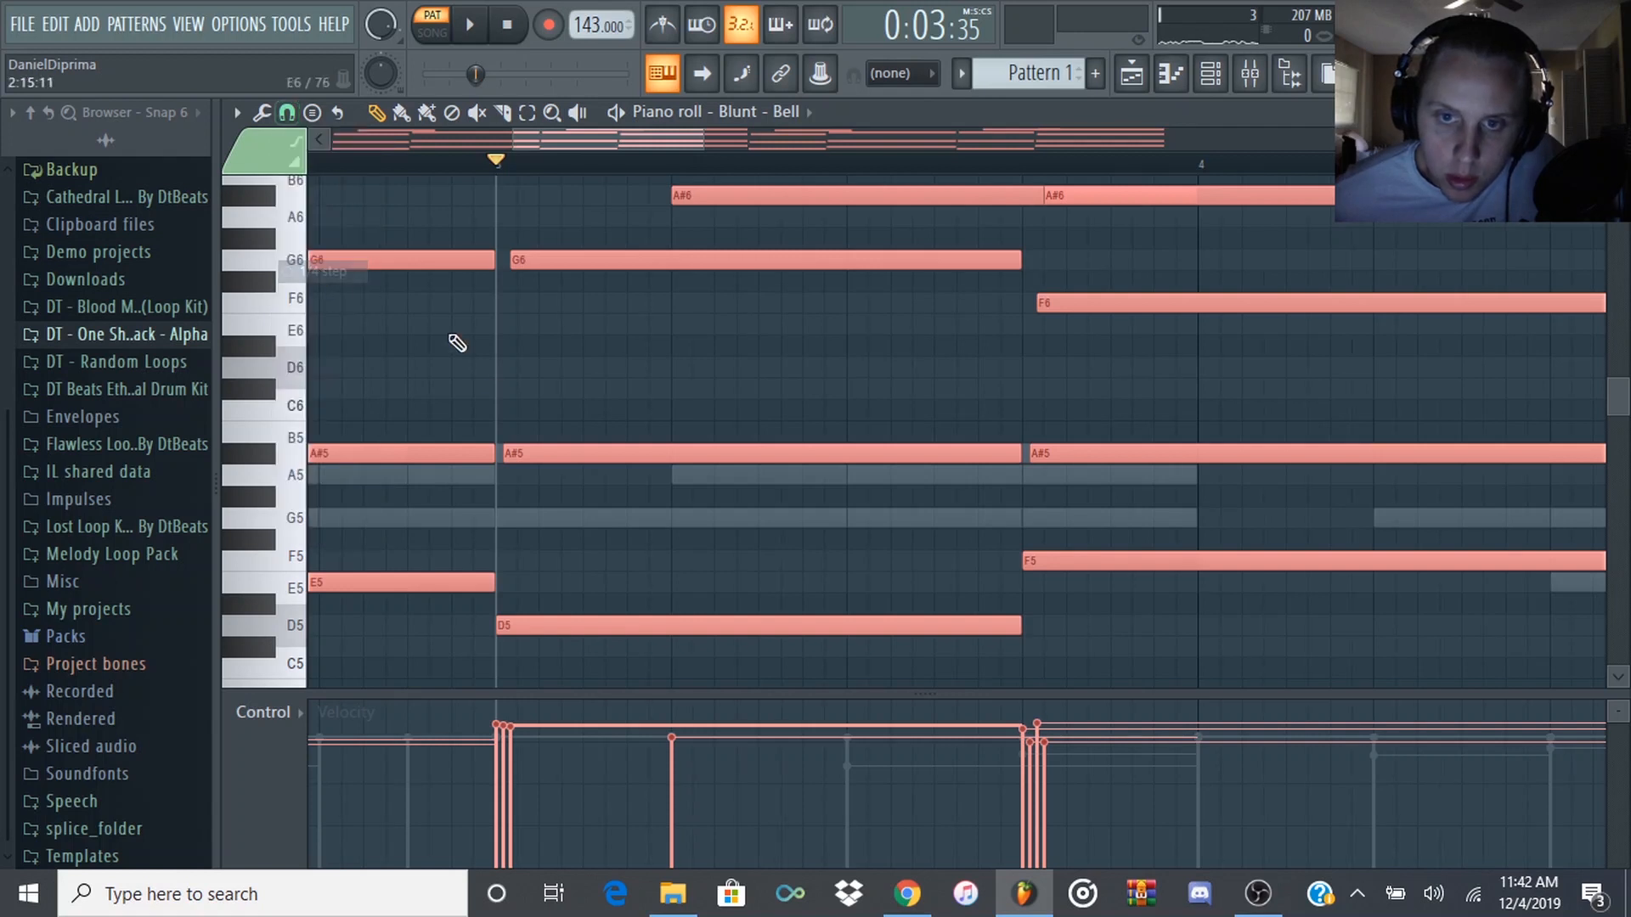
pyautogui.moveTo(528, 456); pyautogui.dragTo(534, 454)
pyautogui.click(527, 534)
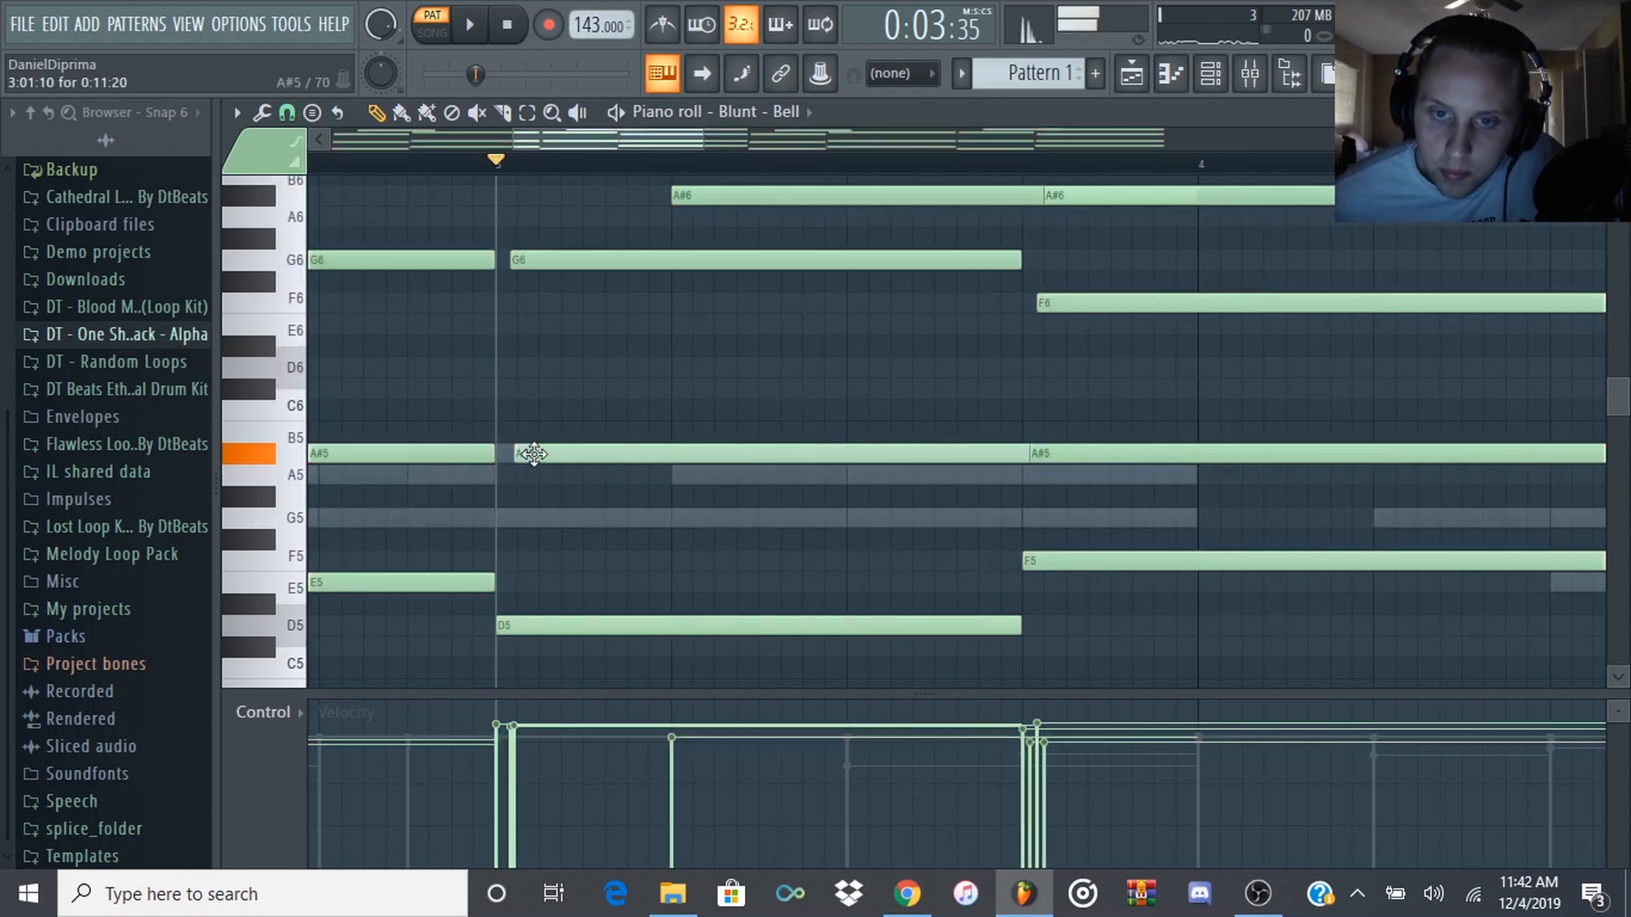
# - Shift the G6 note at bar 3 slightly later than the A#5 below it and audition the bell pattern
pyautogui.moveTo(529, 252); pyautogui.dragTo(549, 255)
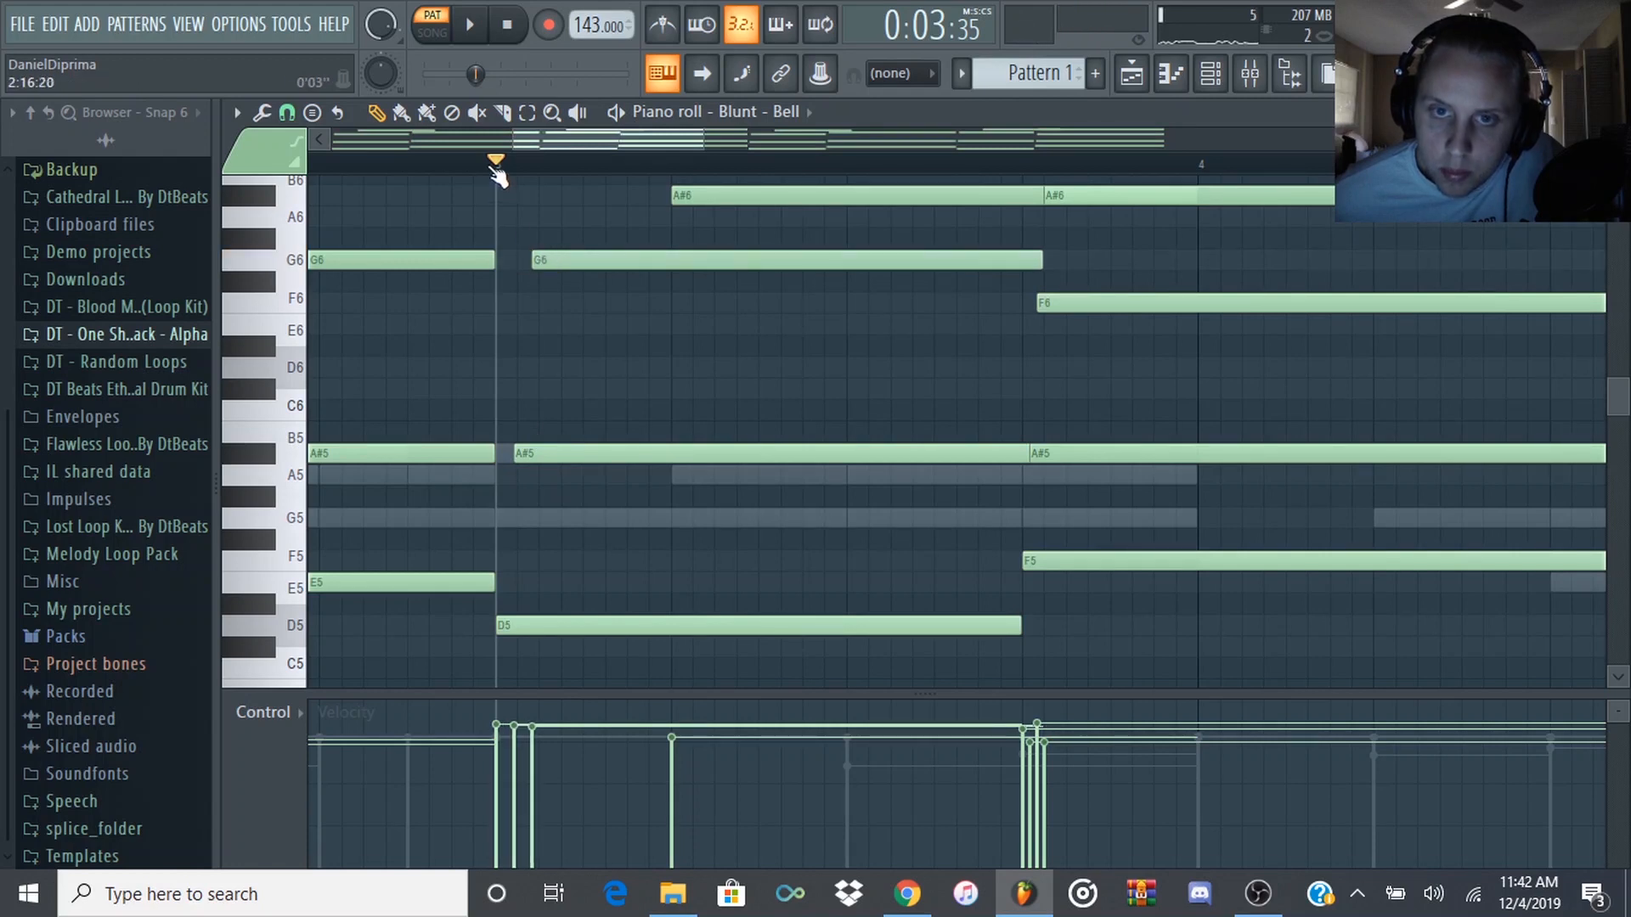
pyautogui.scroll(3, 495, 164)
pyautogui.scroll(-6, 557, 360)
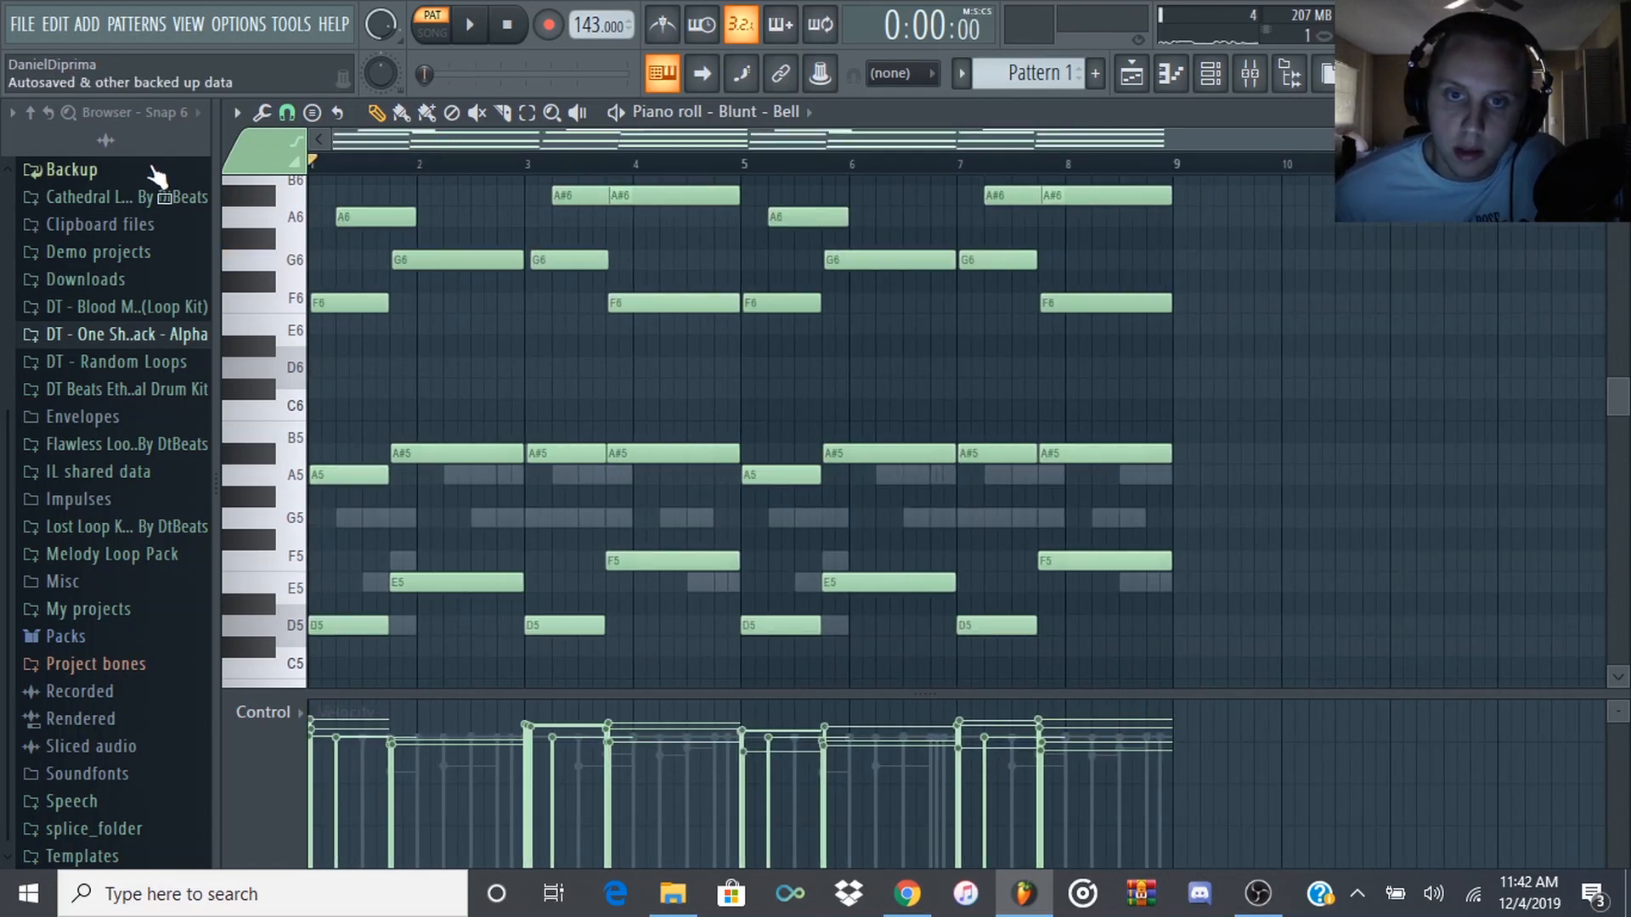
pyautogui.press('space')
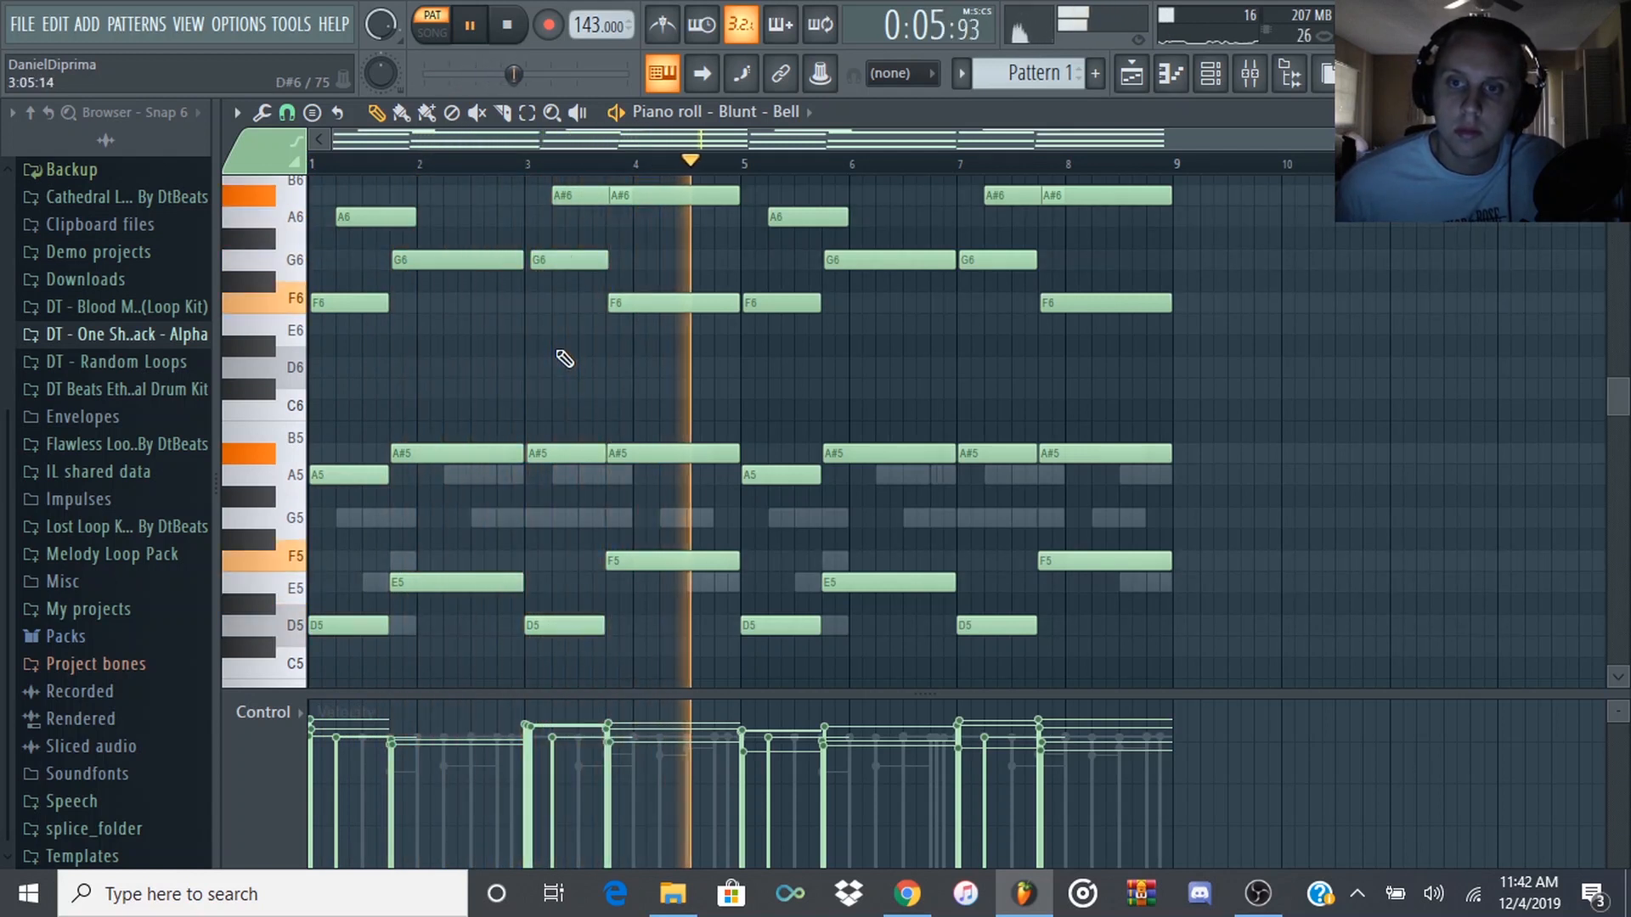
pyautogui.press('space')
# - Set the snap to Line, delete the bell notes in bars 5 to 8, and duplicate the first four bars in their place
pyautogui.click(287, 112)
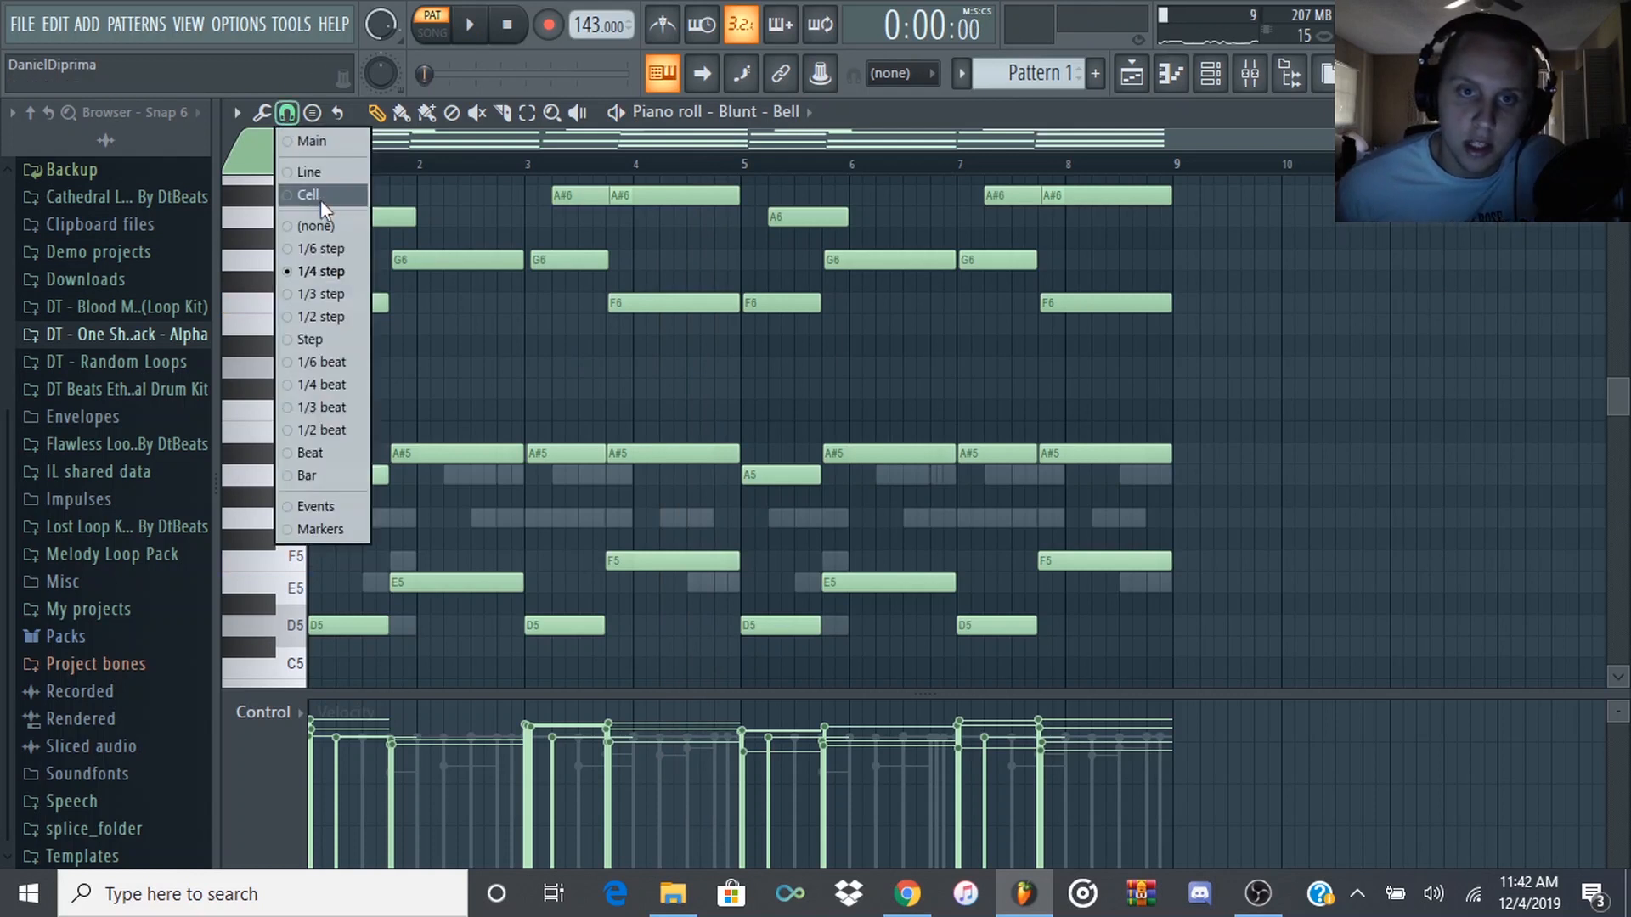
pyautogui.click(304, 170)
pyautogui.moveTo(743, 164); pyautogui.dragTo(1188, 194)
pyautogui.press('Delete')
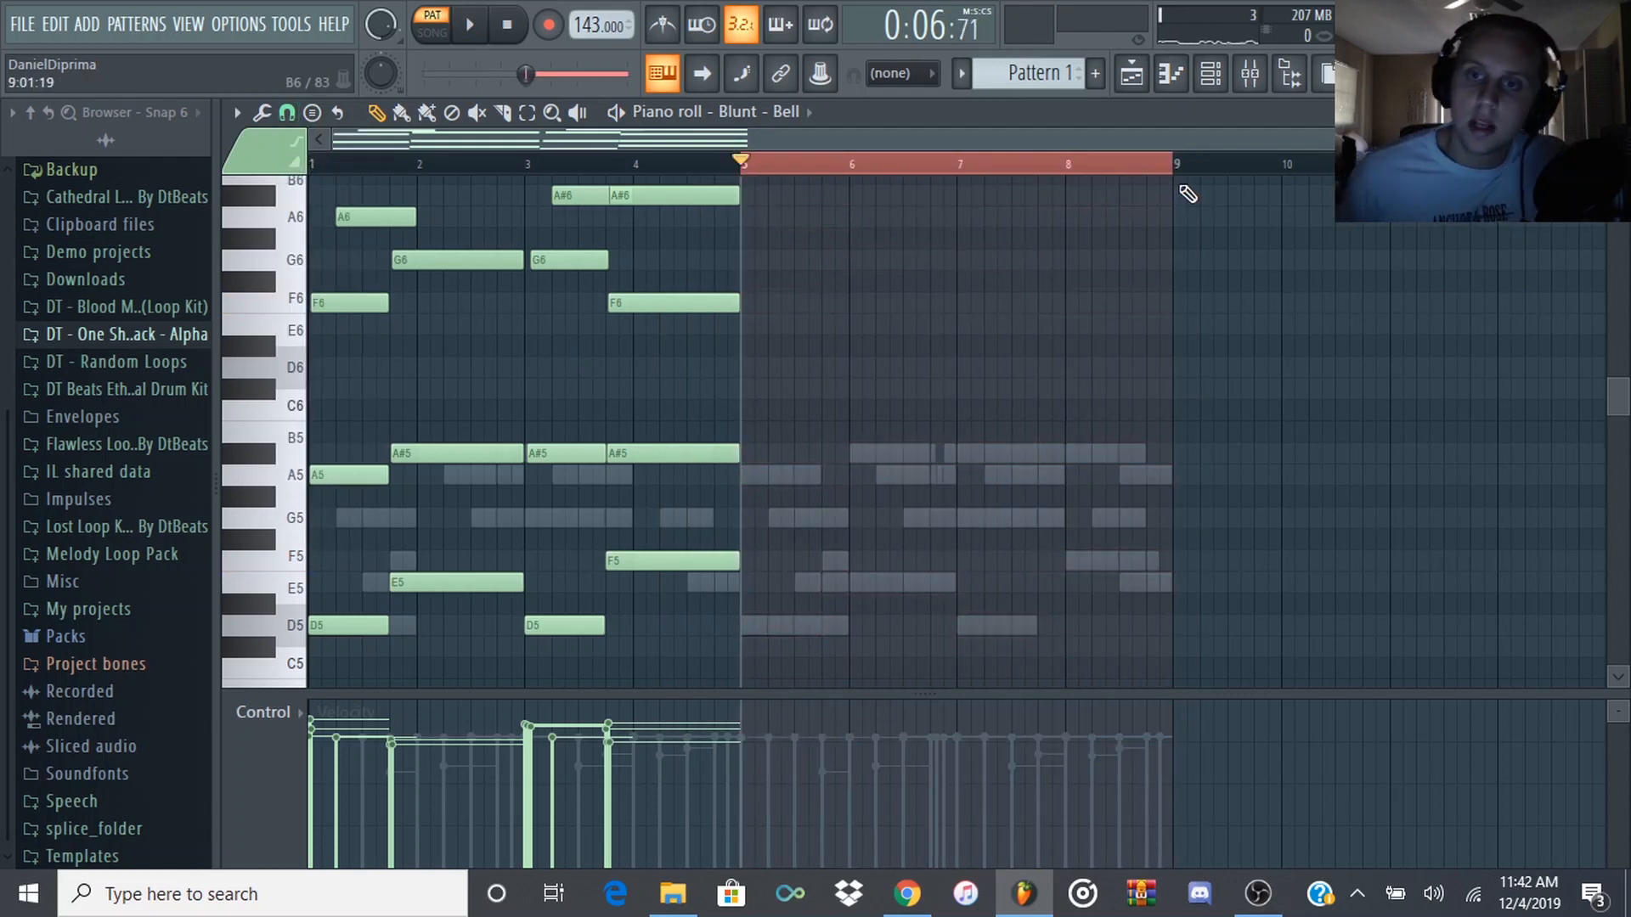
pyautogui.hotkey('ctrl', 'a')
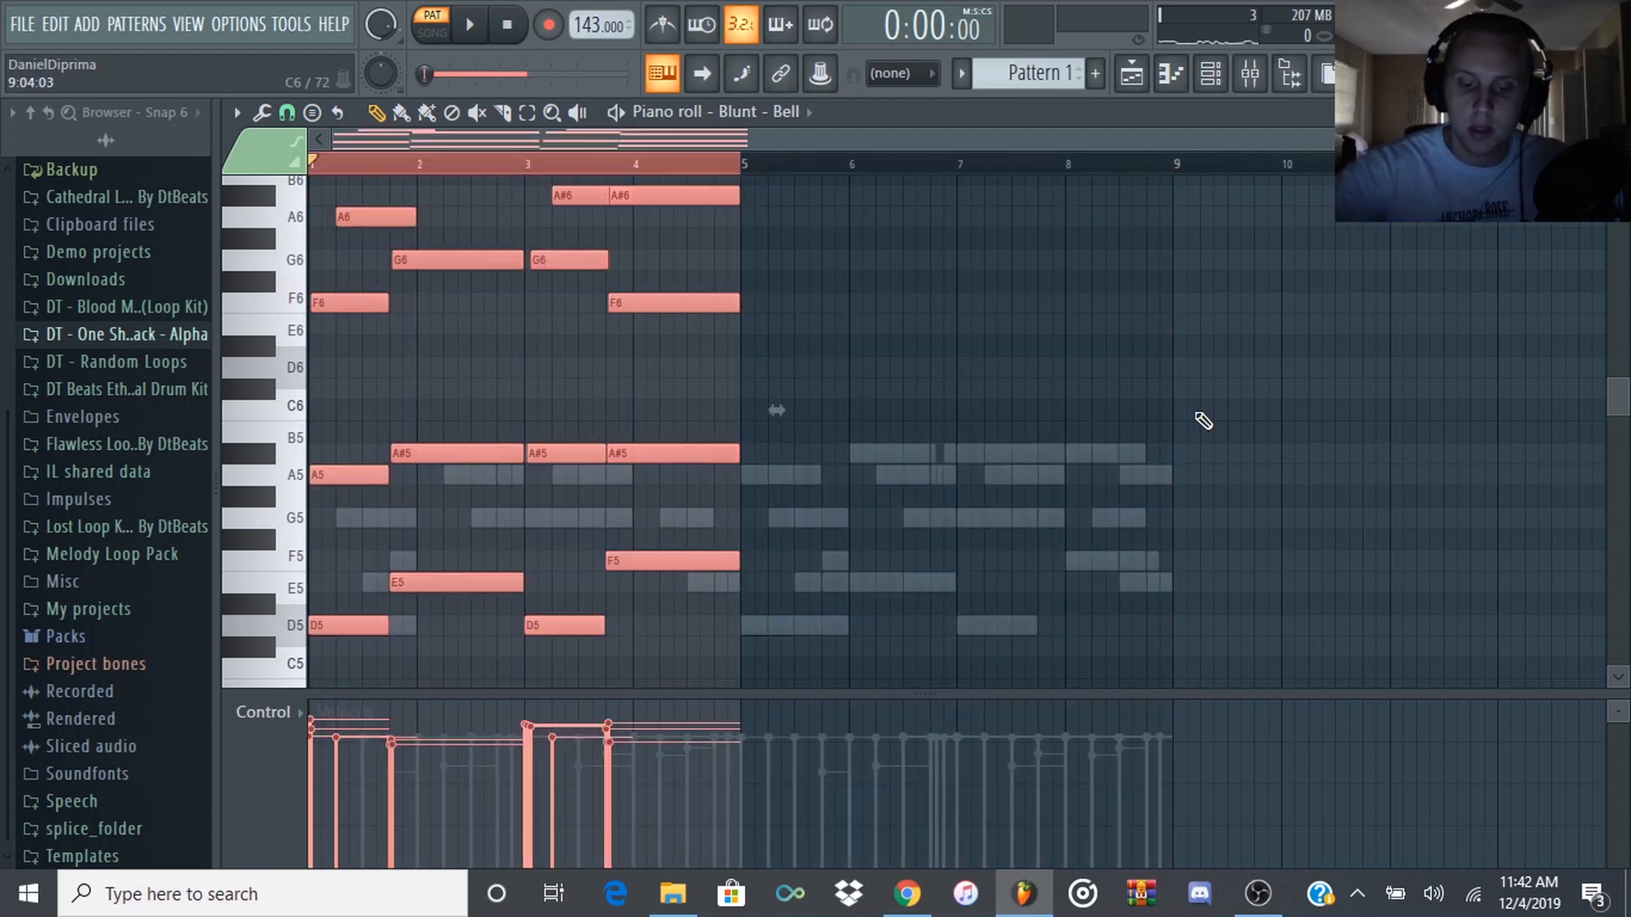
pyautogui.hotkey('ctrl', 'b')
pyautogui.hotkey('ctrl', 'd')
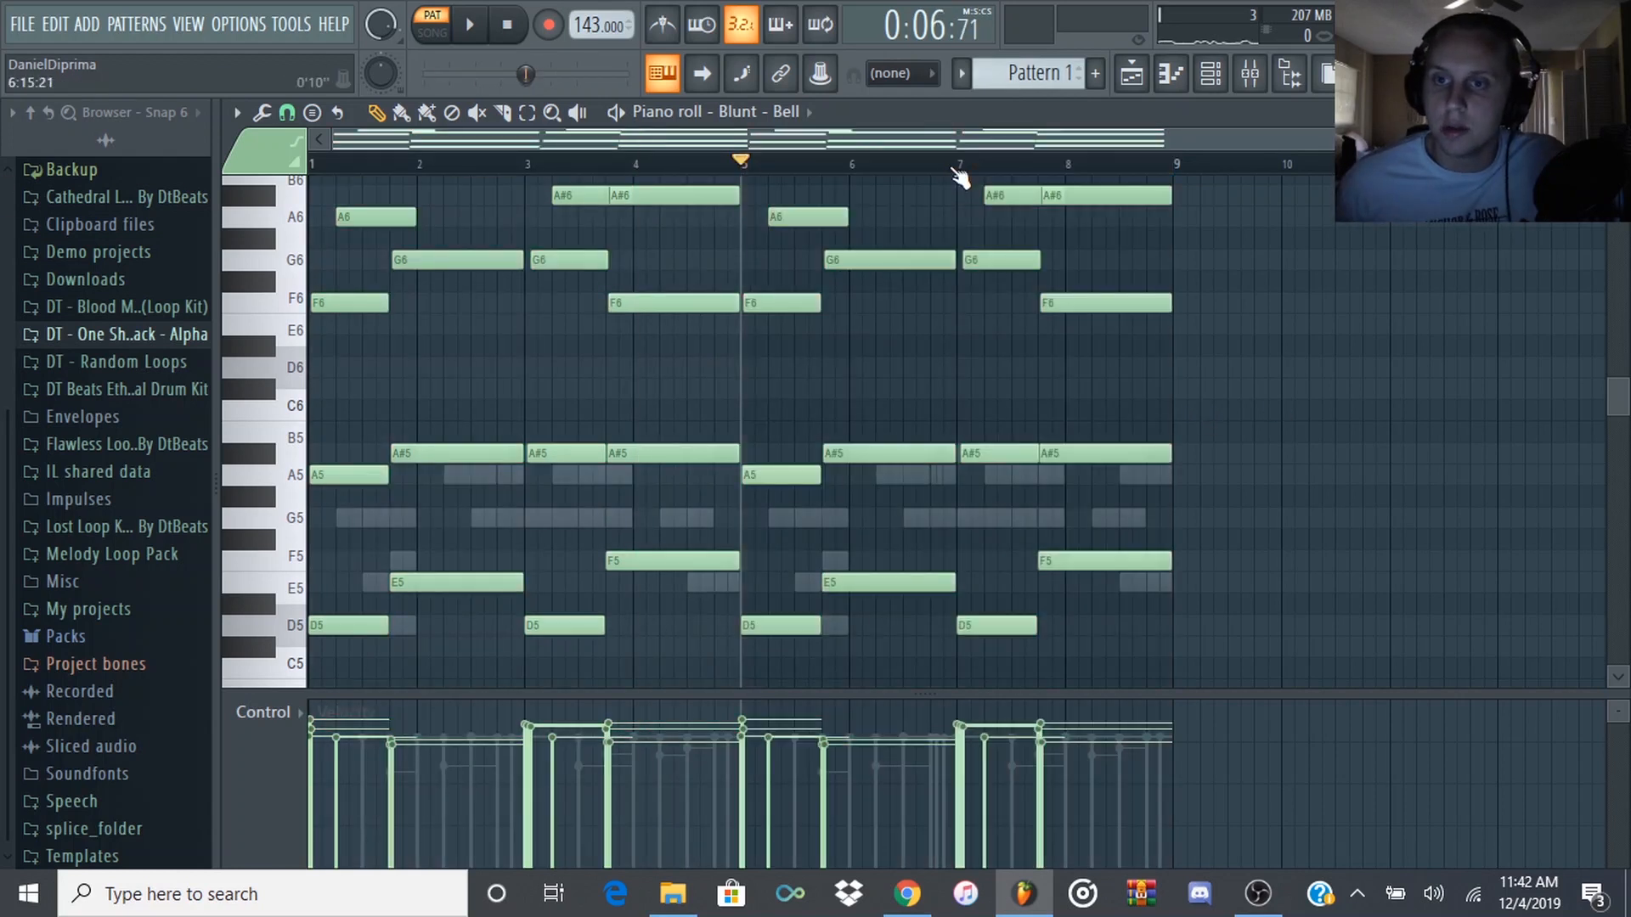
# - Randomize the note levels of the Blunt - Bell #2 and Hot - Trumpet patterns
pyautogui.click(1210, 74)
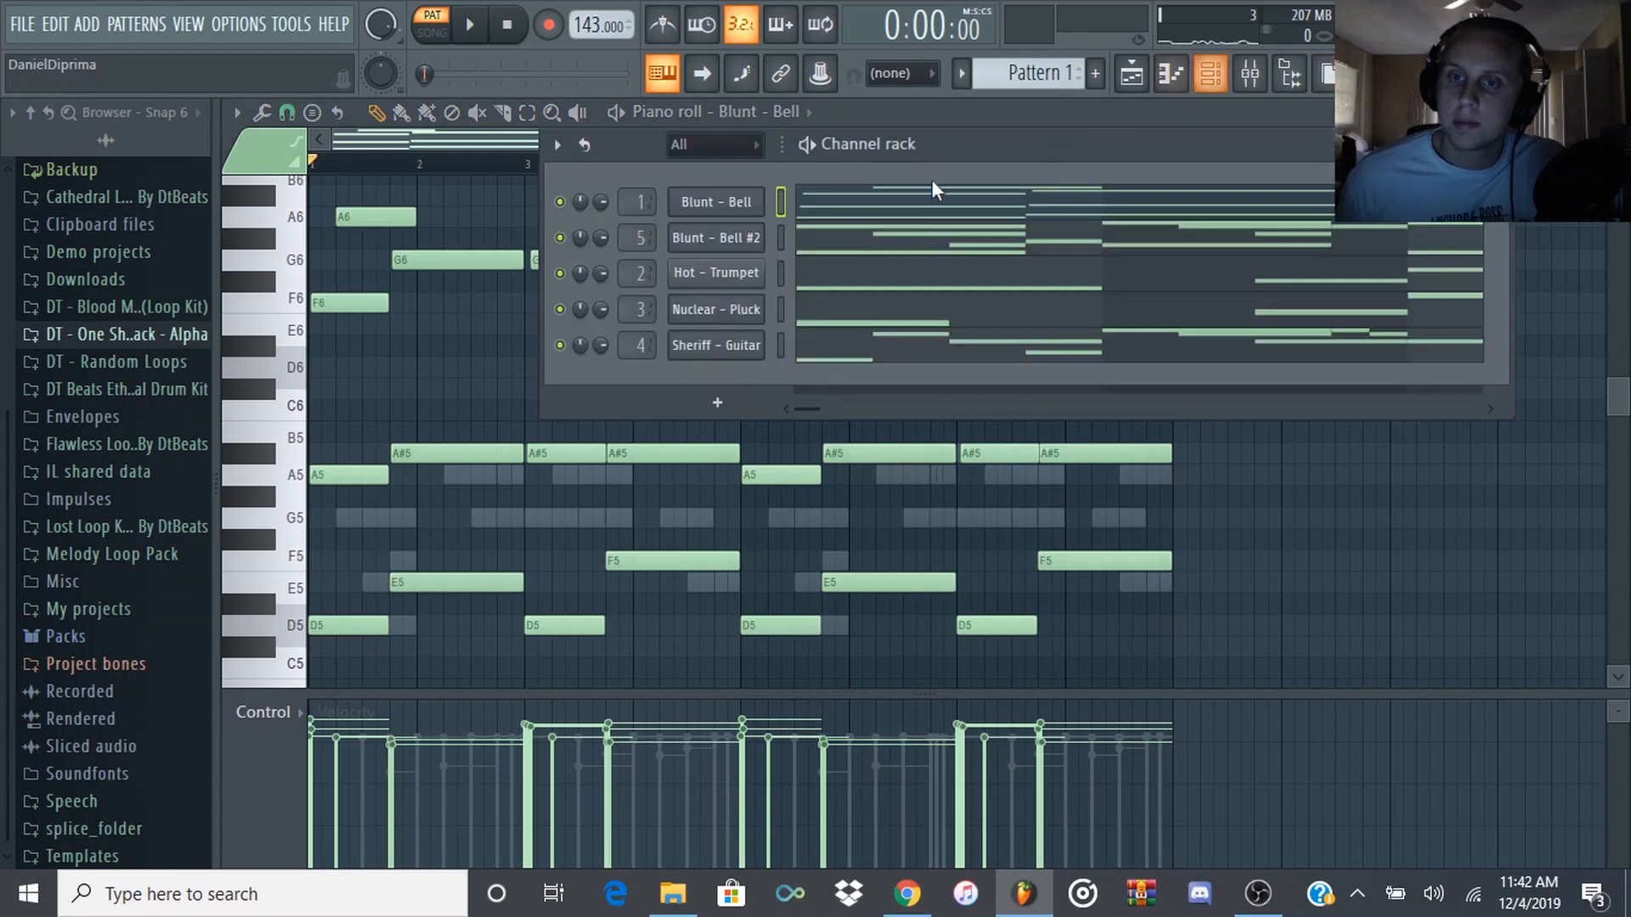
pyautogui.click(901, 233)
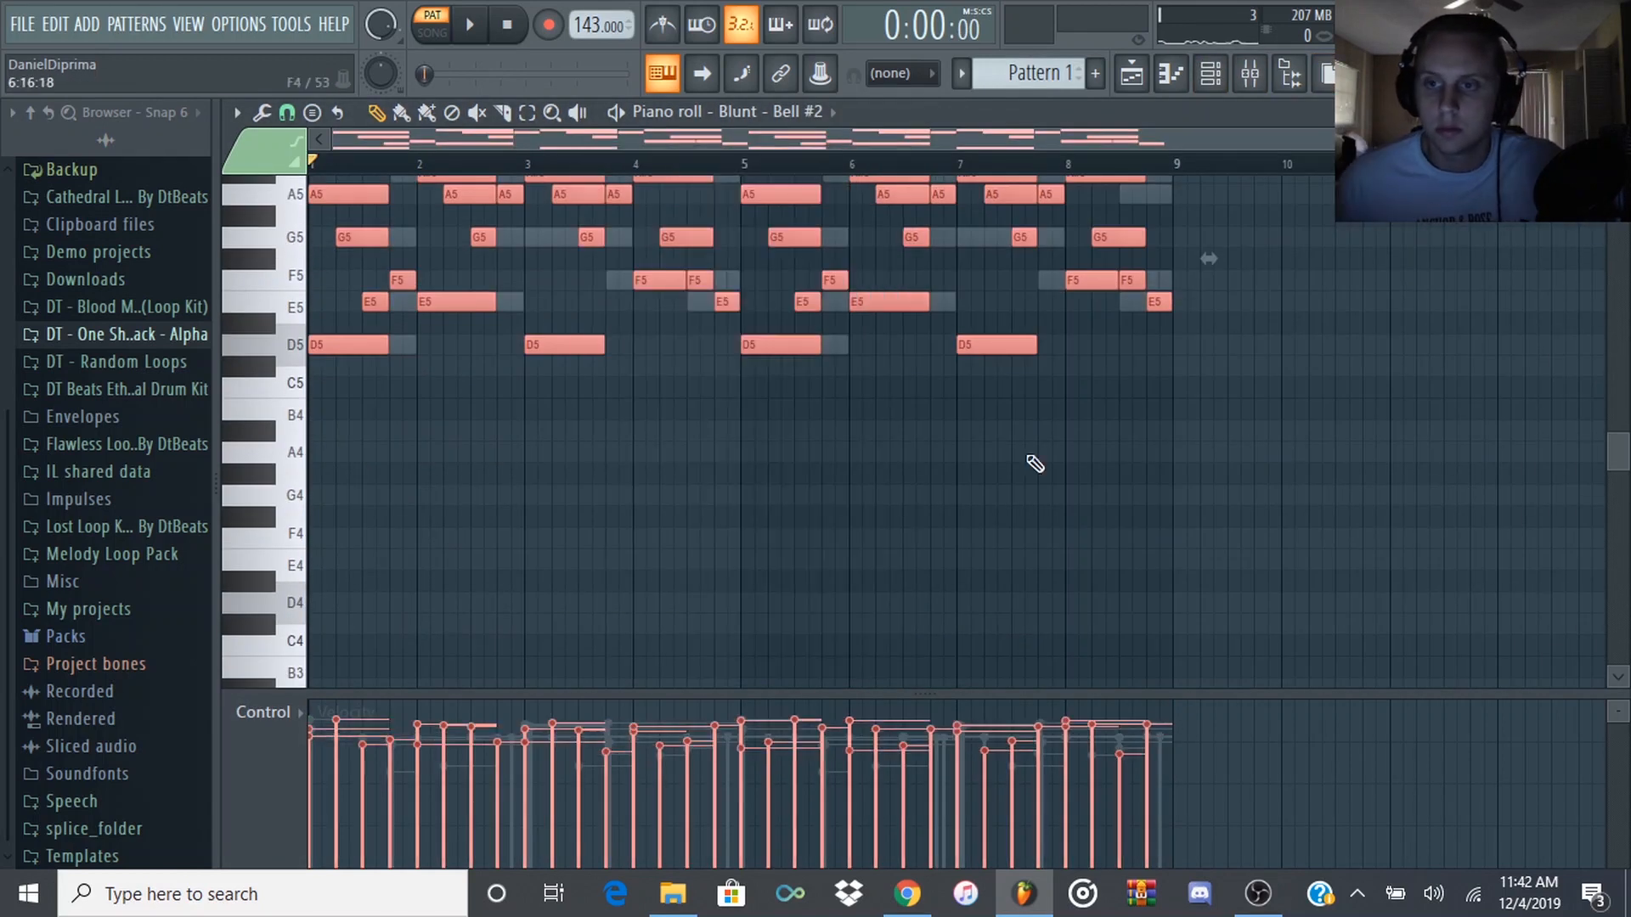
pyautogui.press('F6')
pyautogui.click(830, 278)
pyautogui.hotkey('ctrl', 'a')
pyautogui.click(685, 554)
pyautogui.hotkey('alt', 'r')
pyautogui.click(870, 643)
# - Randomize the levels of all notes in the Nuclear - Pluck pattern
pyautogui.click(1210, 75)
pyautogui.click(1231, 309)
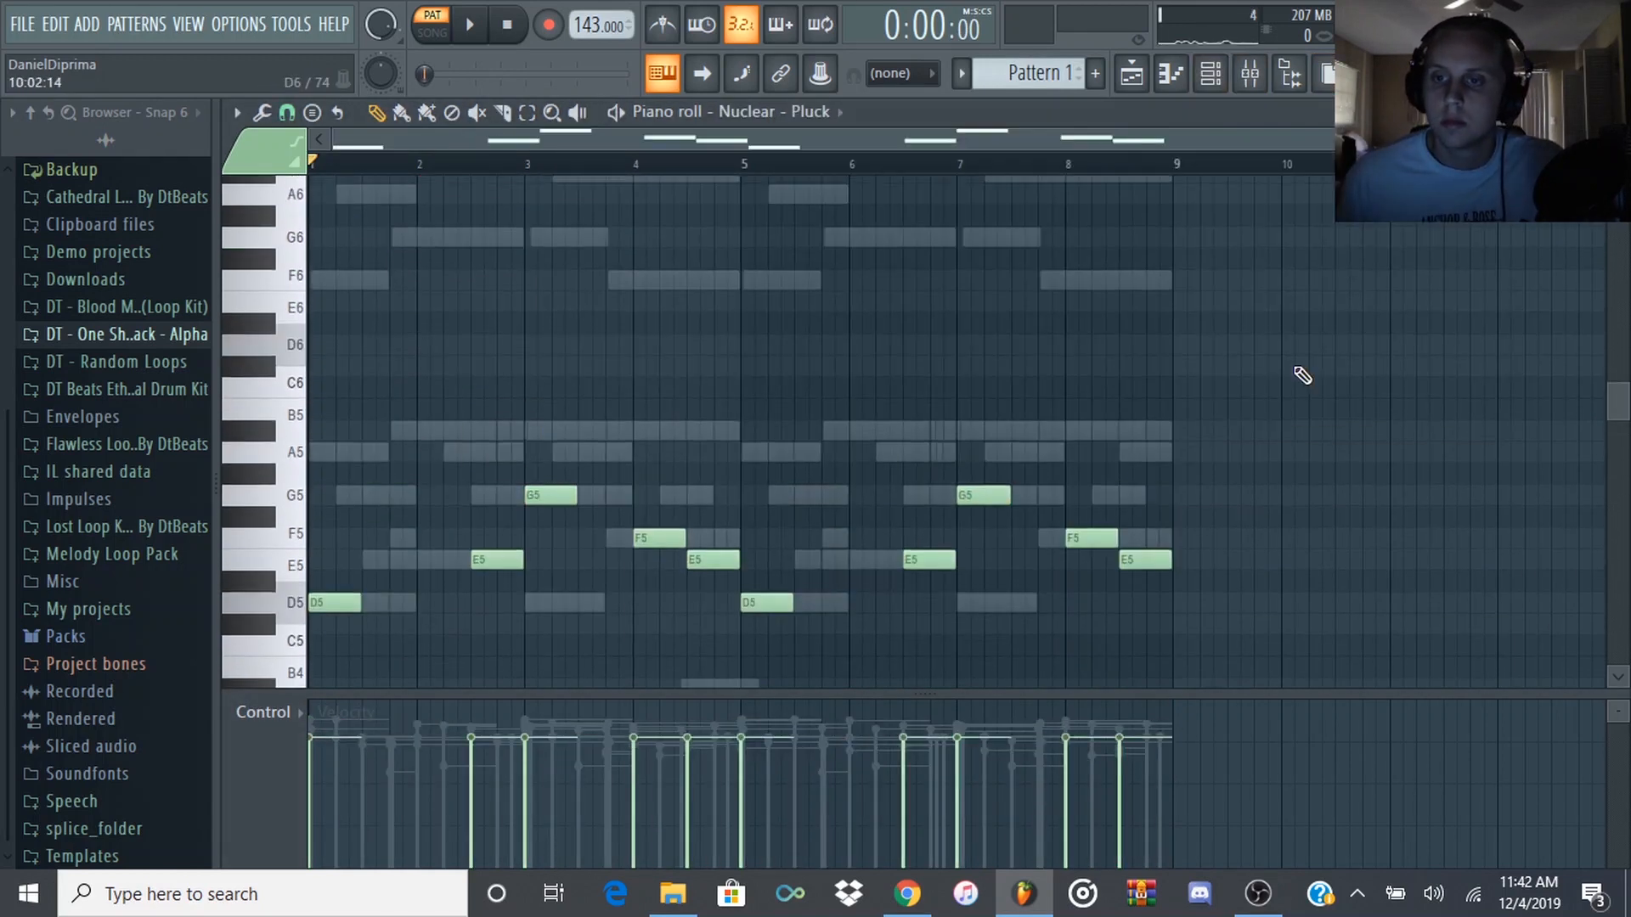
pyautogui.hotkey('ctrl', 'a')
pyautogui.hotkey('alt', 'r')
pyautogui.click(871, 644)
# - Randomize the levels of all notes in the Sheriff - Guitar pattern
pyautogui.click(1210, 75)
pyautogui.click(965, 354)
pyautogui.moveTo(1308, 349); pyautogui.dragTo(309, 678)
pyautogui.hotkey('alt', 'r')
pyautogui.click(871, 644)
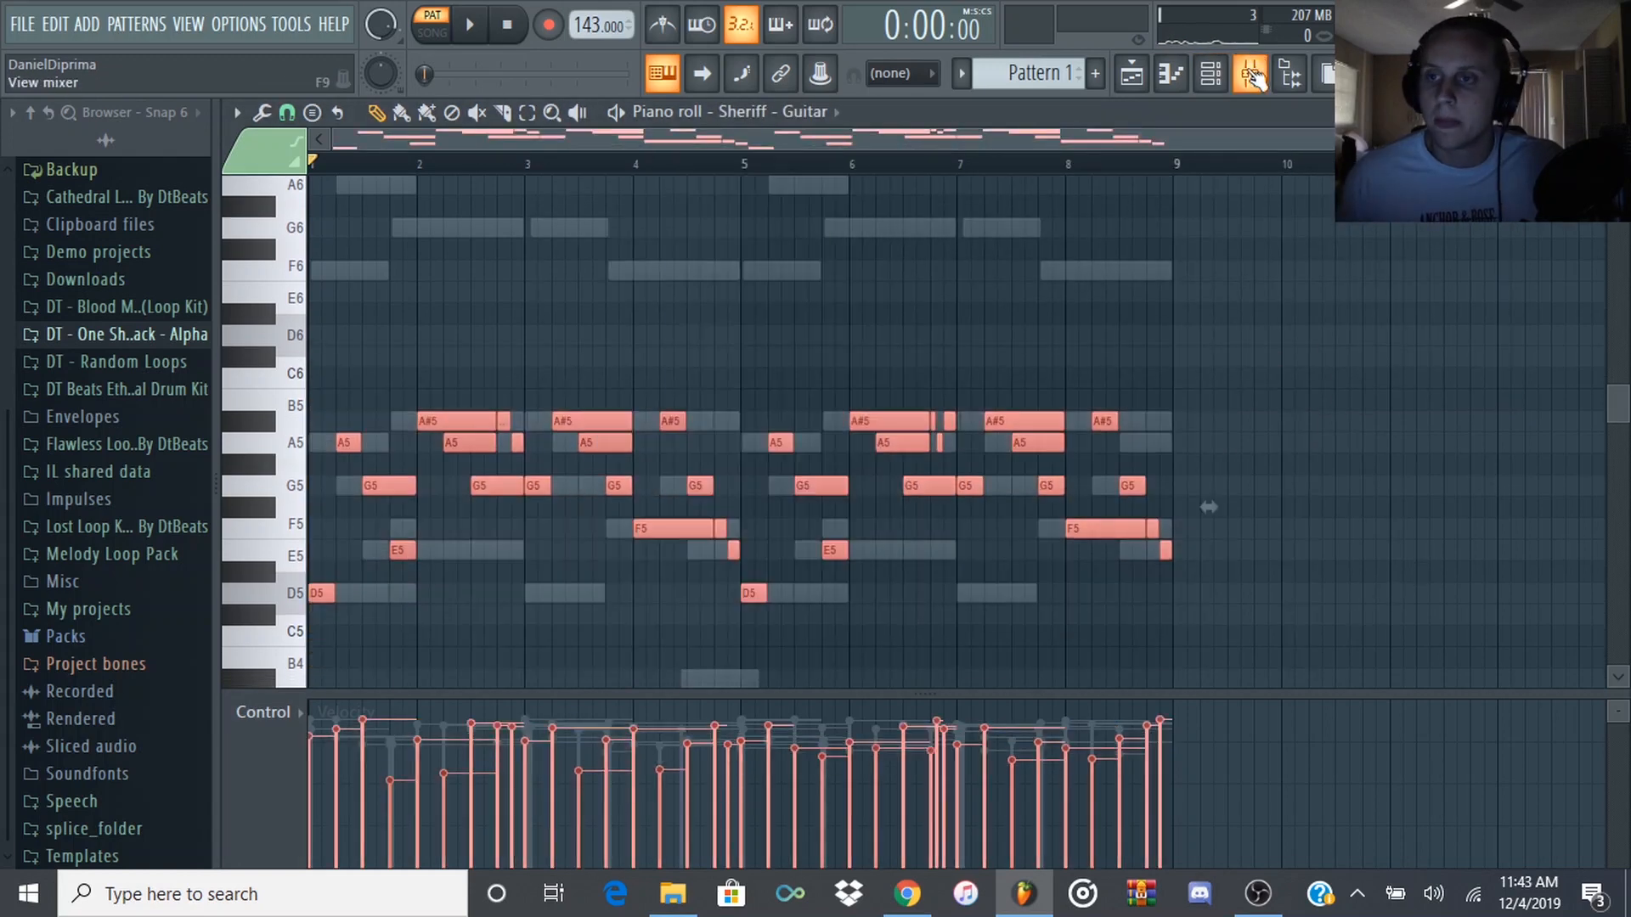
# - Solo Insert 1 in the mixer and audition the first bell by itself
pyautogui.click(1250, 74)
pyautogui.rightClick(365, 388)
pyautogui.click(1210, 75)
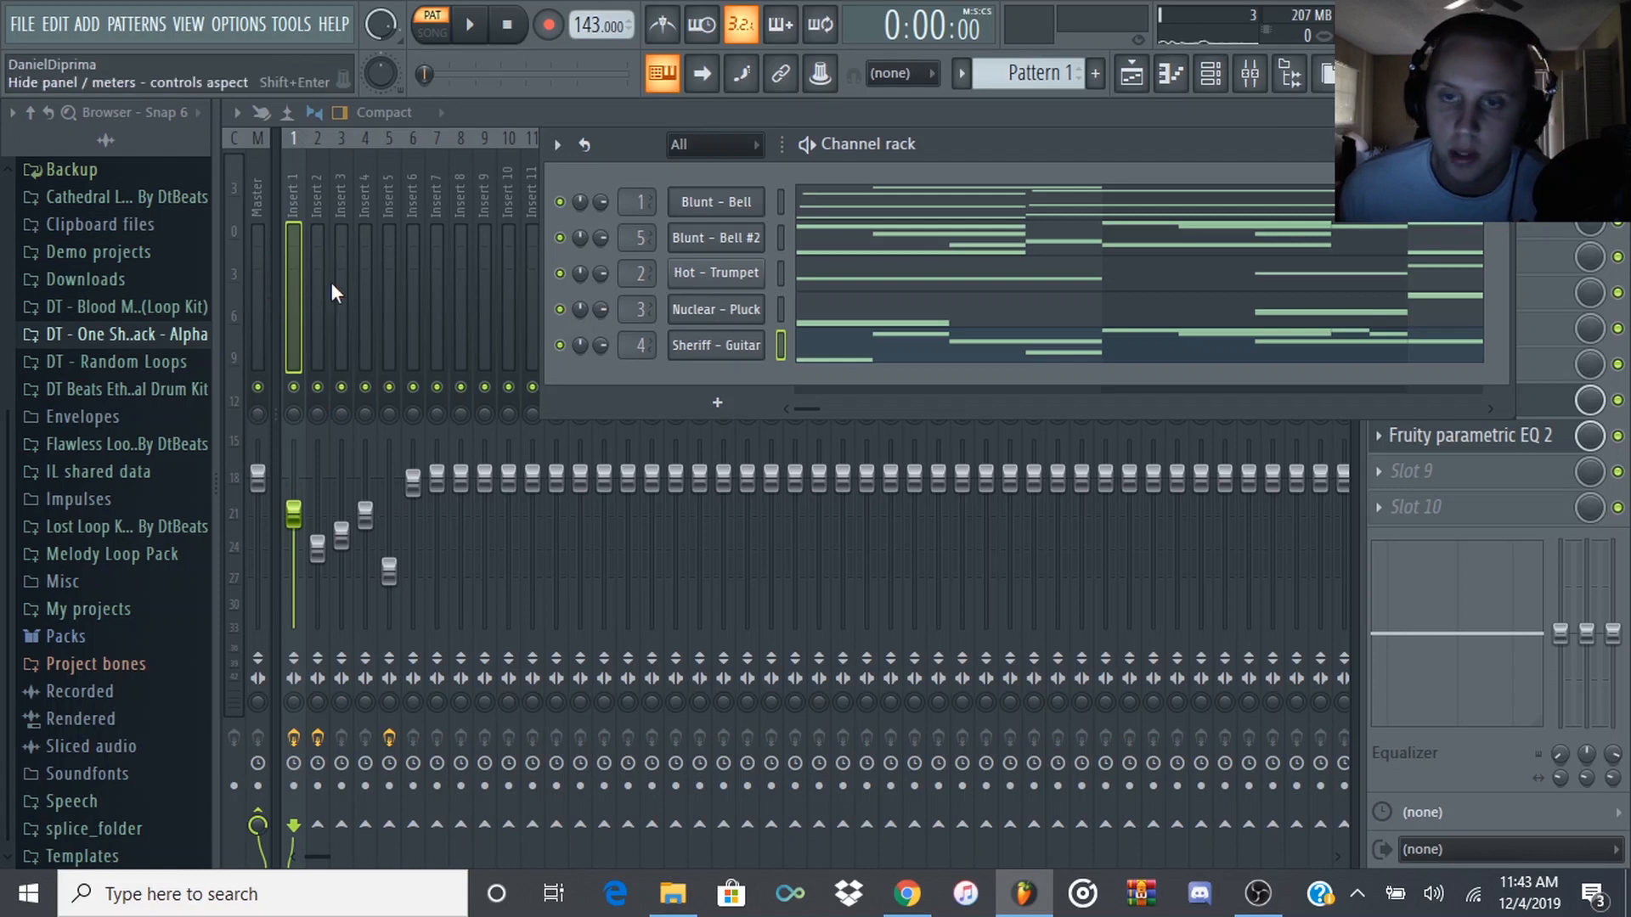
pyautogui.press('F6')
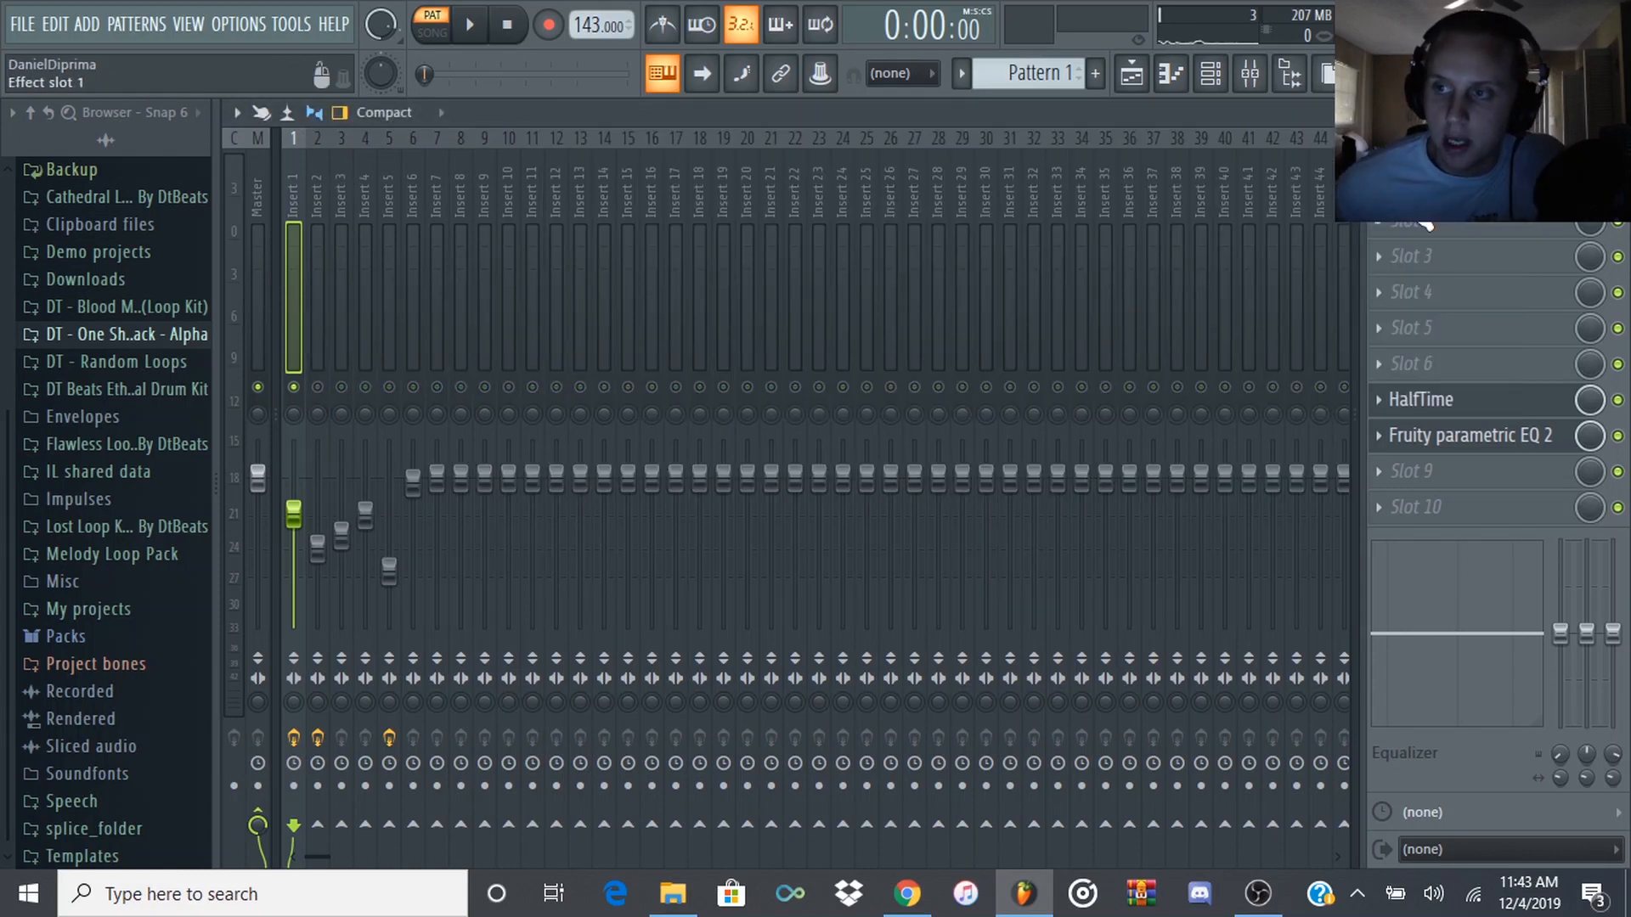
pyautogui.press('space')
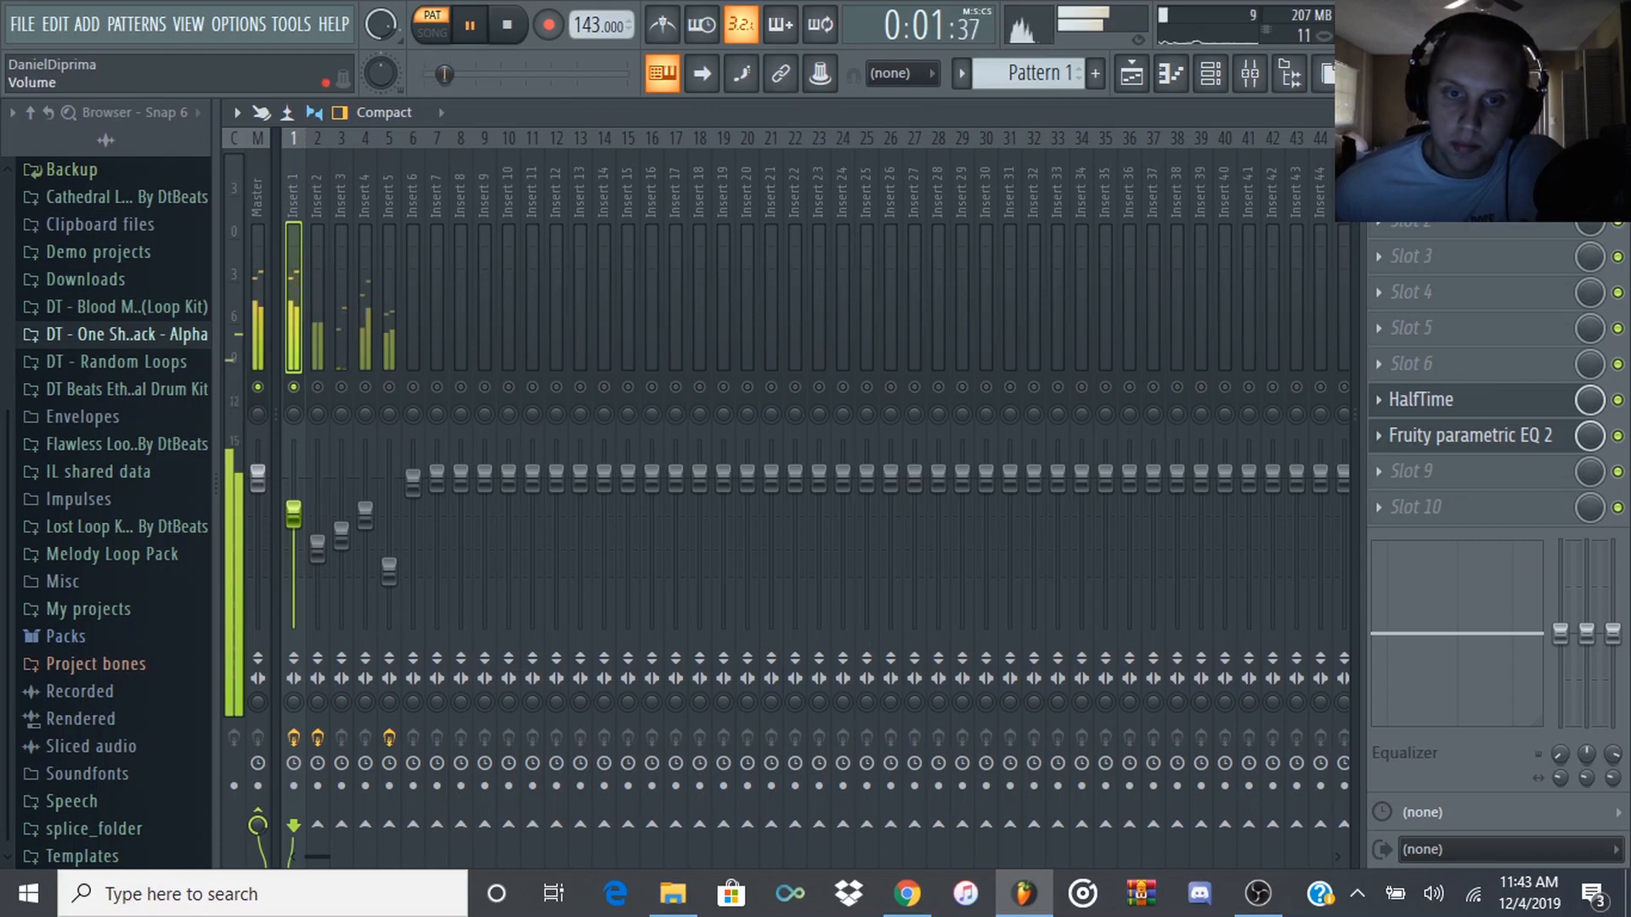
pyautogui.press('space')
# - Load RC-20 Retro Color on Insert 1, turn its Noise module off, and audition the result
pyautogui.click(1381, 220)
pyautogui.click(1028, 96)
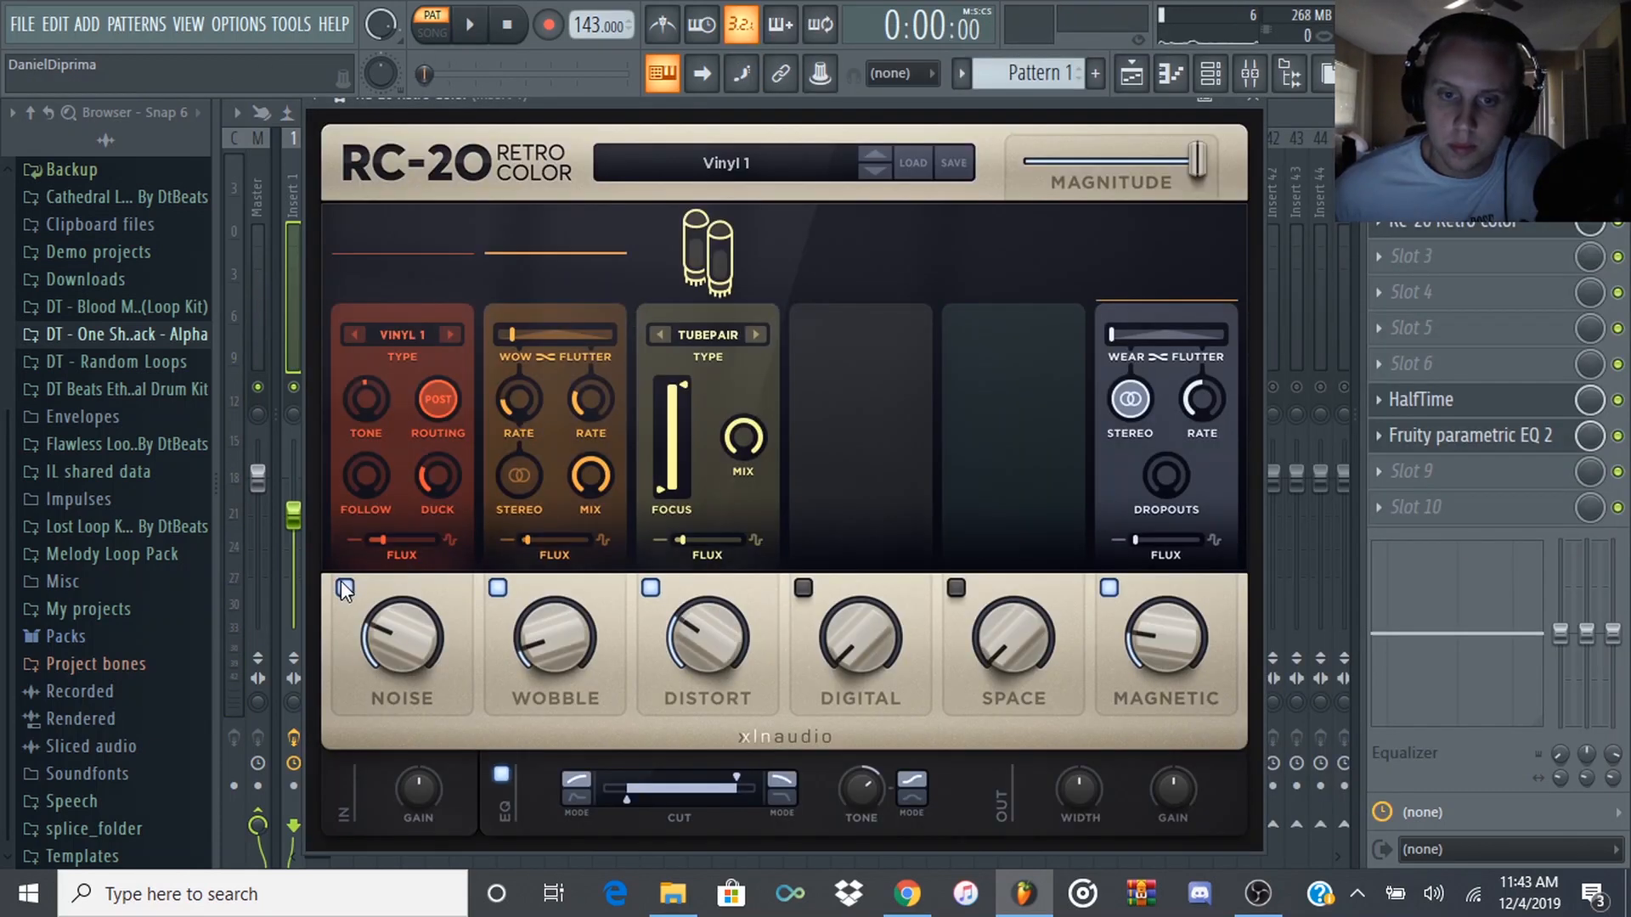
pyautogui.click(344, 587)
pyautogui.press('space')
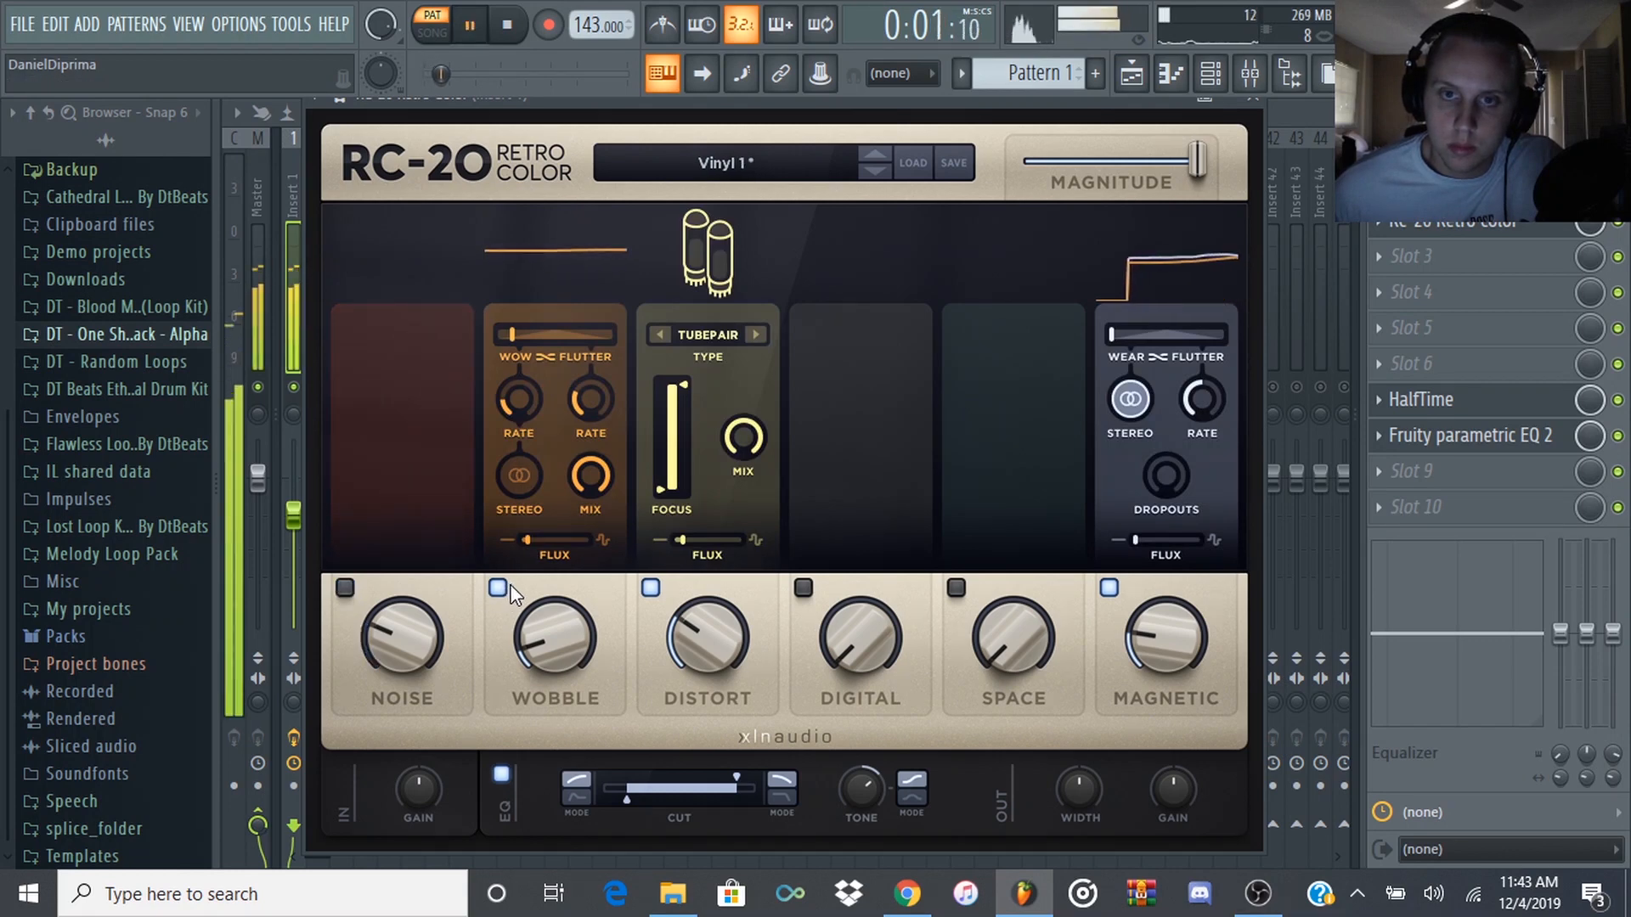
pyautogui.press('space')
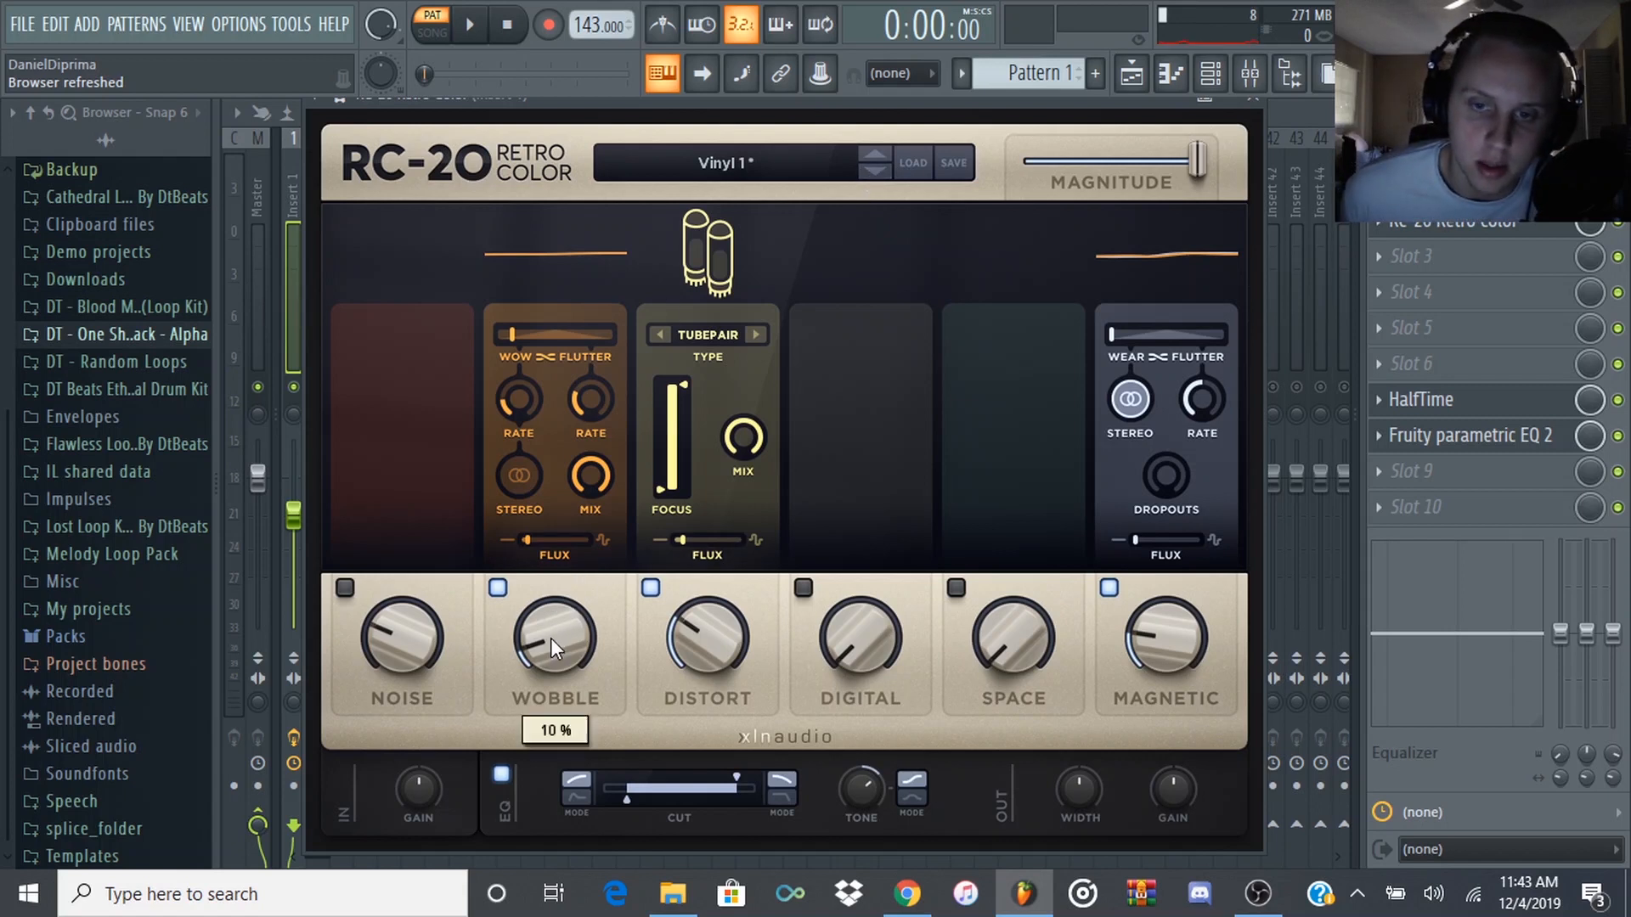
# - Set RC-20's Wobble amount to 20% and its wow/flutter balance to 14% during playback
pyautogui.scroll(6, 550, 639)
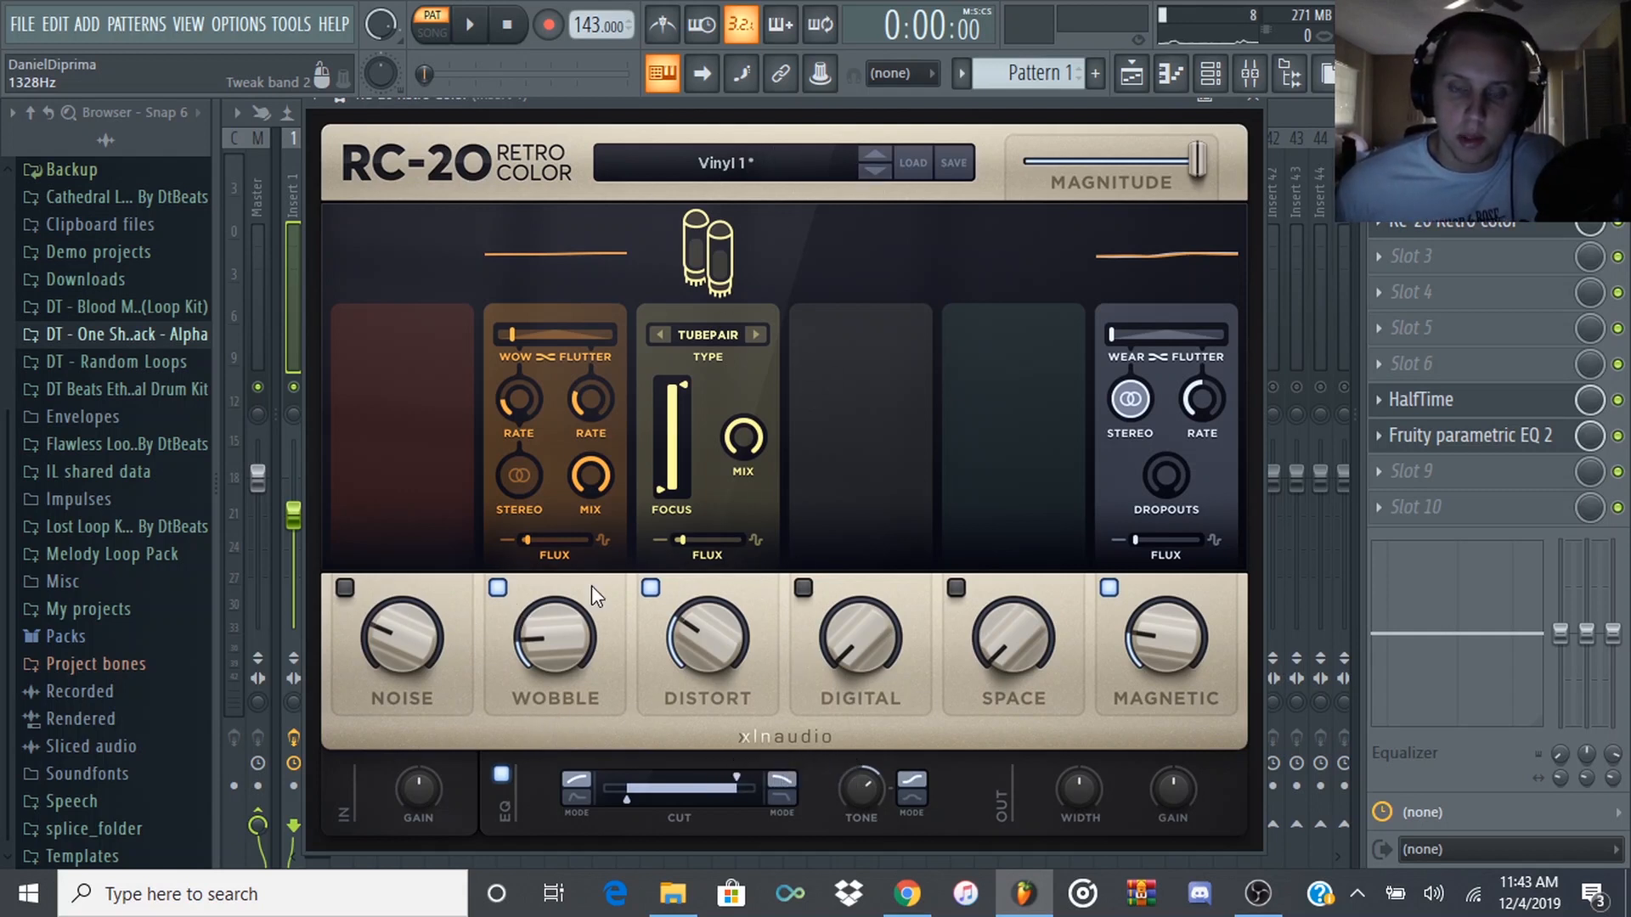
pyautogui.press('space')
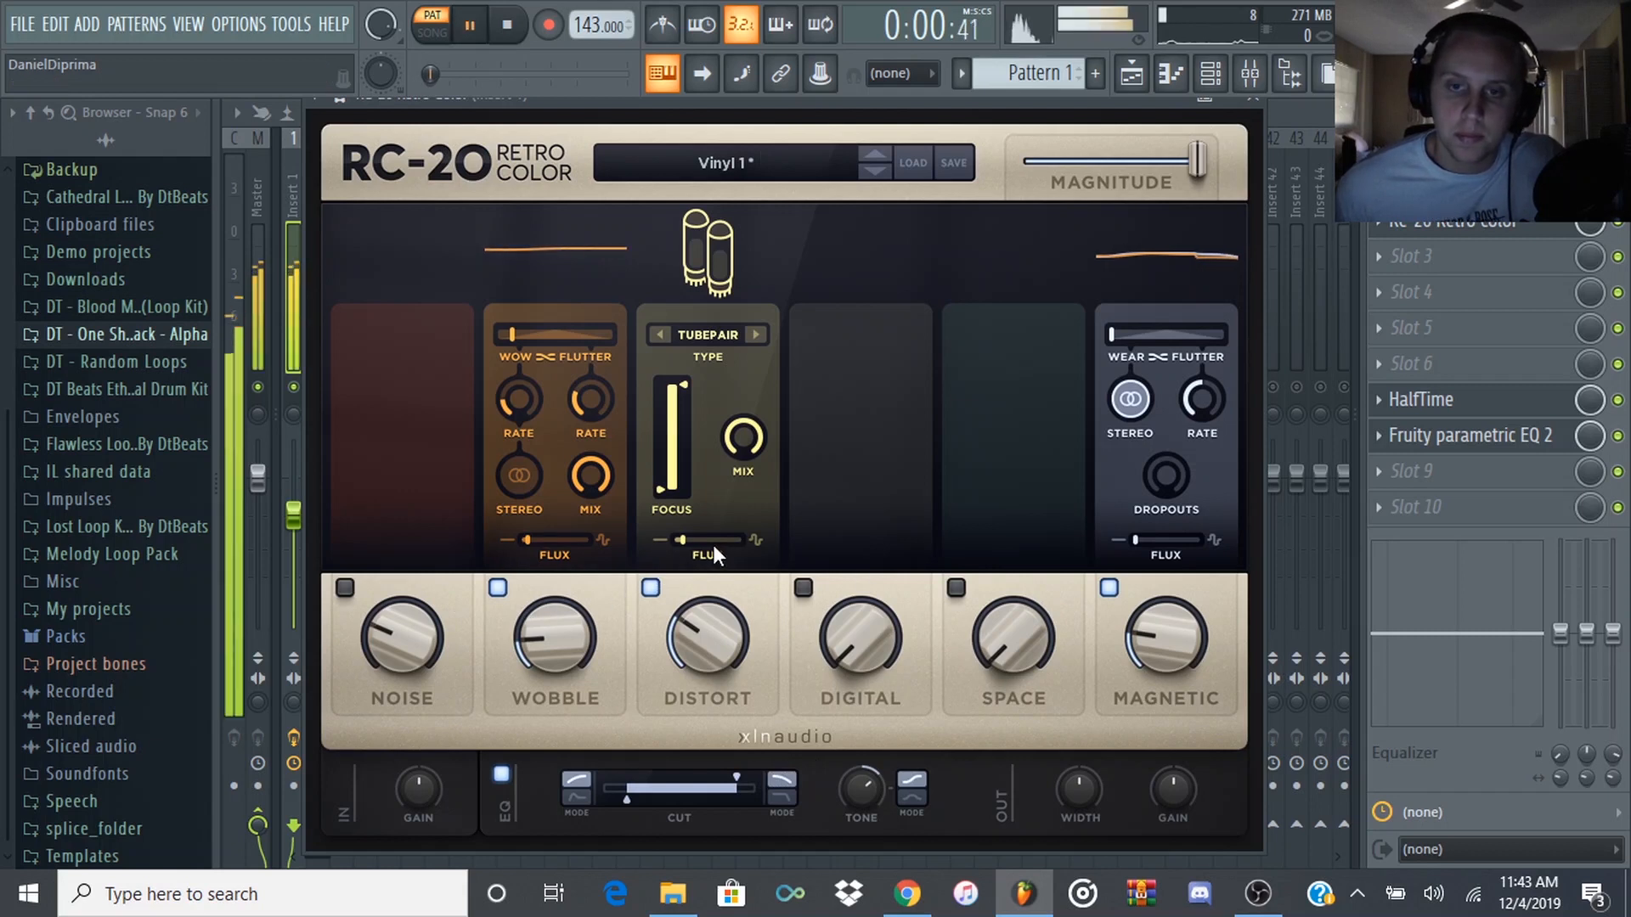
pyautogui.moveTo(518, 339)
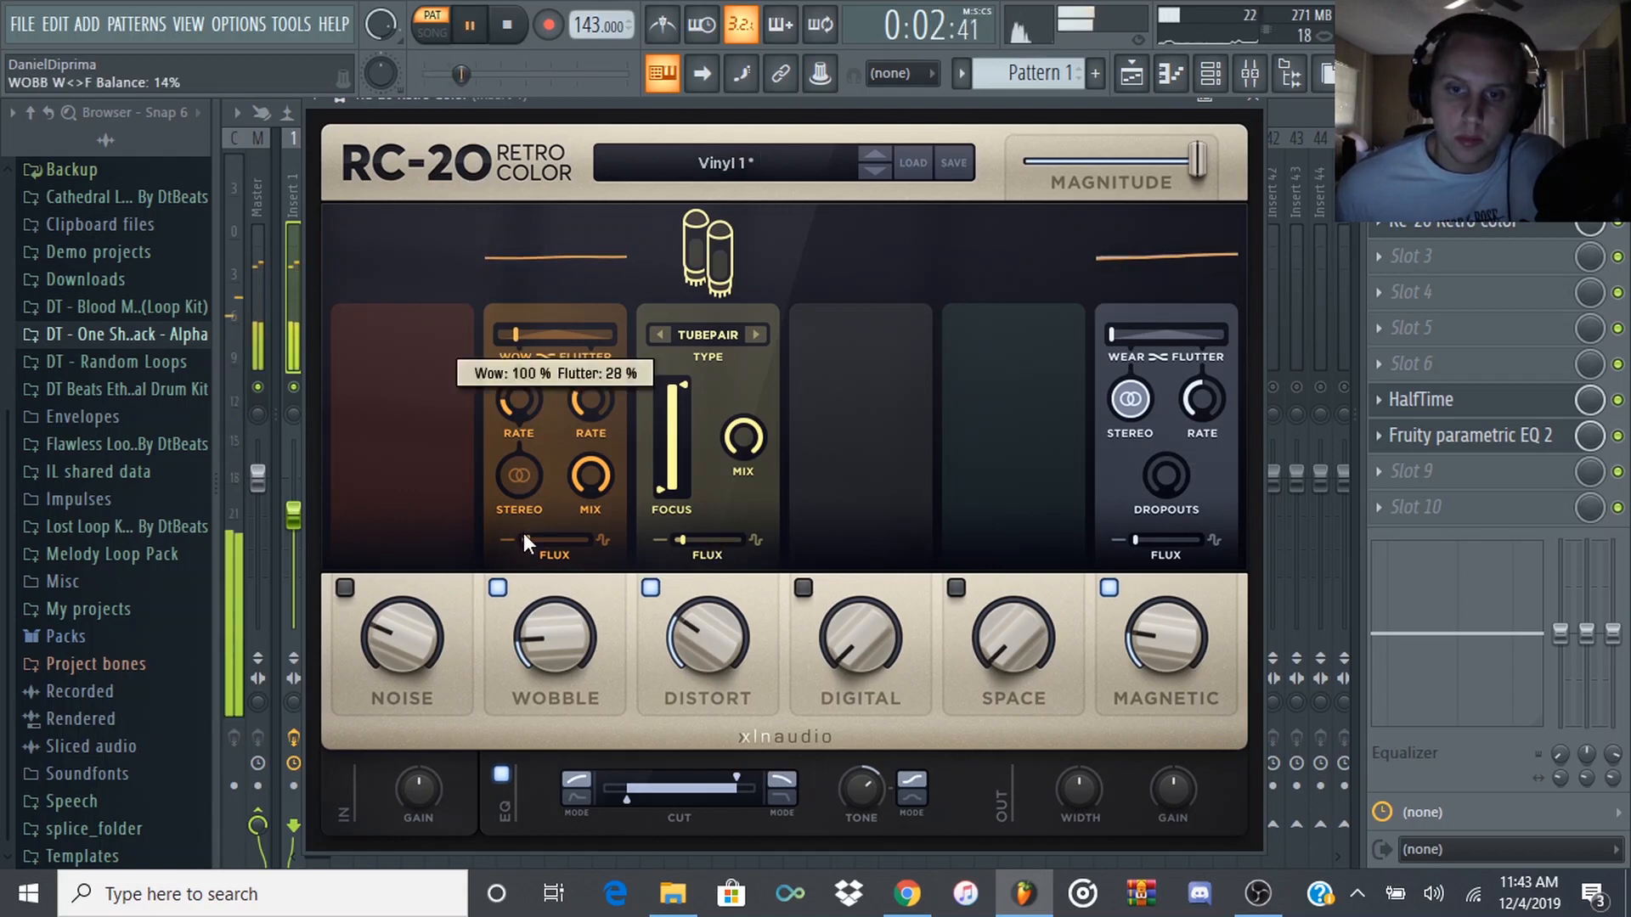
pyautogui.moveTo(539, 600); pyautogui.dragTo(541, 584)
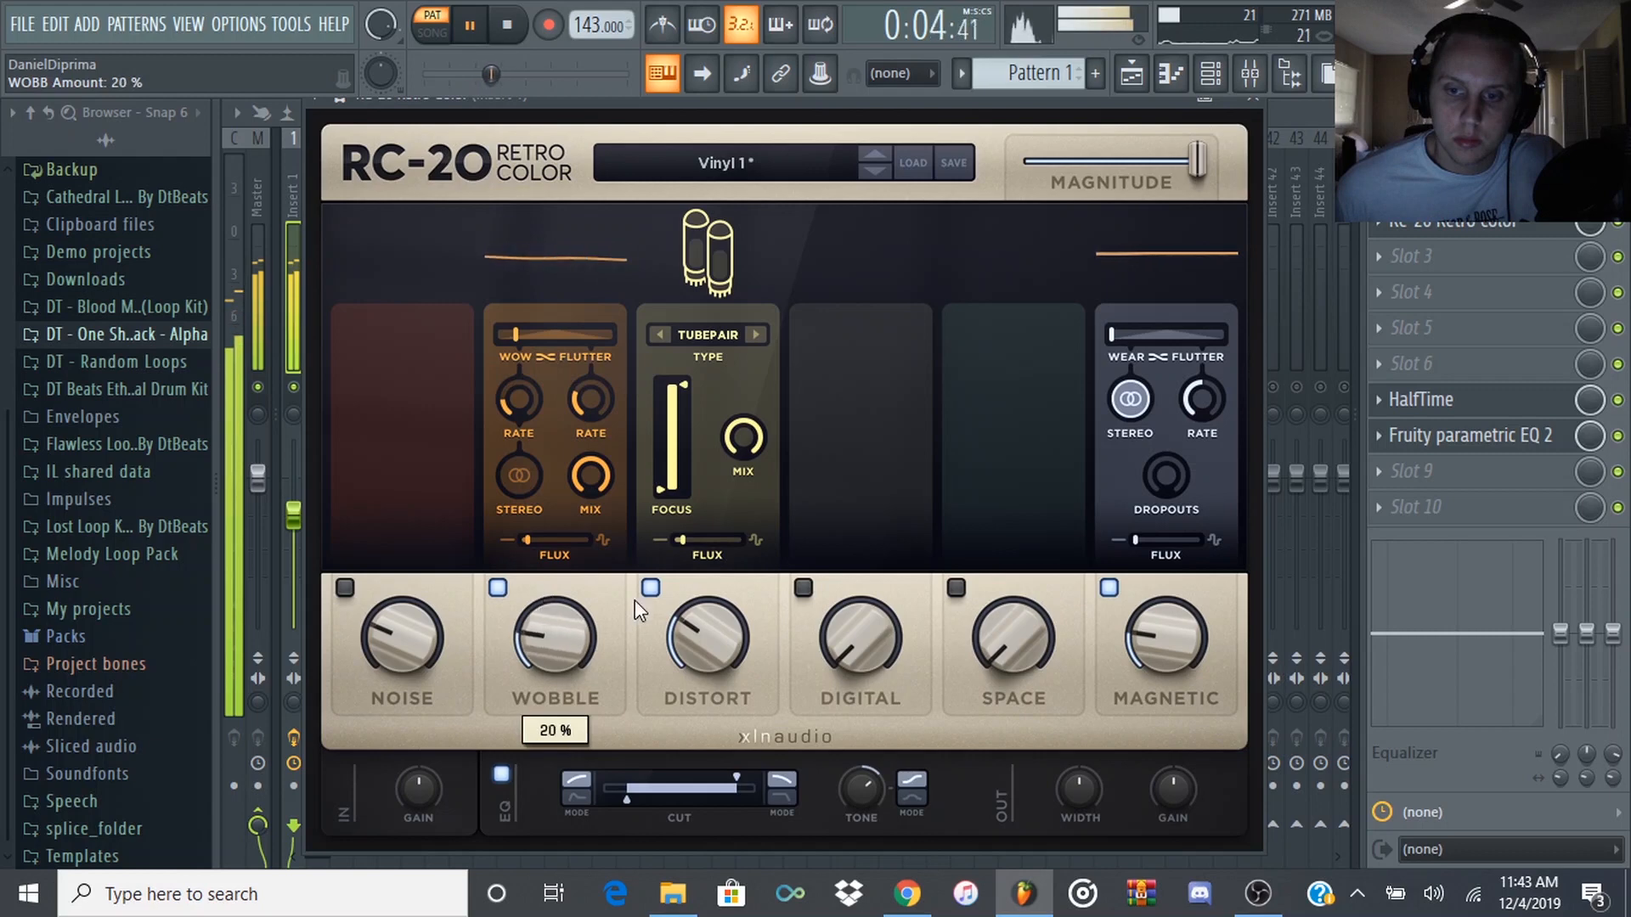
# - Enable RC-20's Space module with an amount of 18% and a decay of 22%
pyautogui.click(955, 588)
pyautogui.moveTo(994, 652); pyautogui.dragTo(968, 536)
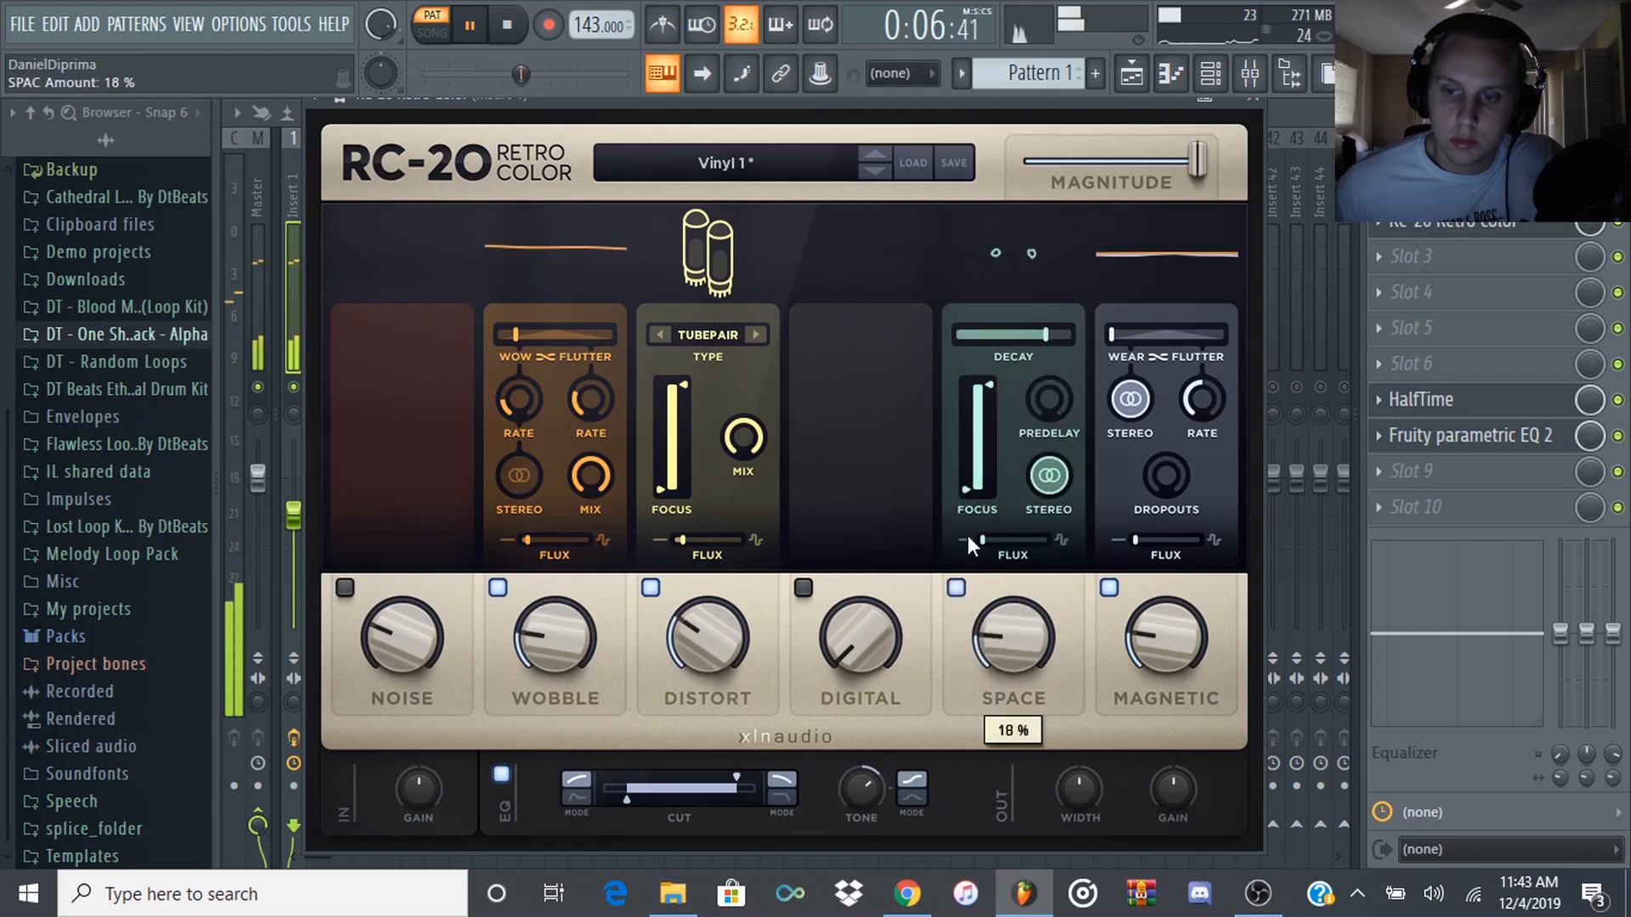
pyautogui.moveTo(1038, 333); pyautogui.dragTo(980, 343)
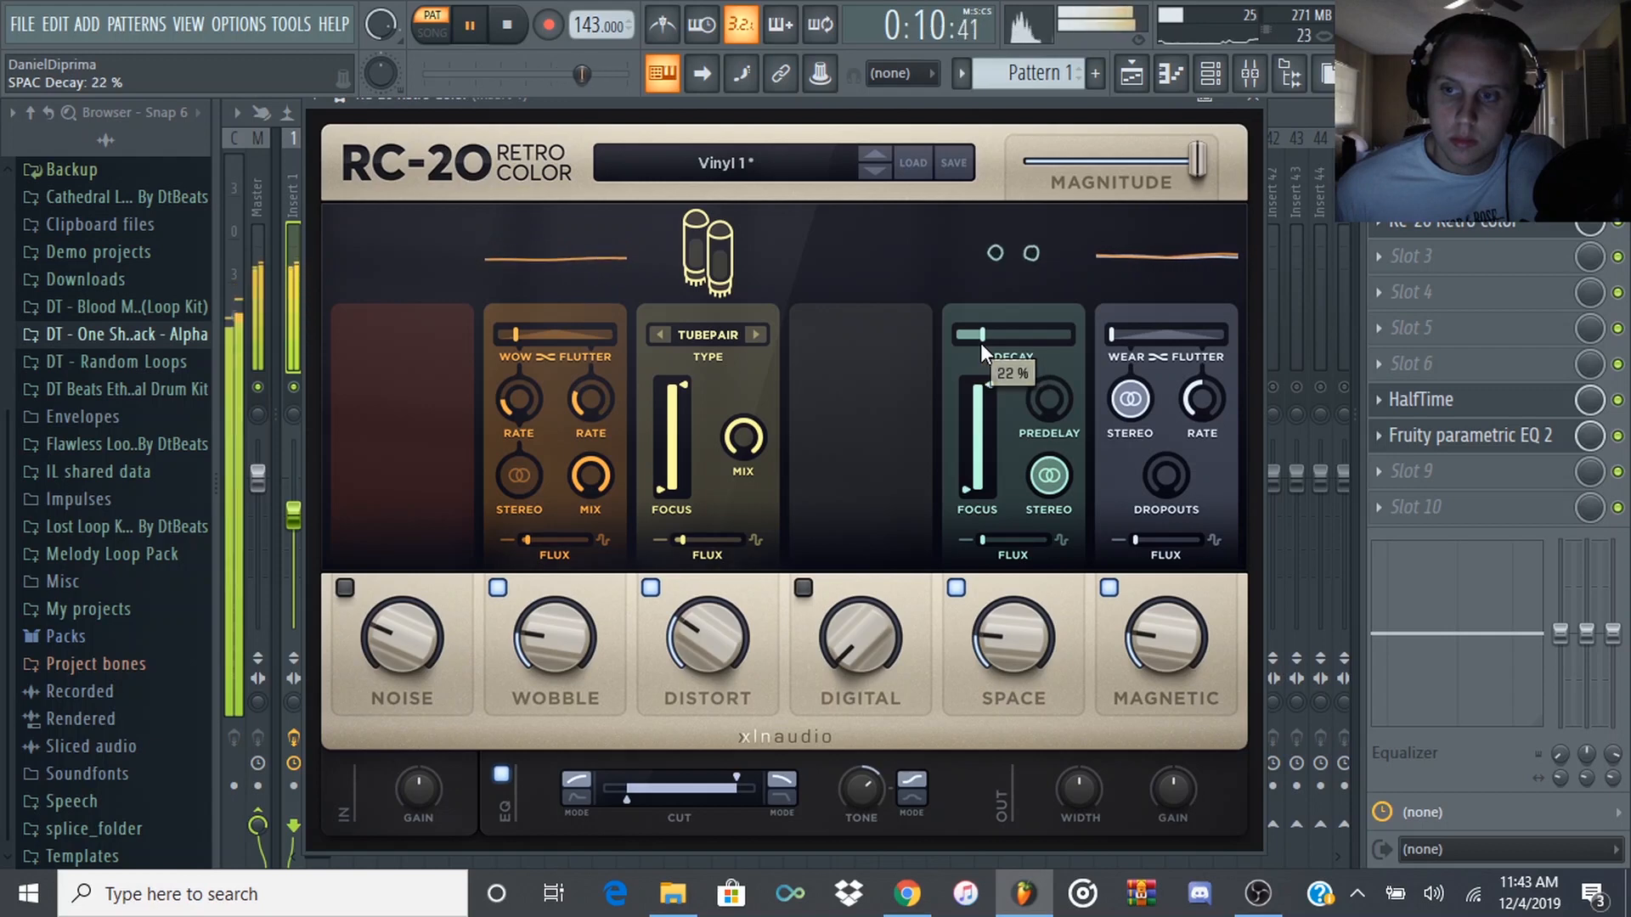
# - Set RC-20's Distort amount to 20%, fine-tune its Magnetic amount, and close the effect
pyautogui.moveTo(677, 618); pyautogui.dragTo(670, 661)
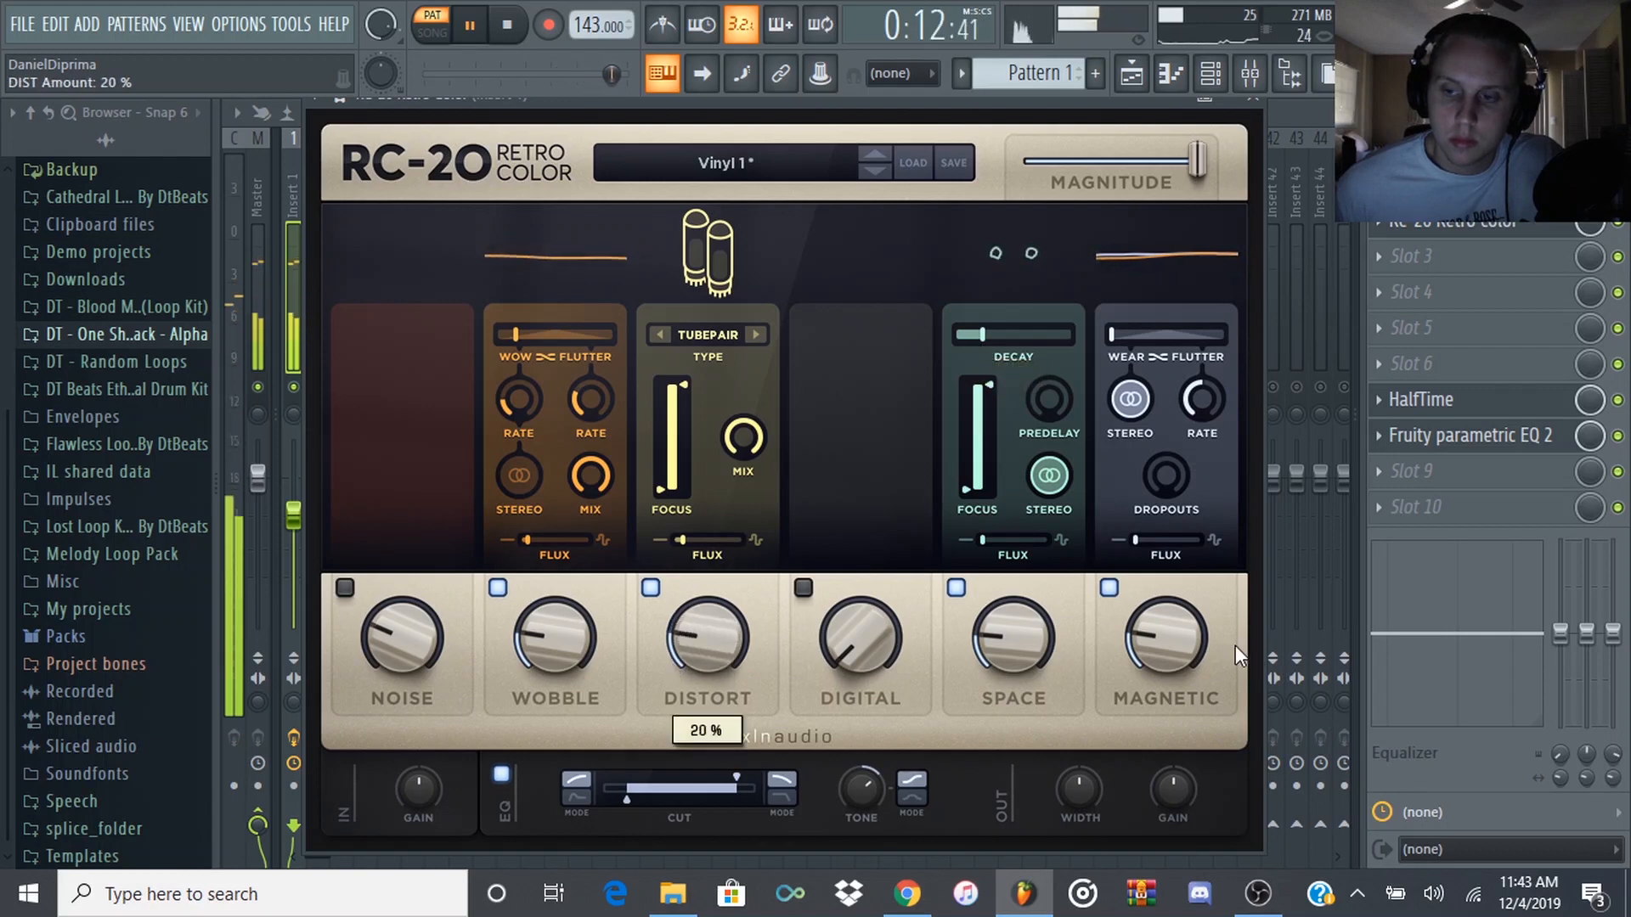
pyautogui.click(1151, 615)
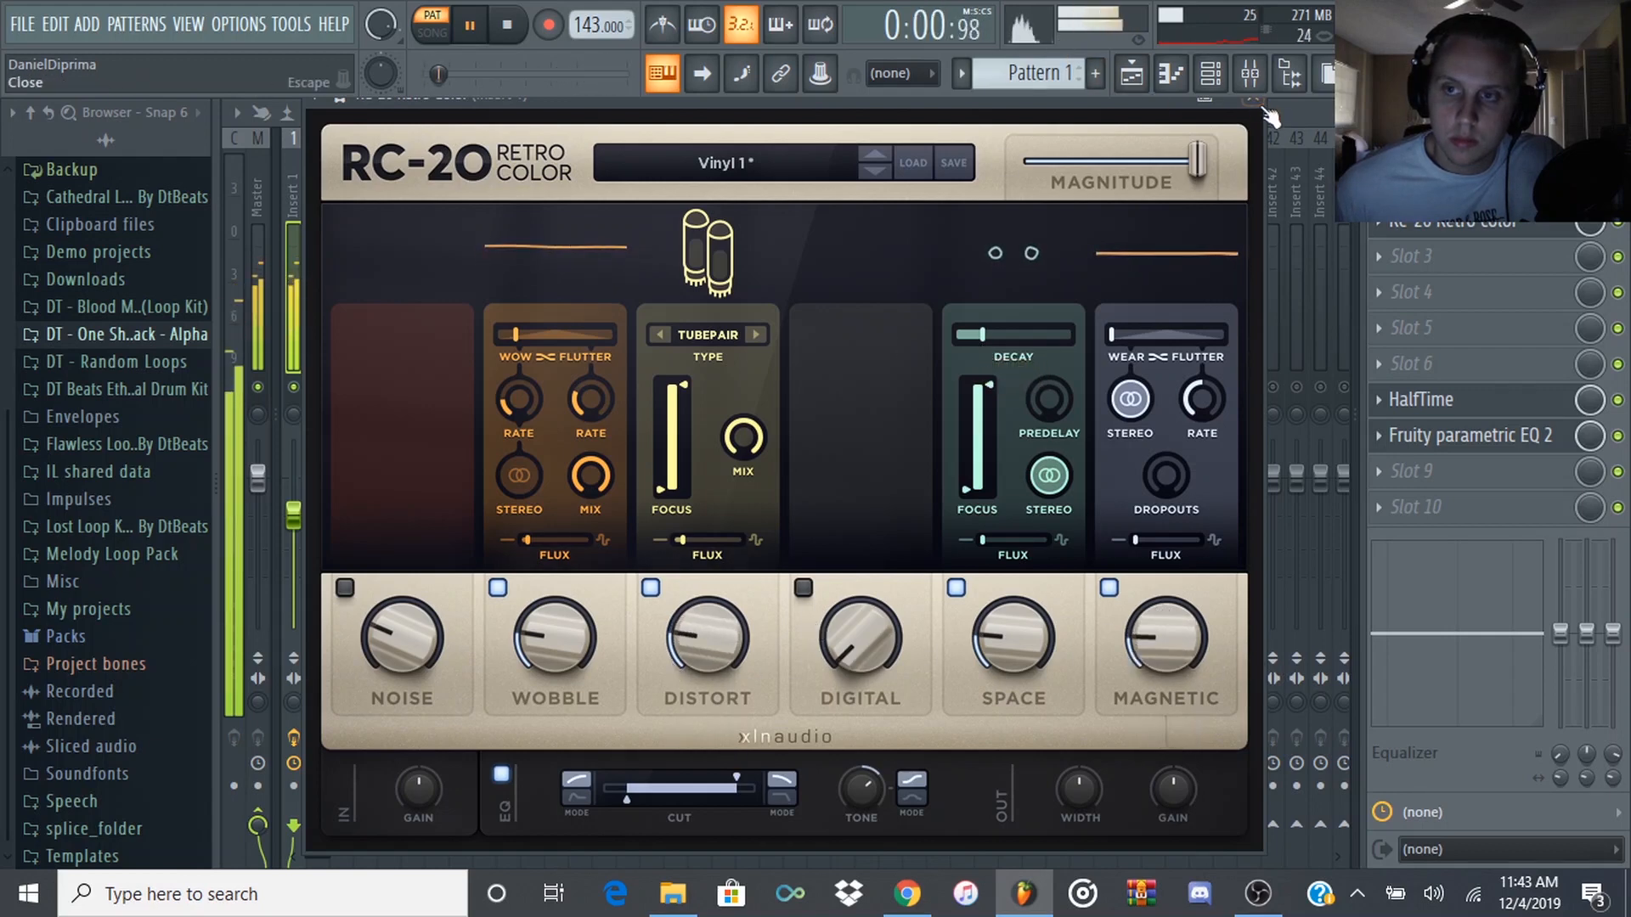
pyautogui.click(1303, 110)
pyautogui.press('space')
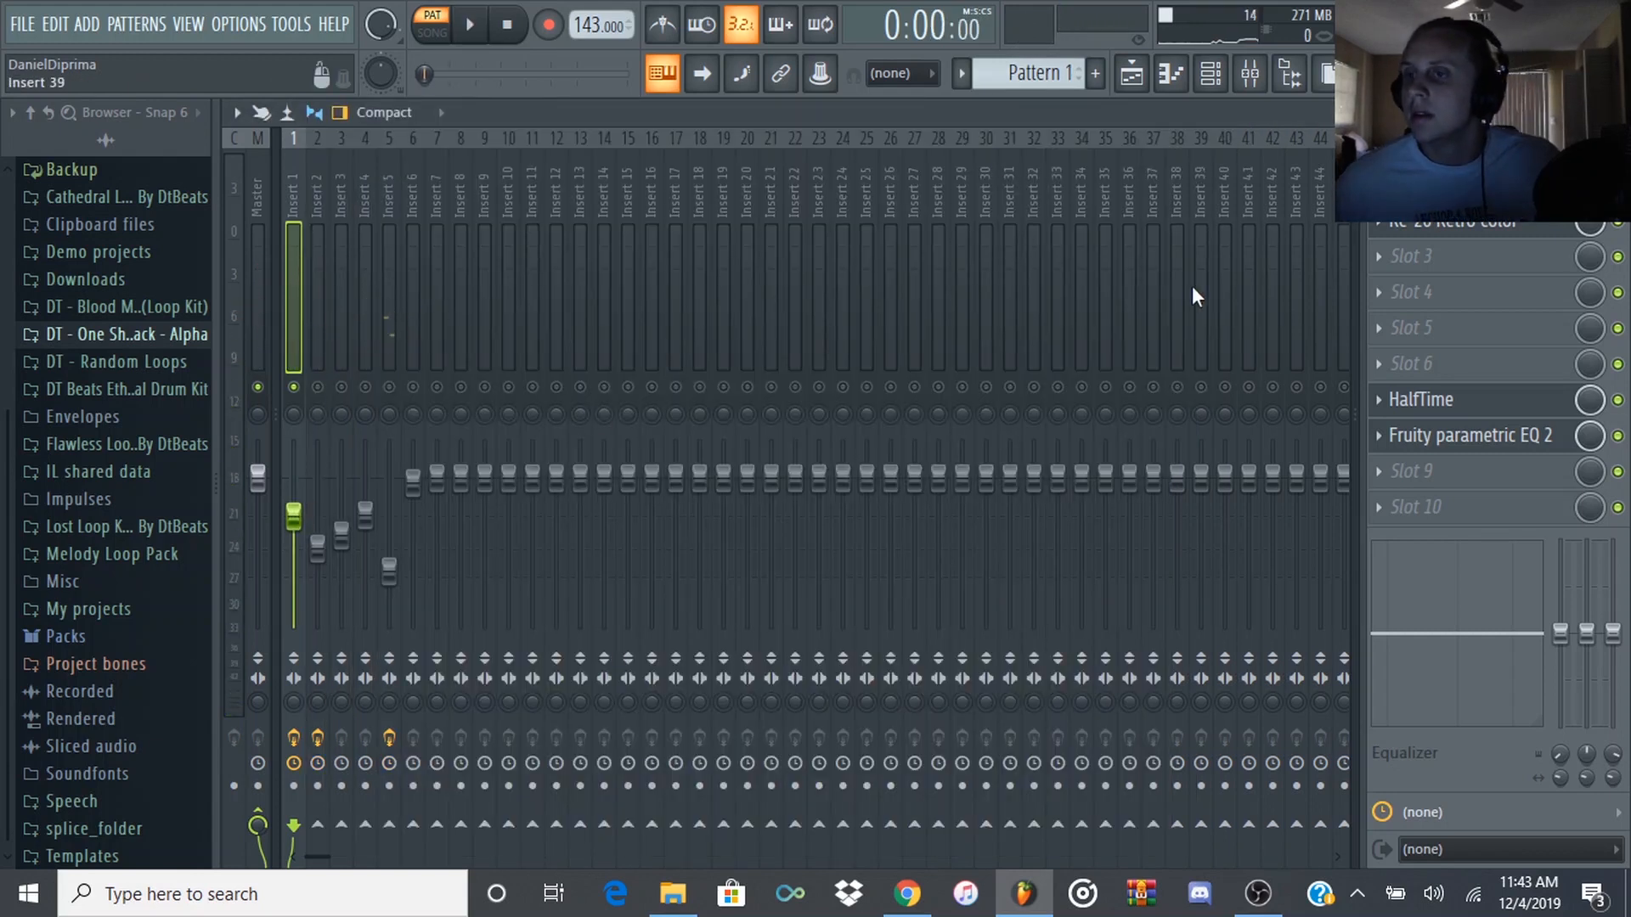
# - Lower the Insert 1 volume to -7.3 dB (70%) while playing the pattern
pyautogui.press('space')
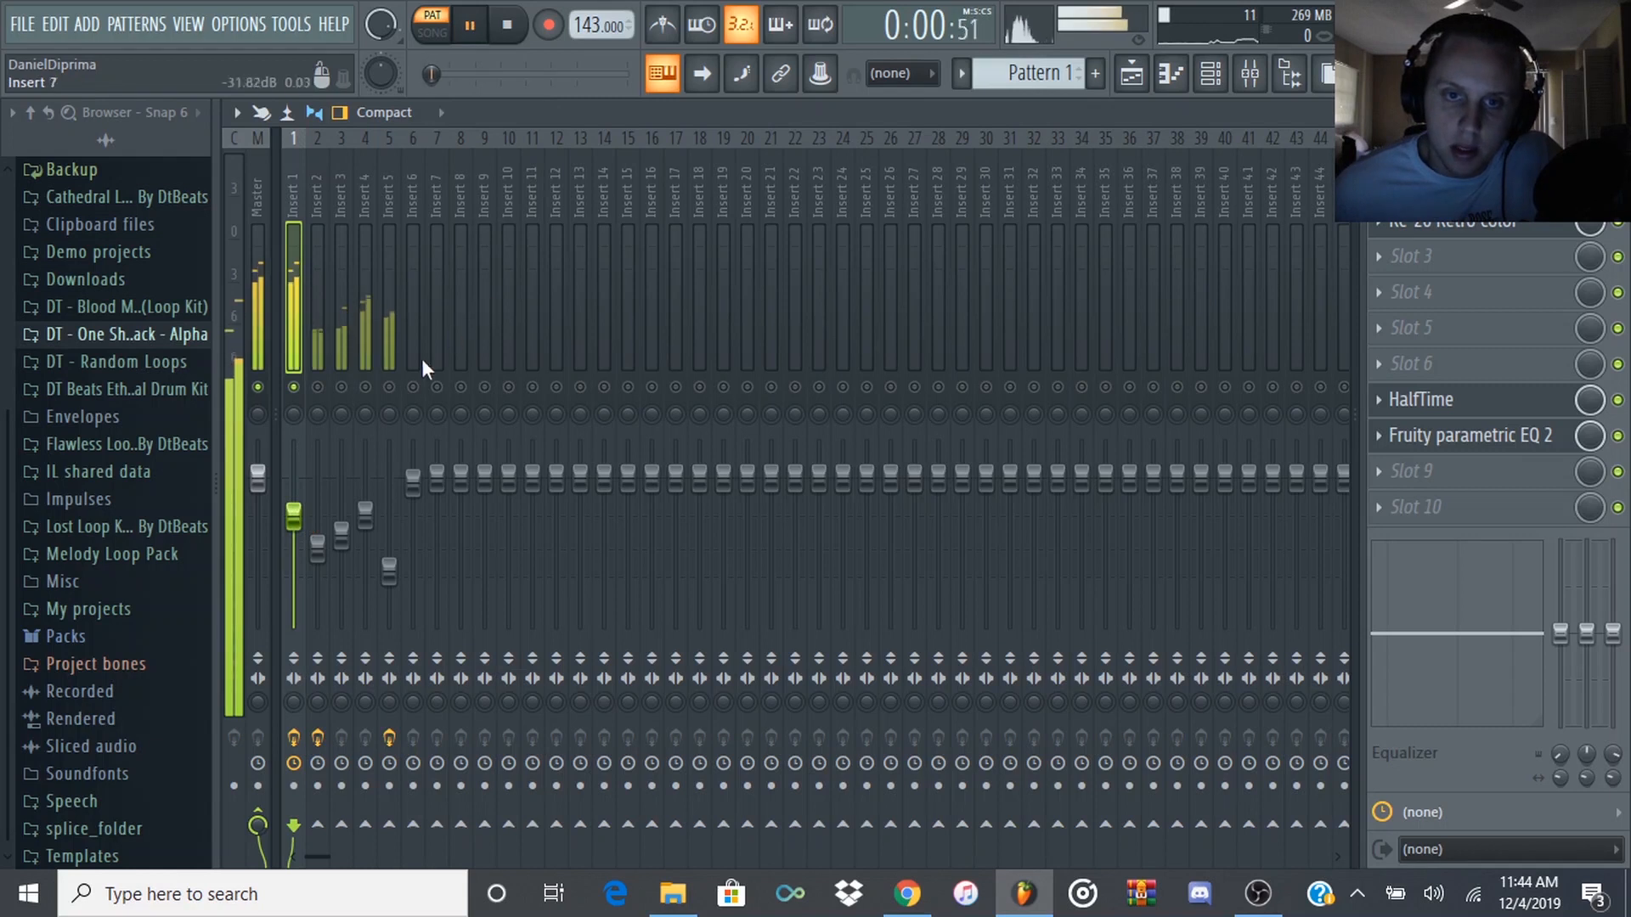
pyautogui.moveTo(297, 519); pyautogui.dragTo(300, 534)
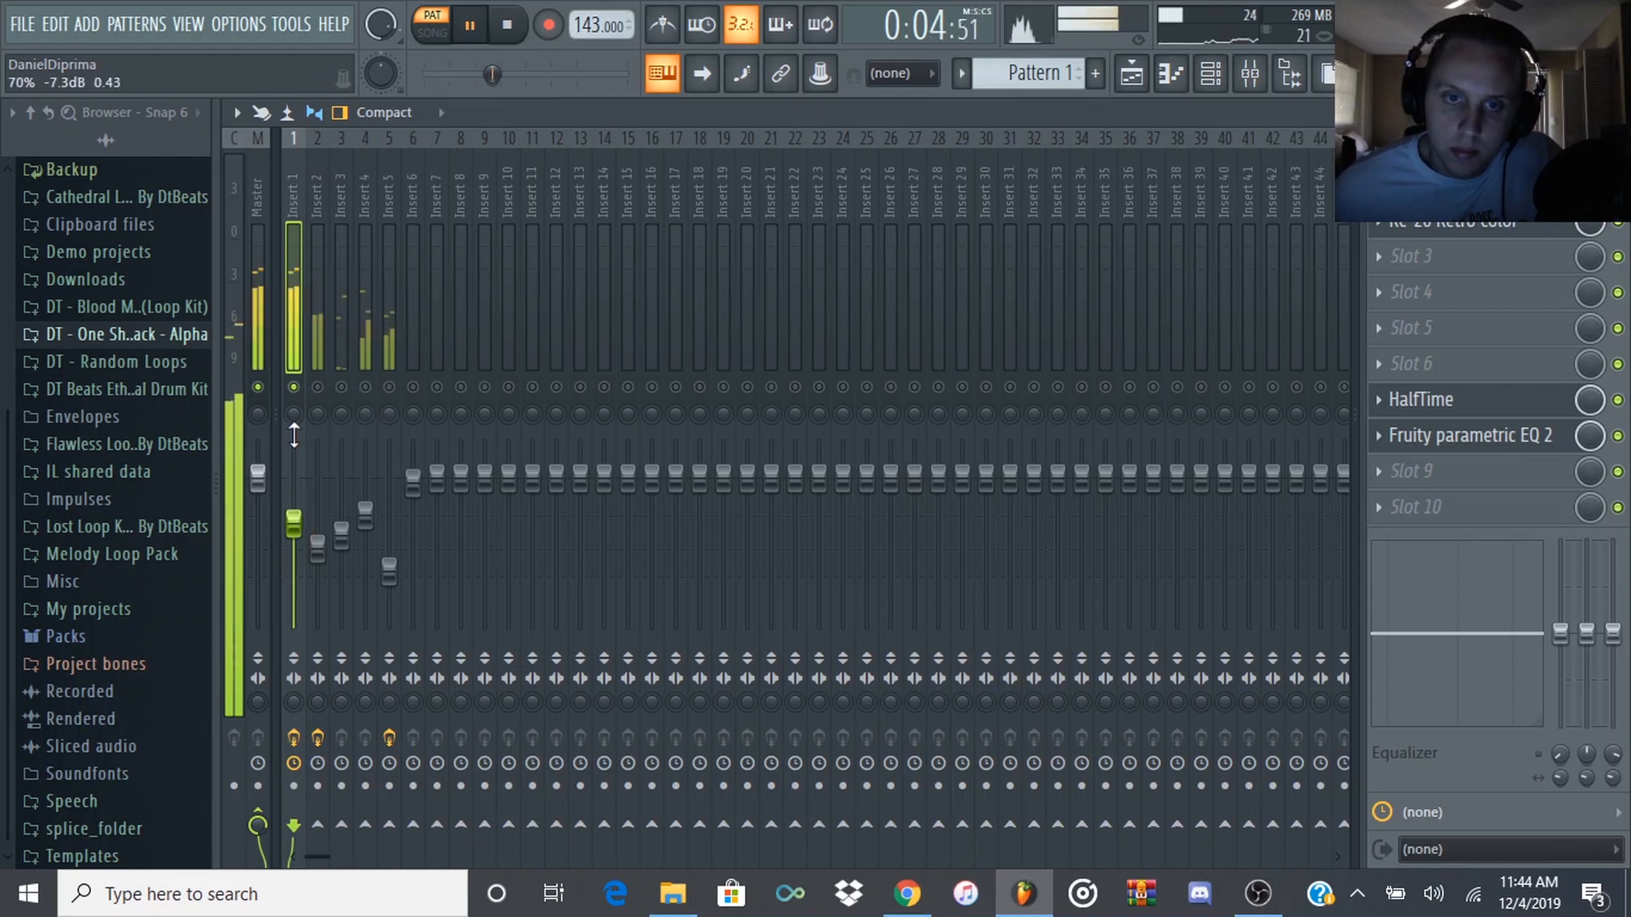
pyautogui.press('space')
# - Load ValhallaVintageVerb into effect slot 3 of Insert 1 and move its window fully into view
pyautogui.click(1415, 253)
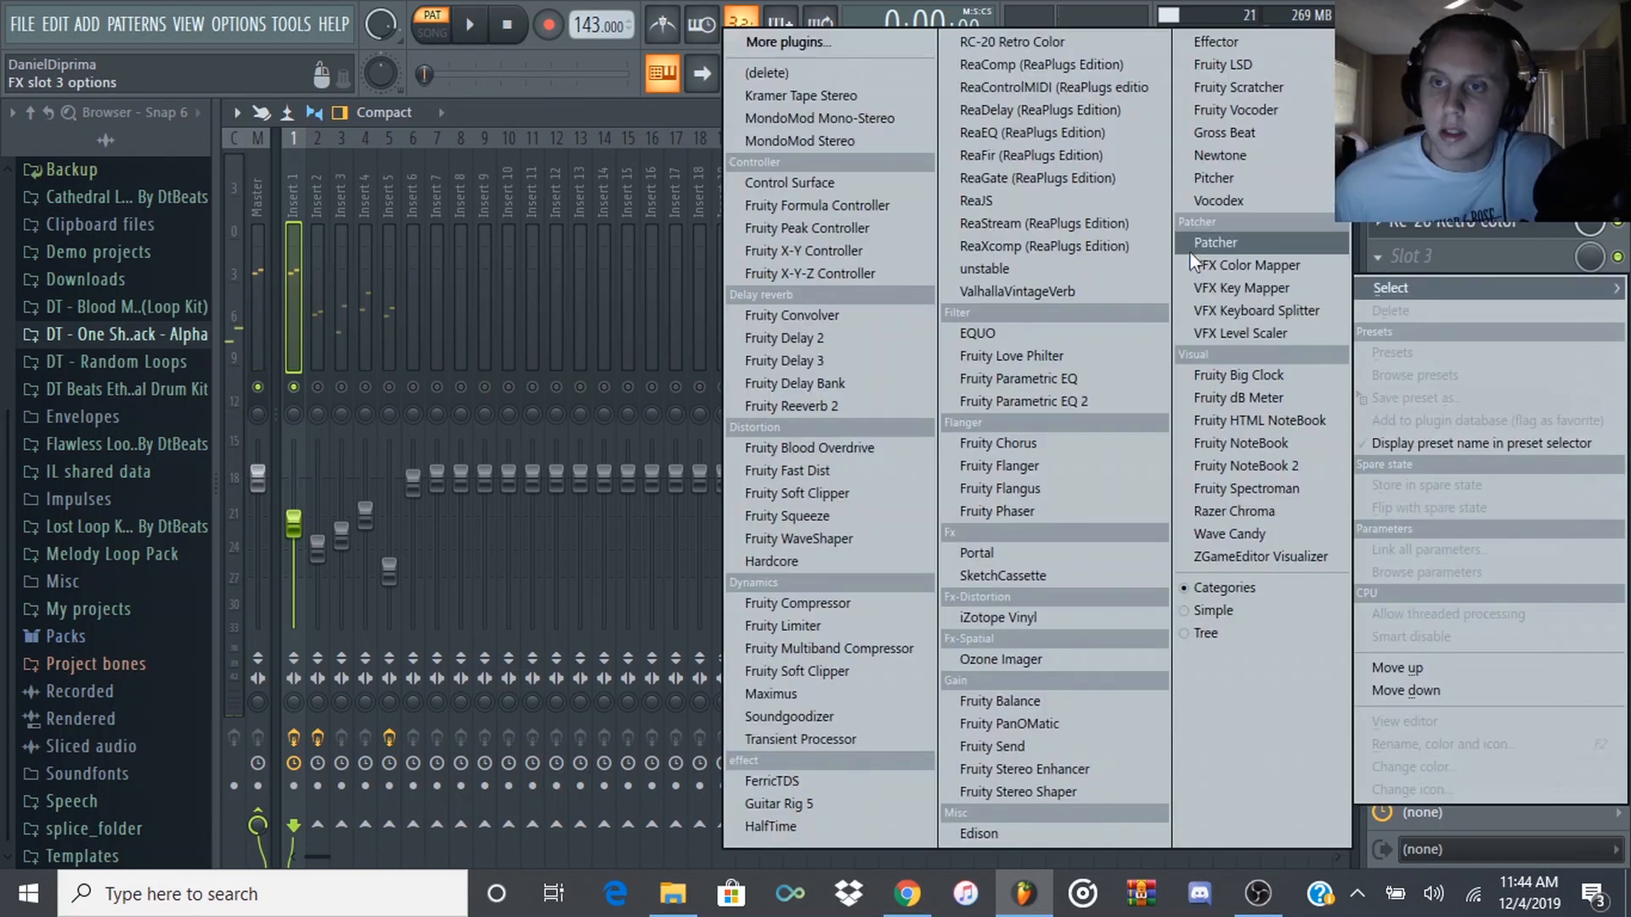
pyautogui.click(1057, 292)
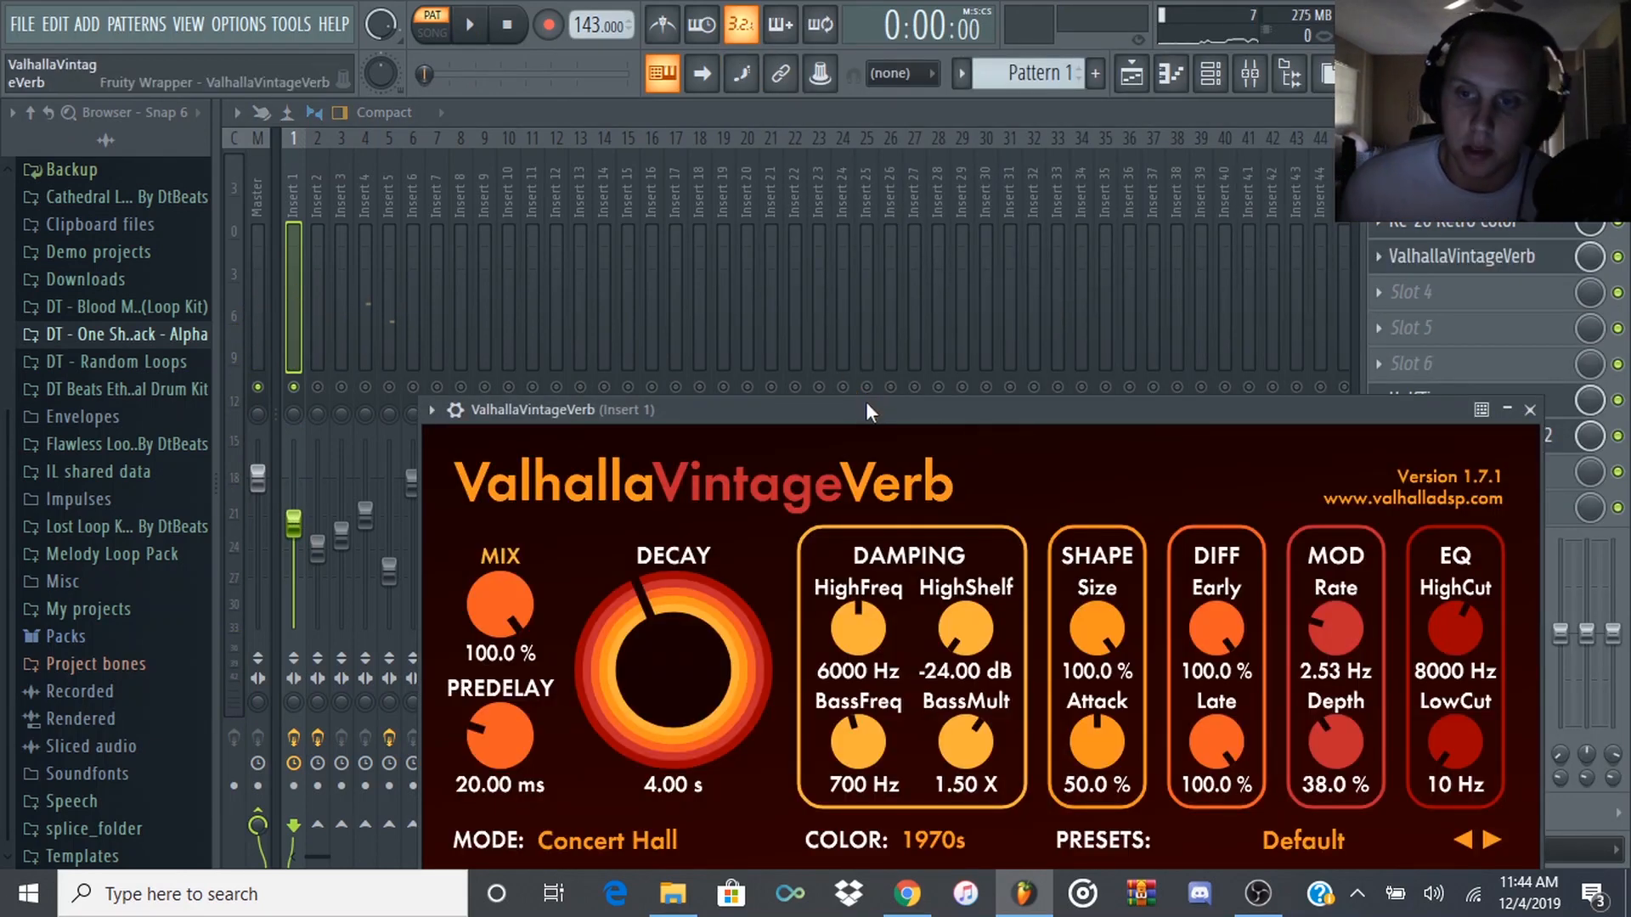
pyautogui.moveTo(865, 401); pyautogui.dragTo(792, 144)
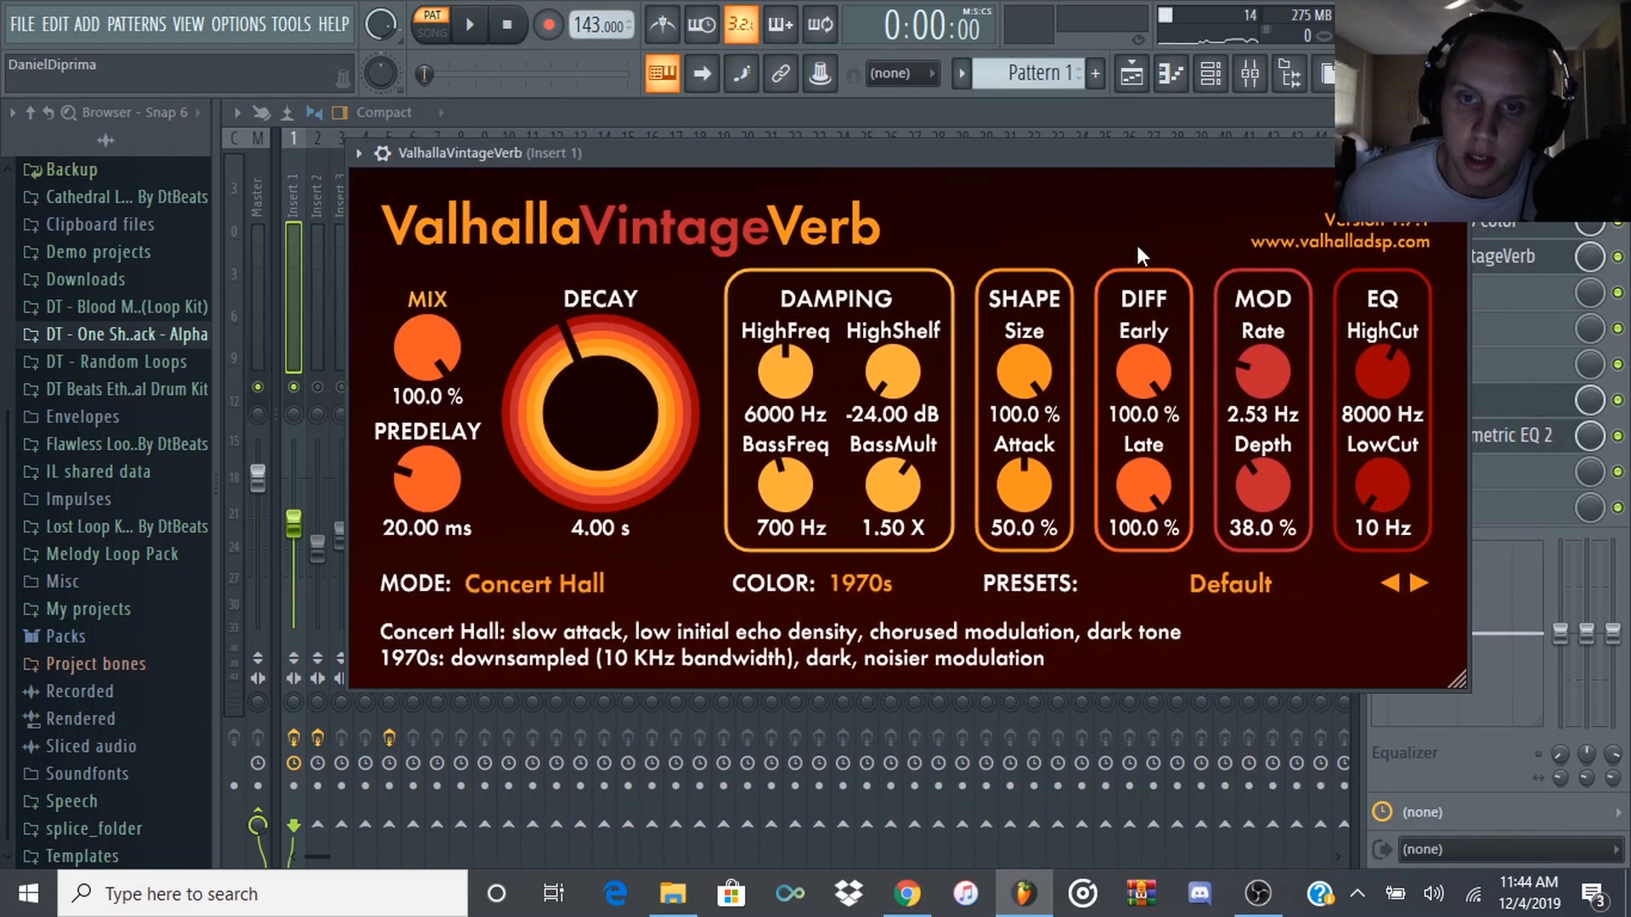
# - Set the reverb's mix to 10%, decay to 1.92 s and low cut to 460 Hz
pyautogui.moveTo(406, 349); pyautogui.dragTo(515, 607)
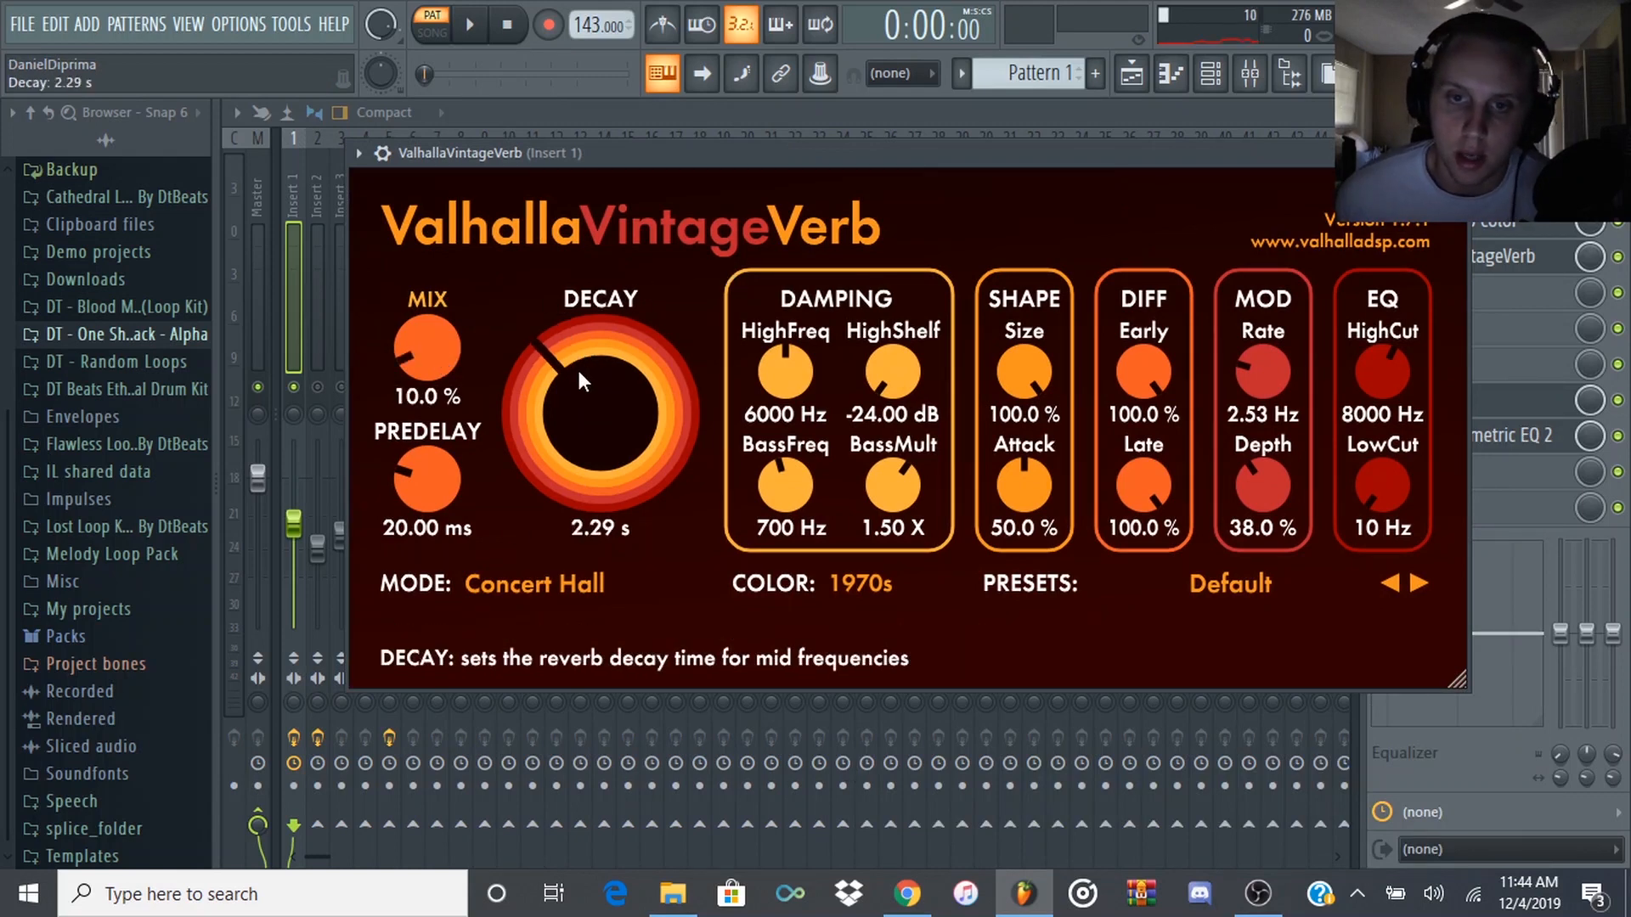
pyautogui.scroll(-1, 578, 372)
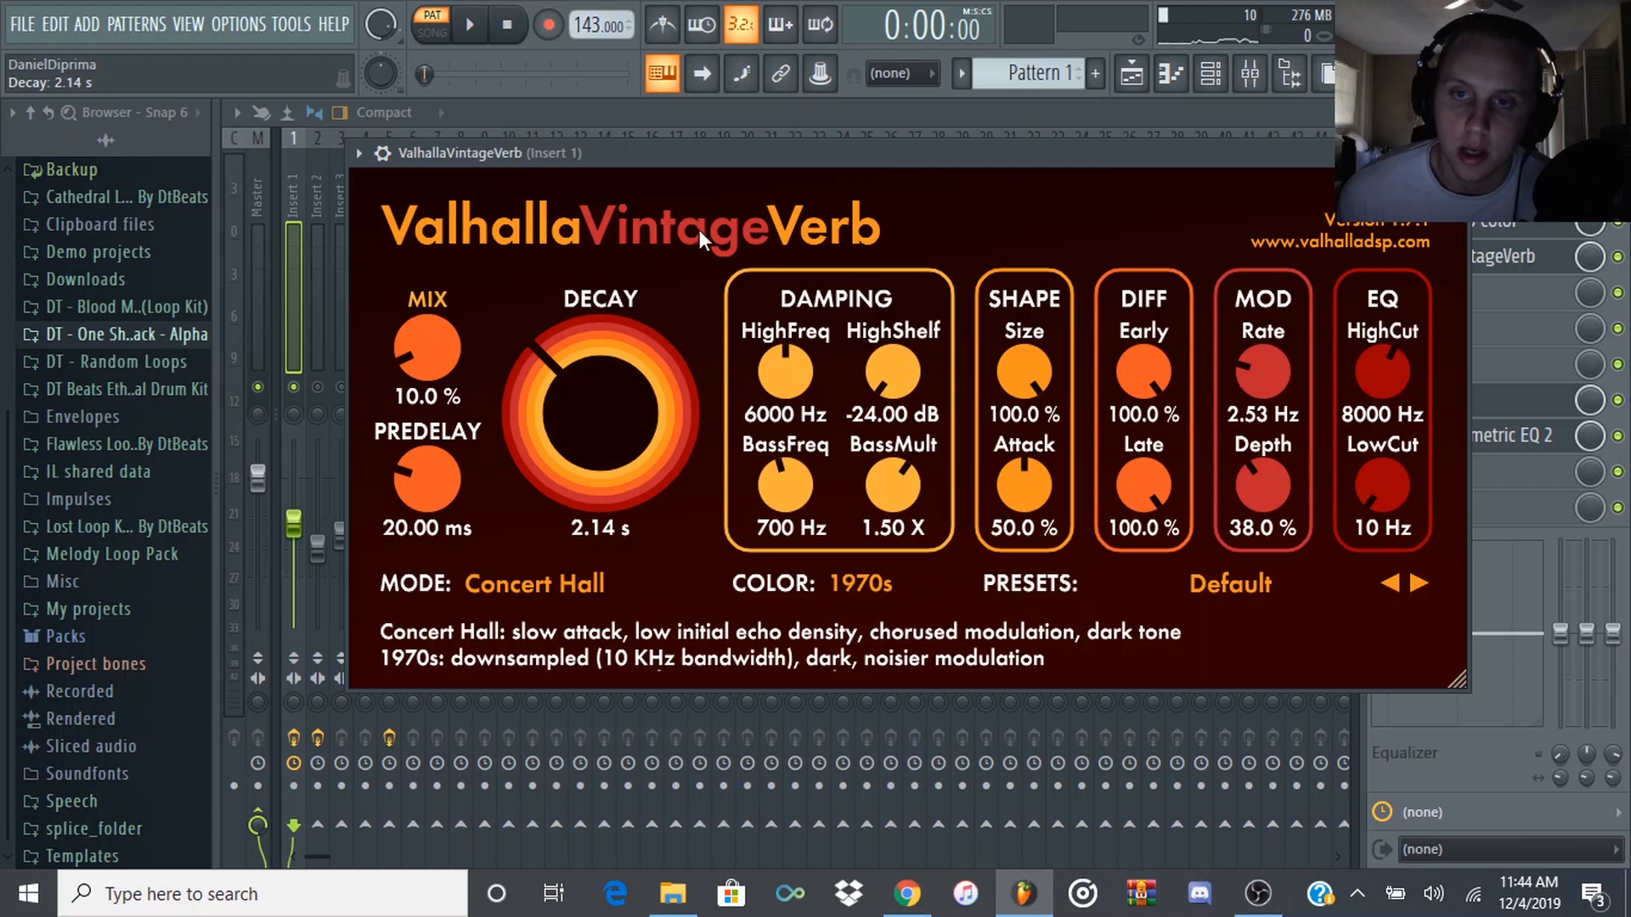
pyautogui.scroll(-2, 552, 380)
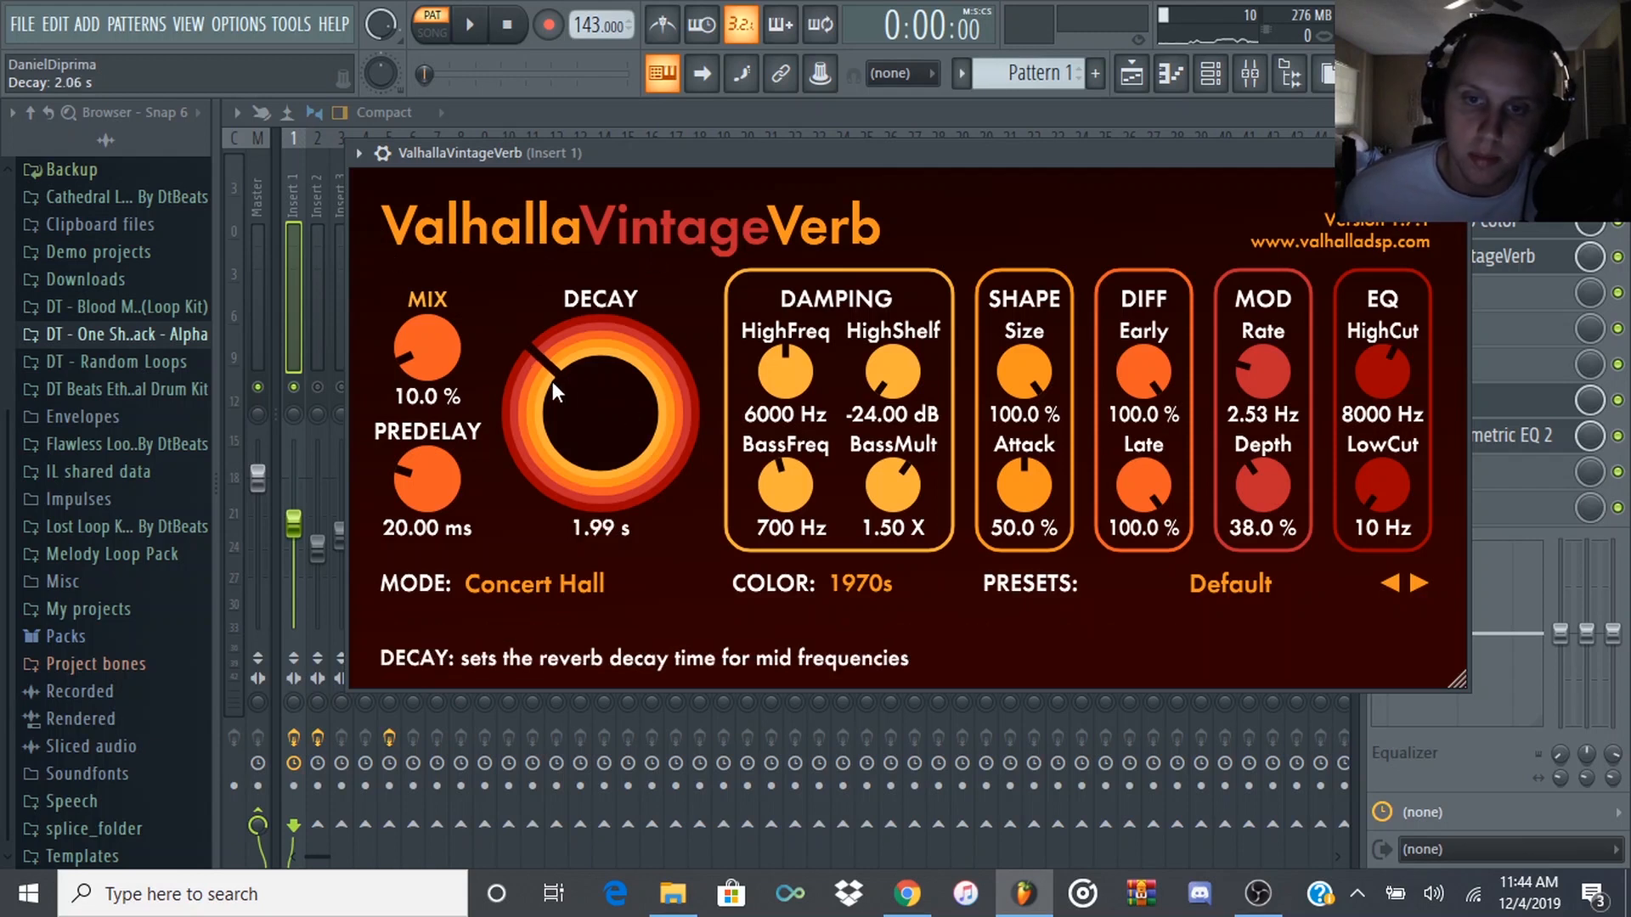
pyautogui.moveTo(1394, 503); pyautogui.dragTo(1357, 450)
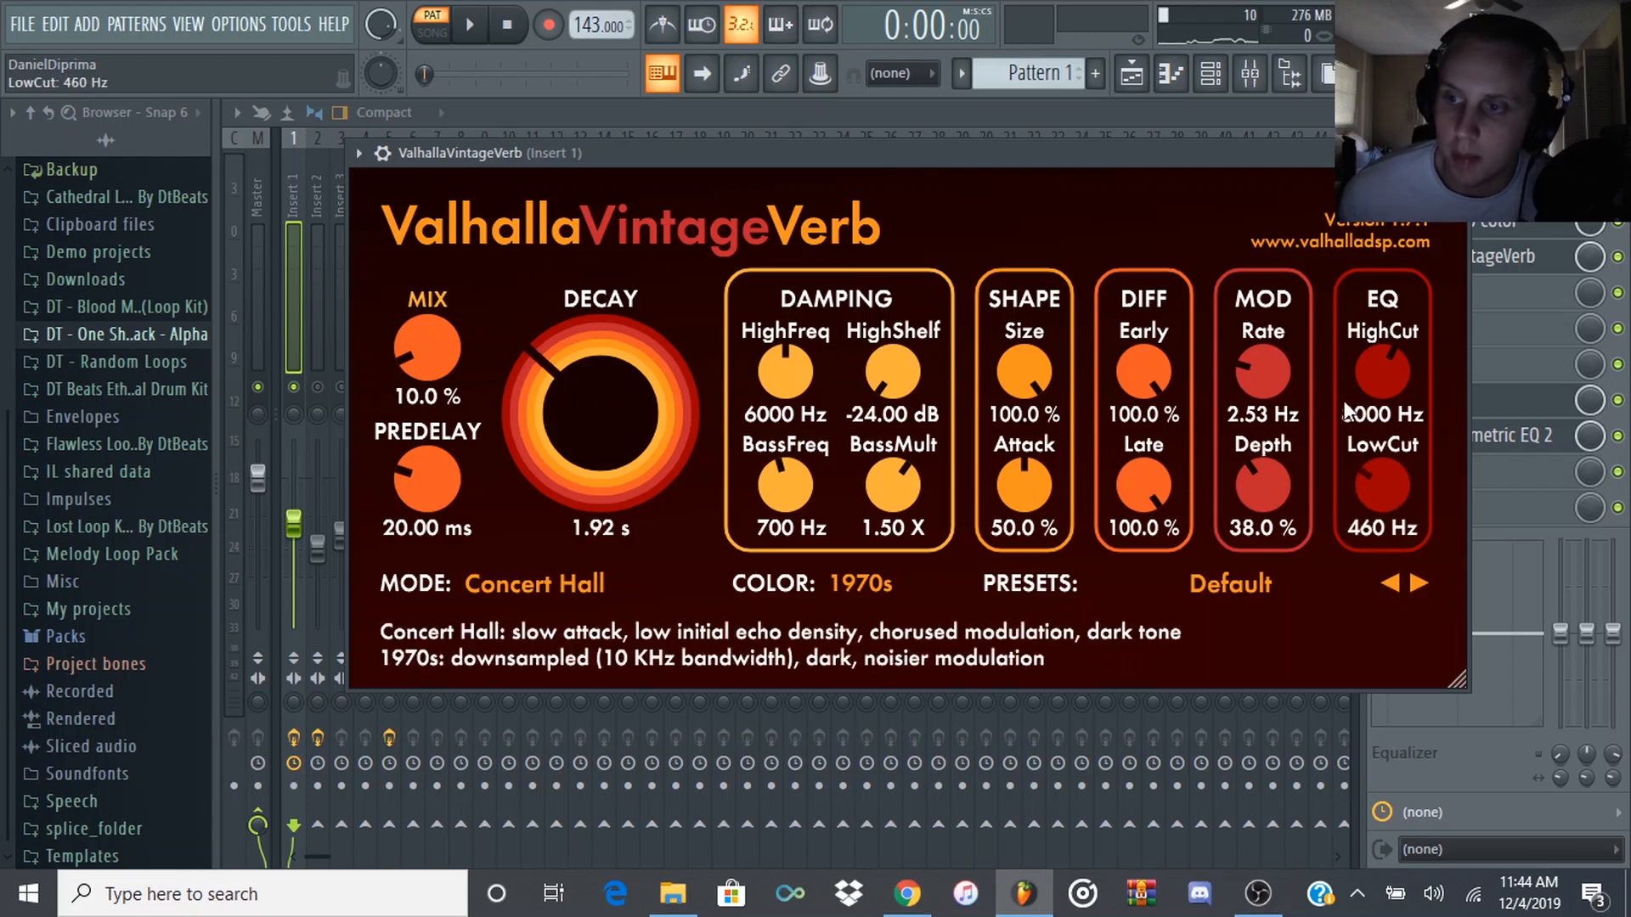
# - Raise the Insert 1 reverb's low cut to 520 Hz, close the effect, and briefly audition the pattern
pyautogui.scroll(1, 1354, 483)
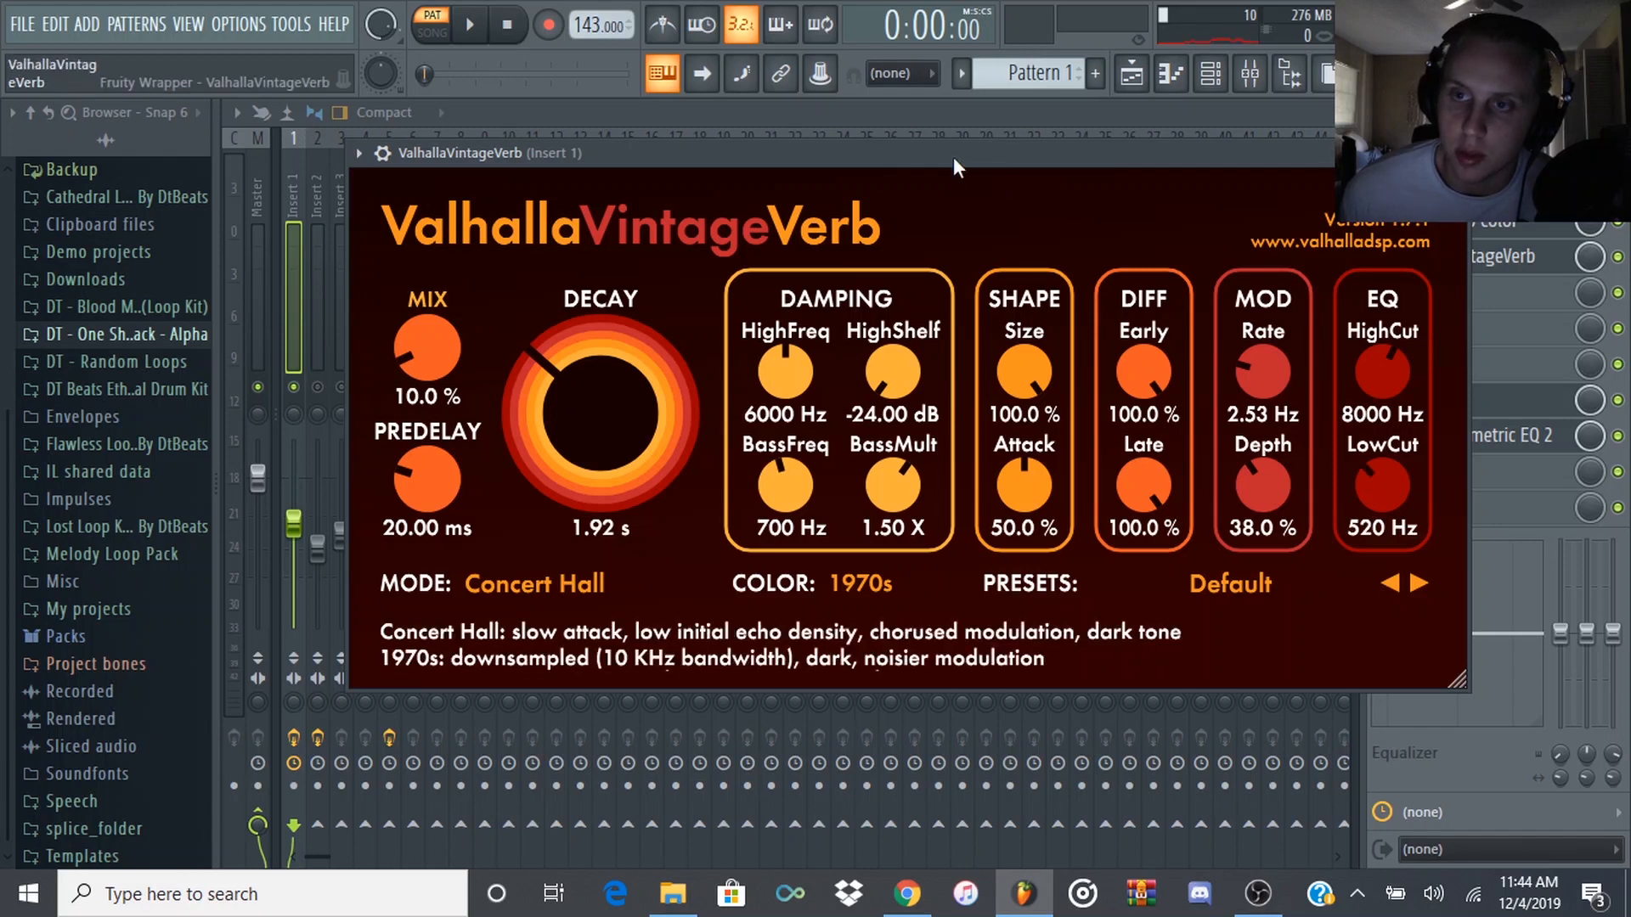
pyautogui.moveTo(953, 156); pyautogui.dragTo(900, 144)
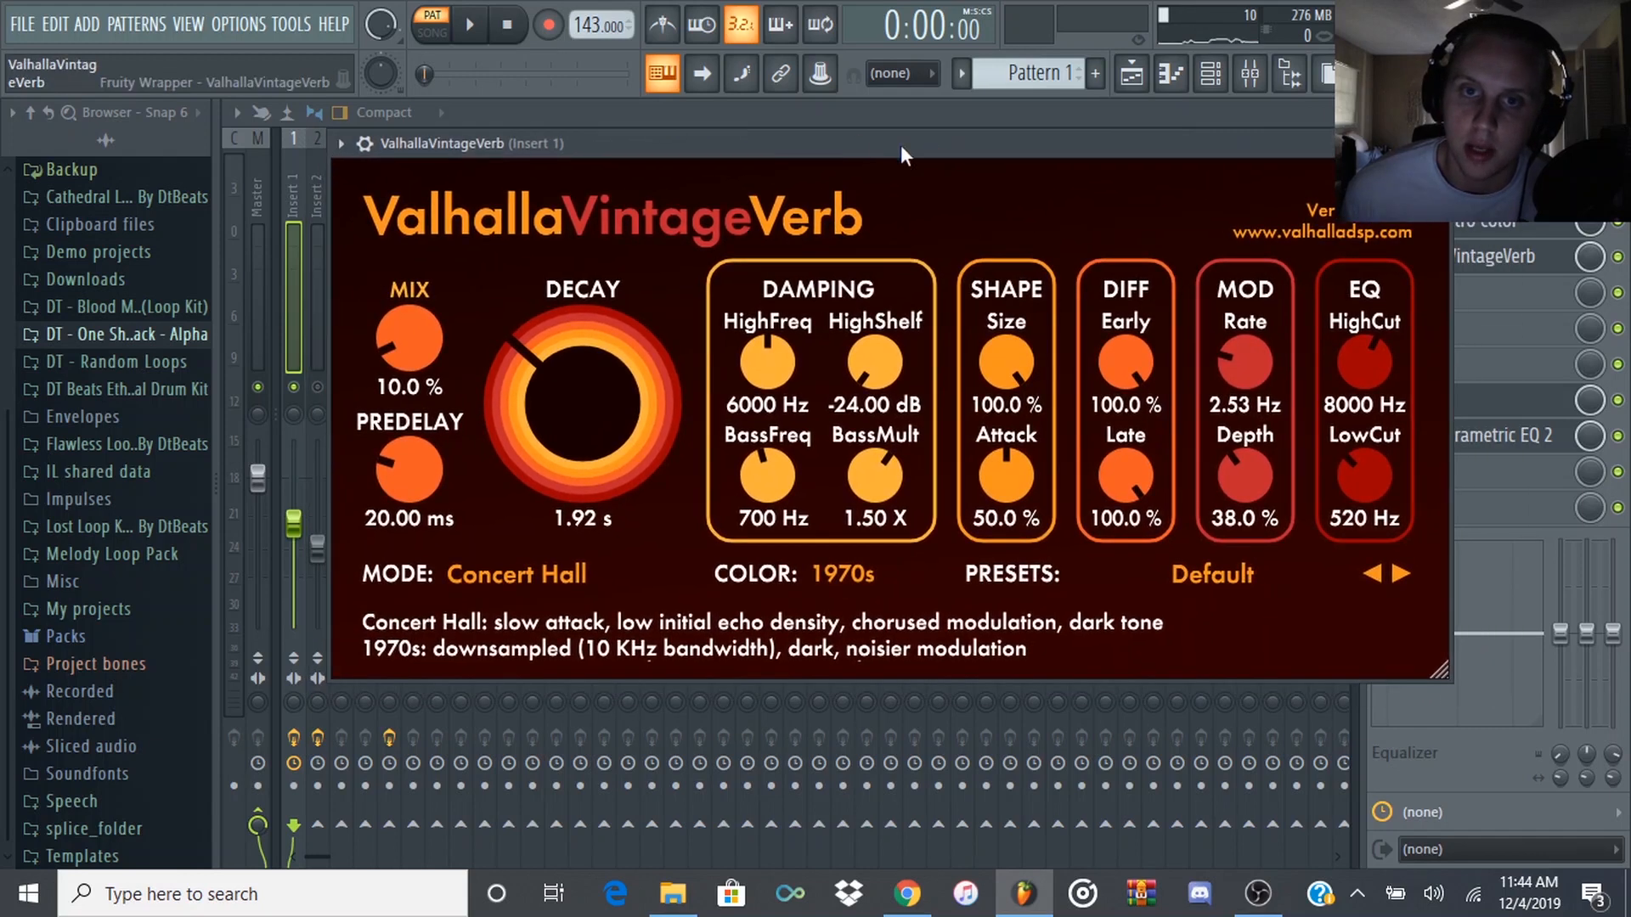
pyautogui.click(855, 119)
pyautogui.press('space')
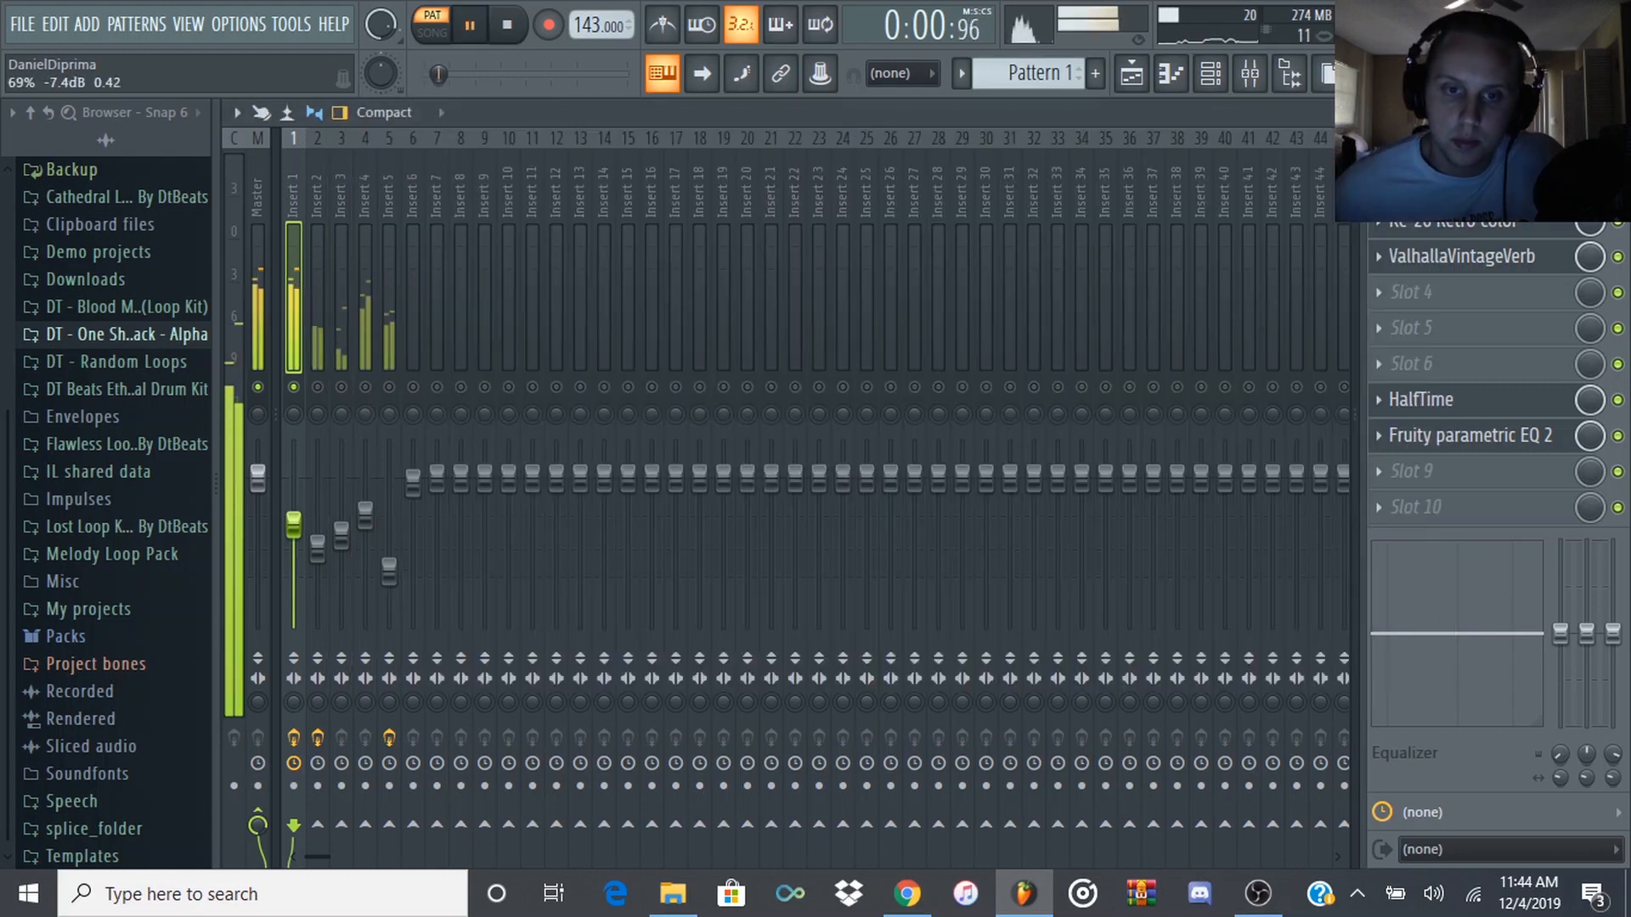
pyautogui.press('space')
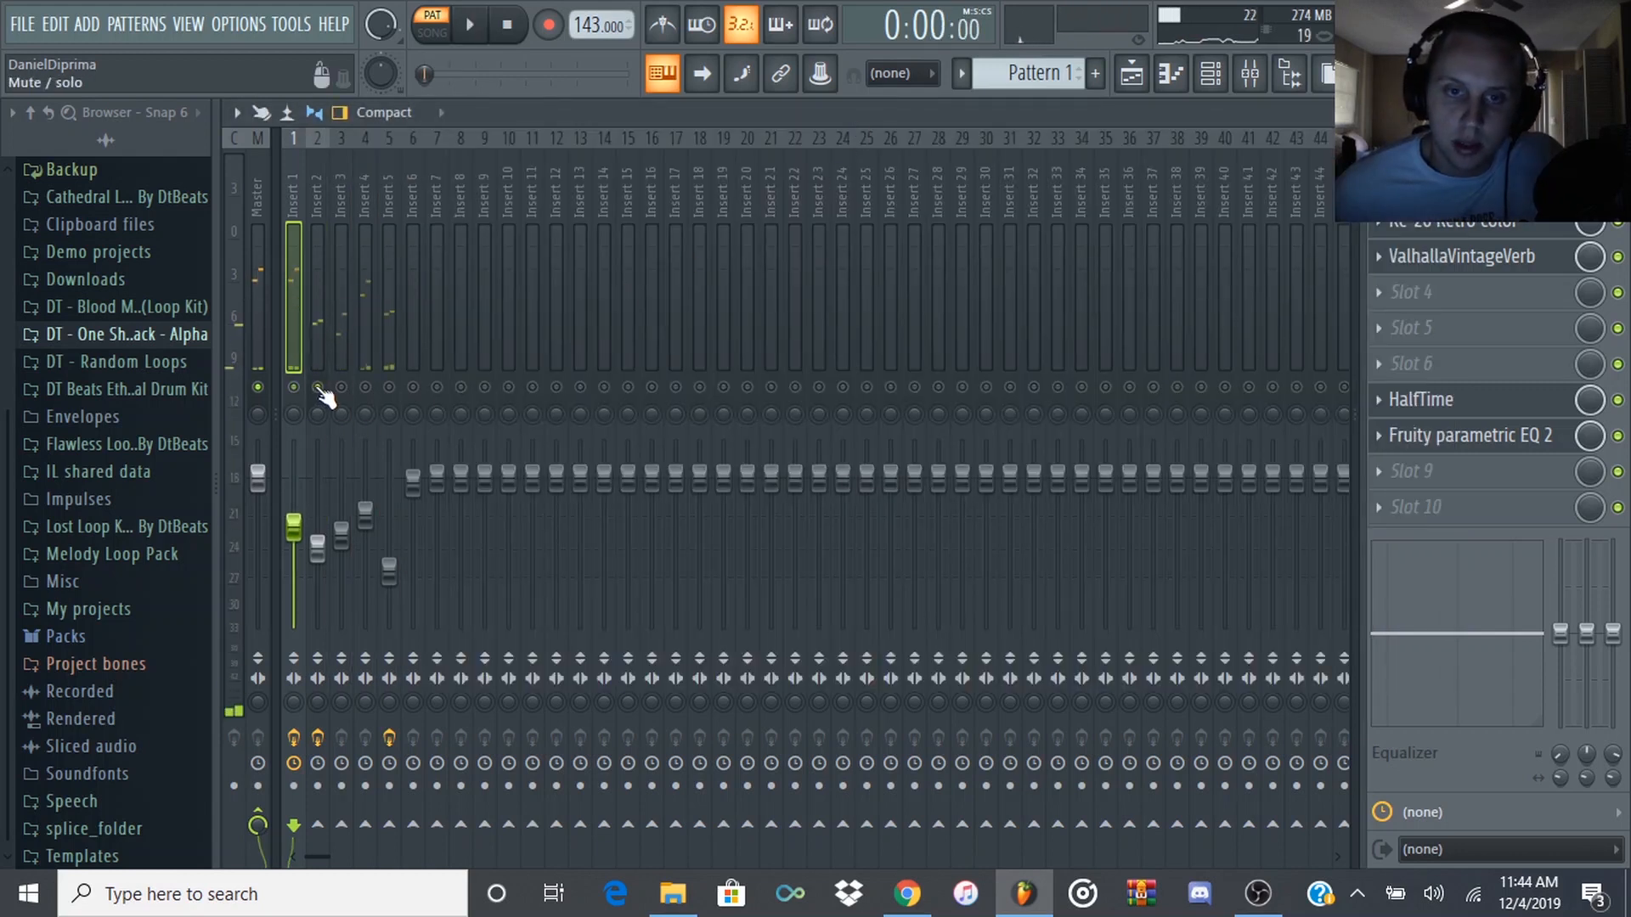
# - Play the pattern and select the Insert 5 mixer track for mixing
pyautogui.click(319, 209)
pyautogui.press('space')
pyautogui.click(388, 204)
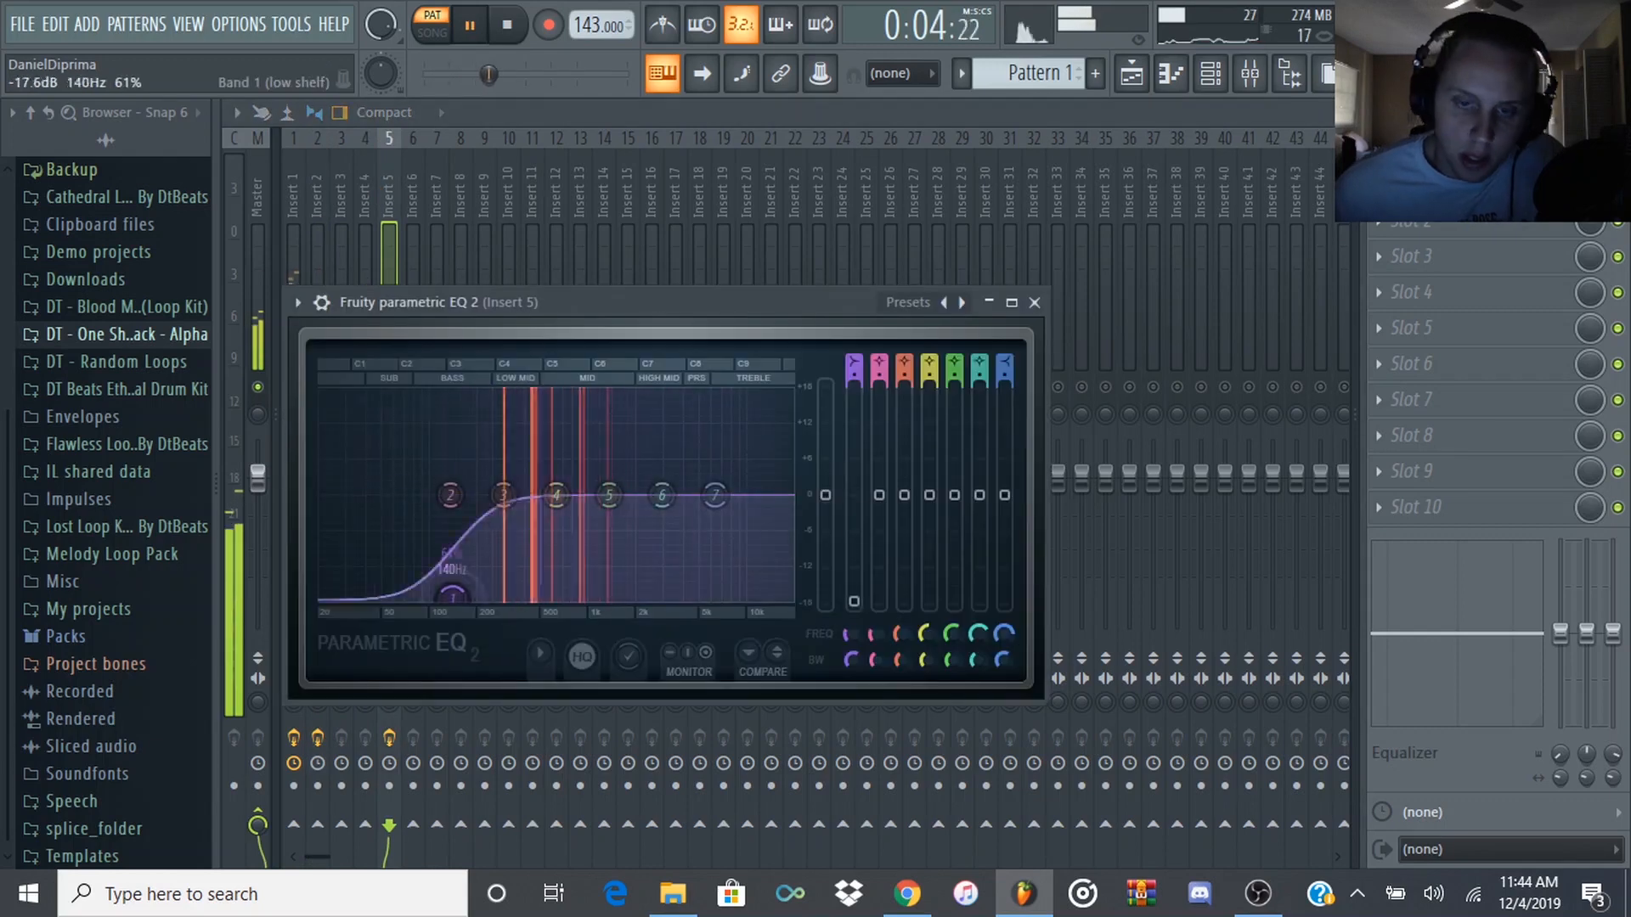
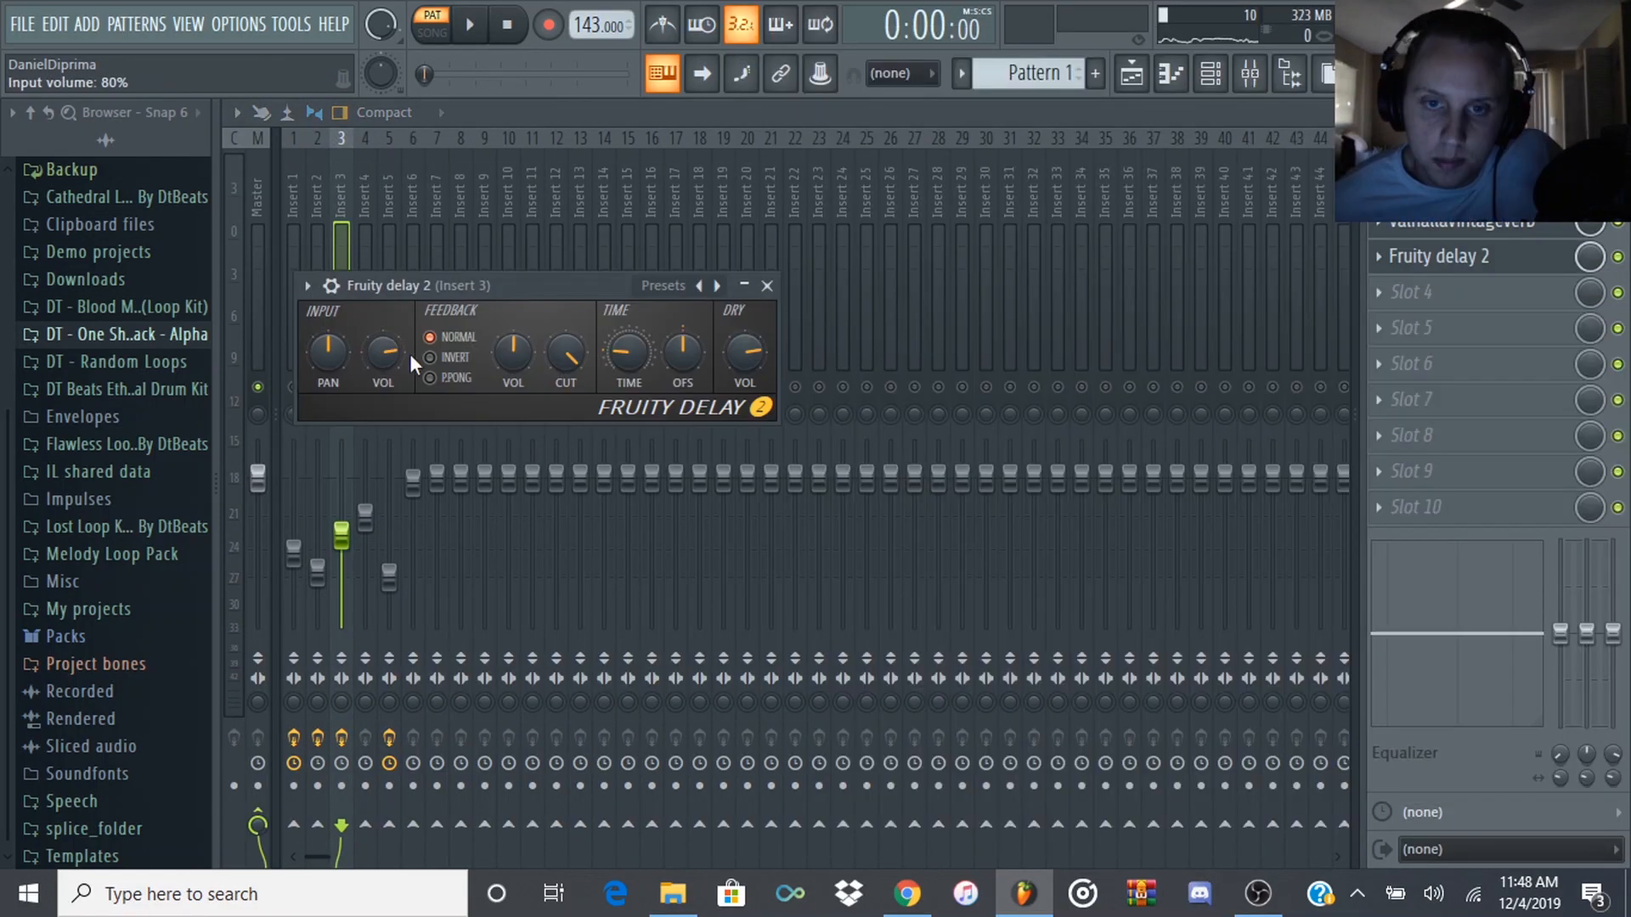
# - Slightly lower the feedback cutoff of Fruity Delay 2 on Insert 3 and audition the pattern
pyautogui.moveTo(567, 371); pyautogui.dragTo(566, 378)
pyautogui.press('space')
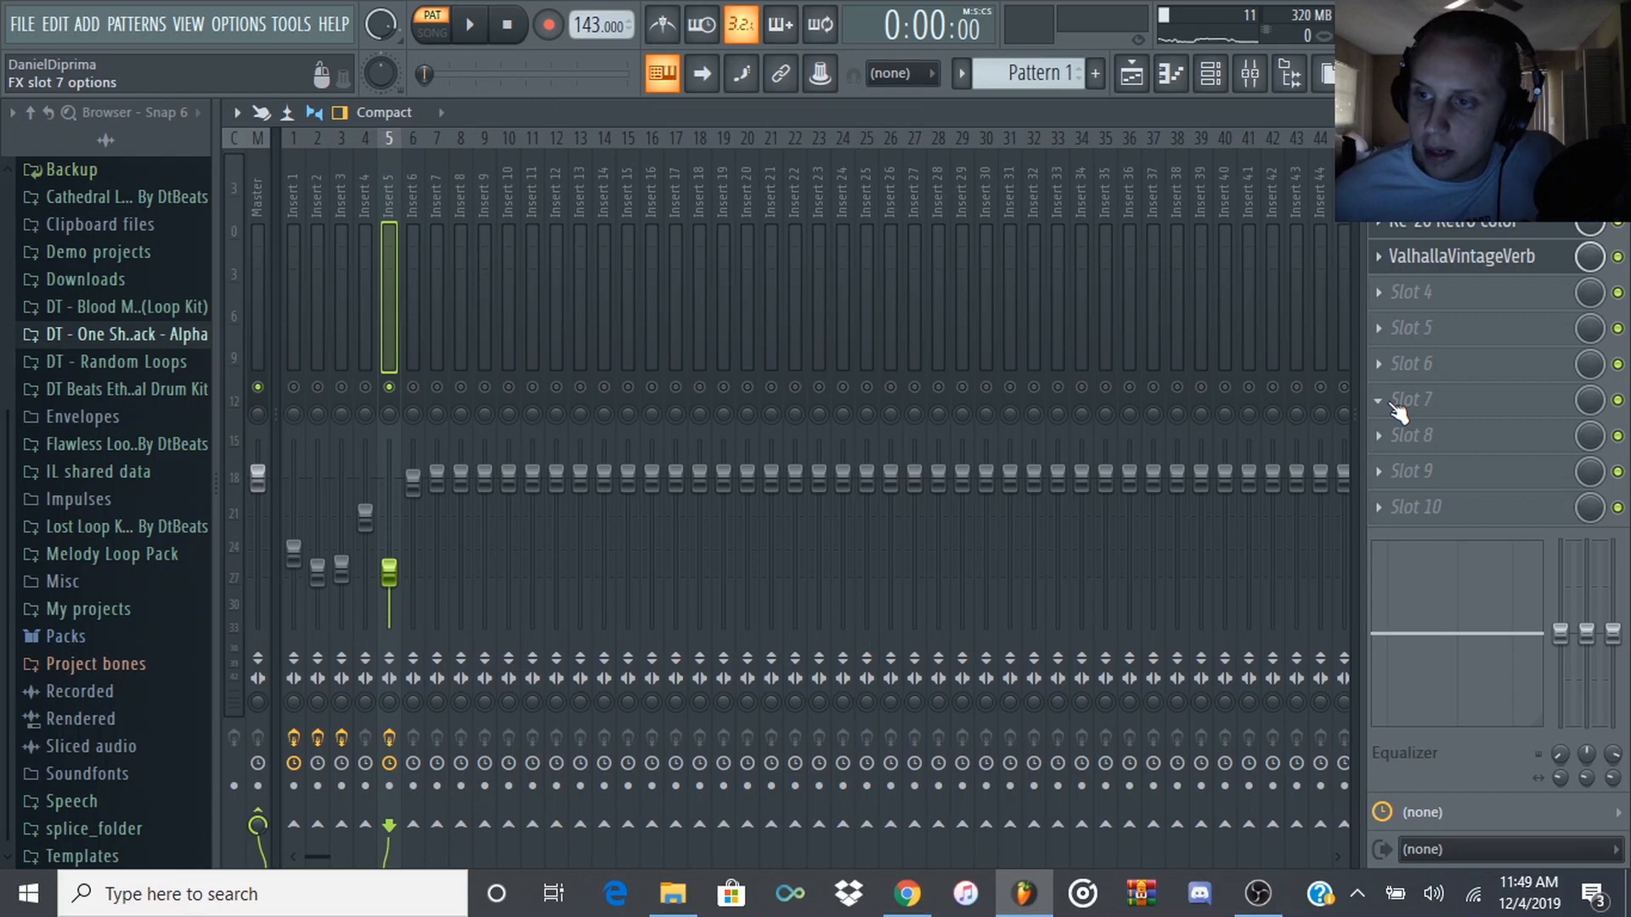
# - Load HalfTime into effect slot 7 of Insert 5, set its mix to 25%, and audition the pattern
pyautogui.click(1397, 408)
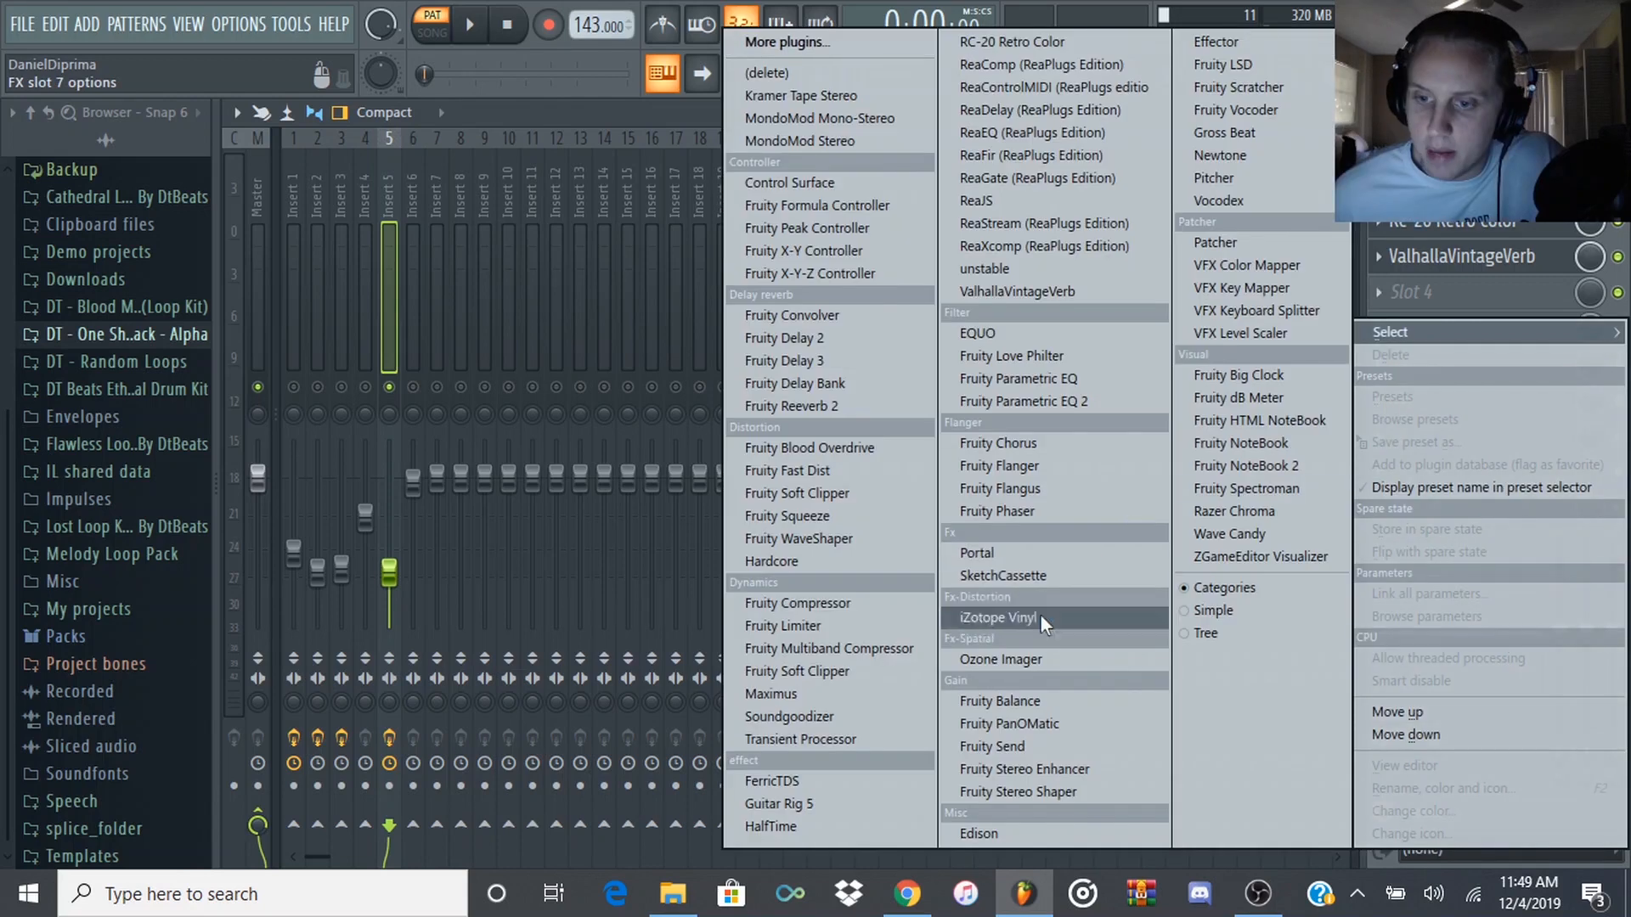
pyautogui.click(764, 826)
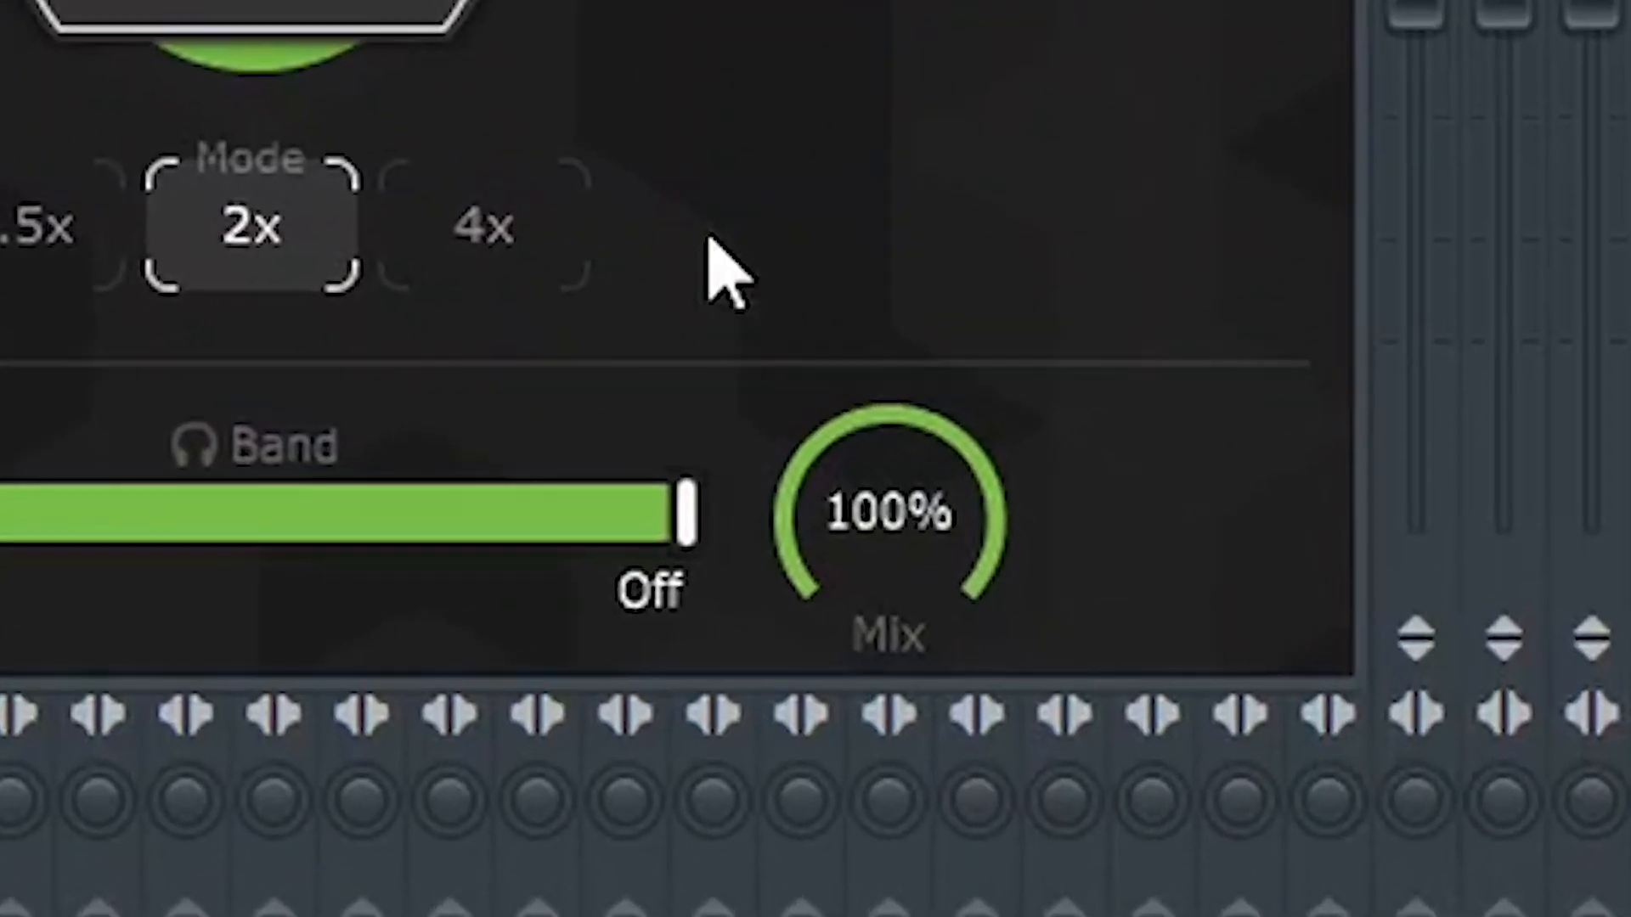
pyautogui.moveTo(889, 512); pyautogui.dragTo(889, 577)
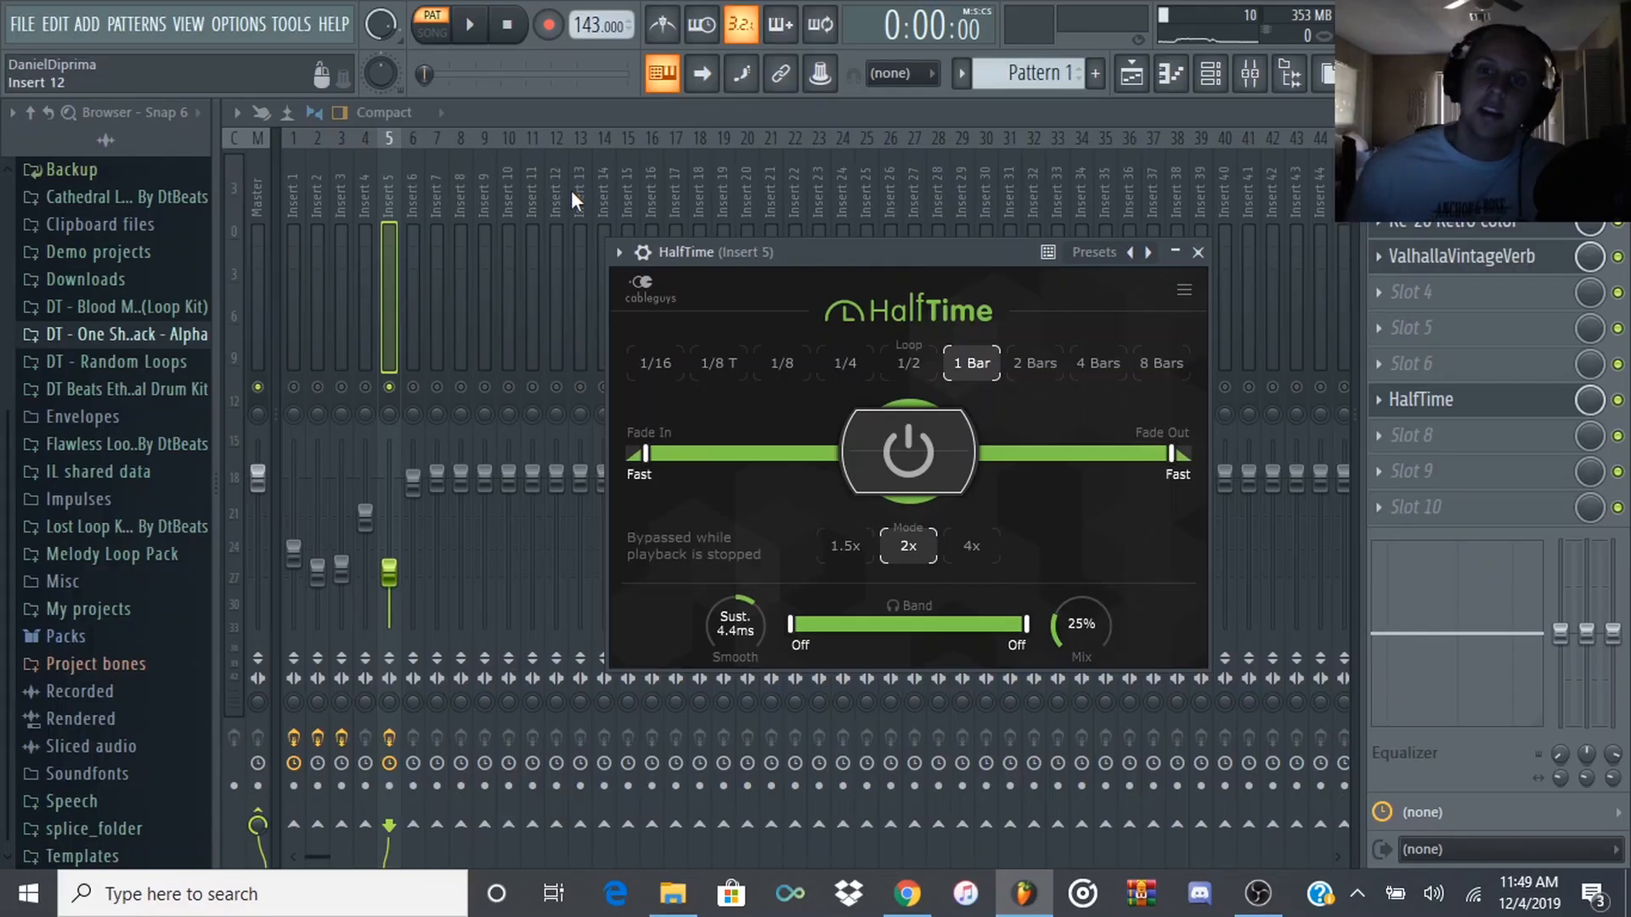
pyautogui.press('space')
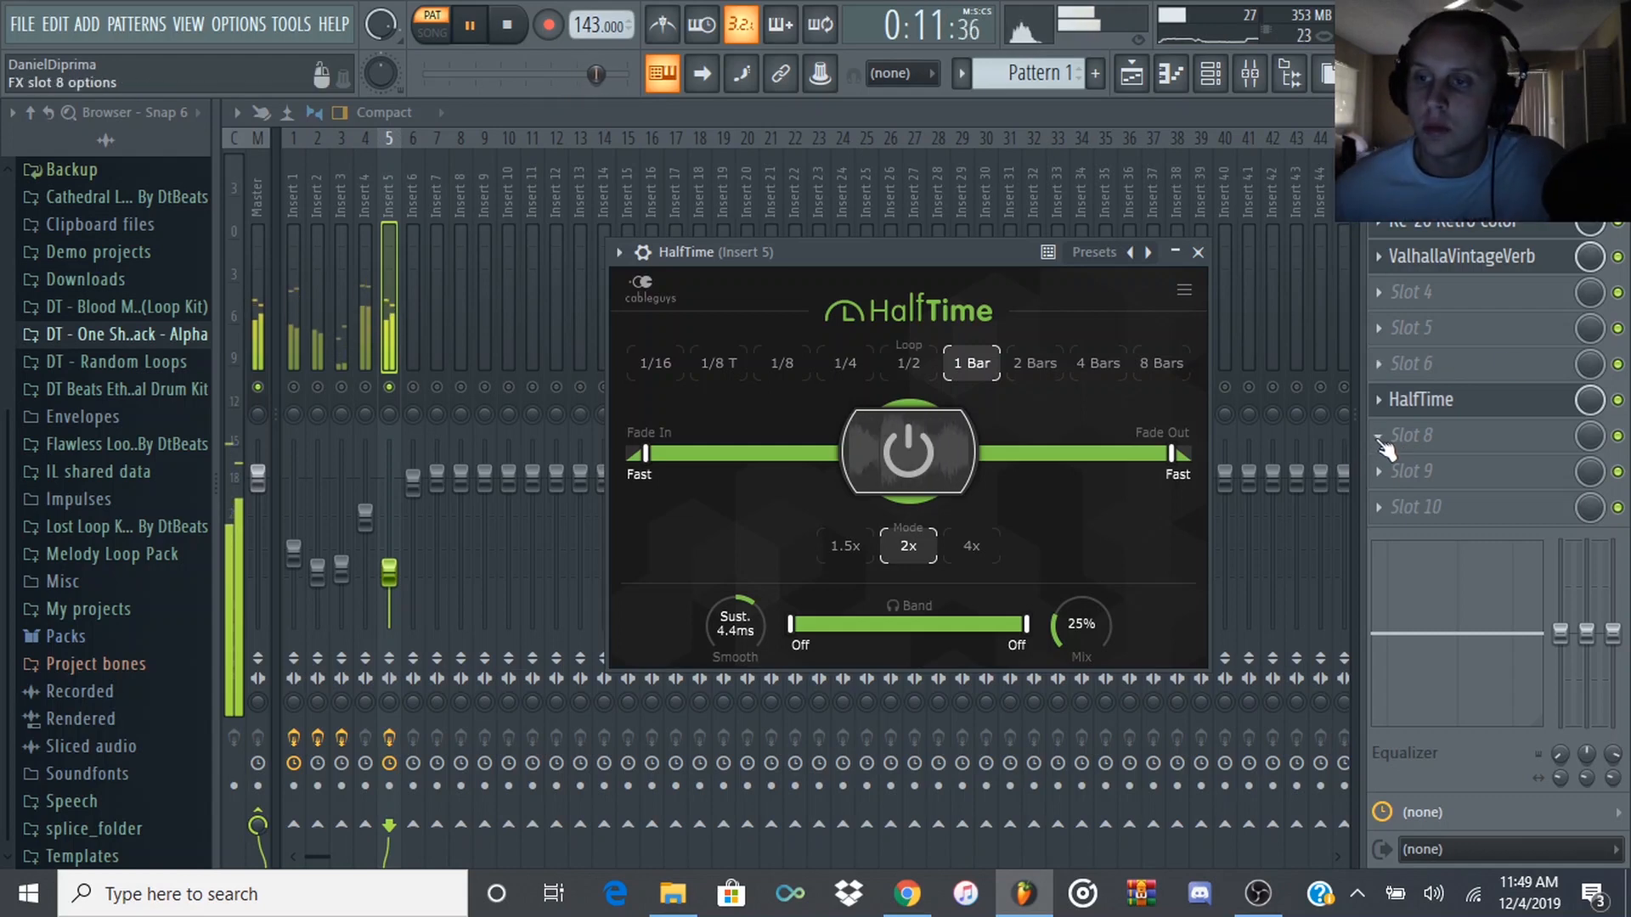
pyautogui.press('space')
# - Load Fruity Parametric EQ 2 into slot 8 of Insert 5, roll off the lows with band 1, and close the EQ
pyautogui.click(1385, 442)
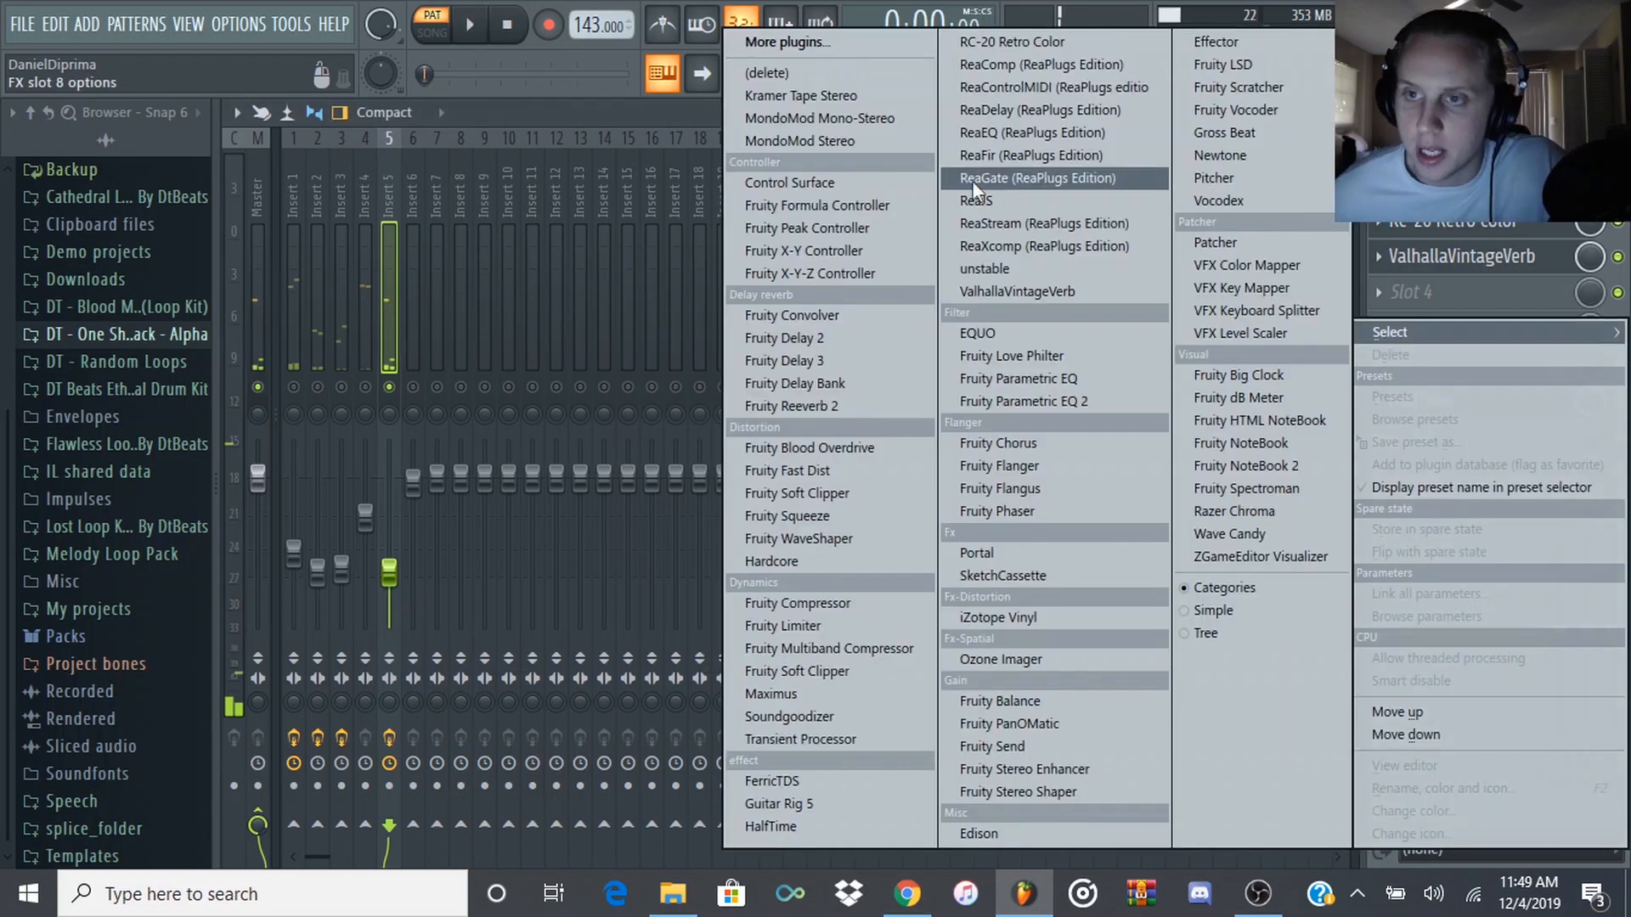
pyautogui.click(1031, 401)
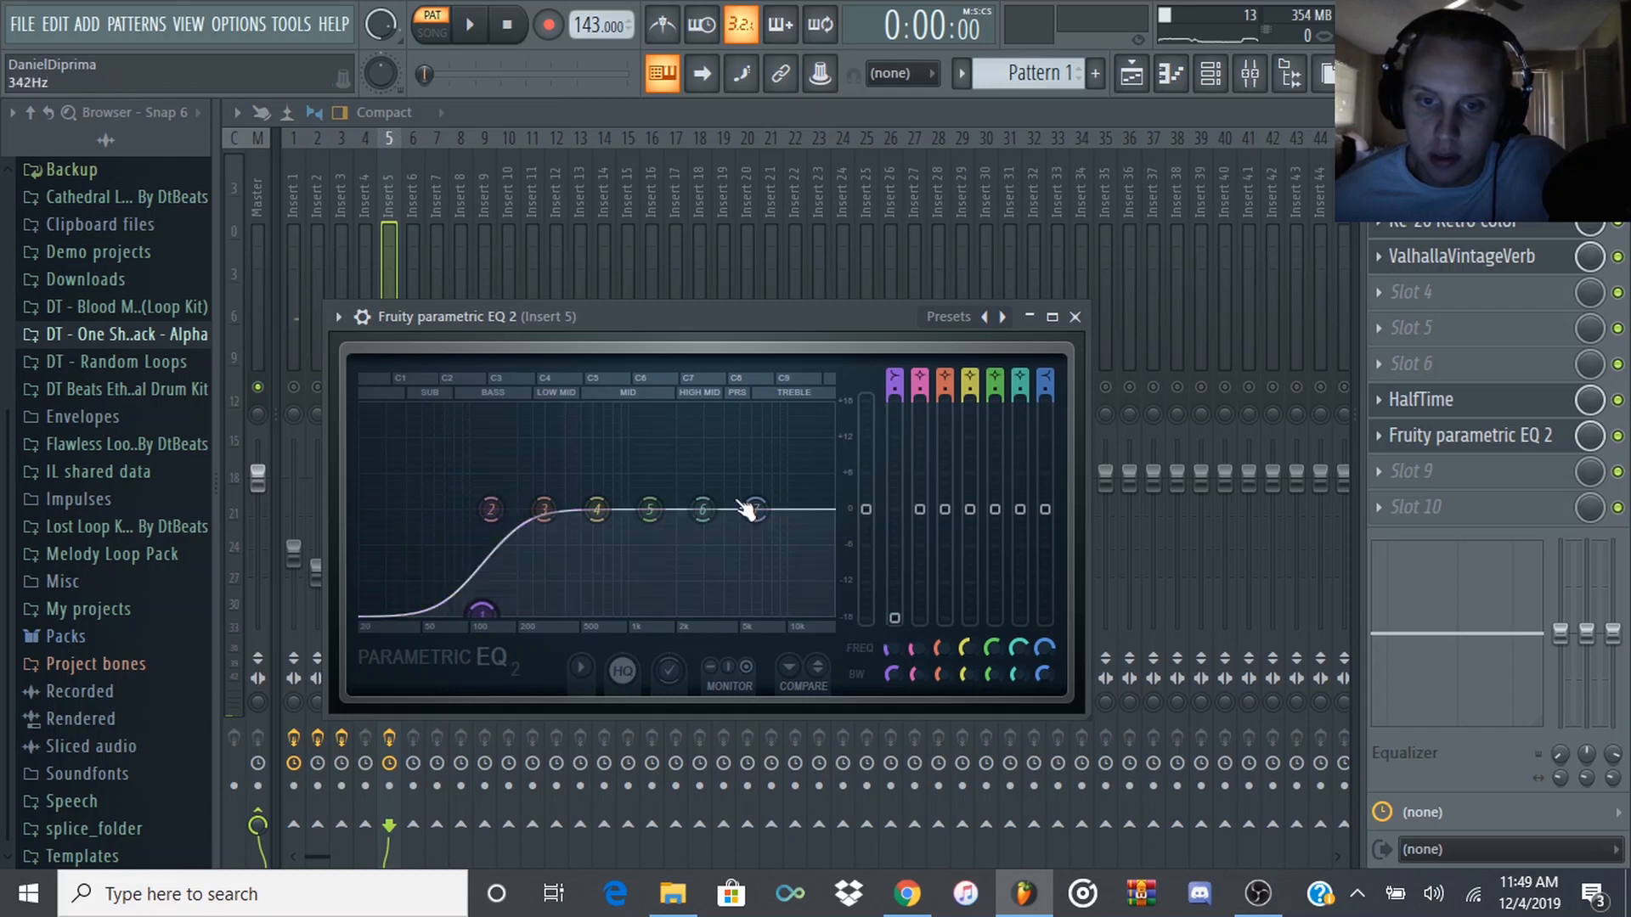
pyautogui.click(900, 112)
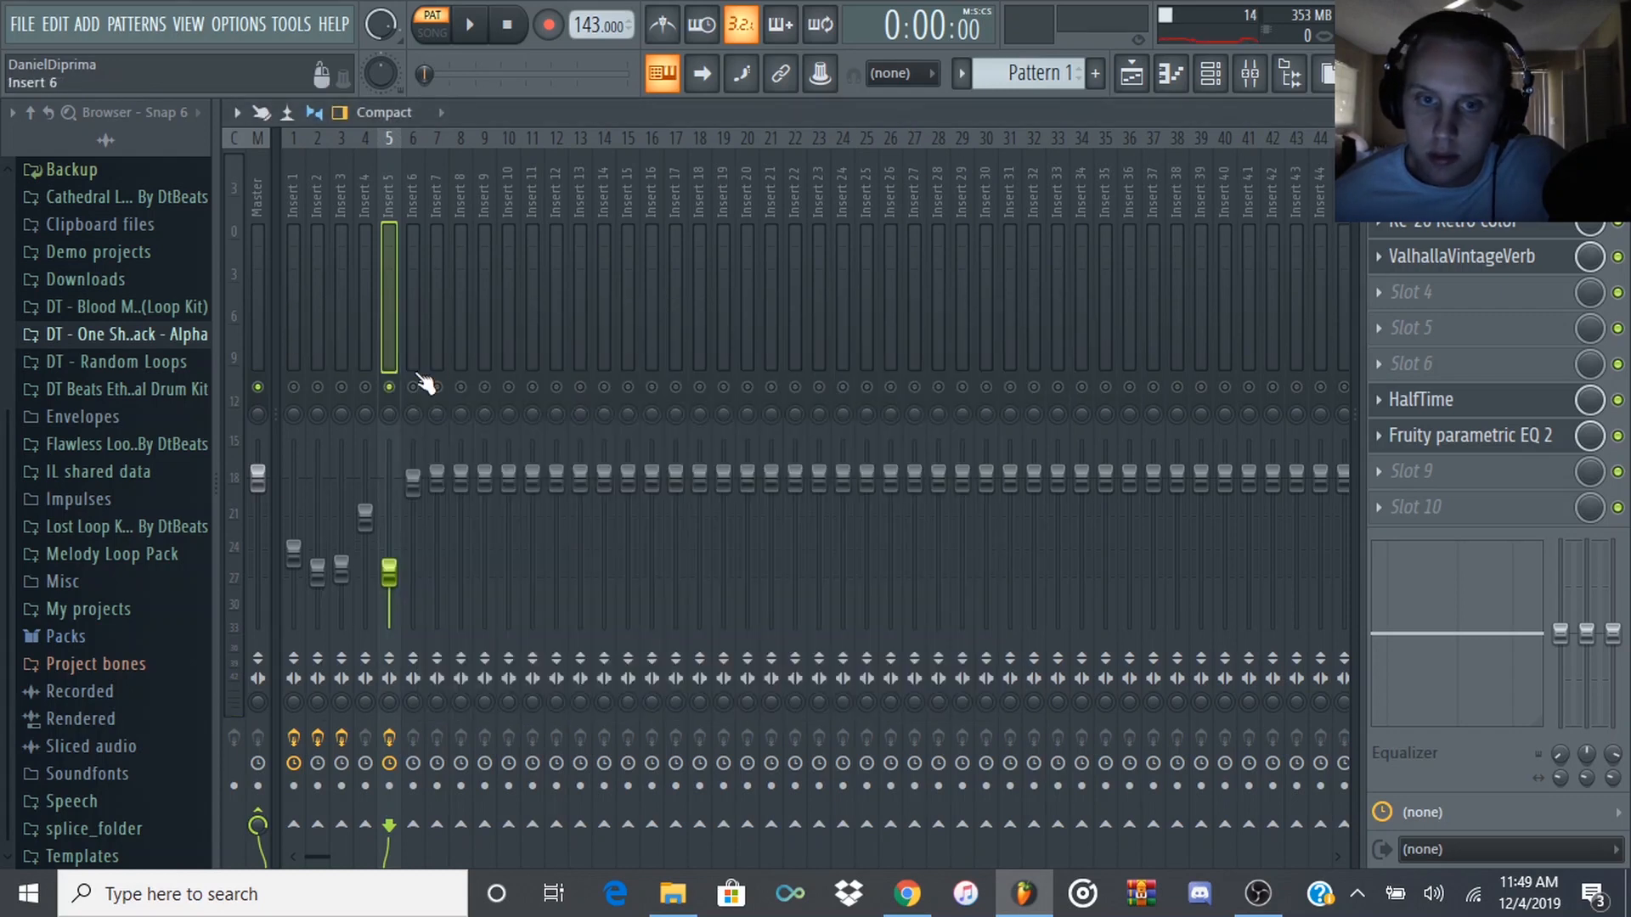
# - Play all inserts together, mute Insert 4 to compare, and set the Insert 5 volume to about -16.5 dB (38%)
pyautogui.press('space')
pyautogui.rightClick(389, 388)
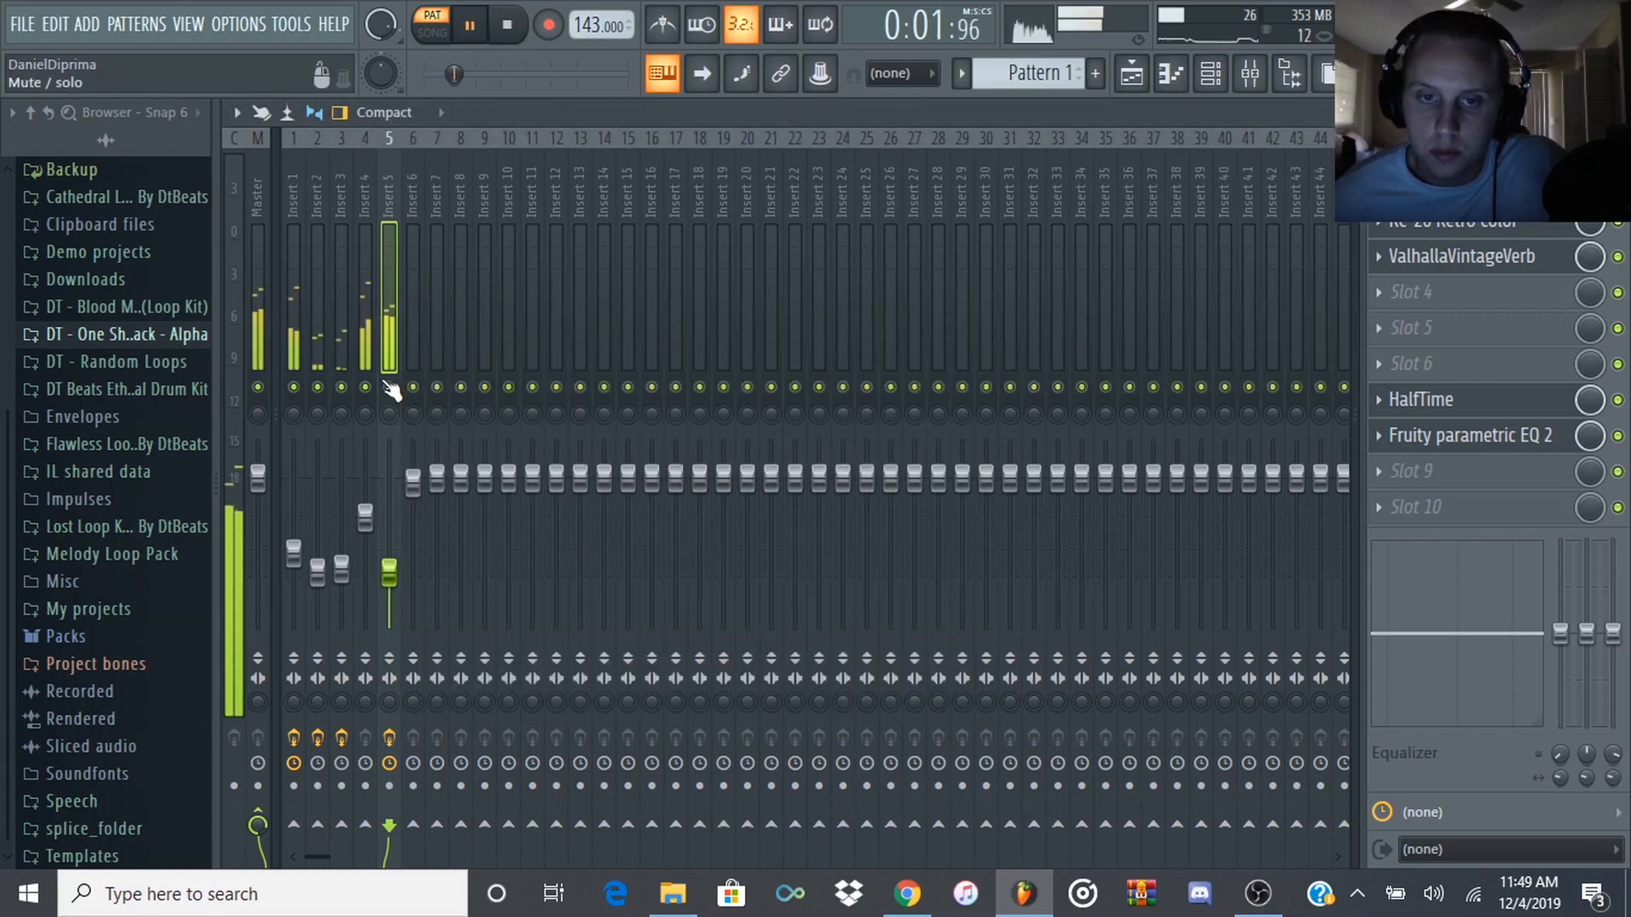
pyautogui.click(366, 390)
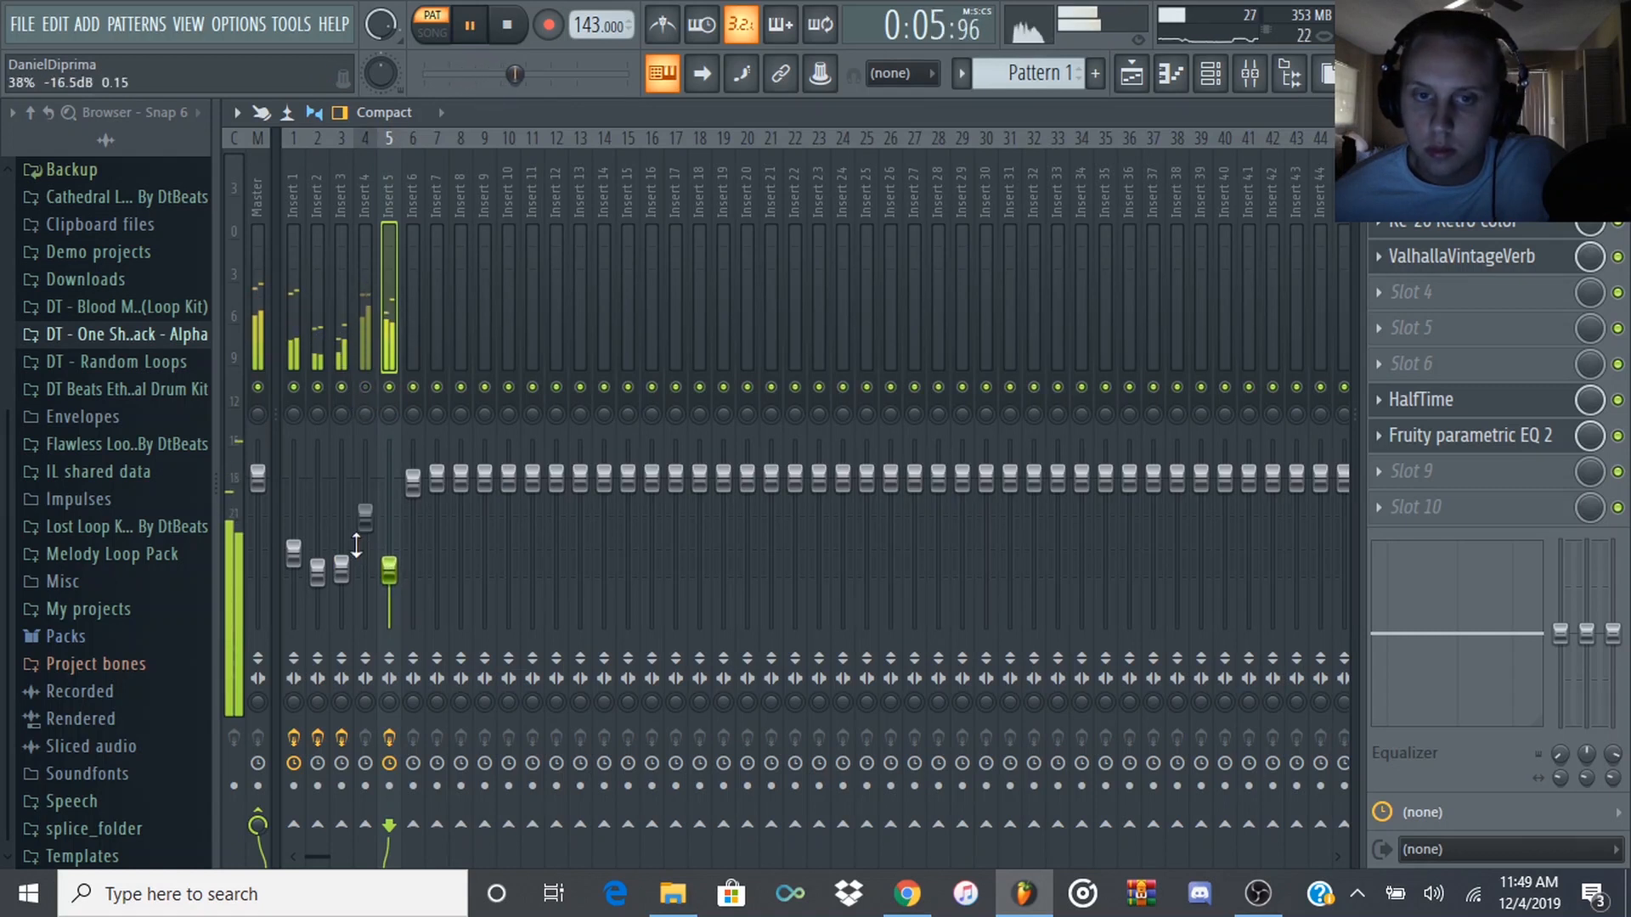
pyautogui.press('space')
# - Load Fruity Parametric EQ 2 into slot 1 of Insert 4 and roll off the lows with band 1 during playback
pyautogui.click(366, 187)
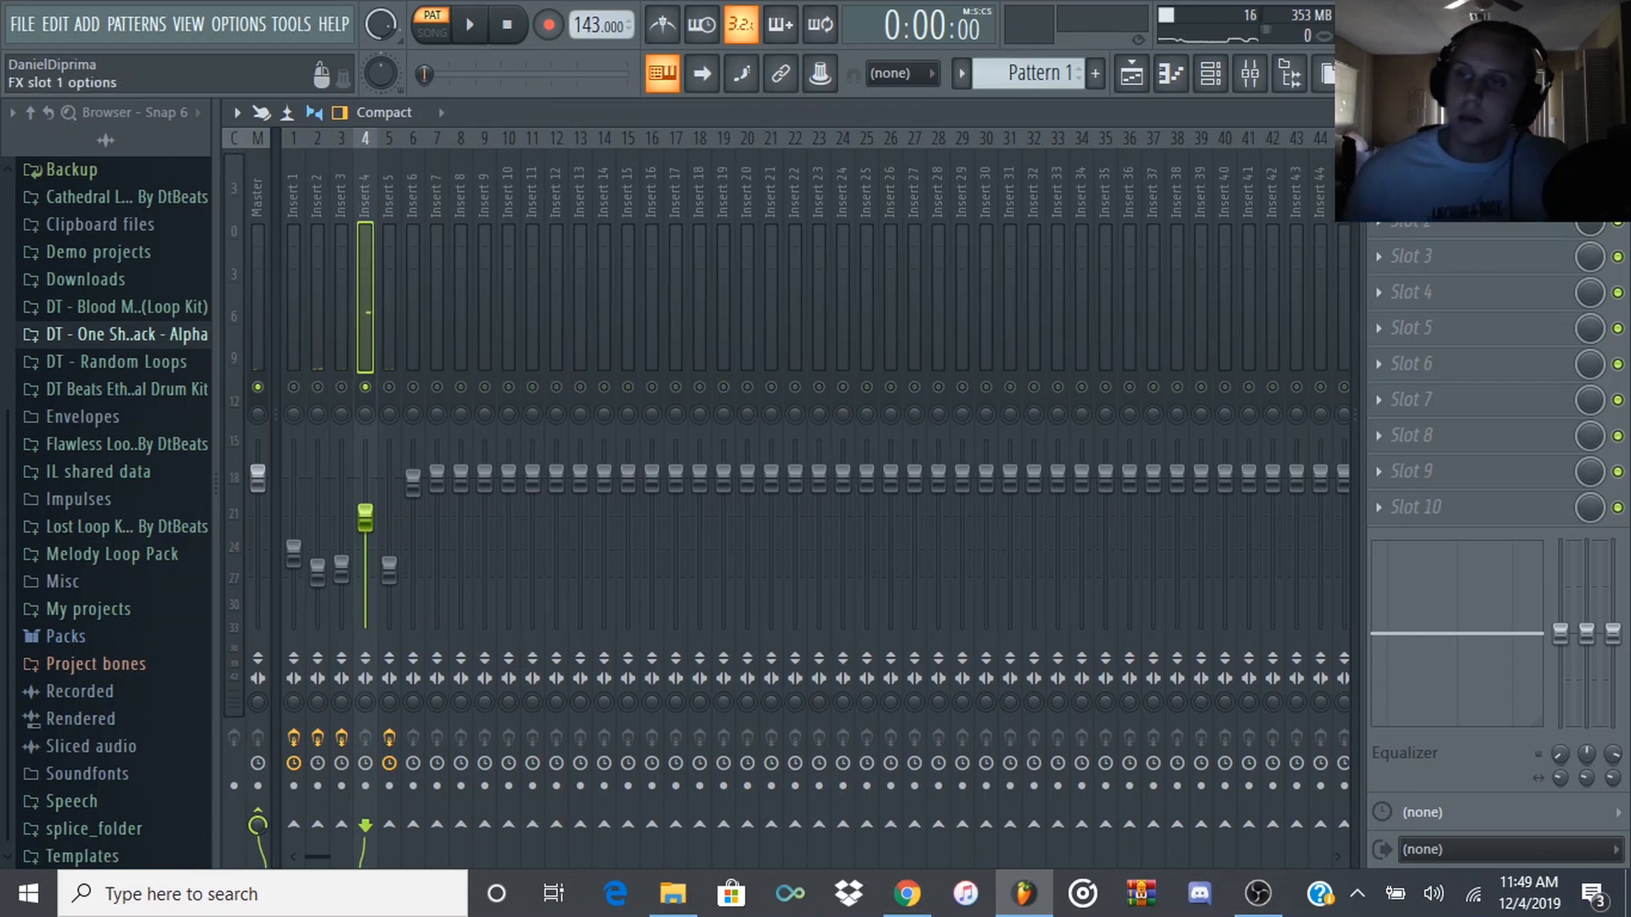
pyautogui.click(1402, 185)
pyautogui.click(997, 398)
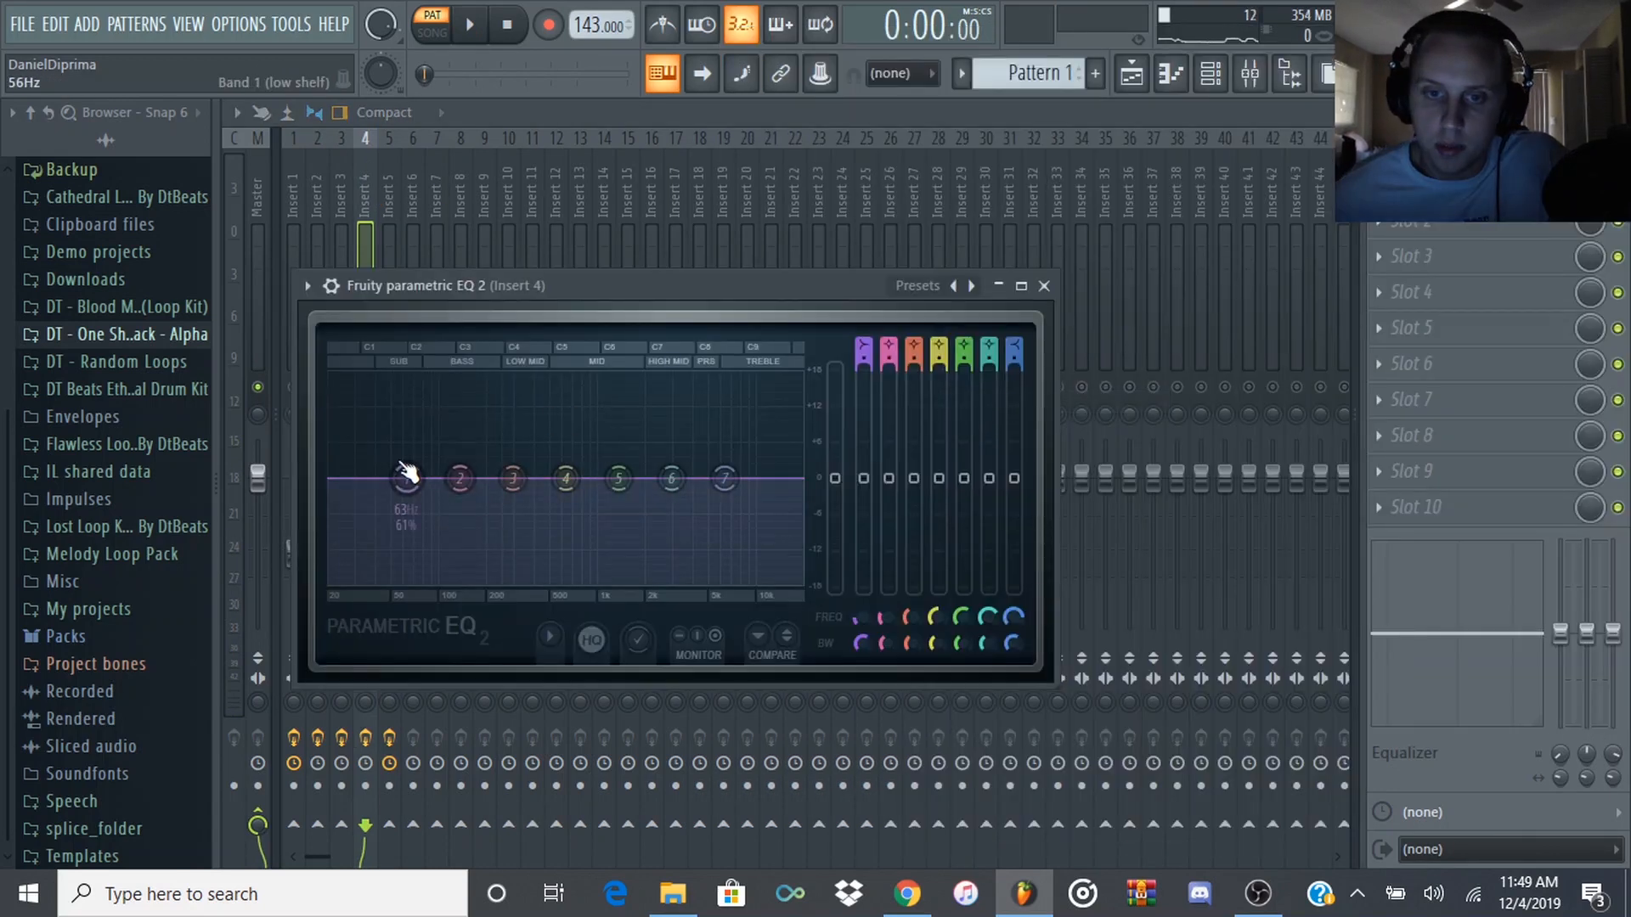
pyautogui.press('space')
pyautogui.moveTo(407, 479); pyautogui.dragTo(472, 582)
pyautogui.press('space')
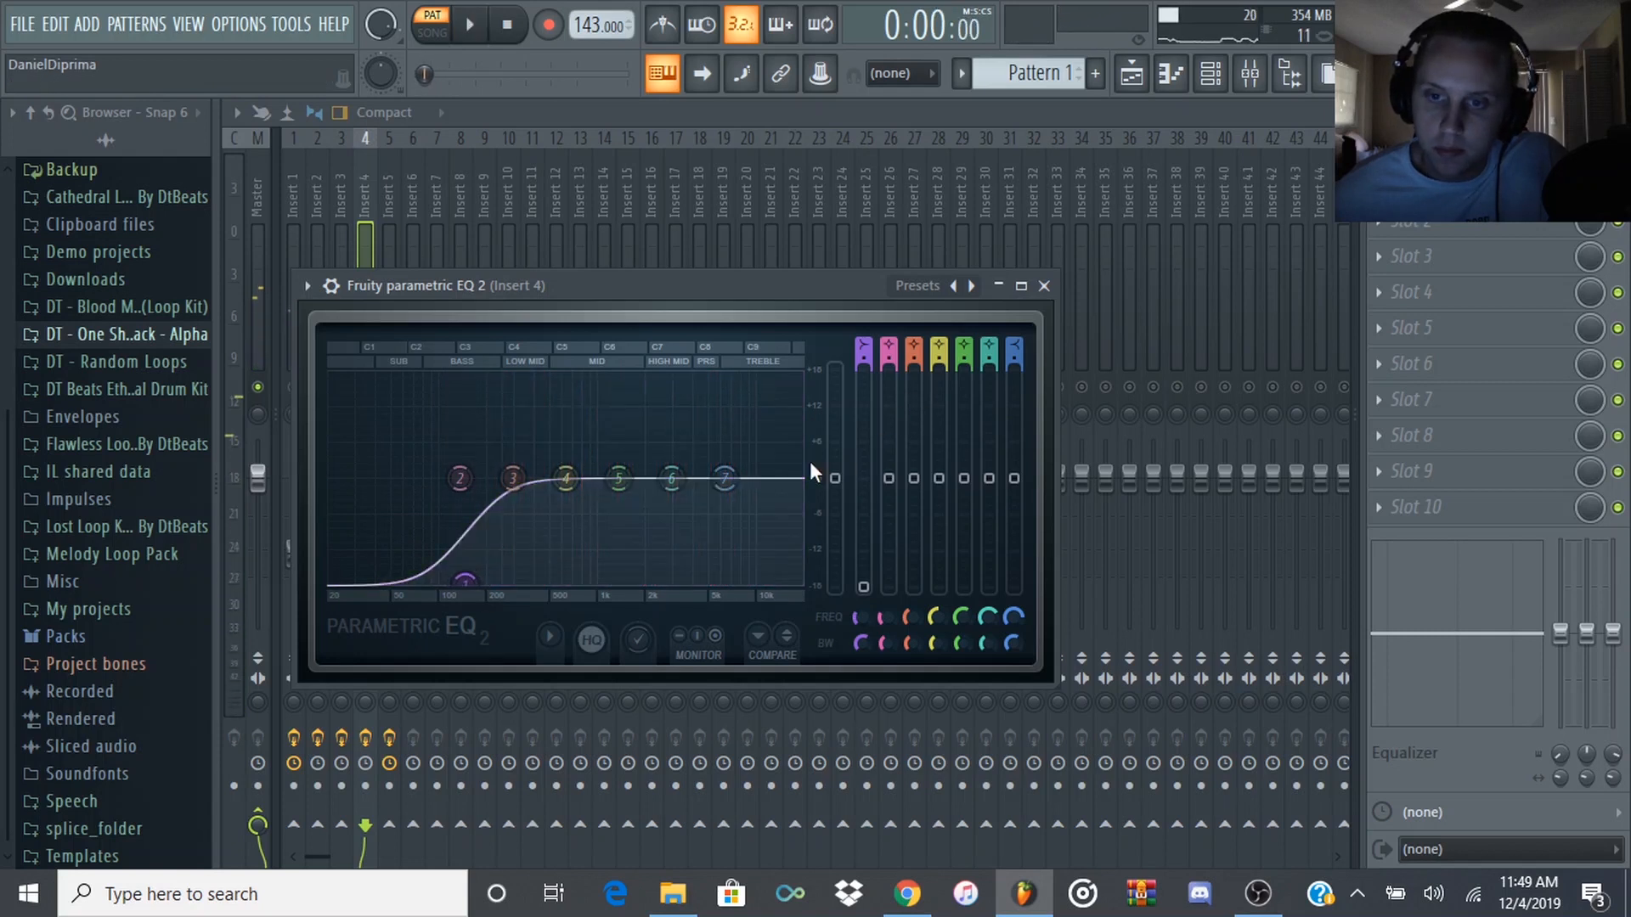
# - Roll off Insert 4's highs with EQ band 7 at about 7455 Hz during playback, and close the EQ
pyautogui.moveTo(724, 478); pyautogui.dragTo(748, 582)
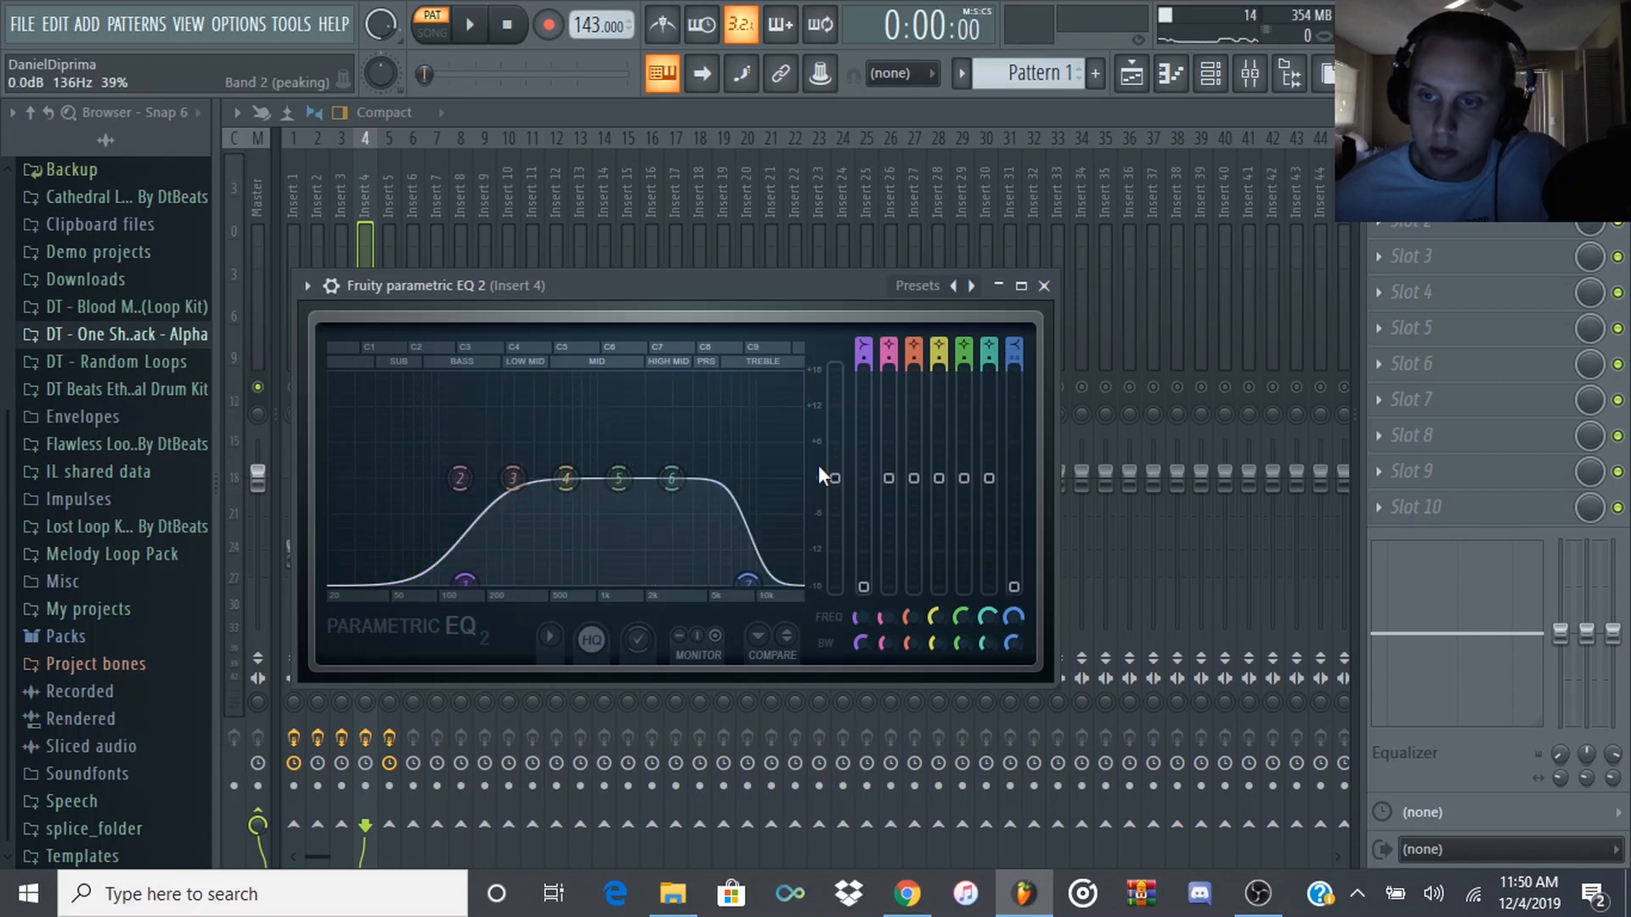
pyautogui.press('space')
pyautogui.moveTo(748, 581); pyautogui.dragTo(732, 582)
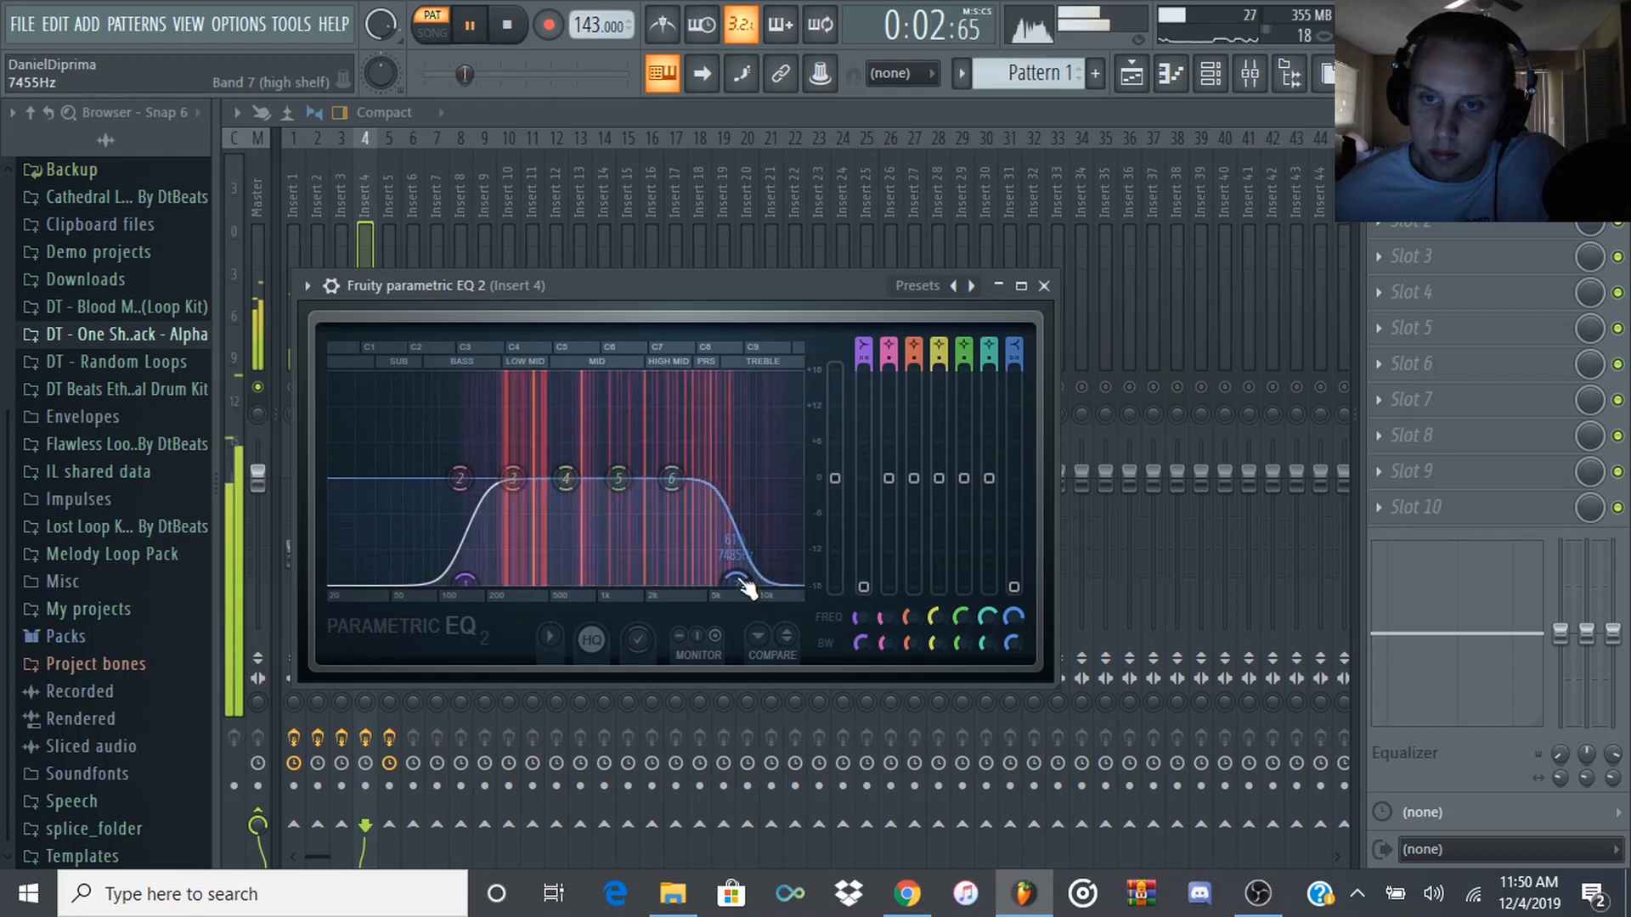
pyautogui.press('space')
pyautogui.press('Escape')
# - Load MondoMod Stereo into effect slot 2 of Insert 4 and close its window
pyautogui.click(1383, 225)
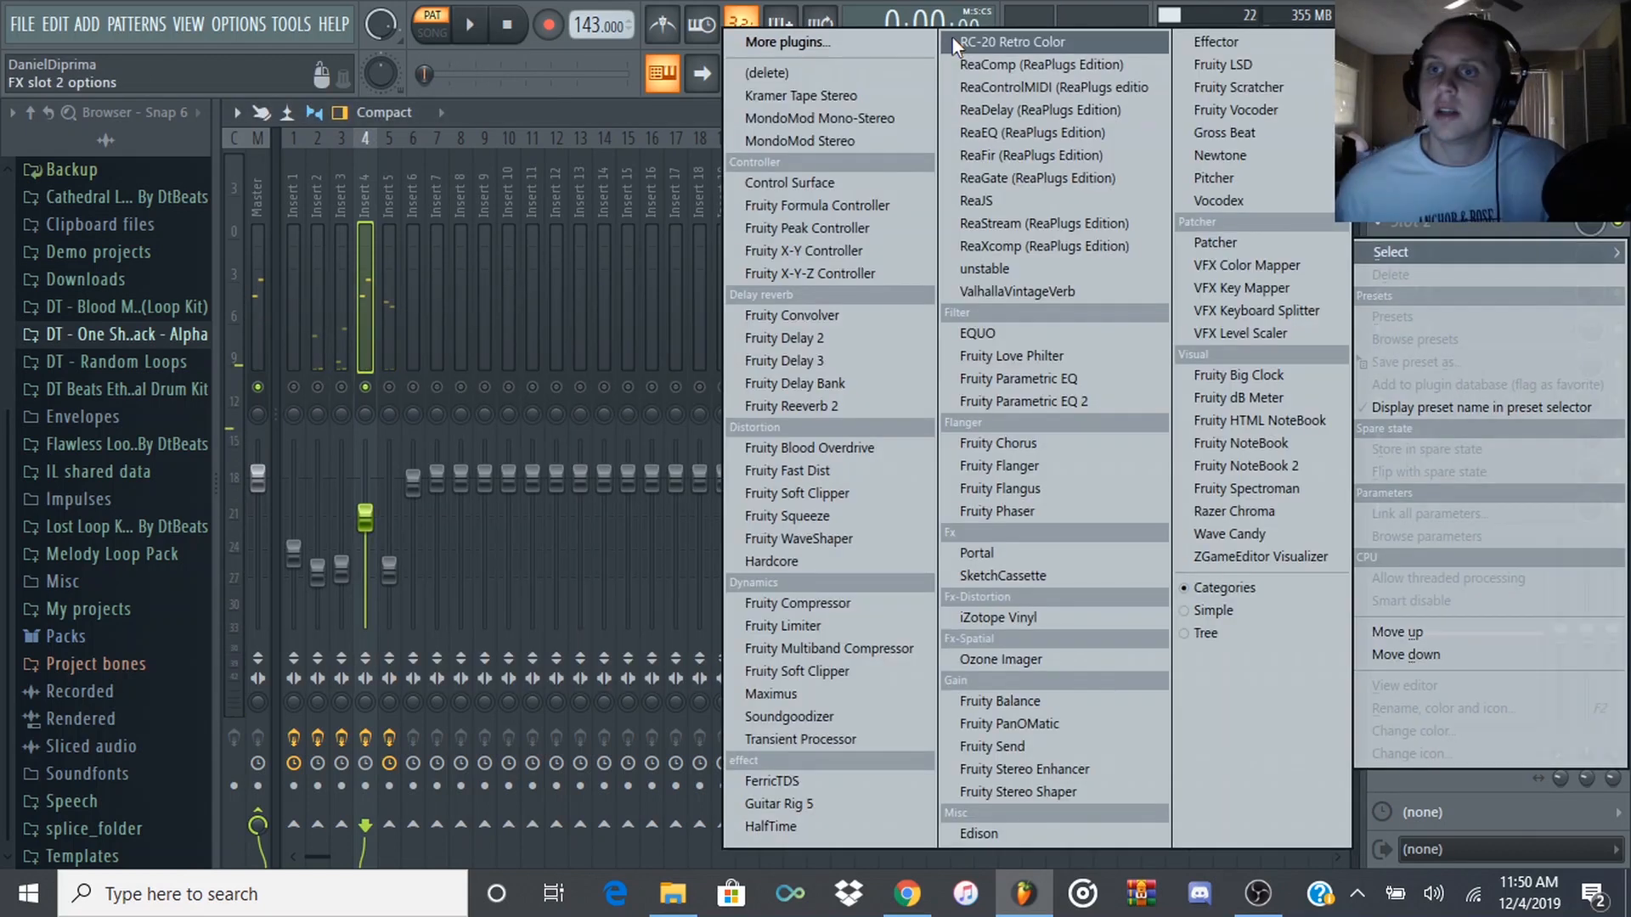
pyautogui.click(809, 142)
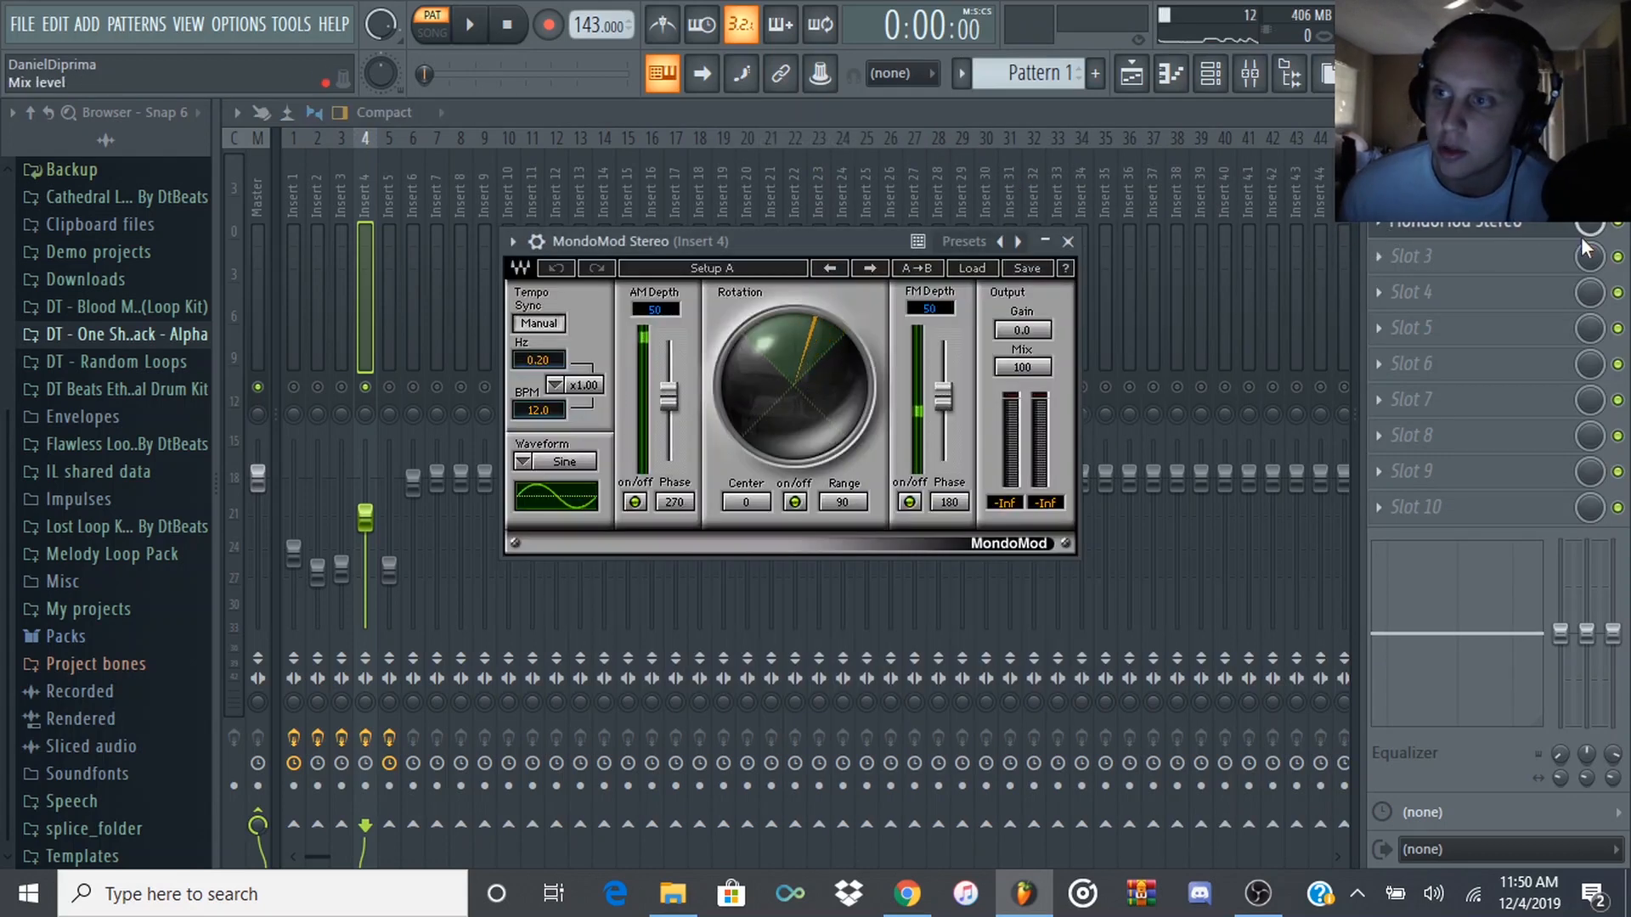
pyautogui.click(1524, 226)
# - Try iZotope Vinyl in slot 3 of Insert 4 with a slightly raised warp depth, and delete the effect
pyautogui.click(1377, 258)
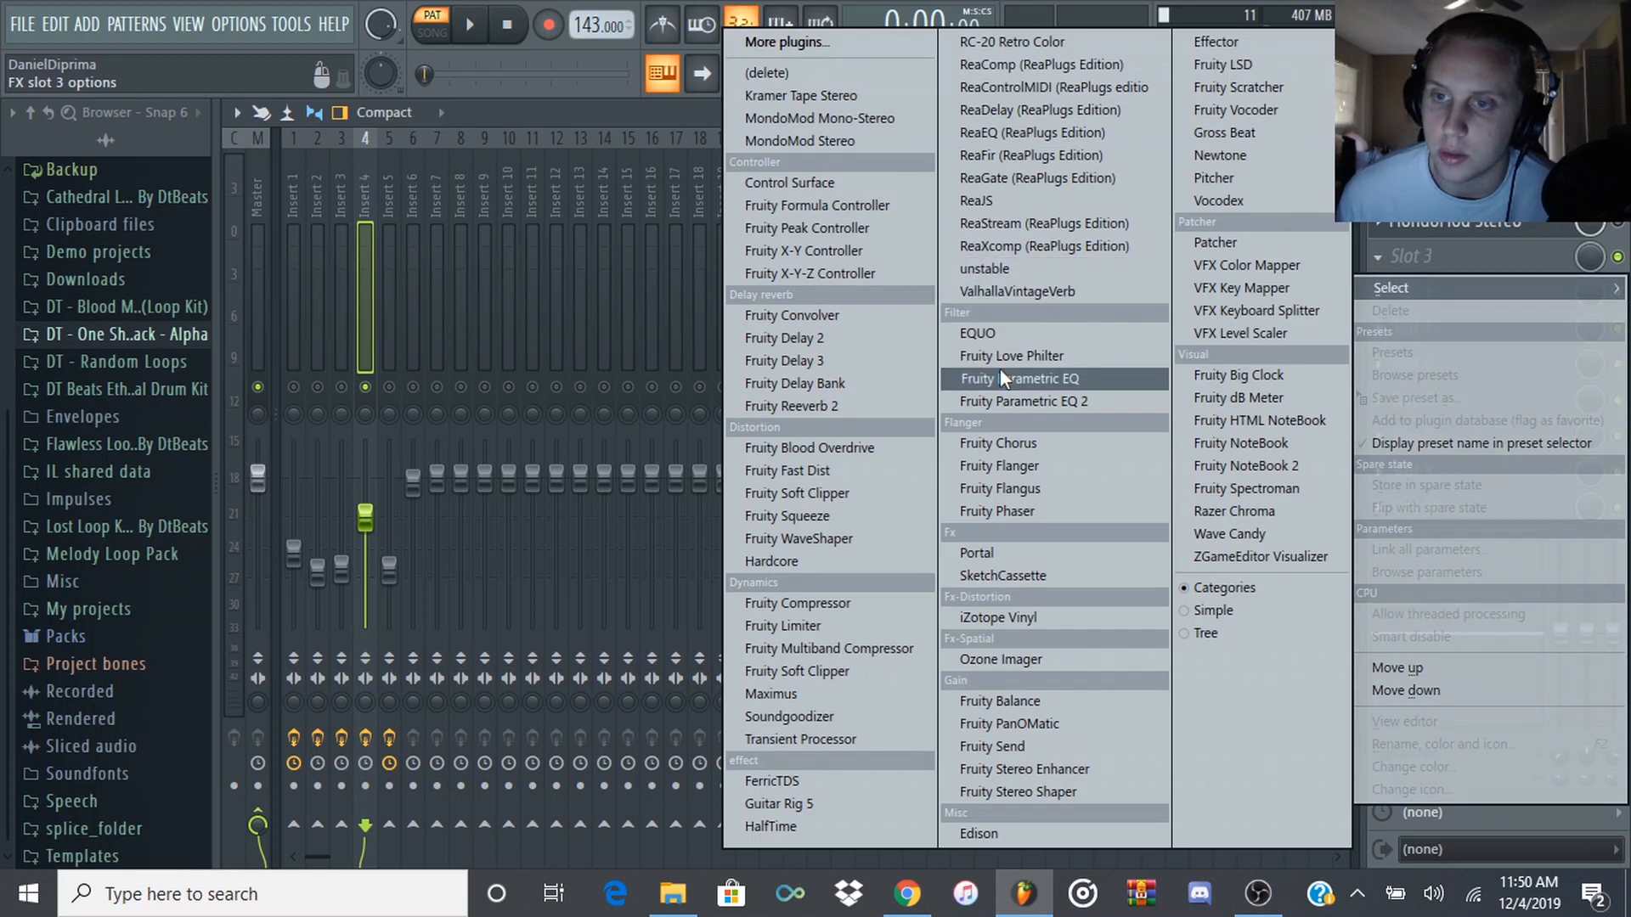
pyautogui.click(1017, 620)
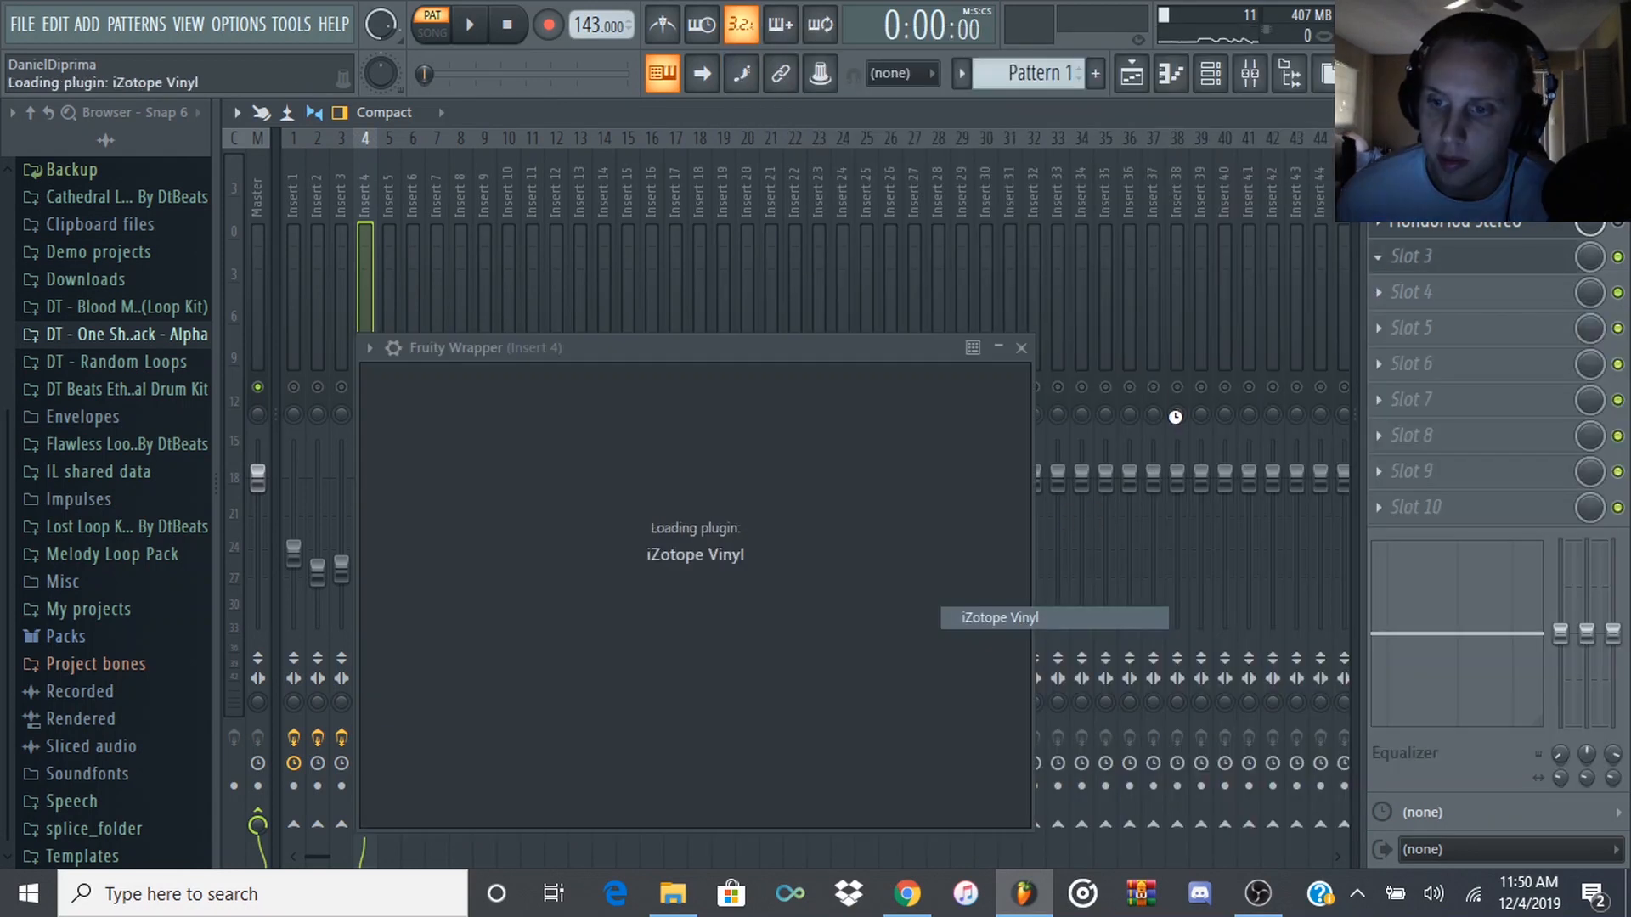
pyautogui.moveTo(675, 348); pyautogui.dragTo(727, 219)
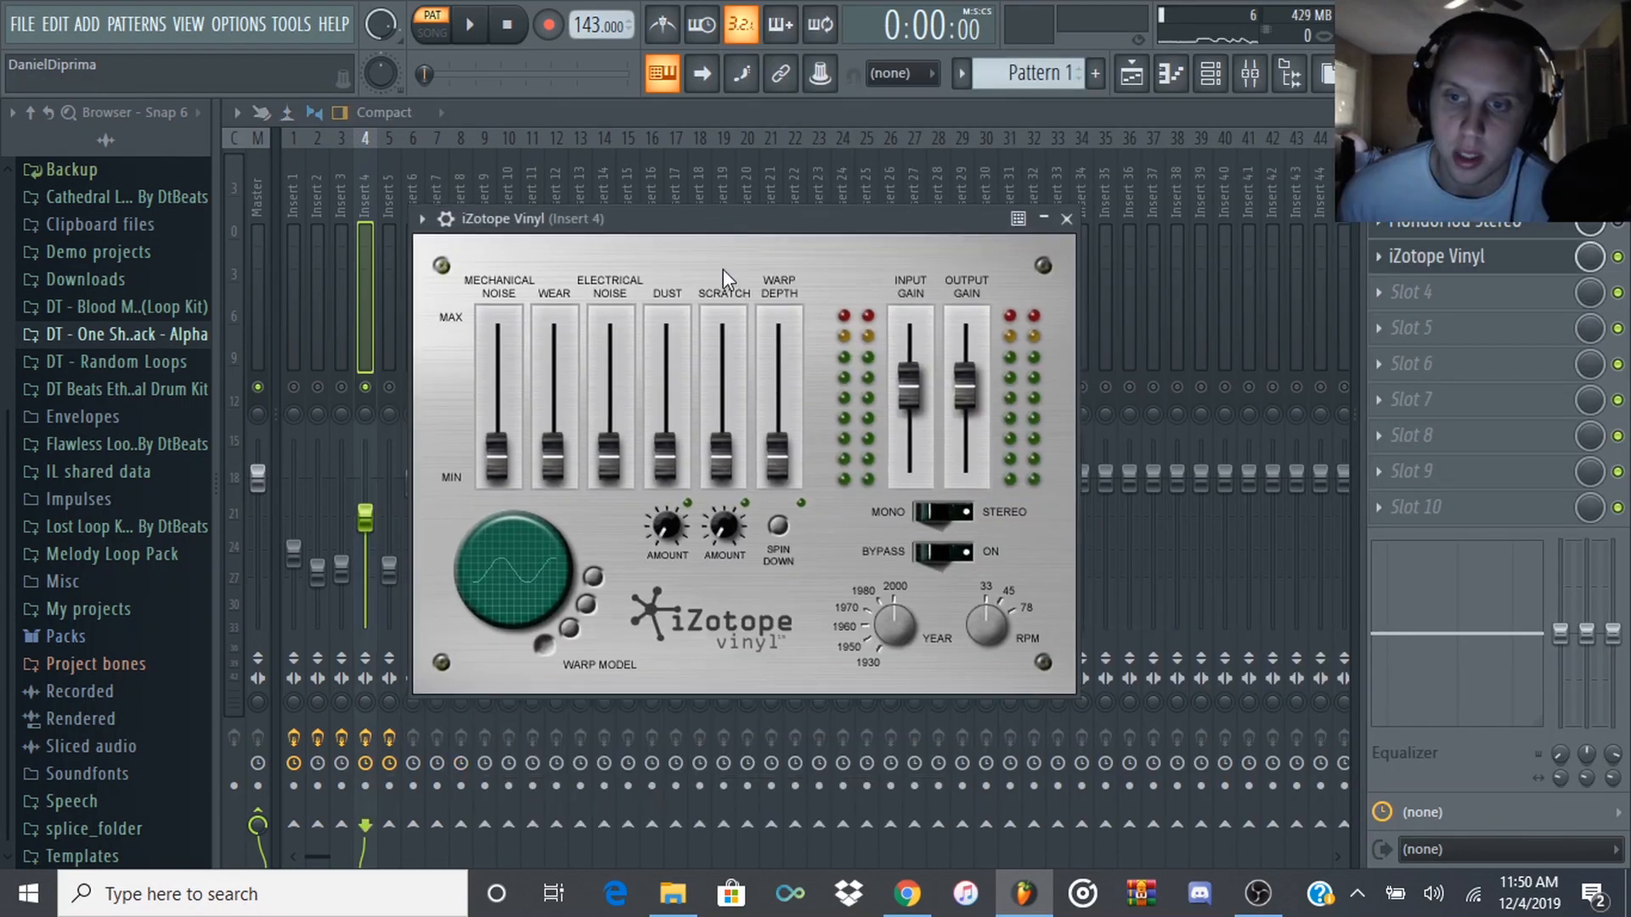
pyautogui.moveTo(775, 423)
pyautogui.mouseDown()
pyautogui.moveTo(771, 396)
pyautogui.moveTo(773, 430)
pyautogui.mouseUp()
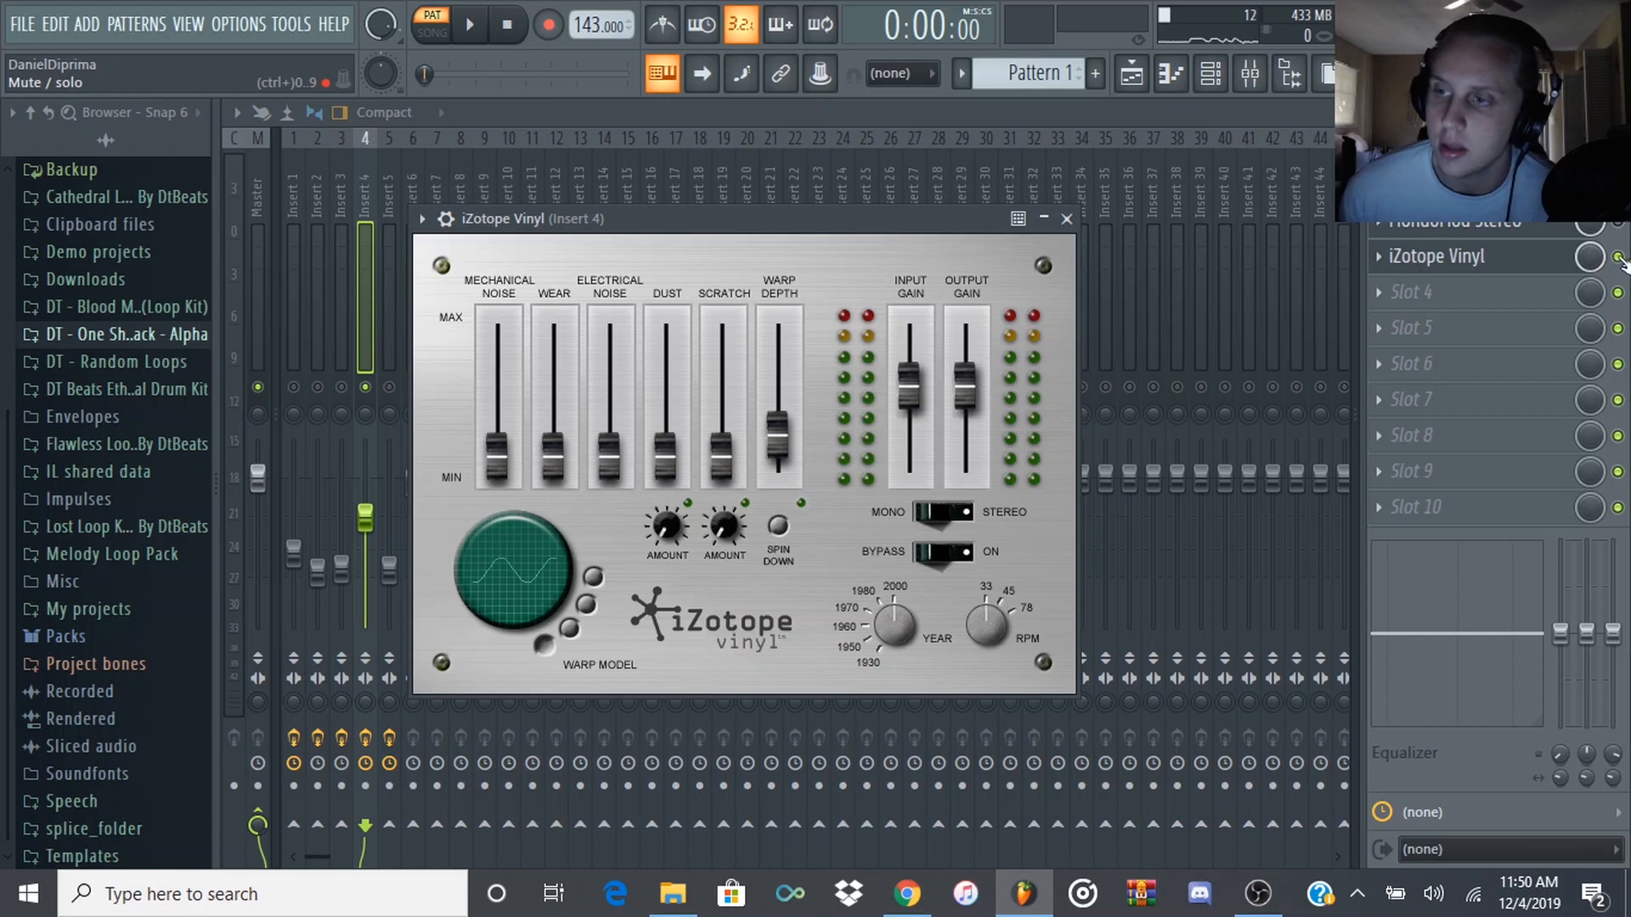
pyautogui.click(1444, 255)
pyautogui.click(1379, 256)
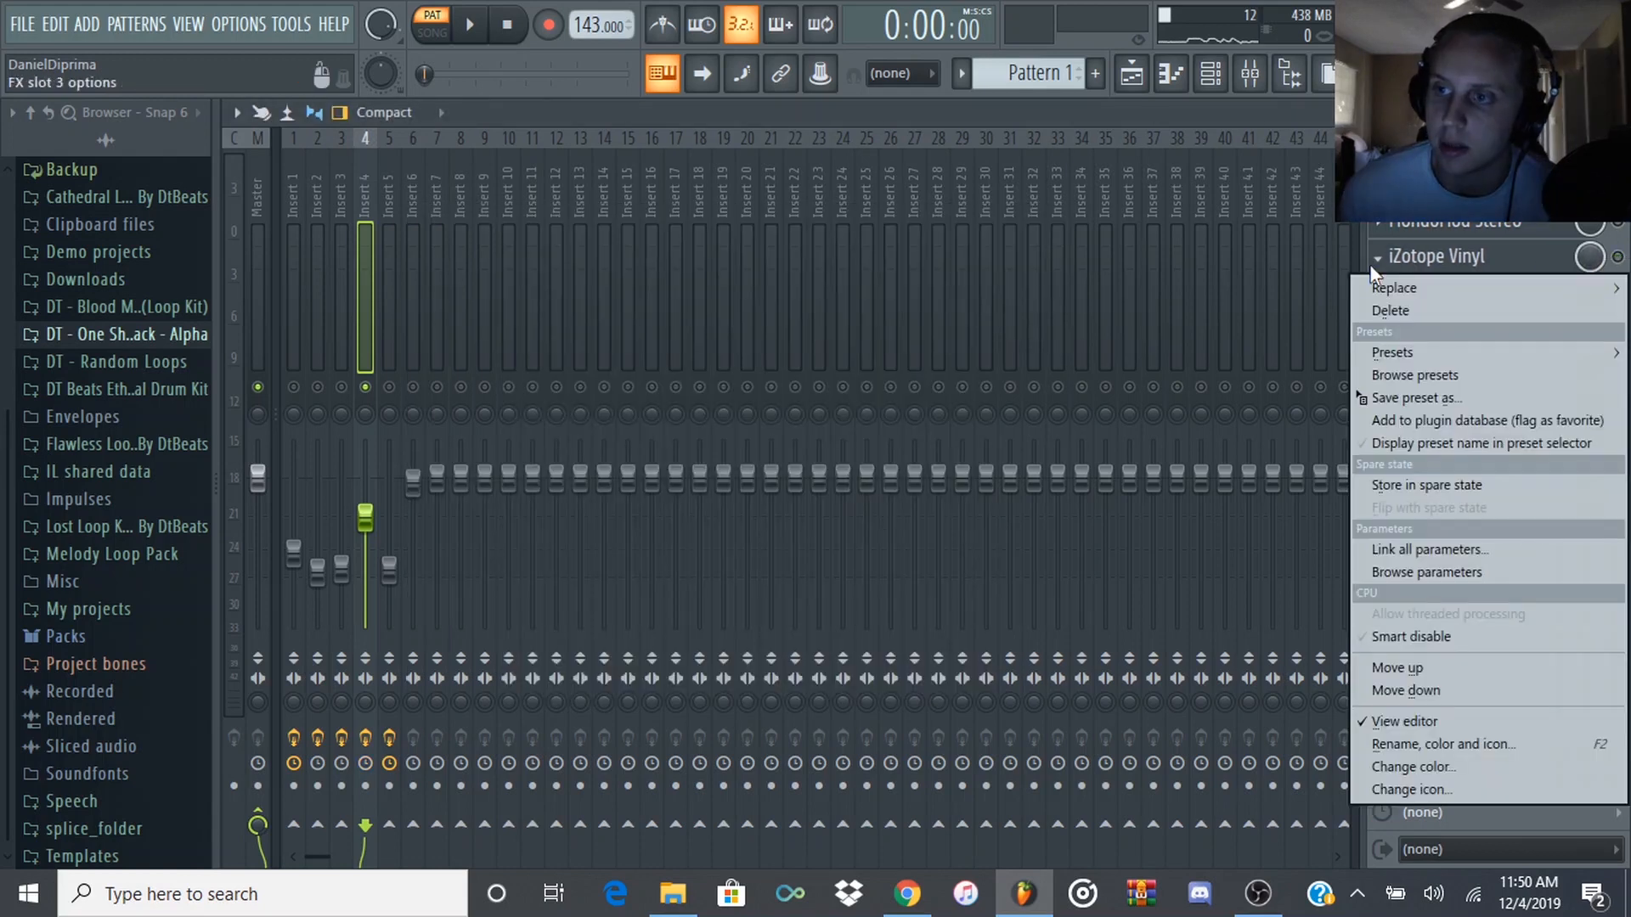
pyautogui.click(1396, 310)
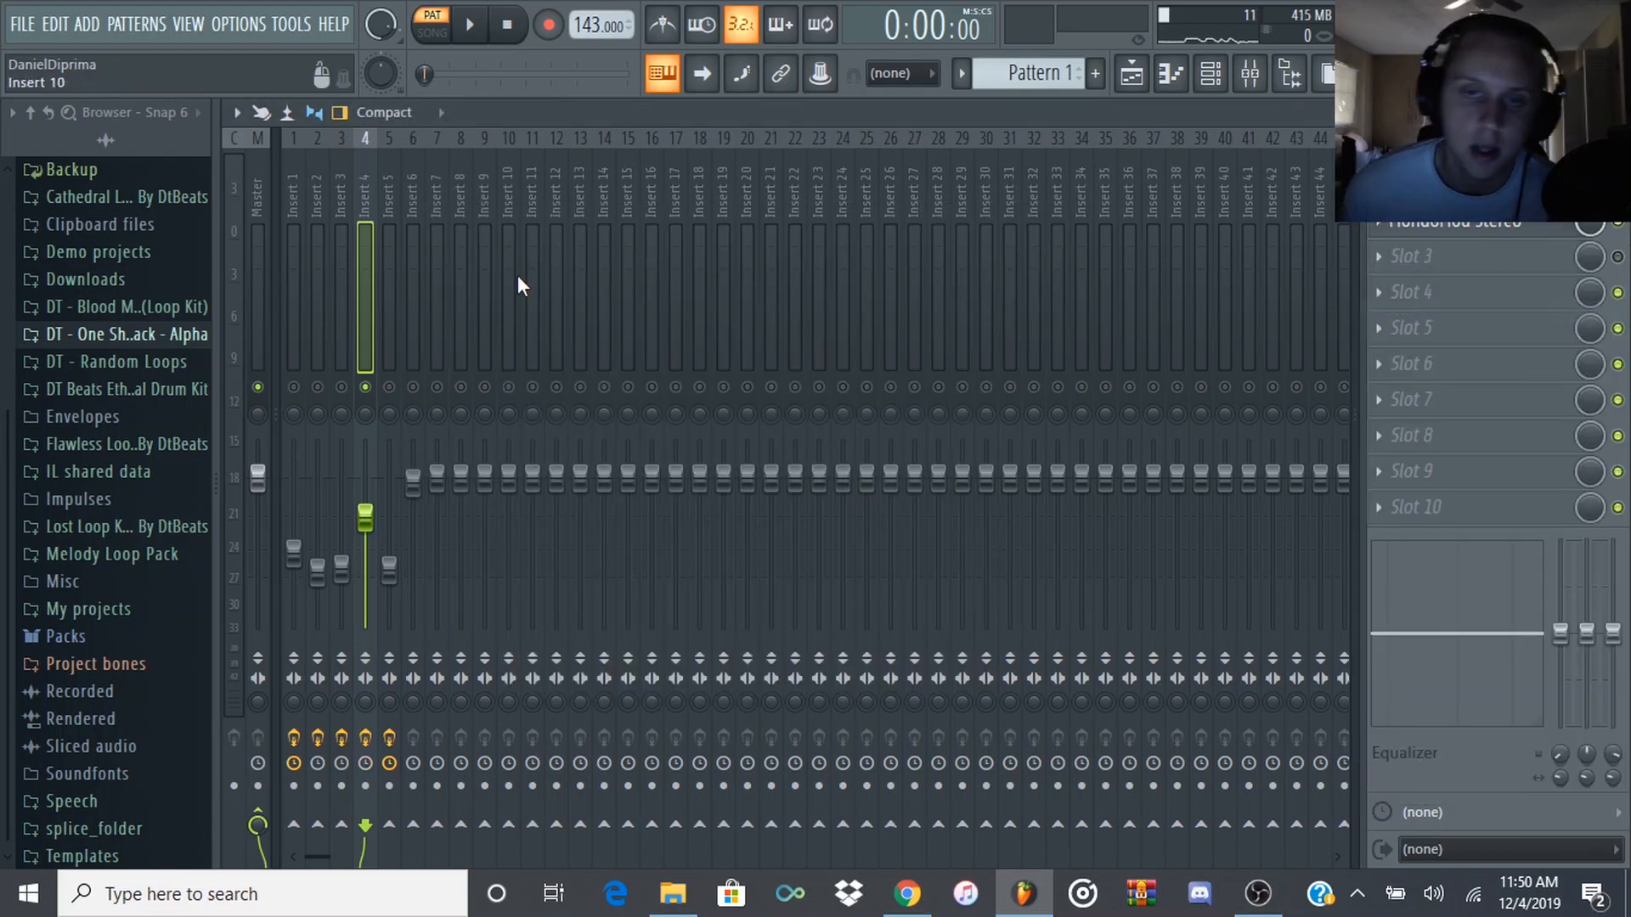
# - Switch MondoMod Stereo on Insert 4 to the Wow preset and audition the pattern
pyautogui.click(1420, 229)
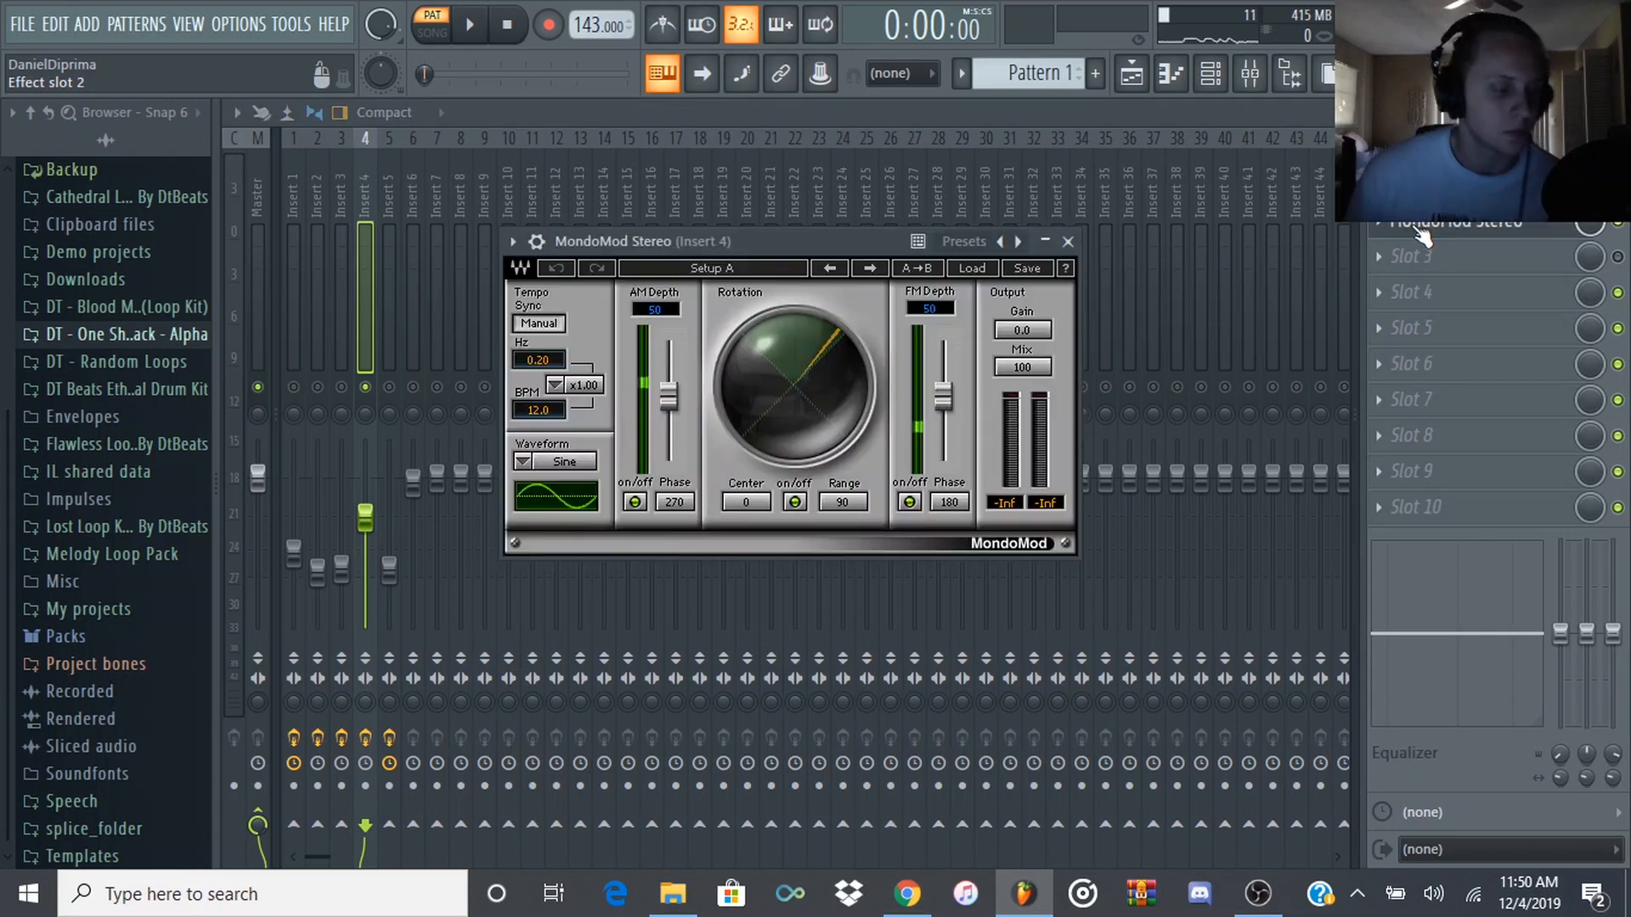
pyautogui.click(868, 269)
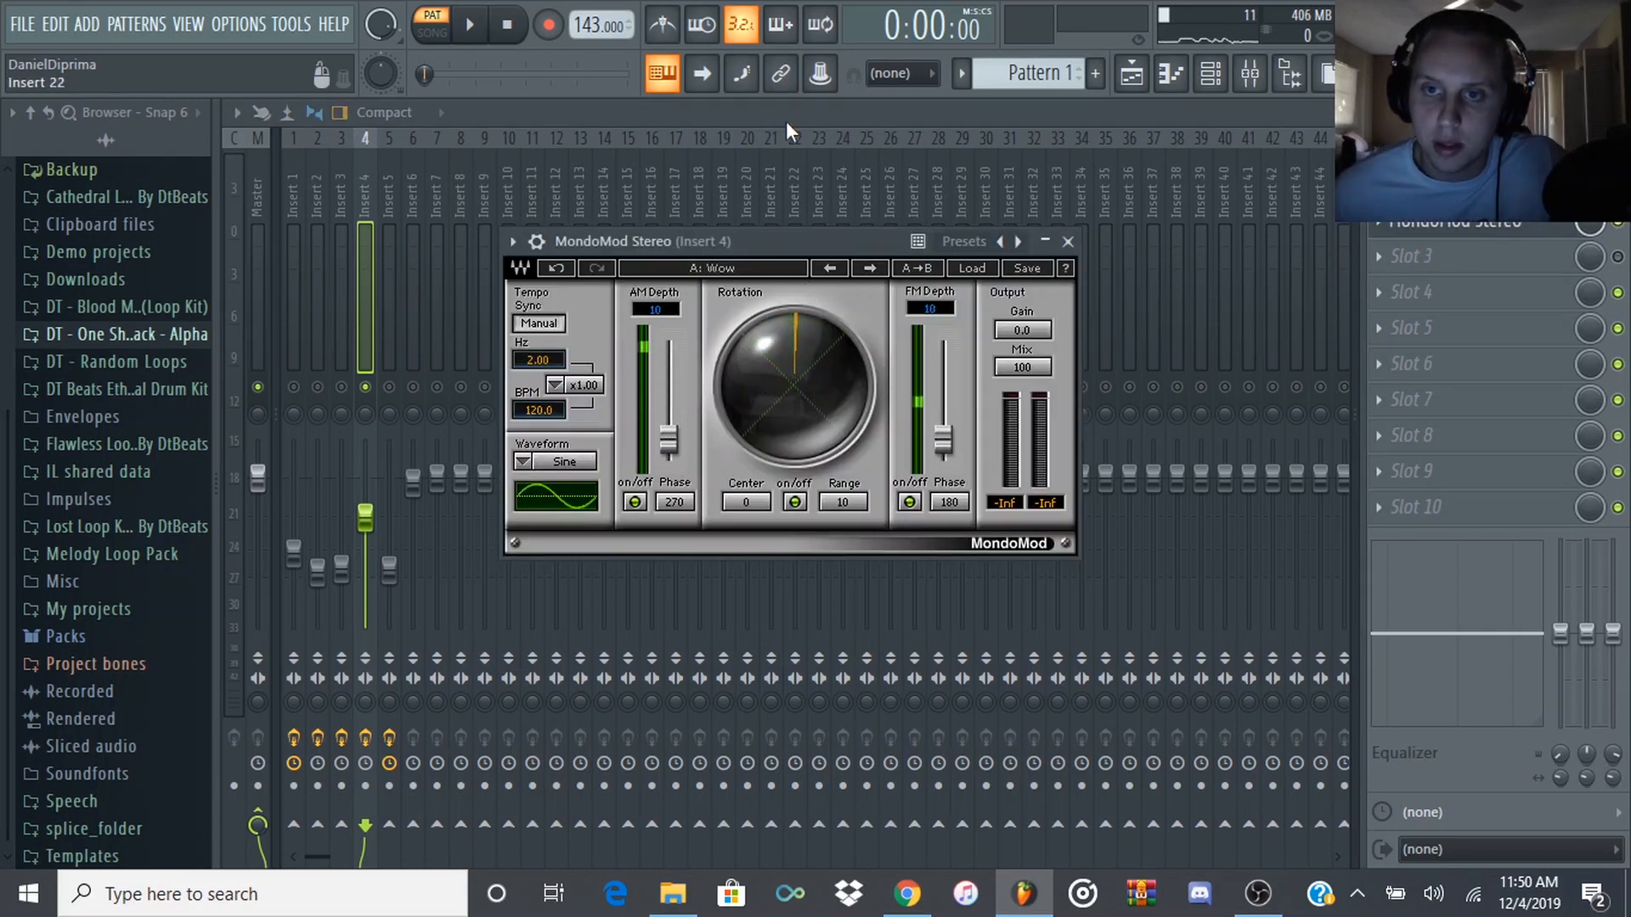
pyautogui.press('space')
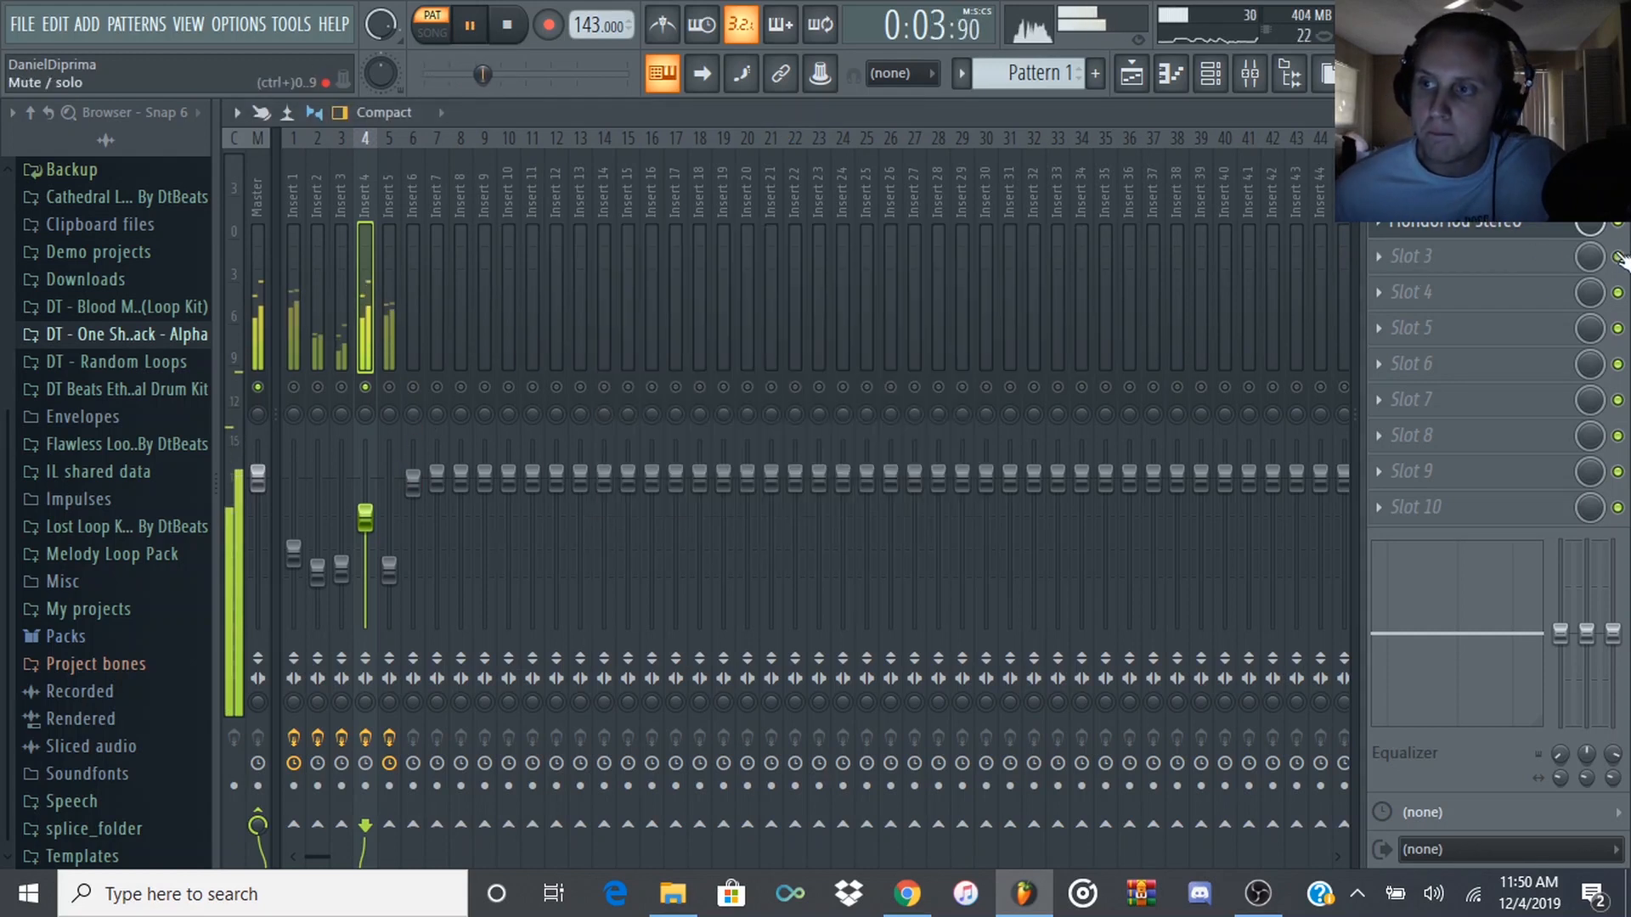
pyautogui.press('space')
# - Load ValhallaVintageVerb into slot 3 of Insert 4, lower its mix, raise its low cut, and close the effect
pyautogui.click(1394, 257)
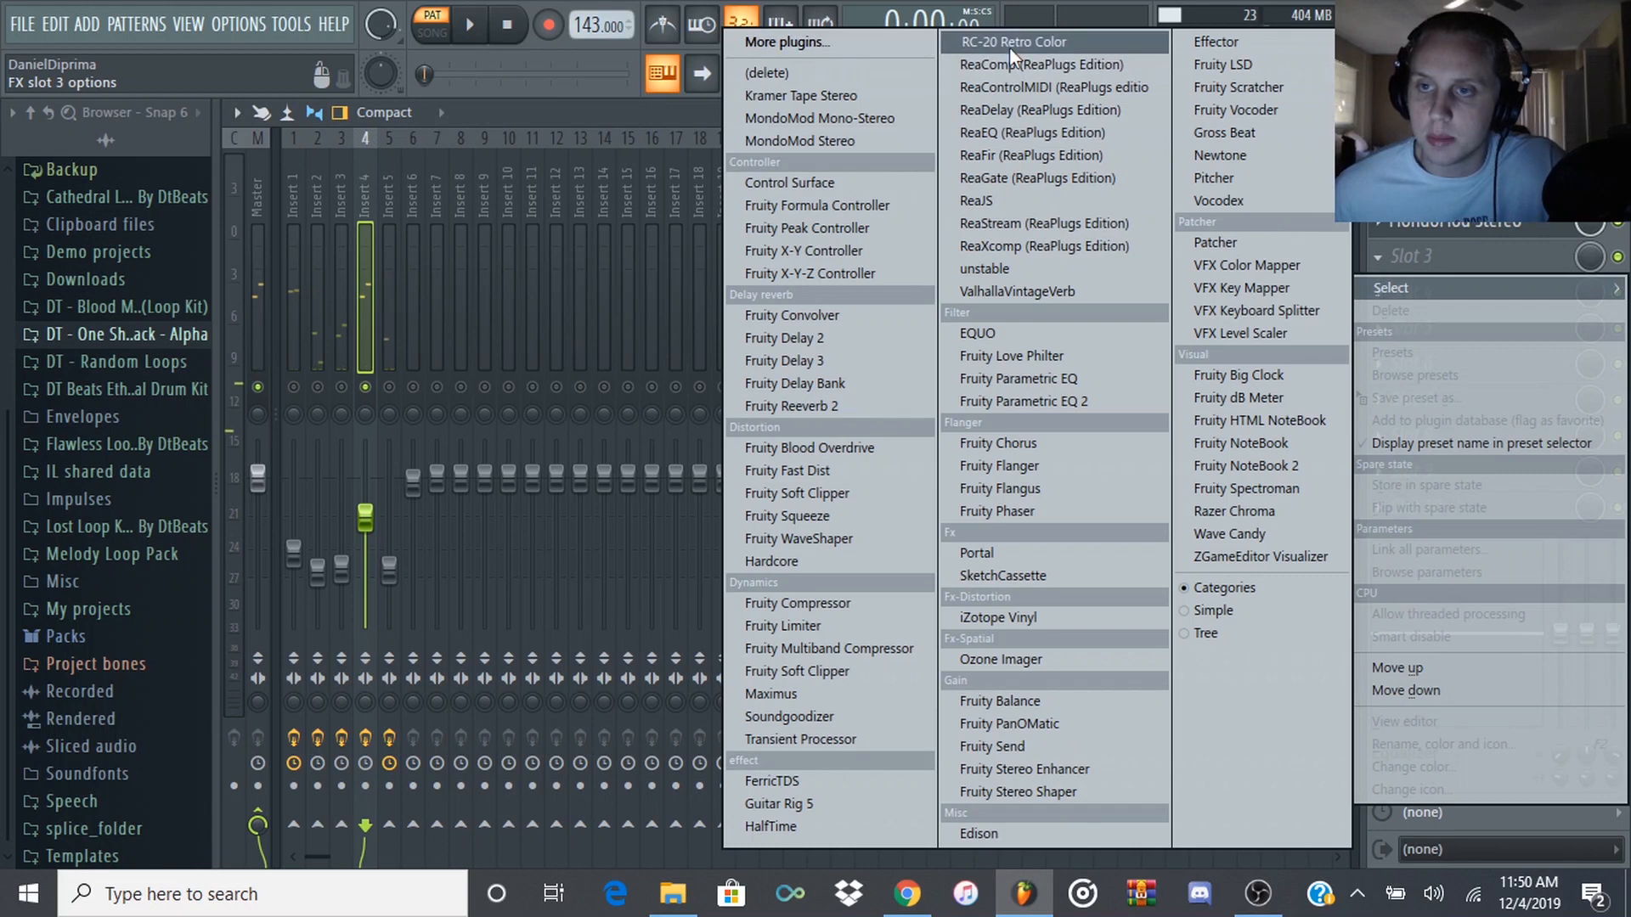
pyautogui.click(1004, 294)
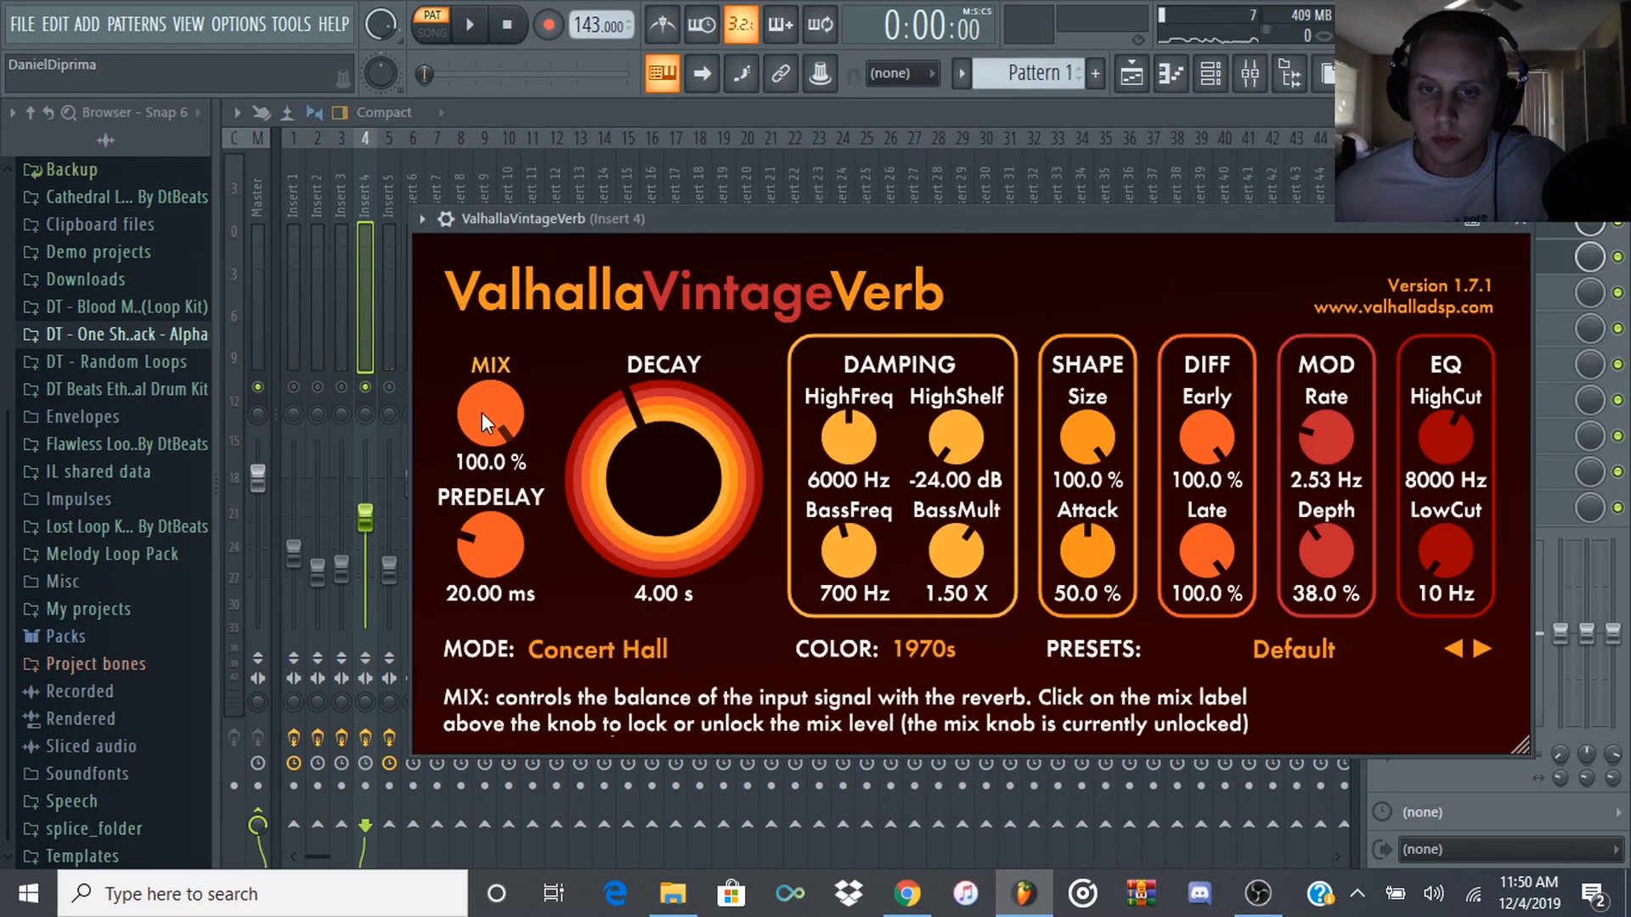
pyautogui.moveTo(482, 411); pyautogui.dragTo(573, 693)
pyautogui.moveTo(1478, 573); pyautogui.dragTo(1410, 384)
pyautogui.press('Escape')
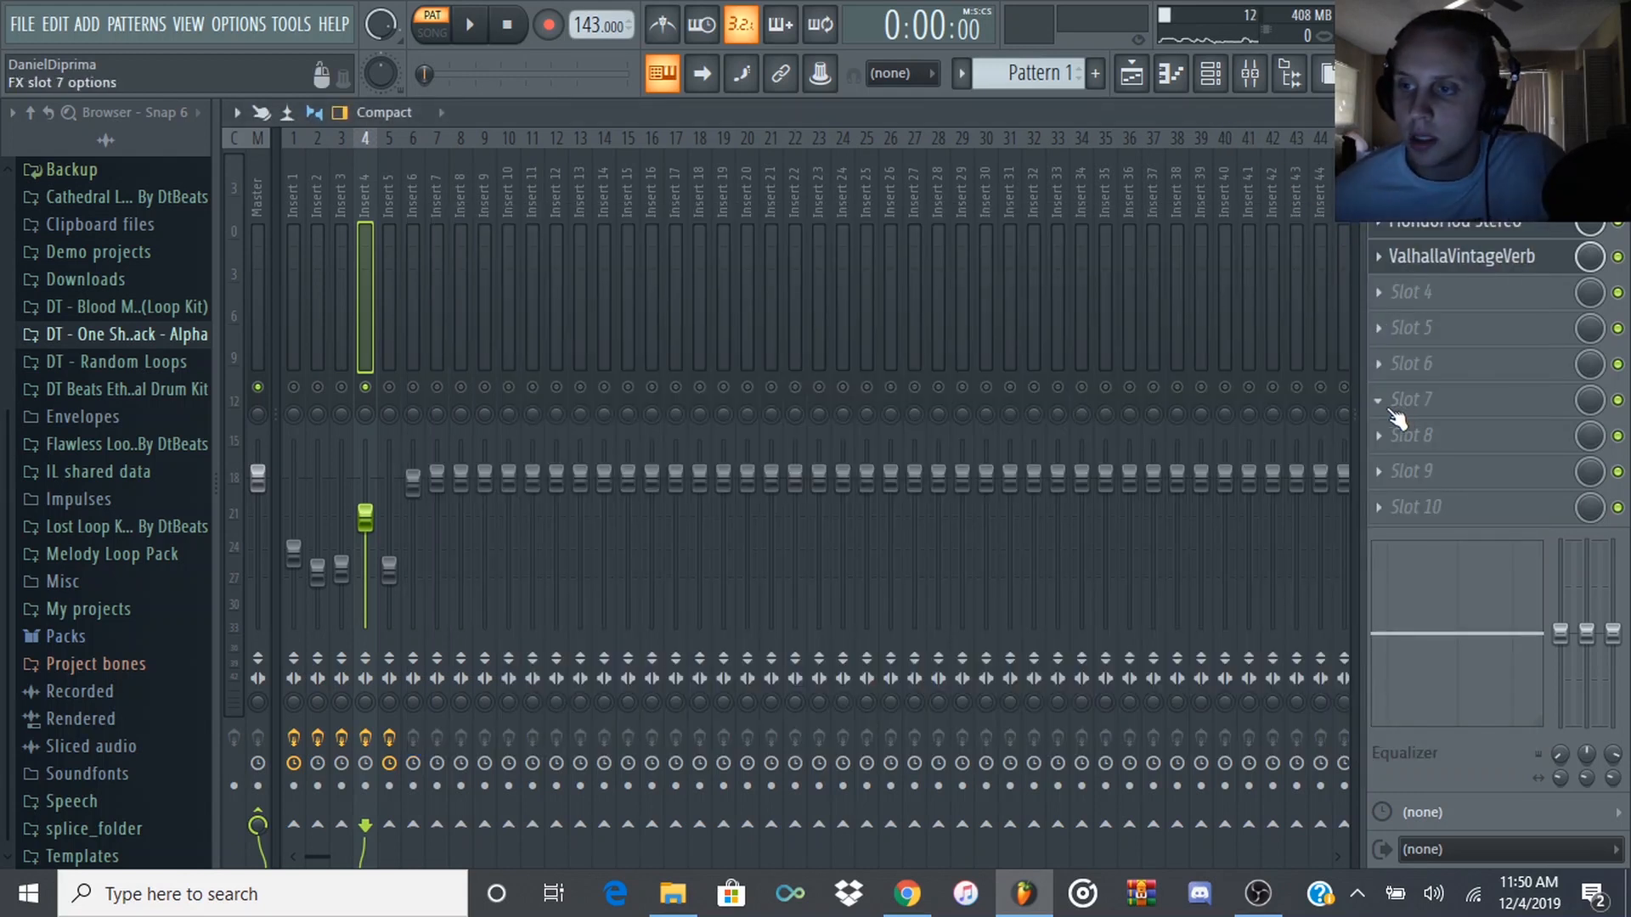
# - Audition the pattern and lower Insert 4's volume fader slightly
pyautogui.press('space')
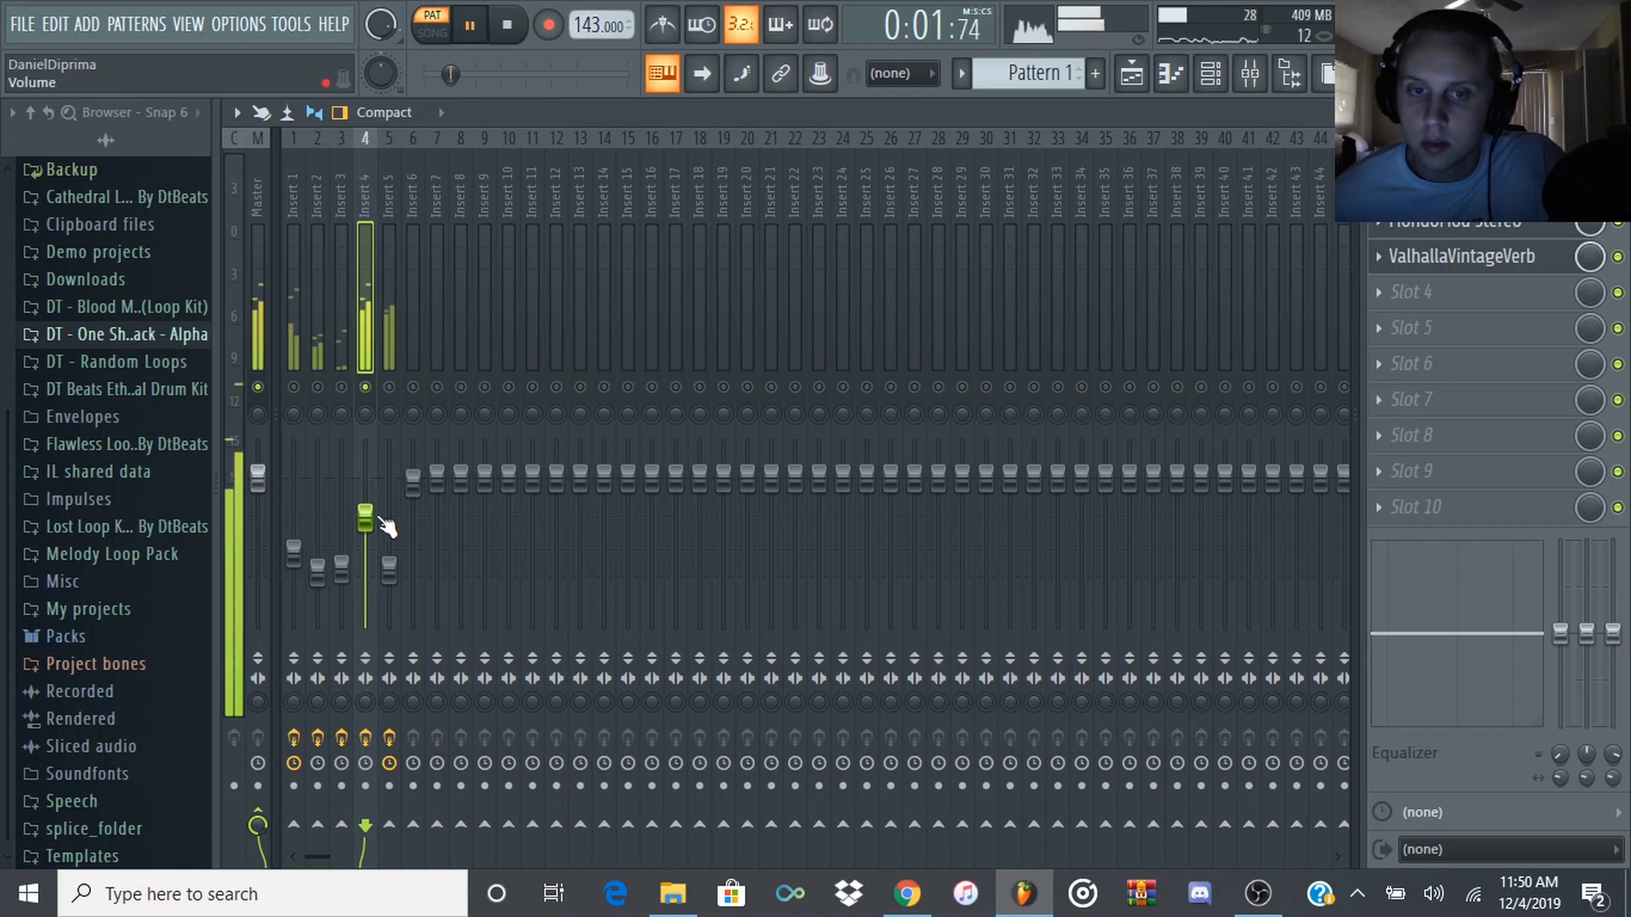
pyautogui.moveTo(382, 520); pyautogui.dragTo(380, 532)
pyautogui.press('space')
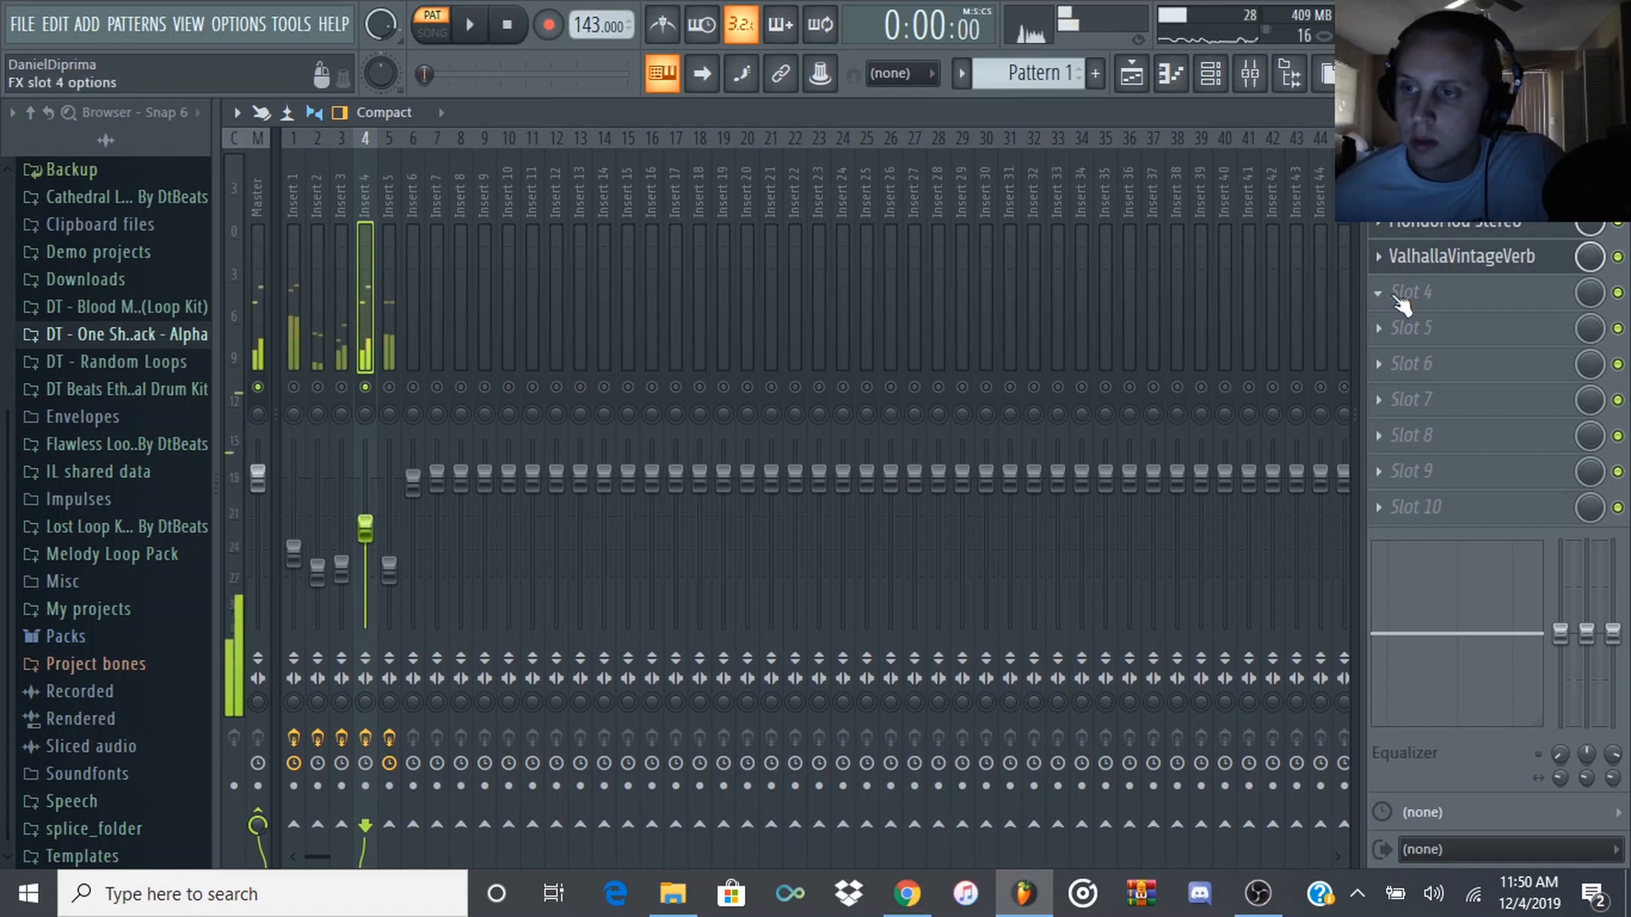
# - Load Ozone Imager into slot 4 of Insert 4, raise its stereo width, and audition the pattern
pyautogui.click(1400, 298)
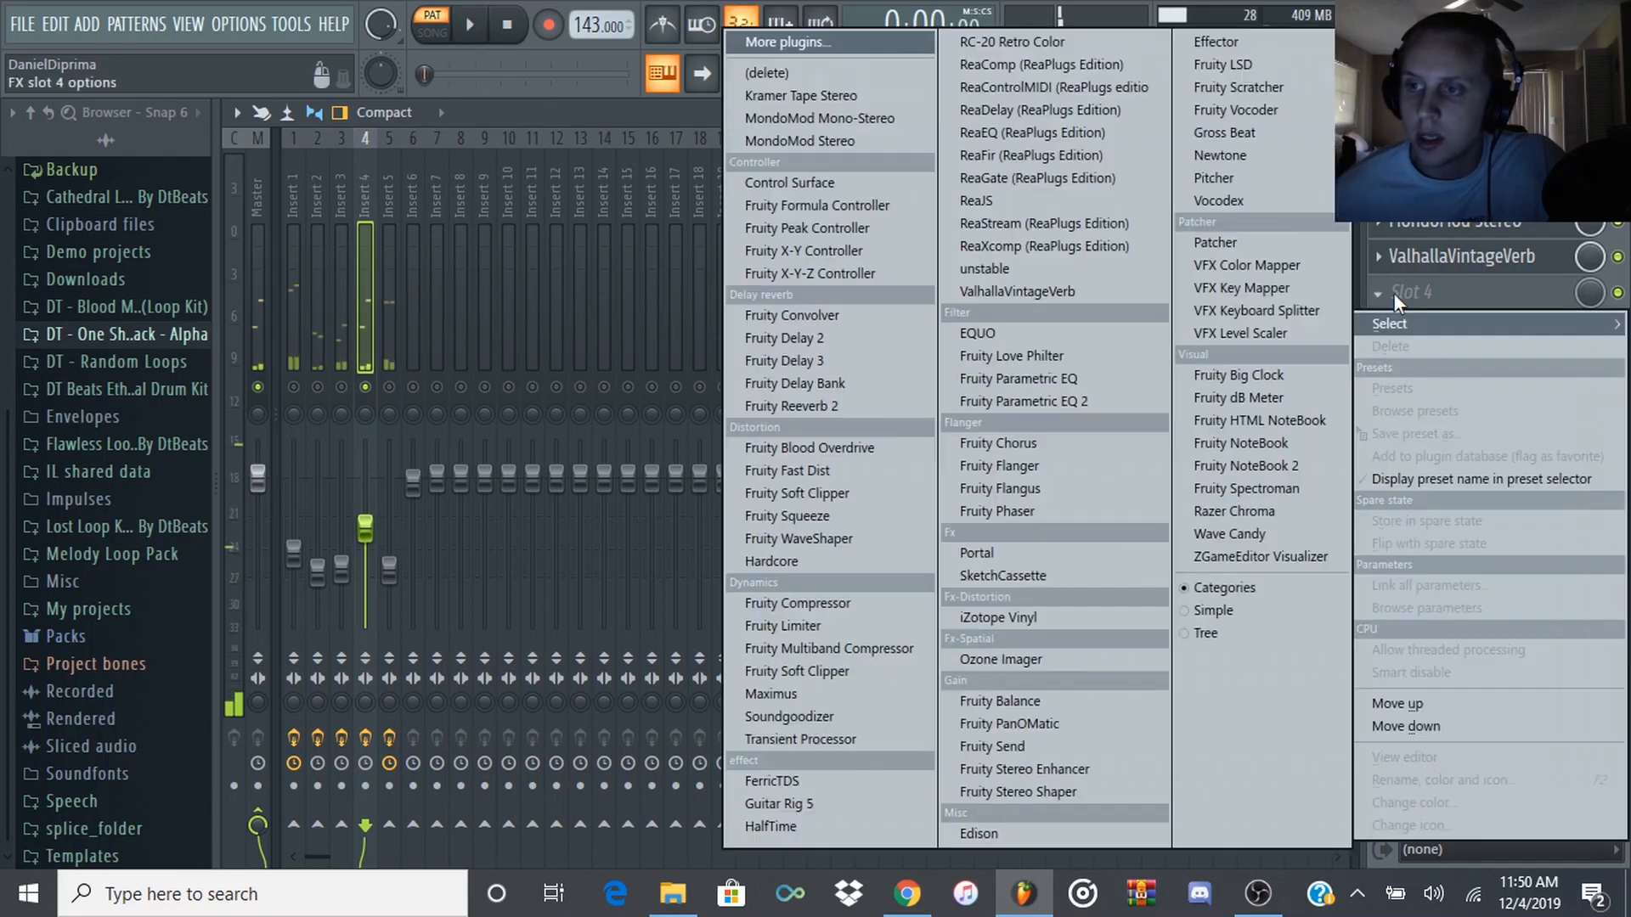
pyautogui.click(1010, 660)
pyautogui.moveTo(482, 481); pyautogui.dragTo(488, 425)
pyautogui.press('space')
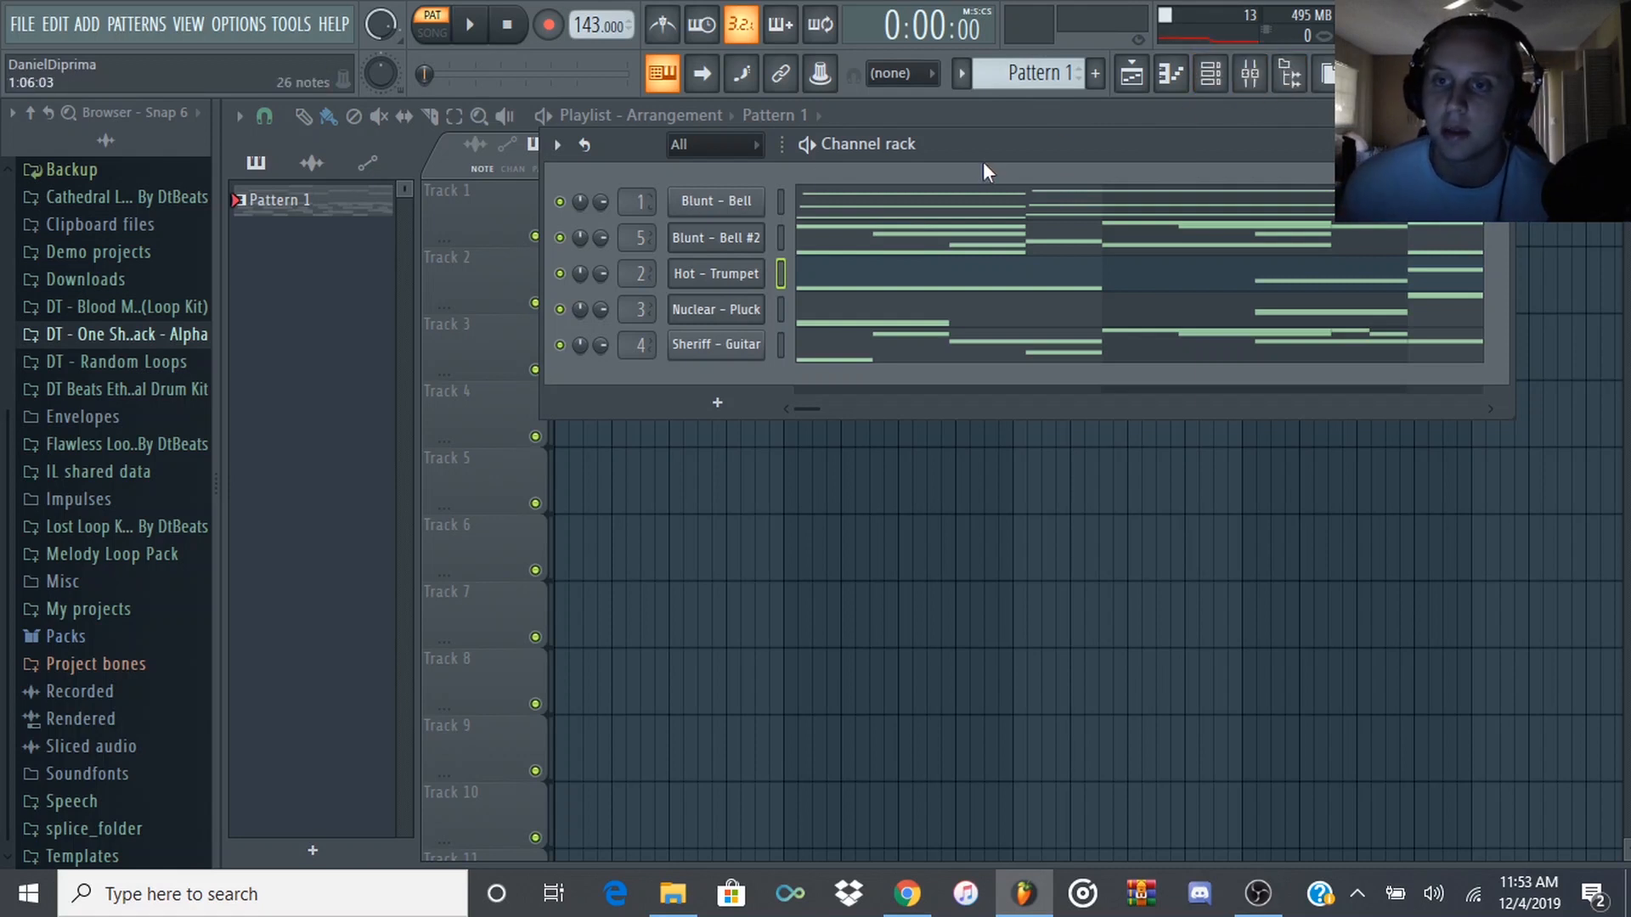
# - Close the Channel rack and lay Patterns 1, 2 and 3 end to end on Playlist Track 1, starting at bar 1
pyautogui.moveTo(978, 148); pyautogui.dragTo(910, 296)
pyautogui.moveTo(822, 270); pyautogui.dragTo(847, 272)
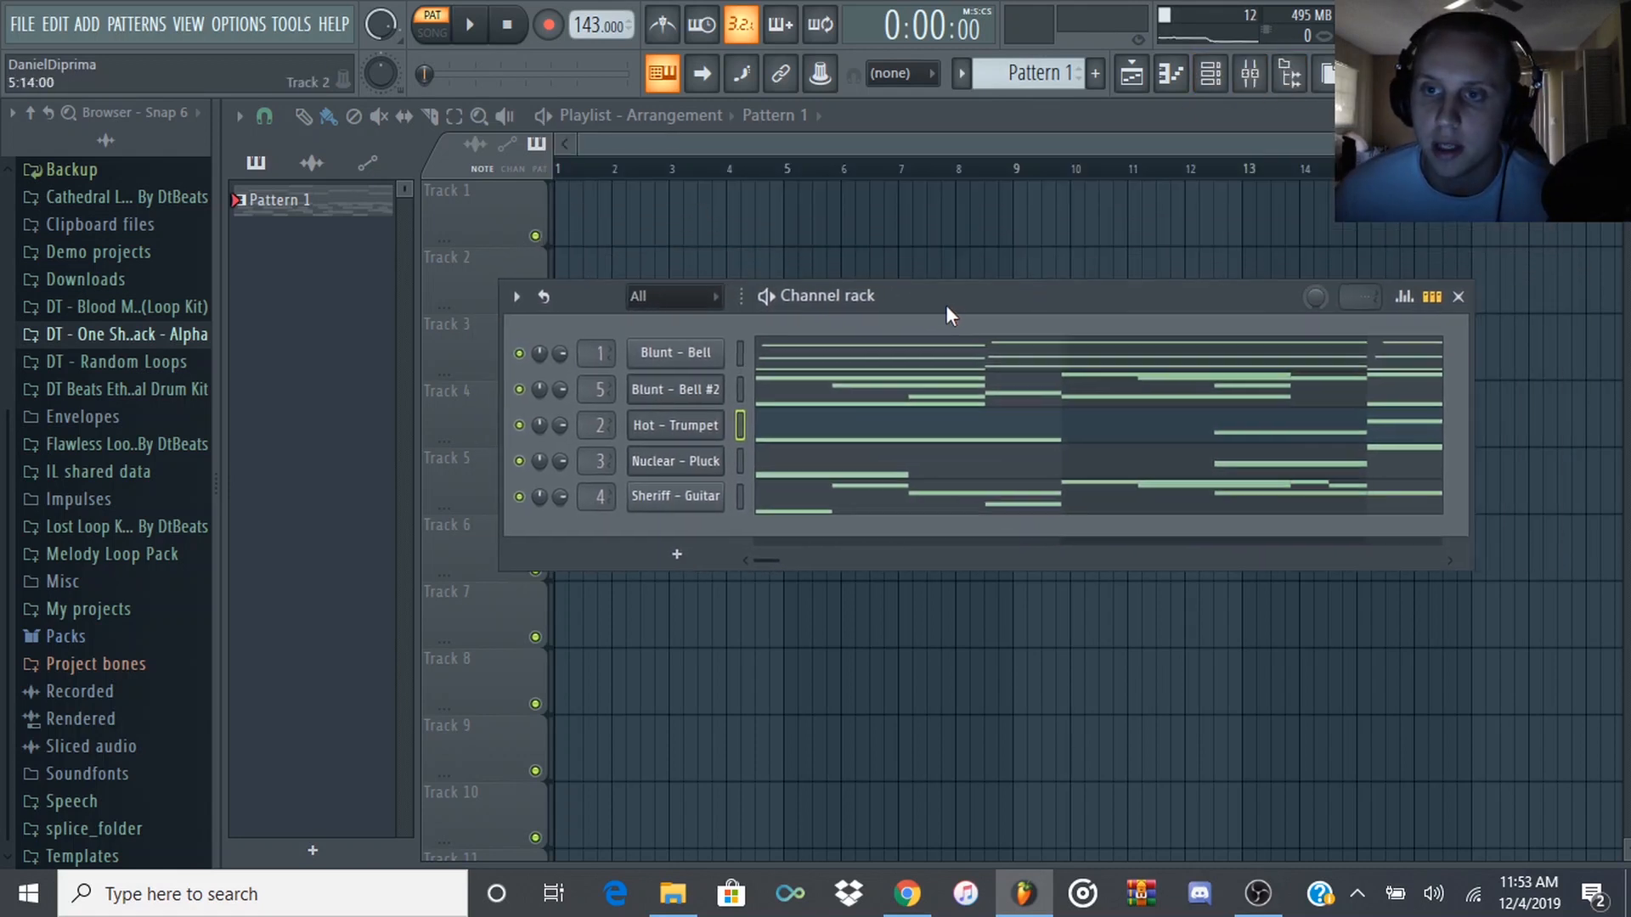
pyautogui.click(1211, 73)
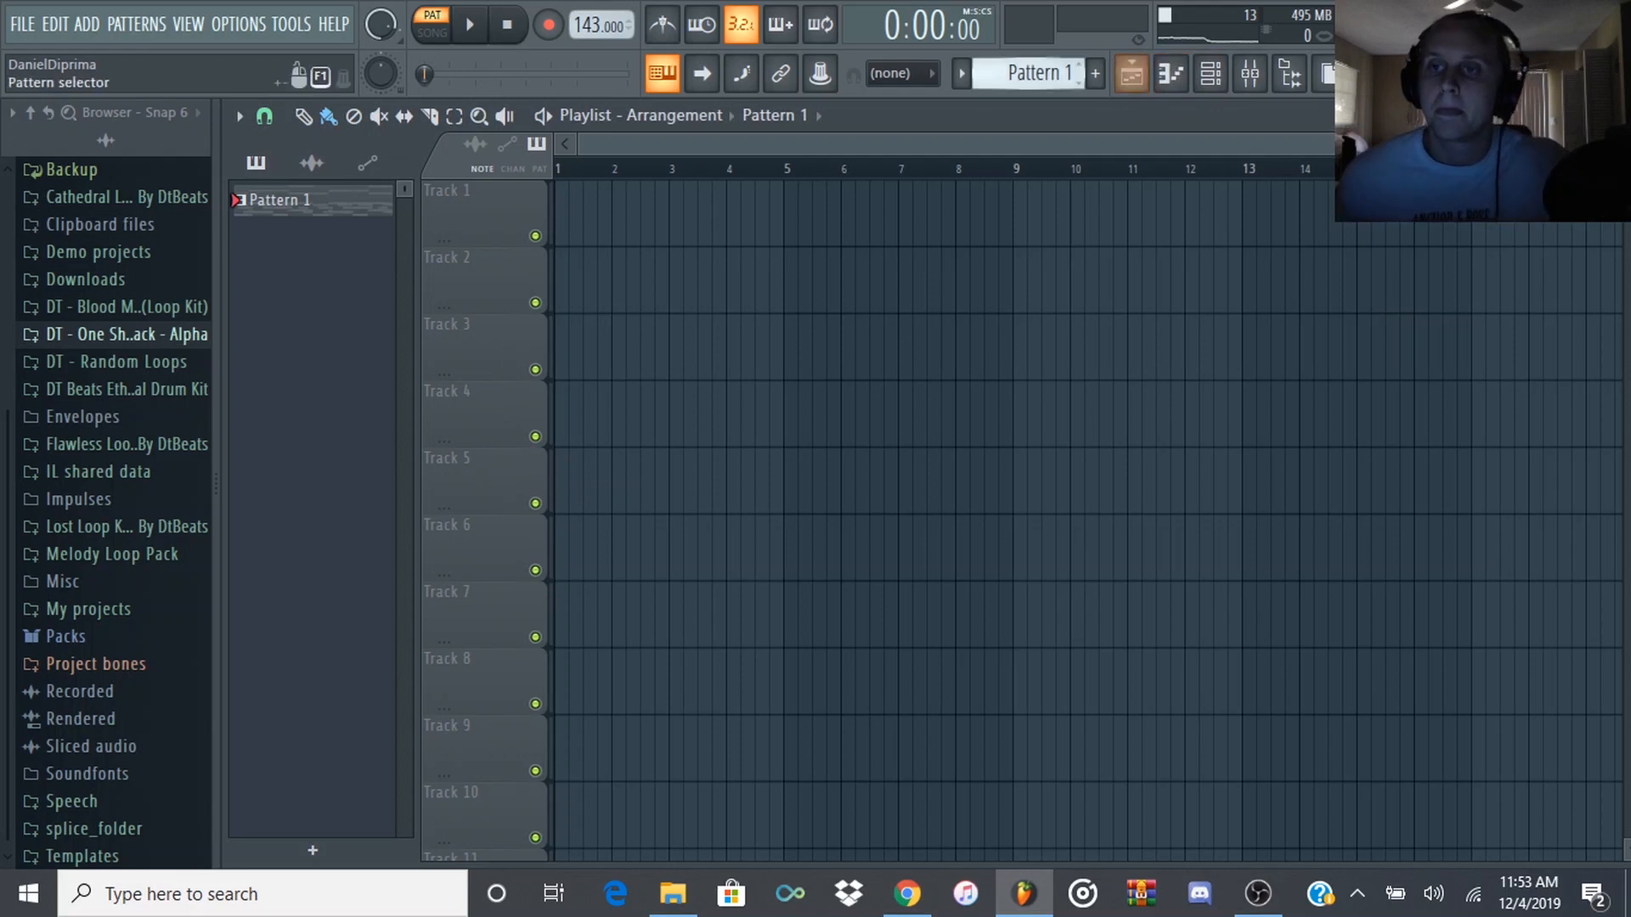
pyautogui.click(879, 212)
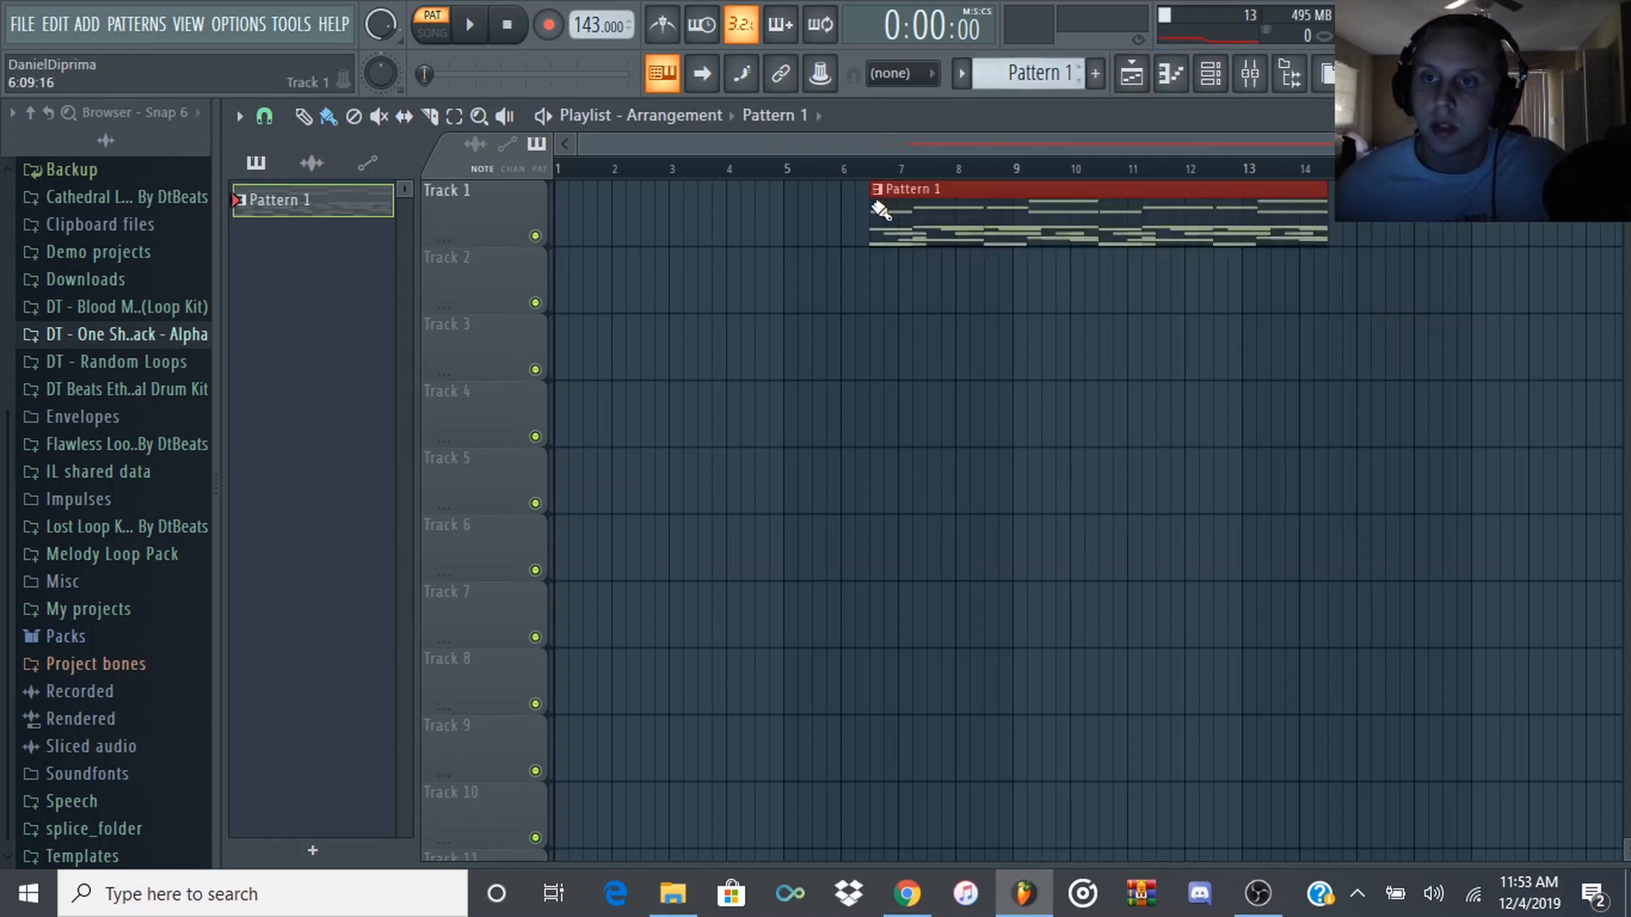
pyautogui.moveTo(879, 213); pyautogui.dragTo(418, 221)
pyautogui.scroll(-2, 731, 310)
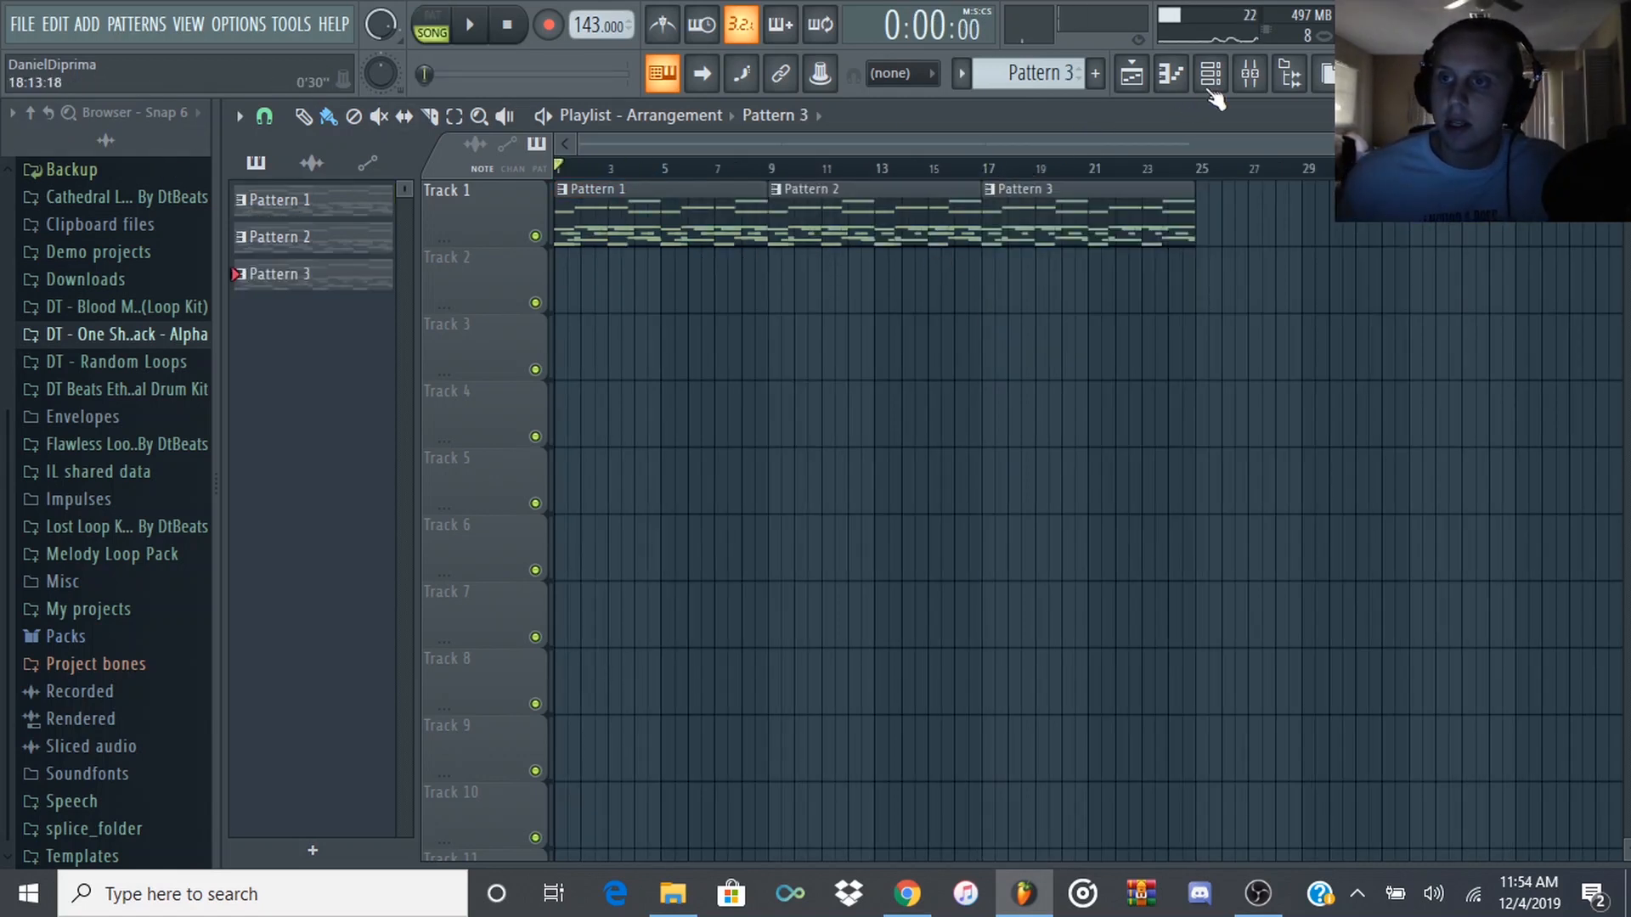
# - Load Edison into effect slot 8 of the Master track in the mixer
pyautogui.click(1211, 75)
pyautogui.click(1250, 75)
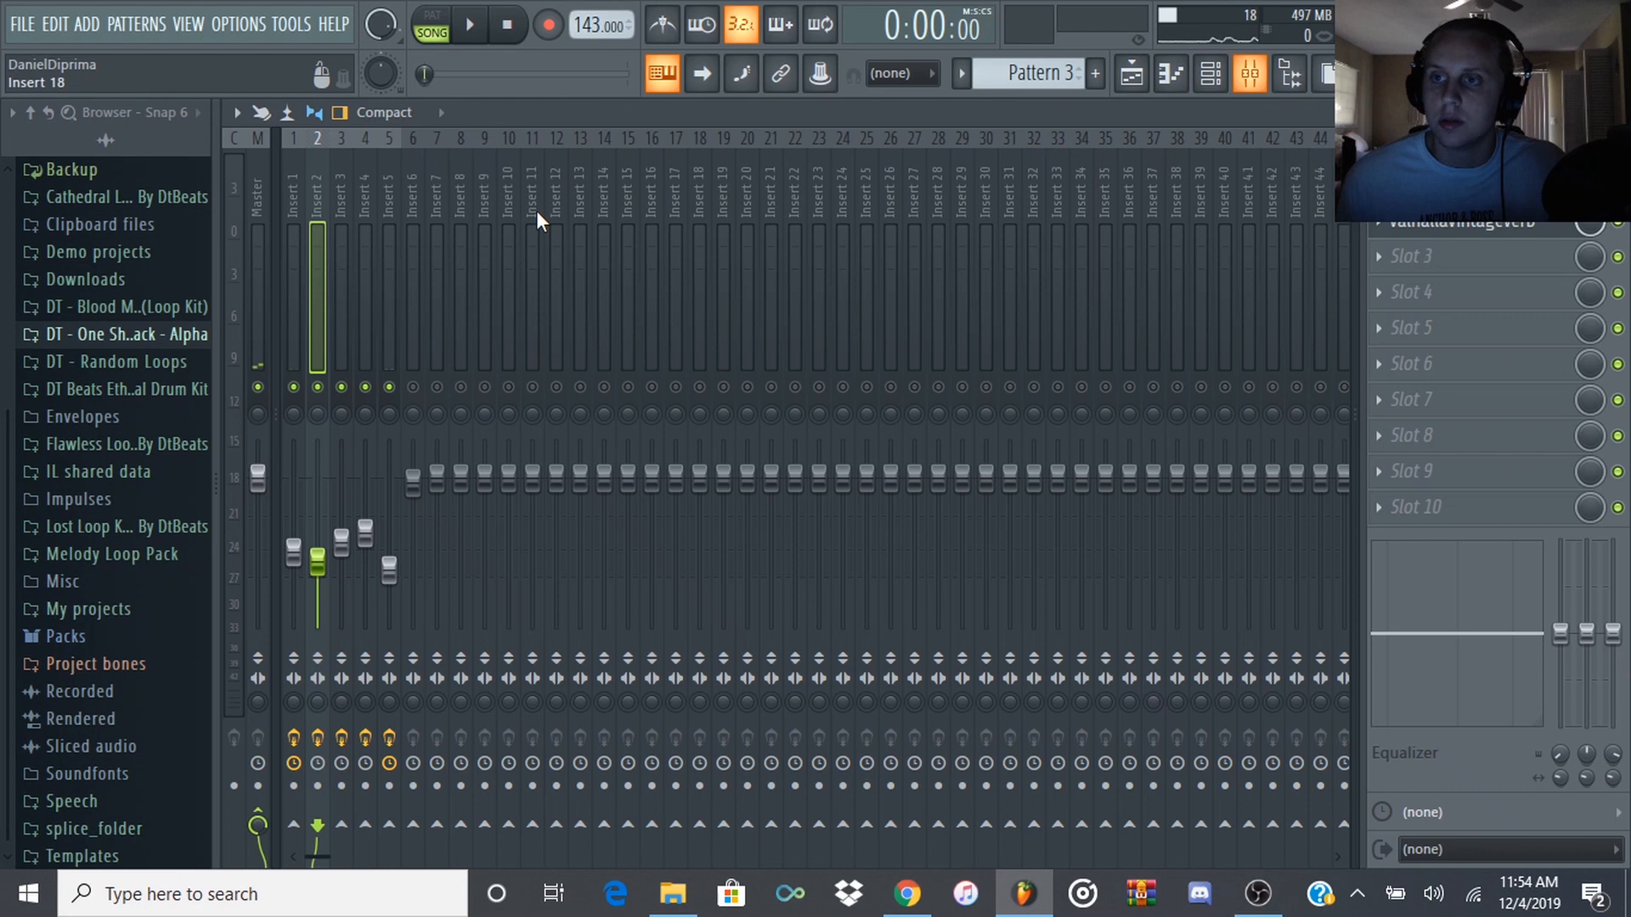
pyautogui.click(257, 194)
pyautogui.click(1391, 443)
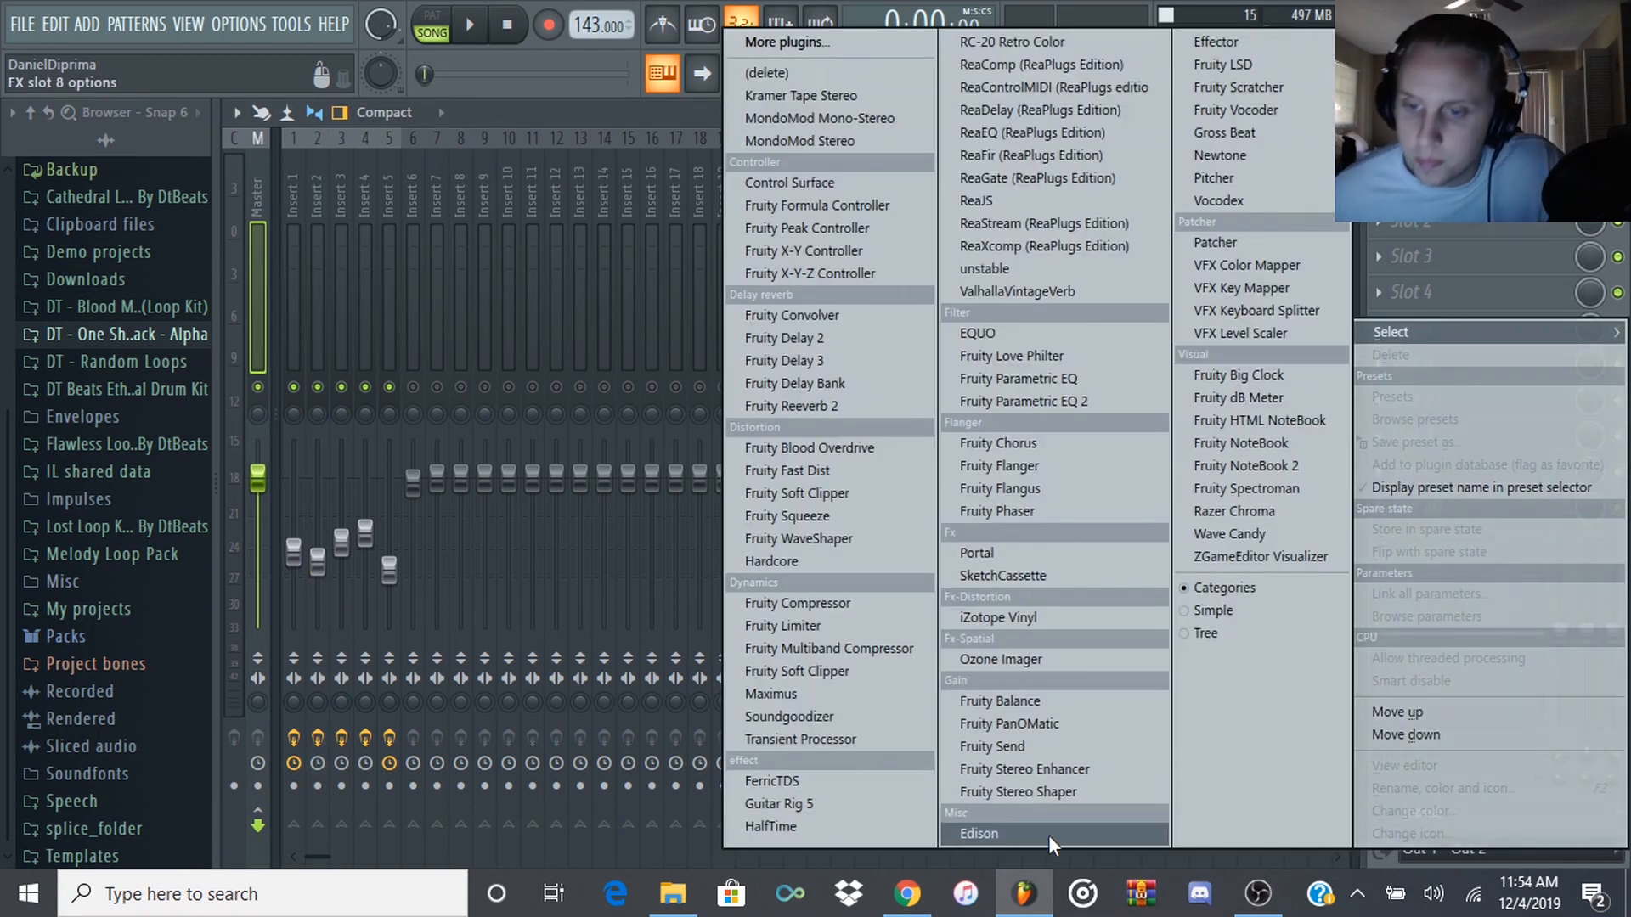
pyautogui.click(1016, 830)
pyautogui.moveTo(744, 255); pyautogui.dragTo(809, 217)
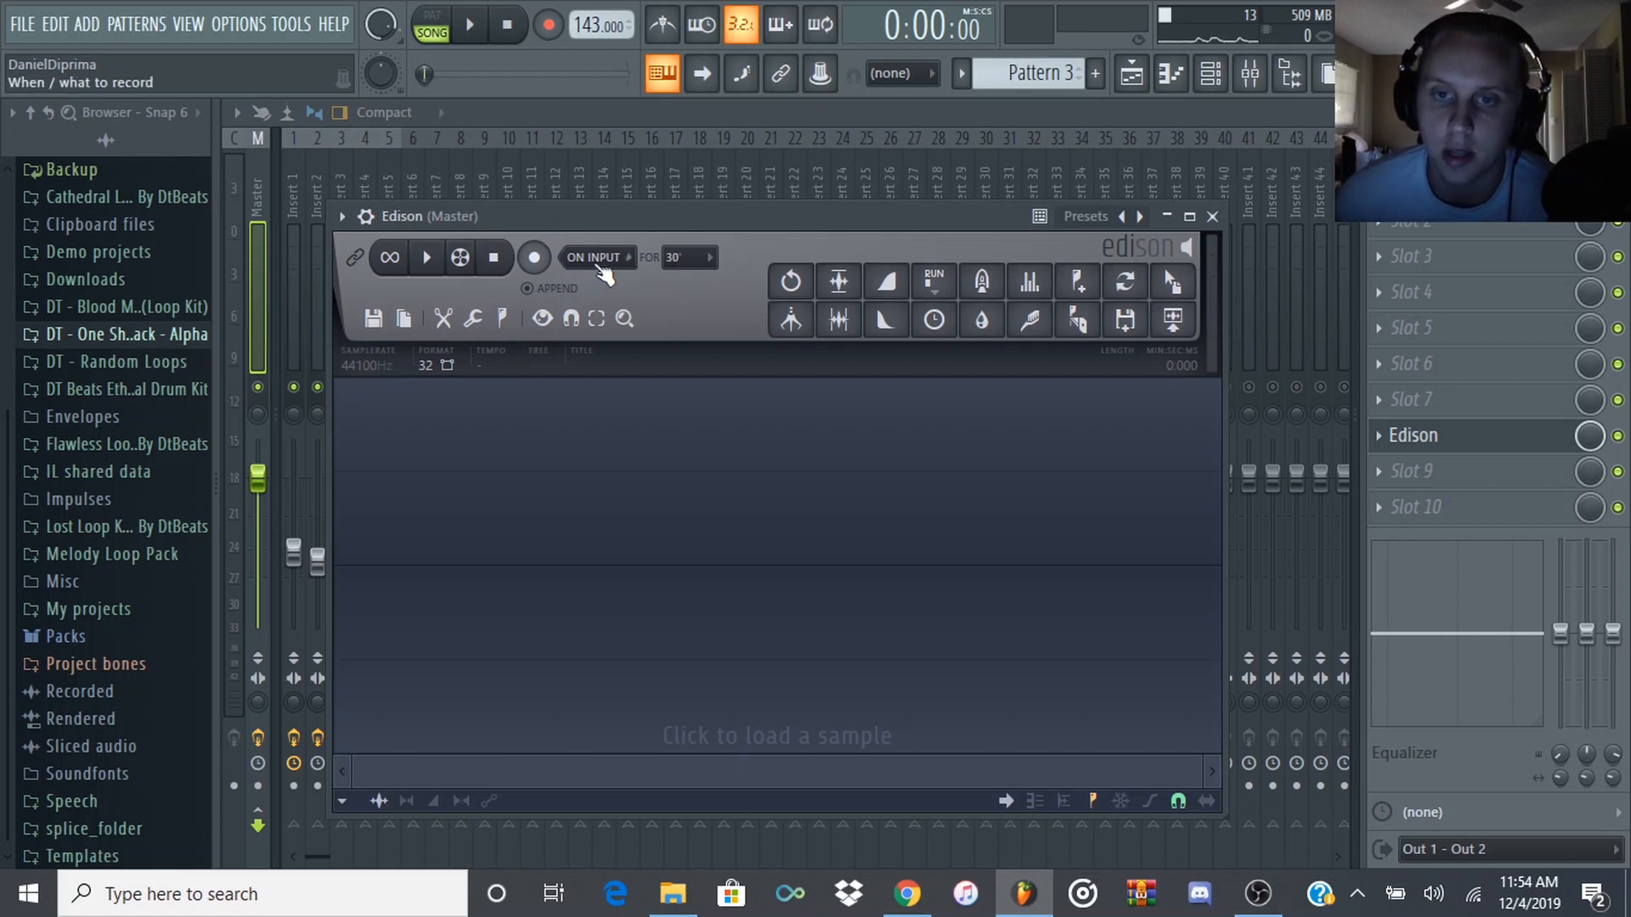
# - Record the full song playback into Edison with the On input mode, and stop the recording
pyautogui.click(601, 259)
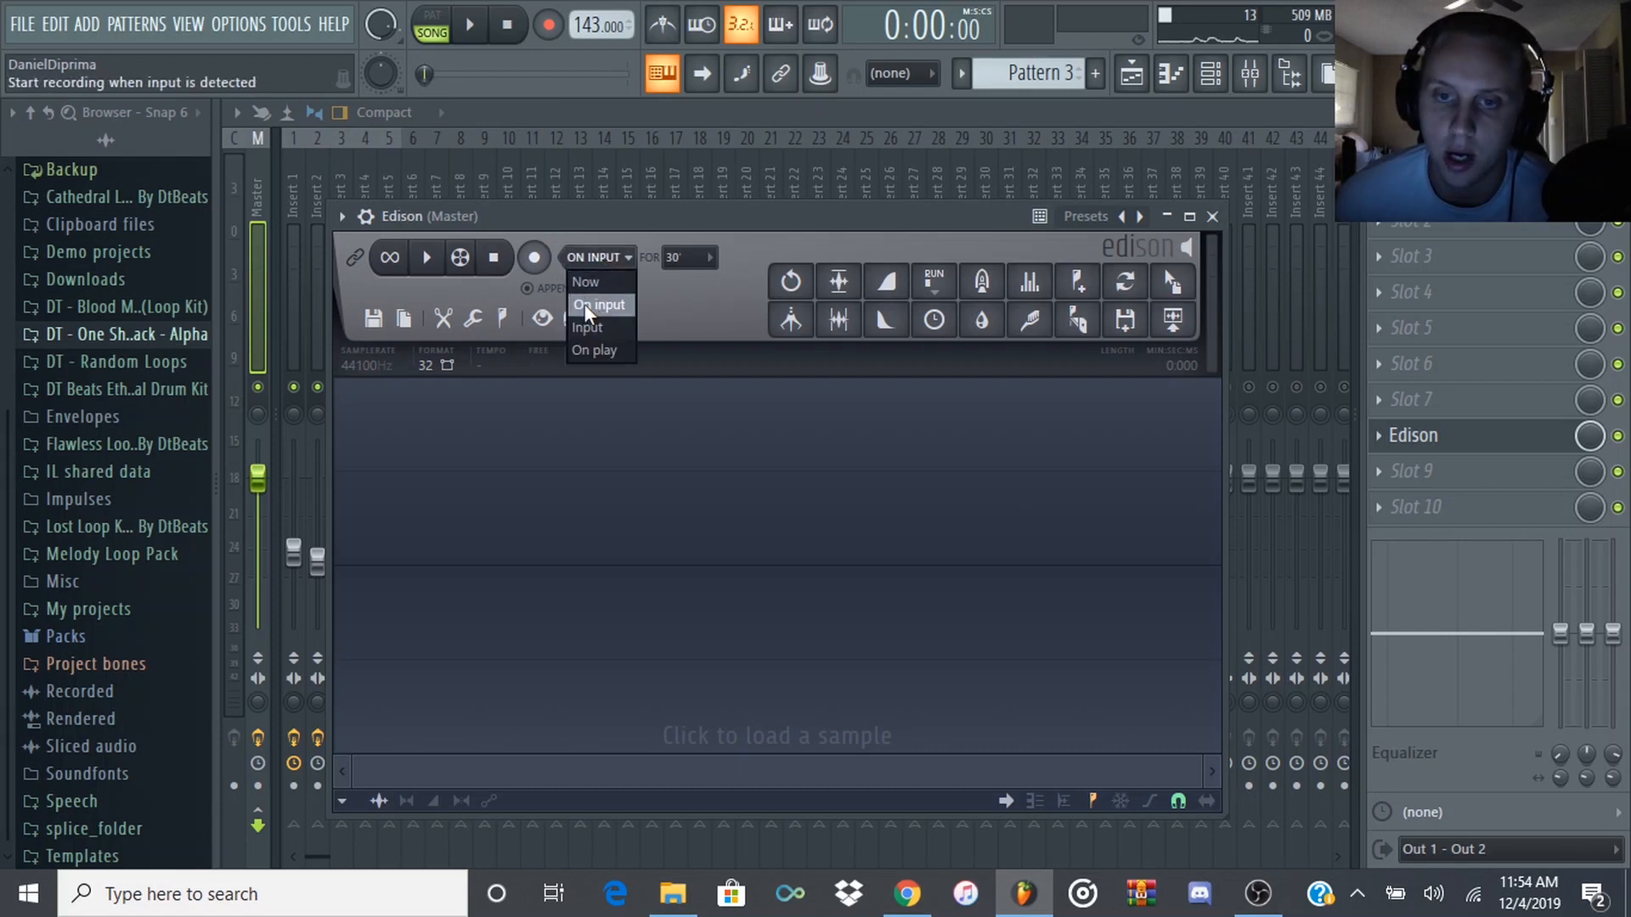
pyautogui.click(533, 262)
pyautogui.click(537, 260)
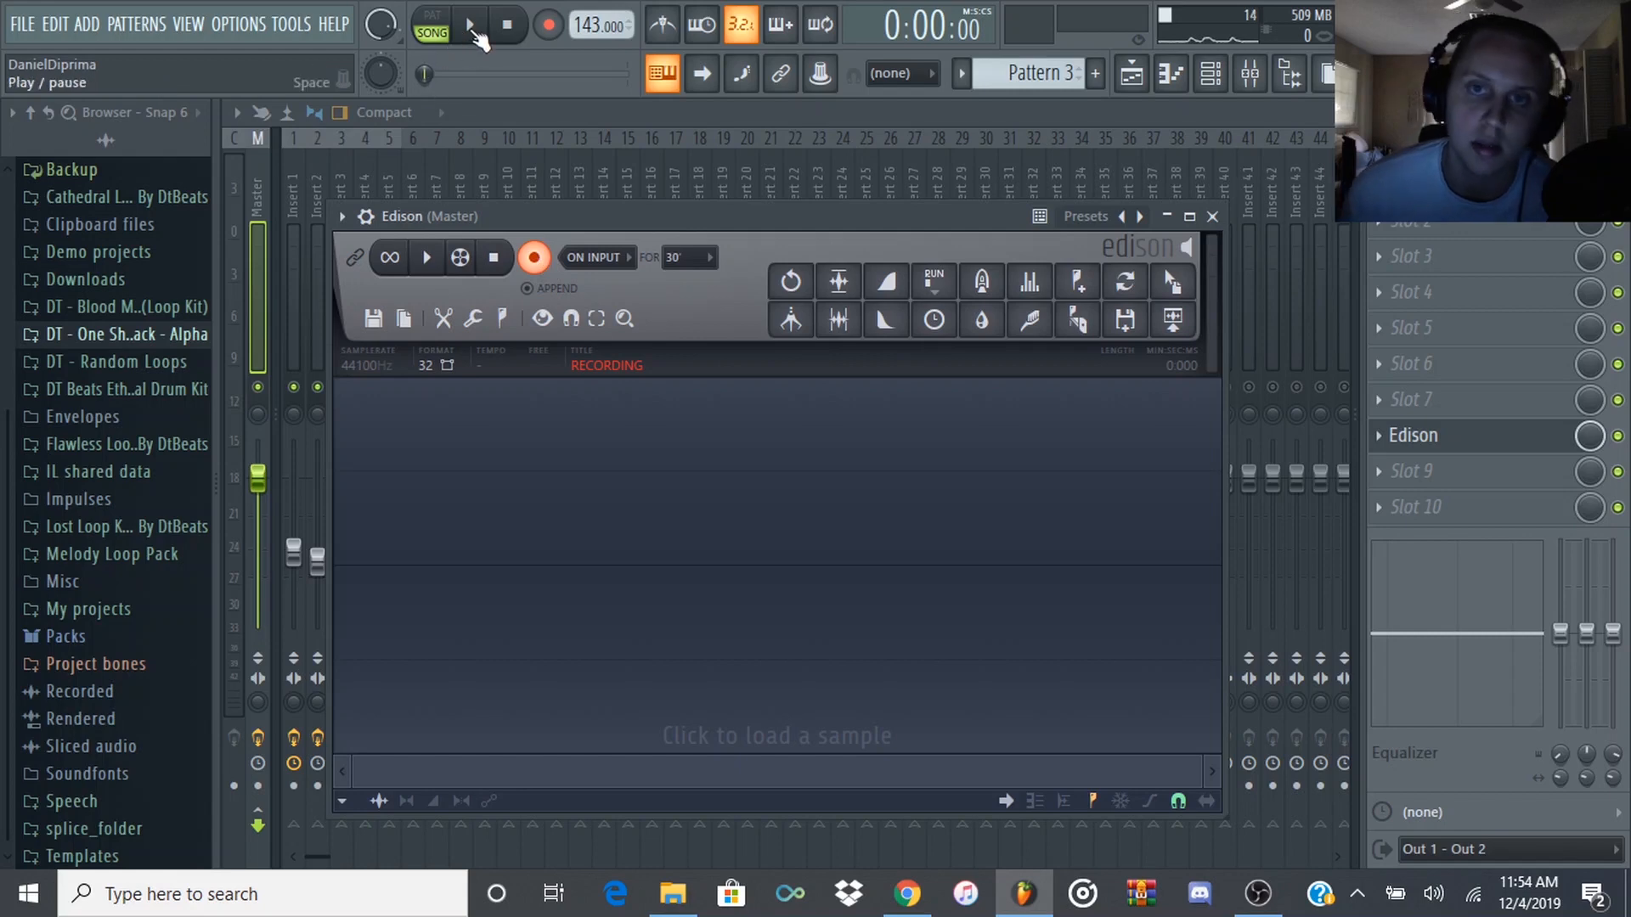
pyautogui.click(476, 32)
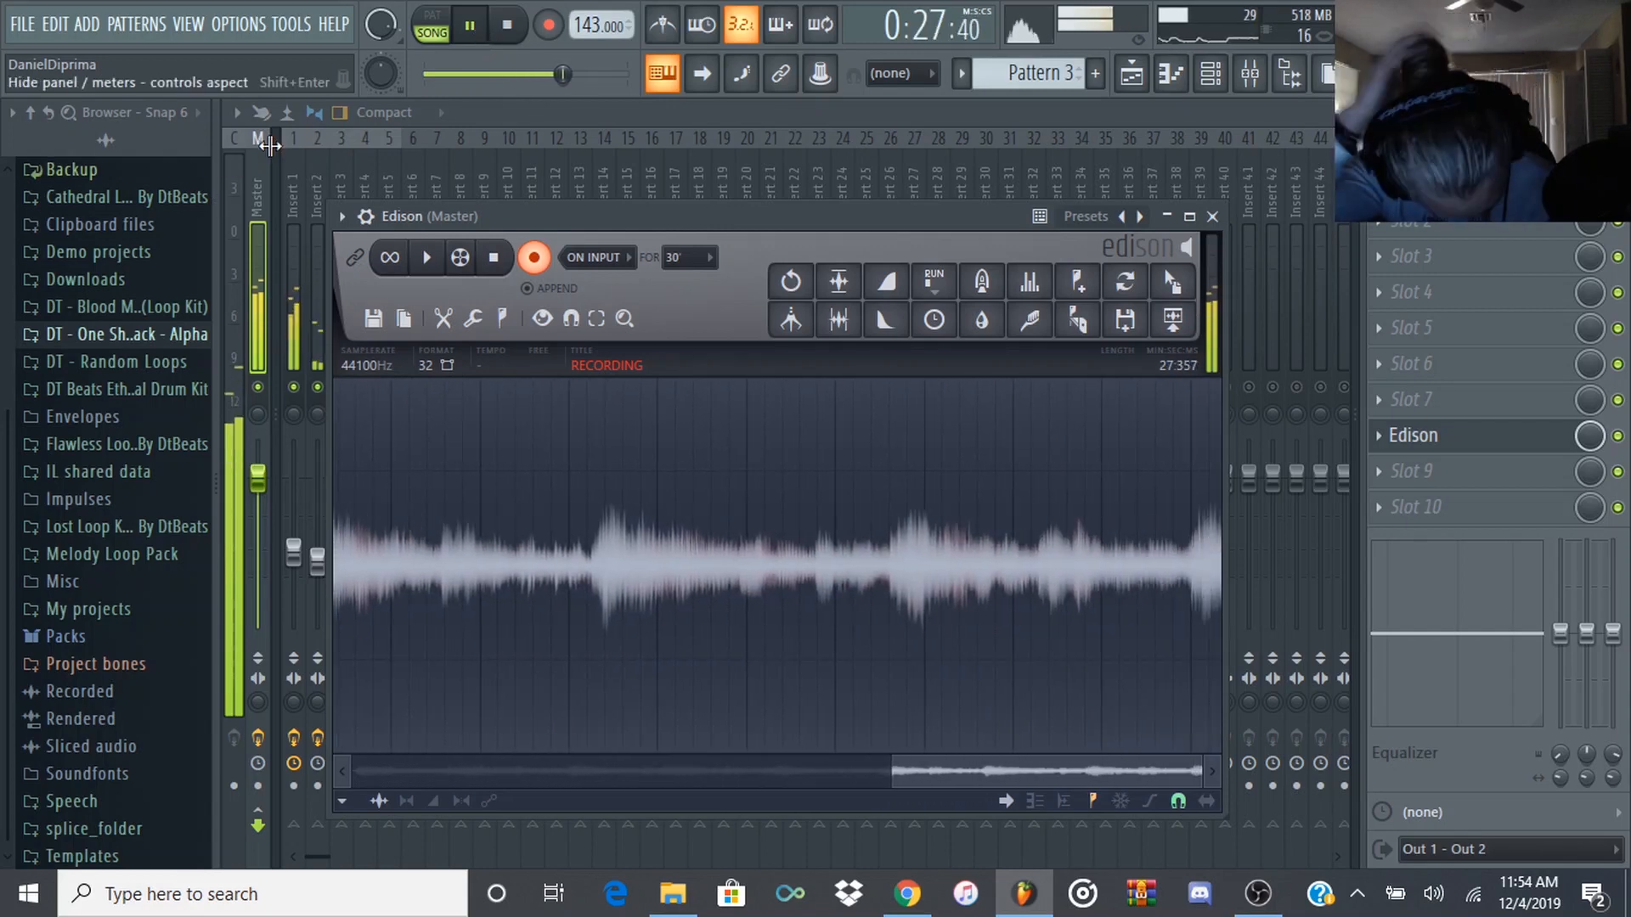
pyautogui.click(534, 257)
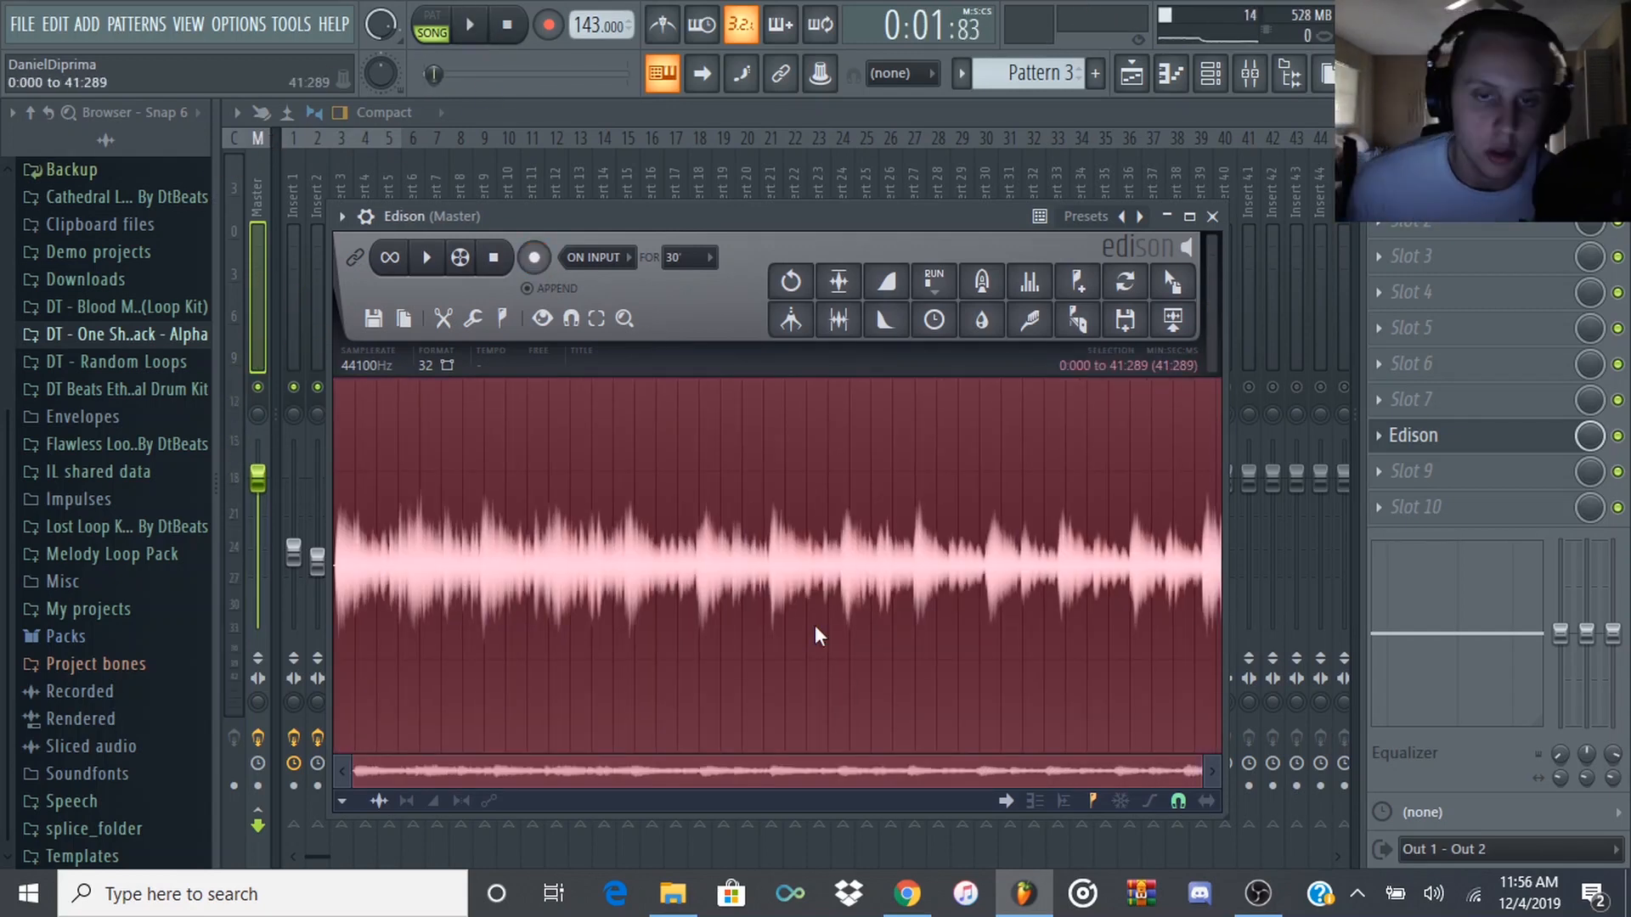
# - Set the start of the Edison selection to 0:118, where the first sound begins
pyautogui.scroll(5, 539, 564)
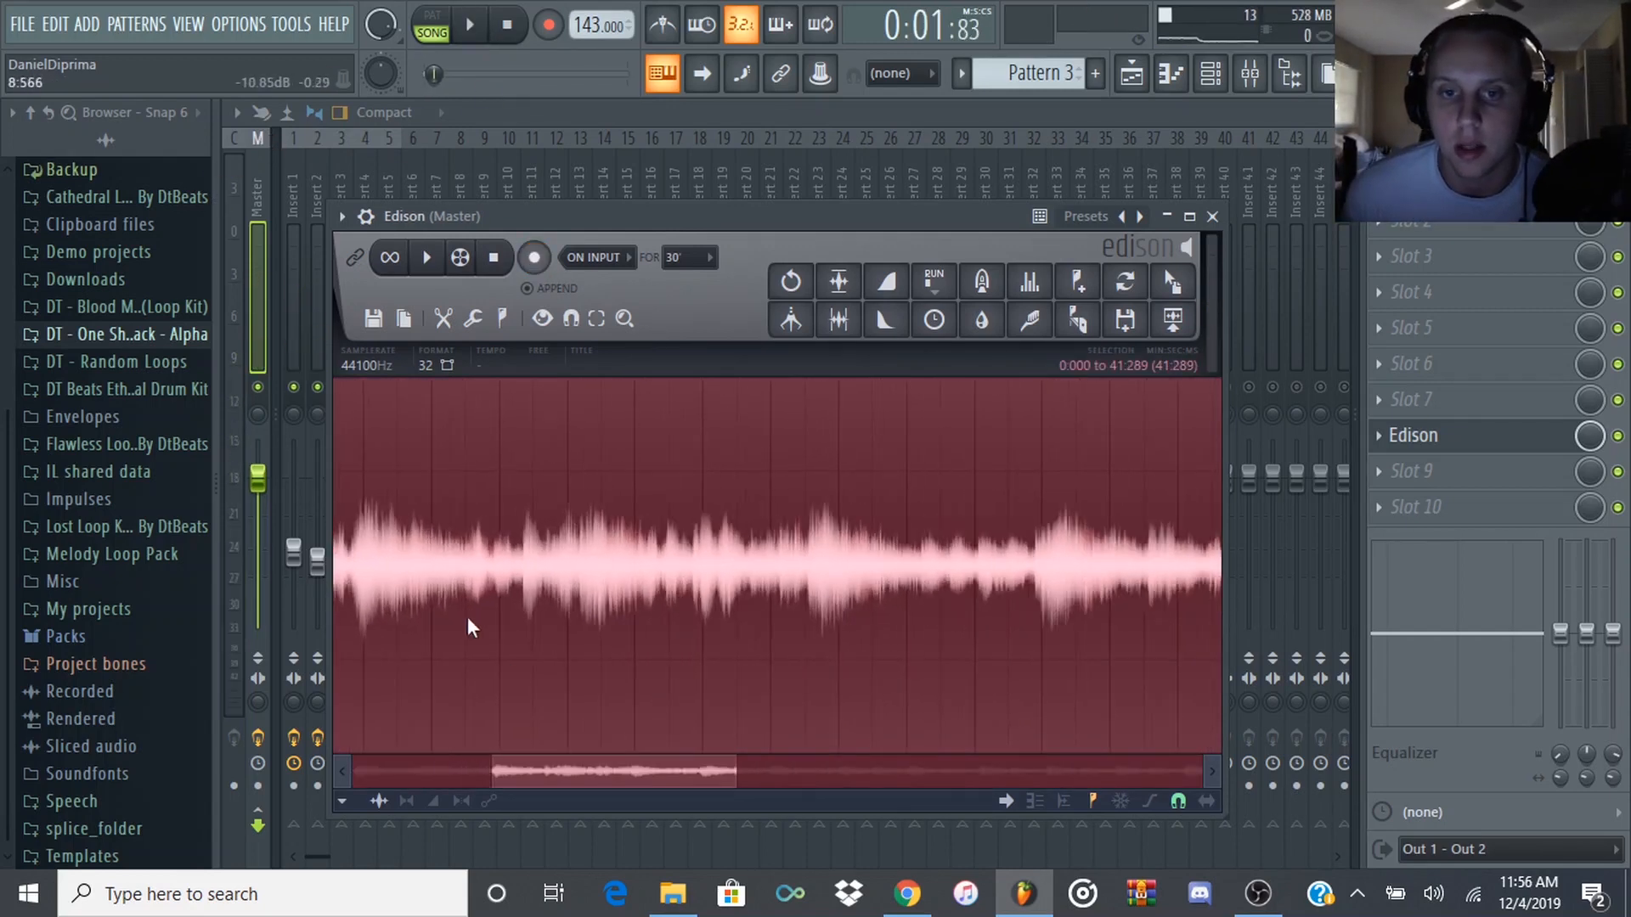
pyautogui.moveTo(551, 782); pyautogui.dragTo(383, 619)
pyautogui.scroll(4, 378, 599)
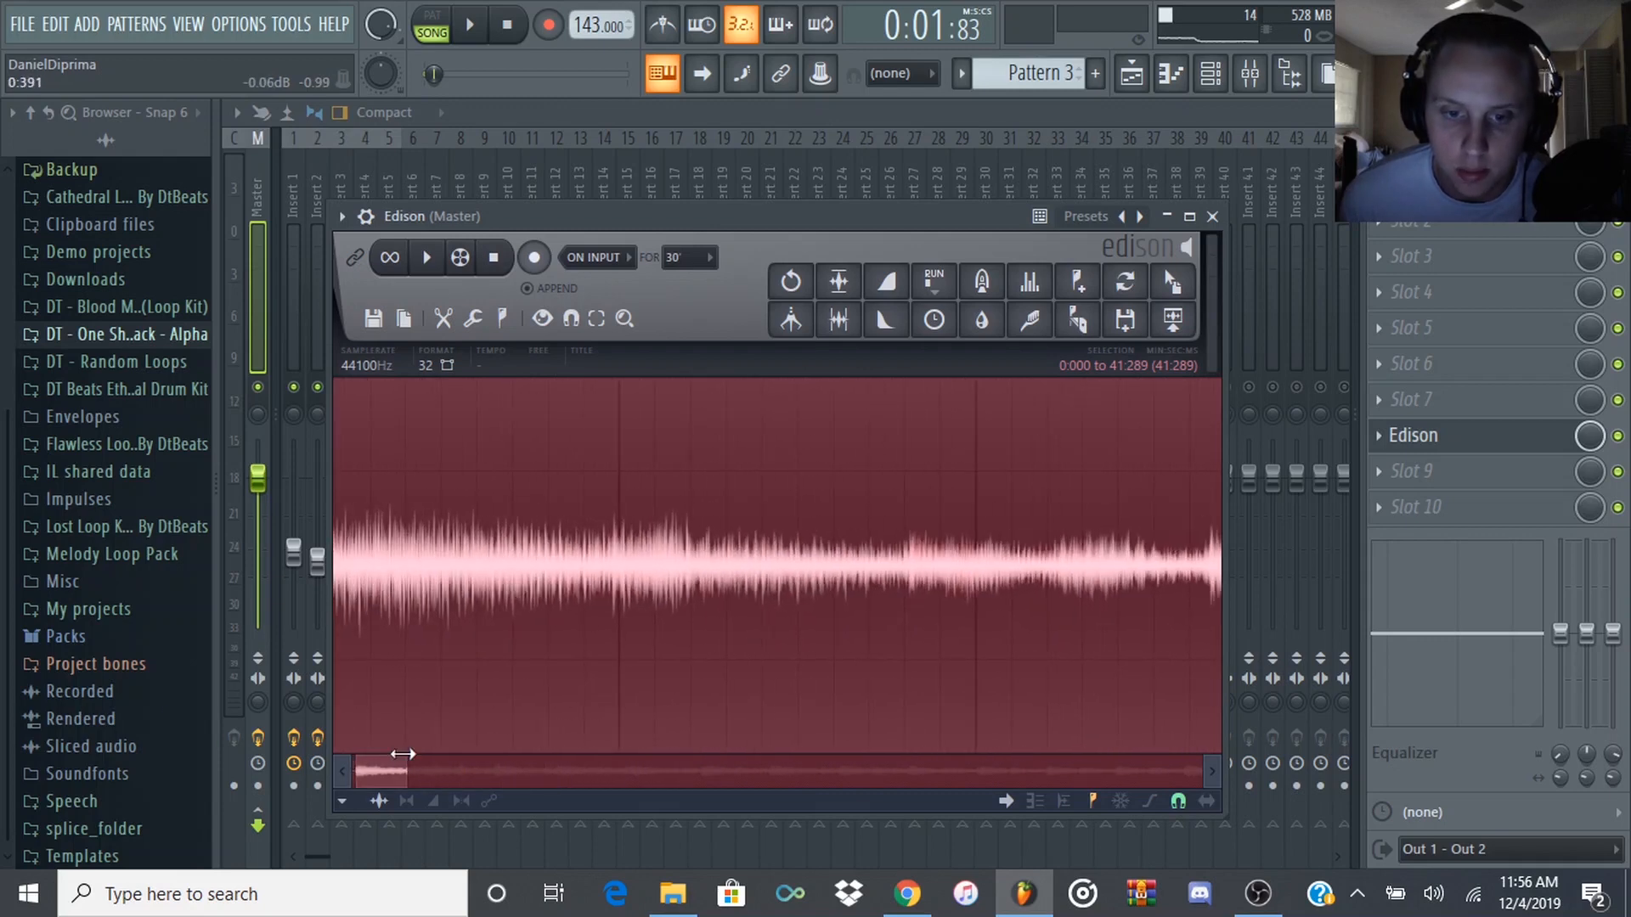
pyautogui.scroll(5, 372, 591)
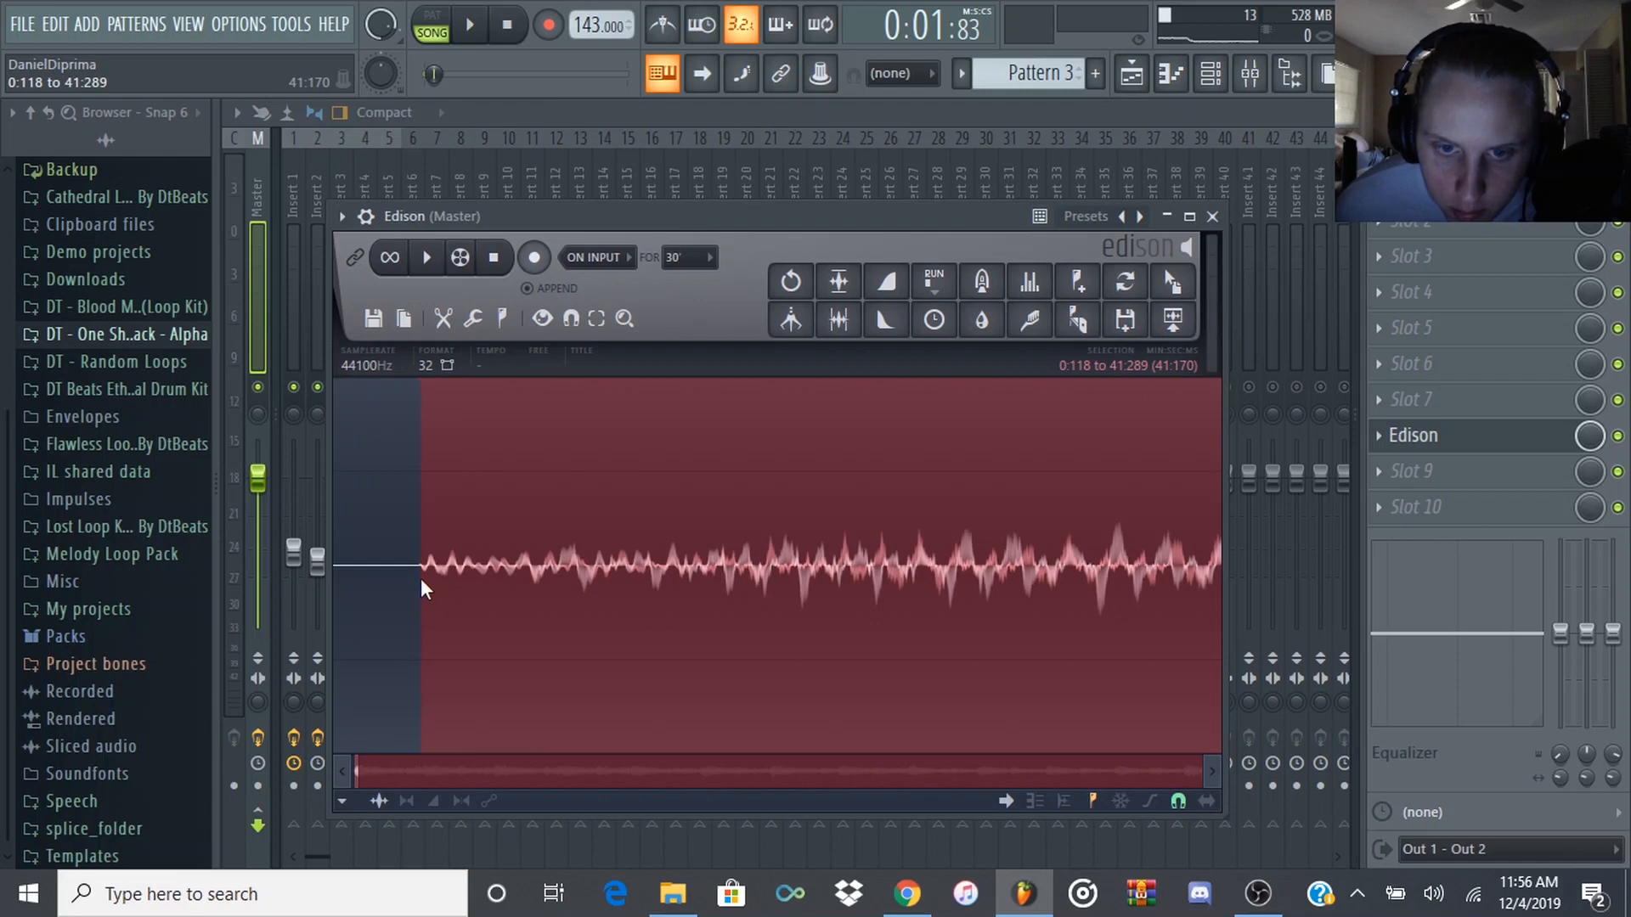
# - Set the end of the Edison selection to 40:399, just before the last repeated hit
pyautogui.scroll(-8, 418, 578)
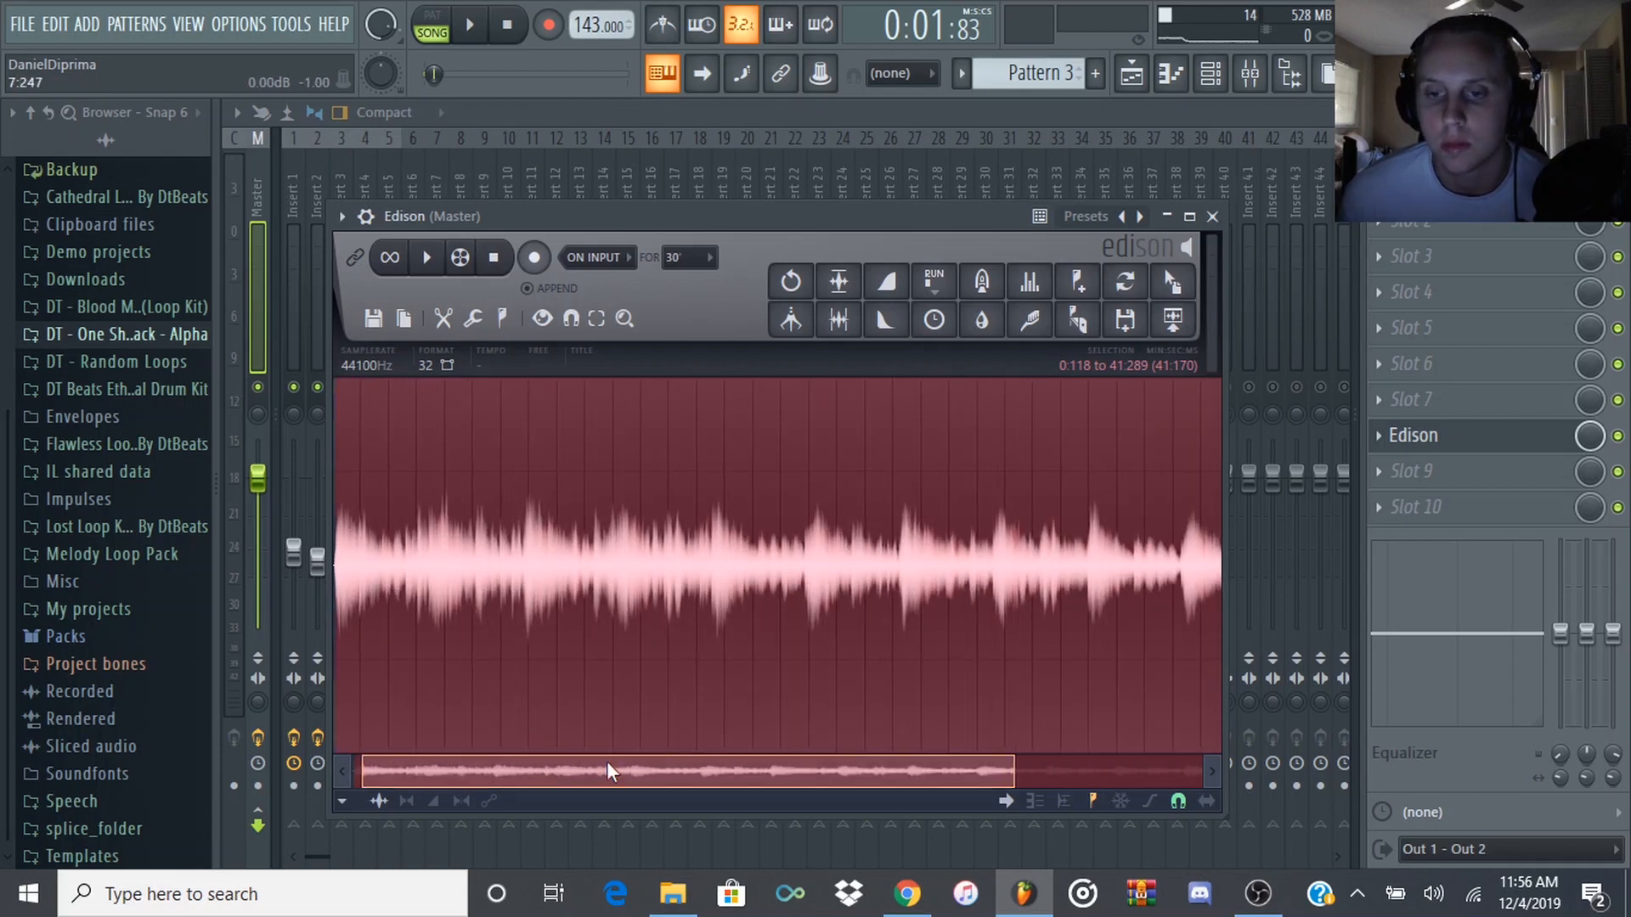
pyautogui.moveTo(608, 772); pyautogui.dragTo(791, 773)
pyautogui.scroll(5, 1176, 612)
pyautogui.moveTo(1079, 758); pyautogui.dragTo(1113, 760)
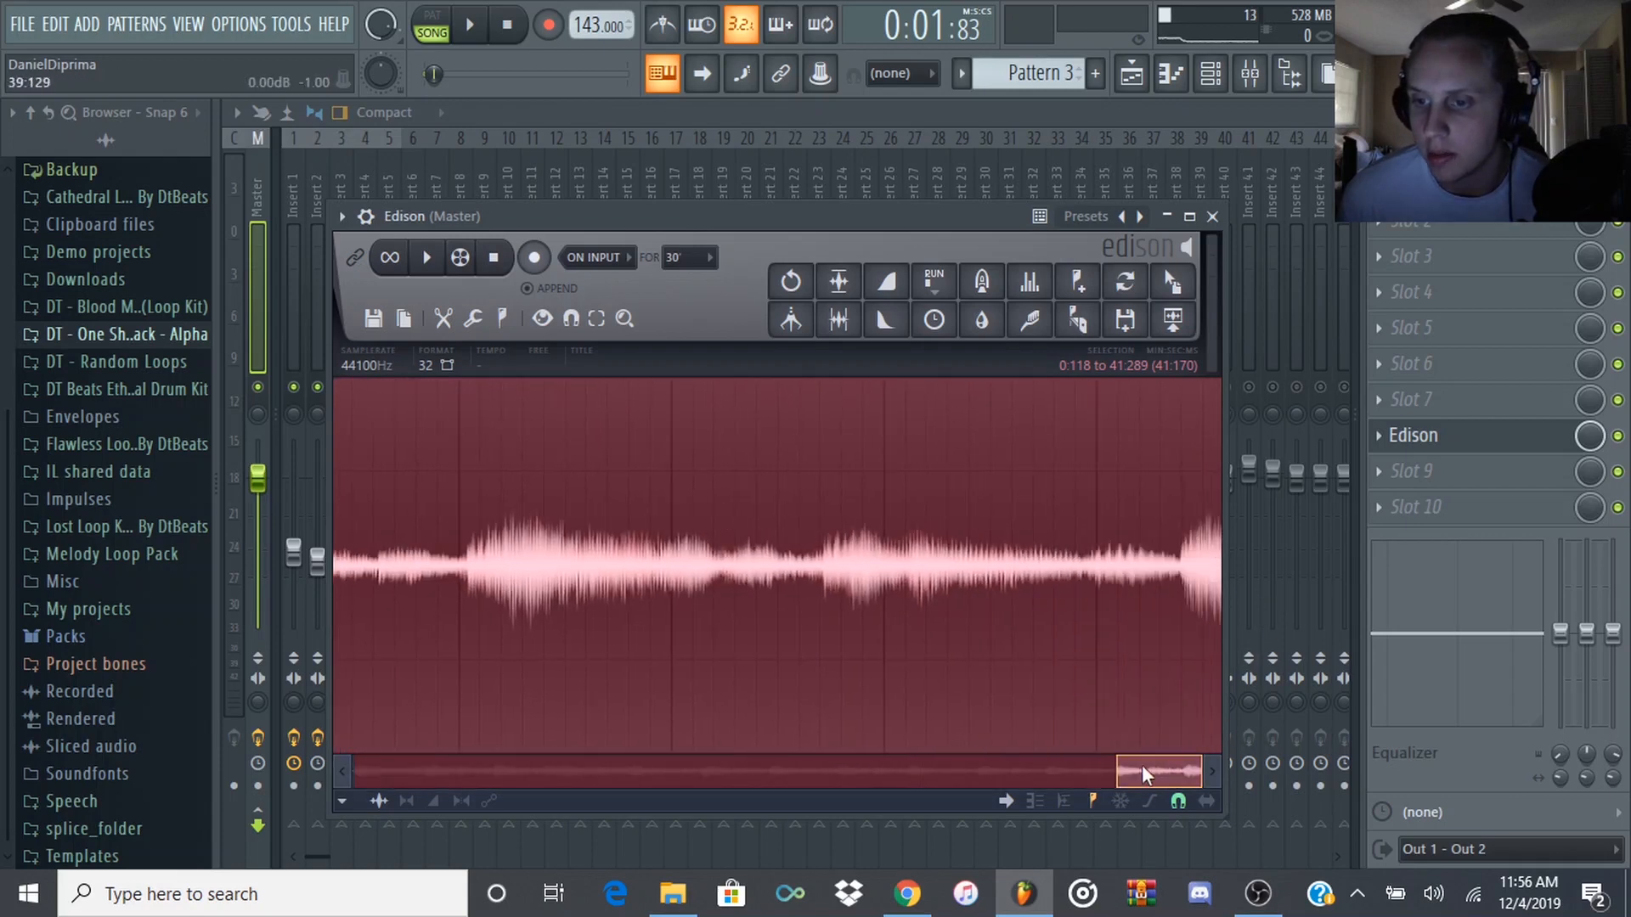
pyautogui.scroll(5, 1070, 641)
pyautogui.scroll(6, 969, 603)
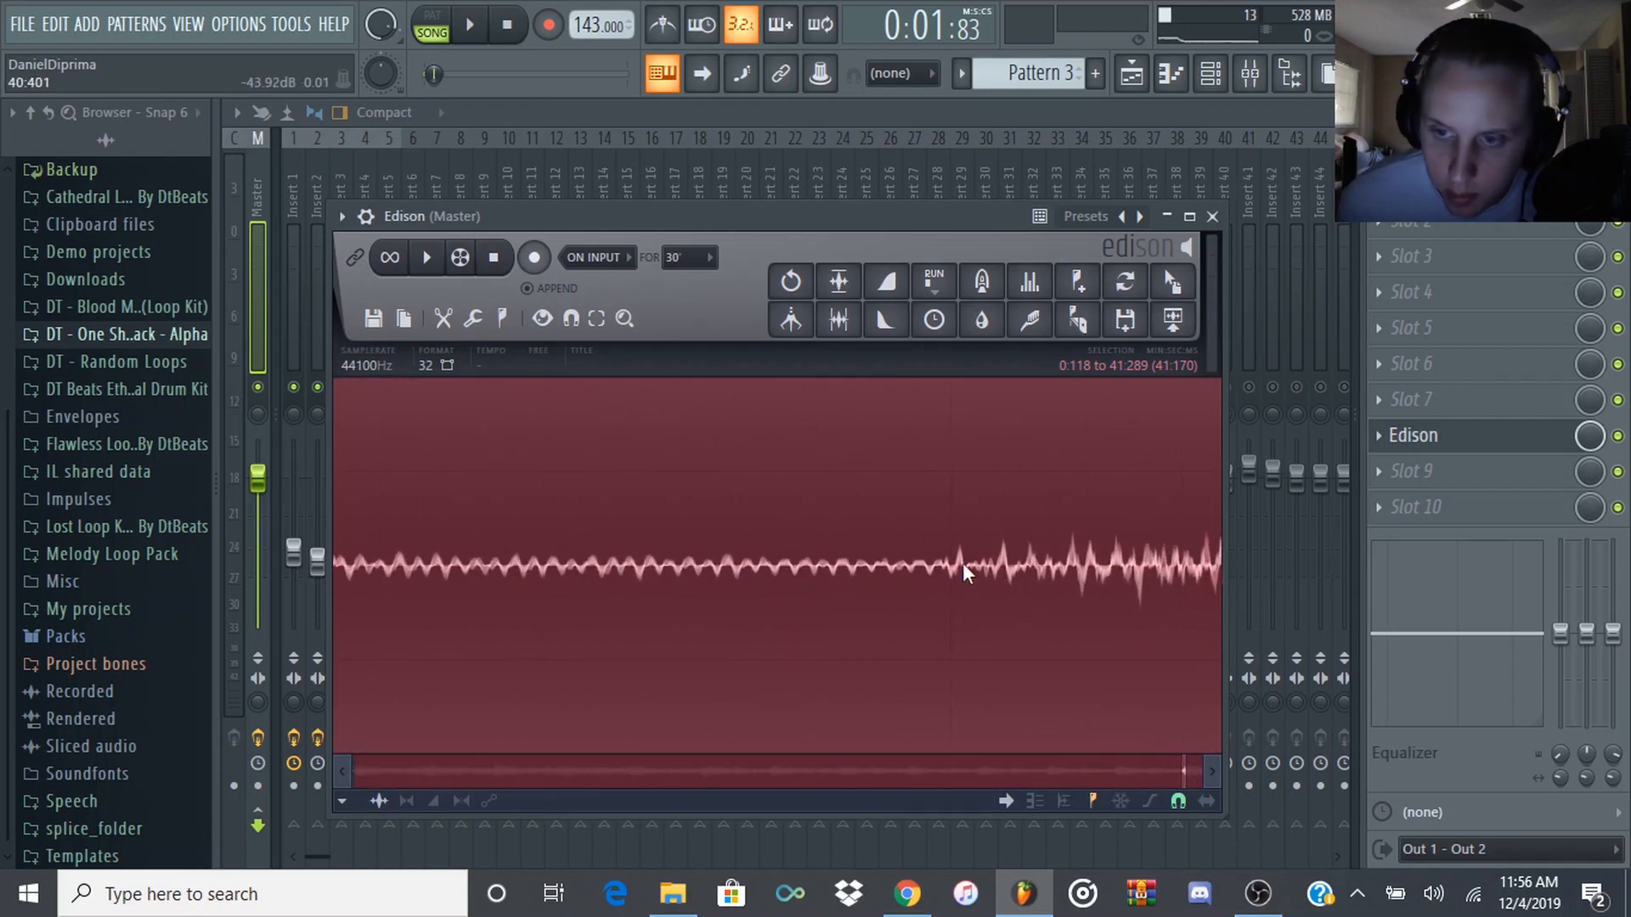
pyautogui.moveTo(1054, 567); pyautogui.dragTo(969, 587)
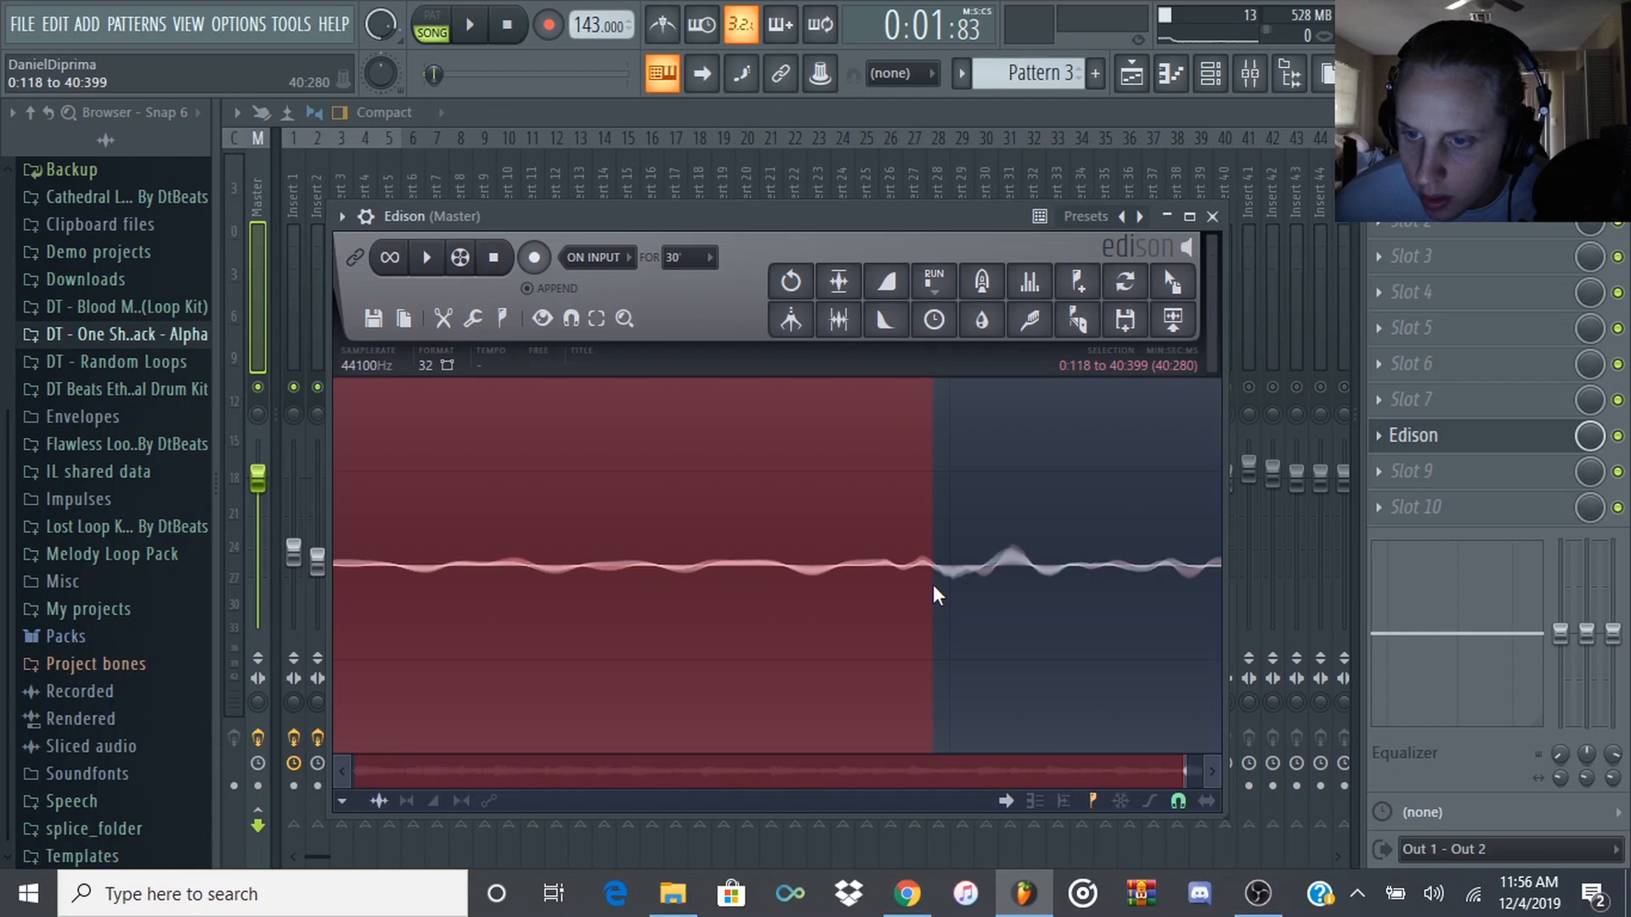
# - Send the selected recording to the start of Playlist Track 2, mute Track 1, and audition the audio clip
pyautogui.moveTo(1180, 278); pyautogui.dragTo(562, 278)
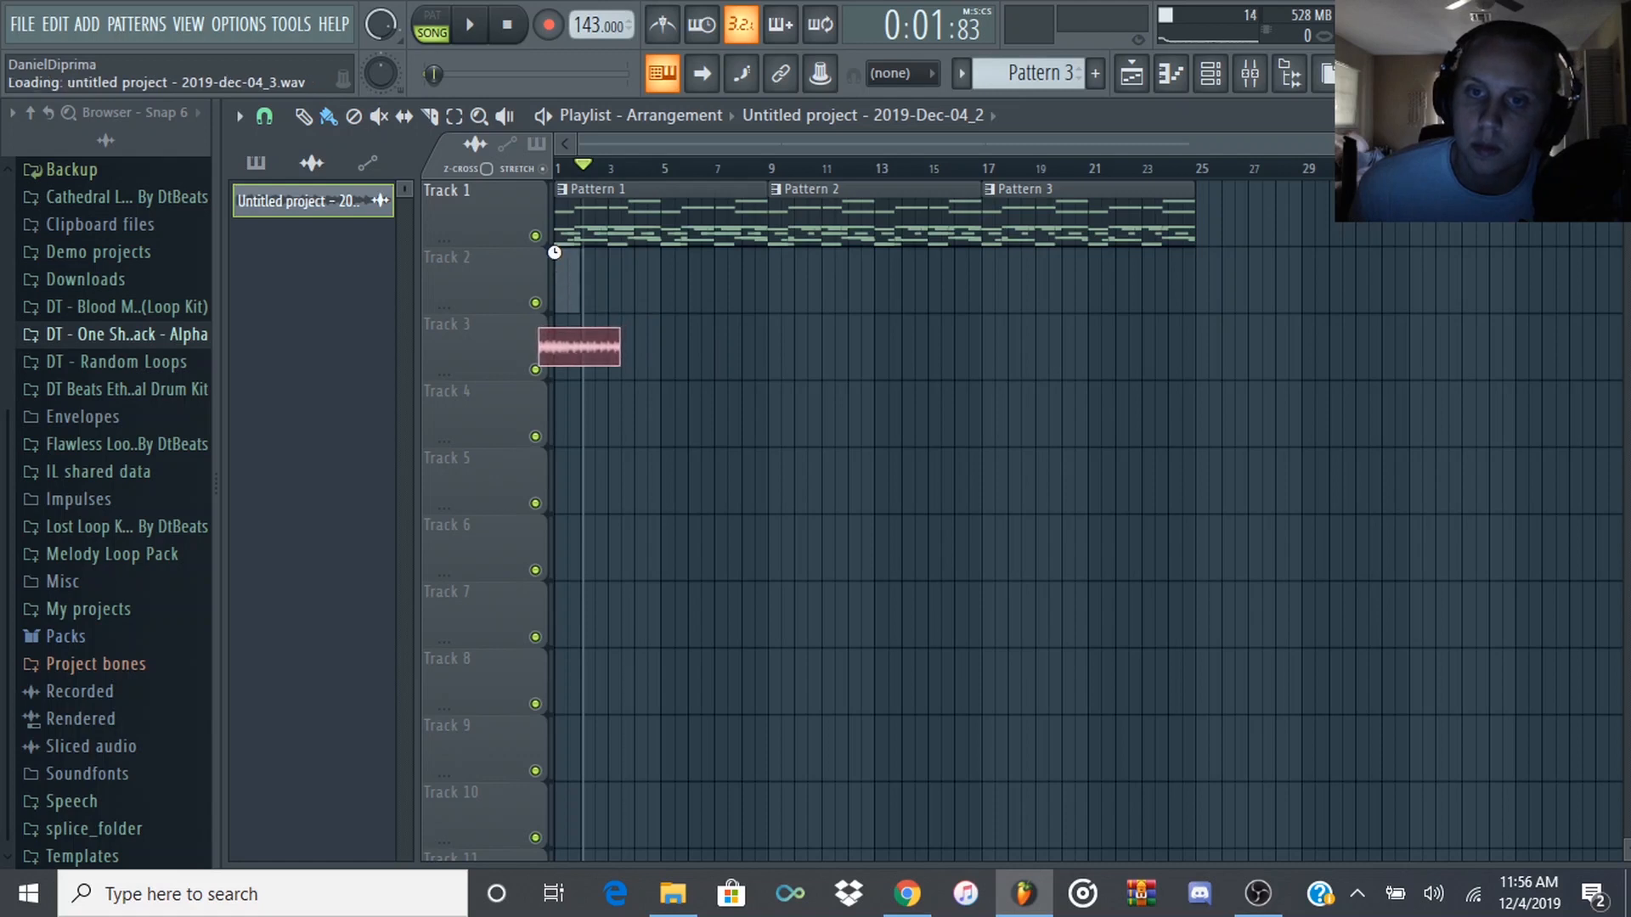
pyautogui.press('space')
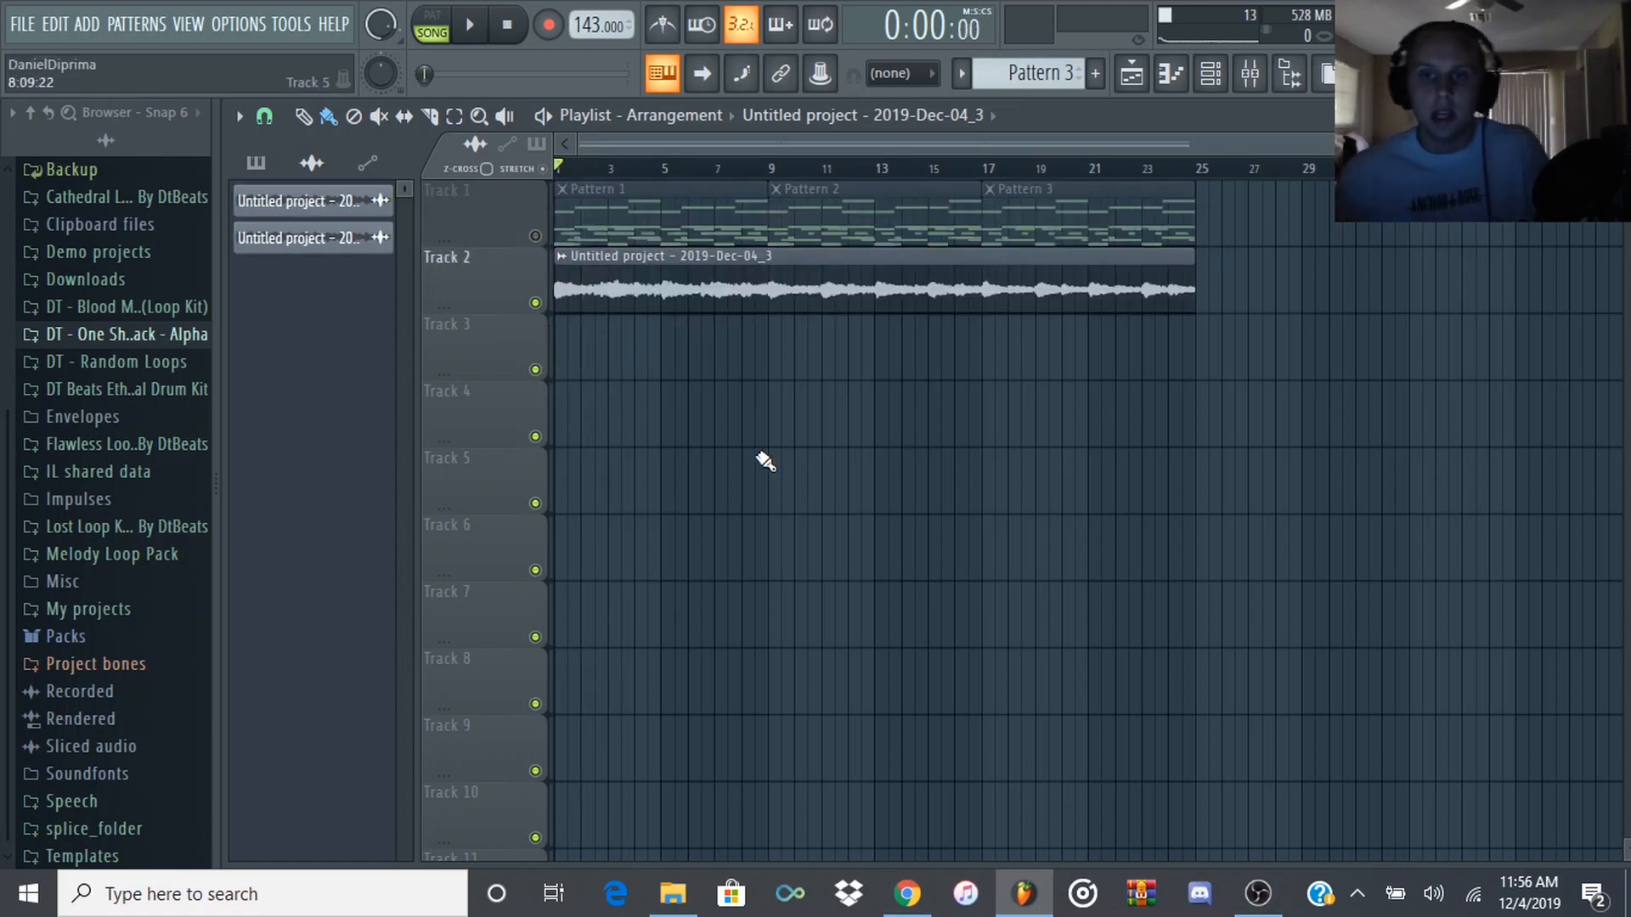
pyautogui.click(684, 306)
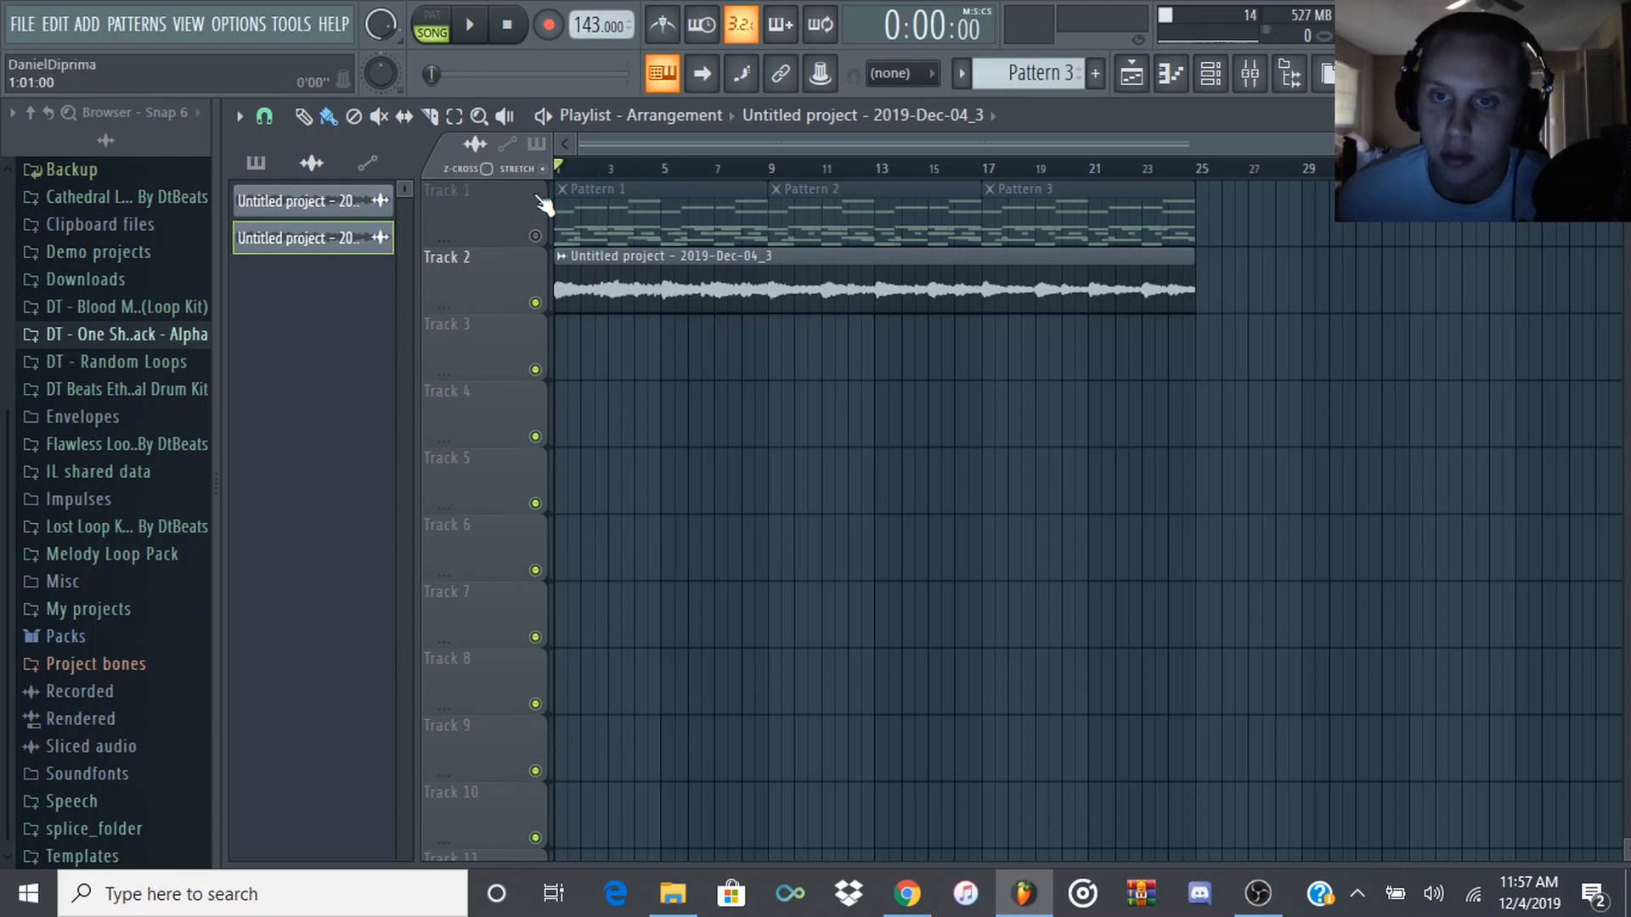
# - Open the recorded clip's settings, keep the time-stretching mode on Auto, and set its pitch shift to -200 cents
pyautogui.doubleClick(798, 293)
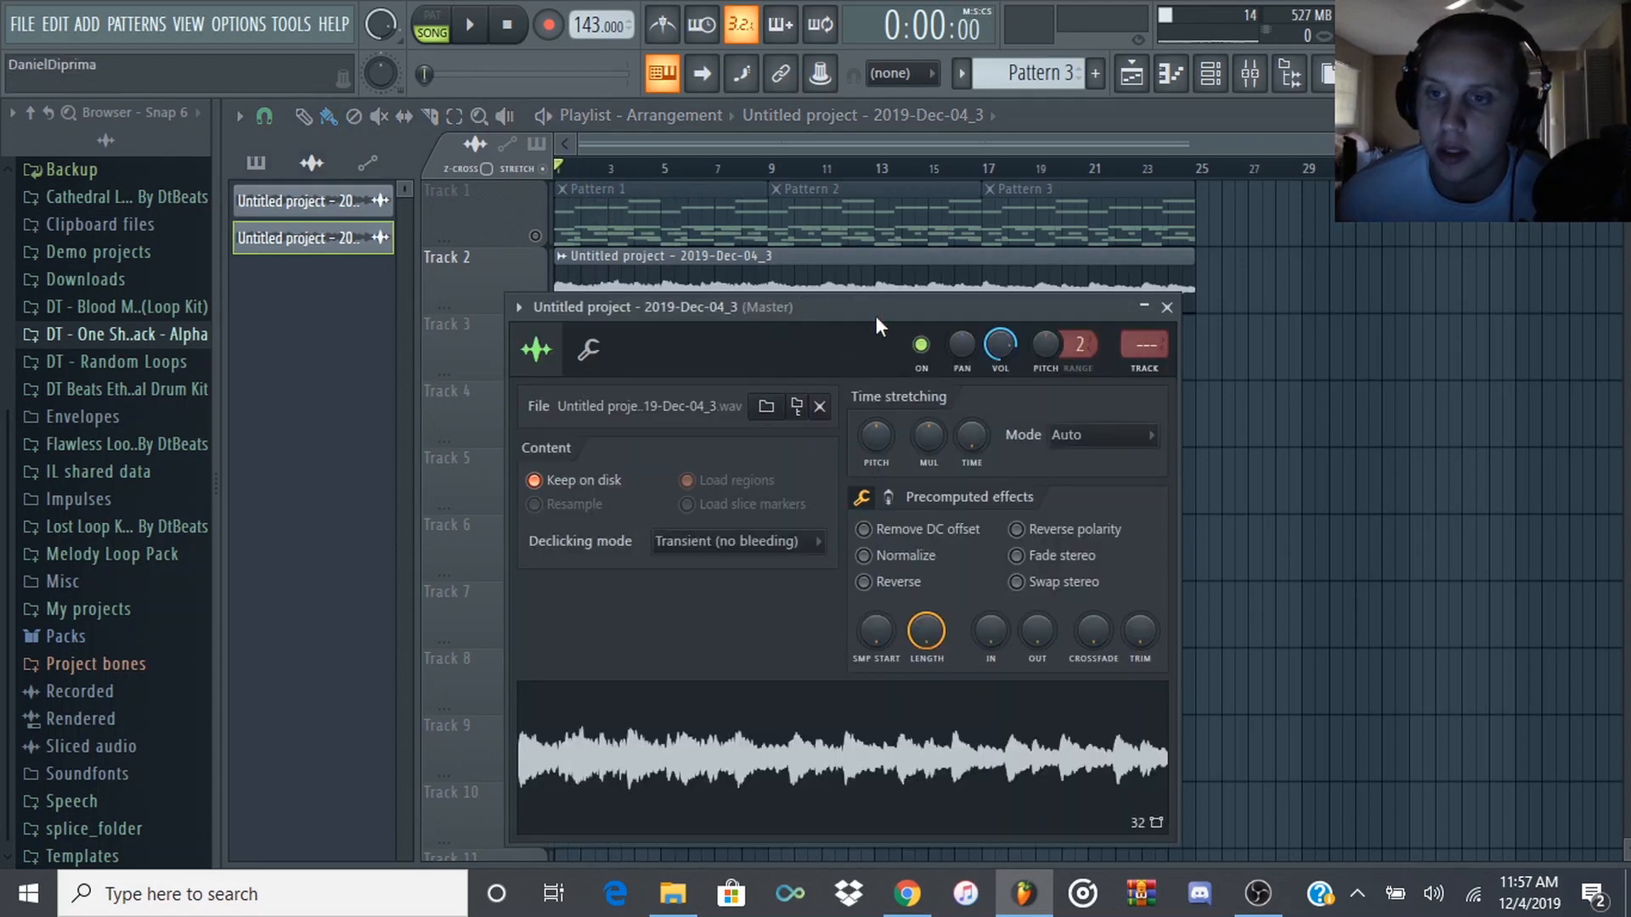
pyautogui.moveTo(875, 315); pyautogui.dragTo(883, 226)
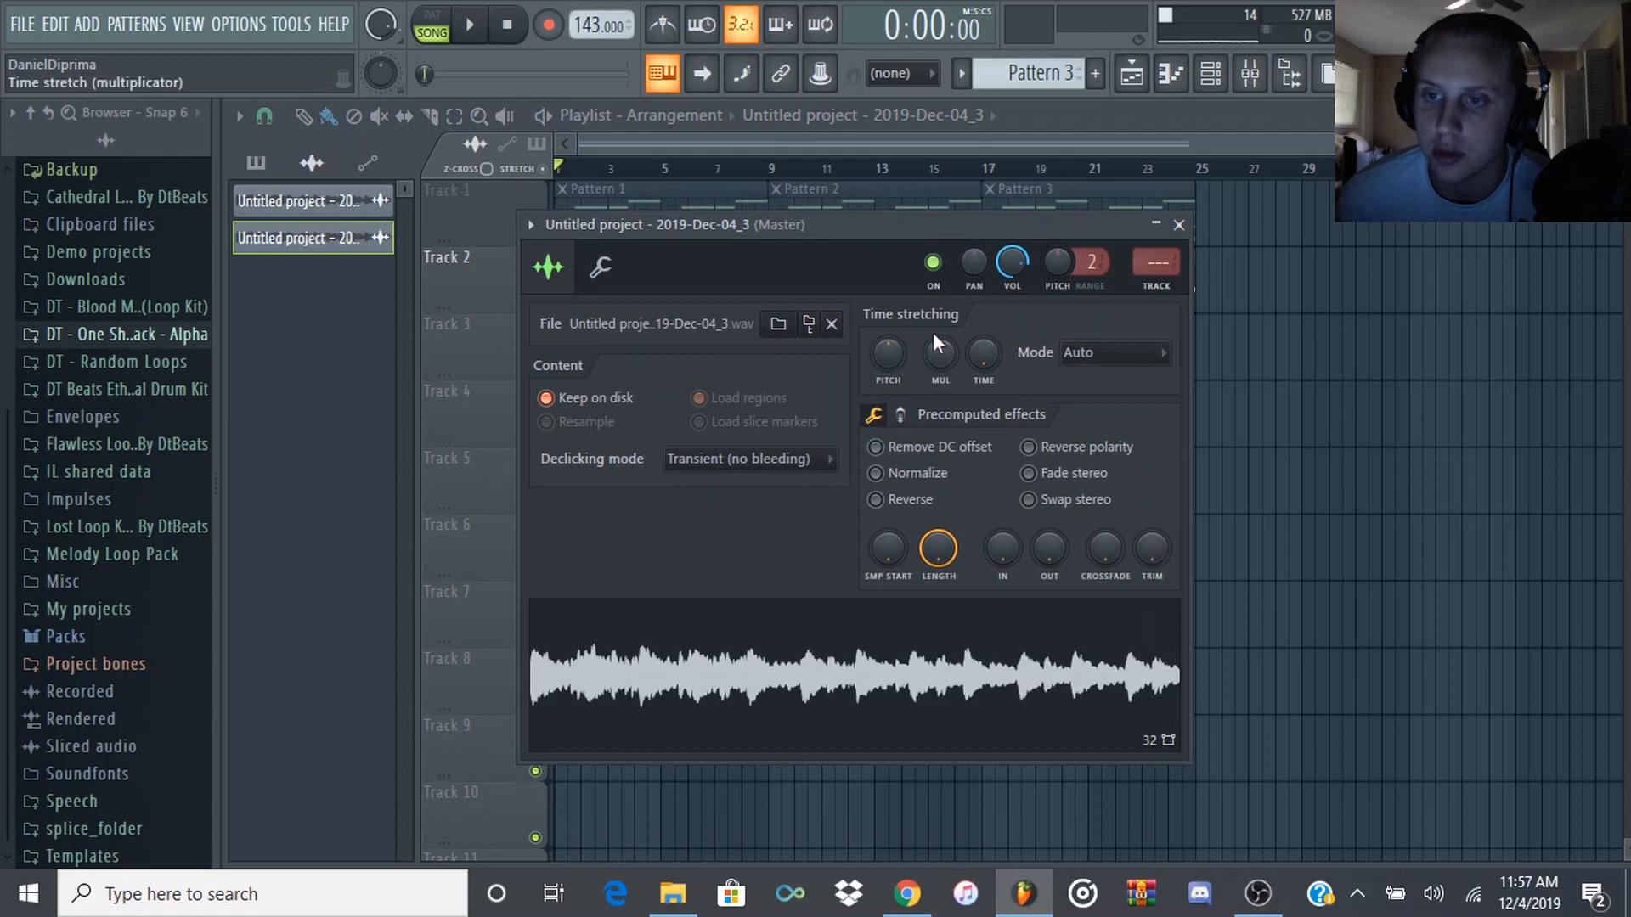
pyautogui.click(1102, 360)
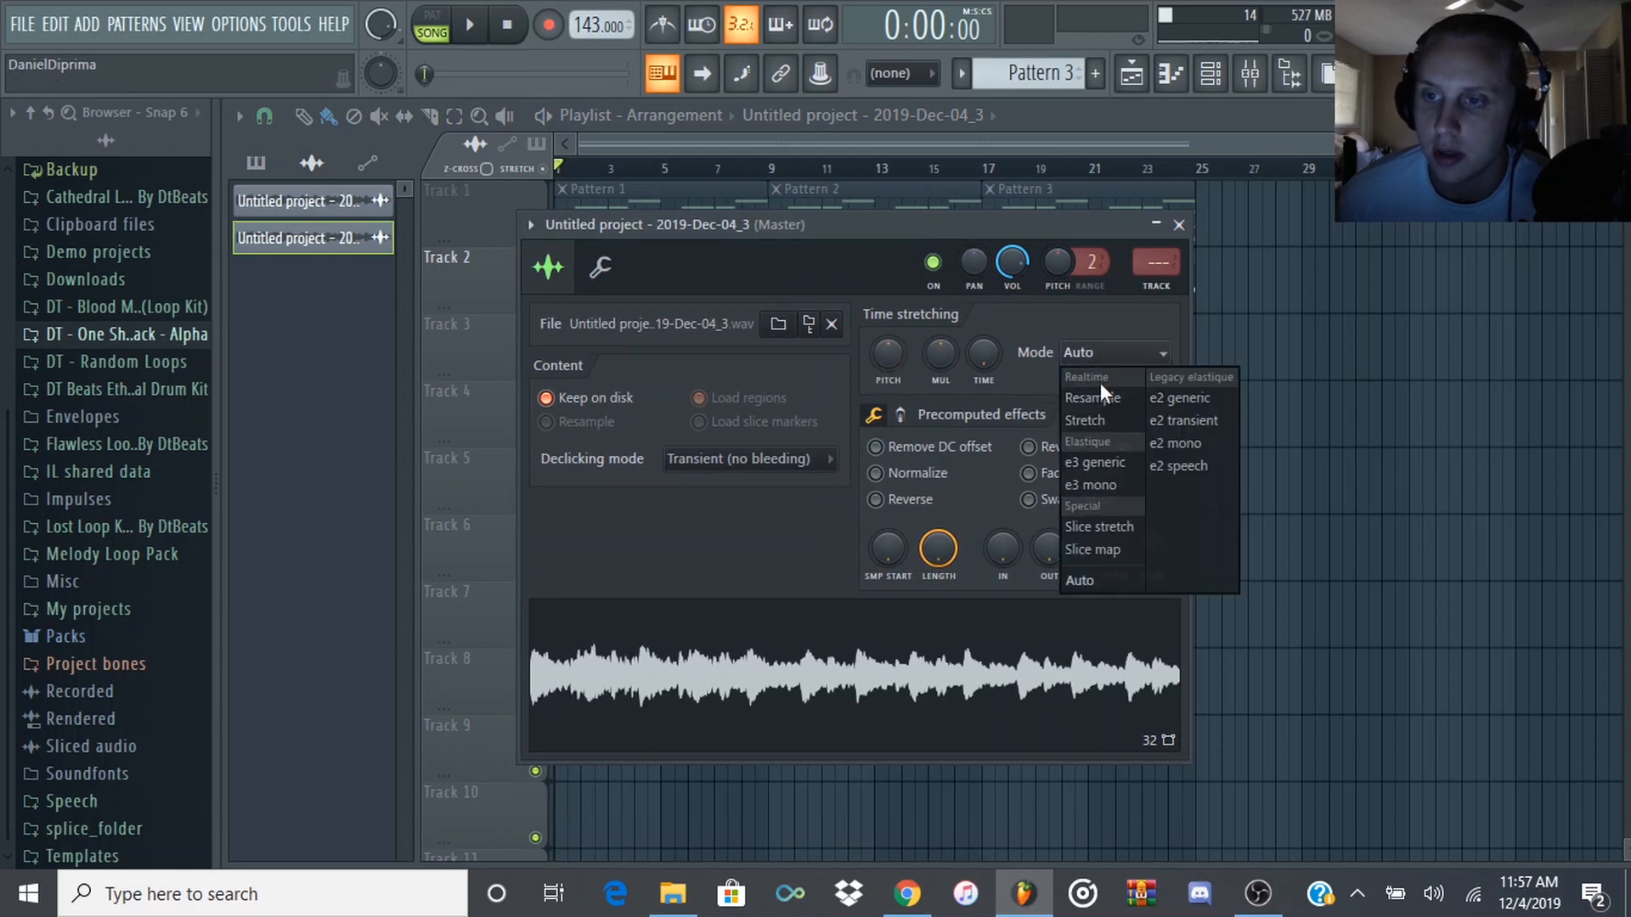
pyautogui.click(1096, 591)
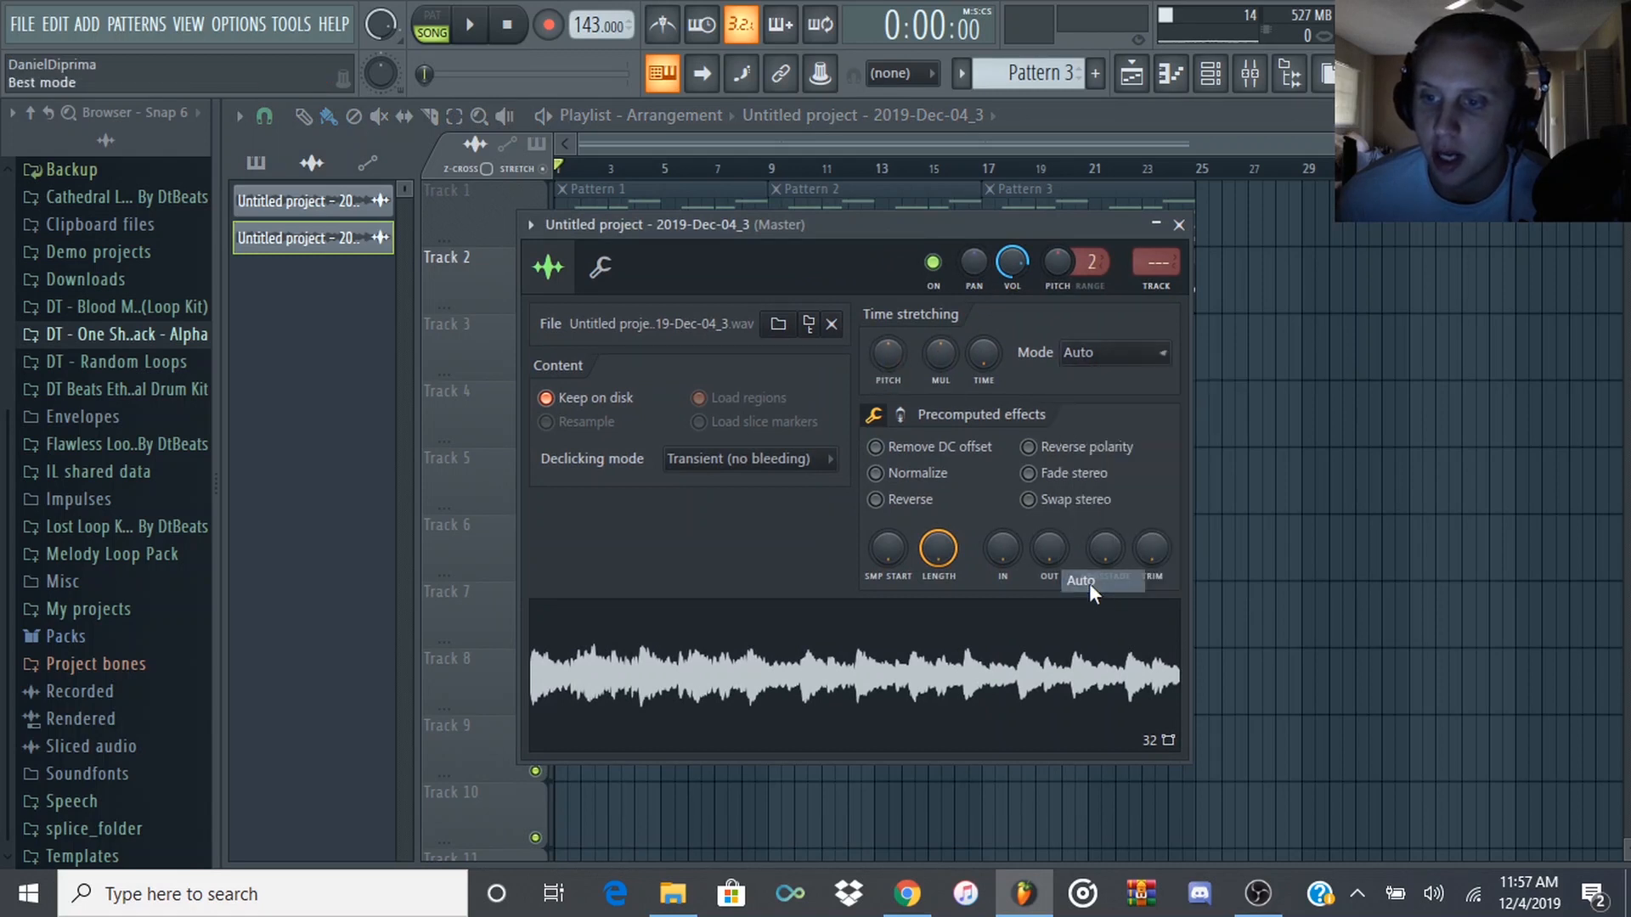
pyautogui.click(1088, 353)
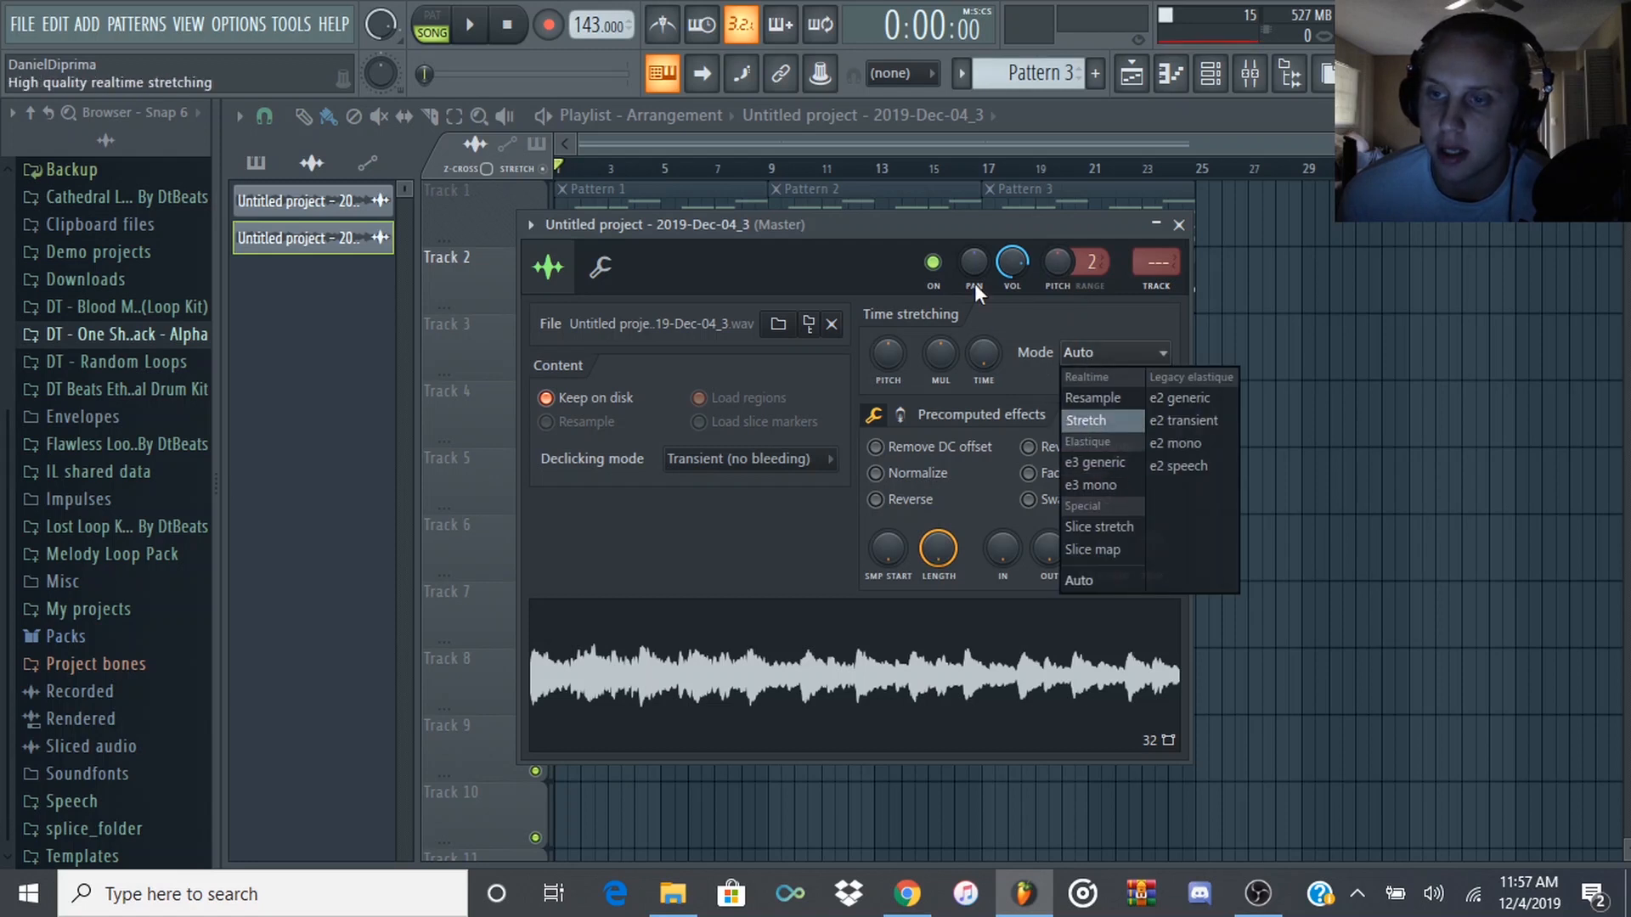
pyautogui.click(942, 237)
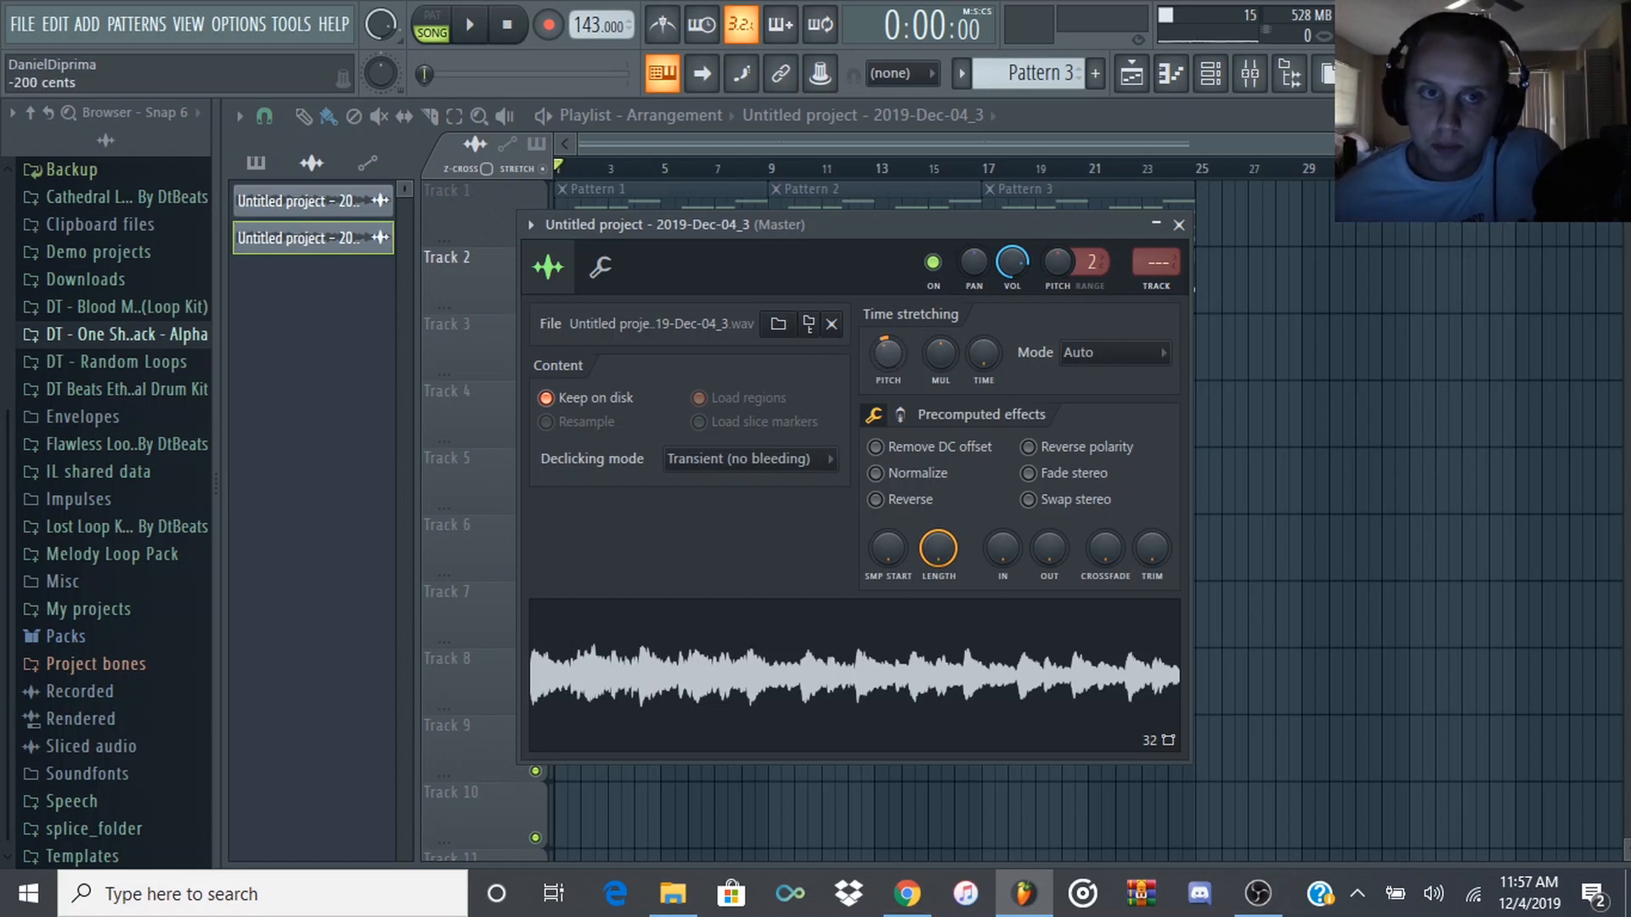
# - Audition the repitched clip and lower its time-stretching pitch further to -400 cents
pyautogui.press('space')
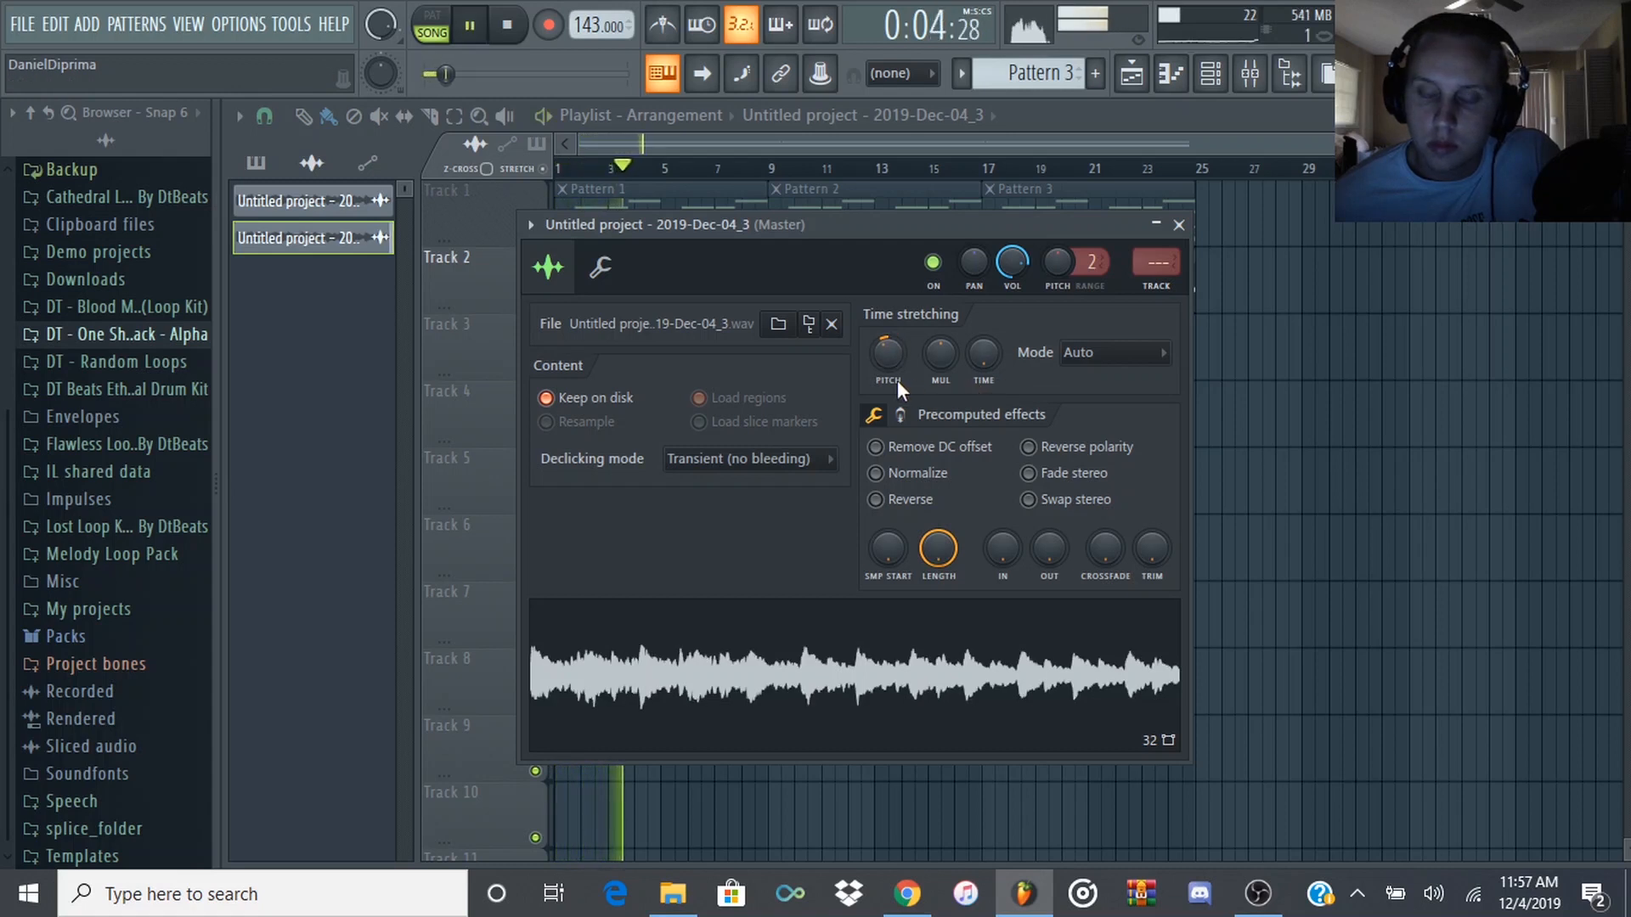
pyautogui.press('space')
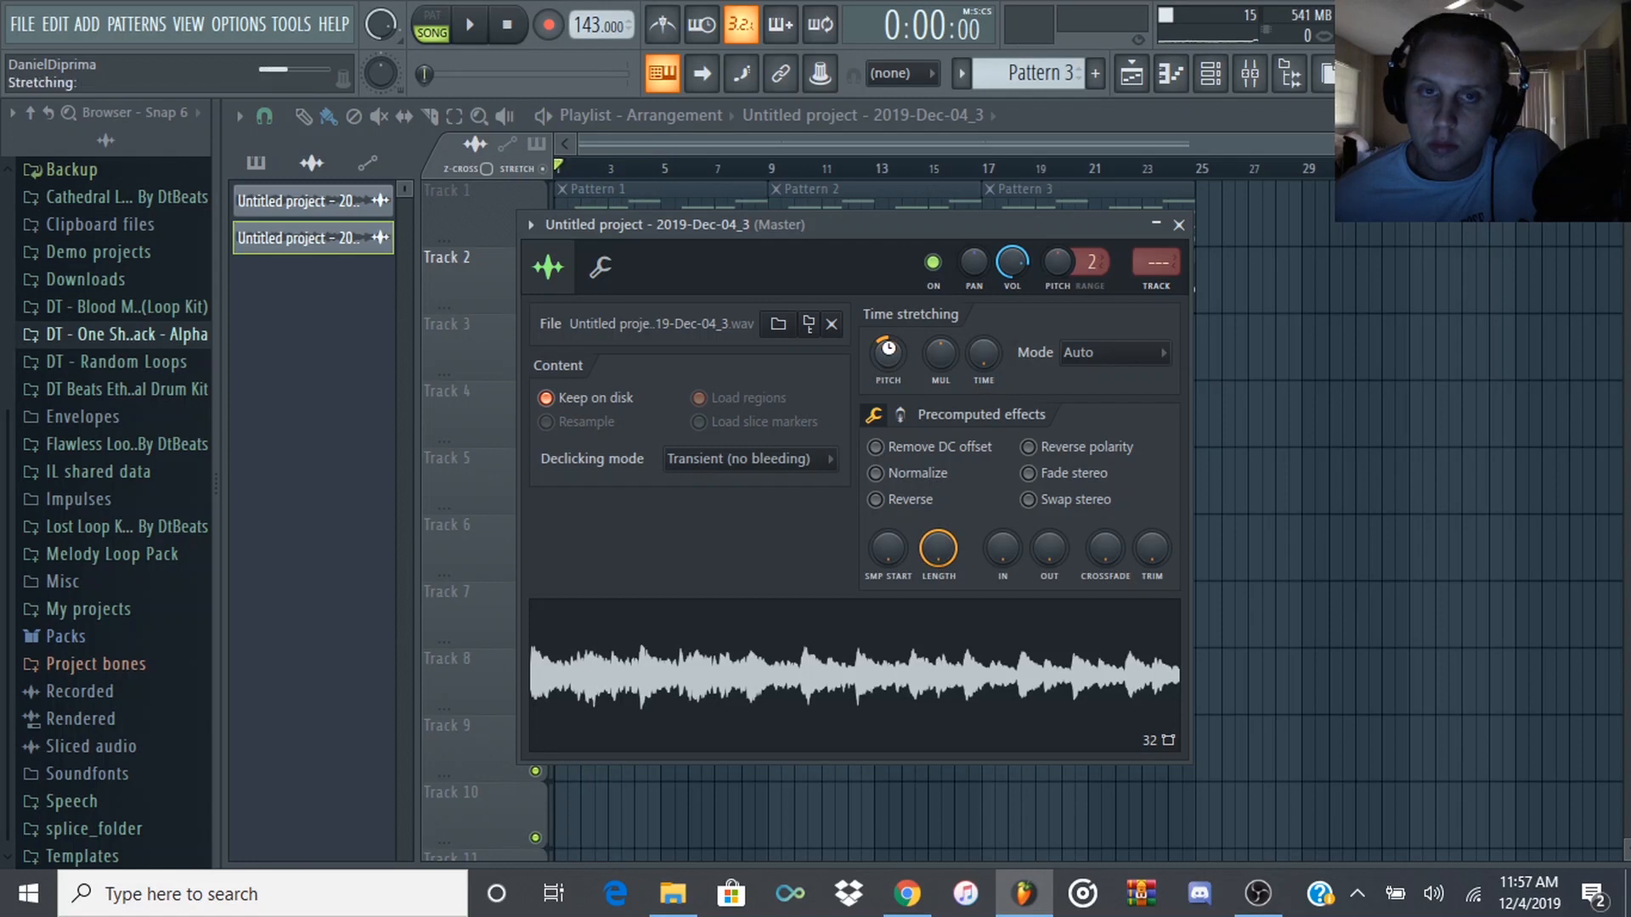
pyautogui.press('space')
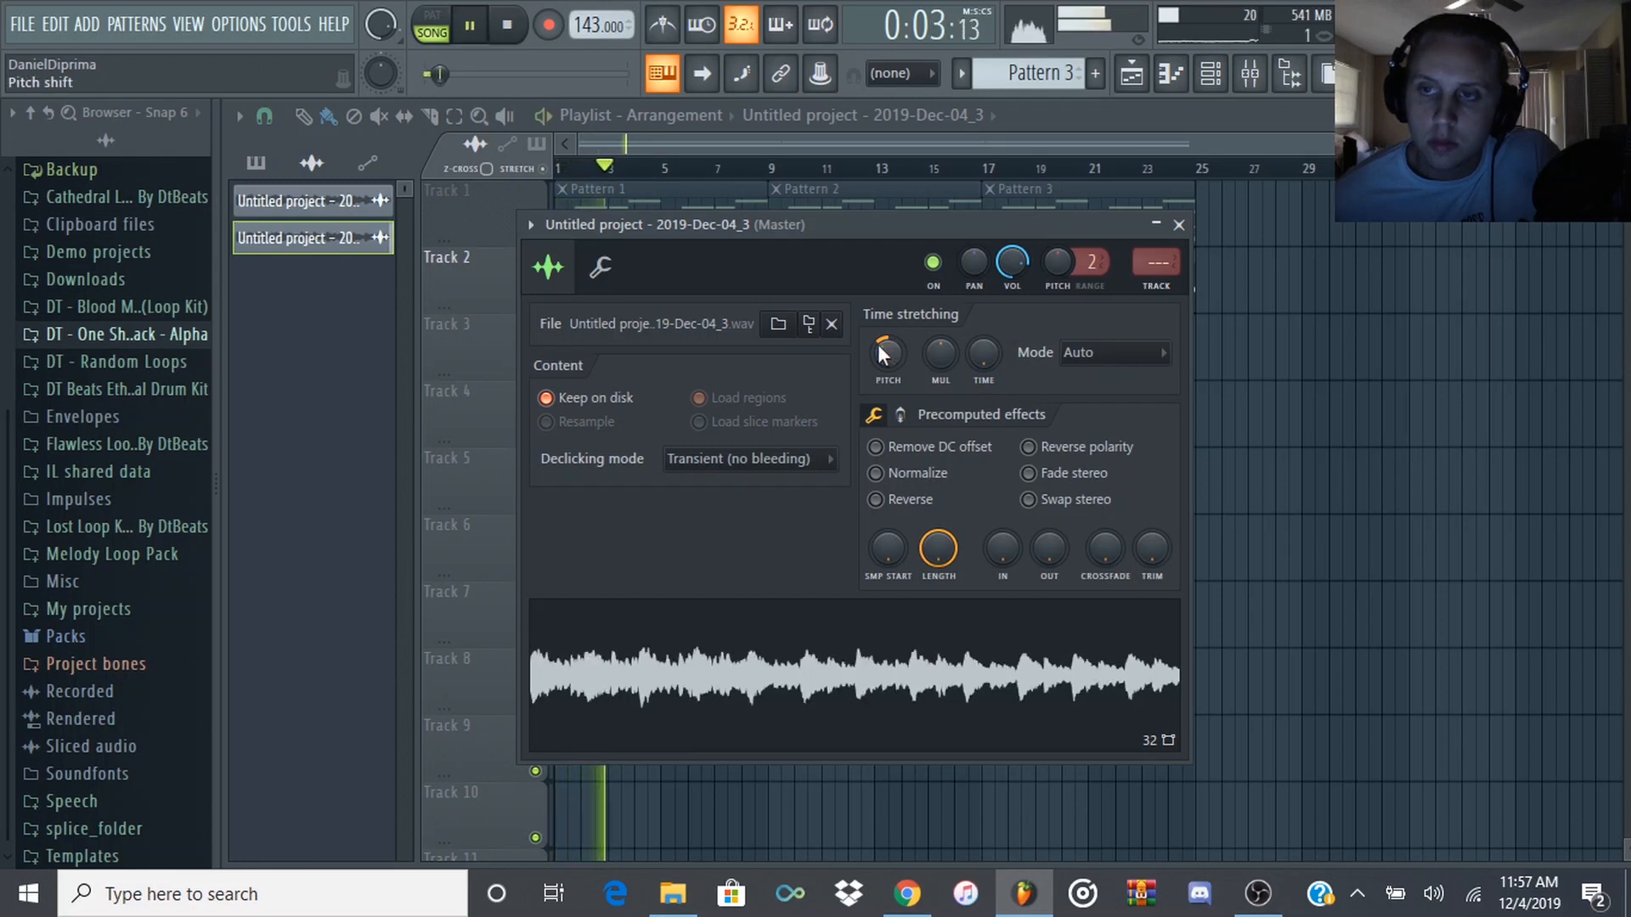
pyautogui.press('space')
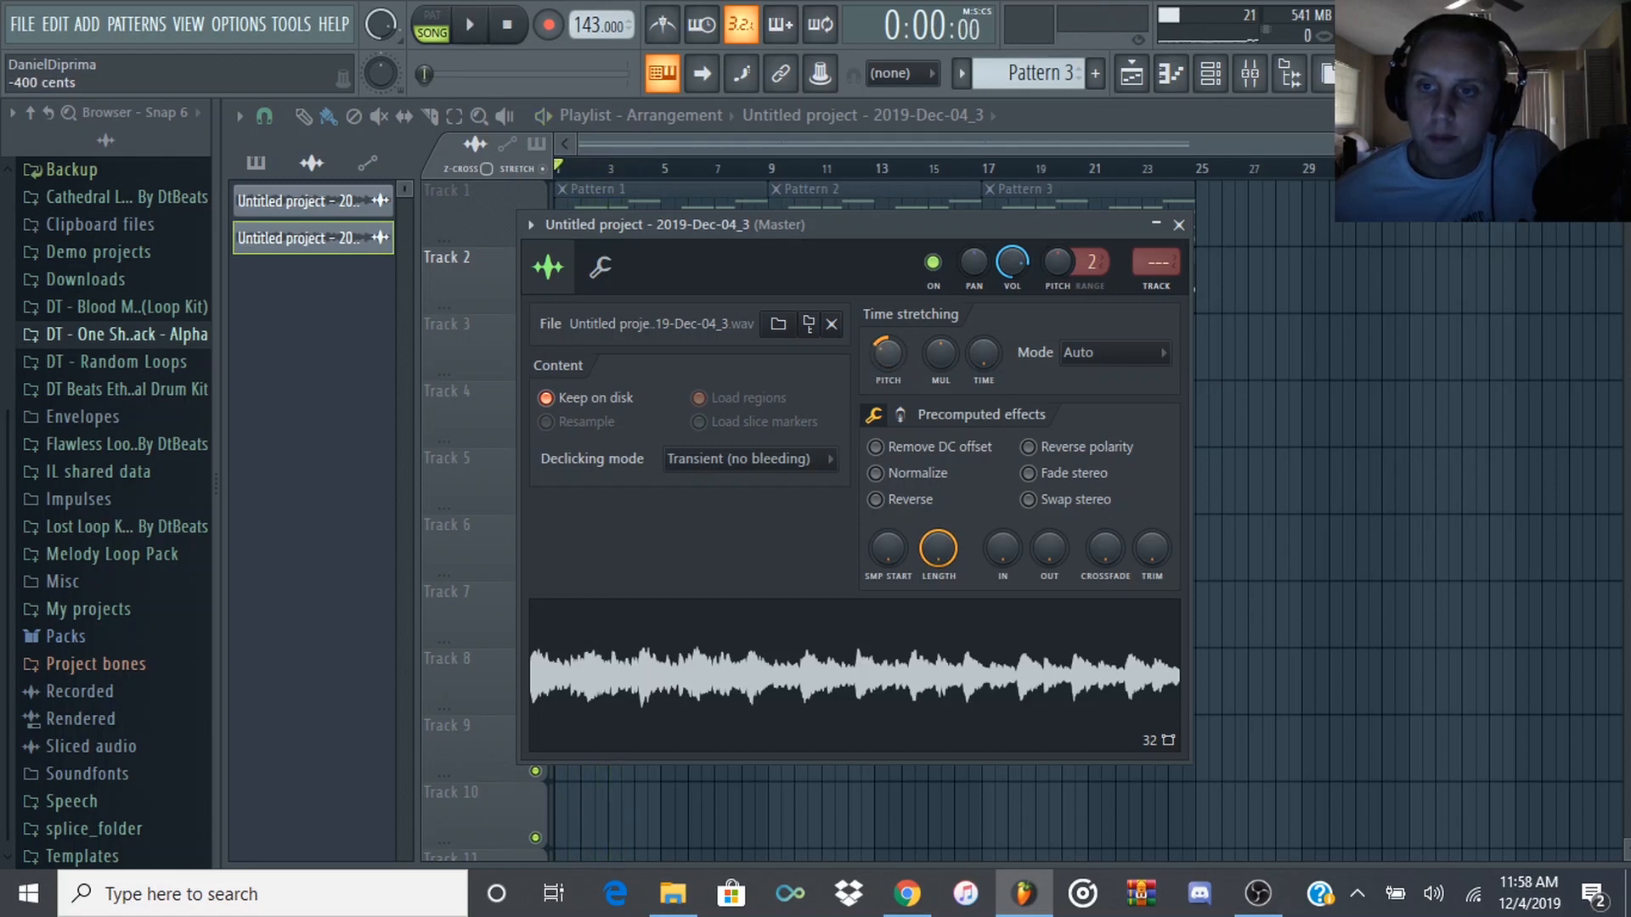
# - Audition the clip, raise its time-stretching pitch to -300 cents, and listen to the repitched result
pyautogui.click(886, 350)
pyautogui.press('space')
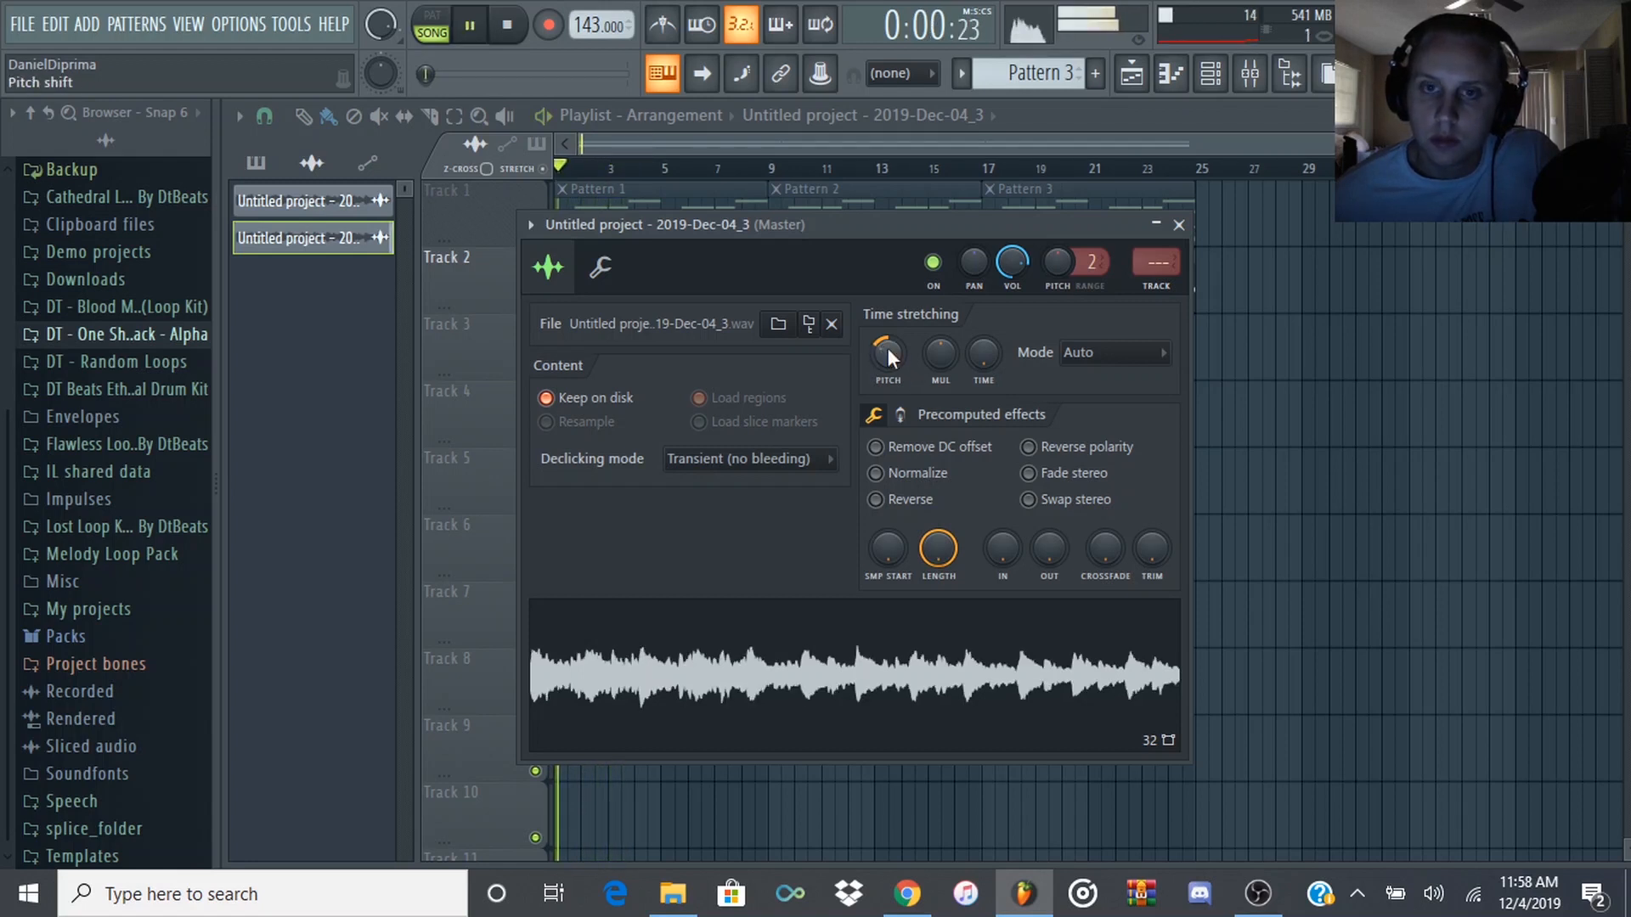
pyautogui.scroll(1, 894, 354)
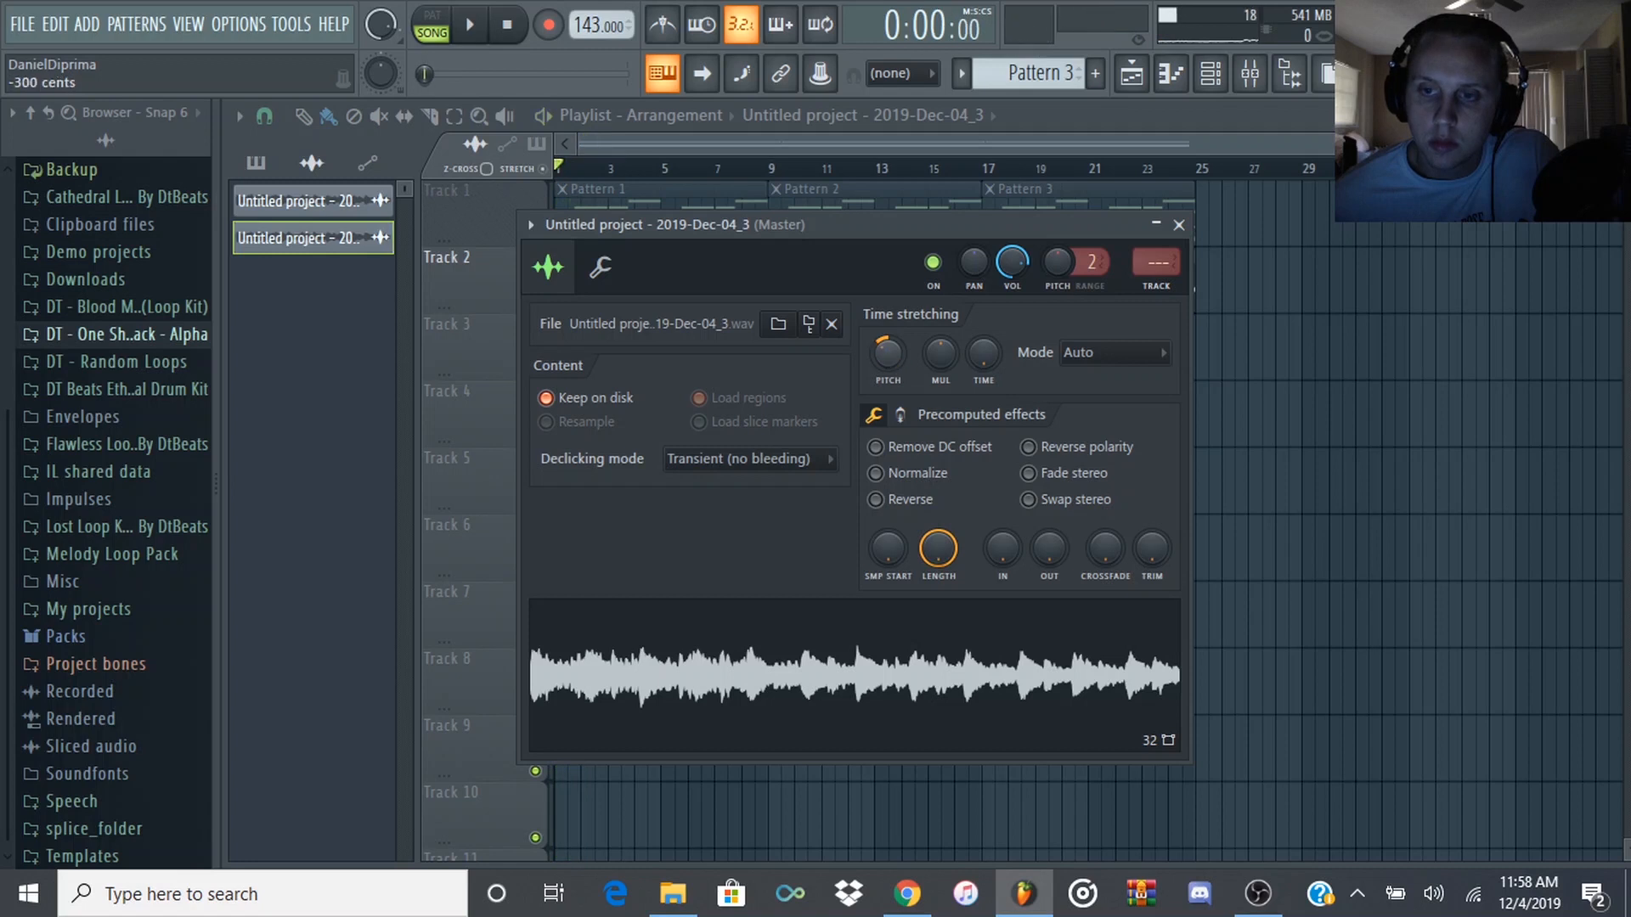
pyautogui.press('space')
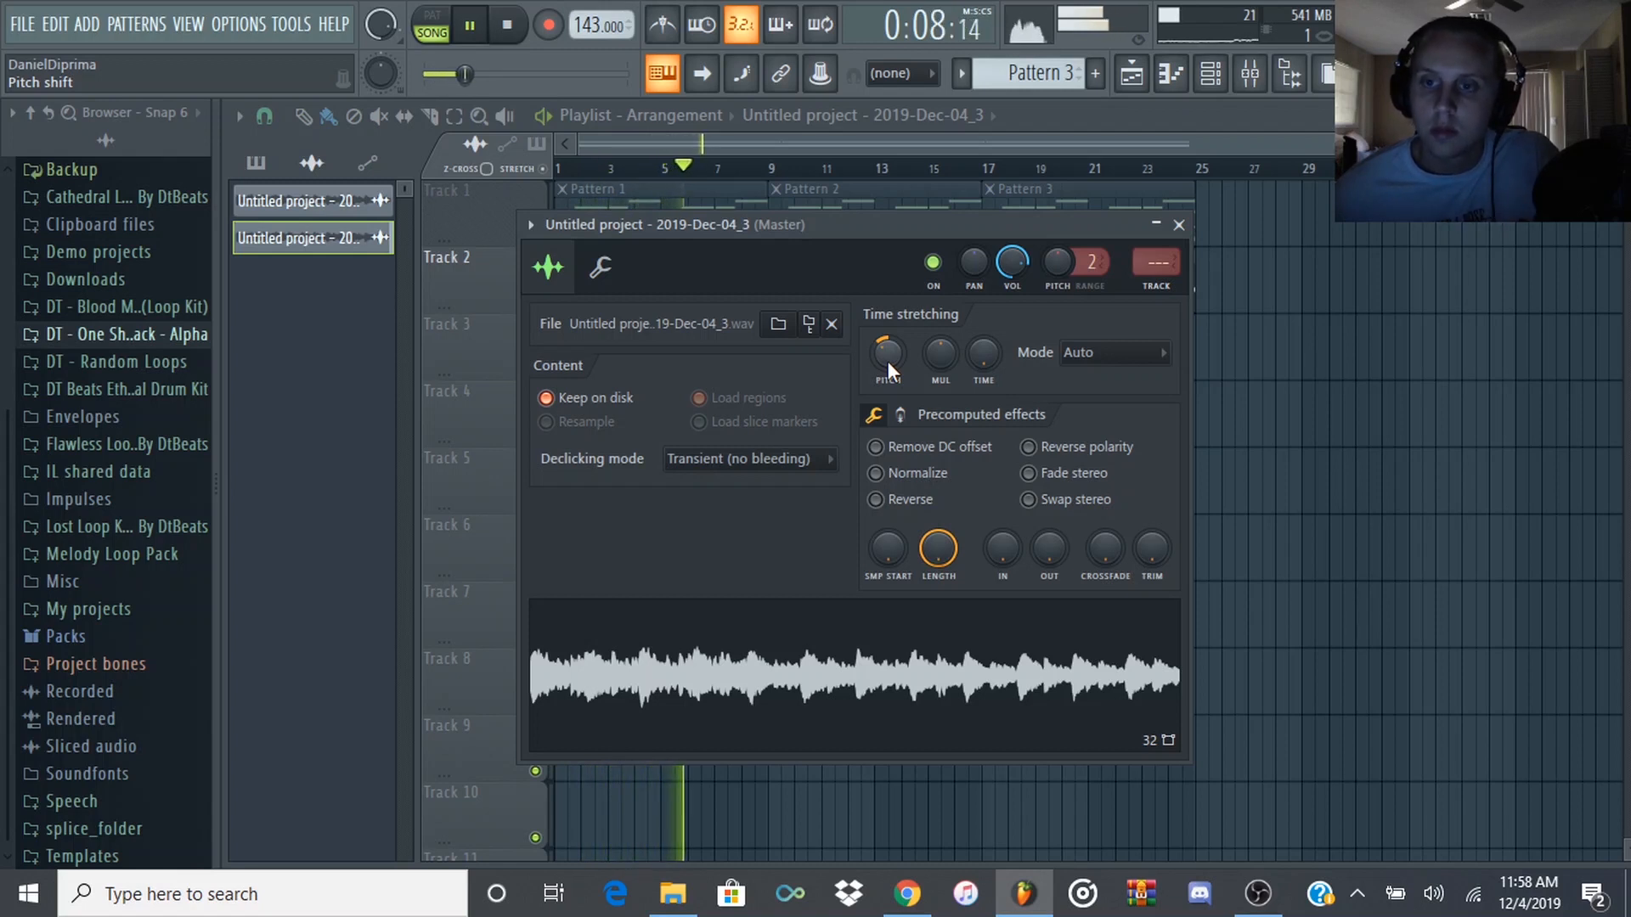
pyautogui.press('space')
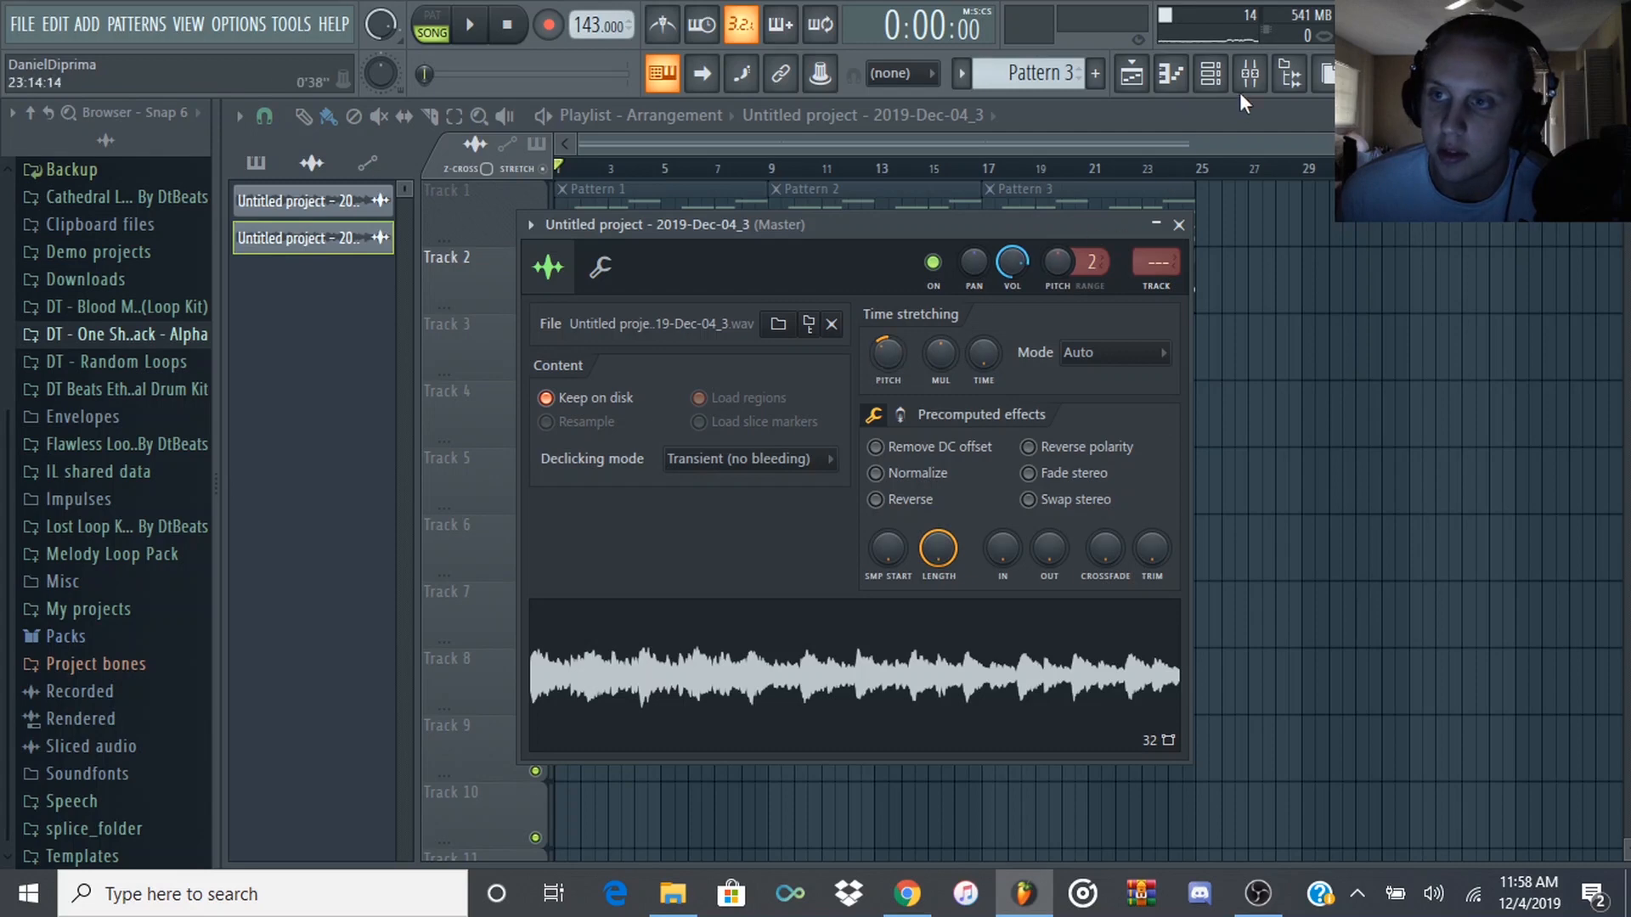
# - Show all channels in the Channel rack, examine the Blunt - Bell notes in the Piano roll, and return to the Playlist
pyautogui.click(1211, 74)
pyautogui.click(668, 298)
pyautogui.click(656, 323)
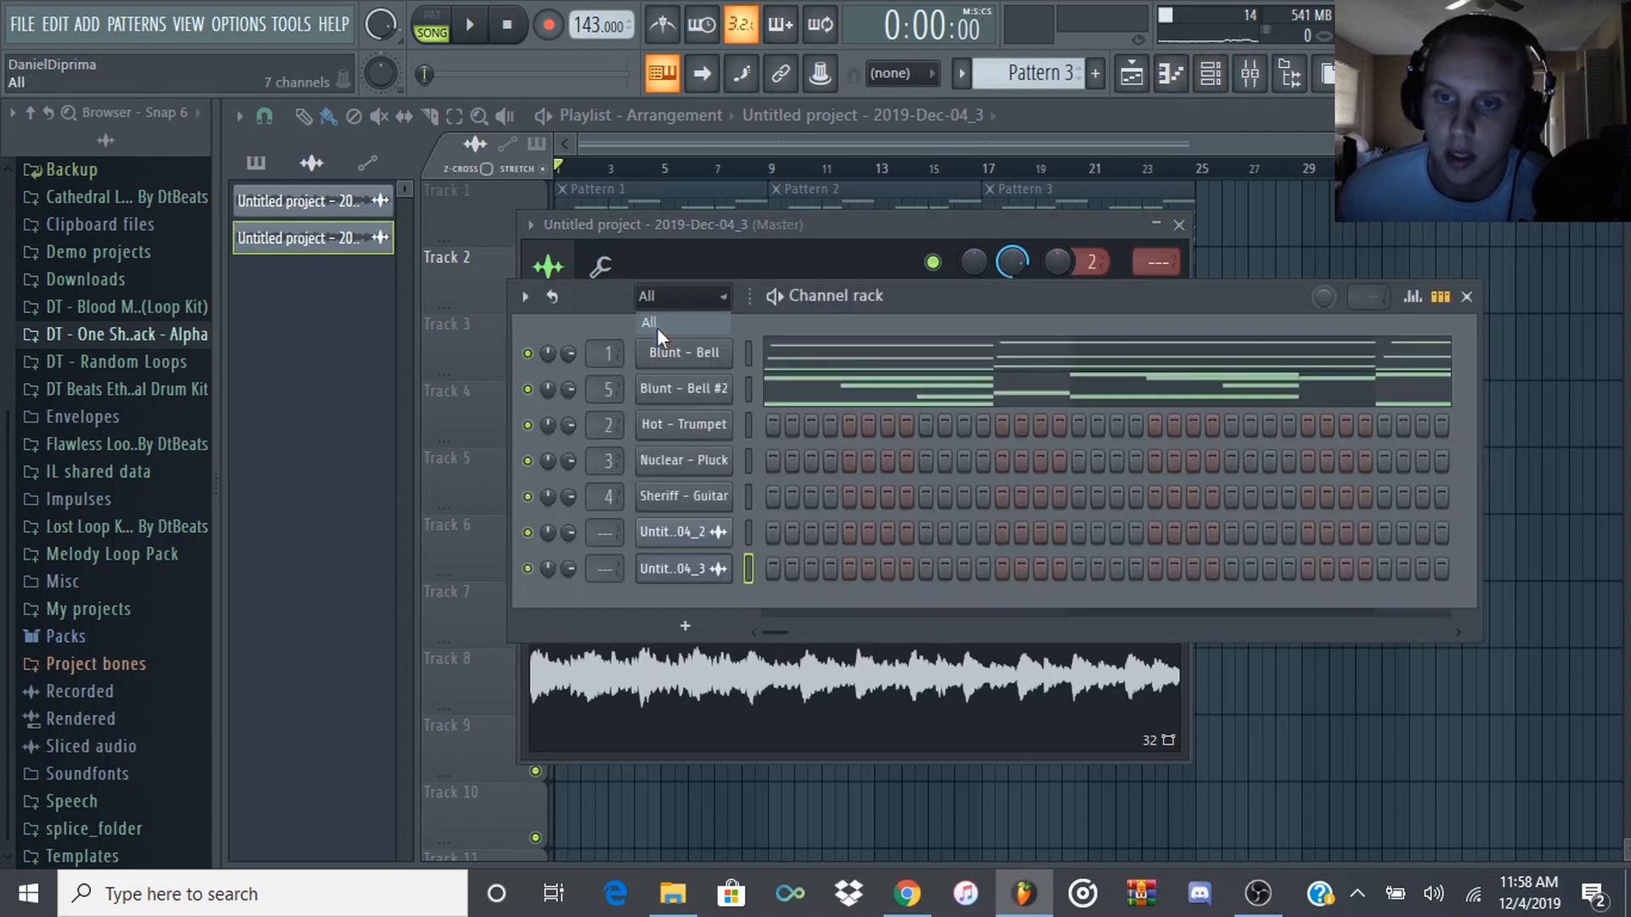
pyautogui.click(811, 367)
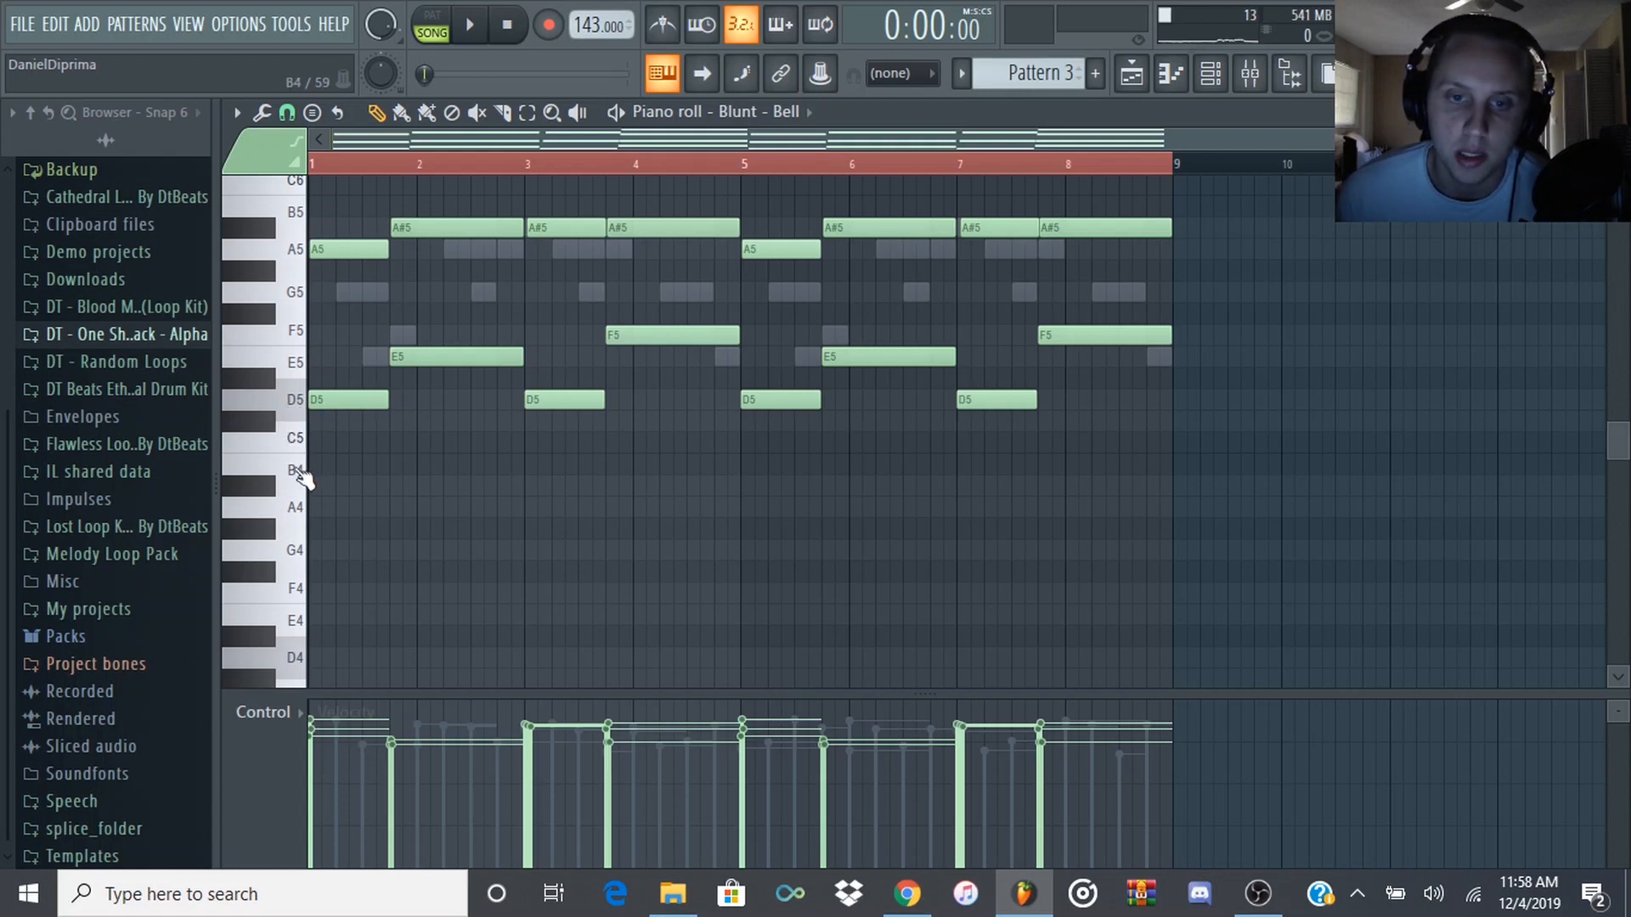
pyautogui.click(1129, 78)
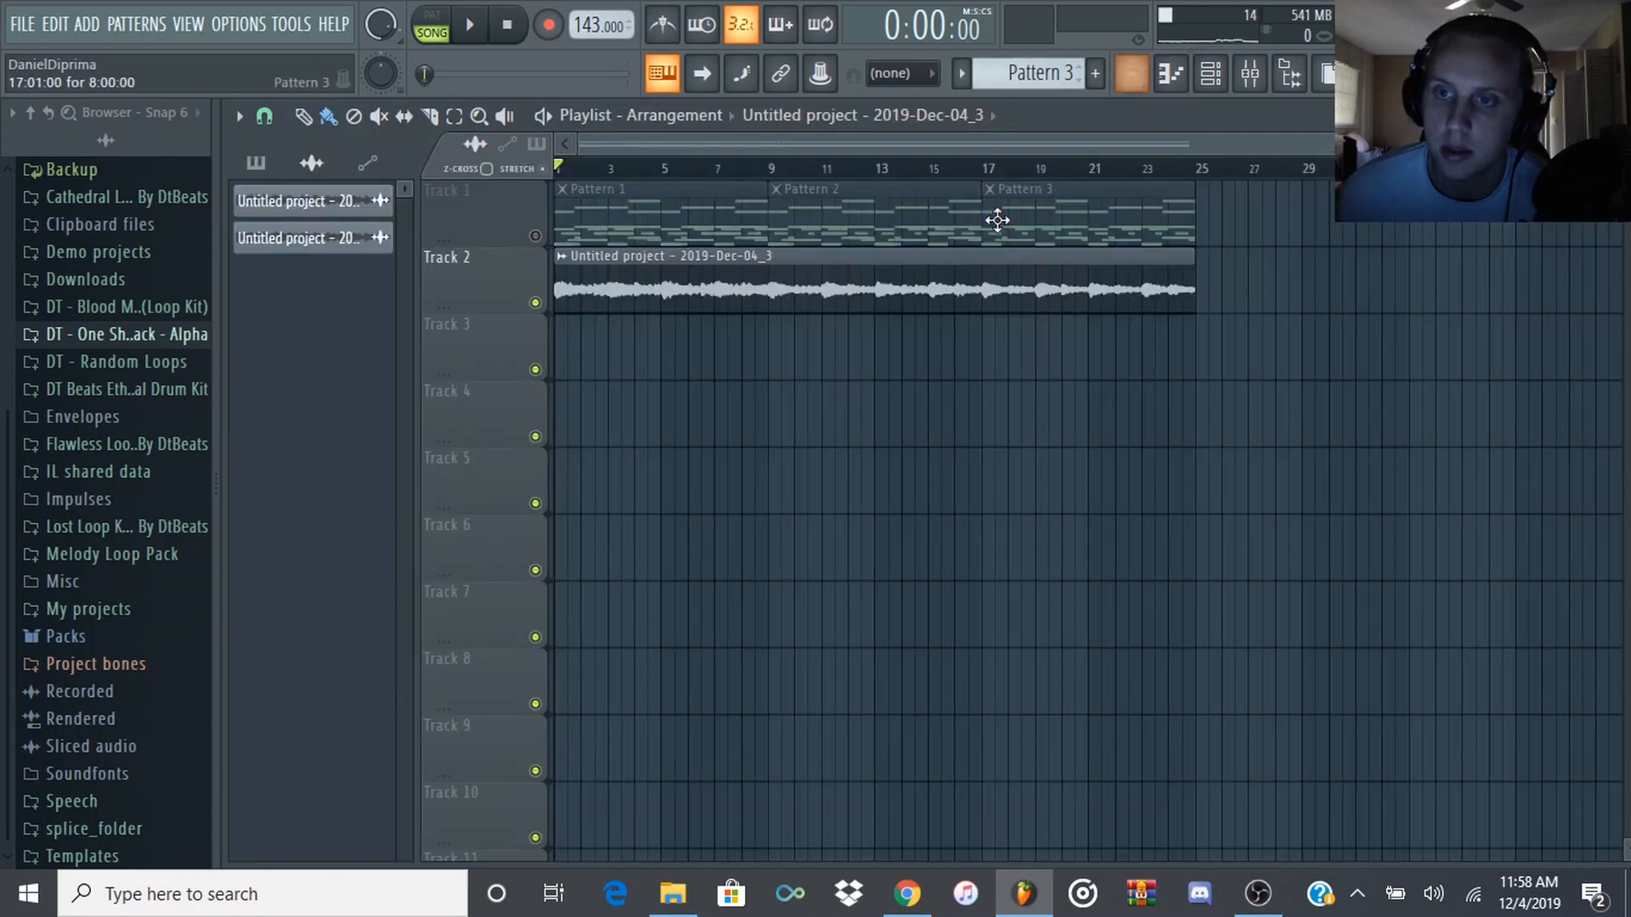
# - Reopen the Track 2 audio clip's settings and normalize the sample
pyautogui.doubleClick(714, 305)
pyautogui.click(891, 480)
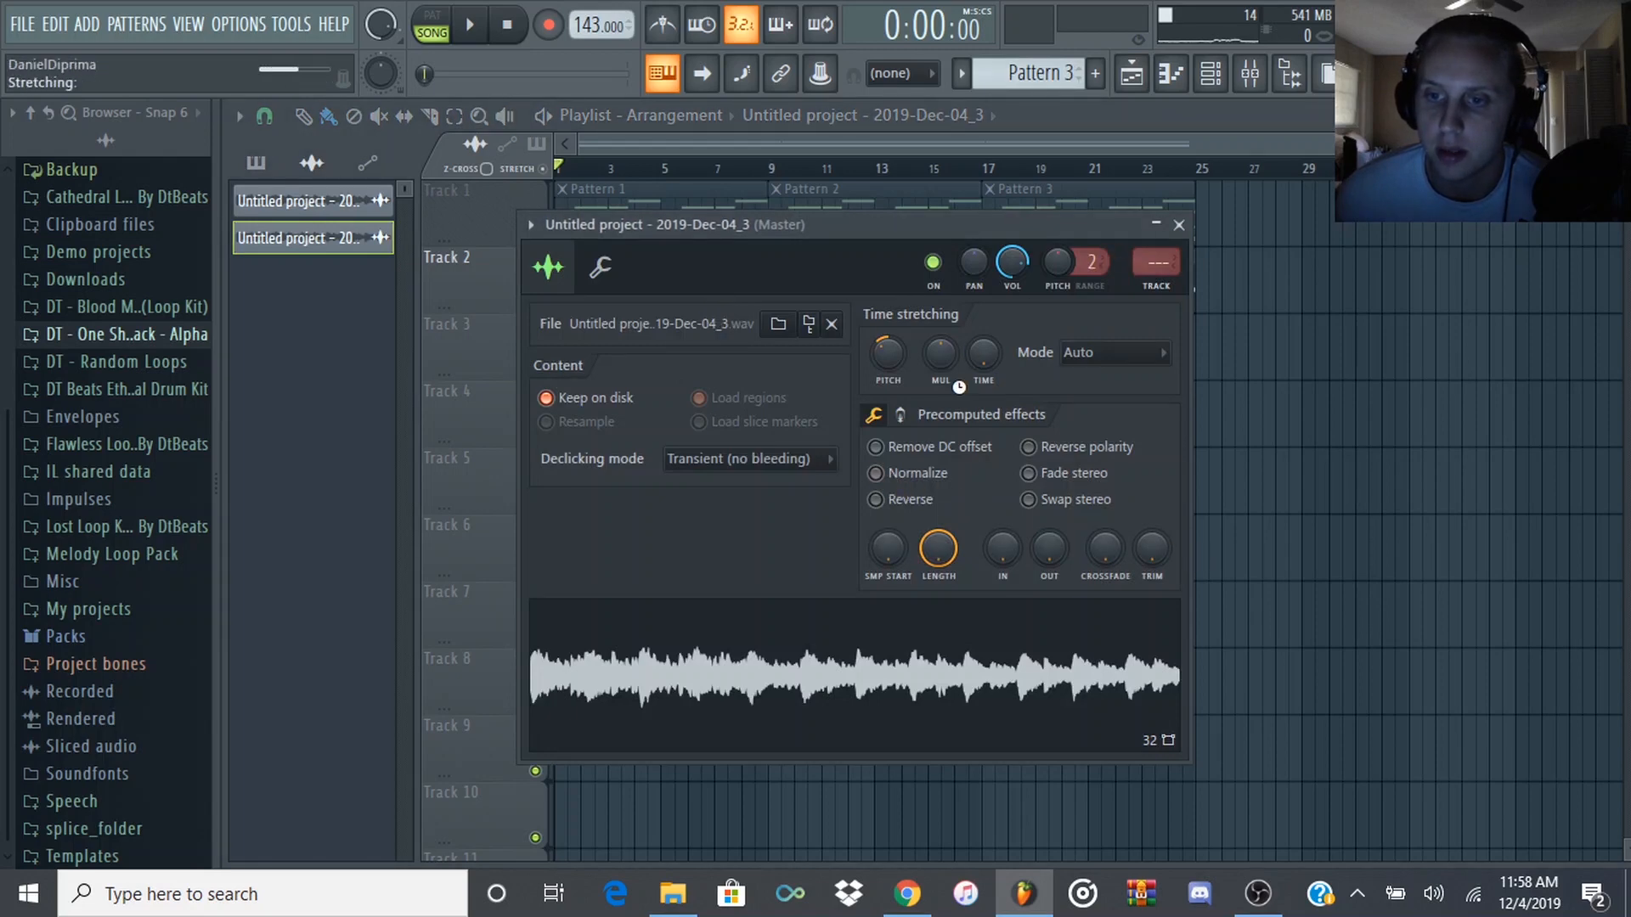
# - Remove Edison from the Master mixer track and load Fruity Parametric EQ 2 into its first effect slot
pyautogui.click(1250, 74)
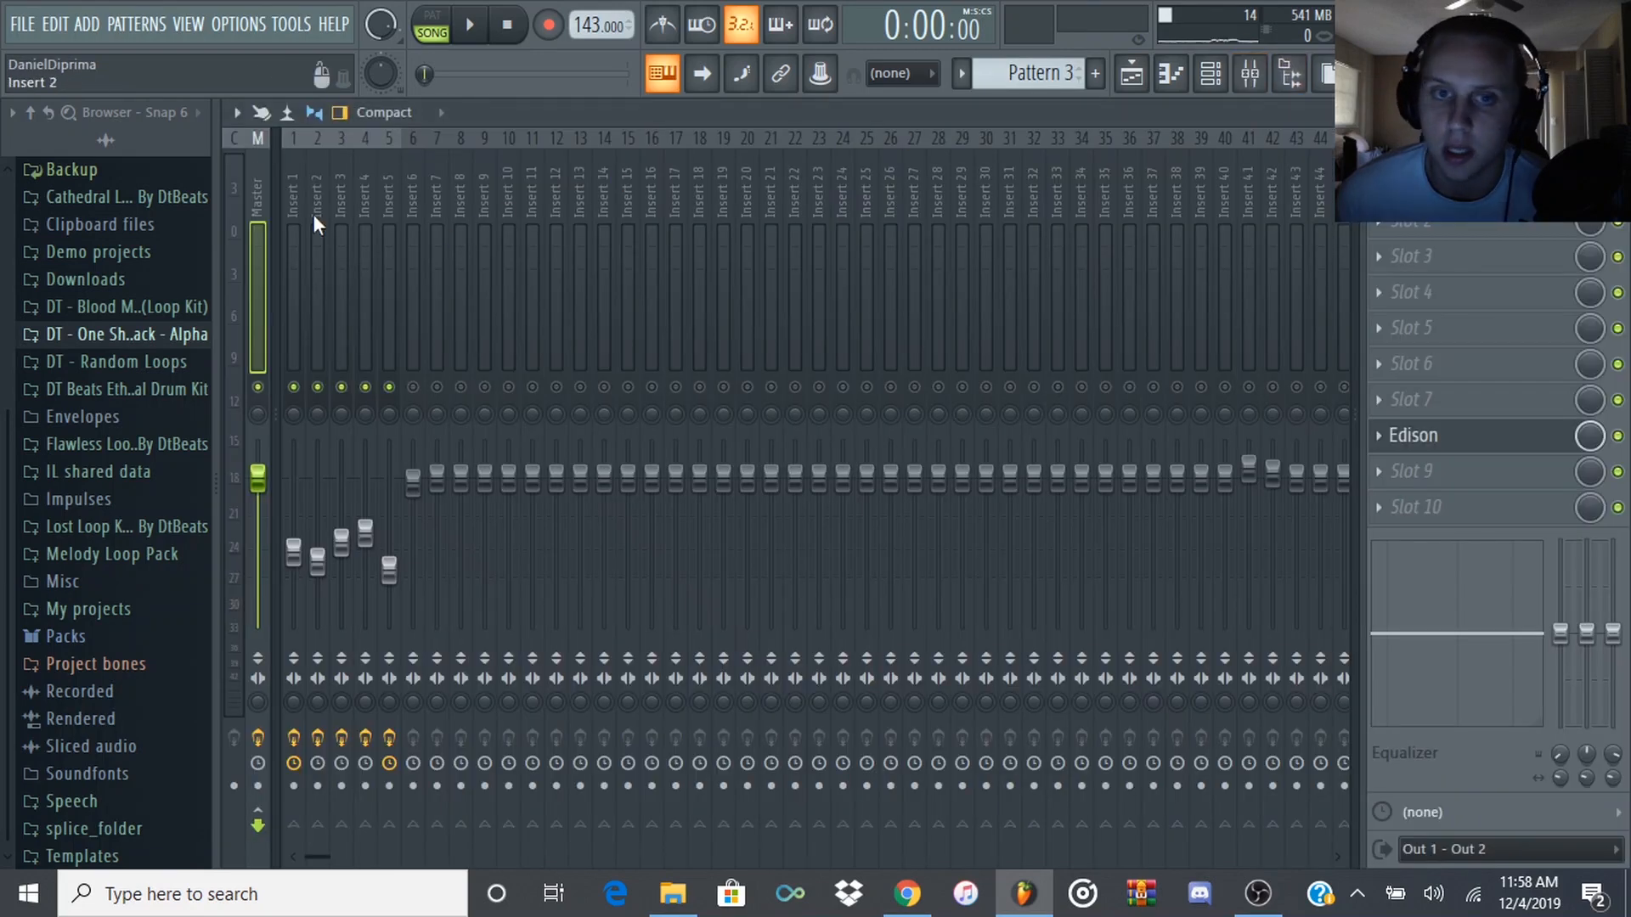
pyautogui.click(1378, 436)
pyautogui.click(1383, 238)
pyautogui.click(1380, 186)
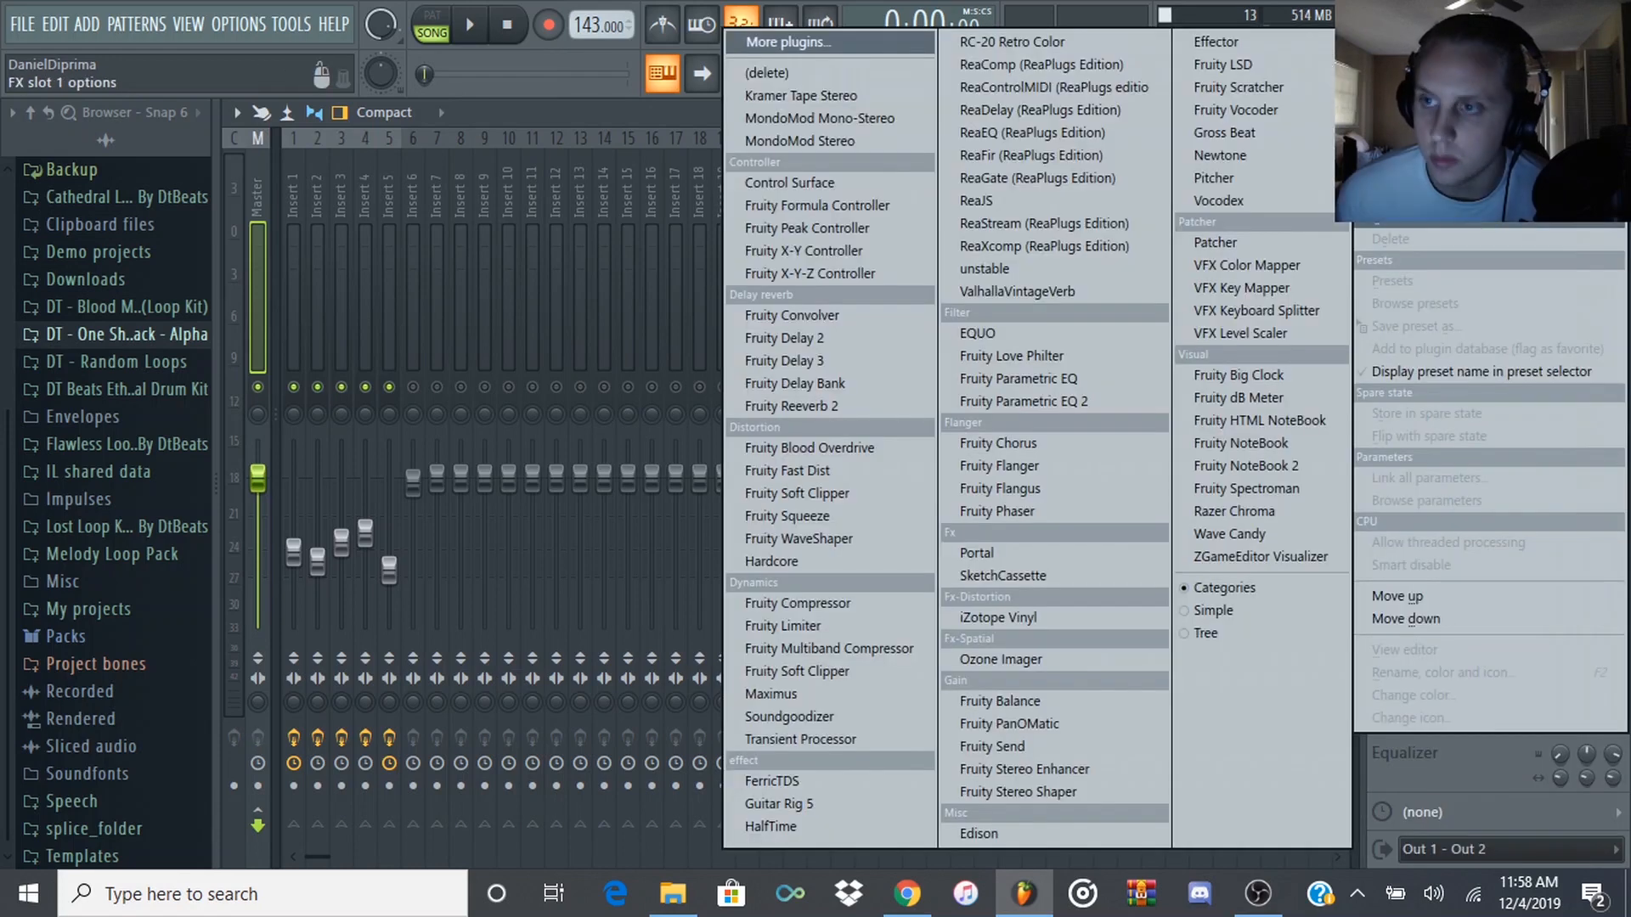
pyautogui.click(1076, 400)
# - Cut the Master's low end by pulling EQ band 1 down to -18 dB near 93 Hz, and fine-tune its frequency during playback
pyautogui.moveTo(420, 527); pyautogui.dragTo(440, 590)
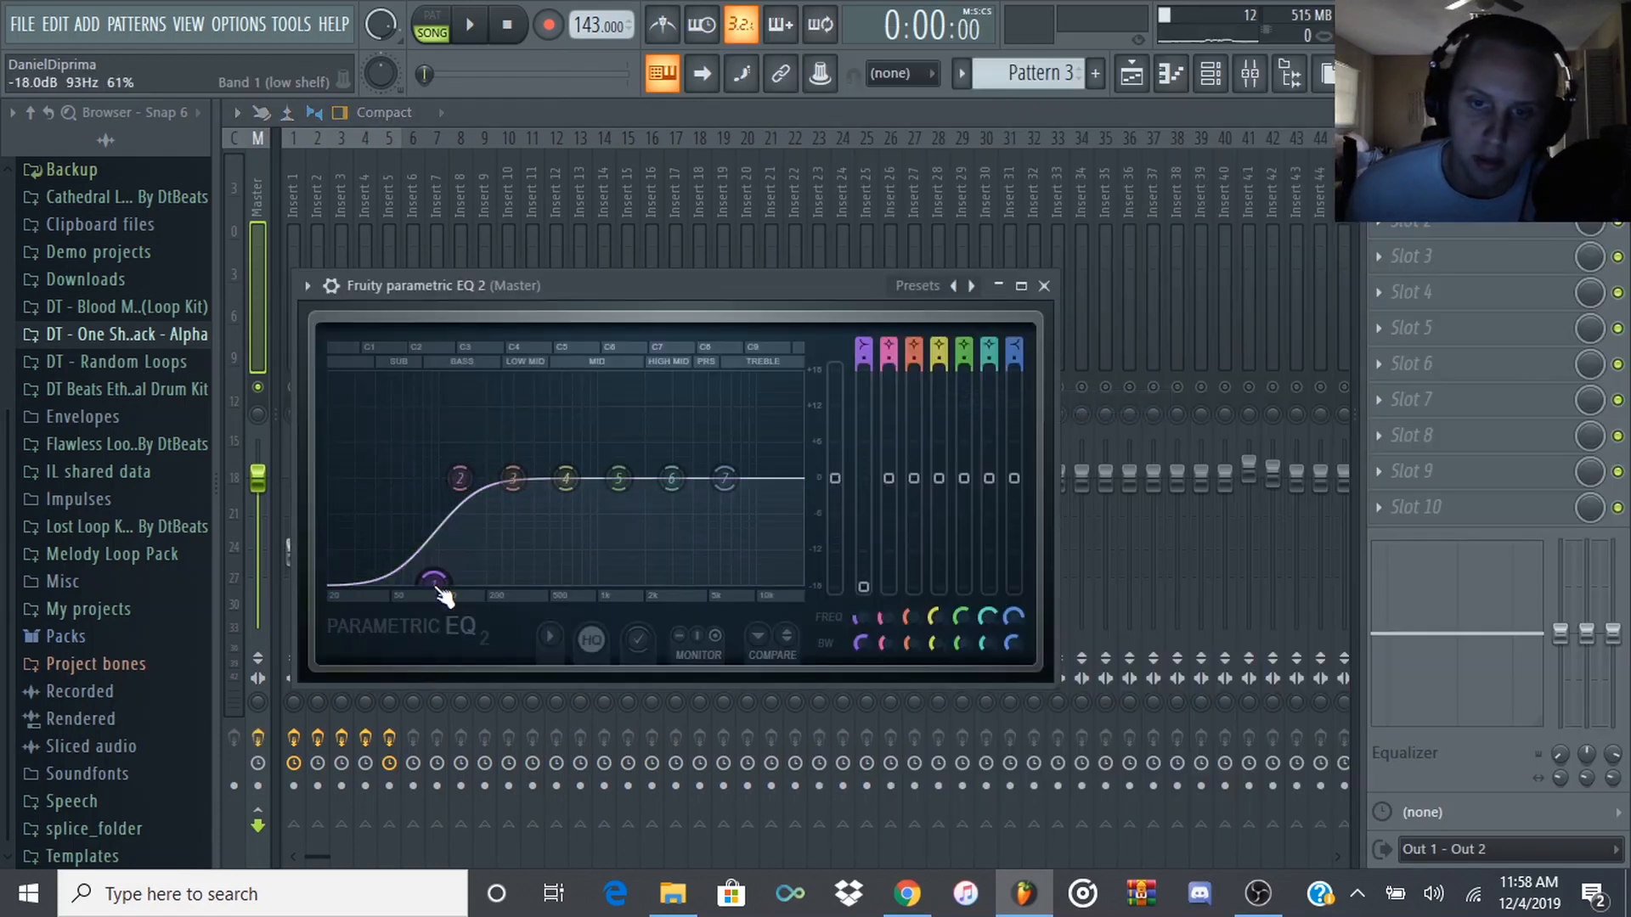
pyautogui.click(469, 24)
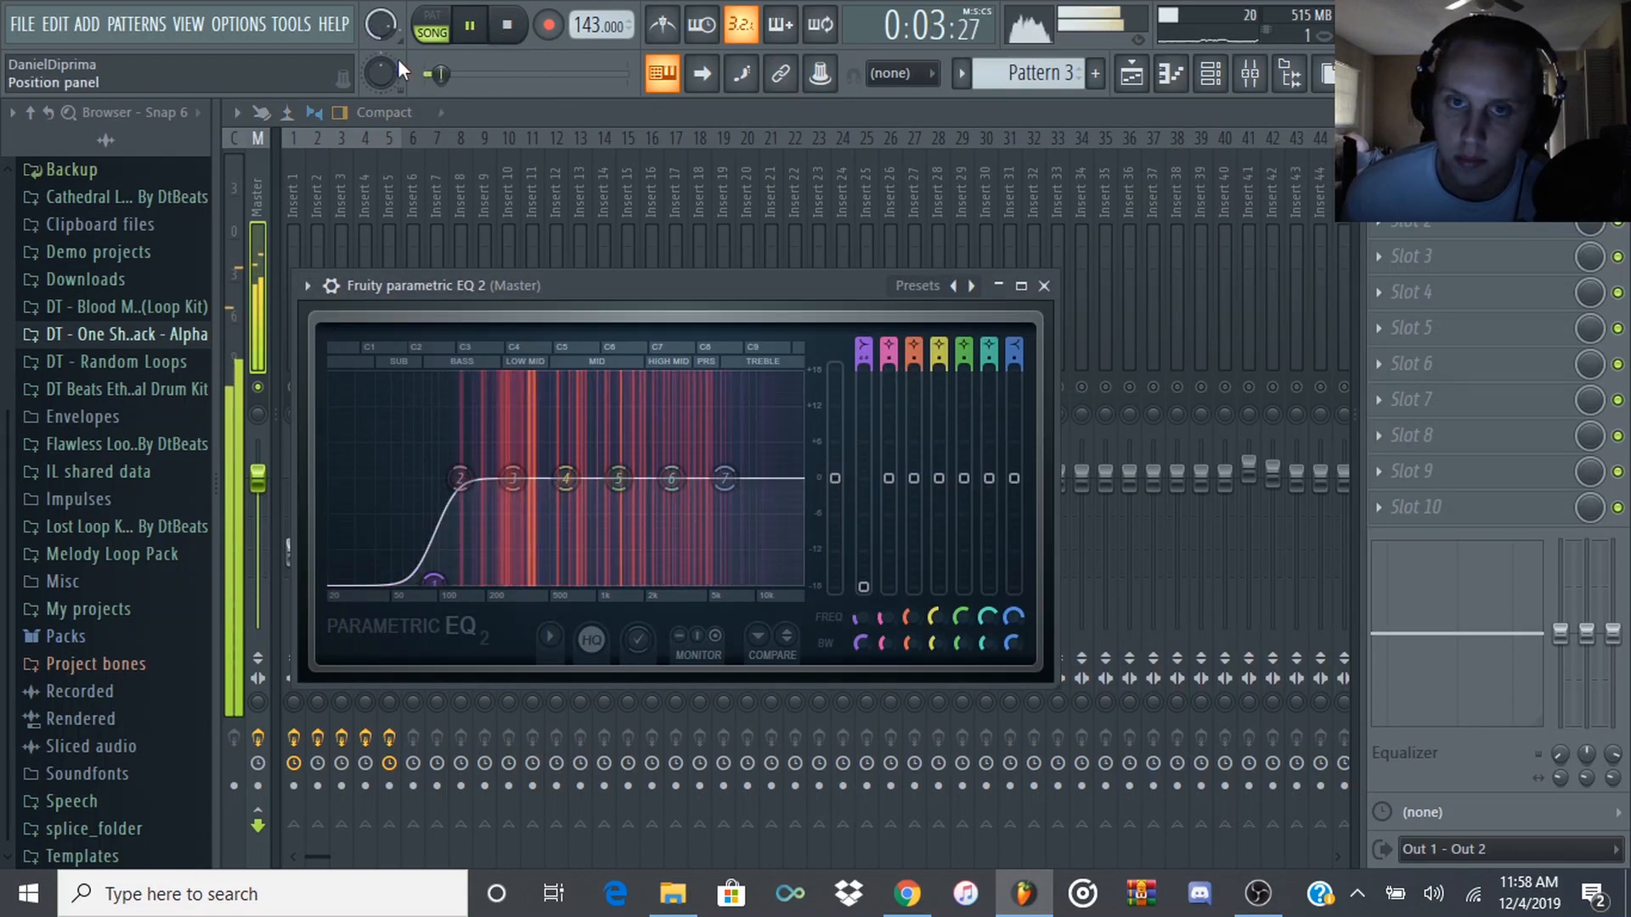
pyautogui.moveTo(432, 74); pyautogui.dragTo(442, 74)
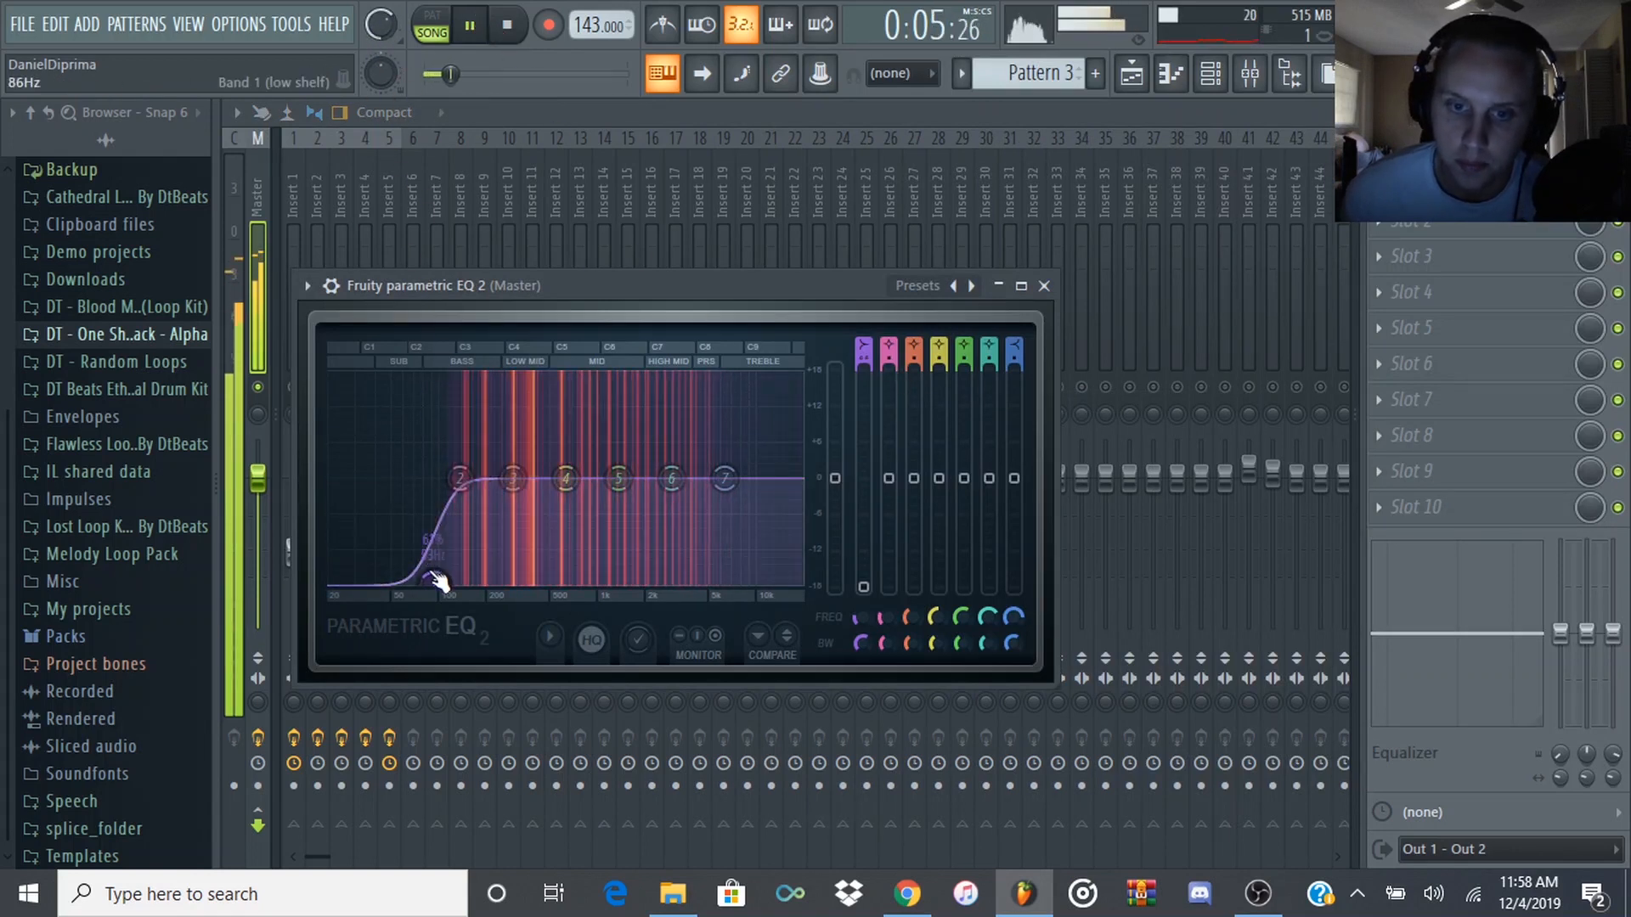
pyautogui.moveTo(437, 581); pyautogui.dragTo(452, 581)
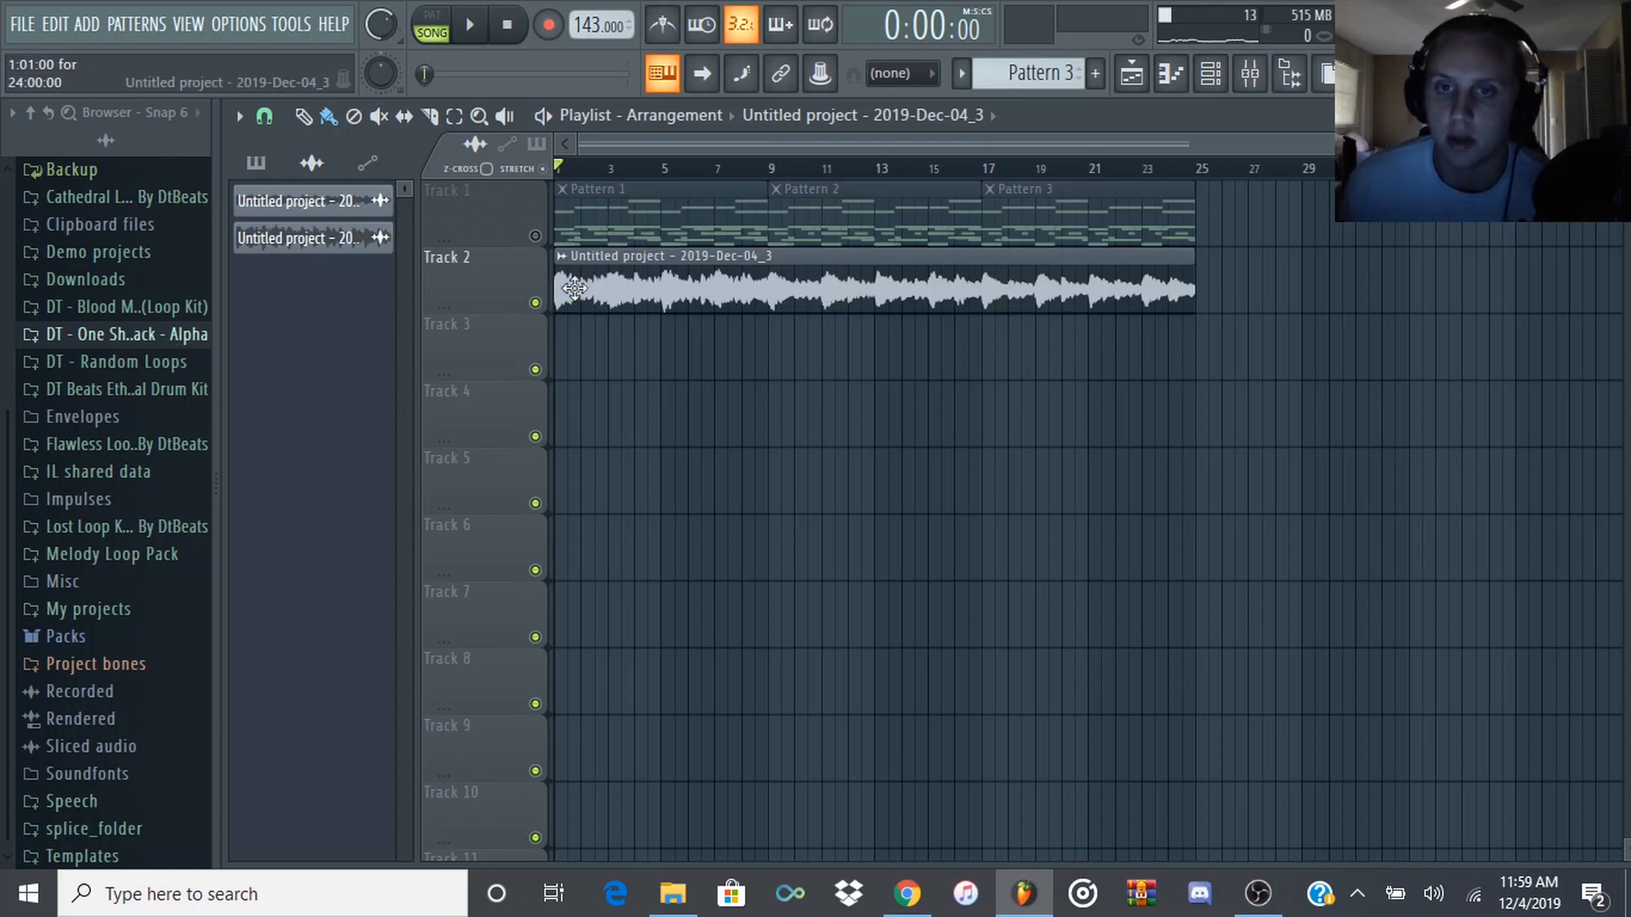
pyautogui.moveTo(434, 74); pyautogui.dragTo(429, 72)
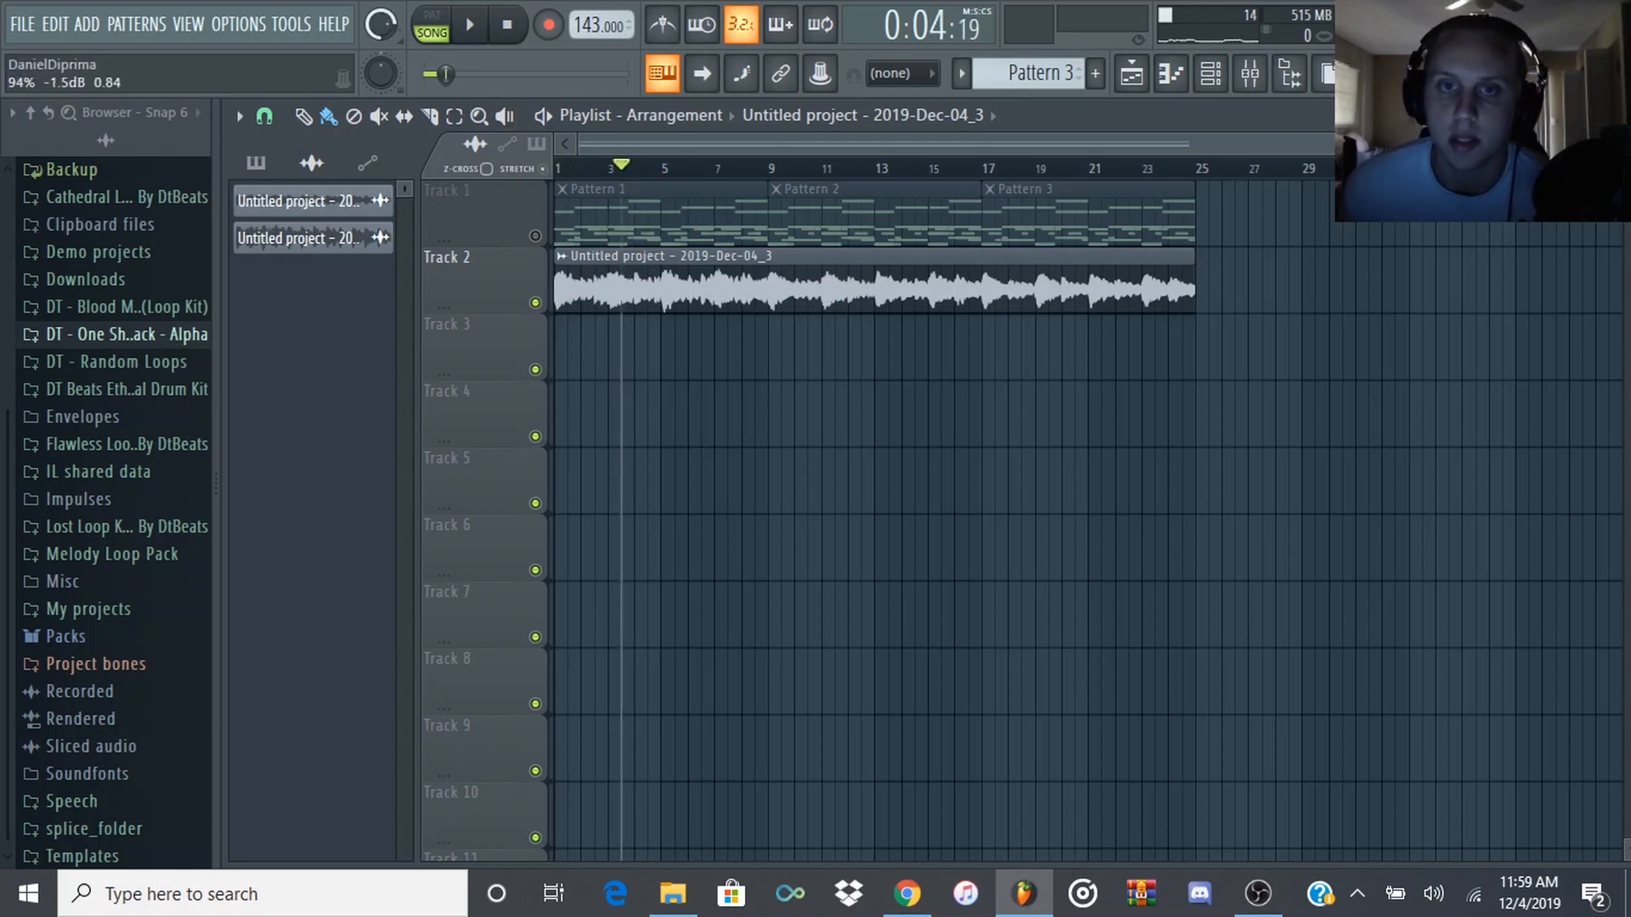
pyautogui.click(1253, 75)
pyautogui.click(1131, 76)
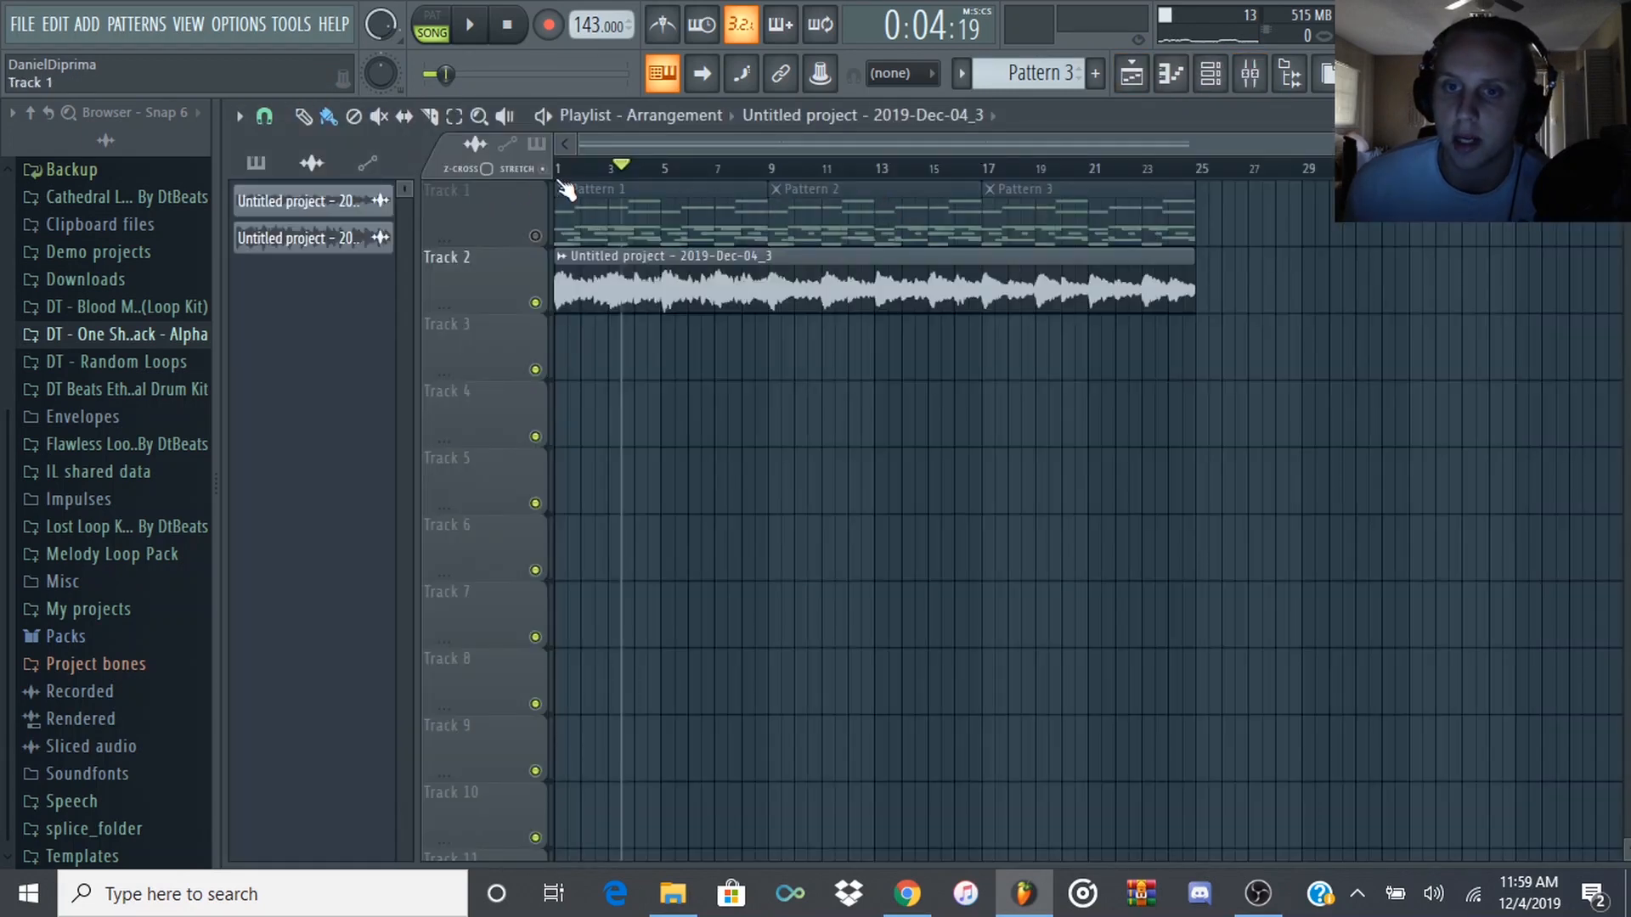
pyautogui.press('space')
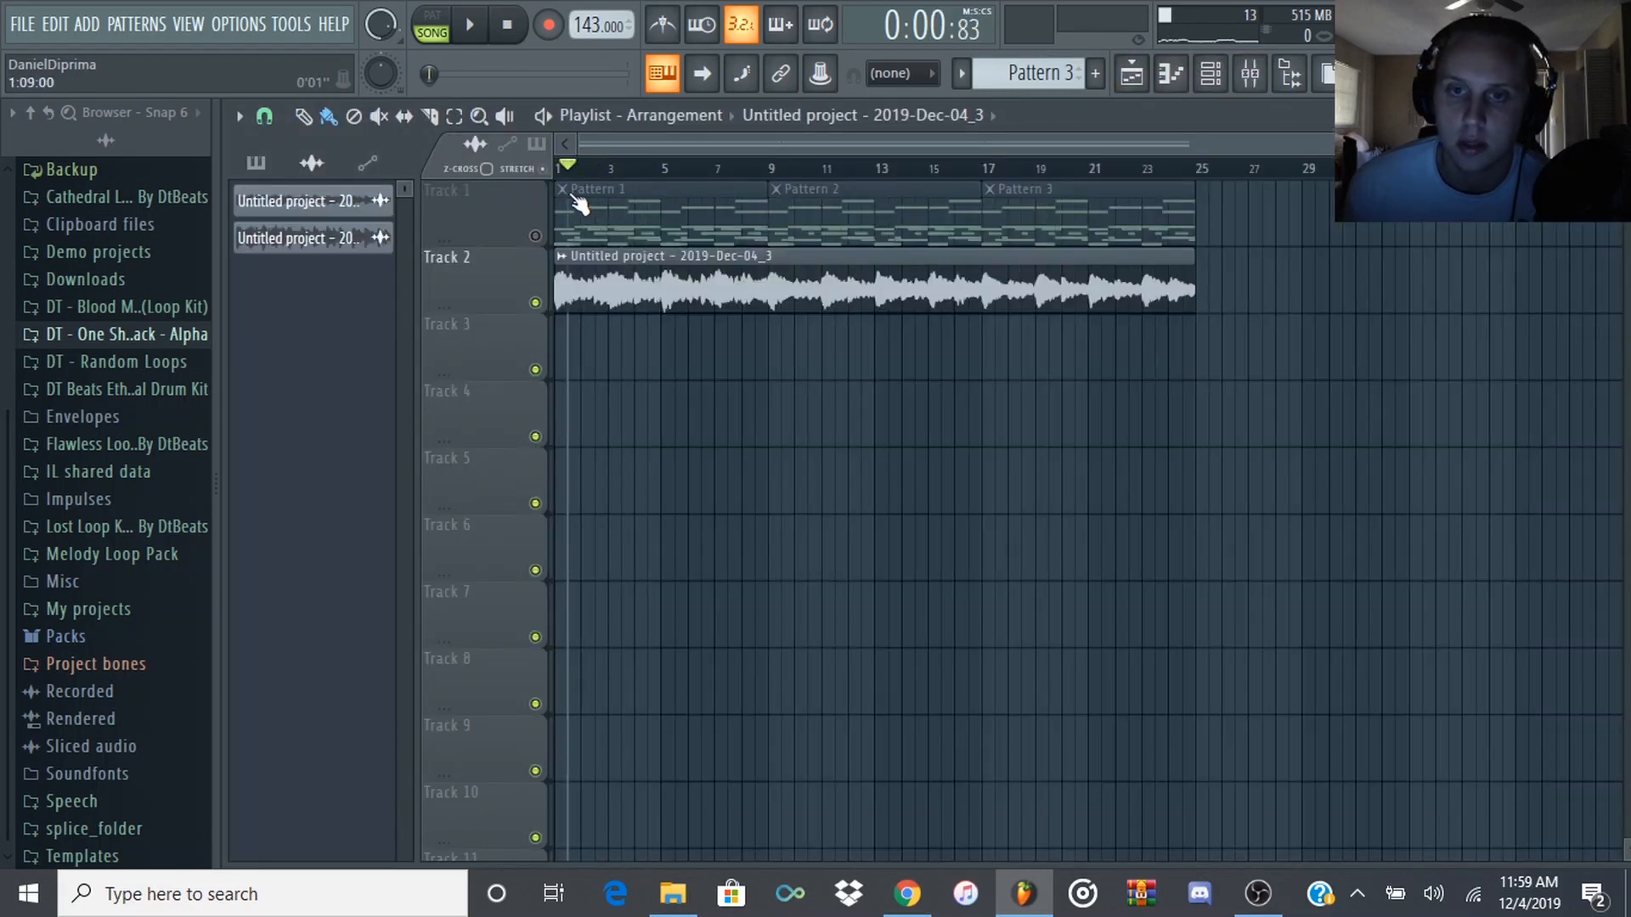
pyautogui.press('space')
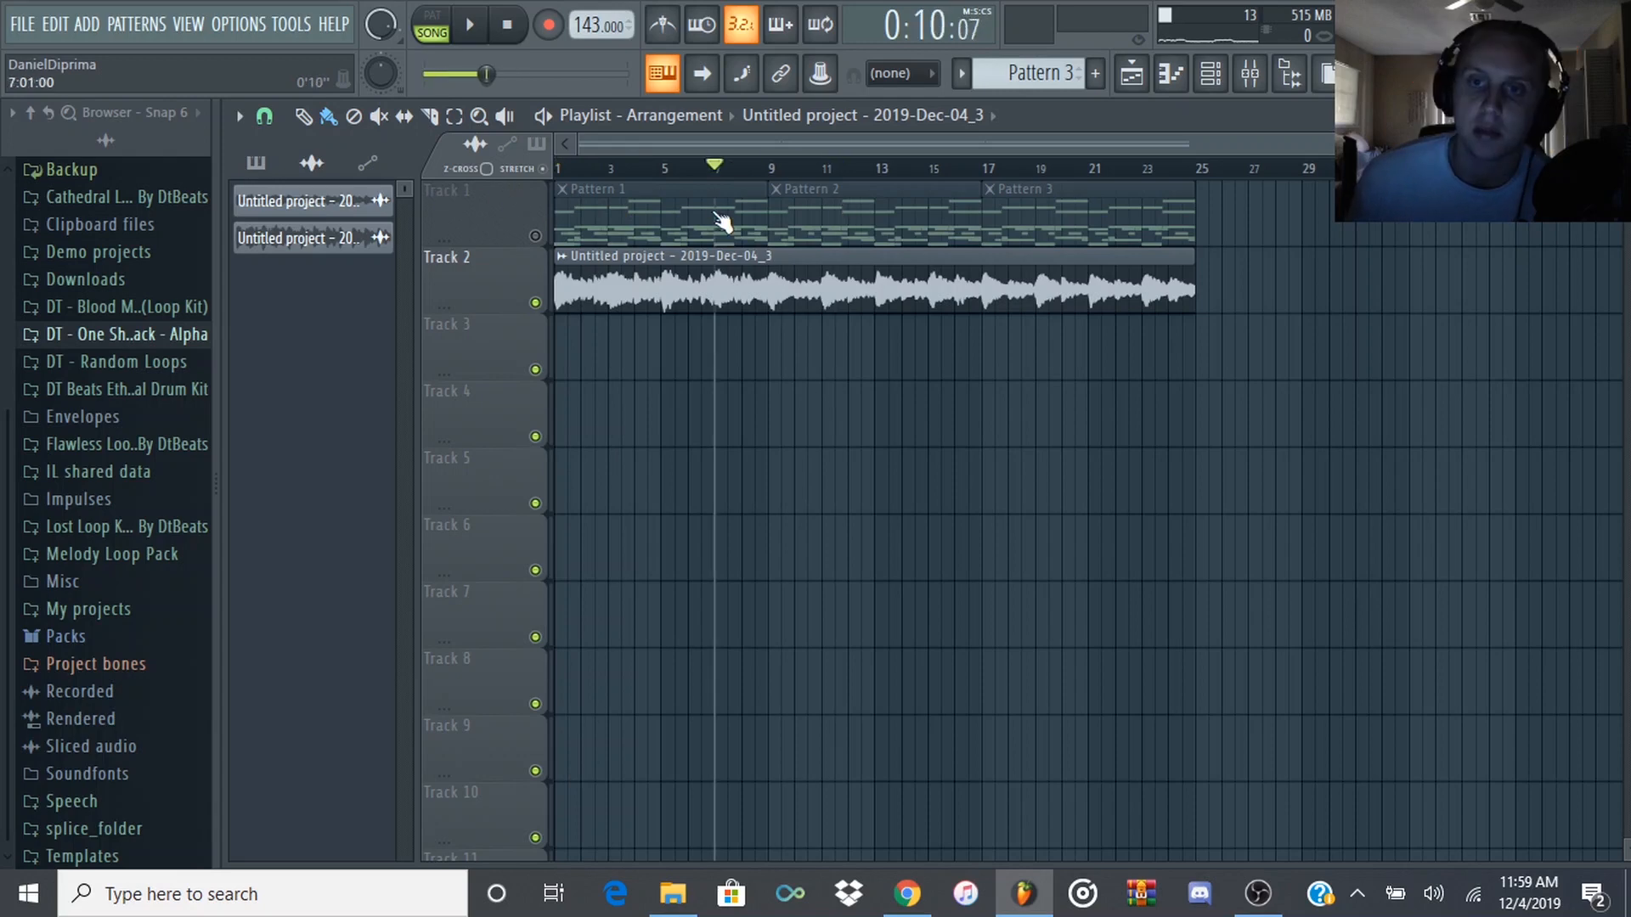
pyautogui.click(1251, 75)
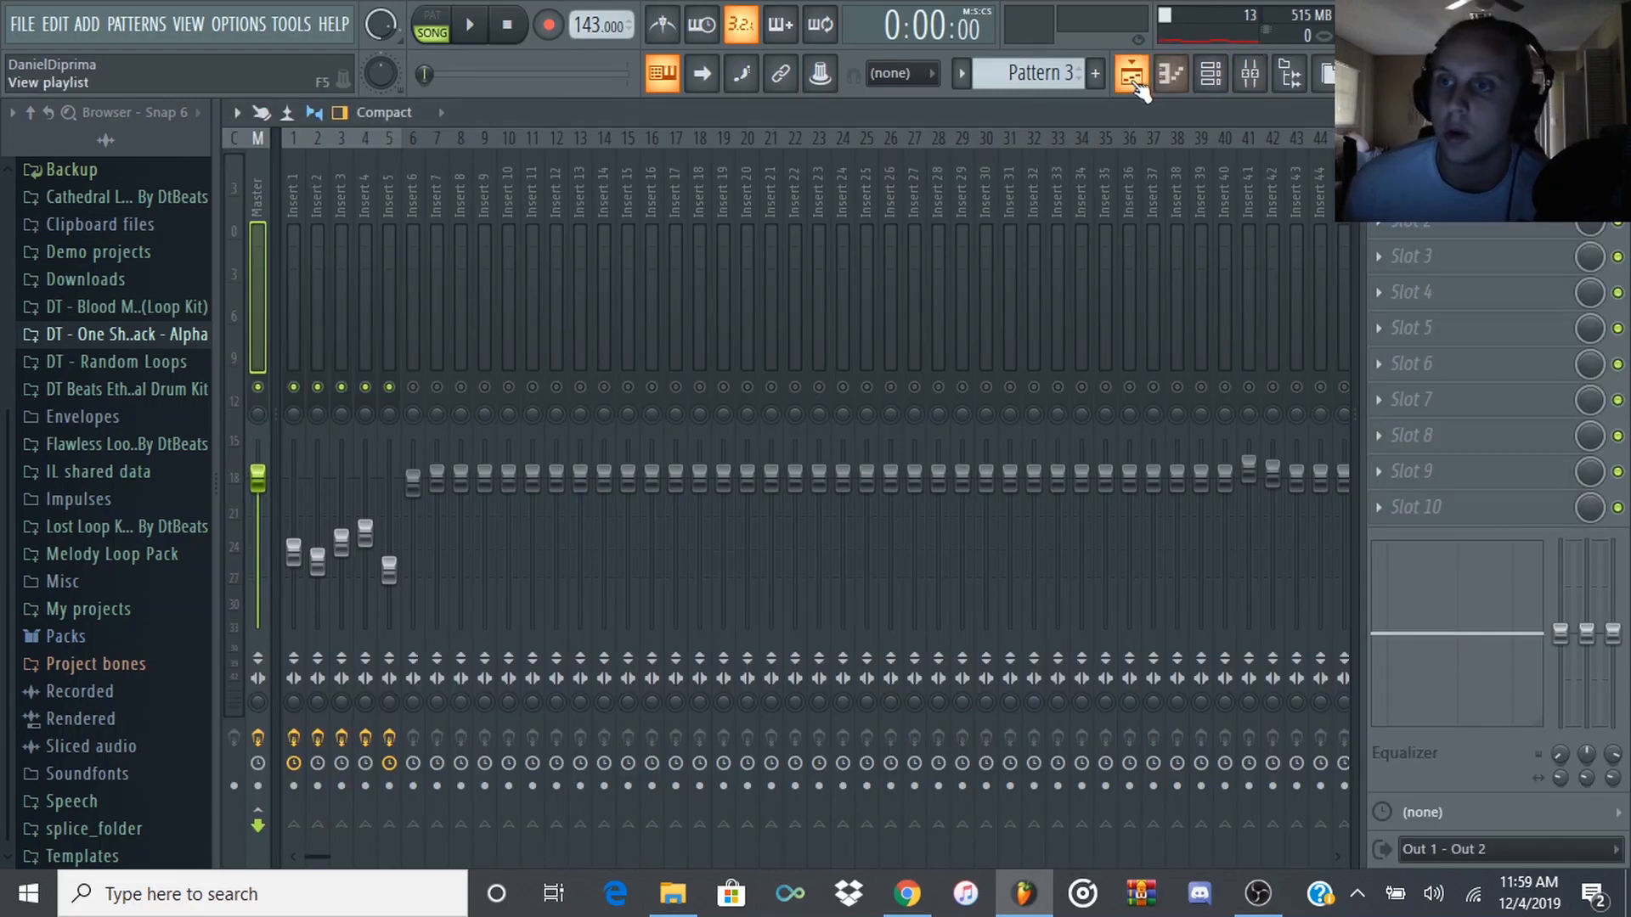
pyautogui.click(1133, 78)
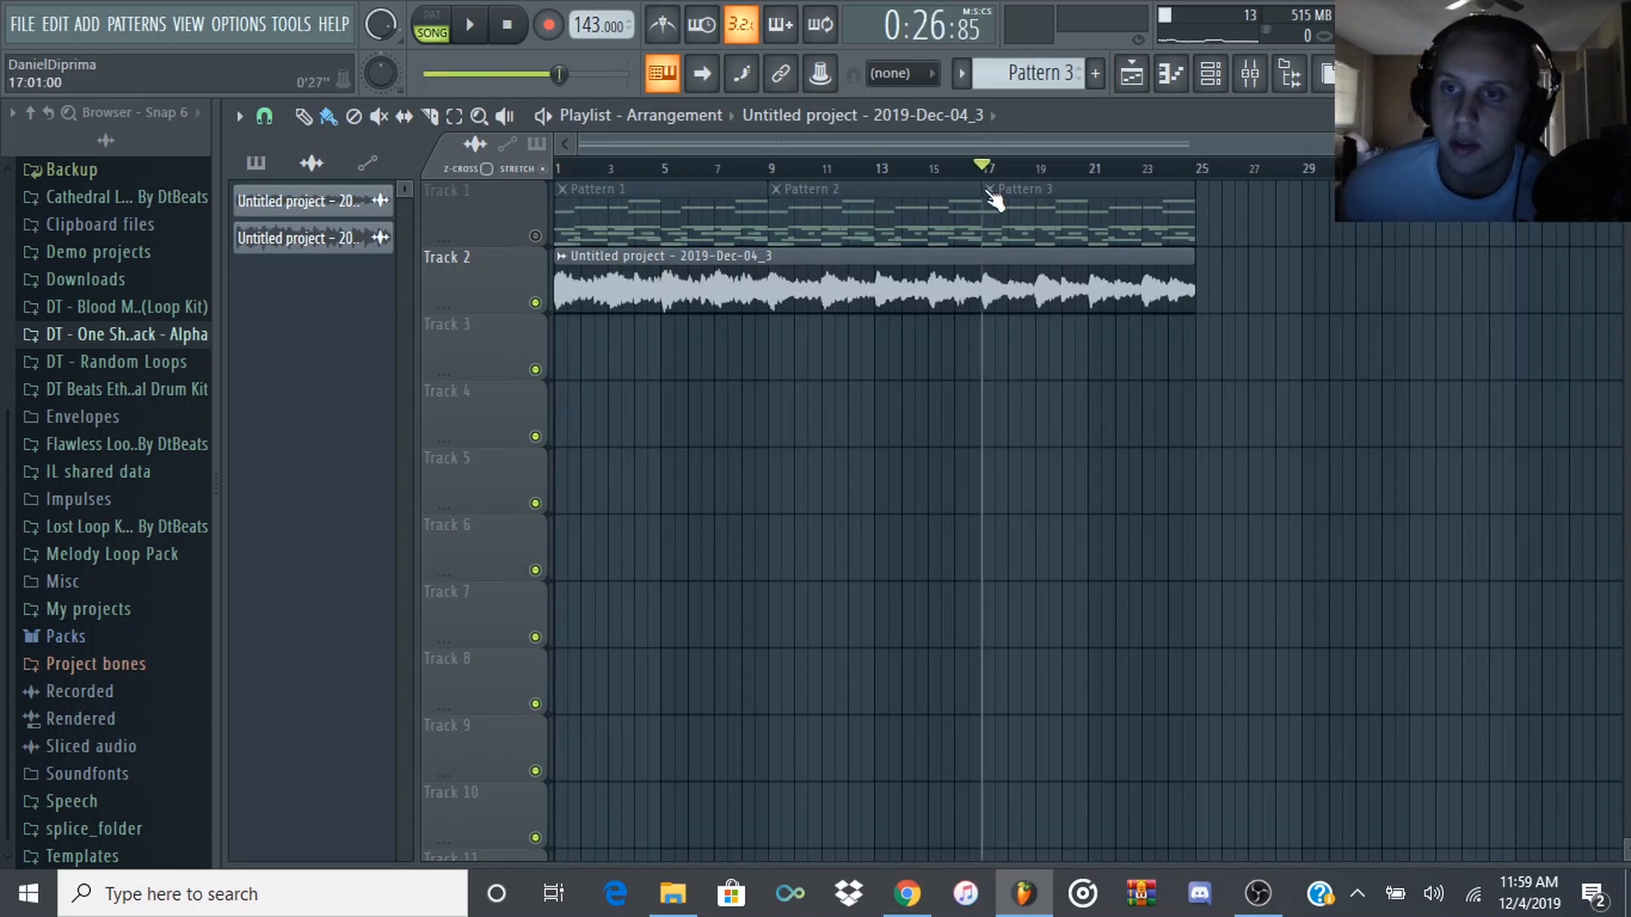
pyautogui.moveTo(994, 199)
pyautogui.mouseDown()
pyautogui.moveTo(888, 208)
pyautogui.moveTo(915, 208)
pyautogui.moveTo(769, 251)
pyautogui.mouseUp()
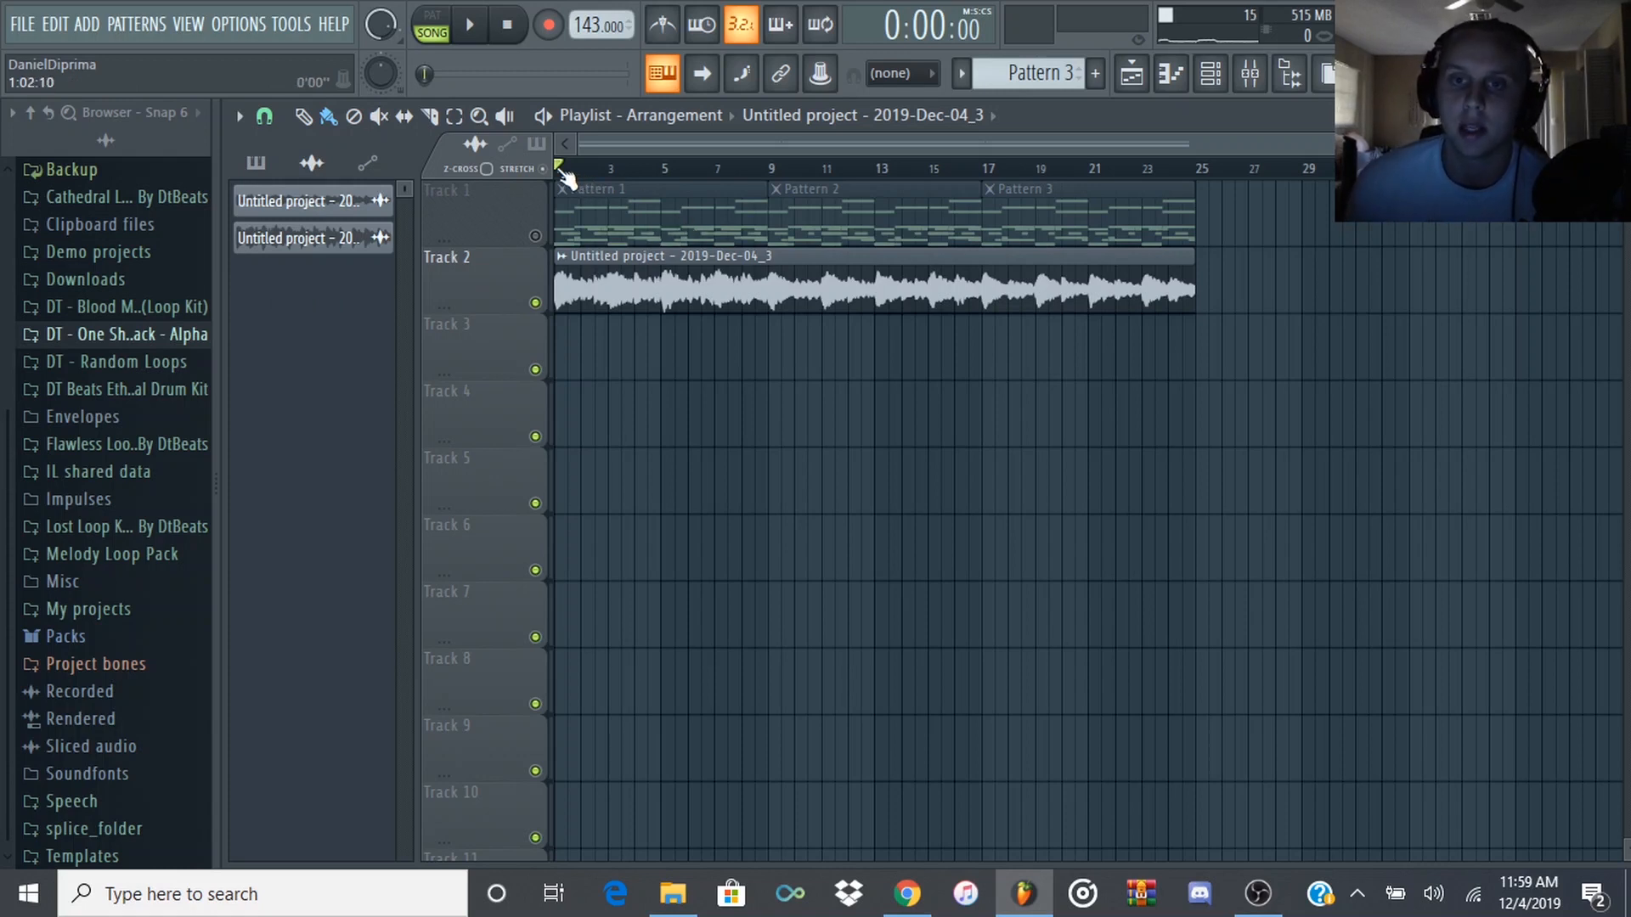
pyautogui.moveTo(565, 178); pyautogui.dragTo(888, 203)
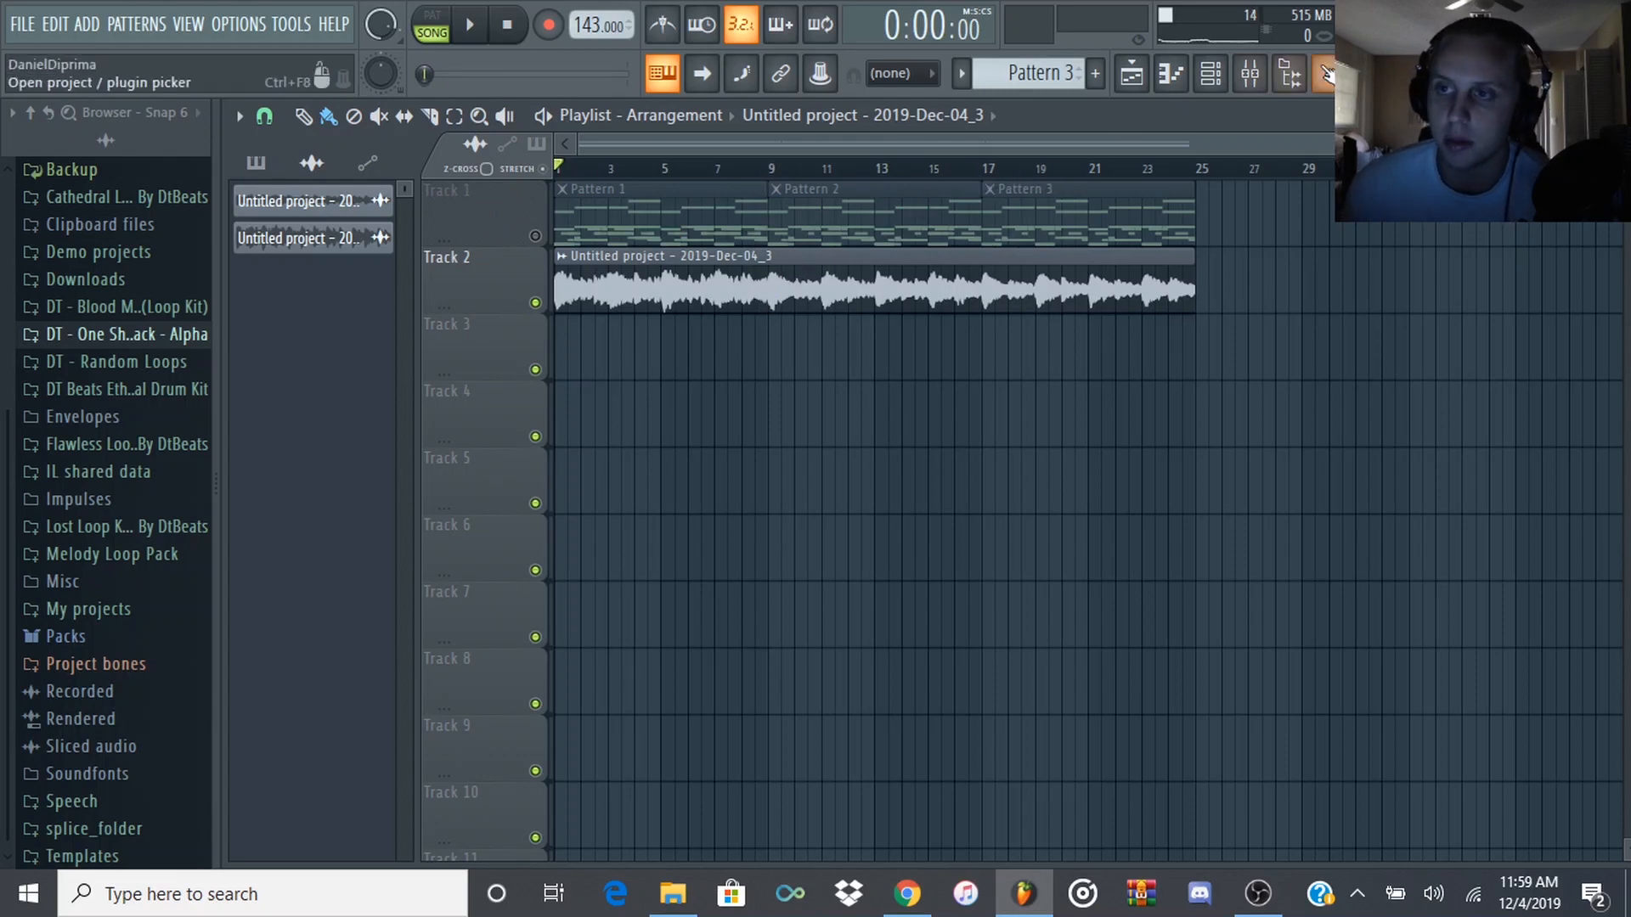
pyautogui.click(1253, 81)
pyautogui.click(1134, 81)
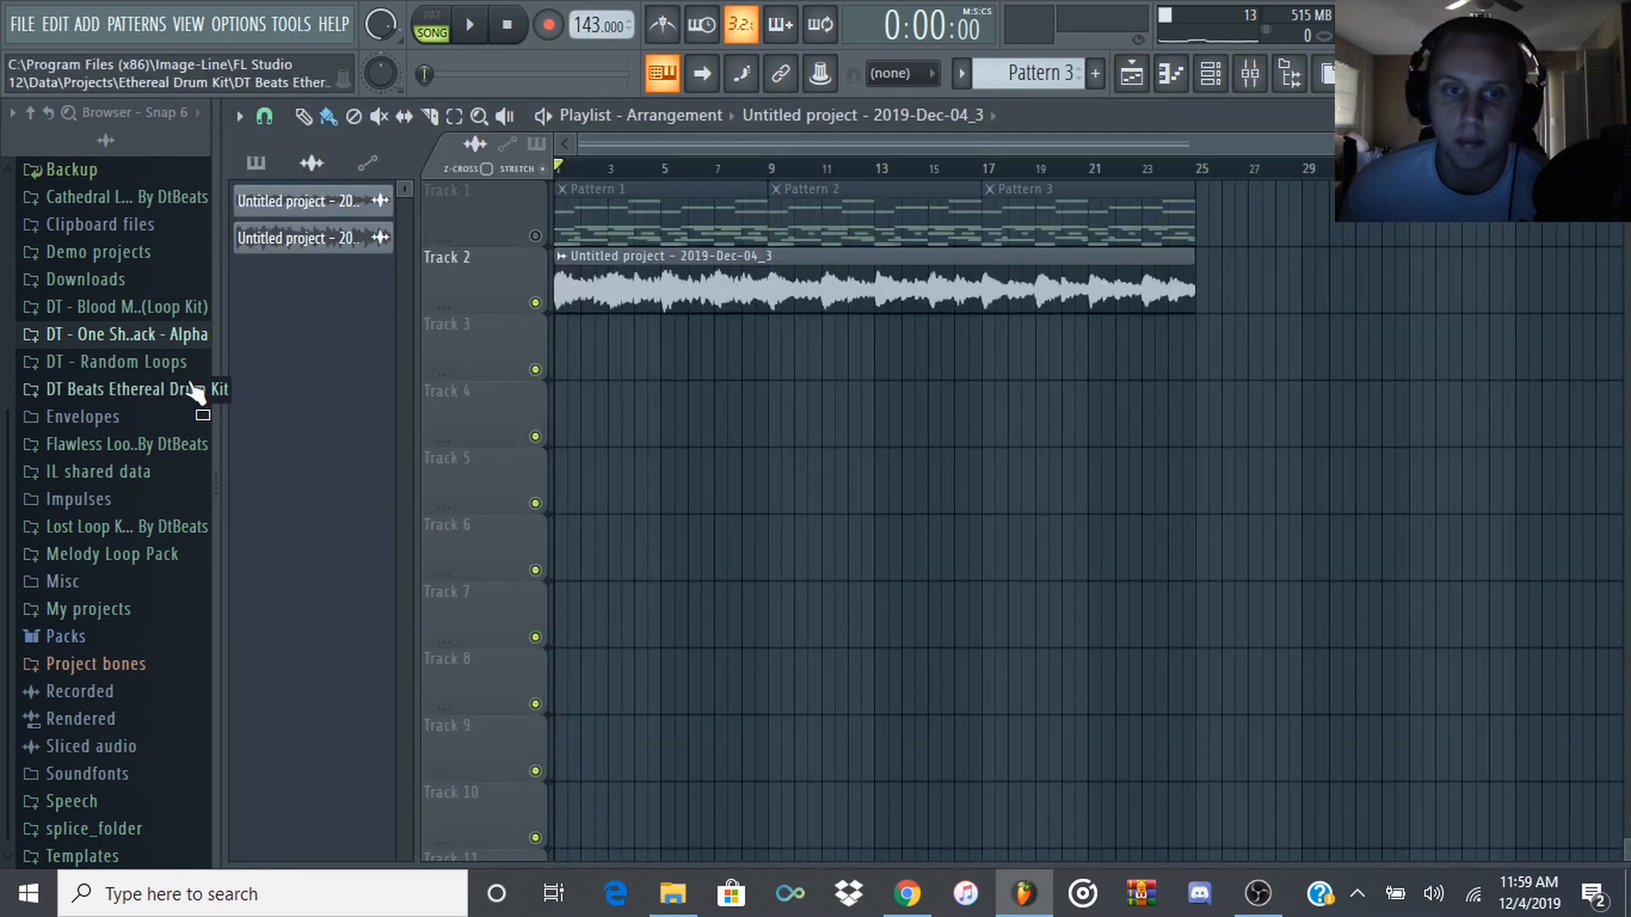
pyautogui.click(162, 340)
pyautogui.click(161, 339)
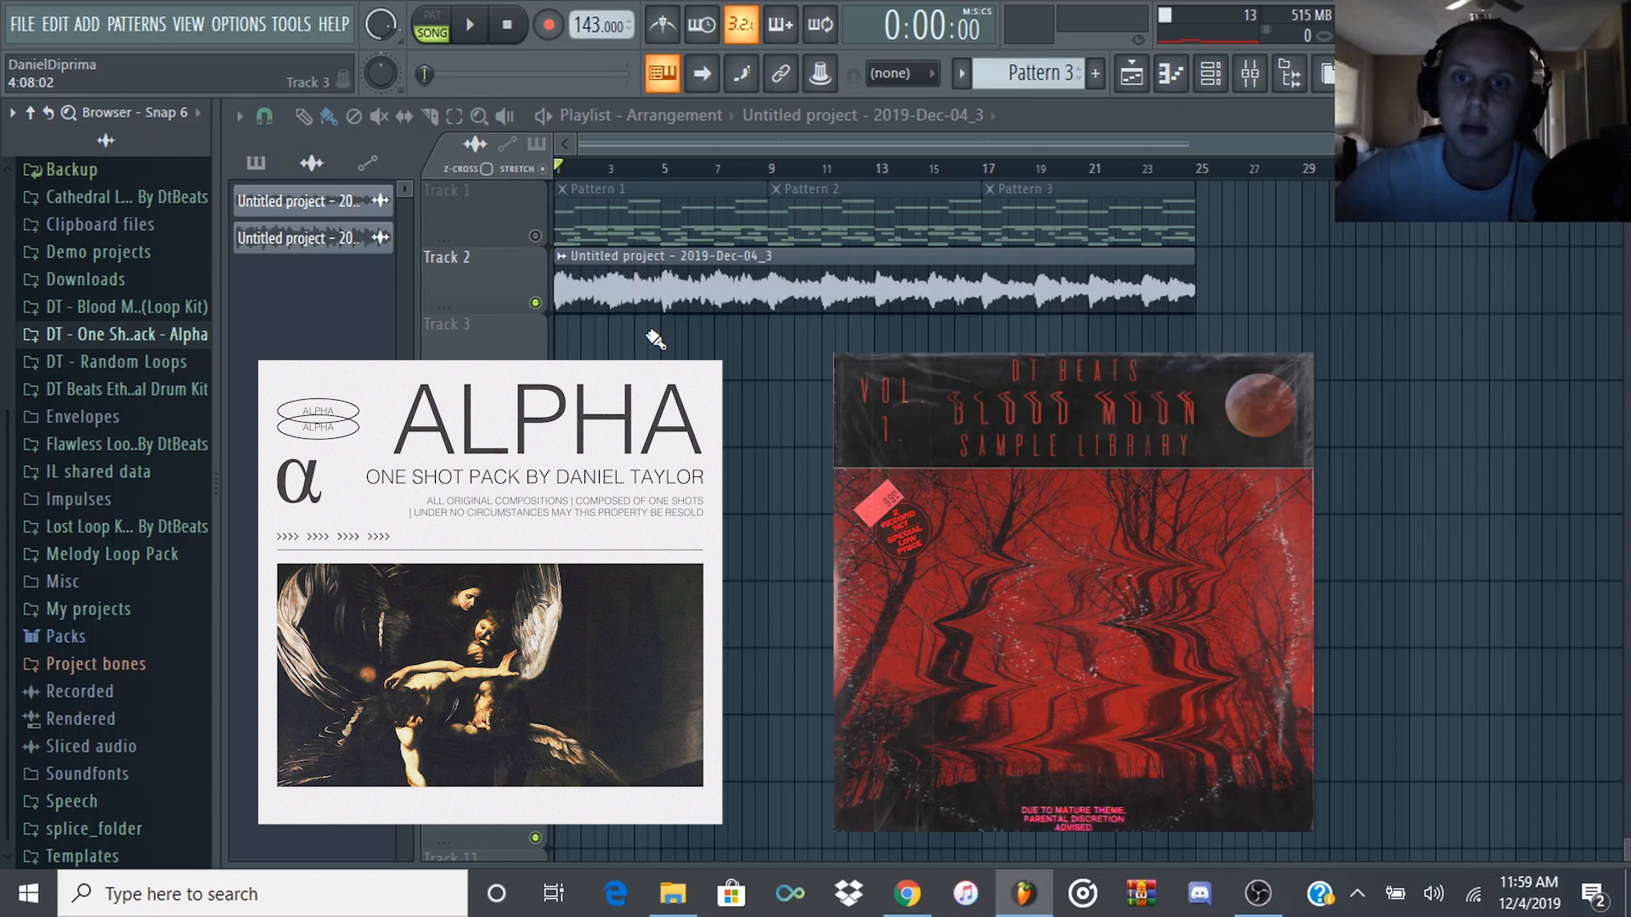
pyautogui.click(1251, 75)
pyautogui.click(1142, 77)
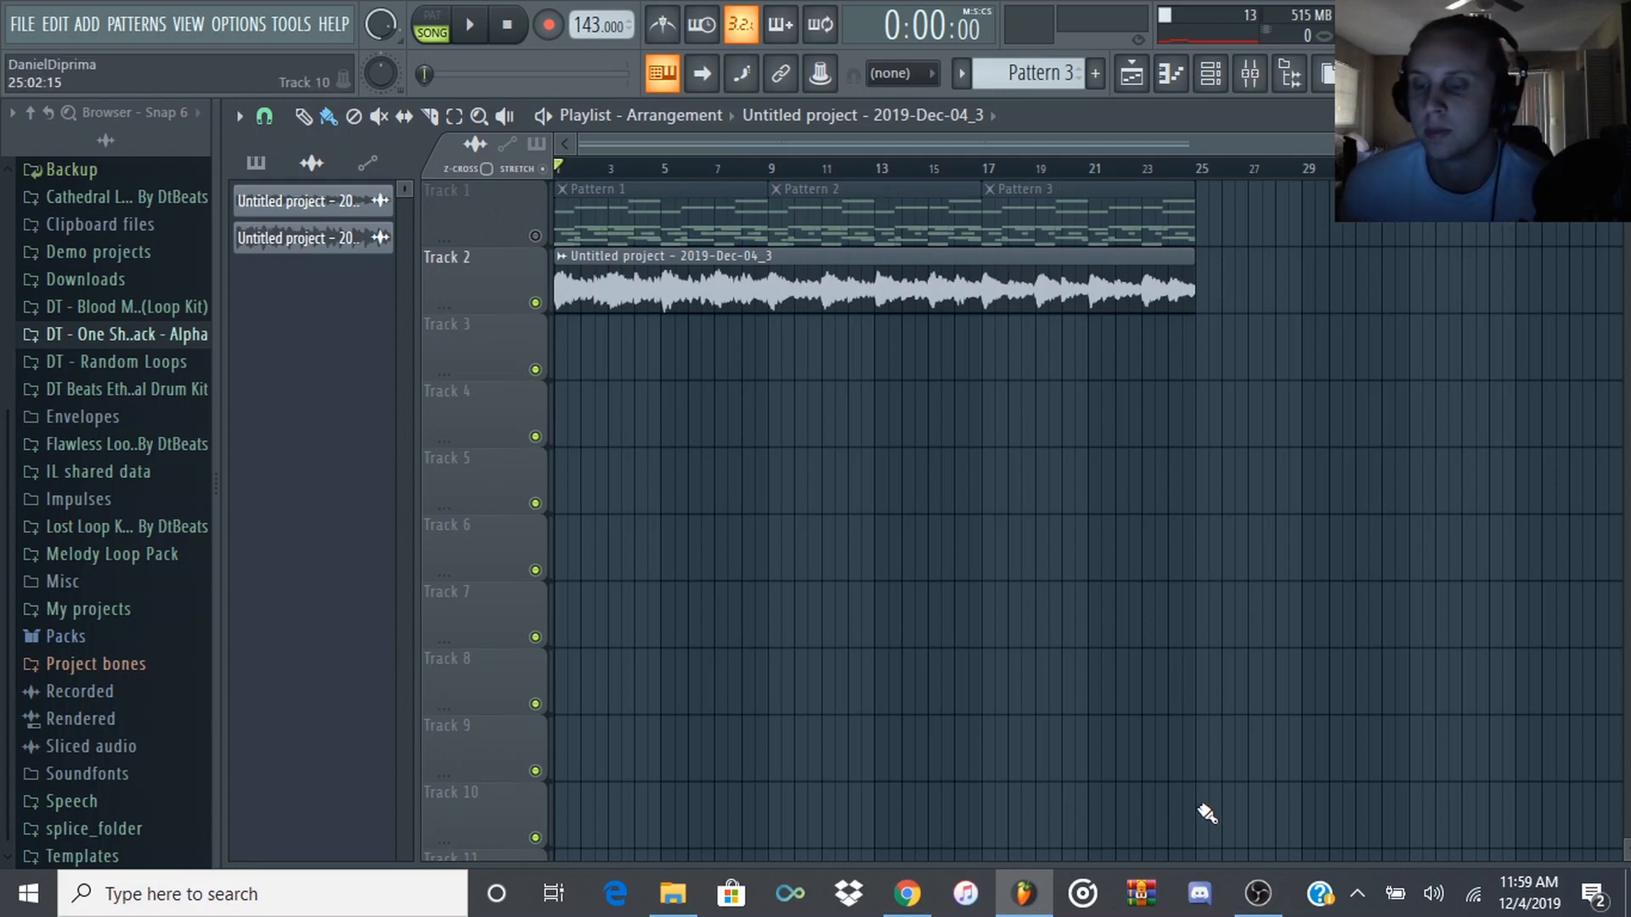
# - Play the arrangement from the start to audition the normalized, repitched audio clip
pyautogui.click(477, 28)
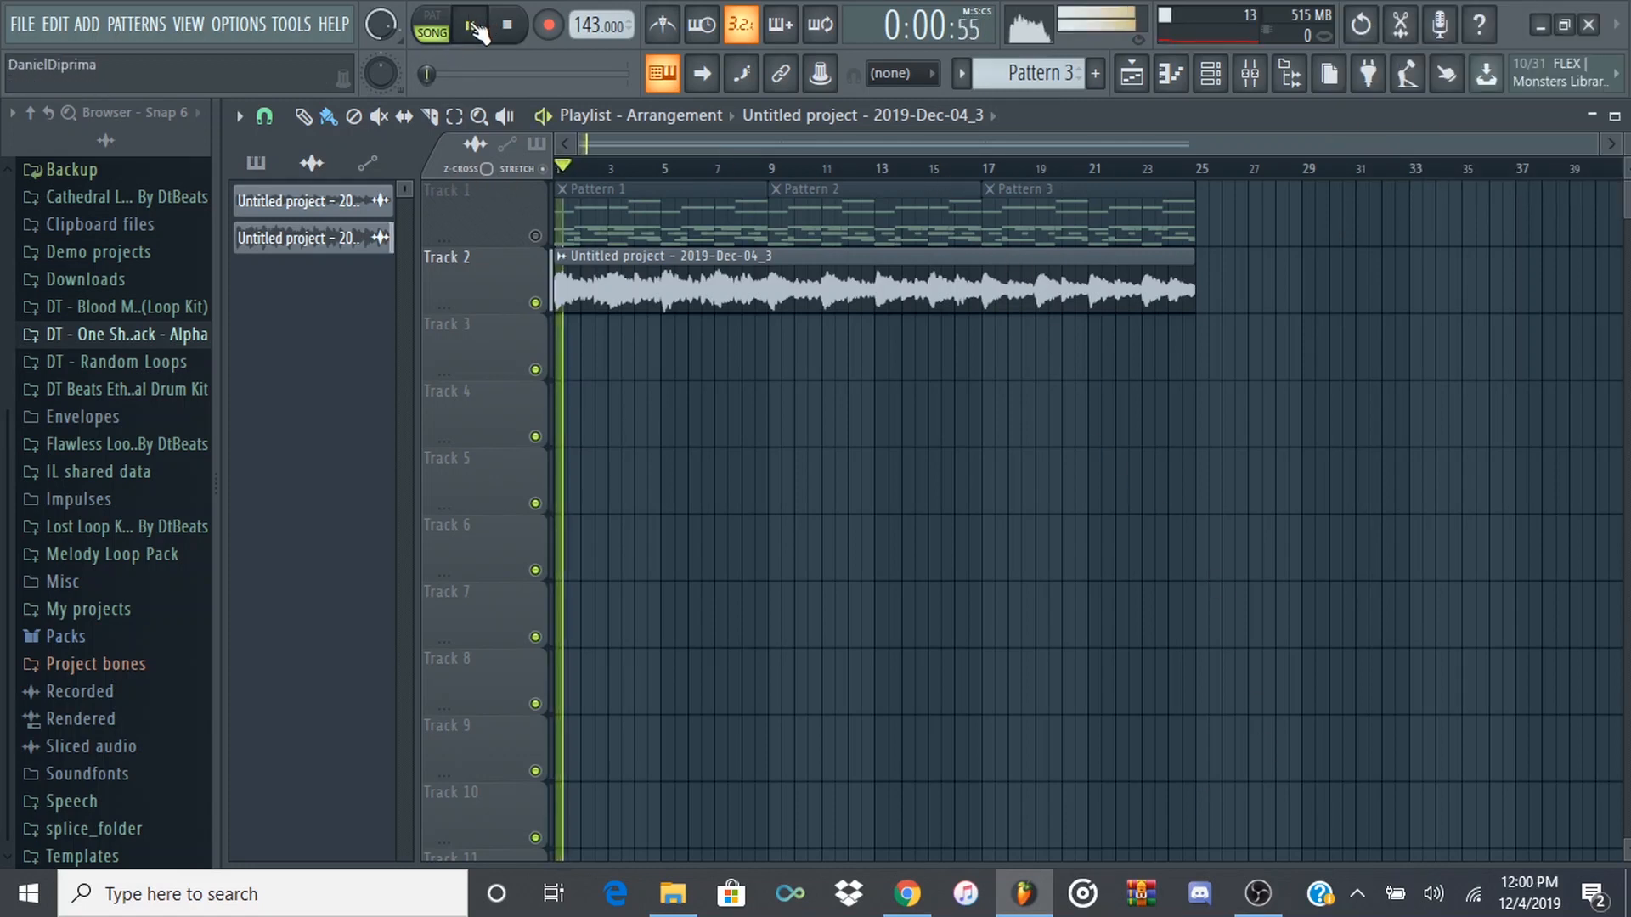